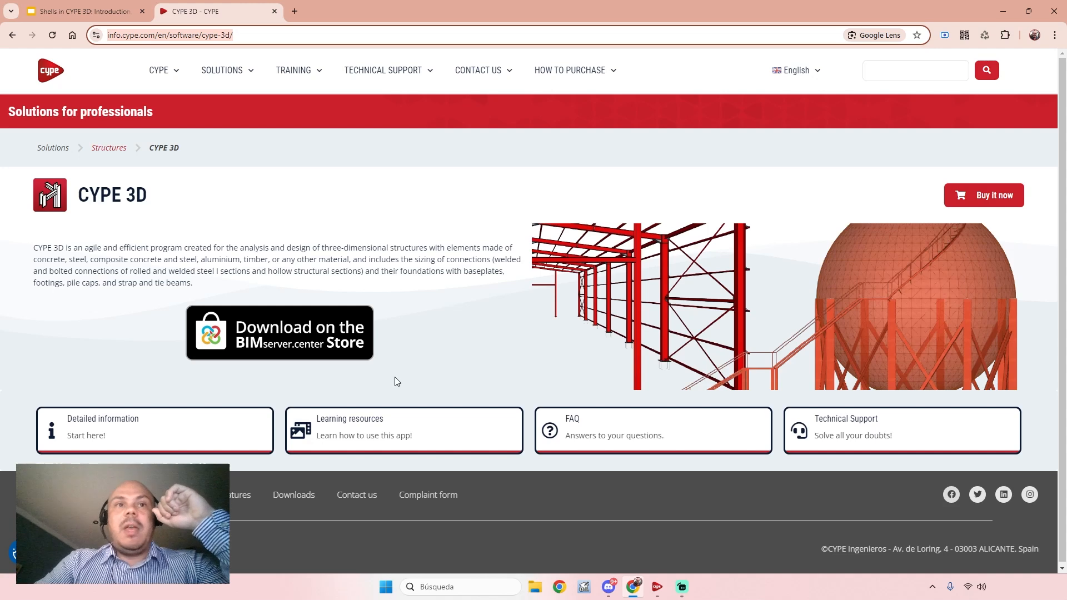
Step: Open the Quickstart Guide in the CYPE 3D learning resources and look through its list of lessons
left_click(389, 431)
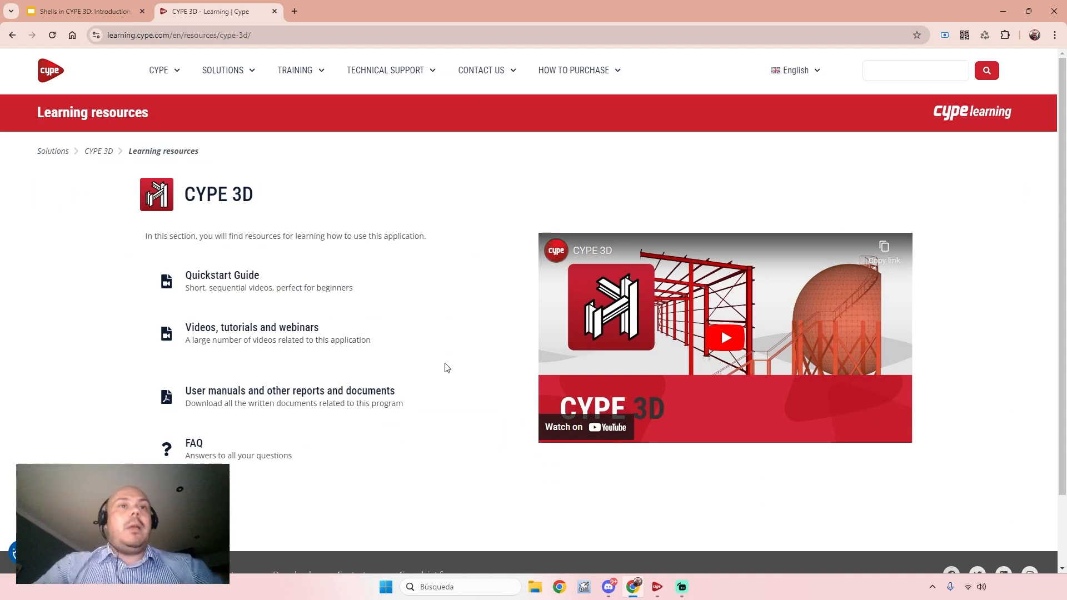
left_click(245, 279)
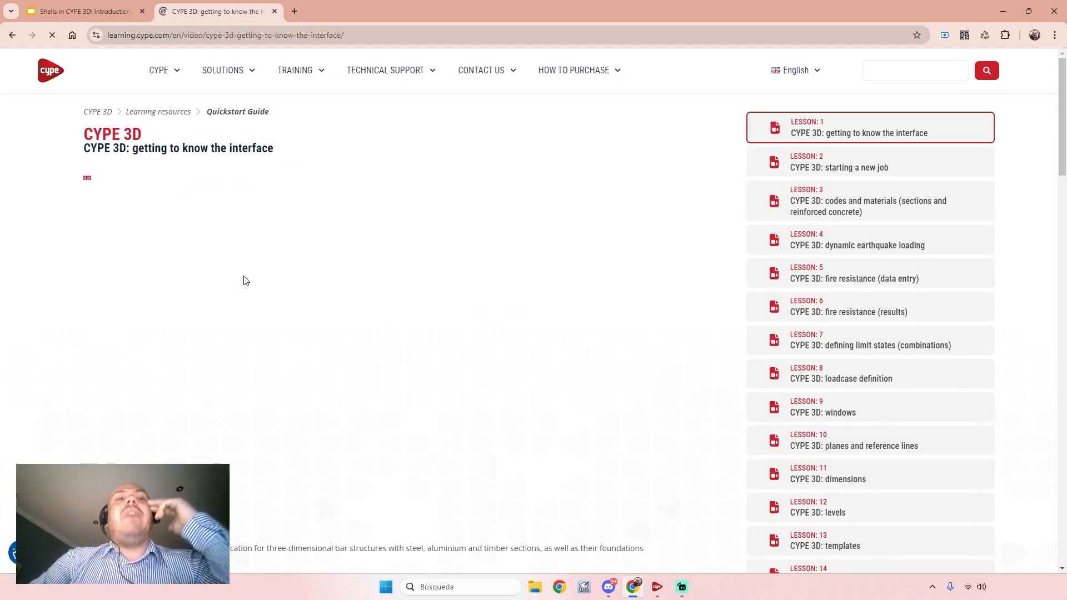
scroll(866, 279, "down", 4)
scroll(870, 281, "down", 20)
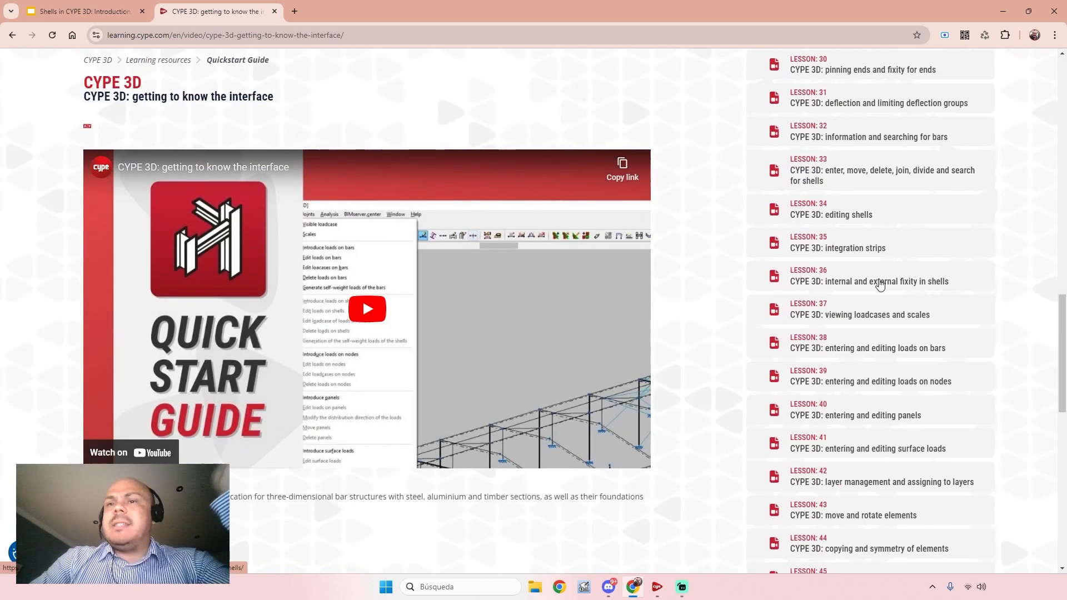
scroll(870, 244, "up", 15)
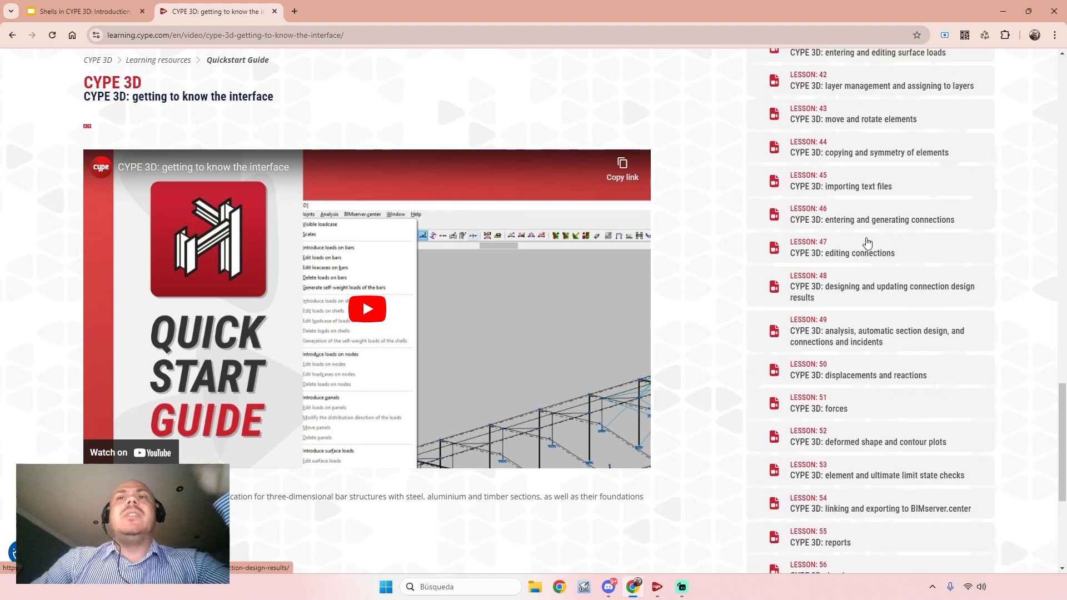
scroll(869, 242, "up", 8)
scroll(861, 233, "down", 2)
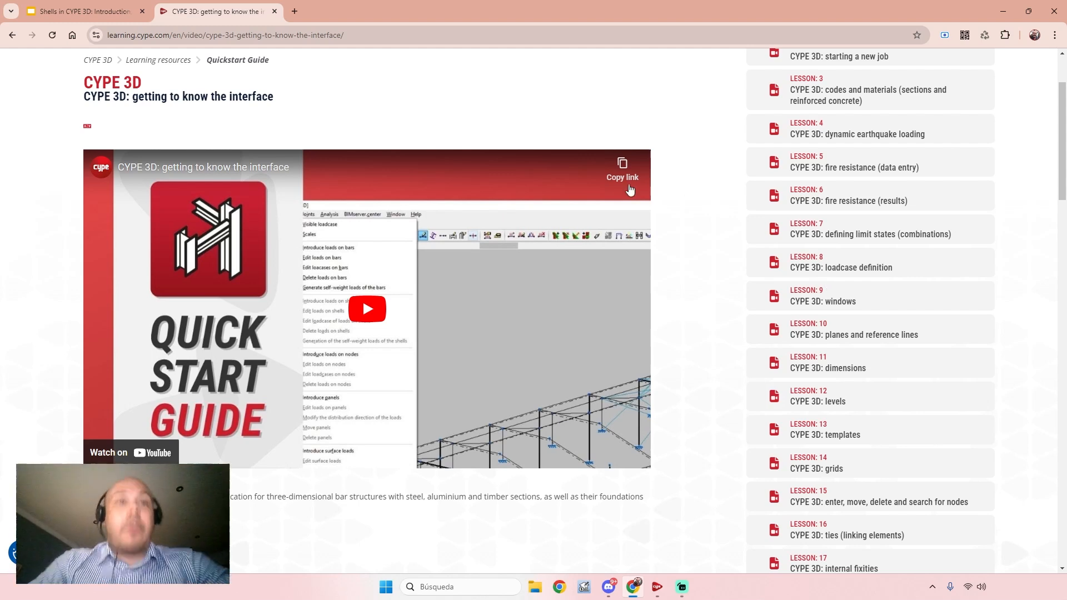
scroll(578, 171, "up", 2)
left_click(379, 36)
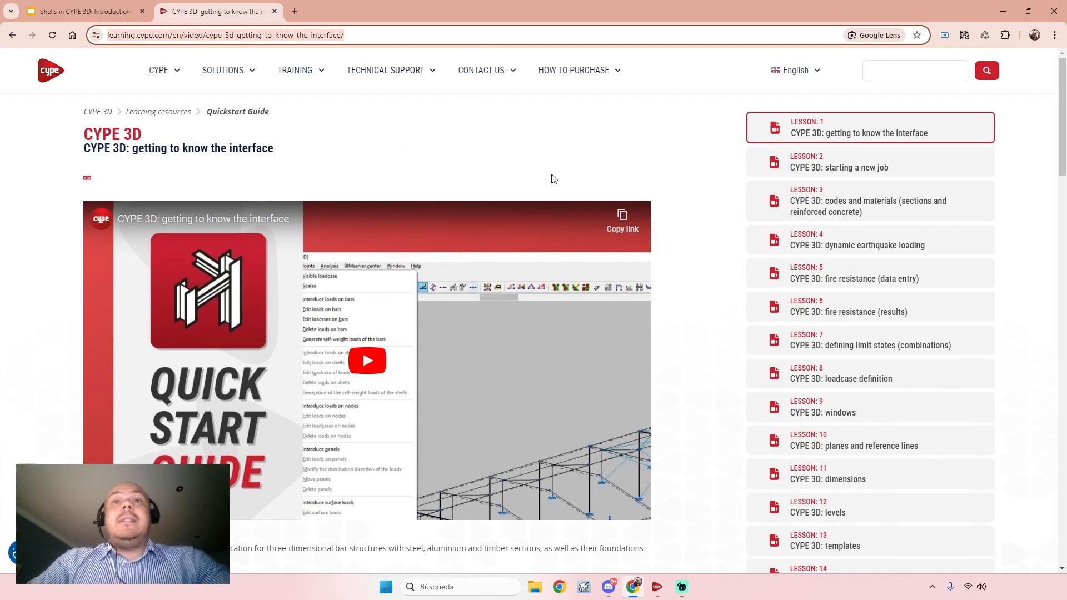
Step: Switch to CYPE Menu and launch CYPE 3D from the Structures applications
left_click(657, 585)
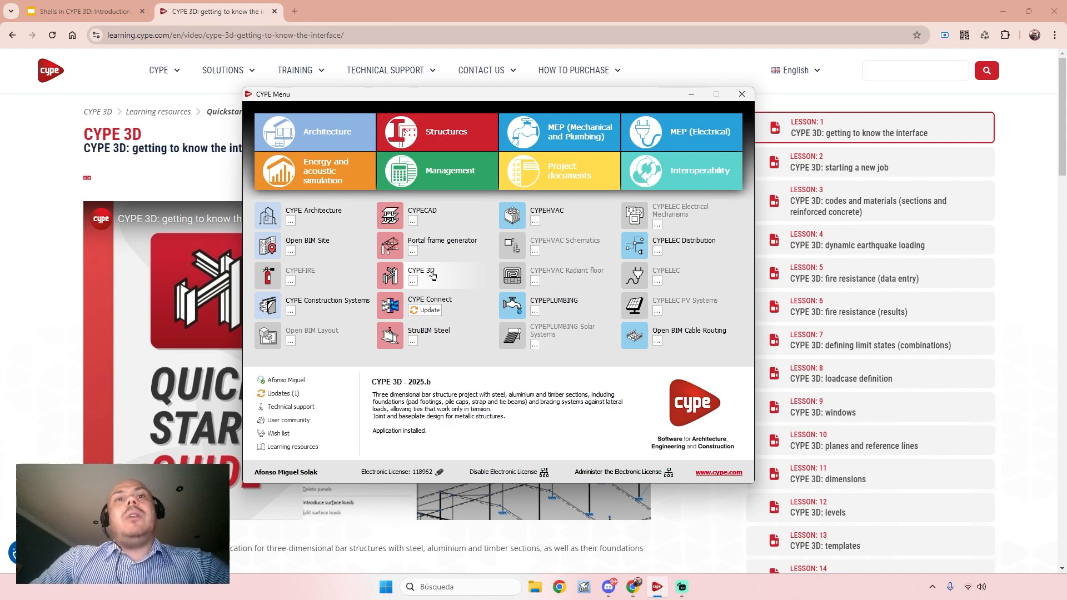
left_click(446, 133)
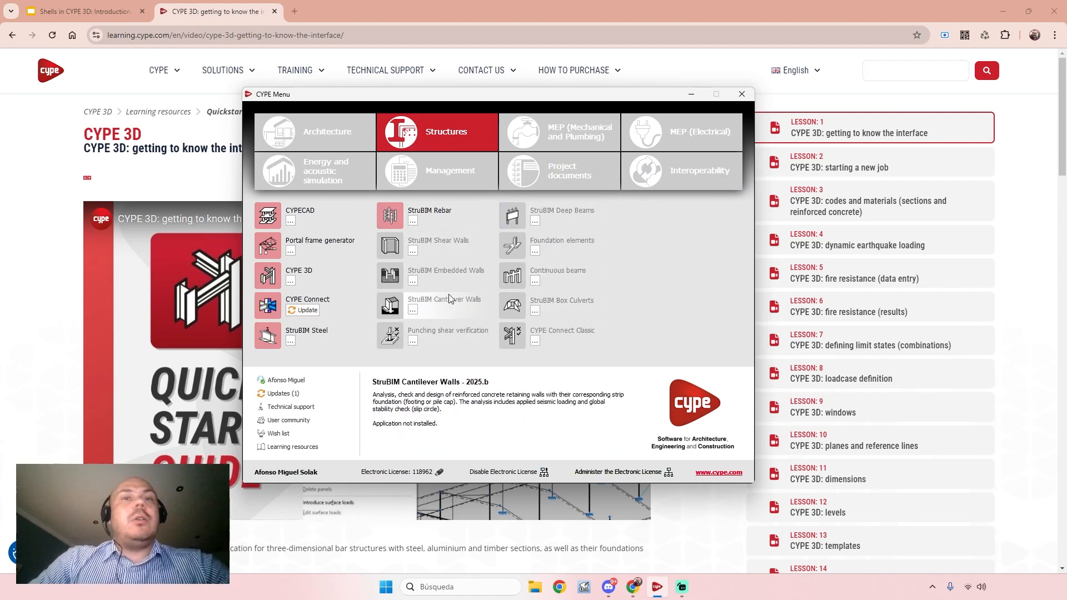
left_click(304, 274)
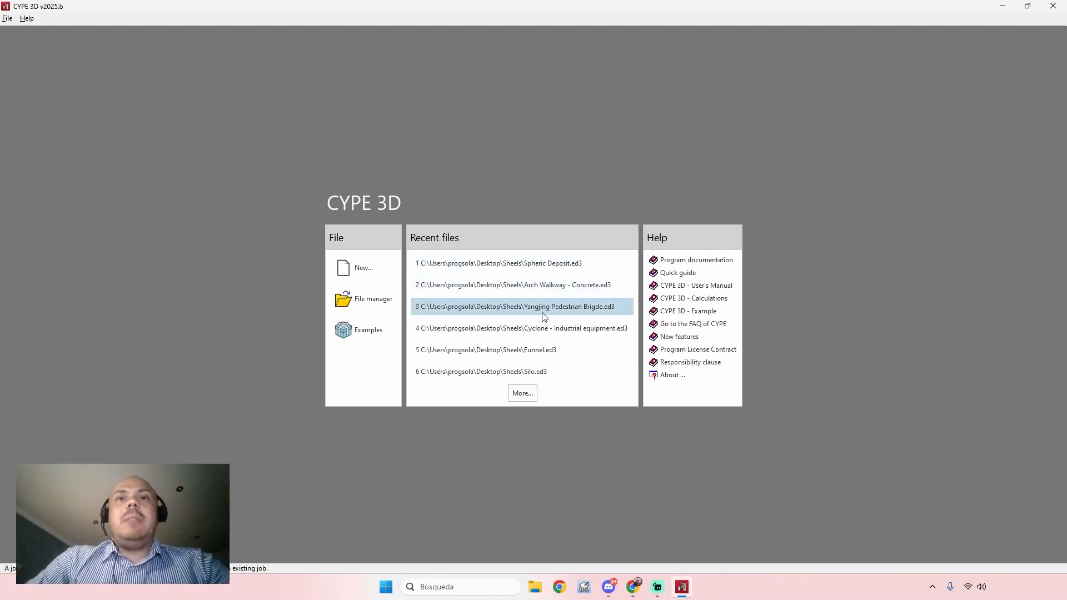
Step: Open the recent job Cyclone - Industrial equipment and inspect the upper part of the shell model up close
left_click(542, 329)
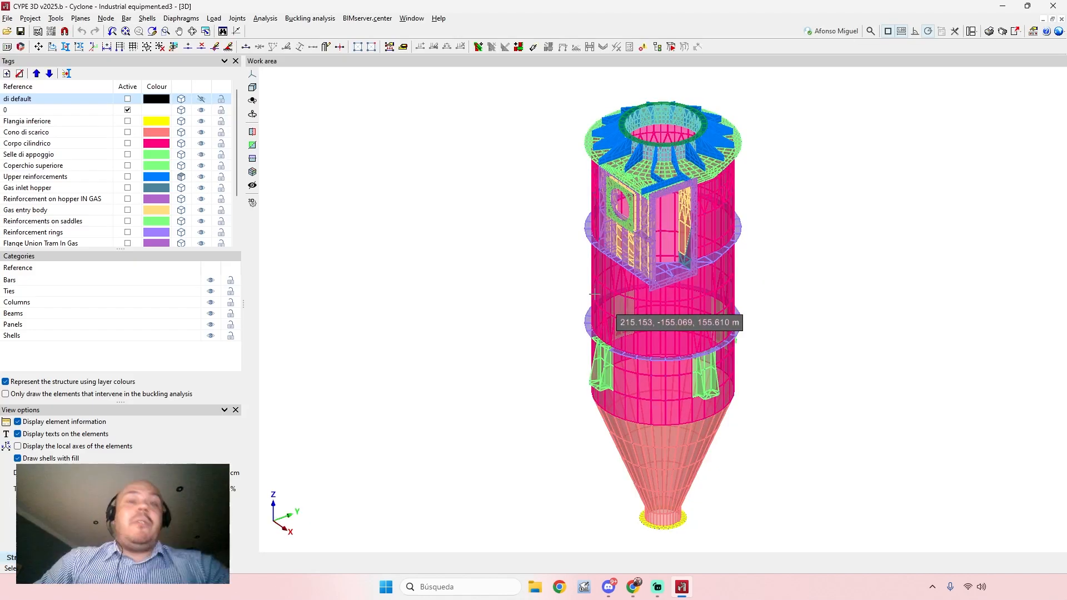
scroll(743, 295, "up", 4)
middle_click_drag(757, 288, 741, 267)
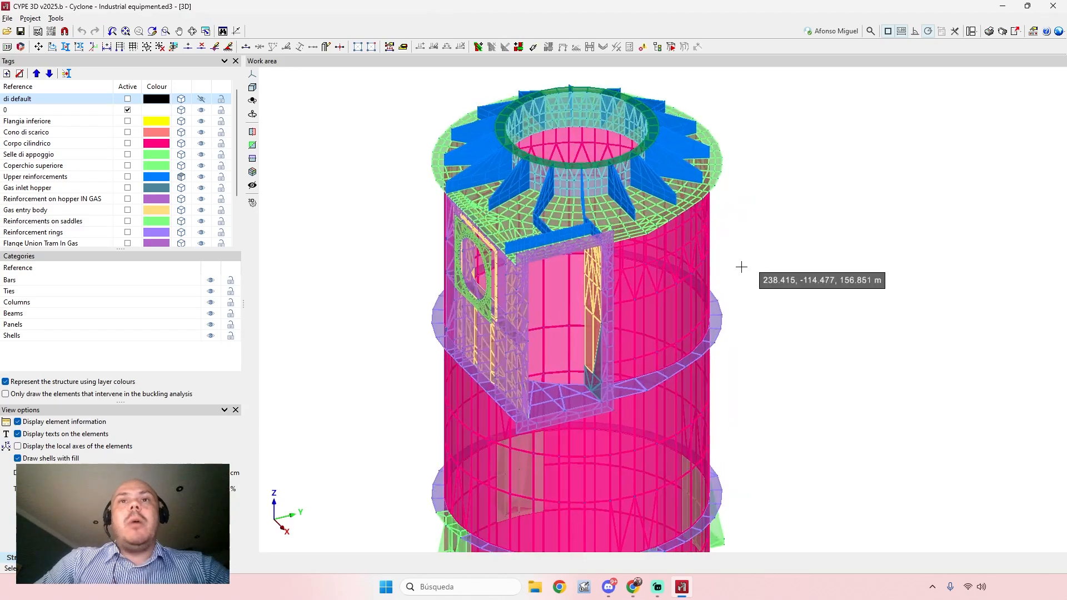
middle_click_drag(814, 300, 711, 314)
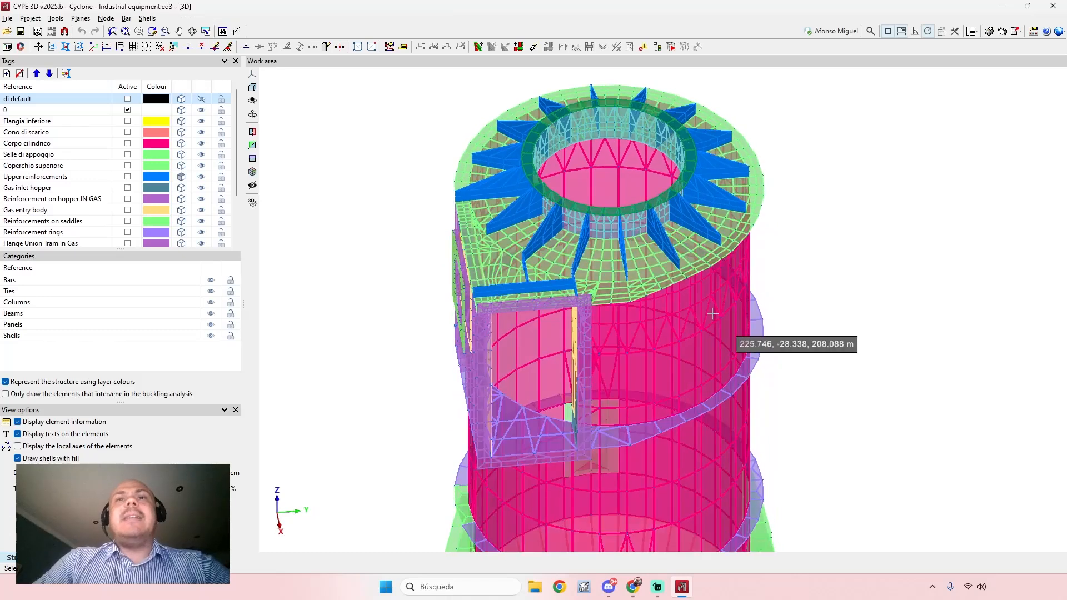
Step: Open the Spheric Deposit job from the Sheels folder through the file manager
left_click(8, 18)
left_click(42, 45)
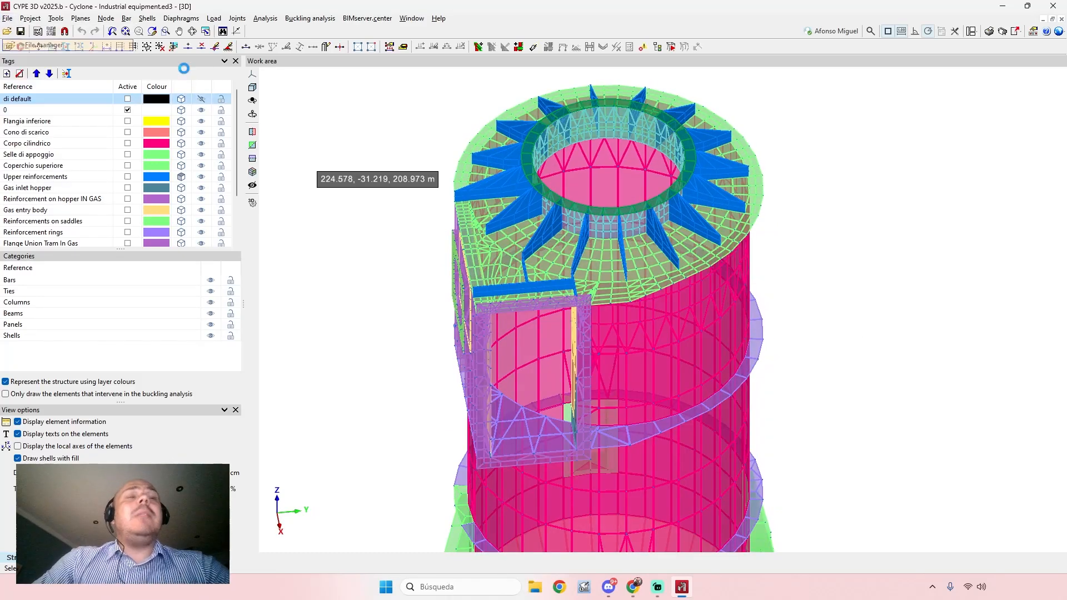
left_click(415, 69)
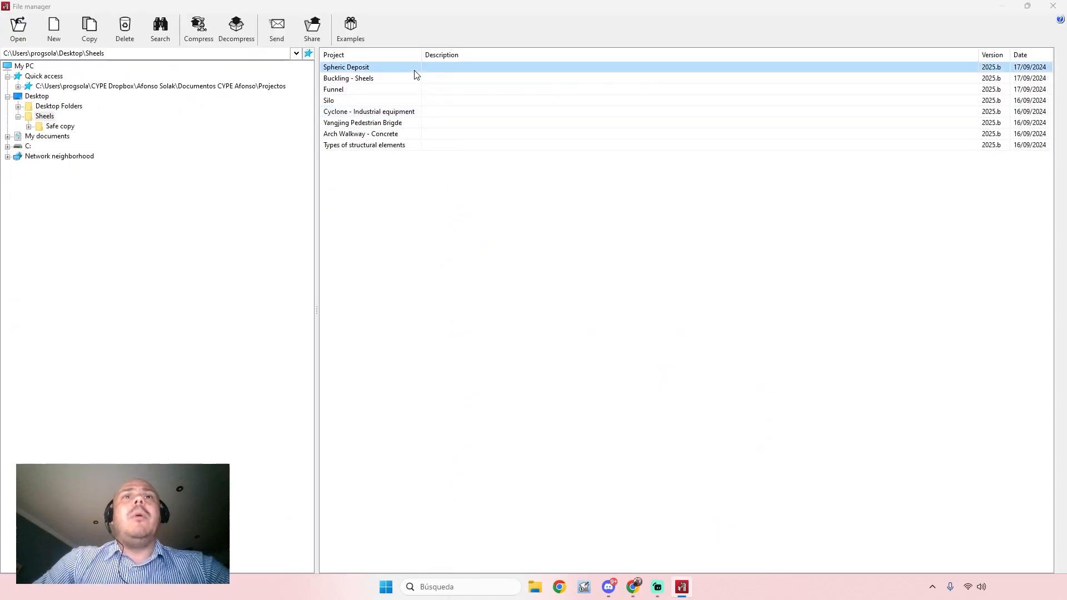
double_click(414, 71)
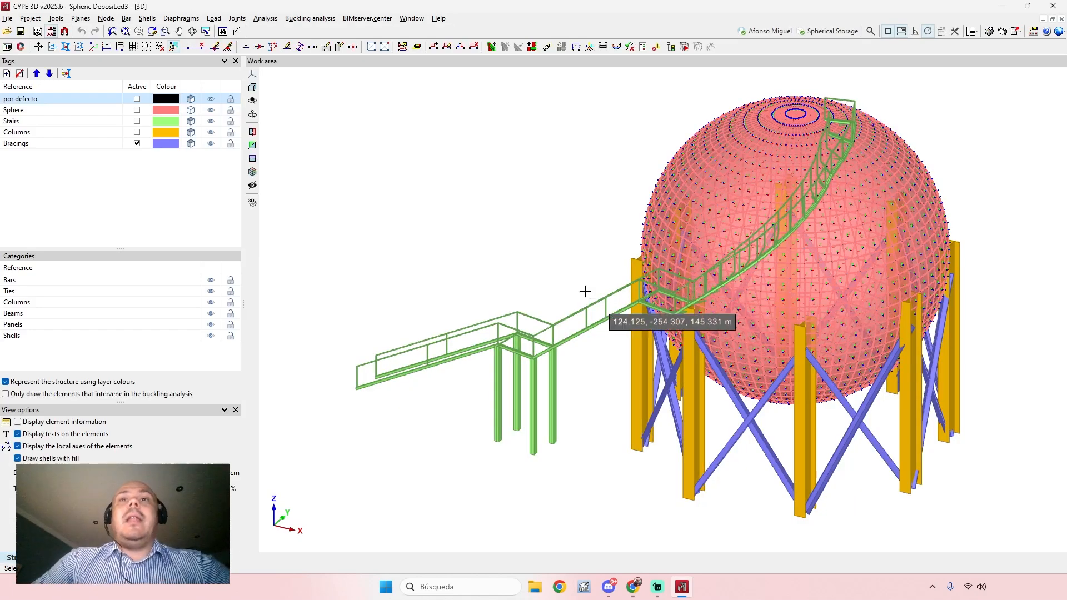
Step: Examine the spherical tank's shell mesh, stairs, columns and bracings from several sides, both up close and as a whole
middle_click_drag(662, 278, 572, 340, "shift")
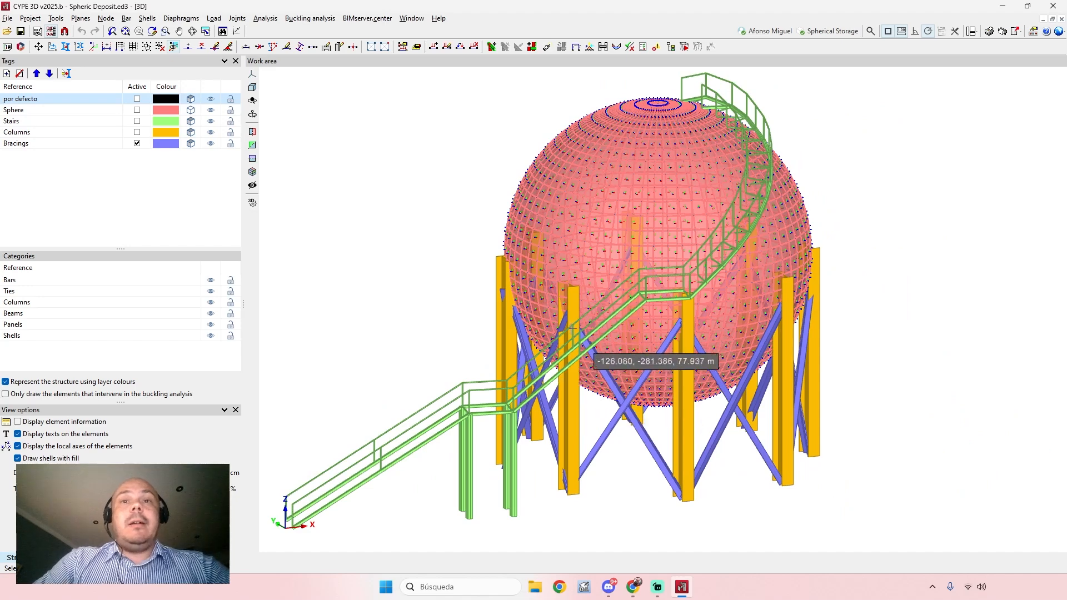
scroll(623, 213, "up", 6)
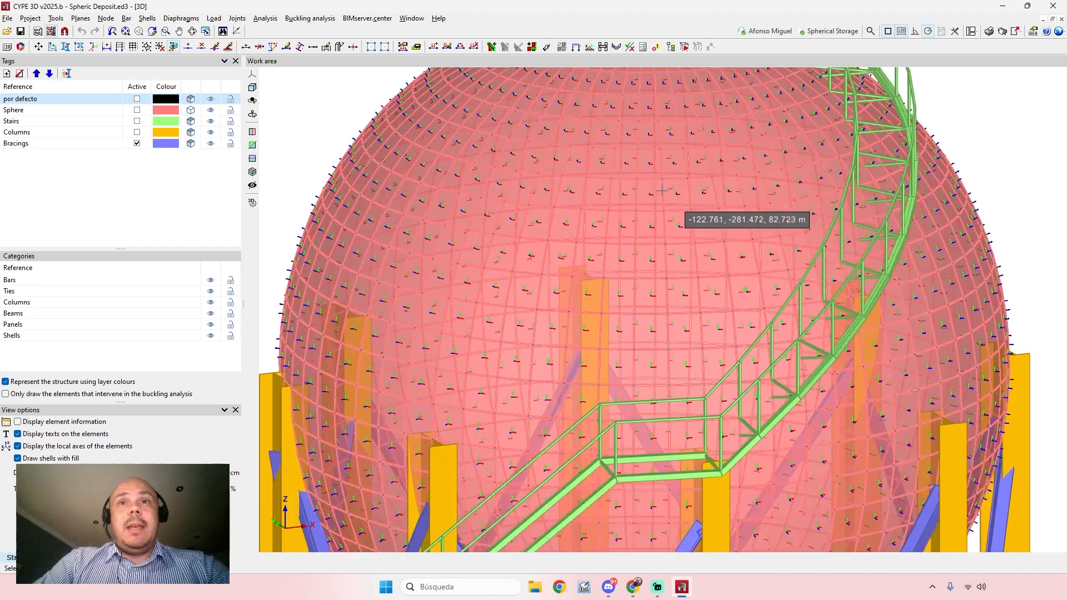
scroll(698, 239, "down", 6)
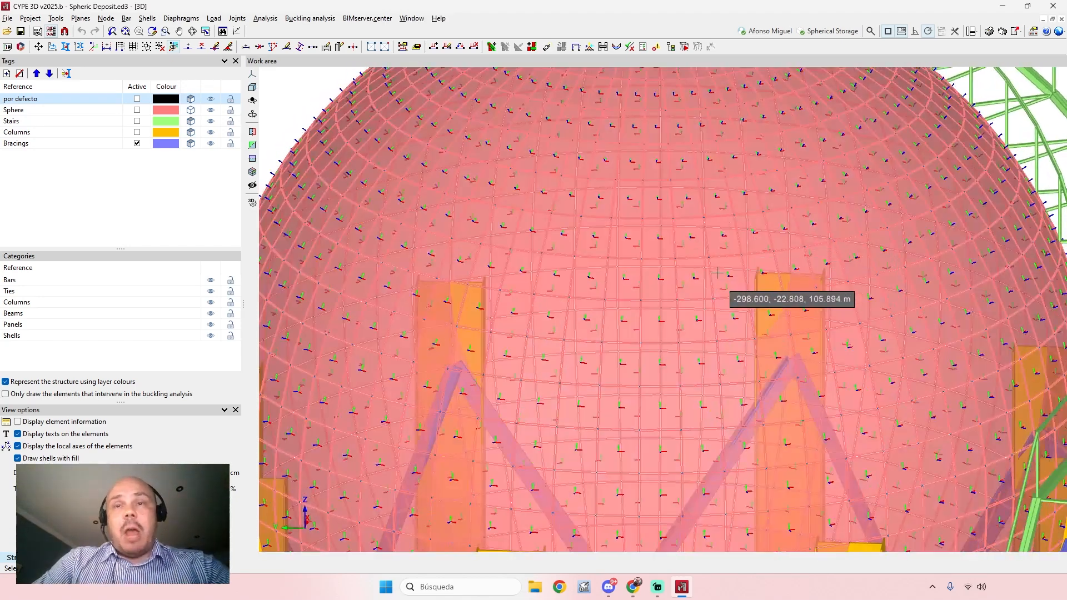
middle_click_drag(782, 272, 587, 300, "shift")
scroll(638, 240, "down", 3)
middle_click_drag(638, 241, 650, 207)
middle_click_drag(665, 257, 698, 249, "shift")
scroll(595, 257, "up", 2)
scroll(601, 248, "down", 2)
scroll(626, 269, "up", 3)
scroll(688, 269, "down", 2)
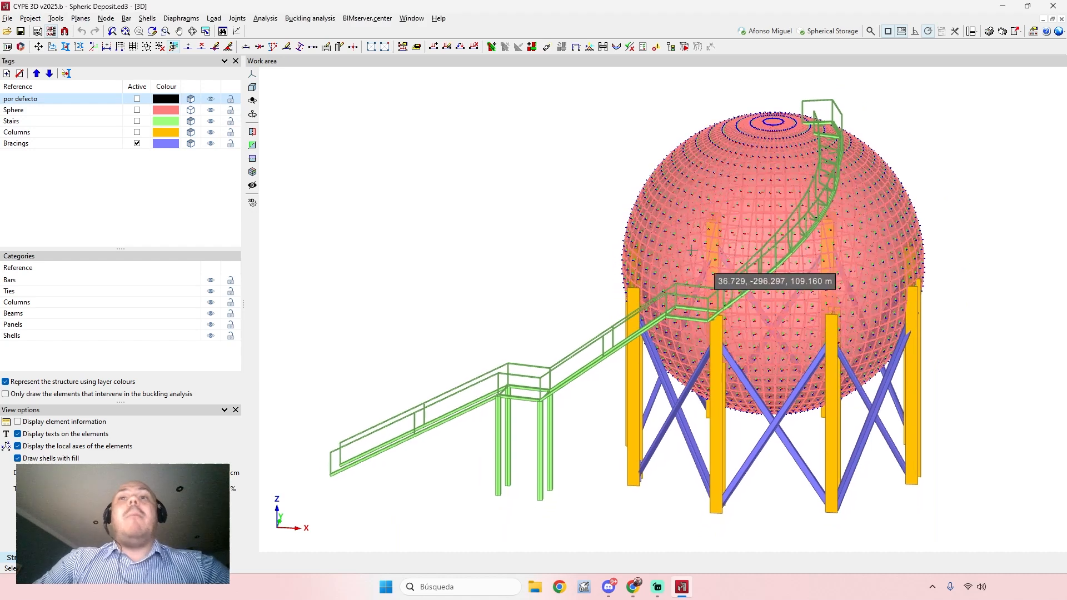
scroll(658, 261, "down", 2)
middle_click_drag(637, 275, 710, 307, "shift")
scroll(745, 270, "up", 1)
middle_click_drag(745, 270, 735, 282)
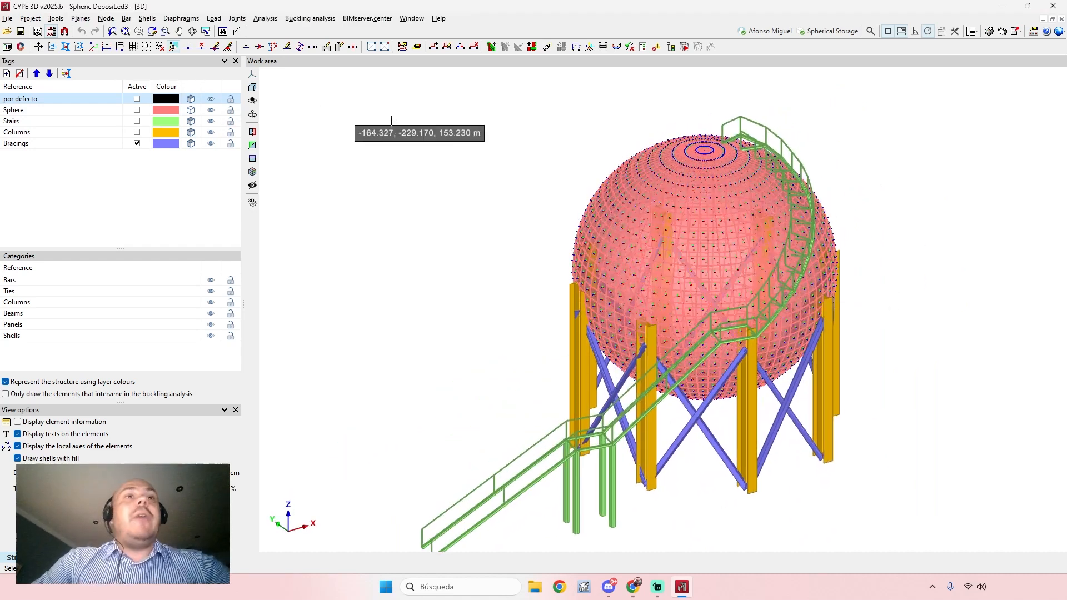
middle_click_drag(679, 205, 665, 192)
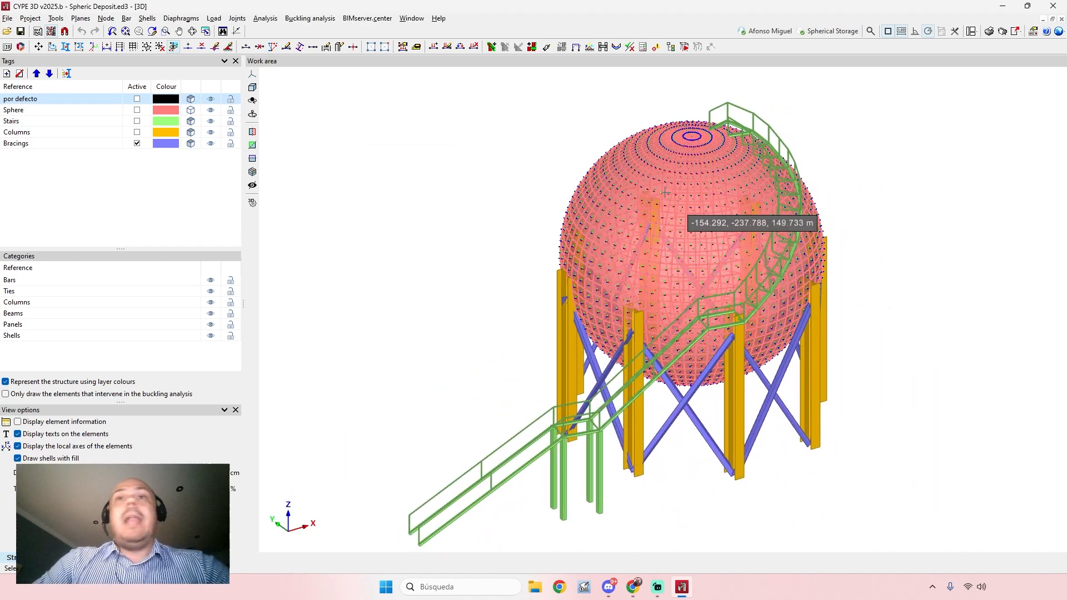
Step: Open the Funnel job through the file manager and inspect its shell hopper and supporting frame
left_click(10, 18)
left_click(28, 28)
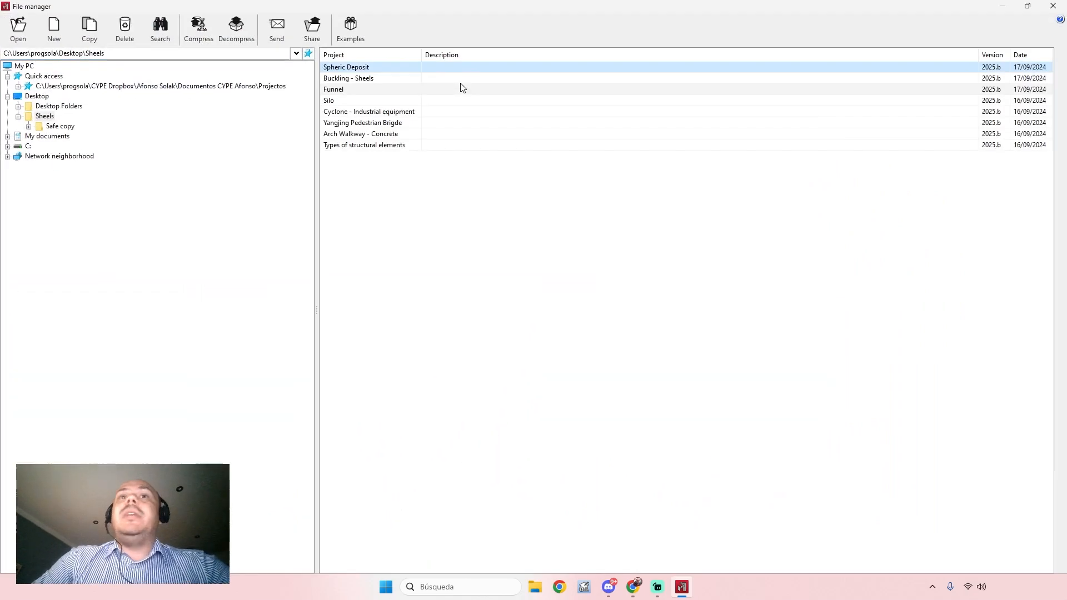
double_click(372, 89)
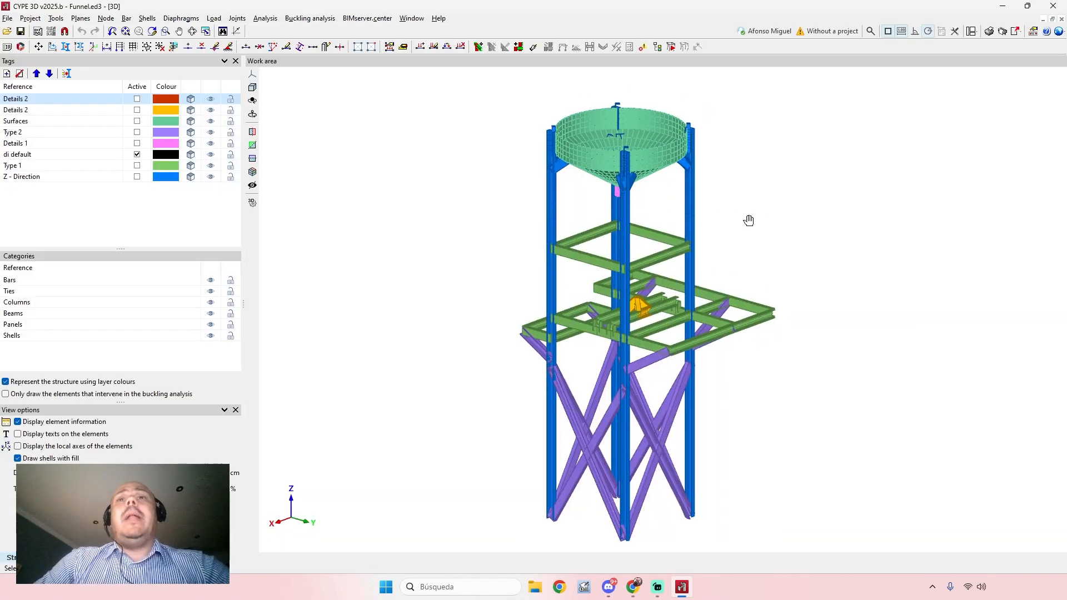
scroll(638, 112, "up", 5)
middle_click_drag(657, 183, 534, 171, "shift")
scroll(534, 172, "down", 3)
middle_click_drag(478, 247, 421, 270, "shift")
Step: Open the Yangjing Pedestrian Brigde job through the file manager and view the bridge deck from an angle
left_click(8, 18)
left_click(34, 41)
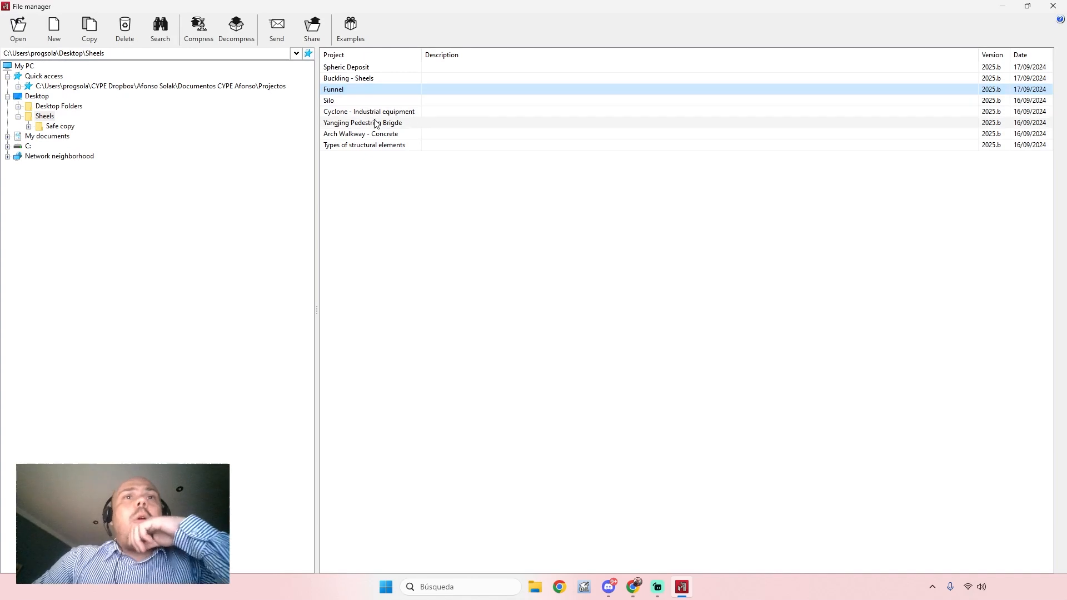
double_click(376, 123)
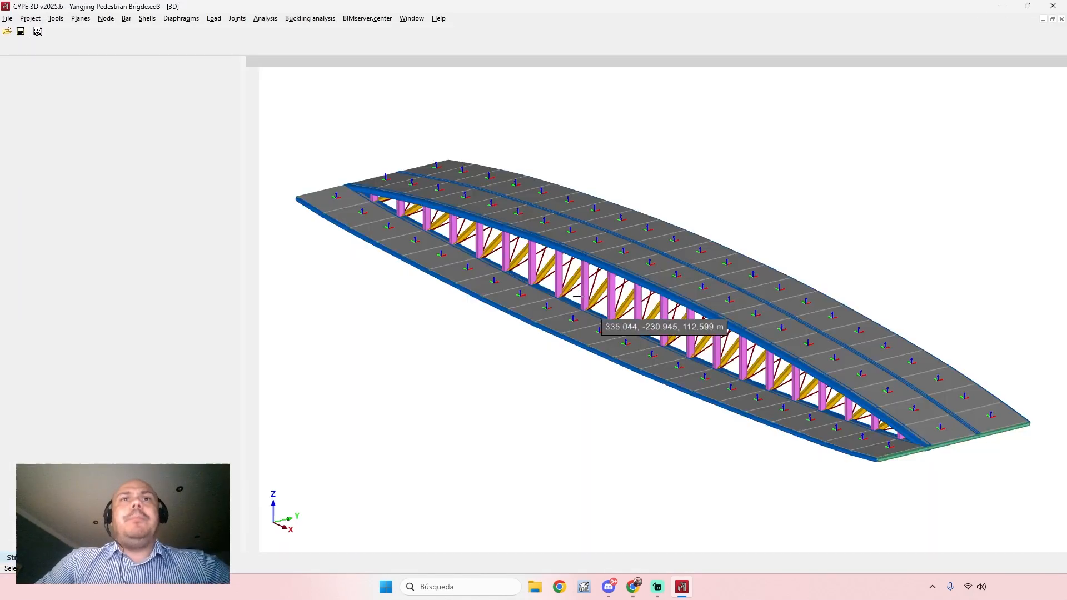
middle_click_drag(769, 266, 665, 313, "shift")
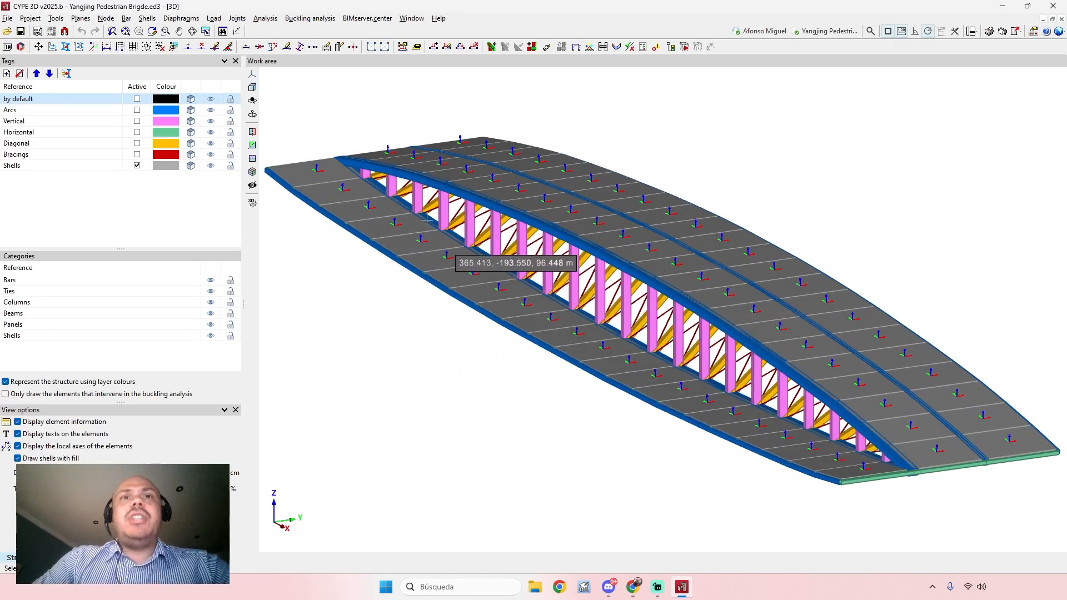
middle_click_drag(722, 258, 737, 304)
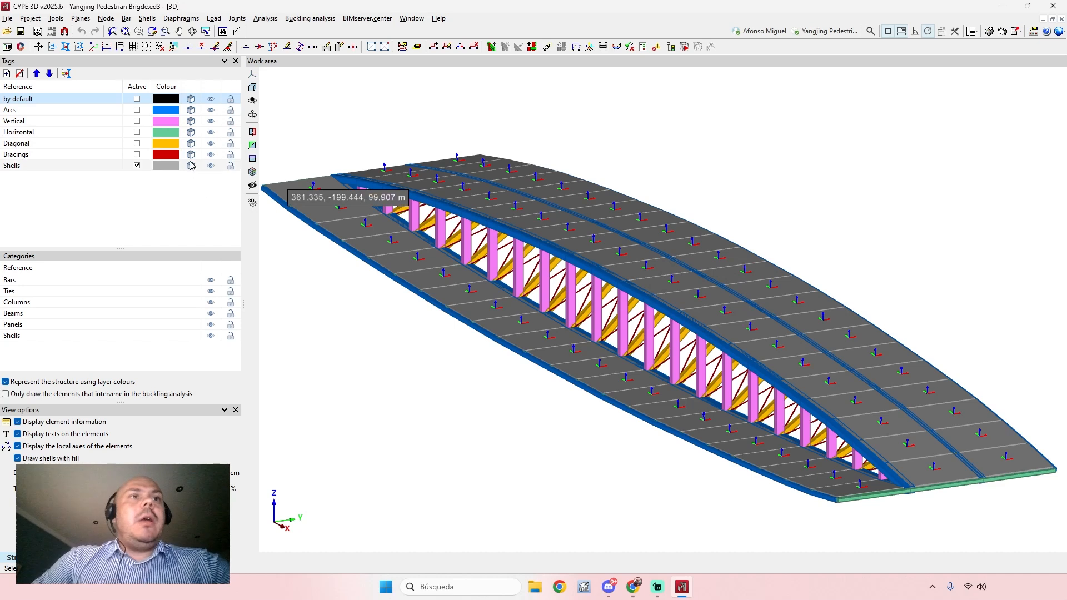
Step: Hide the Bracings, Diagonal, Horizontal, Vertical and Arcs layers to inspect the bridge's shells on their own
left_click(210, 154)
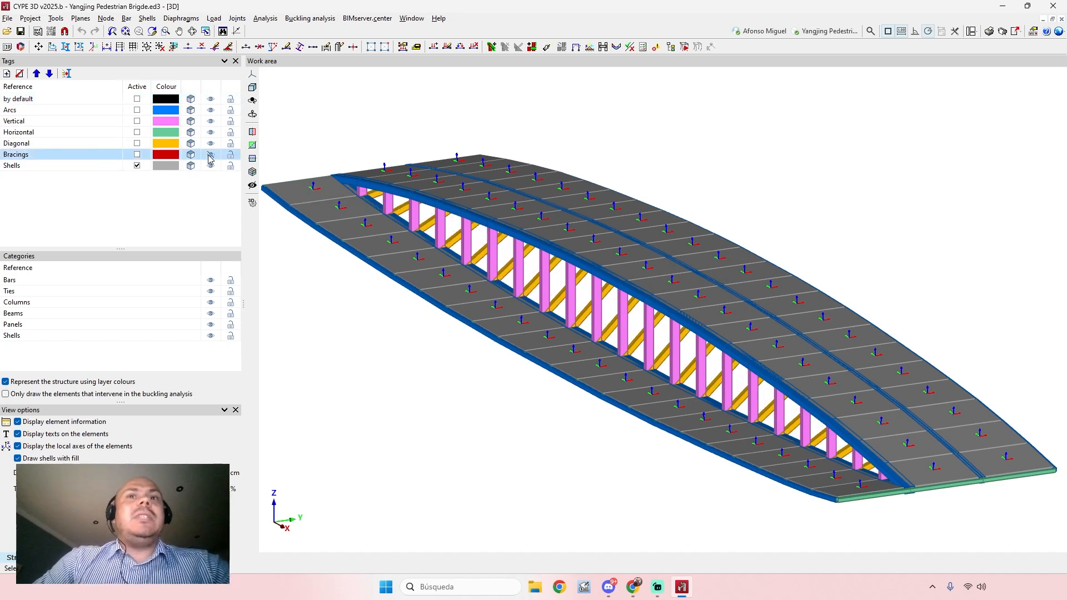
left_click(210, 143)
left_click(211, 132)
left_click(211, 122)
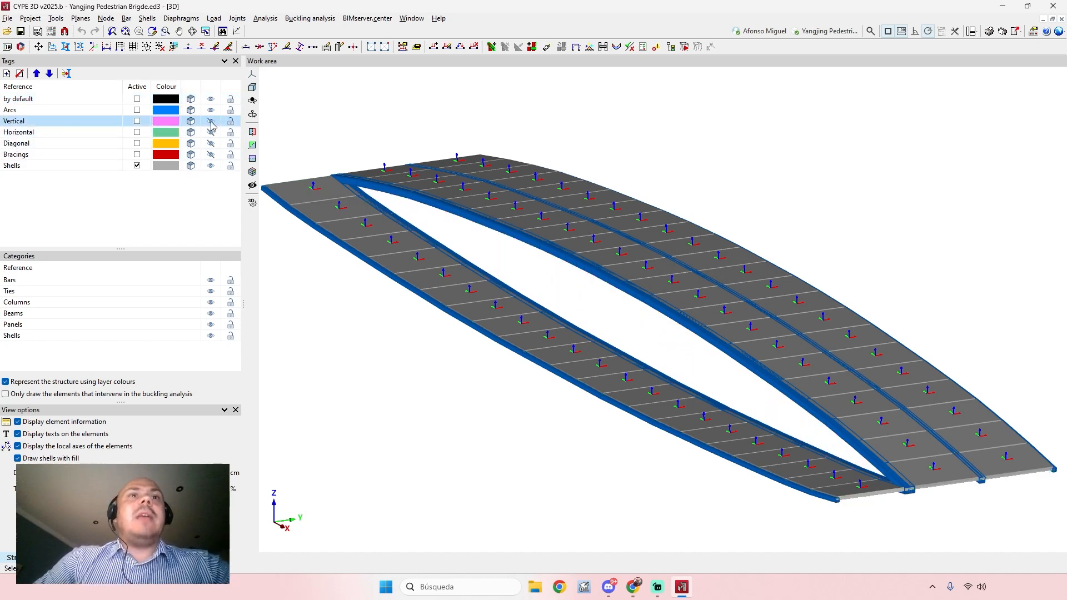
left_click(210, 110)
middle_click_drag(536, 279, 459, 252, "shift")
mouse_move(524, 261)
middle_mouse_down("shift")
mouse_move(531, 279)
mouse_move(533, 265)
mouse_move(531, 293)
mouse_move(521, 278)
middle_mouse_up("shift")
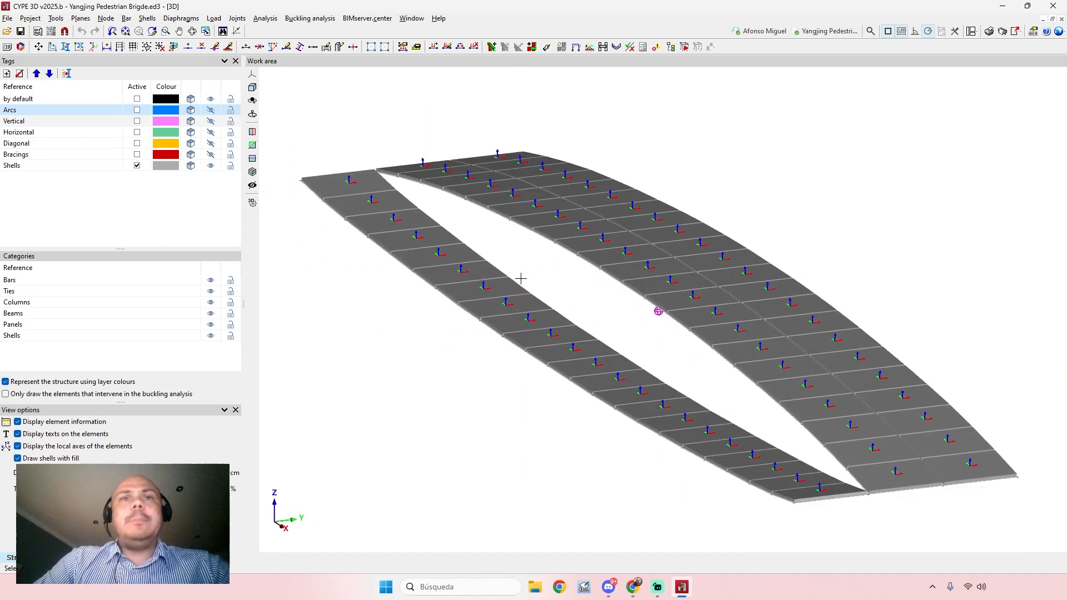
Step: Show the Horizontal, Vertical, Arcs, Diagonal and Bracings layers again and view the complete bridge from its end
left_click(212, 122)
left_click(211, 121)
left_click(211, 131)
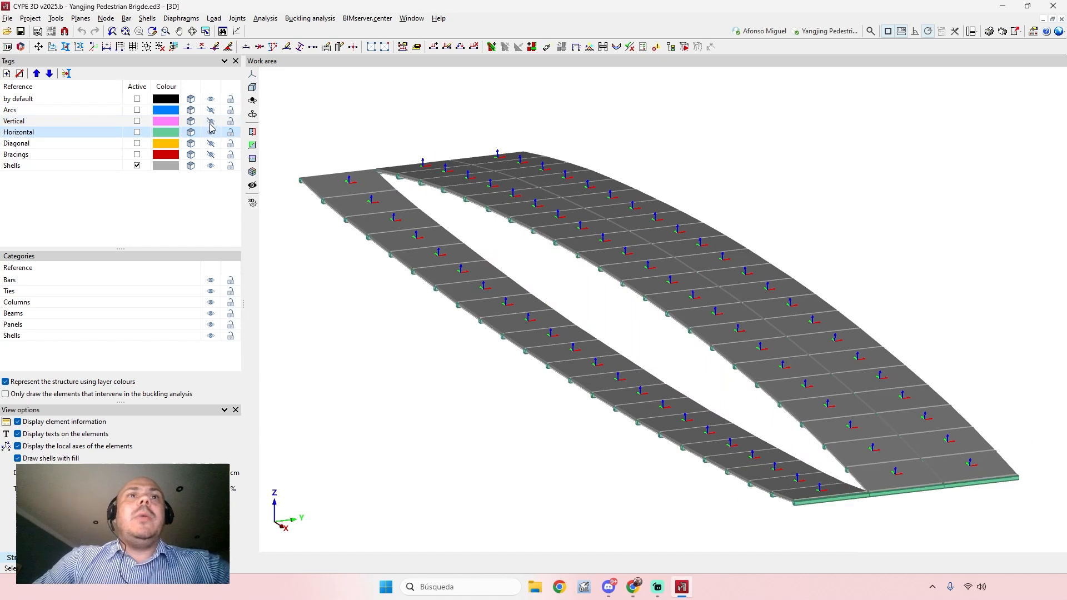
left_click(211, 121)
left_click(211, 109)
left_click(211, 143)
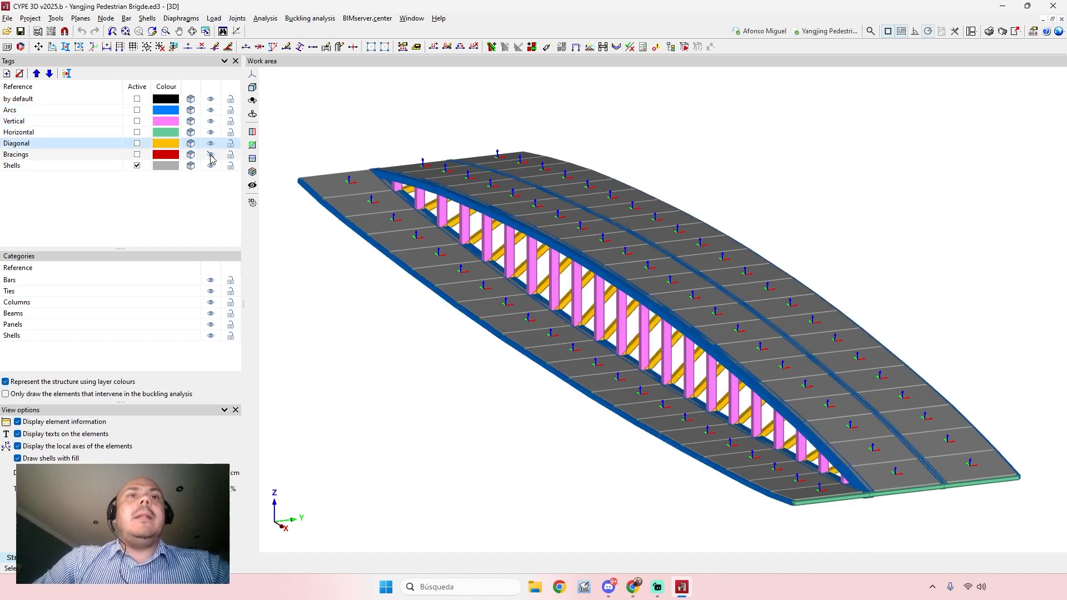
left_click(210, 154)
middle_click_drag(679, 236, 599, 232)
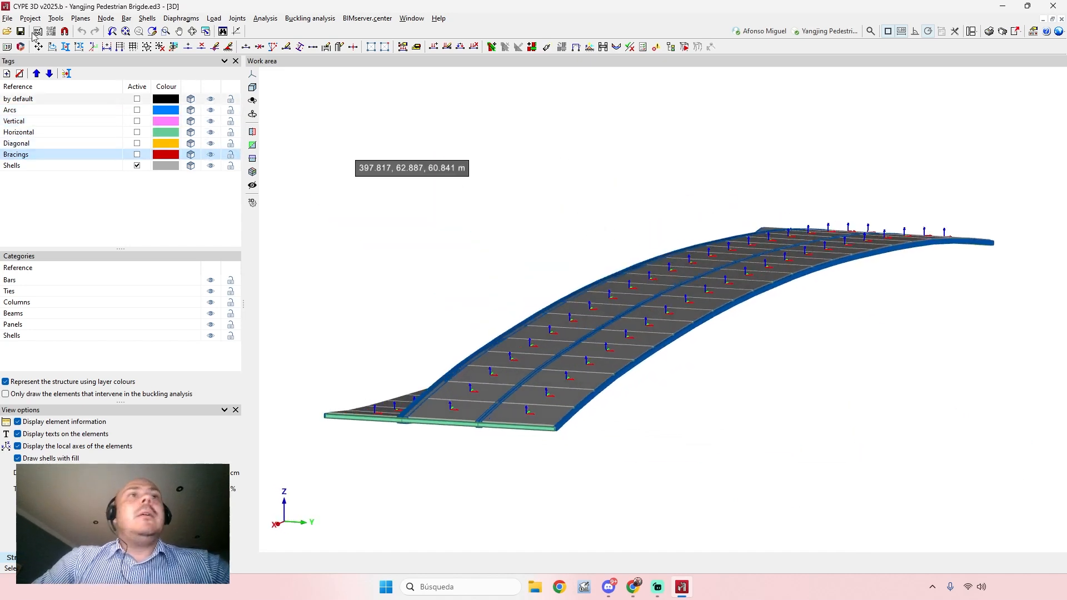
Step: Open the Arch Walkway - Concrete job through the file manager
left_click(7, 19)
left_click(33, 41)
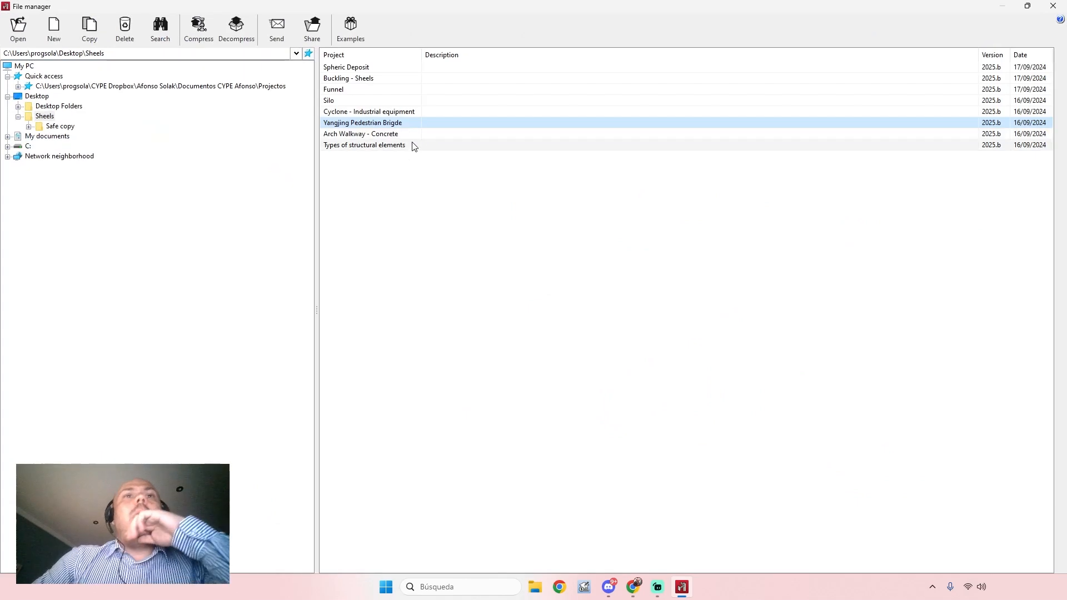
double_click(375, 139)
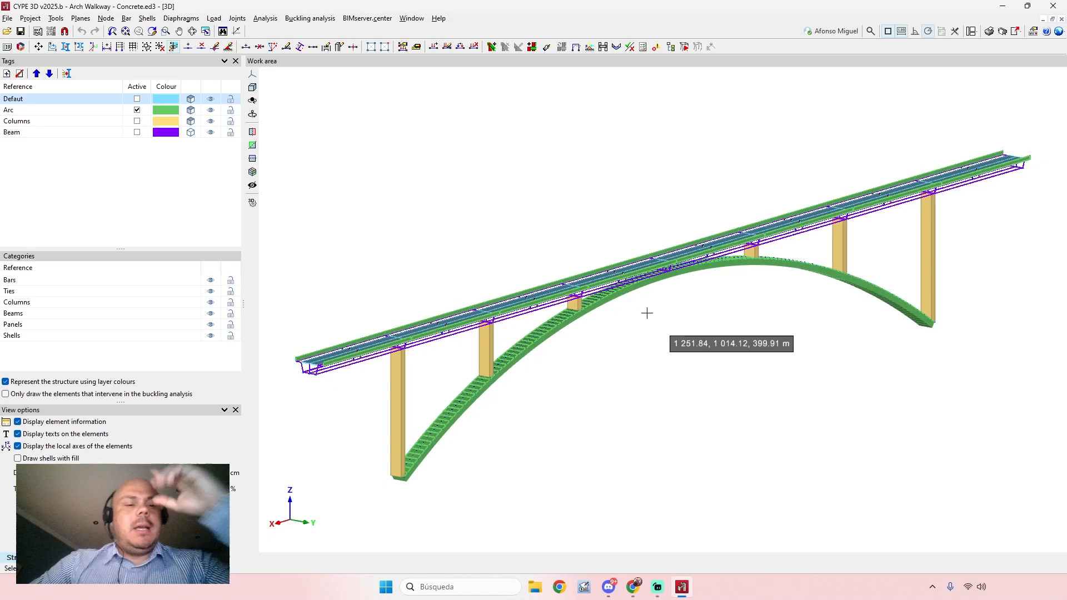
Step: Examine the concrete arch walkway as a whole and the end of its deck from the side and above
mouse_move(631, 334)
middle_mouse_down("shift")
mouse_move(681, 317)
mouse_move(646, 337)
middle_mouse_up("shift")
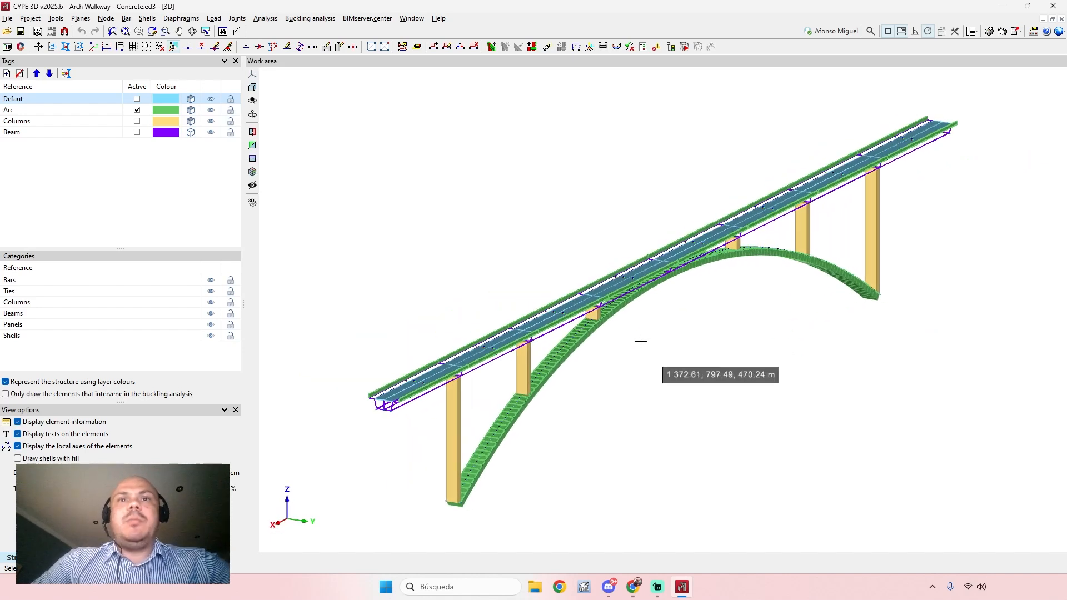
scroll(644, 338, "up", 3)
middle_click_drag(507, 415, 595, 392)
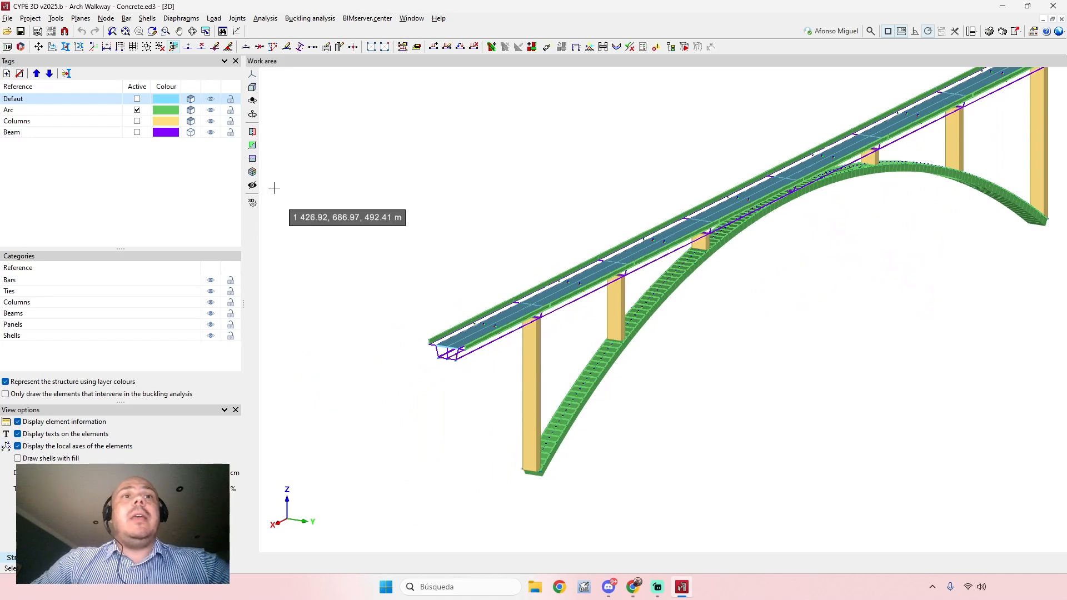
scroll(428, 374, "up", 6)
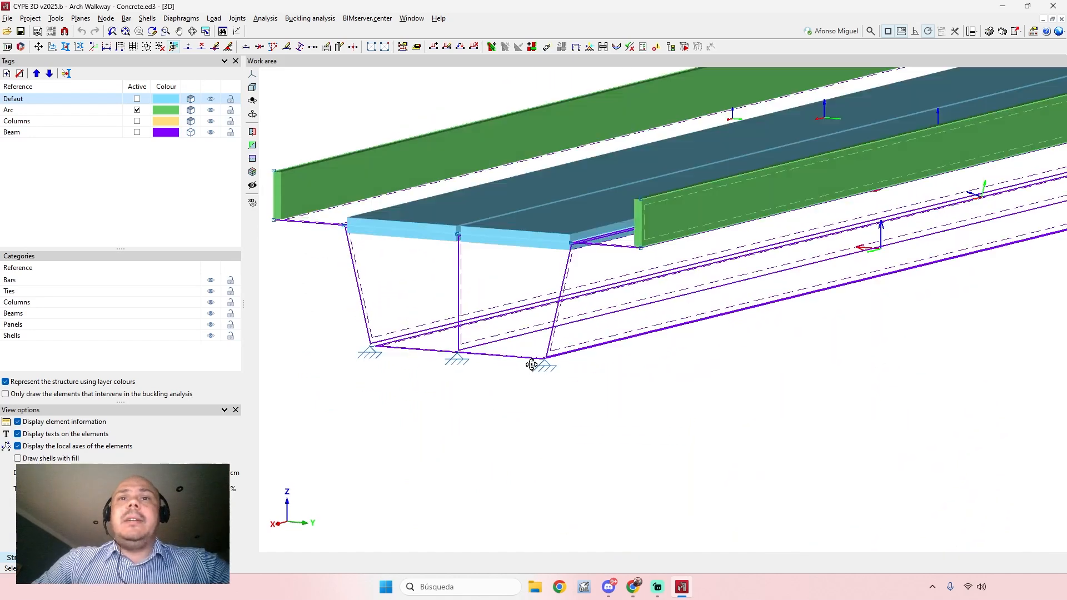
middle_click_drag(532, 365, 522, 354, "shift")
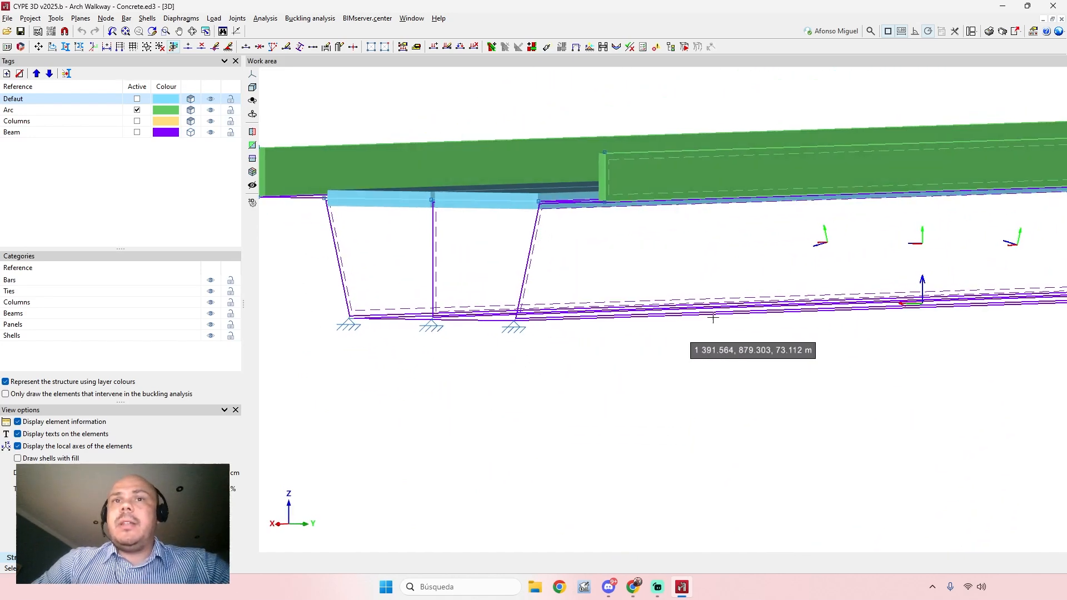
middle_click_drag(535, 314, 466, 324, "shift")
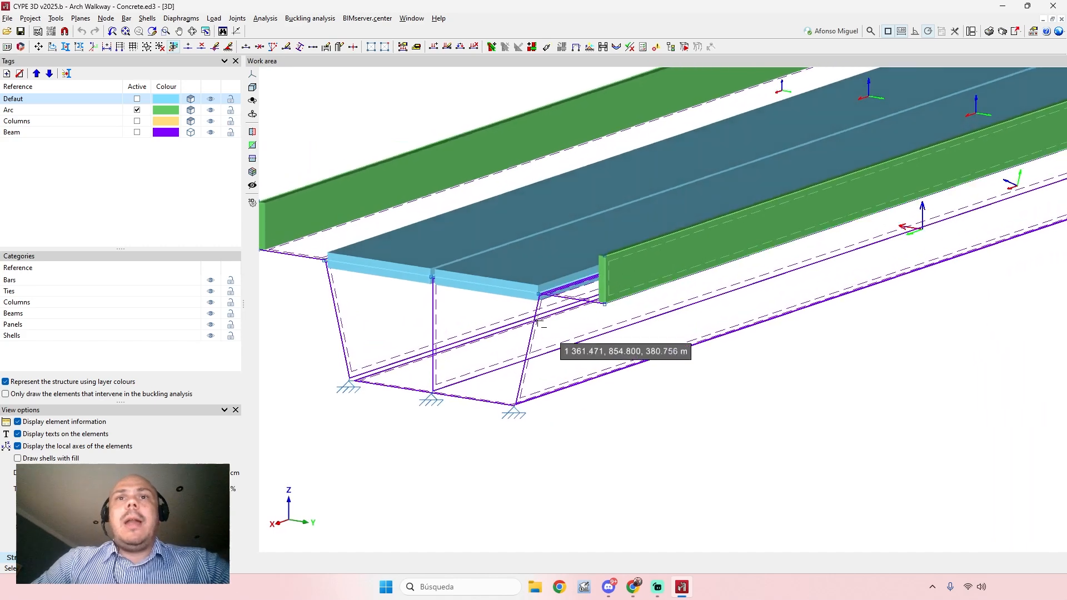
Step: Switch the Arc, Columns and Defaut layers to wireframe display and inspect the arch's shells close up
left_click(191, 110)
left_click(191, 99)
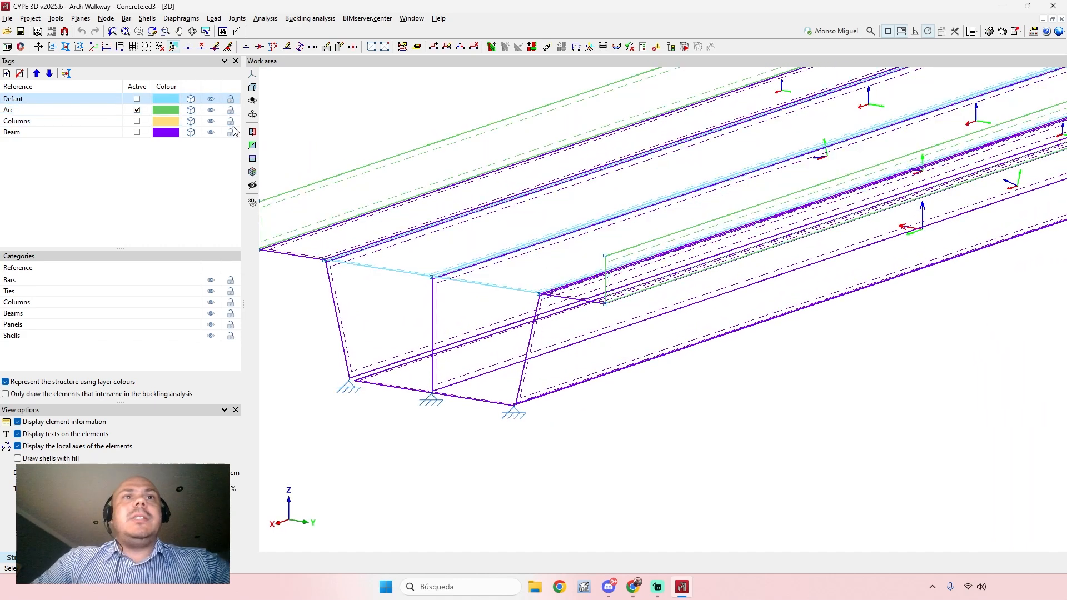
scroll(403, 233, "down", 2)
middle_click_drag(474, 305, 552, 298, "shift")
scroll(562, 304, "down", 4)
mouse_move(624, 323)
middle_mouse_down("shift")
mouse_move(579, 307)
mouse_move(567, 317)
mouse_move(618, 357)
mouse_move(648, 331)
mouse_move(634, 325)
middle_mouse_up("shift")
scroll(628, 227, "up", 1)
scroll(706, 218, "up", 1)
scroll(611, 328, "up", 5)
scroll(556, 320, "up", 3)
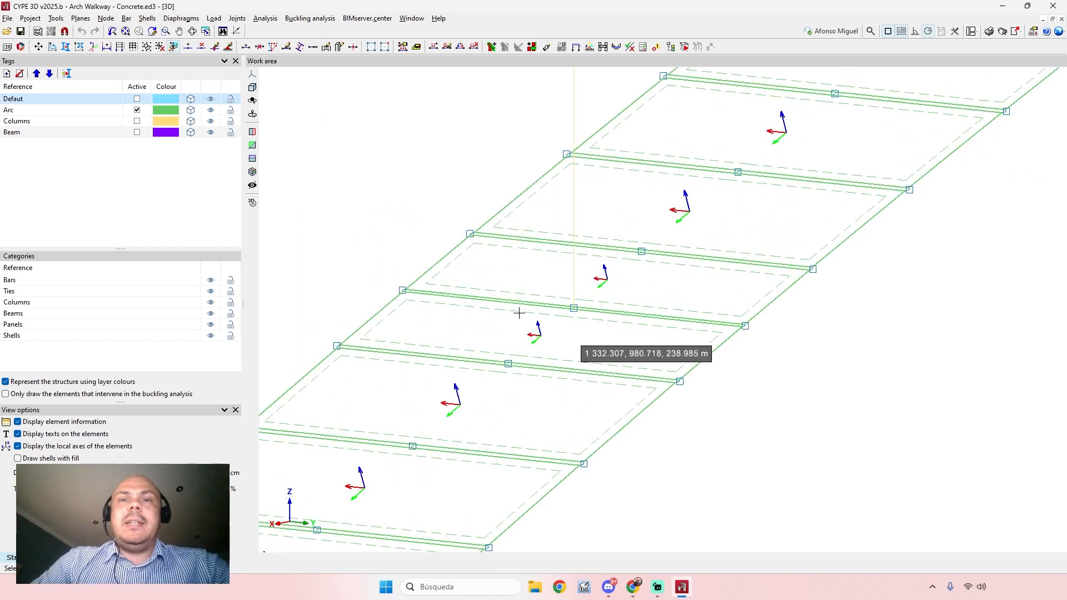
Step: Switch the Beam, Columns, Arc and Defaut layers to solid display across the whole bridge
scroll(611, 311, "down", 2)
scroll(603, 320, "down", 3)
mouse_move(613, 328)
middle_mouse_down()
mouse_move(653, 270)
mouse_move(640, 319)
middle_mouse_up()
scroll(653, 275, "down", 1)
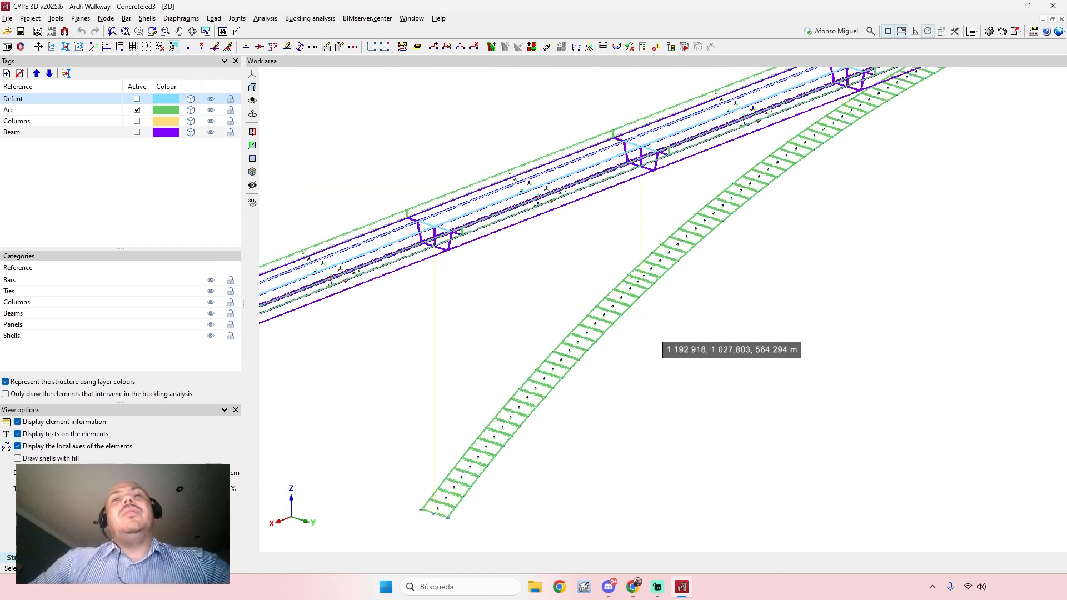
scroll(650, 358, "down", 2)
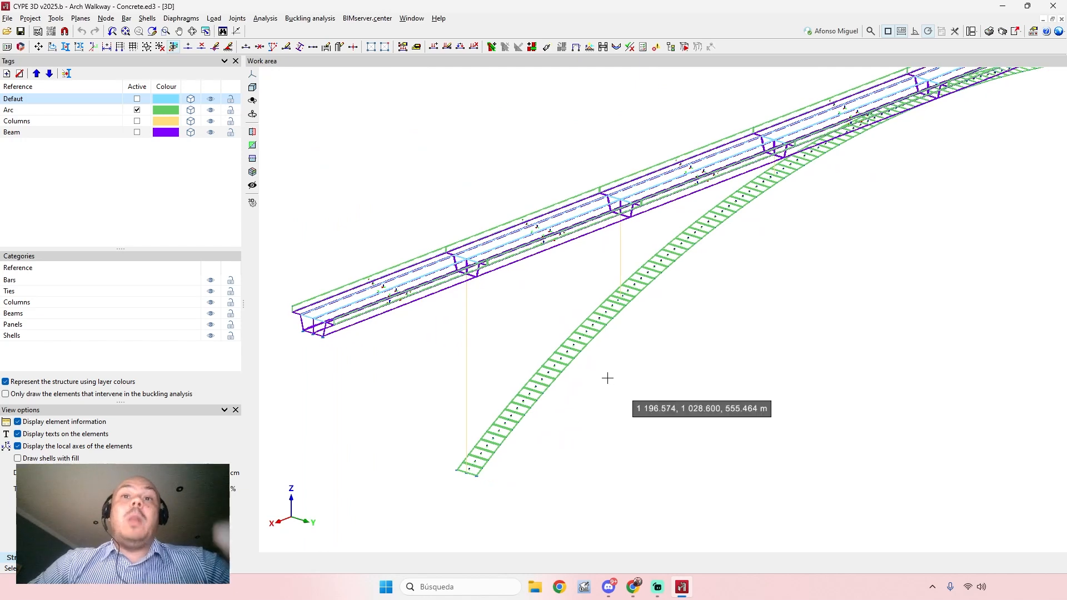
mouse_move(676, 322)
middle_mouse_down("shift")
mouse_move(669, 305)
mouse_move(675, 326)
middle_mouse_up("shift")
scroll(658, 335, "down", 2)
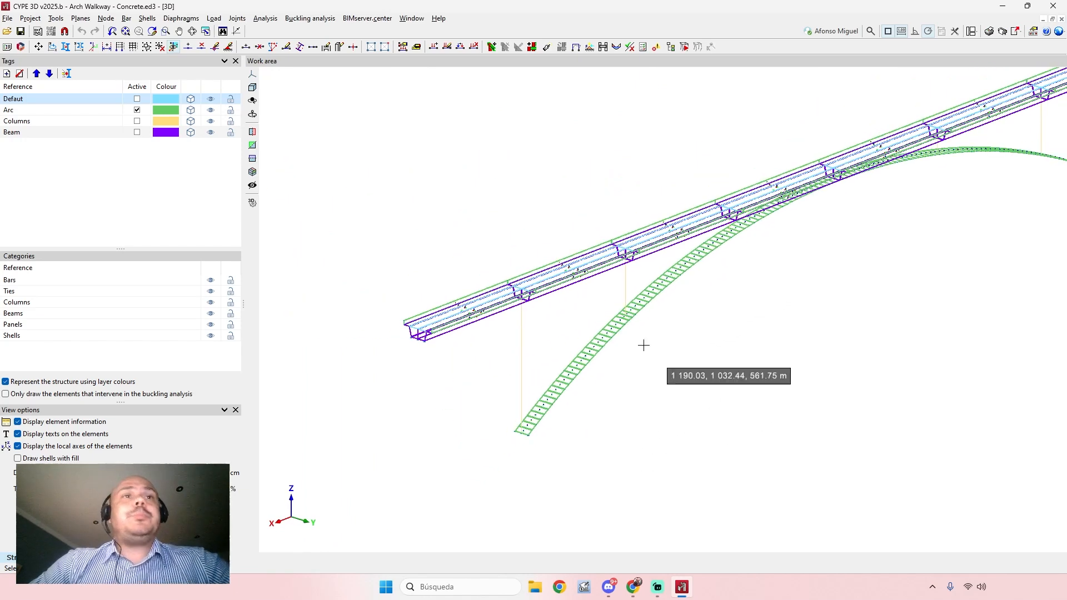
left_click(190, 132)
left_click(190, 120)
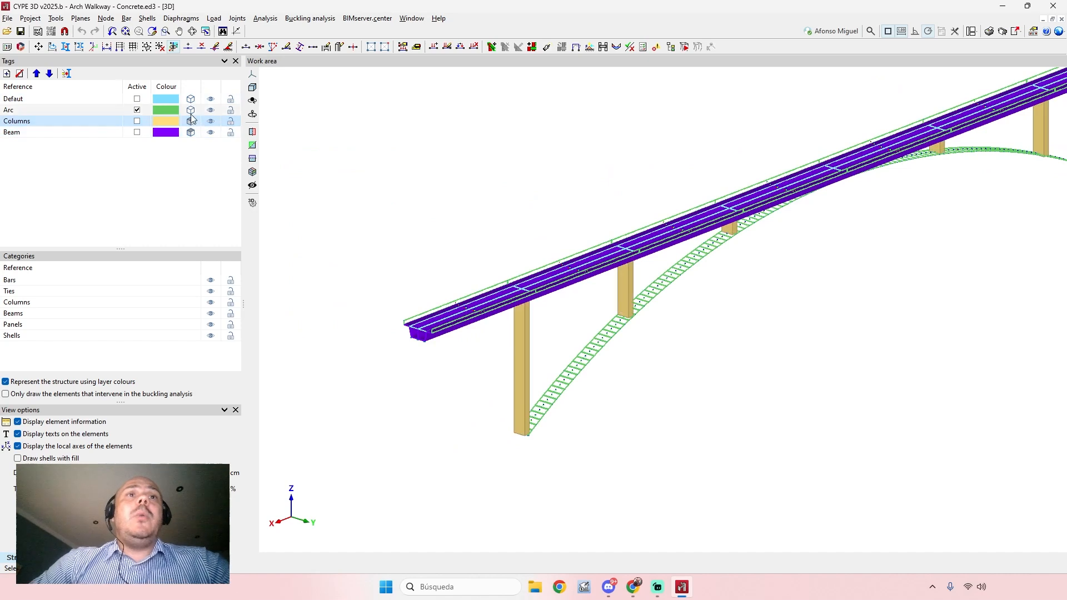
left_click(190, 109)
left_click(190, 99)
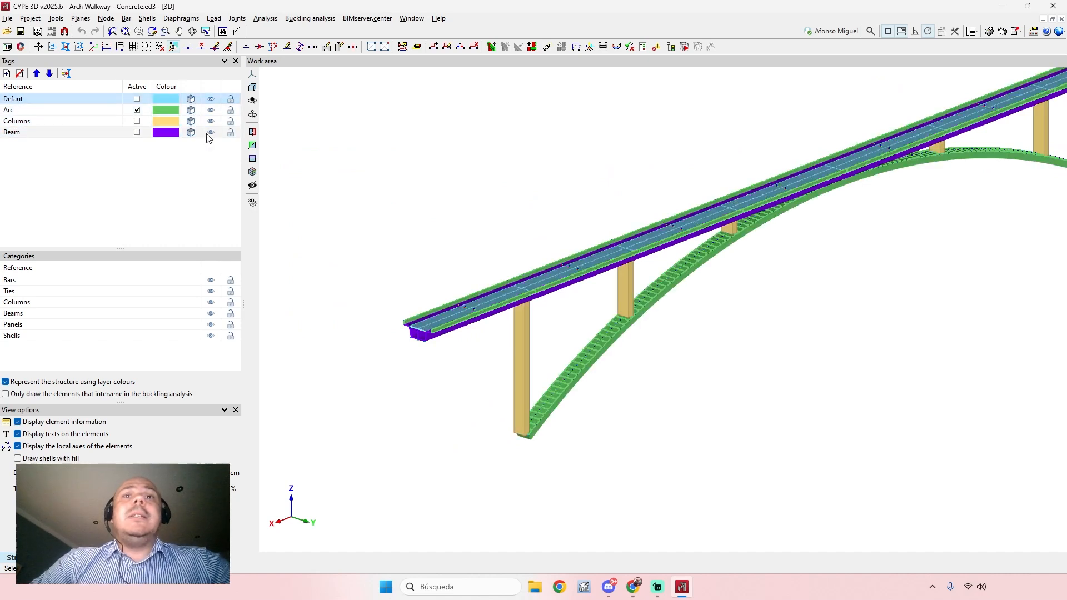
Step: Hide and show the Arc layer repeatedly to identify which elements belong to it
left_click(211, 113)
left_click(211, 113)
left_click(211, 113)
left_click(210, 112)
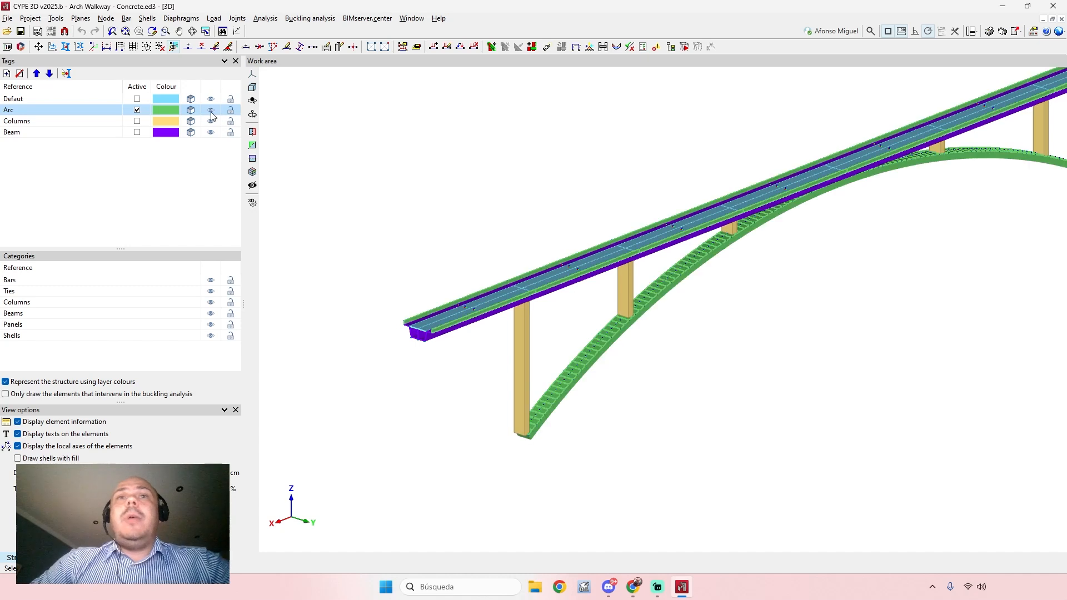
Step: Hide the Beam and Arc layers to inspect the deck's shells and the columns
scroll(411, 330, "up", 10)
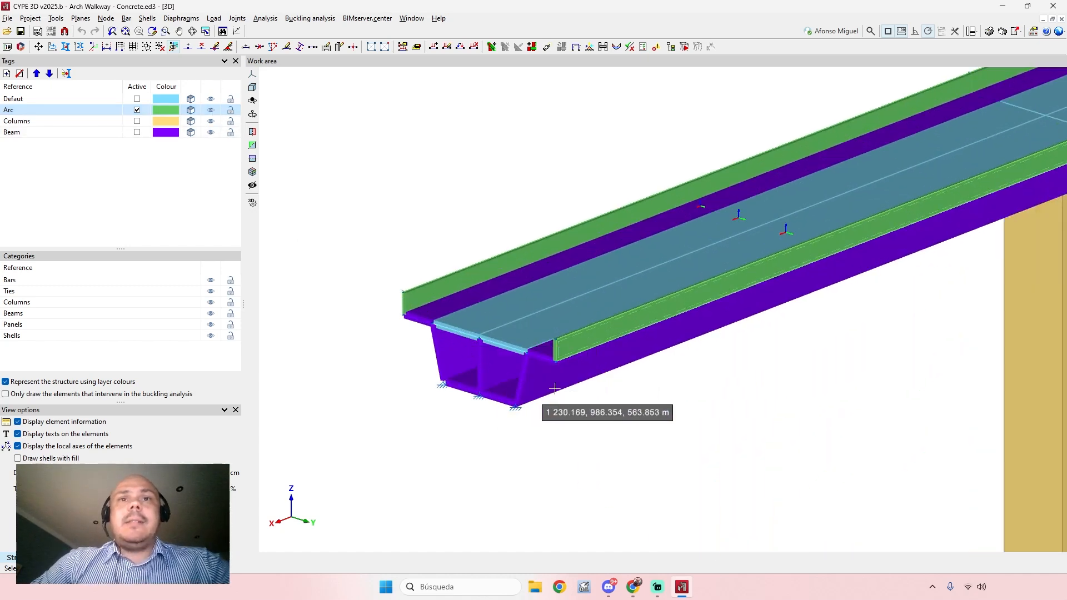
left_click(211, 133)
left_click(211, 110)
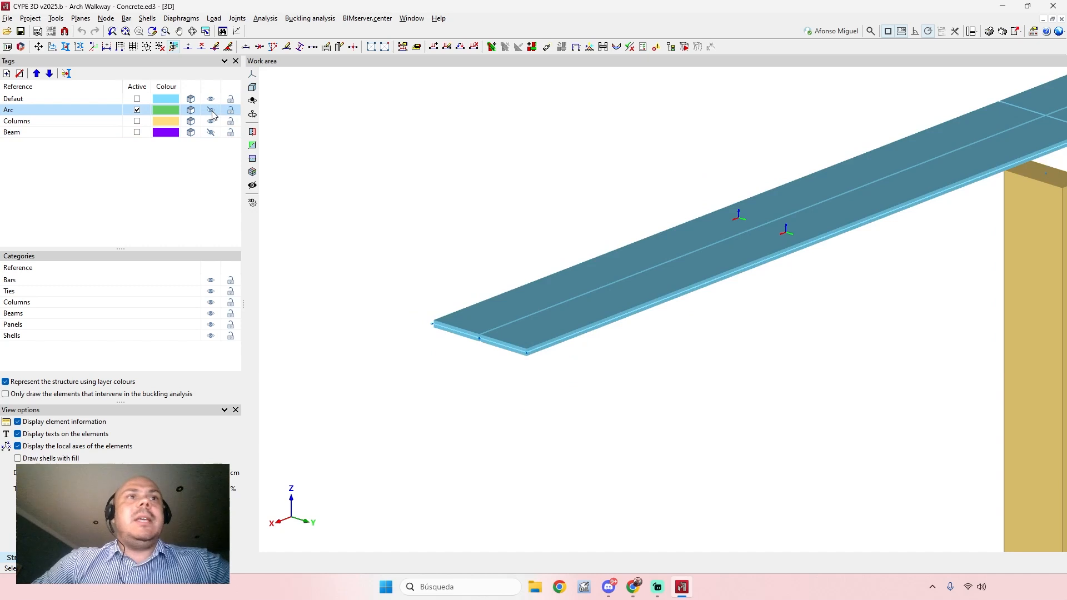
scroll(552, 245, "down", 5)
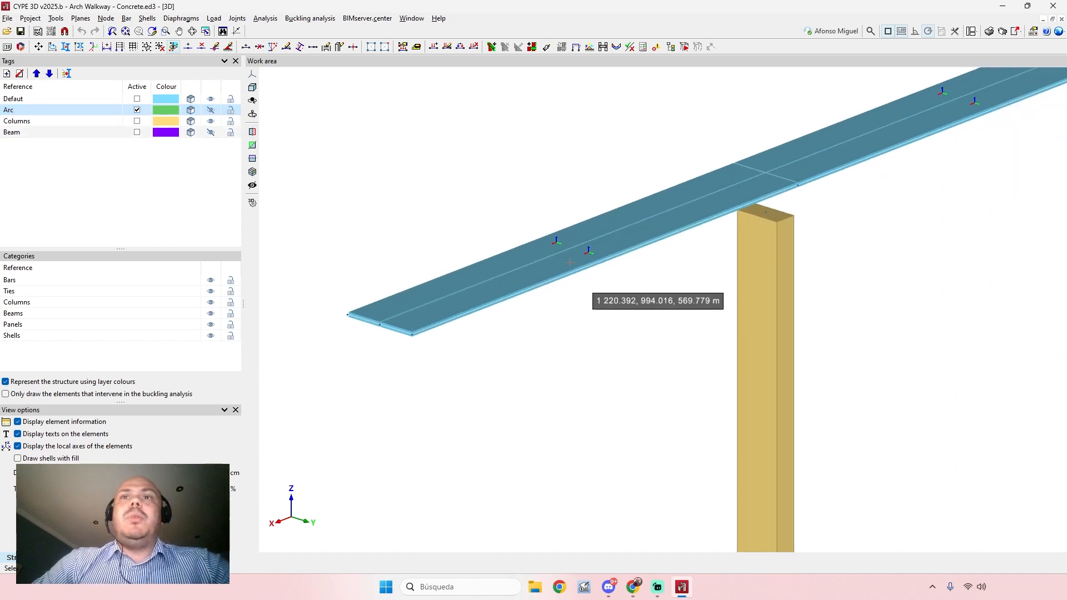
middle_click_drag(491, 226, 489, 243)
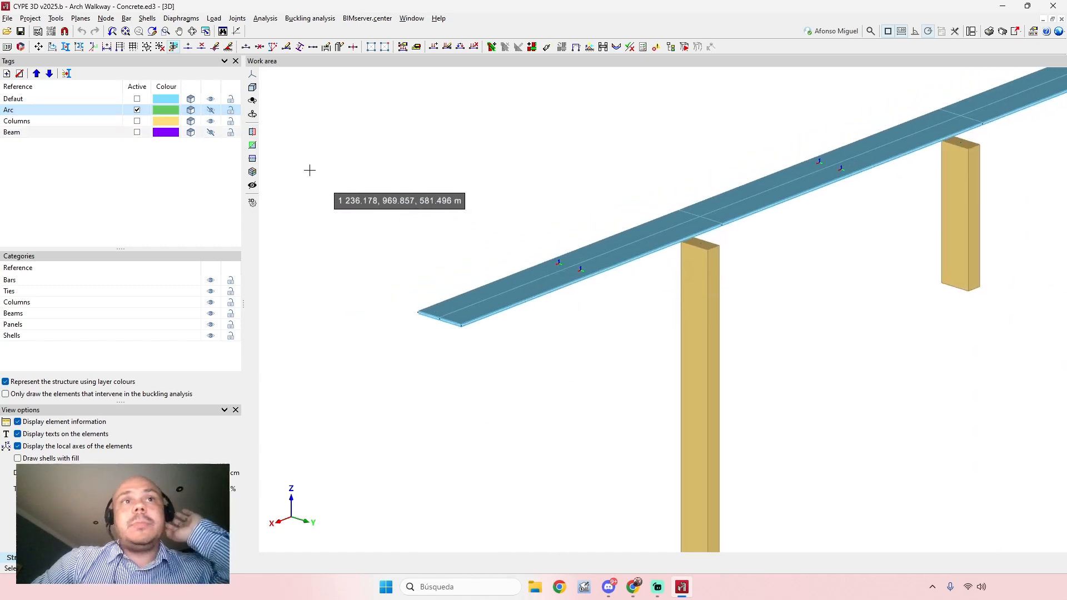
Step: Hide the Defaut layer to view the bridge's columns on their own
left_click(211, 99)
scroll(479, 203, "down", 3)
middle_click_drag(479, 202, 475, 255)
scroll(467, 250, "down", 6)
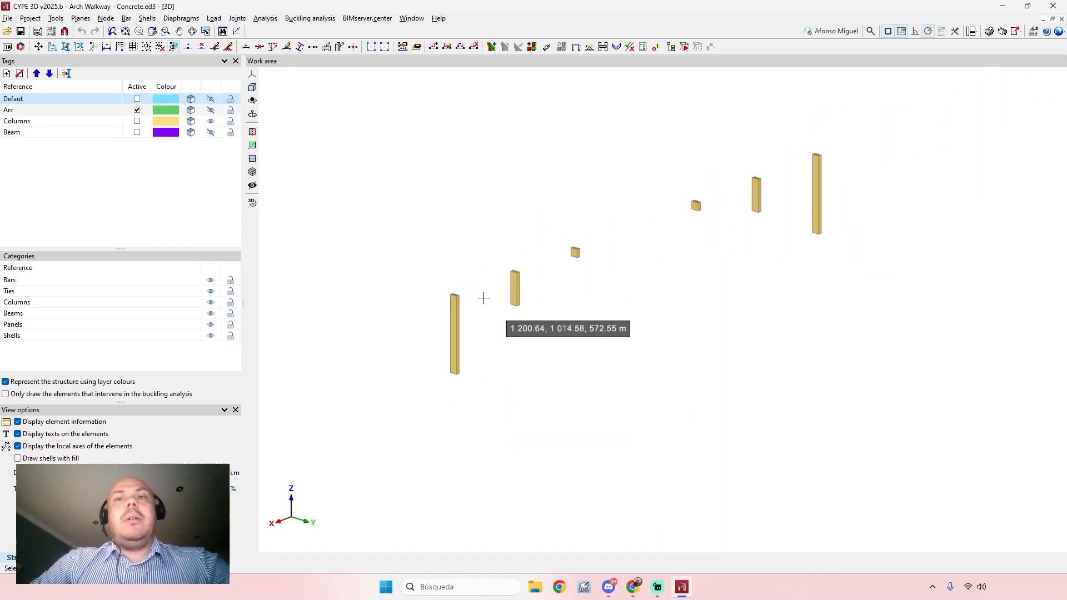
mouse_move(491, 298)
middle_mouse_down()
mouse_move(464, 297)
mouse_move(478, 304)
middle_mouse_up()
scroll(448, 307, "up", 2)
scroll(448, 307, "down", 2)
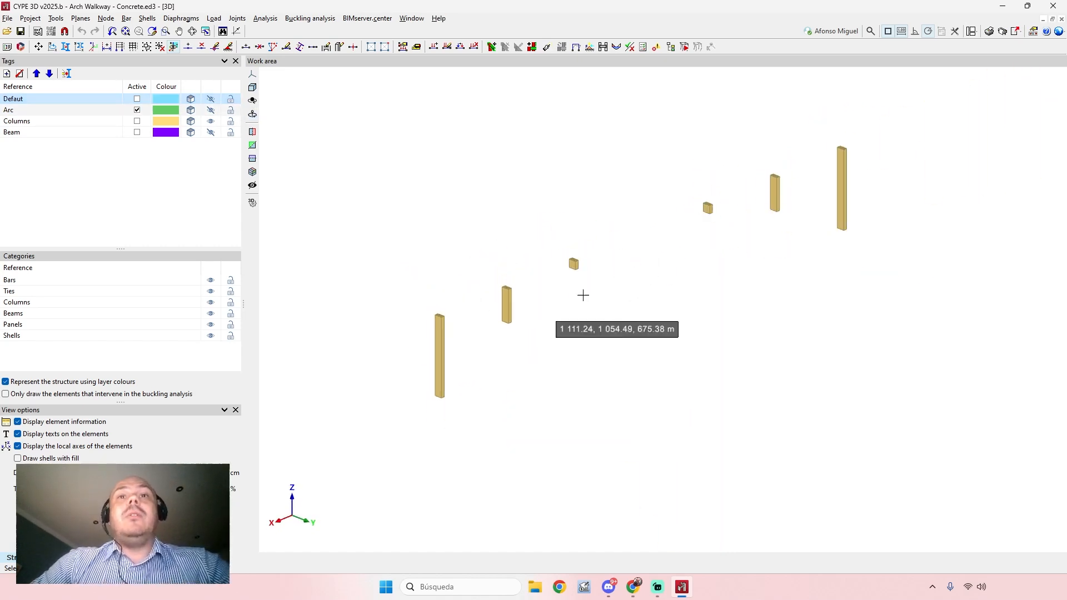
Step: Switch the Columns layer to wireframe to inspect its bars, and return it to solid display
left_click(192, 123)
scroll(474, 368, "up", 3)
scroll(435, 262, "up", 1)
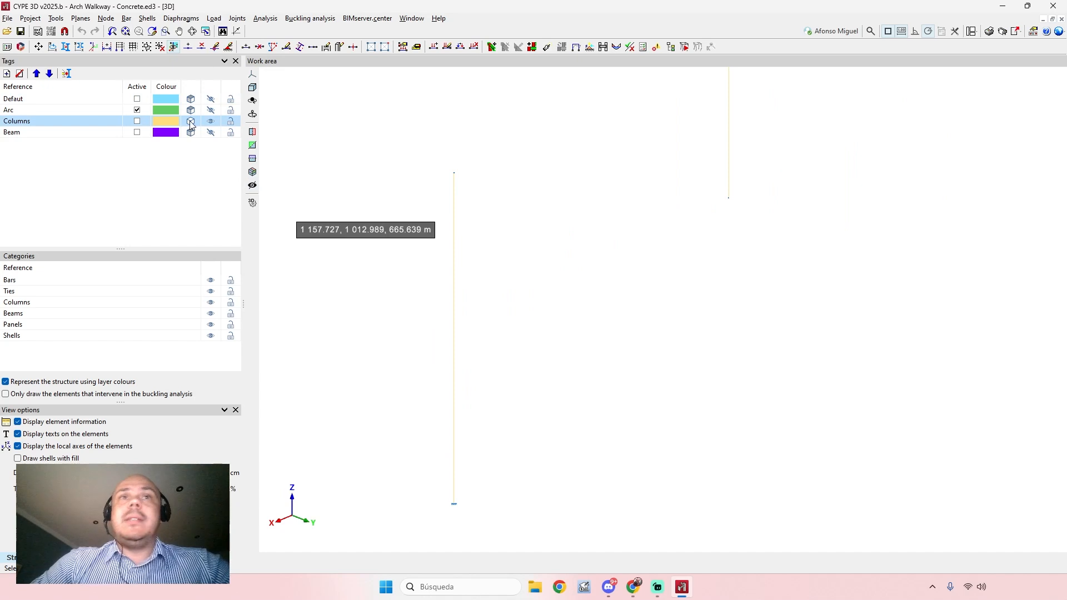
left_click(190, 122)
Step: Show the Beam, Arc and Defaut layers again and view the complete bridge
scroll(611, 231, "down", 3)
mouse_move(572, 248)
middle_mouse_down()
mouse_move(506, 309)
mouse_move(521, 352)
middle_mouse_up()
scroll(522, 288, "down", 2)
left_click(210, 132)
left_click(211, 110)
left_click(210, 99)
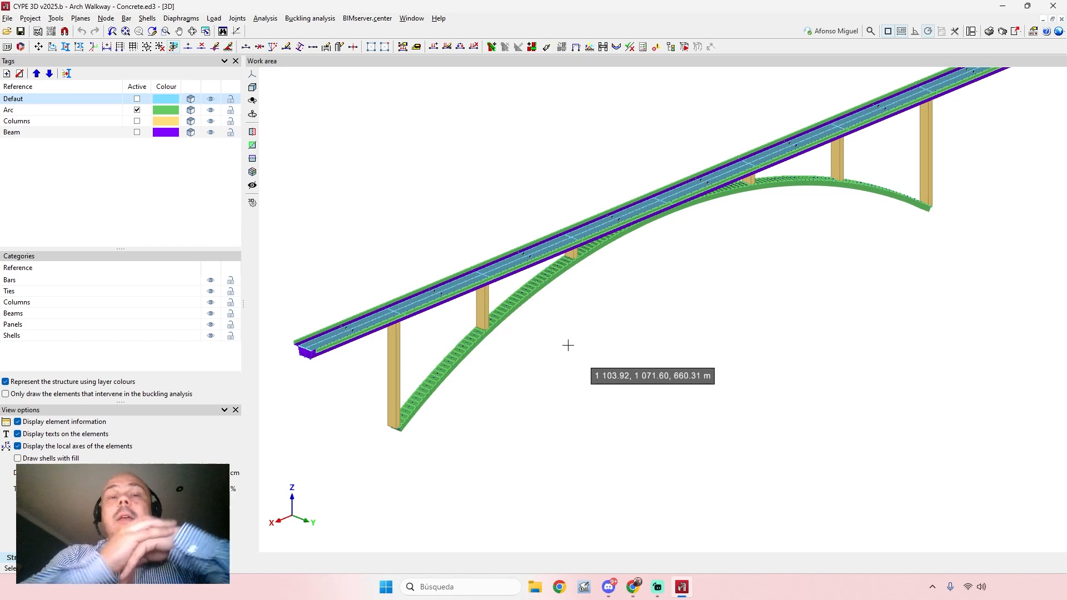
scroll(583, 345, "down", 2)
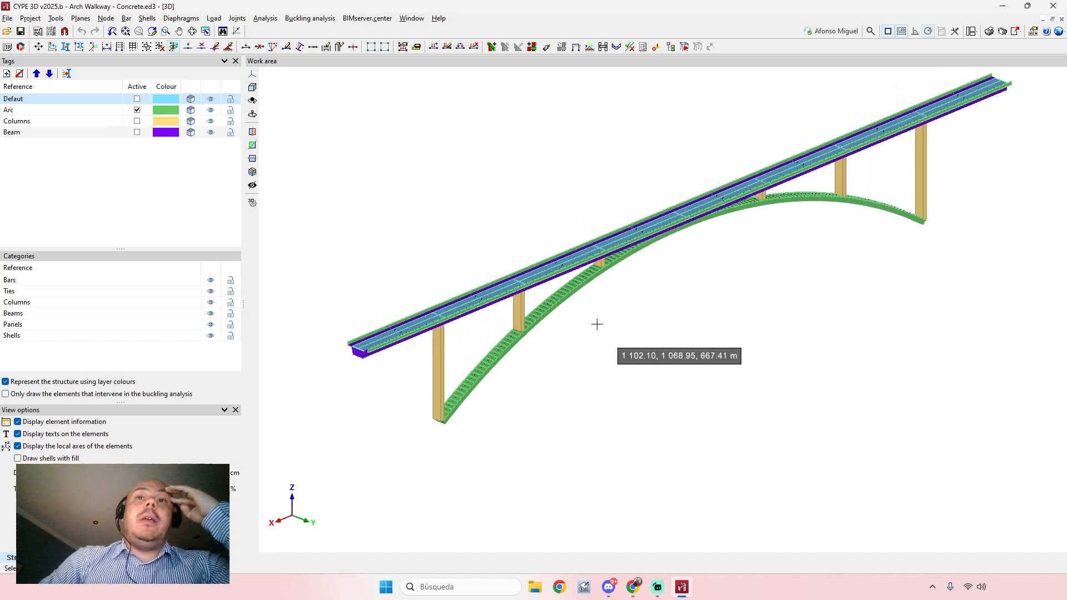
middle_click_drag(606, 286, 597, 331)
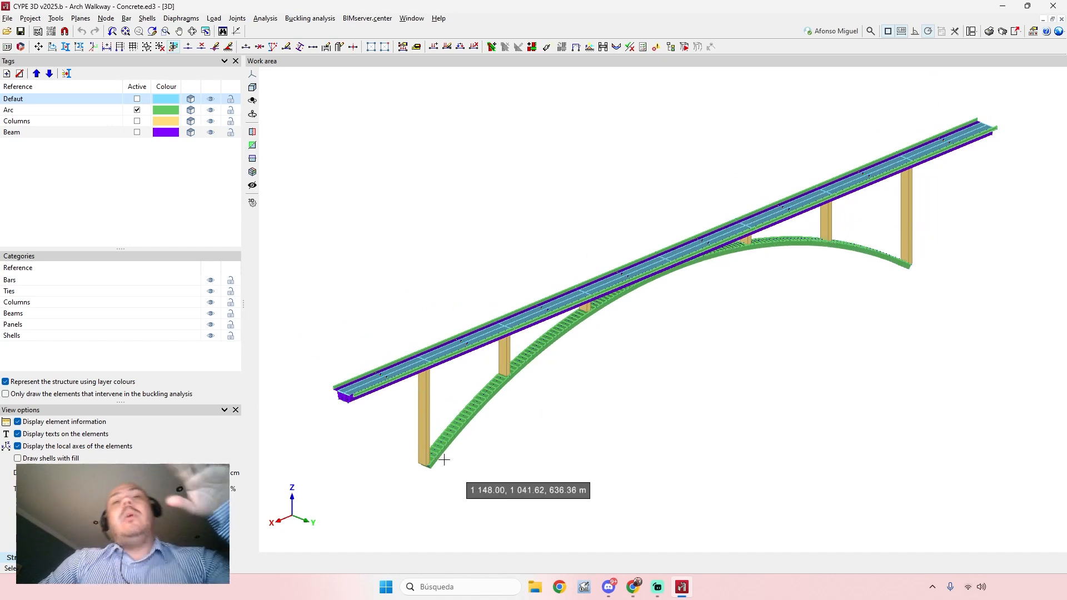
middle_click_drag(461, 412, 445, 427)
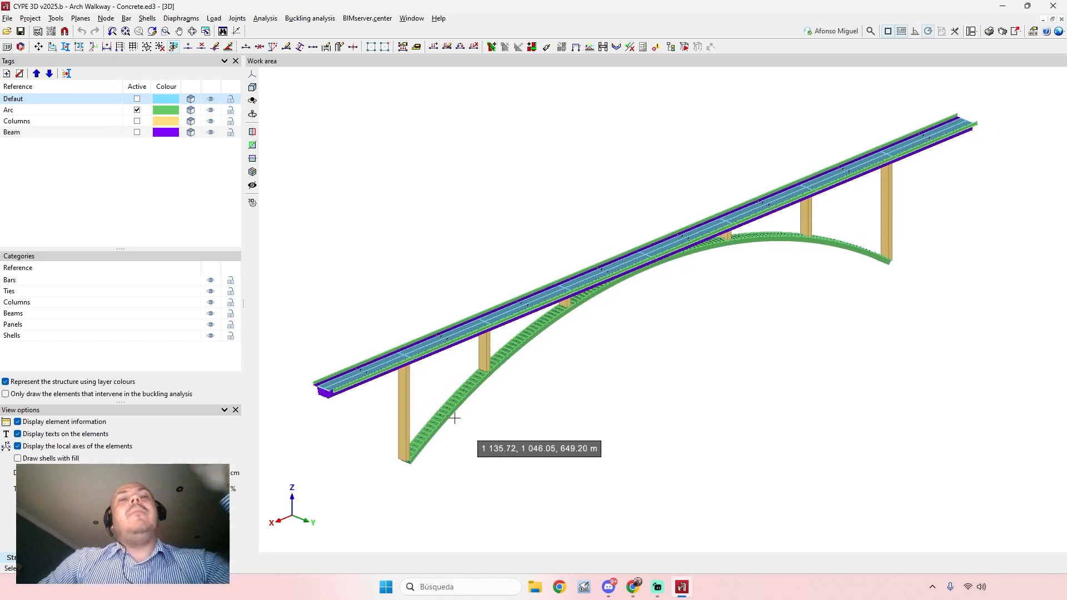
middle_click_drag(465, 400, 465, 403)
middle_click_drag(466, 447, 460, 470)
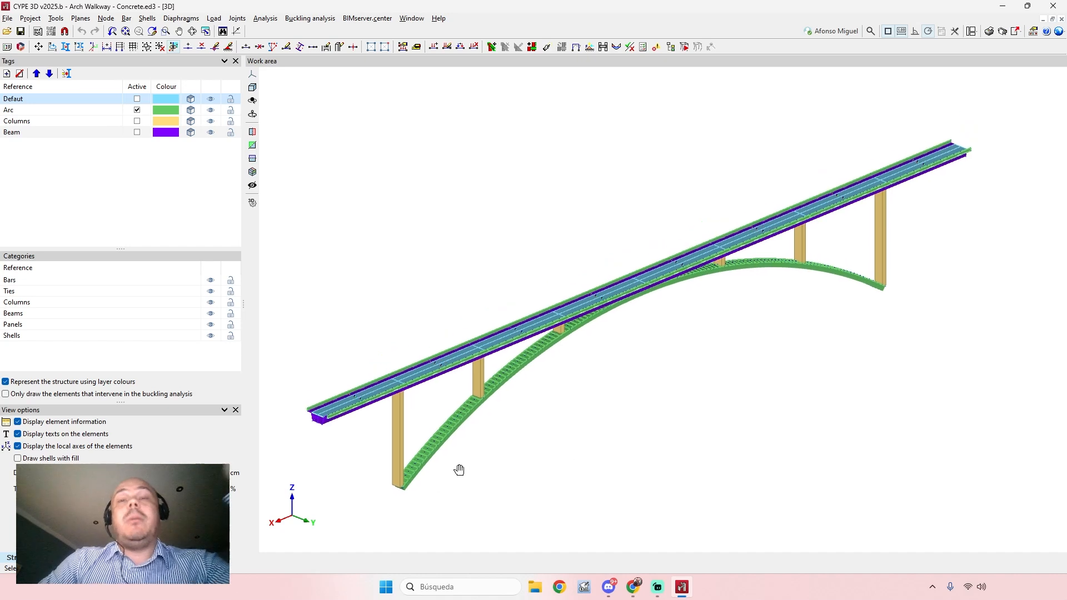
middle_click_drag(465, 429, 461, 404)
middle_click_drag(594, 241, 590, 238)
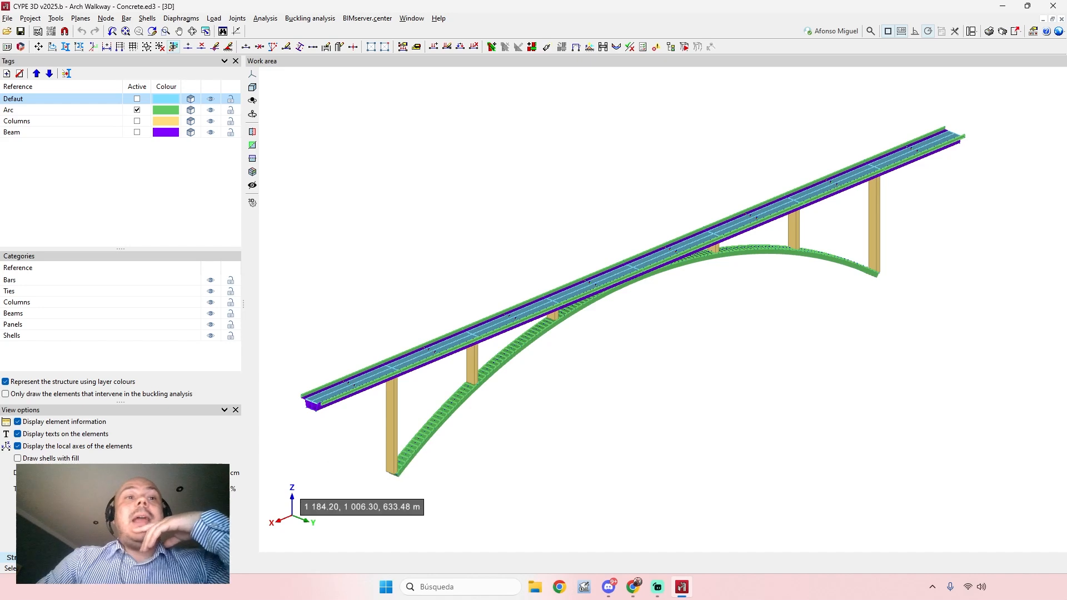
middle_click_drag(559, 428, 572, 388)
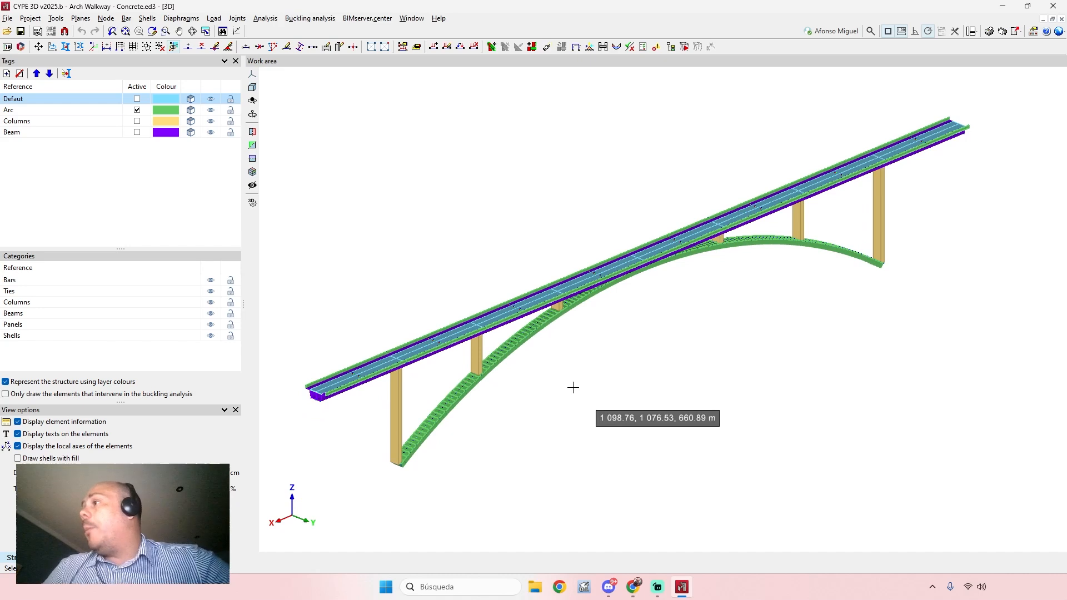
middle_click_drag(538, 229, 540, 231)
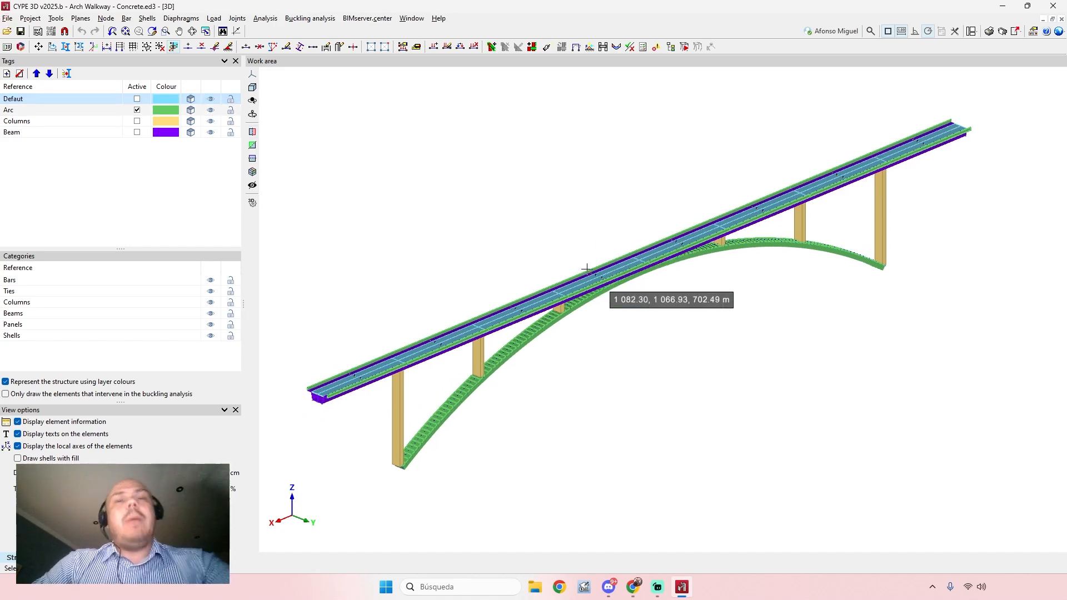
scroll(588, 271, "down", 1)
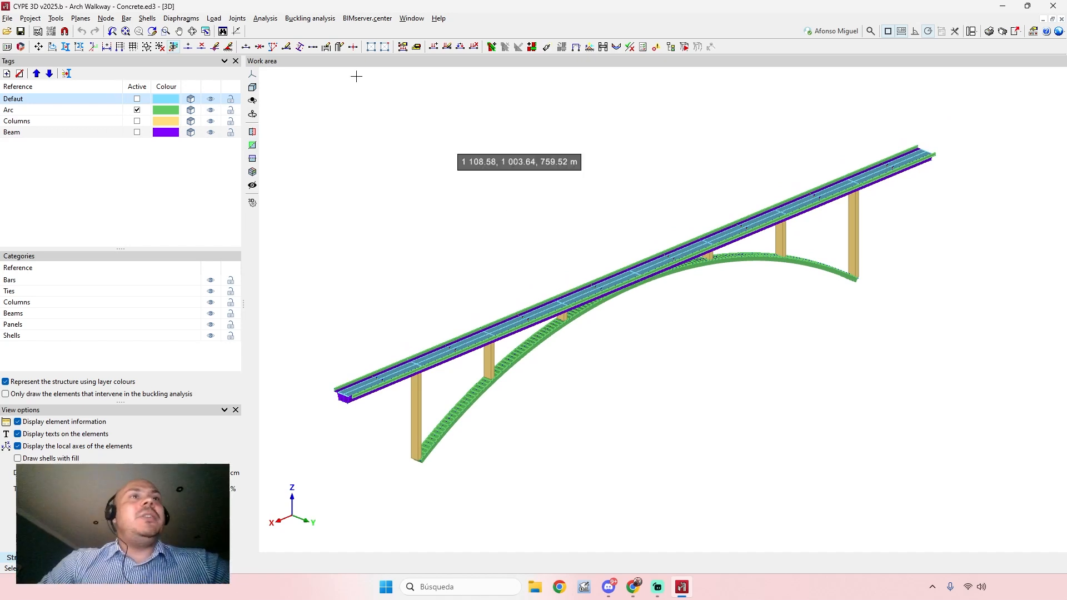
Step: Create a new job with the default file name, overwriting the existing file, and start it as an empty project
left_click(8, 18)
left_click(34, 32)
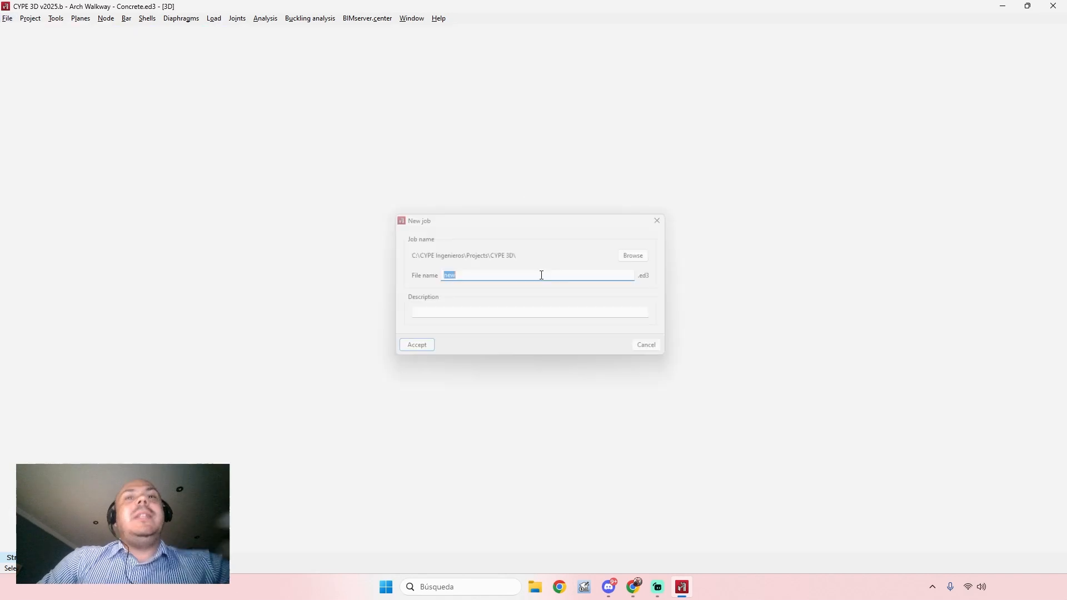
left_click(408, 350)
left_click(452, 315)
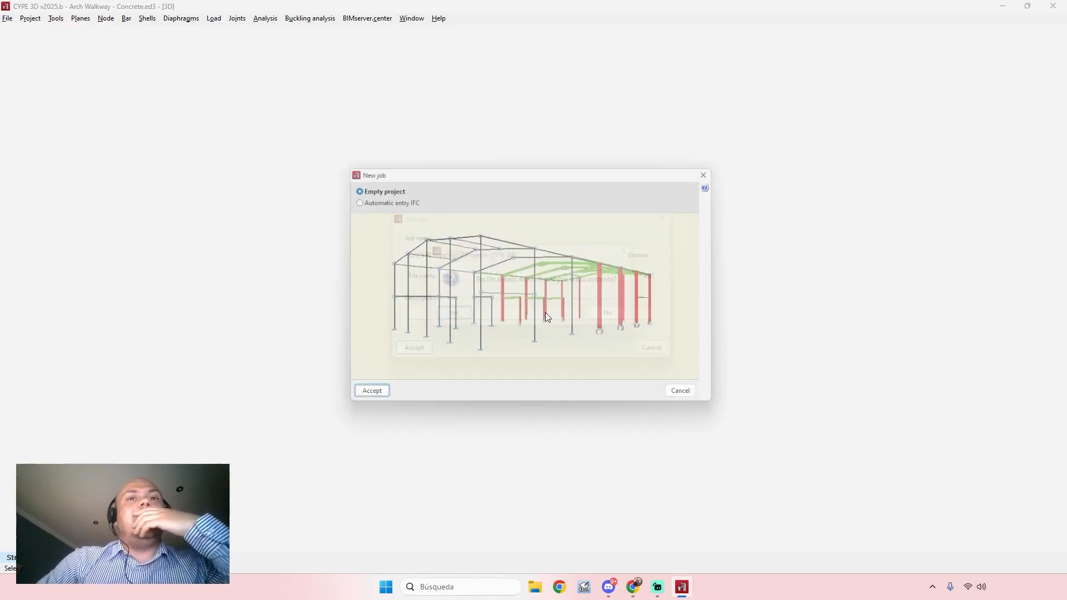
left_click(375, 400)
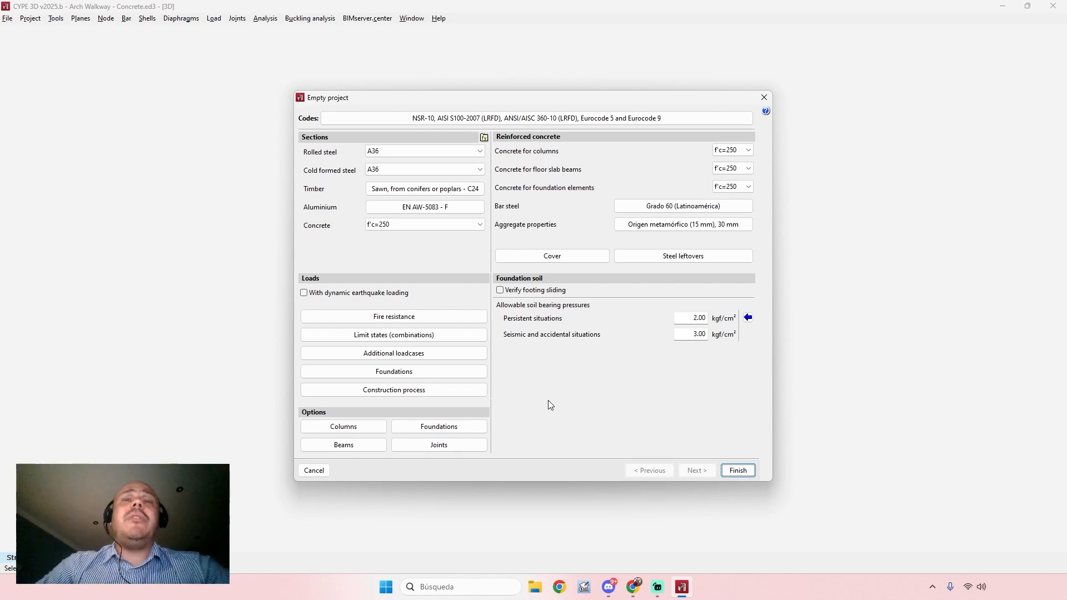
Step: Set the concrete design code to Eurocode 2 (EU) and finish the empty project setup, accepting the default limit states
left_click_drag(510, 94, 501, 90)
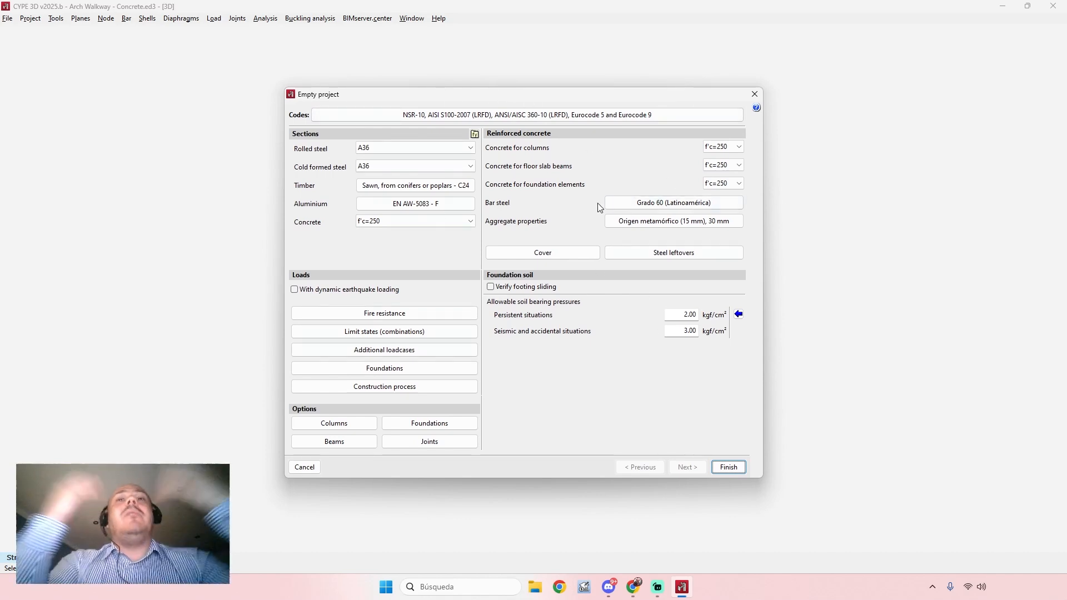
left_click(564, 113)
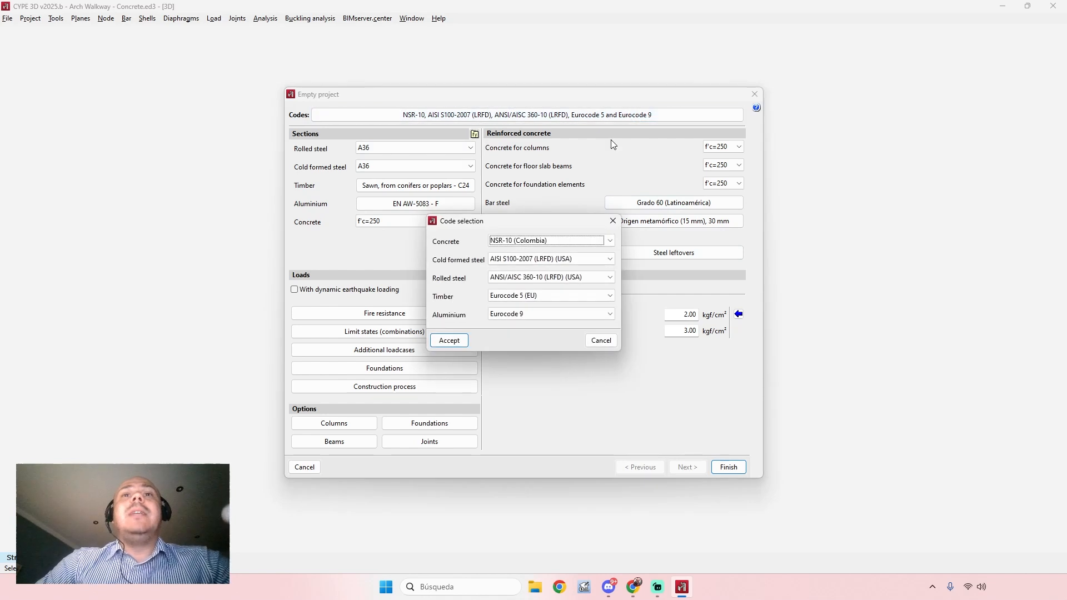
left_click(602, 245)
scroll(562, 261, "up", 5)
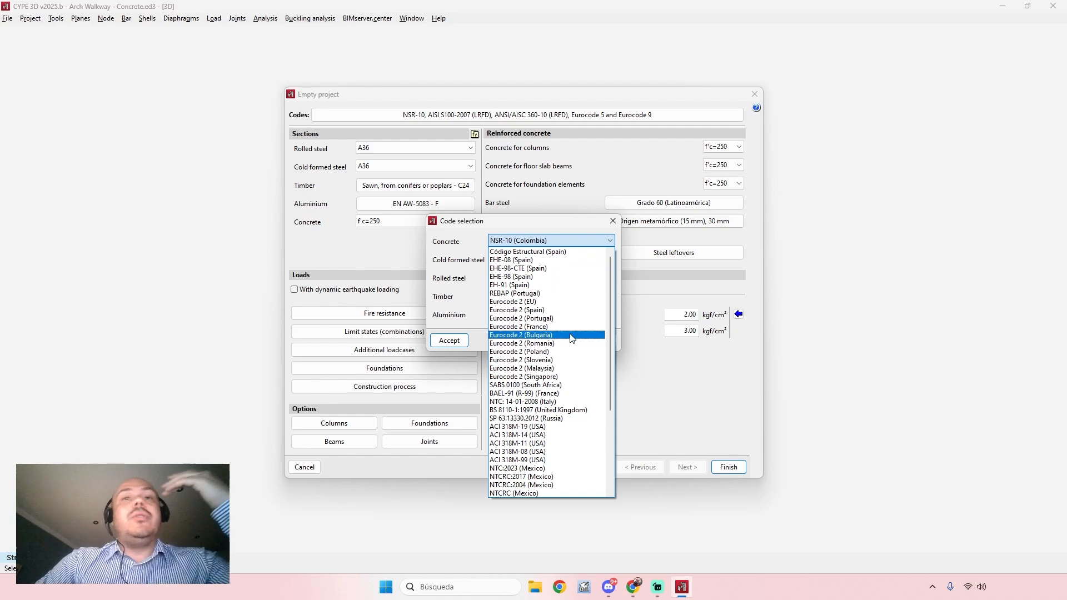
left_click(597, 301)
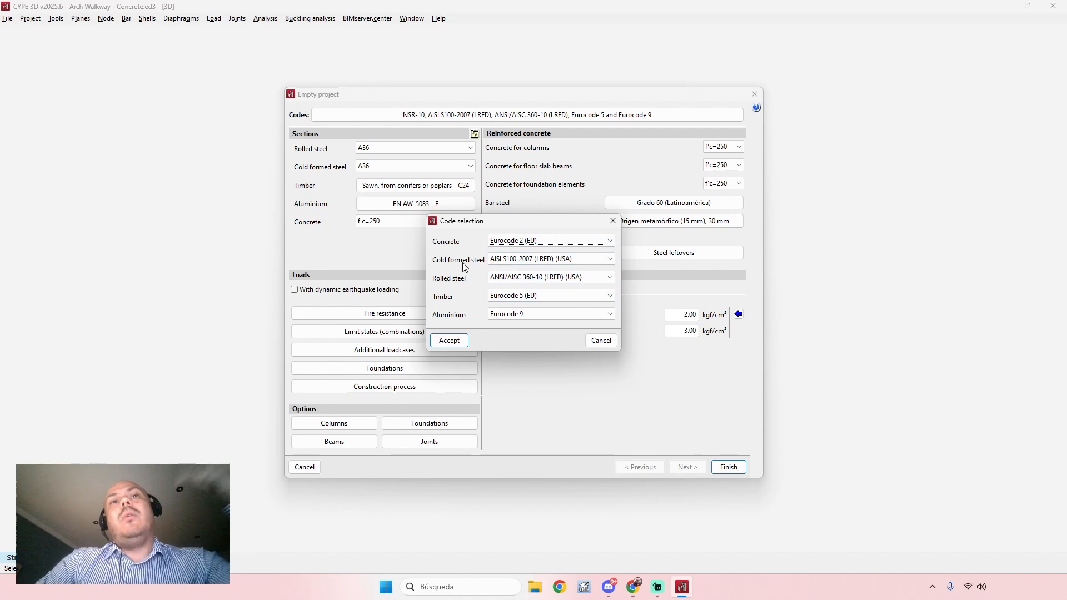
left_click(451, 343)
left_click(437, 358)
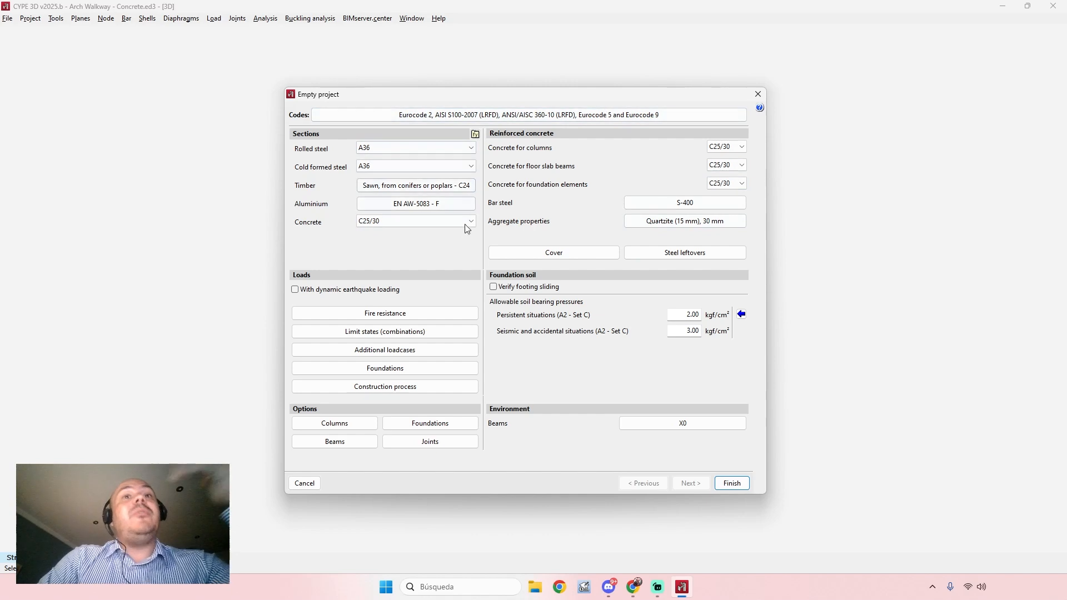
left_click(731, 483)
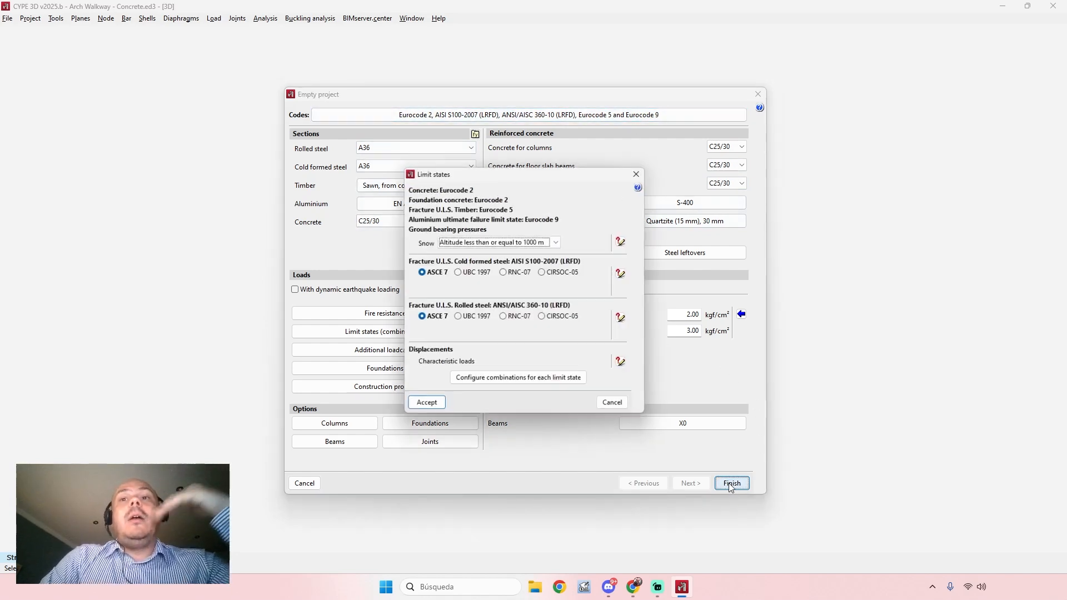
left_click(430, 404)
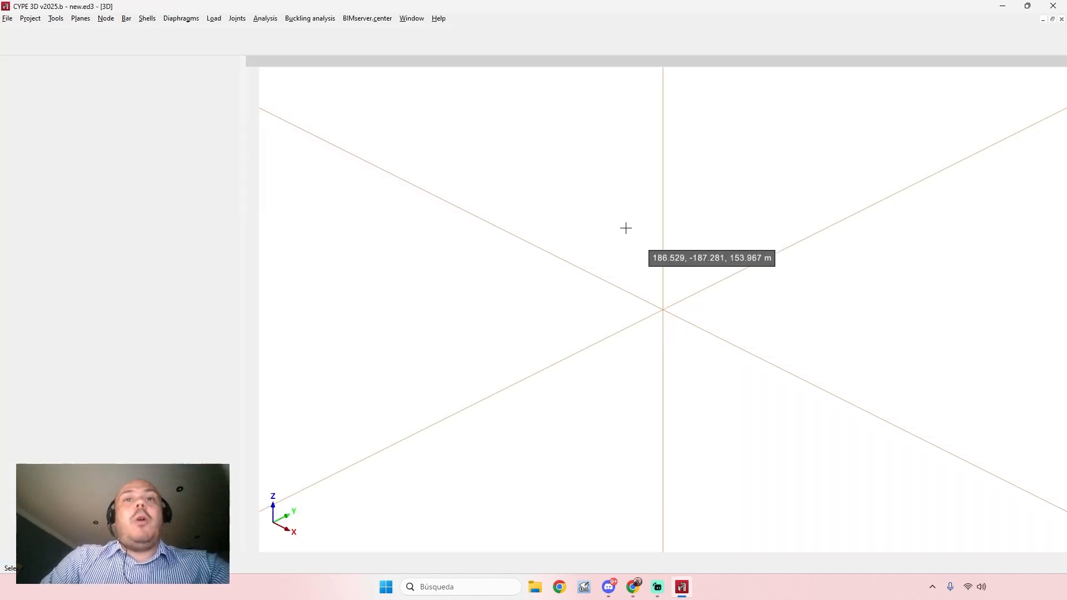
middle_click_drag(602, 256, 624, 262)
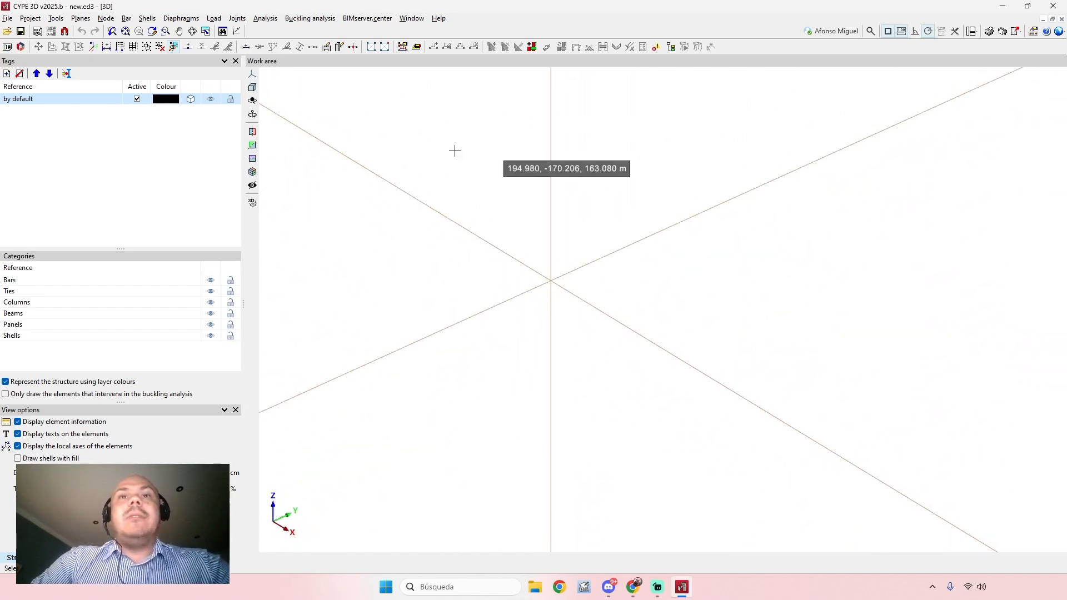
middle_click_drag(757, 368, 679, 240)
scroll(677, 261, "down", 2)
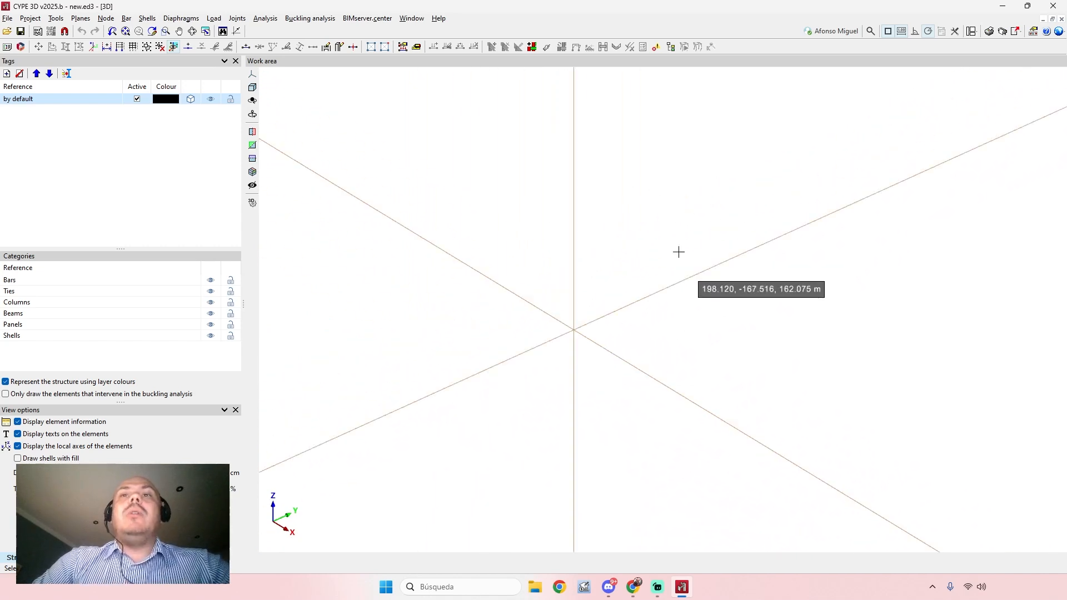
middle_click_drag(913, 144, 901, 158)
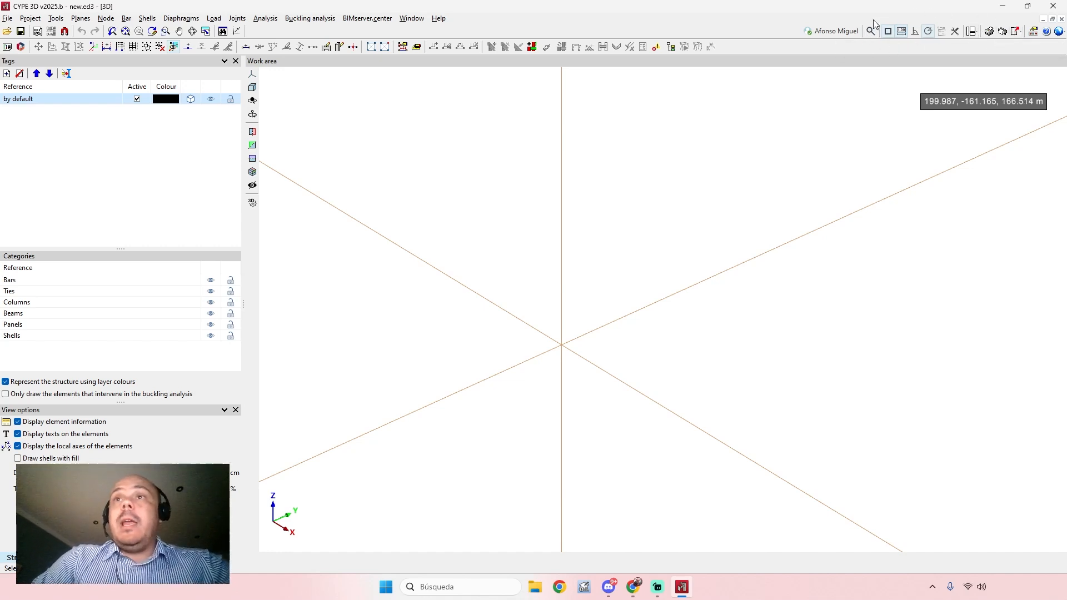
middle_click_drag(906, 89, 913, 137)
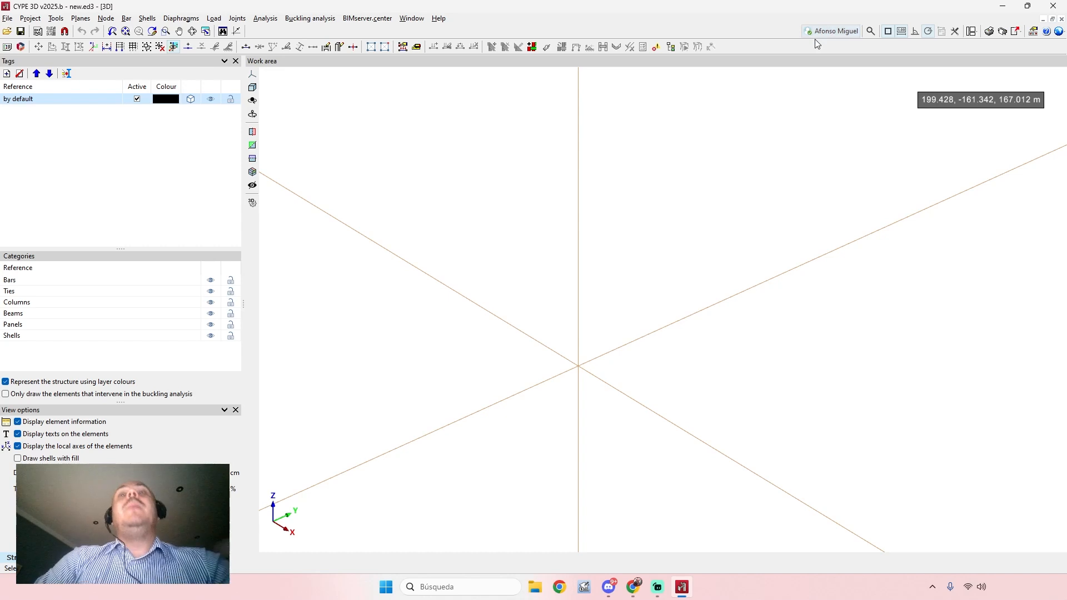
middle_click_drag(721, 136, 767, 152)
mouse_move(745, 185)
middle_mouse_down("shift")
mouse_move(756, 186)
mouse_move(753, 197)
middle_mouse_up("shift")
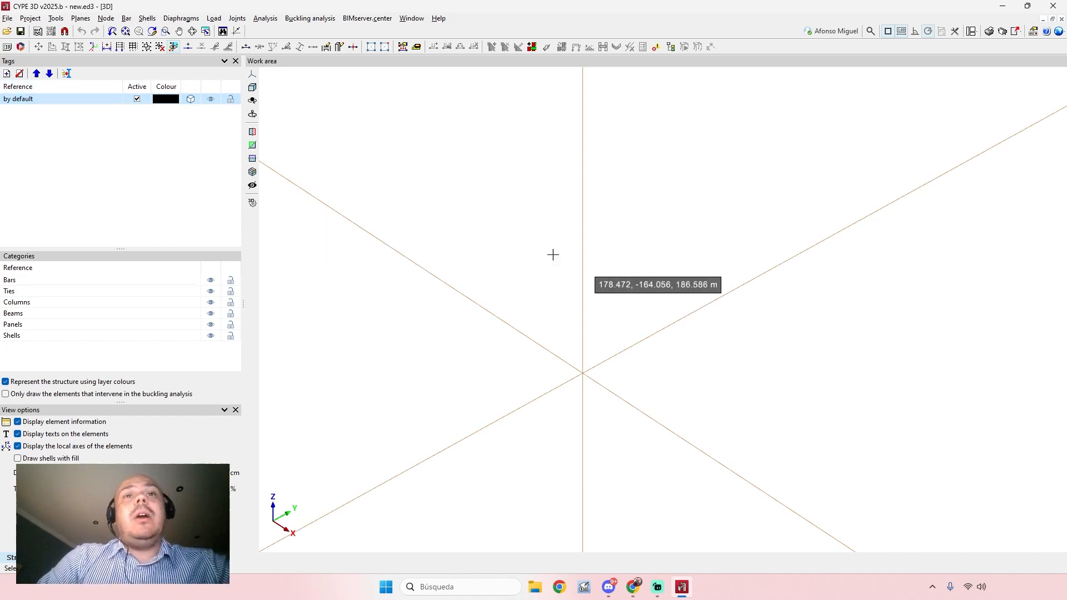
mouse_move(585, 214)
middle_mouse_down()
mouse_move(547, 274)
mouse_move(591, 223)
middle_mouse_up()
middle_click_drag(735, 297, 771, 266)
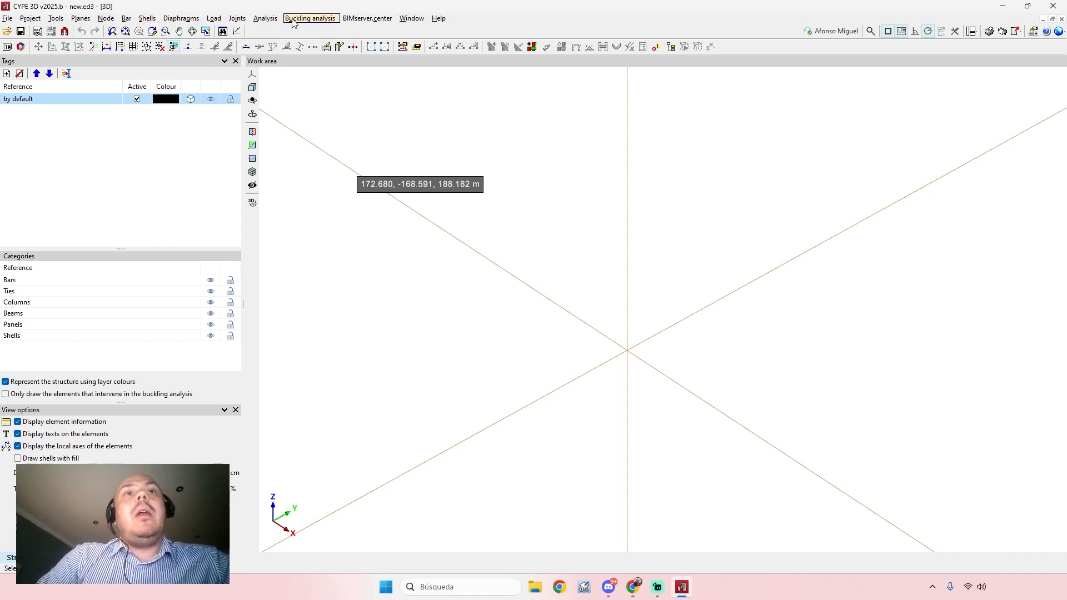
middle_click_drag(558, 173, 525, 153)
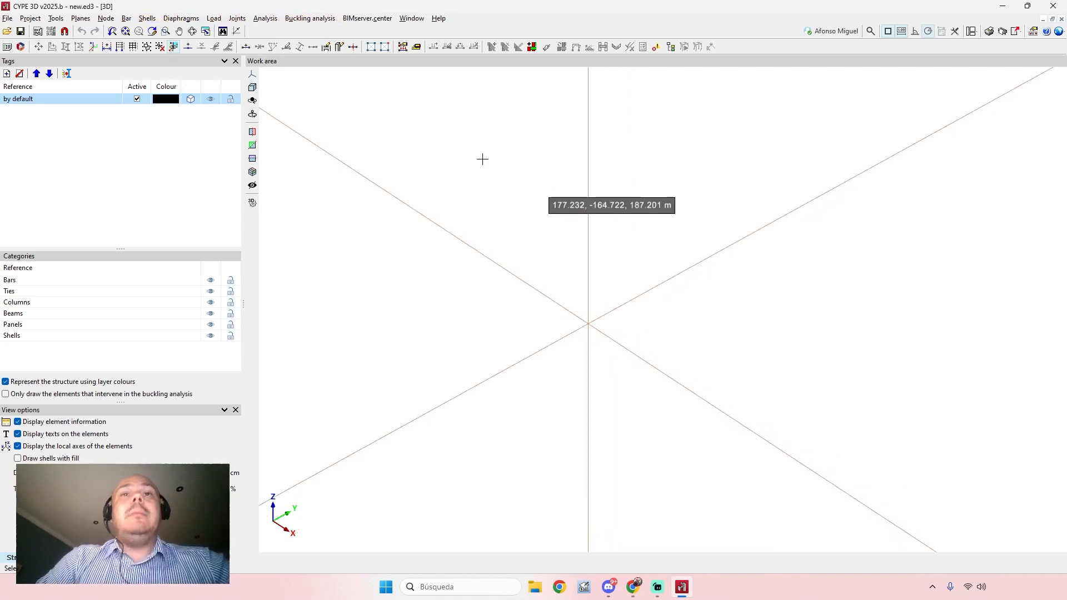
Step: Open the Cyclone - Industrial equipment job from the Sheels folder on the Desktop
left_click(8, 19)
left_click(25, 41)
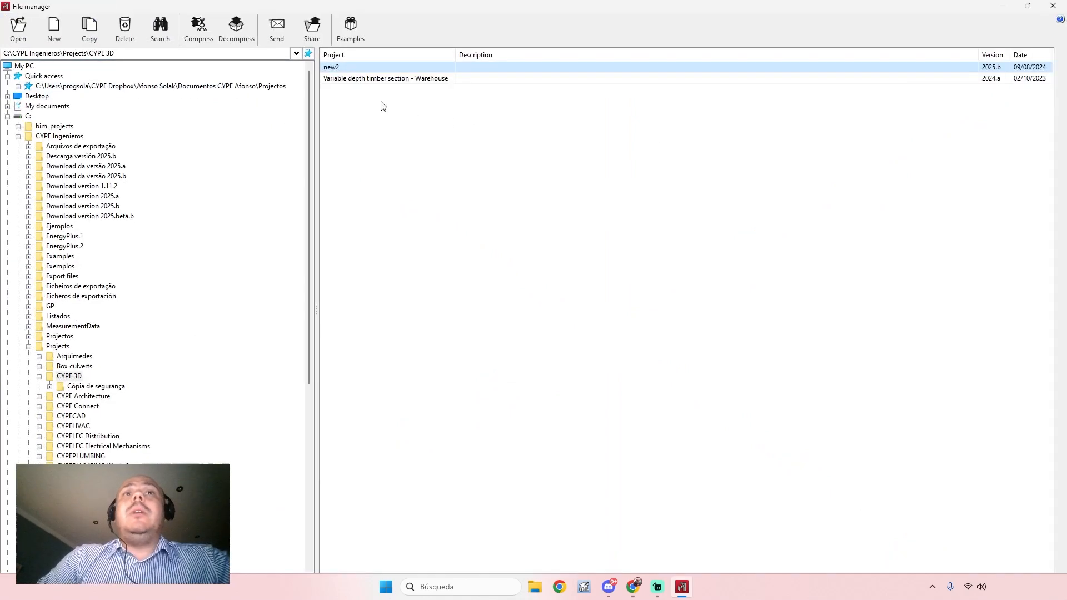
left_click(8, 96)
left_click(58, 106)
left_click(18, 106)
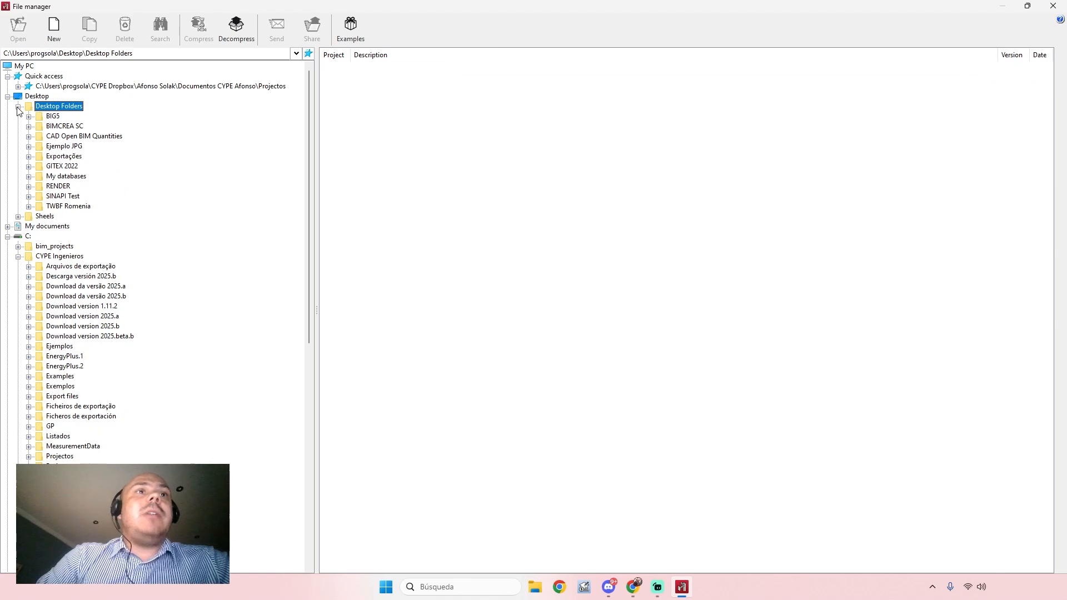
left_click(18, 106)
left_click(45, 117)
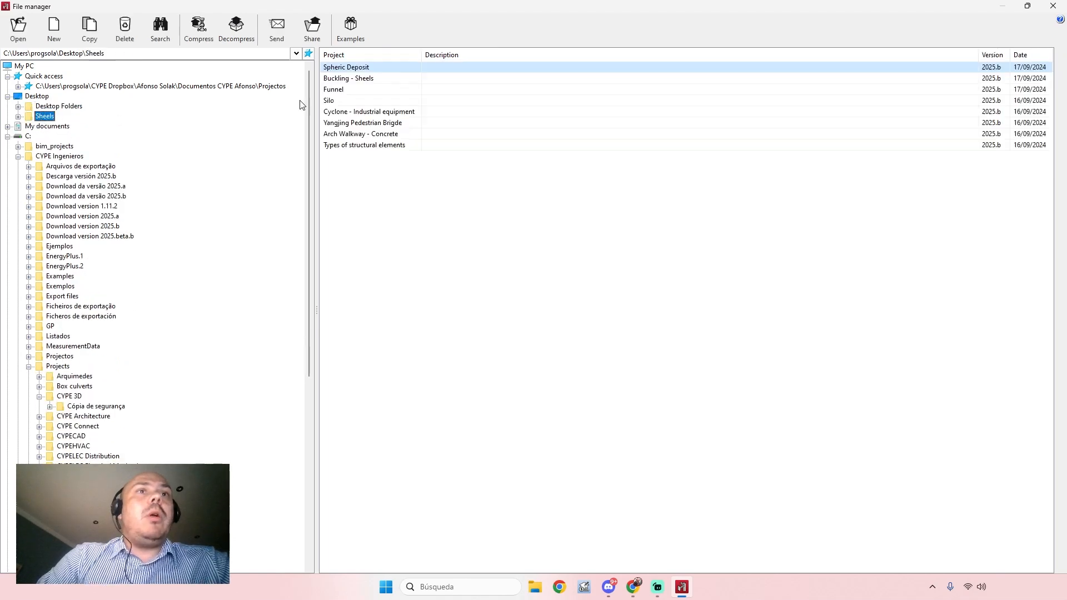
left_click(363, 79)
left_click(352, 90)
left_click(356, 102)
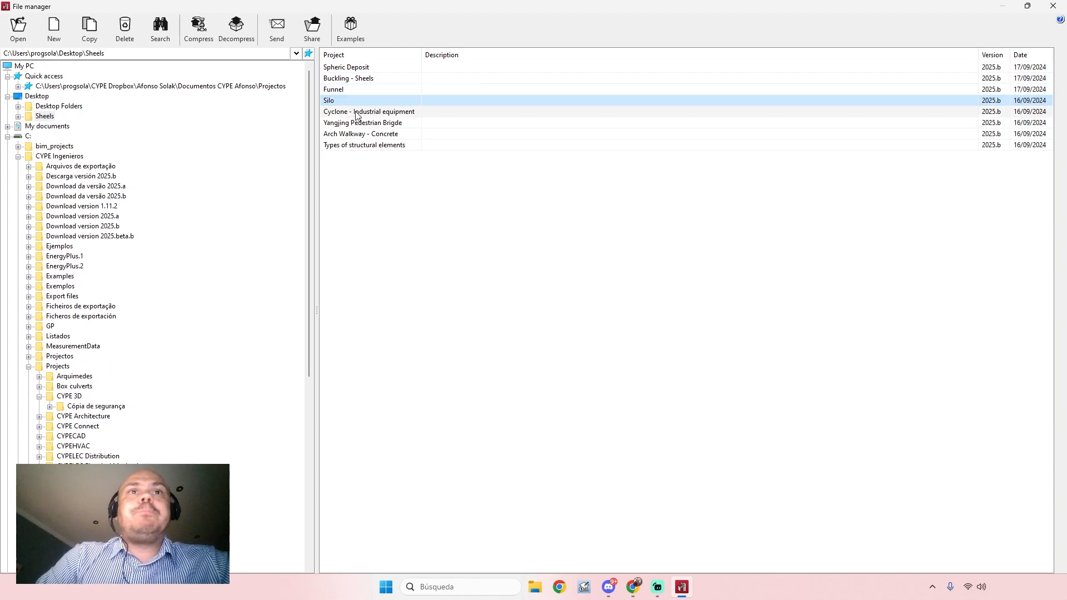
double_click(356, 112)
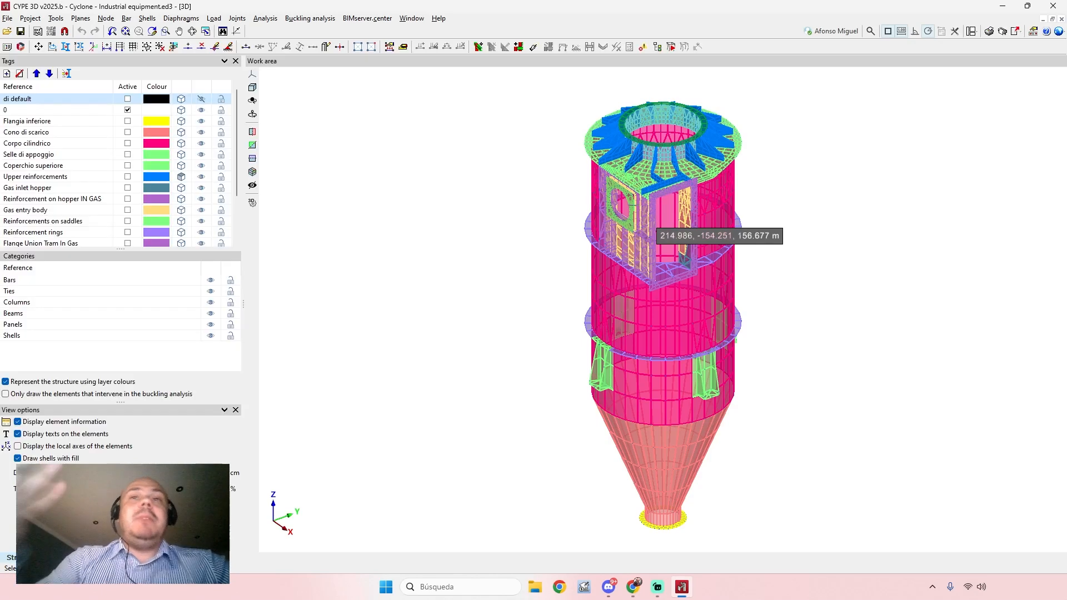
Step: Hide the cyclone's Upper reinforcements, Coperchio superiore, Selle di appoggio, Corpo cilindrico, Cono di scarico and Flangia inferiore layers
scroll(752, 256, "up", 2)
mouse_move(747, 255)
middle_mouse_down("shift")
mouse_move(593, 243)
mouse_move(762, 245)
middle_mouse_up("shift")
scroll(689, 215, "up", 3)
middle_click_drag(688, 232, 810, 264, "shift")
mouse_move(716, 217)
middle_mouse_down()
mouse_move(721, 241)
mouse_move(717, 220)
middle_mouse_up()
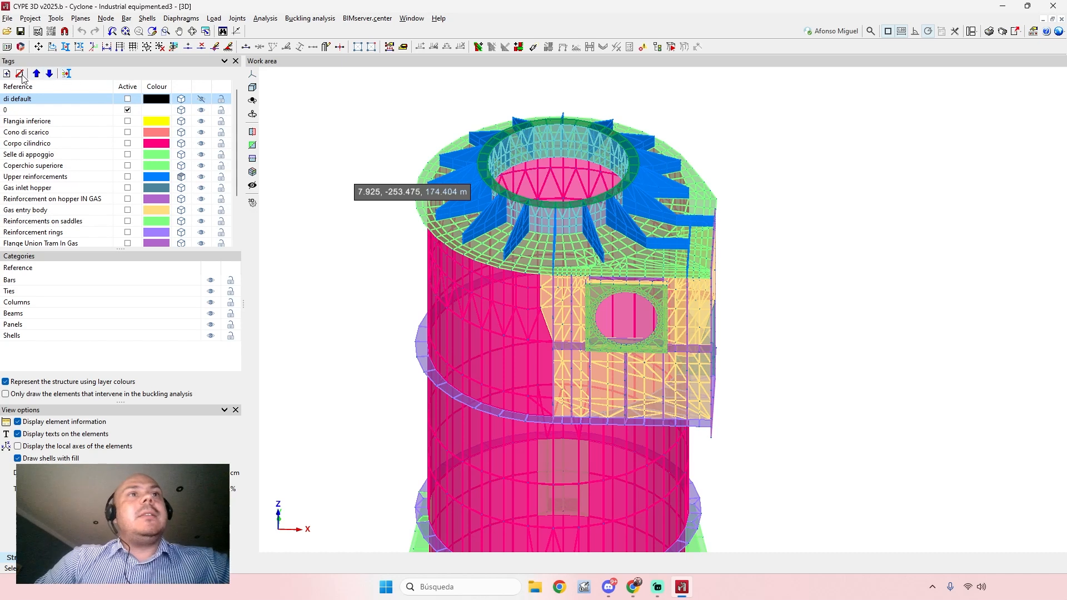
left_click(201, 177)
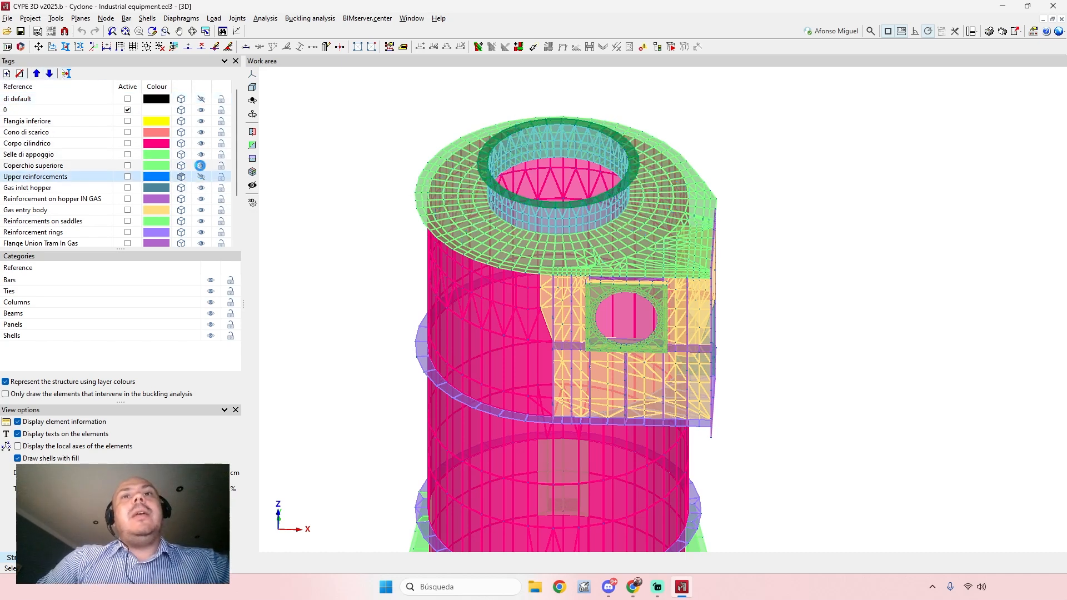
left_click(200, 166)
left_click(201, 155)
left_click(201, 143)
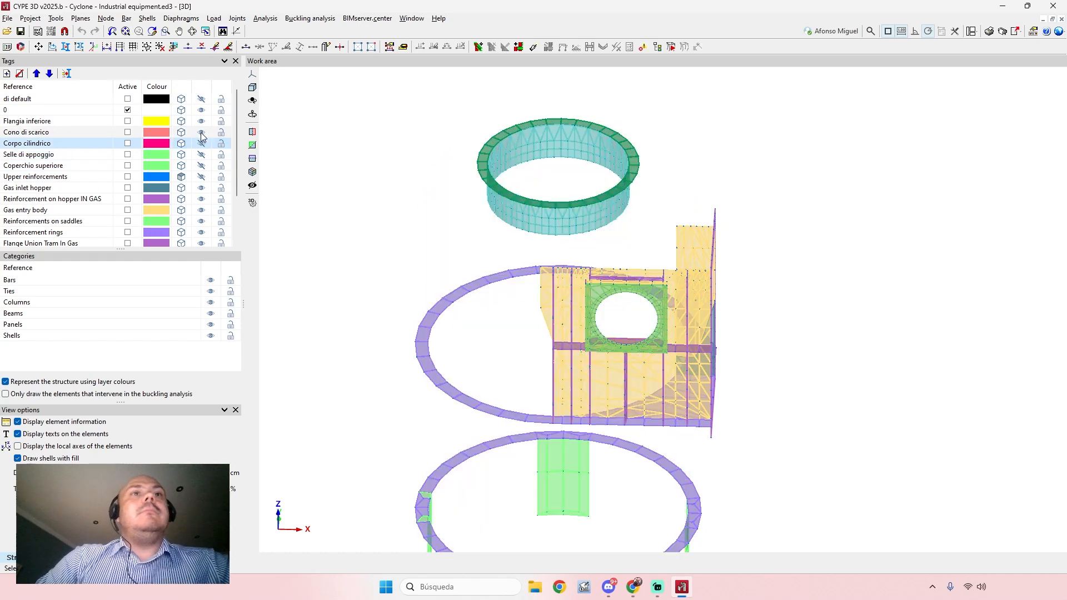
left_click(200, 132)
left_click(201, 121)
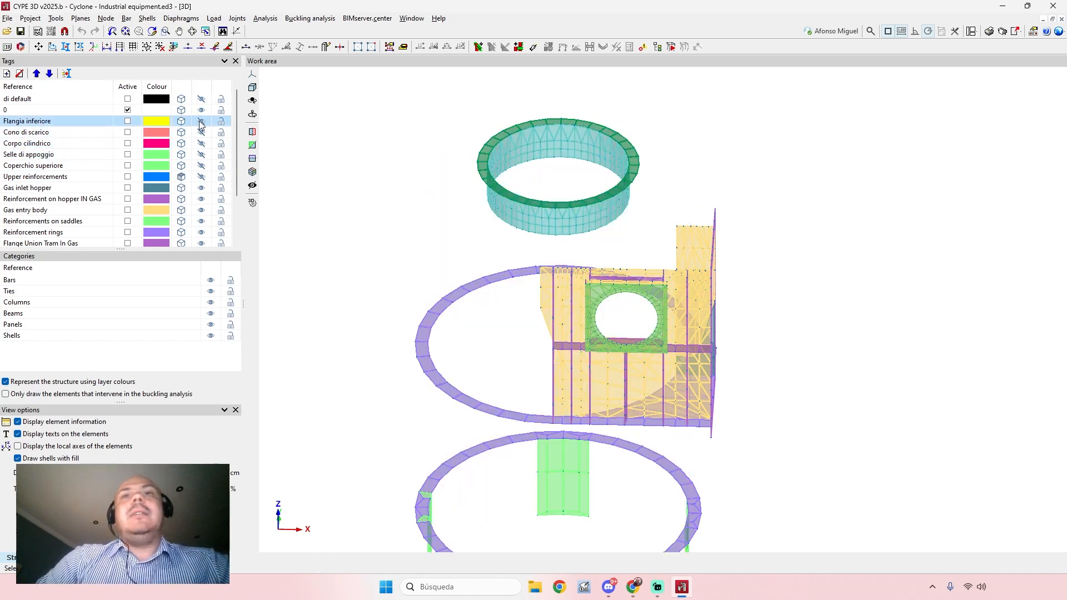
Step: Show the cyclone's hidden lower flange, discharge cone, cylindrical body, saddle, cover and upper reinforcement layers again and view the upper part
left_click(201, 121)
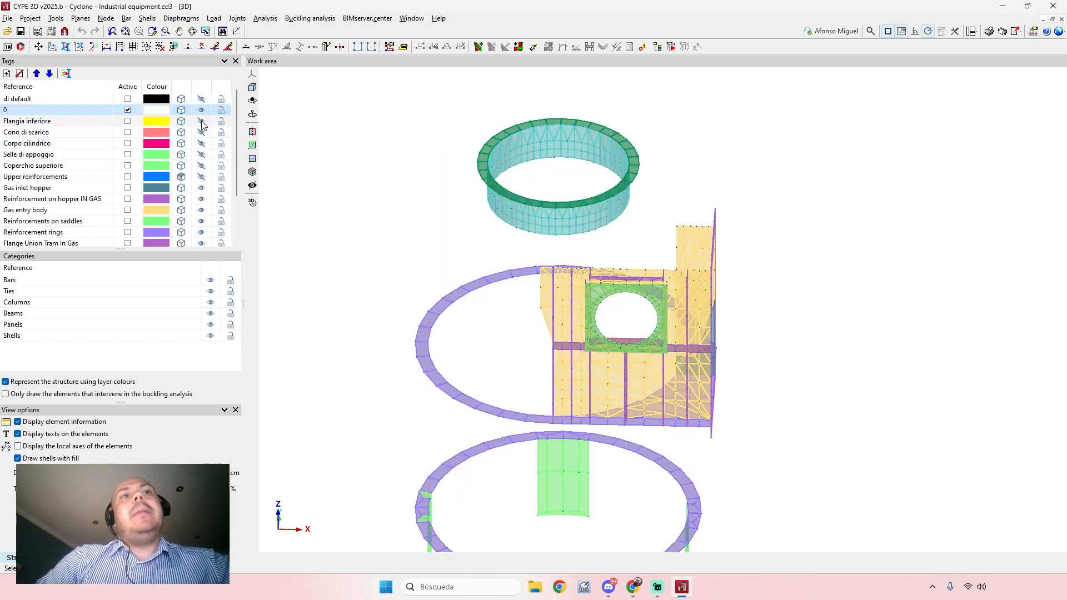
left_click(202, 132)
left_click(201, 165)
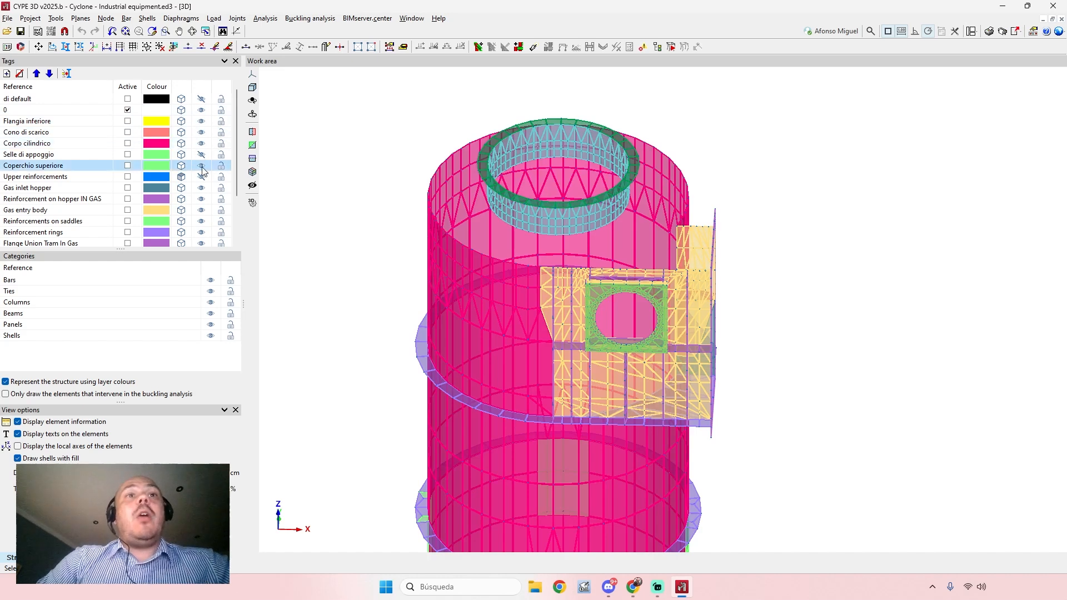
left_click(202, 176)
left_click(201, 154)
middle_click_drag(837, 270, 268, 155)
scroll(169, 137, "down", 1)
scroll(169, 136, "up", 1)
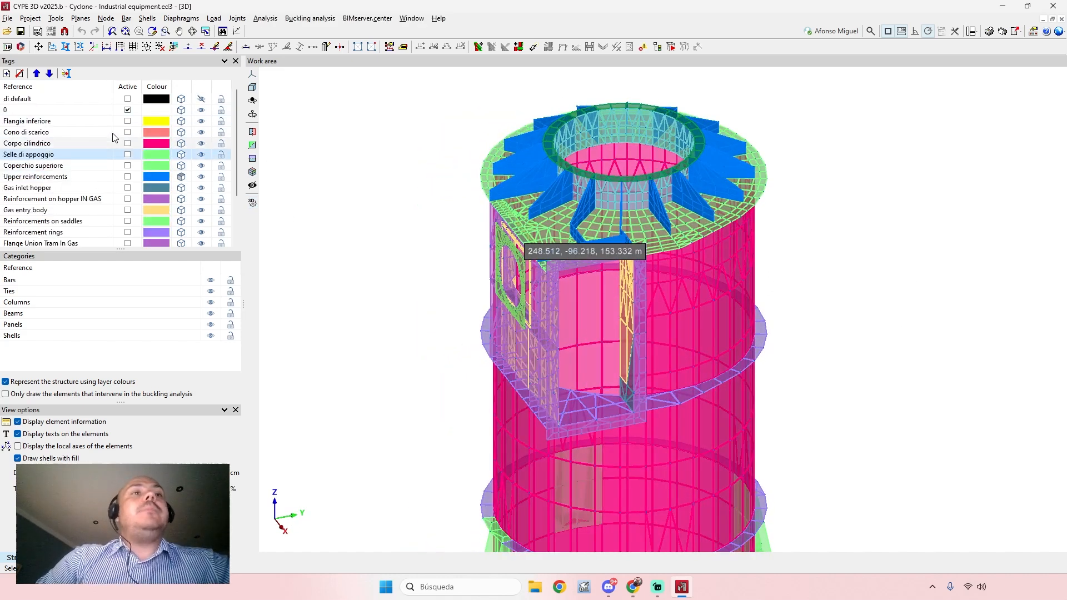
Step: Hide the Reinforcement on hopper IN GAS, Gas inlet hopper and Upper reinforcements layers to inspect the gas inlet
left_click(199, 198)
left_click(201, 187)
left_click(201, 176)
middle_click_drag(507, 272, 392, 244)
left_click(201, 165)
left_click(201, 154)
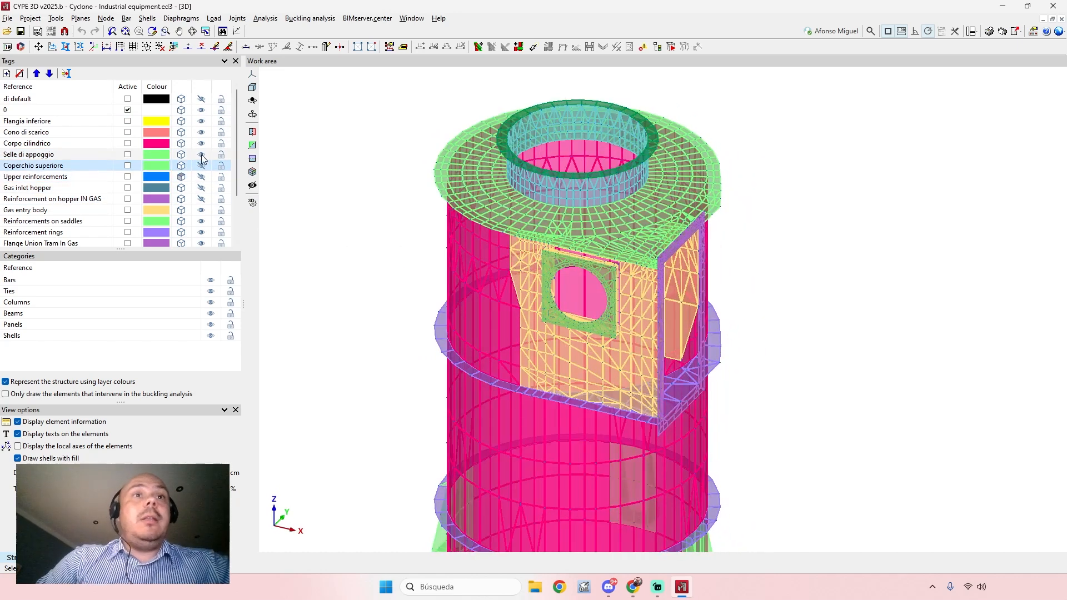
middle_click_drag(710, 286, 662, 283)
Step: Show the Reinforcement on hopper IN GAS, Gas inlet hopper and Upper reinforcements layers again
left_click(201, 198)
left_click(201, 188)
left_click(201, 177)
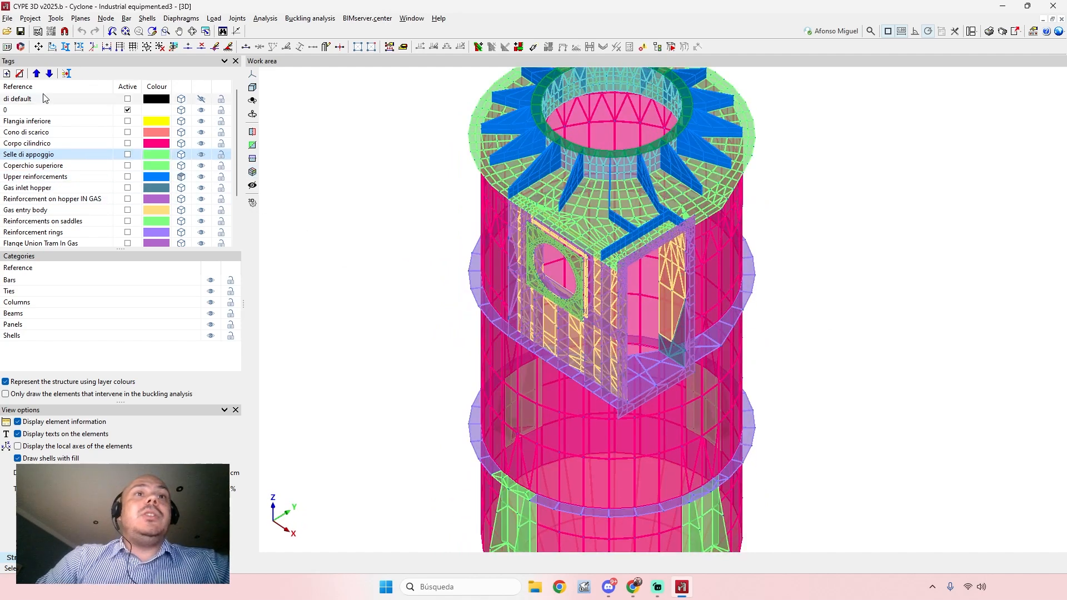
Step: Start the layer tool for model elements, view its selection properties for shells, and close them
left_click(67, 74)
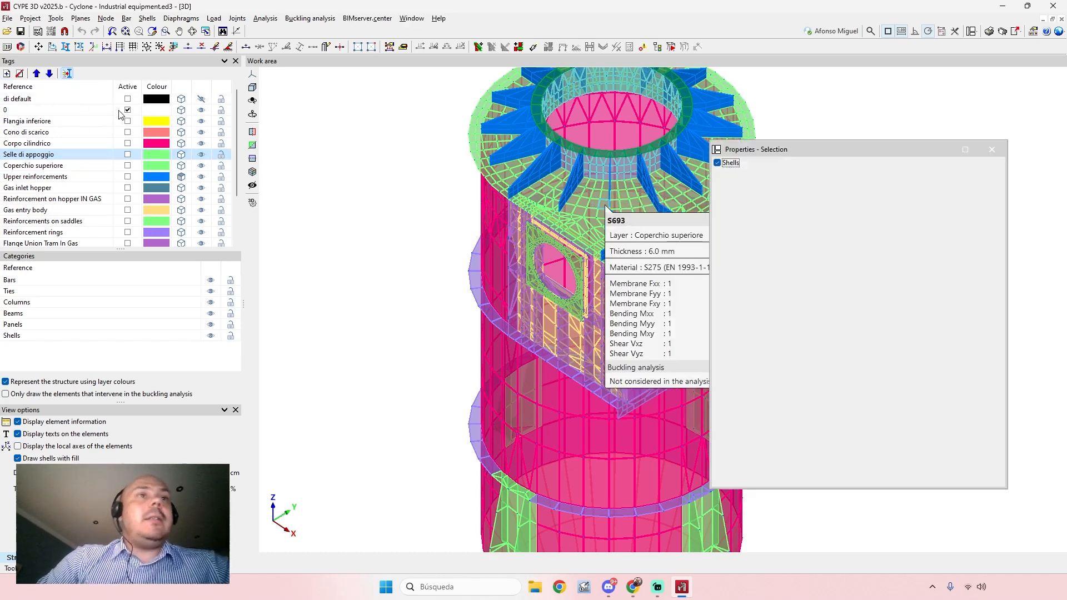
left_click(991, 150)
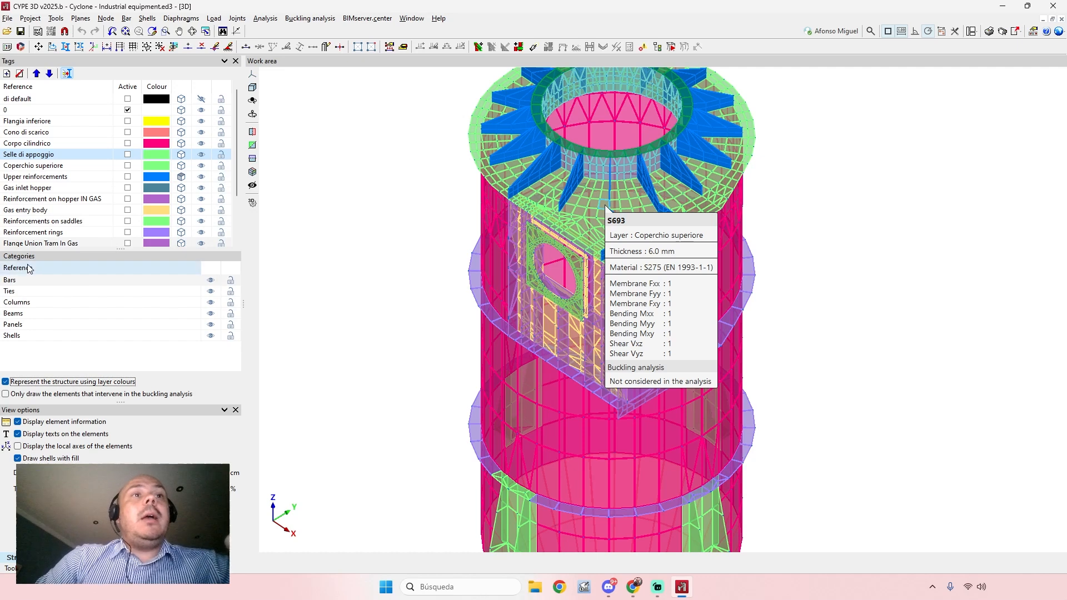
middle_click_drag(344, 299, 379, 326)
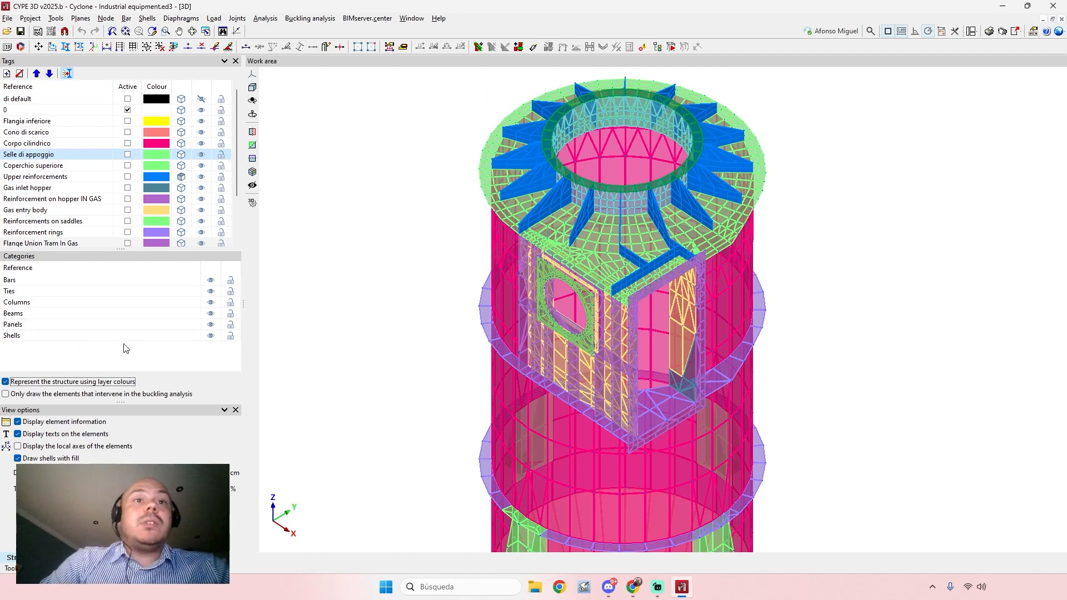
Step: Switch the Shells category's visibility off and back on twice to check which elements of the cyclone it controls
left_click(209, 336)
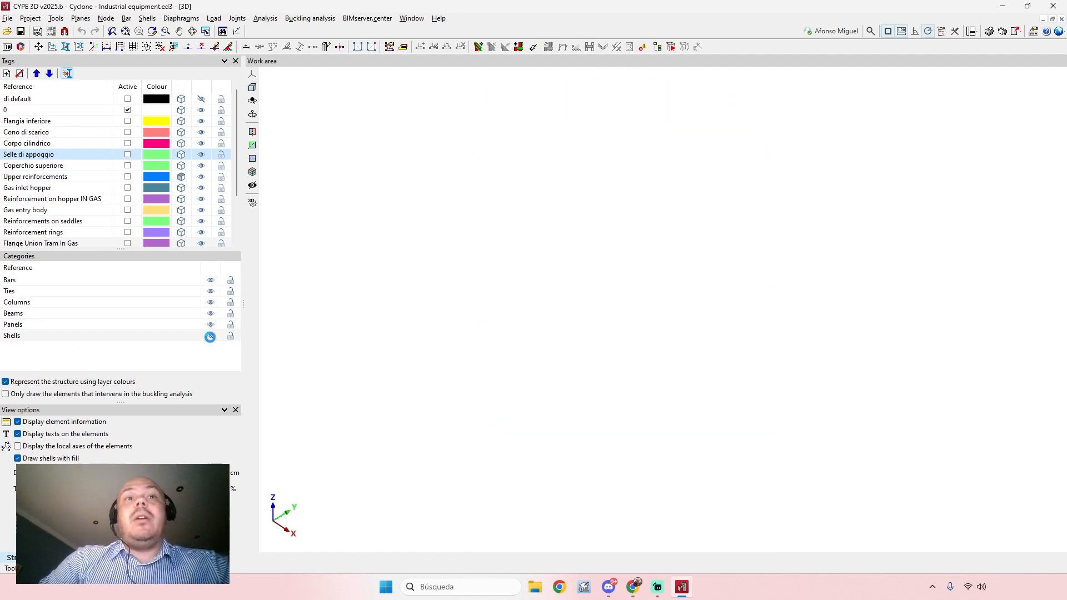
left_click(210, 336)
scroll(528, 282, "down", 2)
middle_click_drag(526, 281, 509, 236)
middle_click_drag(702, 383, 677, 303, "shift")
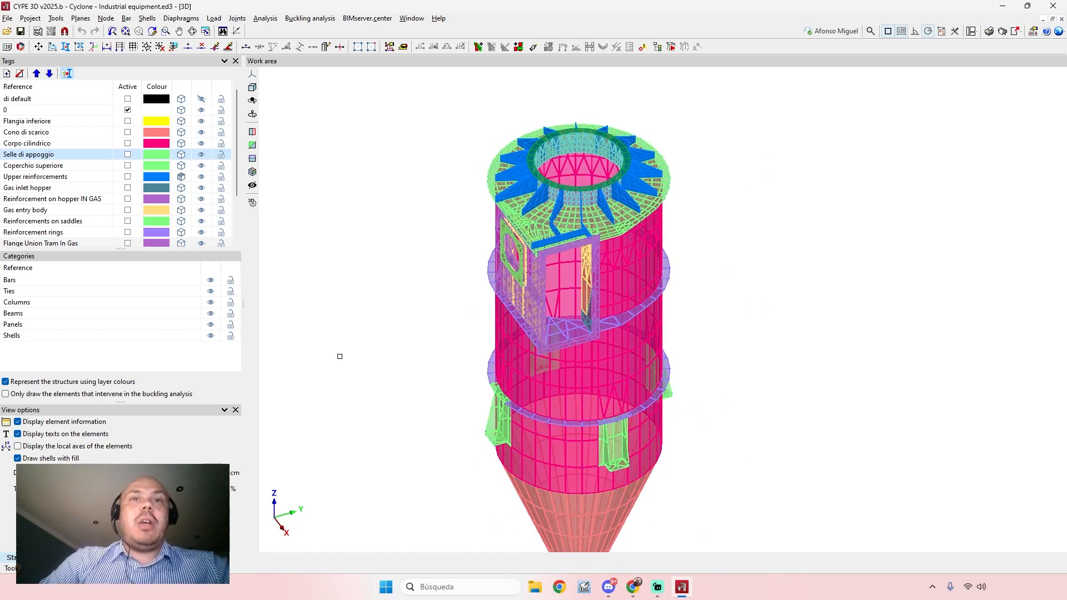
left_click(211, 336)
left_click(211, 336)
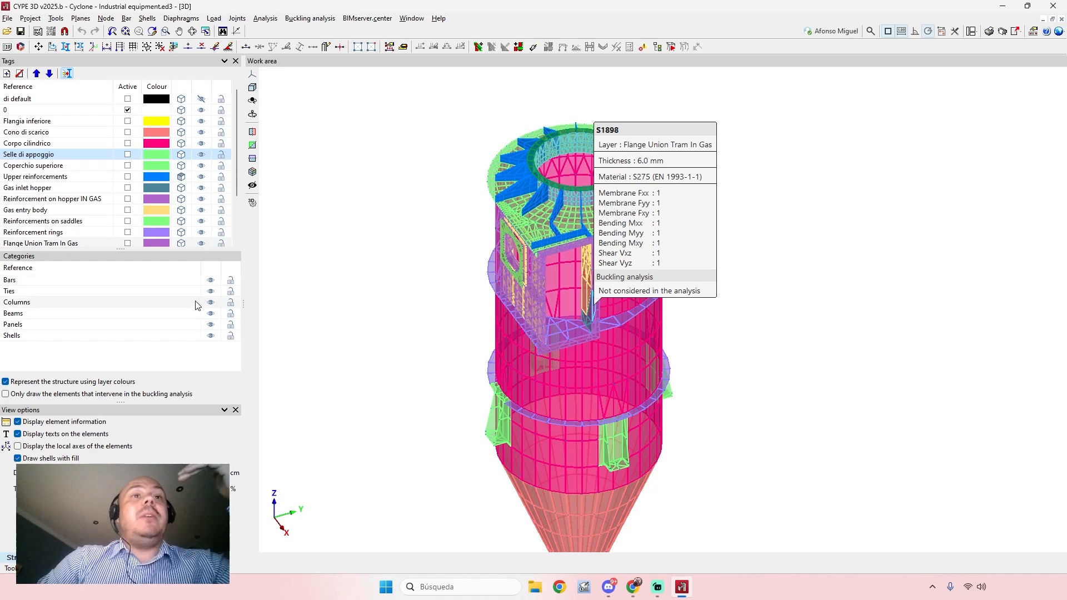
middle_click_drag(717, 388, 724, 354)
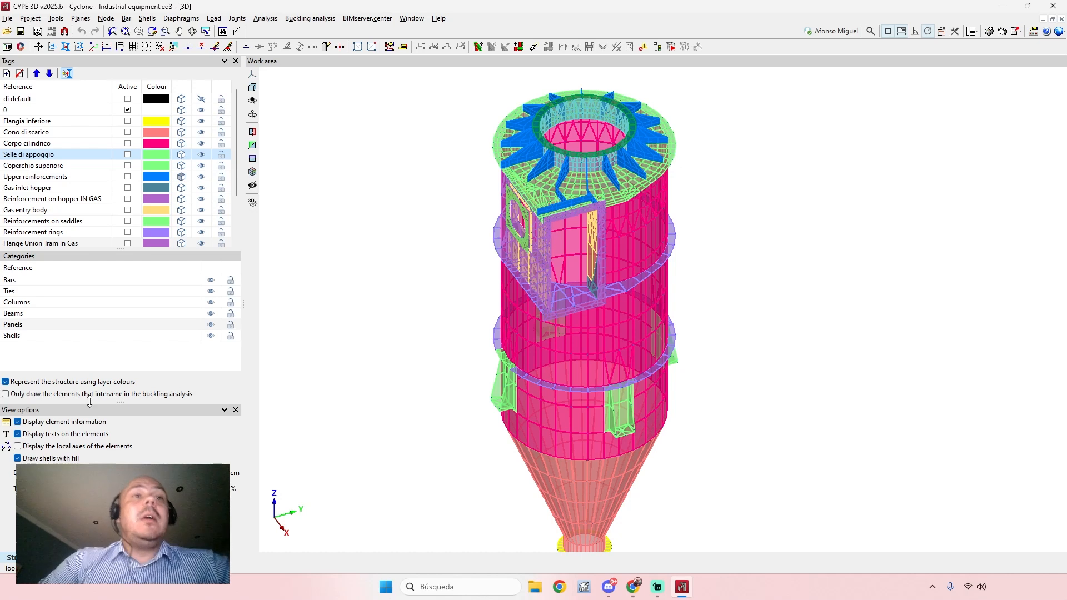
Step: Try the layer-colour representation option, and switch the display of element information off and back on
left_click(7, 382)
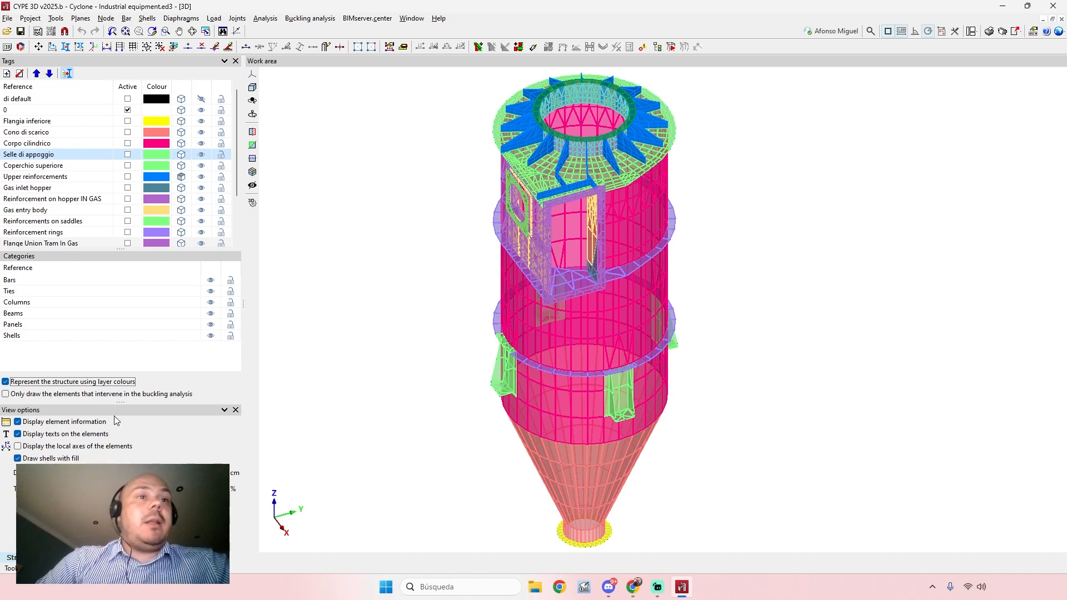
left_click(66, 422)
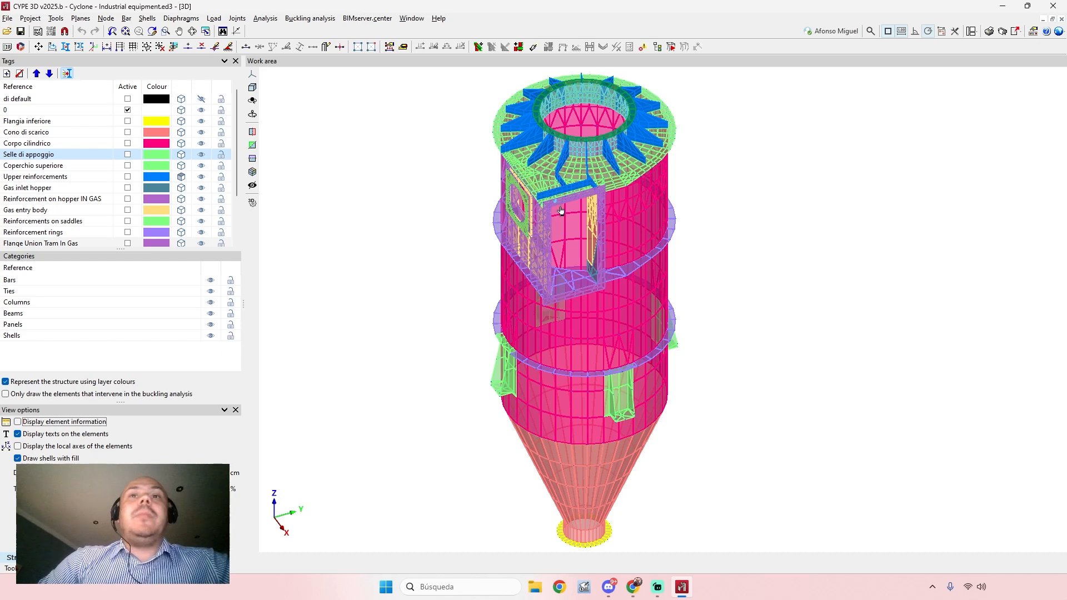
scroll(619, 169, "up", 5)
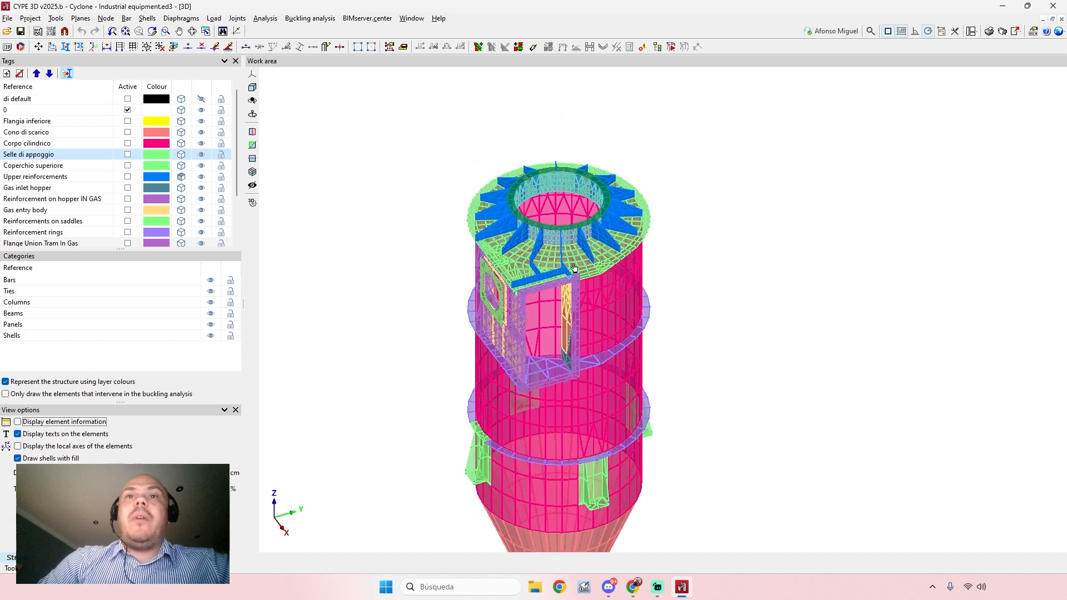
left_click(18, 422)
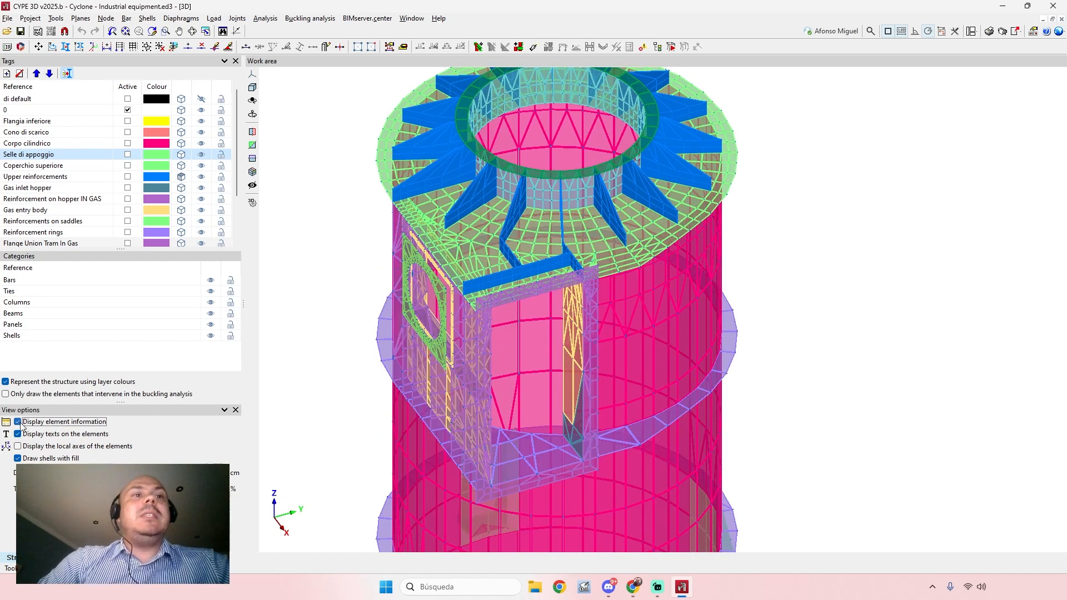
Step: Examine the element information of shells on the cyclone's top cover, upper reinforcements, cylindrical body and gas inlet flange
mouse_move(554, 240)
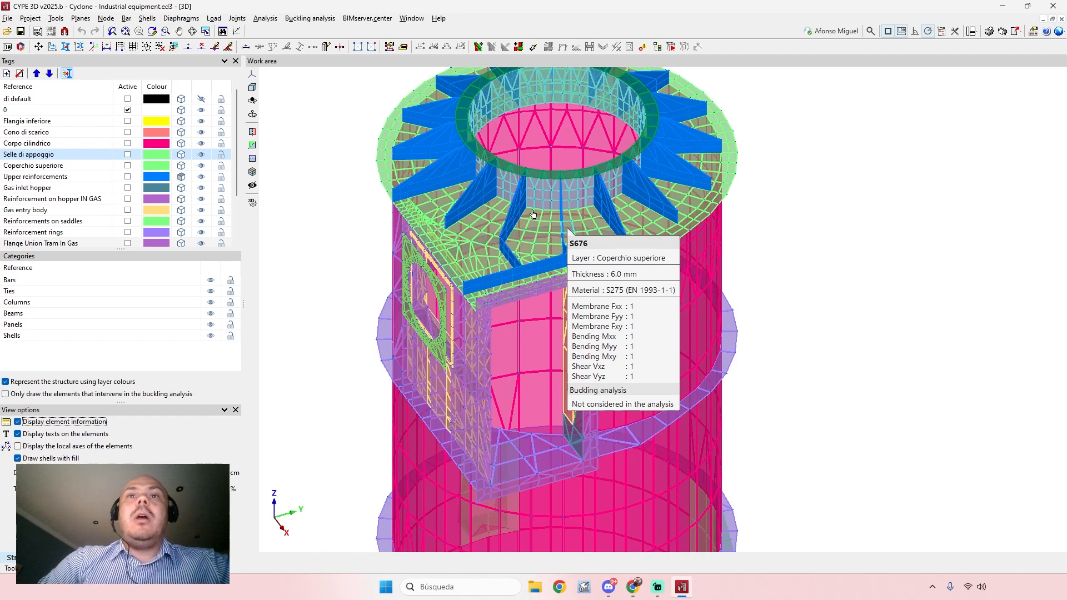
mouse_move(511, 250)
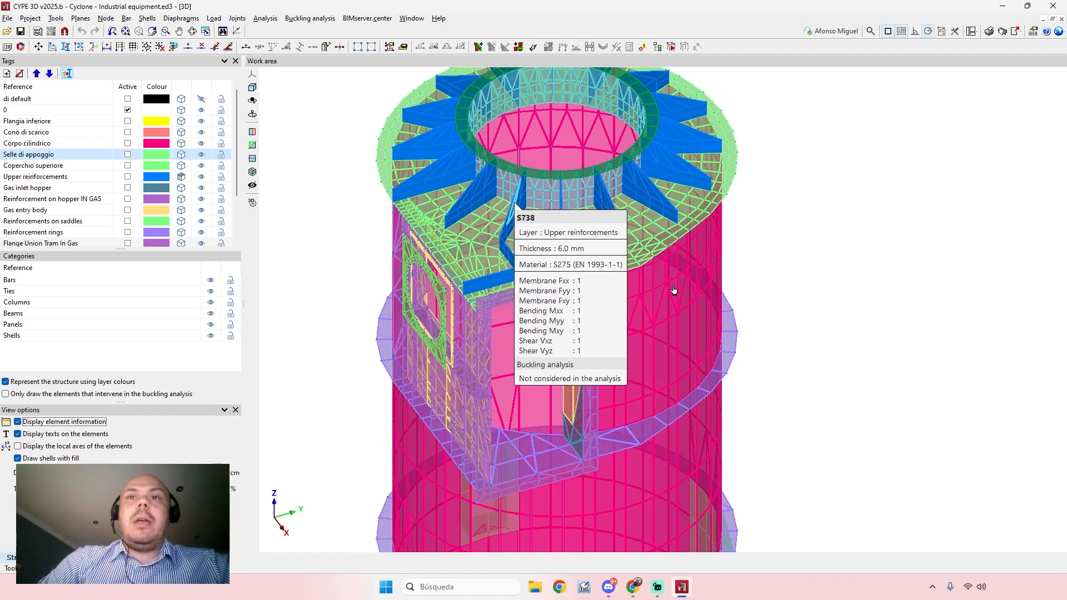
mouse_move(615, 374)
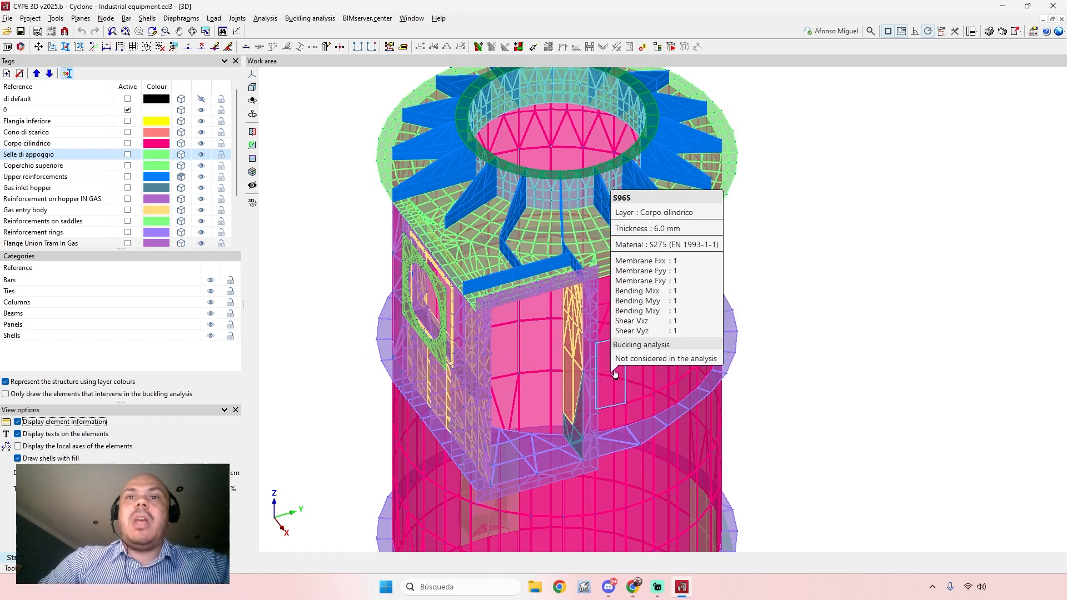
mouse_move(498, 303)
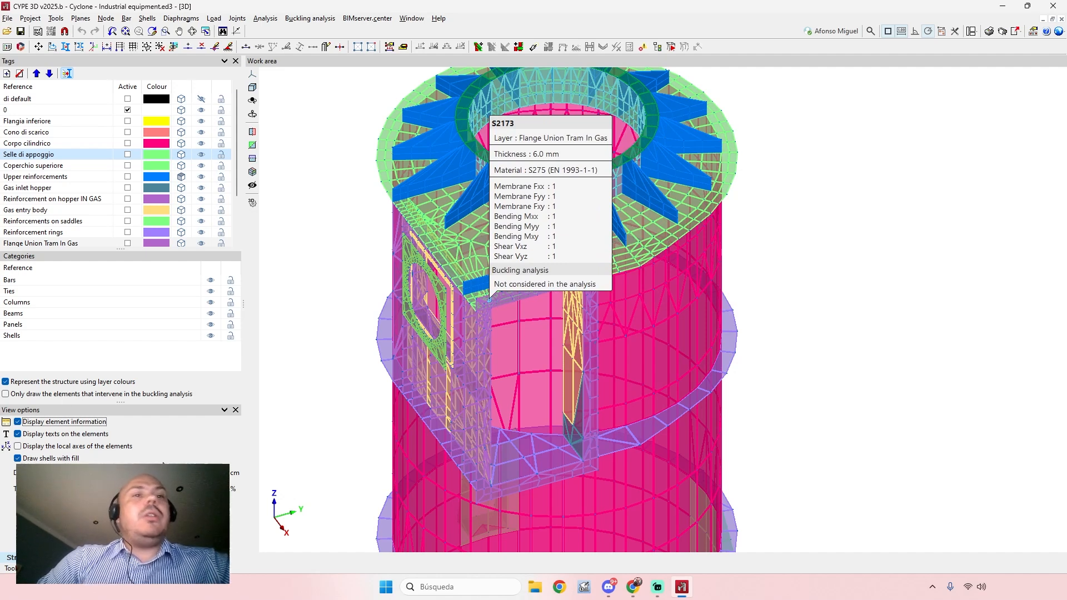
scroll(691, 319, "down", 3)
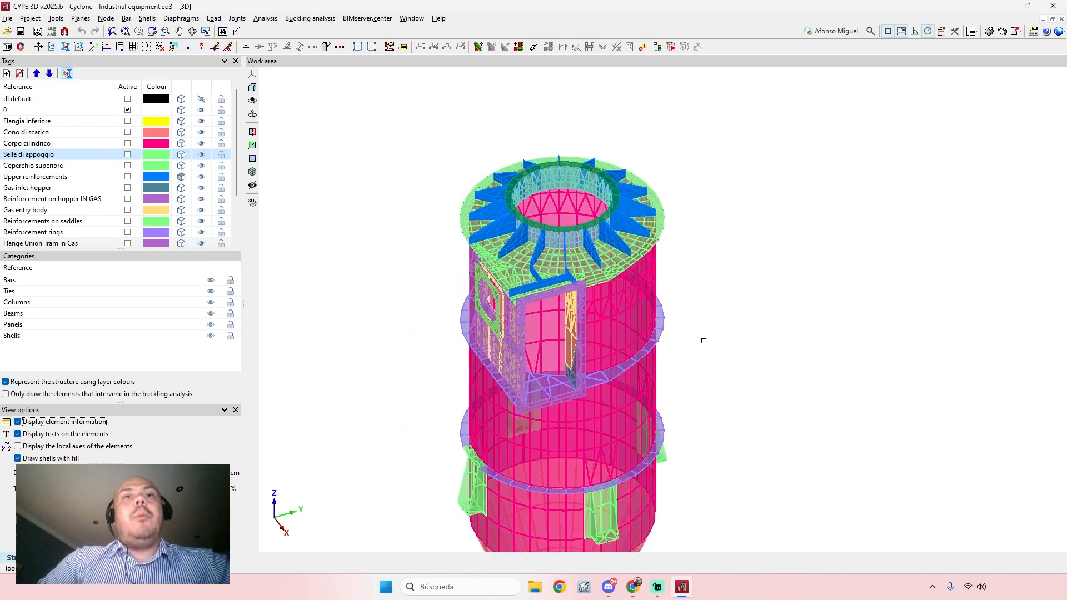
middle_click_drag(714, 324, 721, 323)
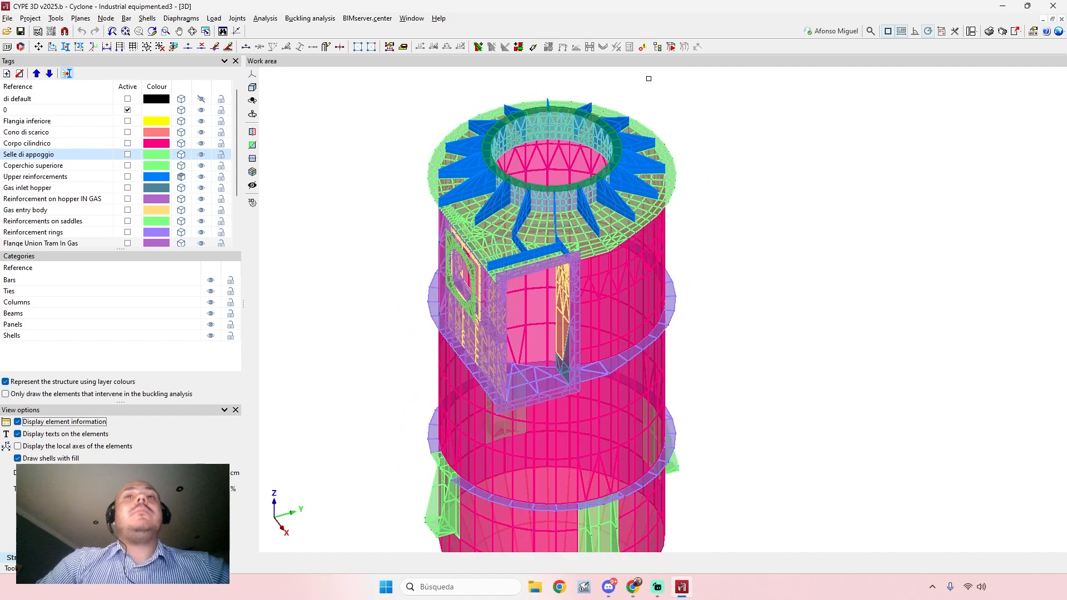
middle_click_drag(677, 206, 680, 224)
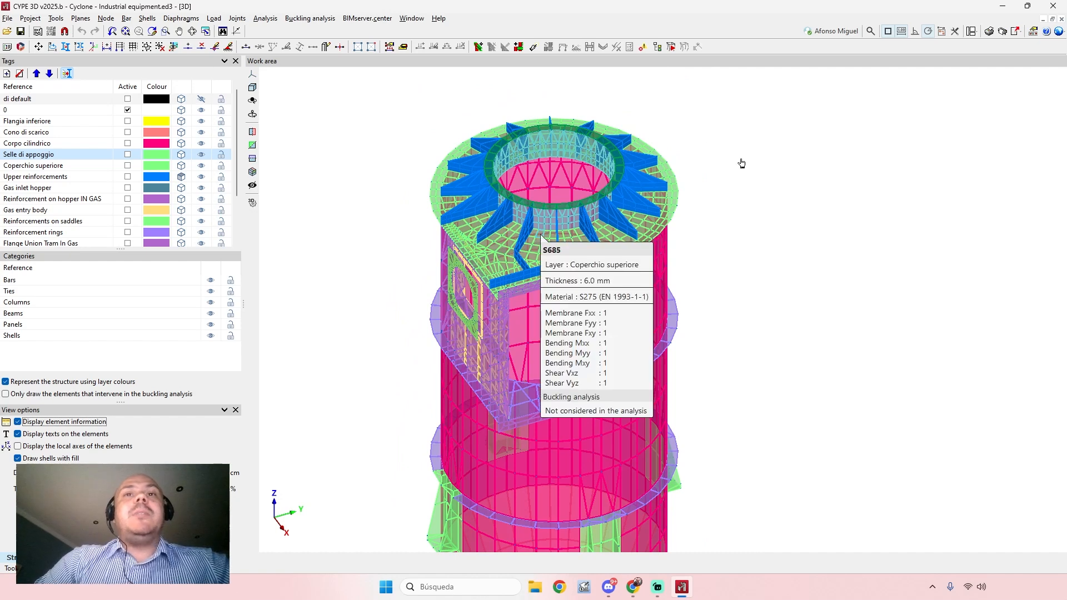
middle_click_drag(838, 235, 820, 284)
scroll(819, 283, "up", 2)
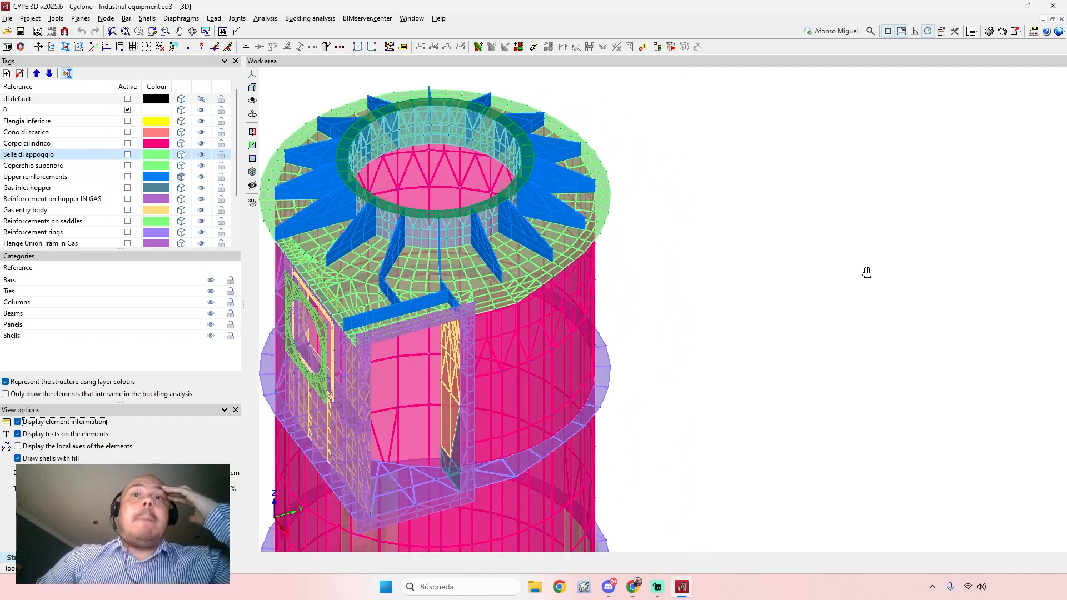
Step: Create a new job as an empty project, keeping the general data offered for codes, materials and loads
left_click(8, 18)
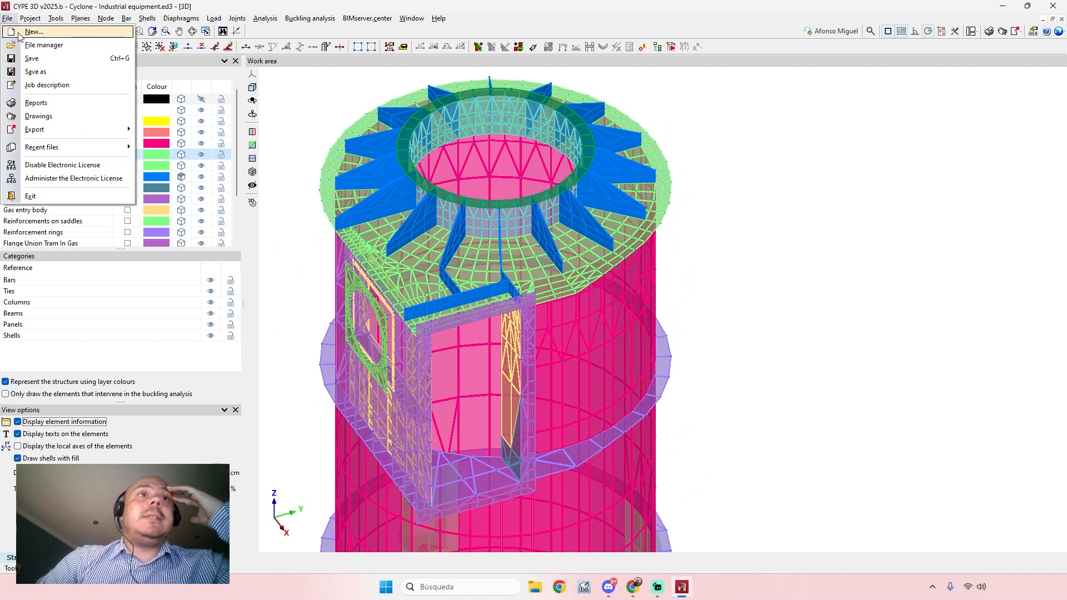
left_click(32, 32)
left_click(407, 350)
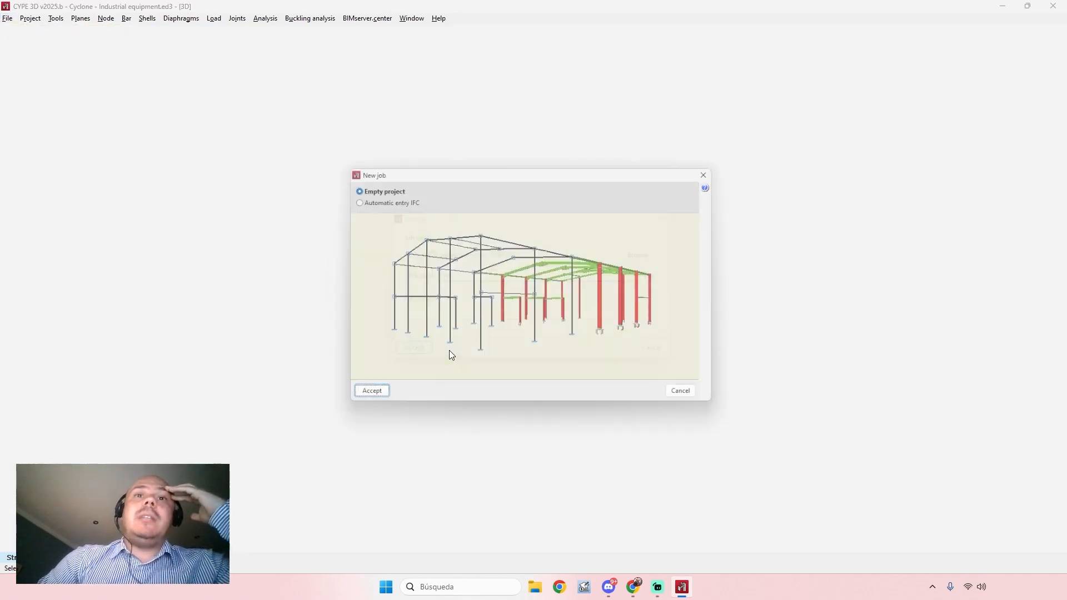
left_click(375, 397)
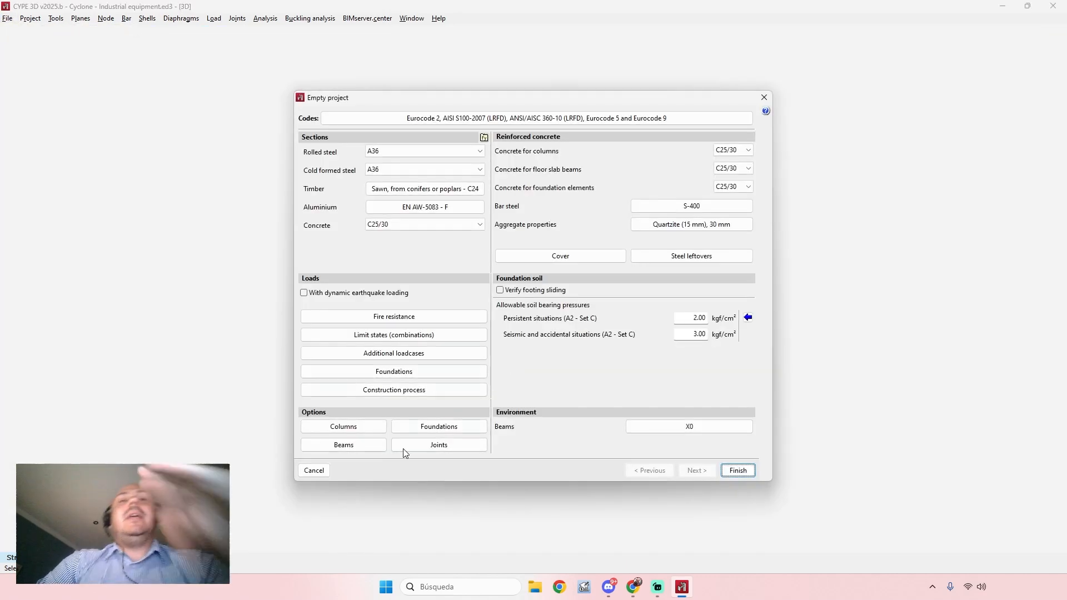
left_click(737, 470)
left_click(434, 401)
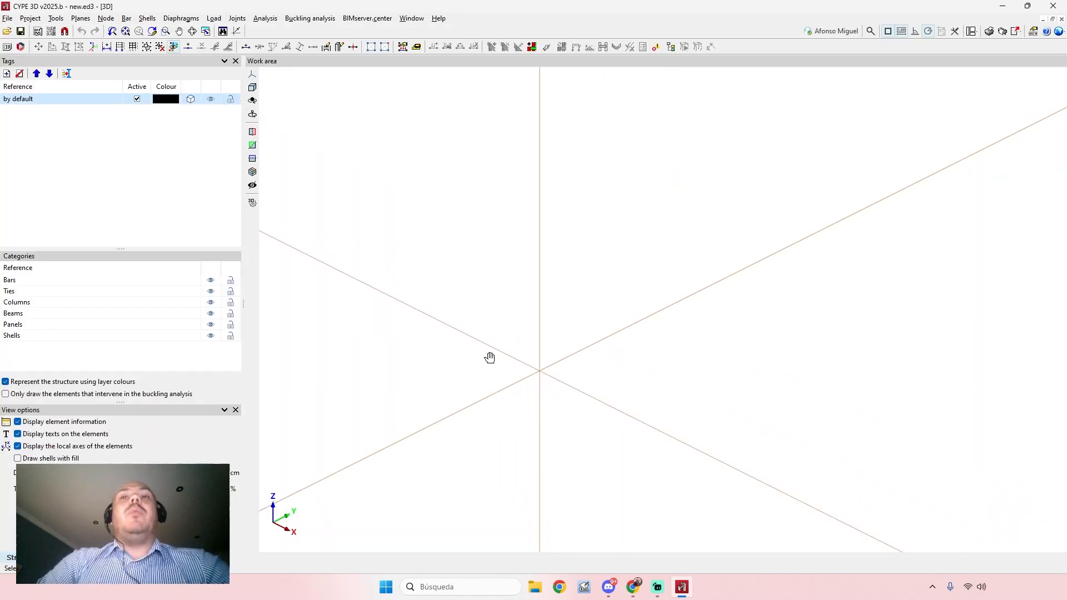
Step: Start a new shell and set its section thickness to 300 mm
mouse_move(667, 366)
middle_mouse_down()
mouse_move(595, 319)
mouse_move(592, 381)
mouse_move(619, 376)
mouse_move(634, 394)
mouse_move(688, 369)
mouse_move(681, 381)
mouse_move(667, 381)
mouse_move(669, 369)
mouse_move(648, 385)
mouse_move(650, 357)
mouse_move(665, 376)
mouse_move(650, 388)
mouse_move(665, 382)
mouse_move(660, 393)
mouse_move(589, 389)
mouse_move(681, 378)
mouse_move(622, 350)
mouse_move(610, 395)
mouse_move(621, 367)
mouse_move(709, 381)
mouse_move(553, 391)
mouse_move(538, 372)
mouse_move(593, 381)
mouse_move(604, 394)
mouse_move(622, 388)
middle_mouse_up()
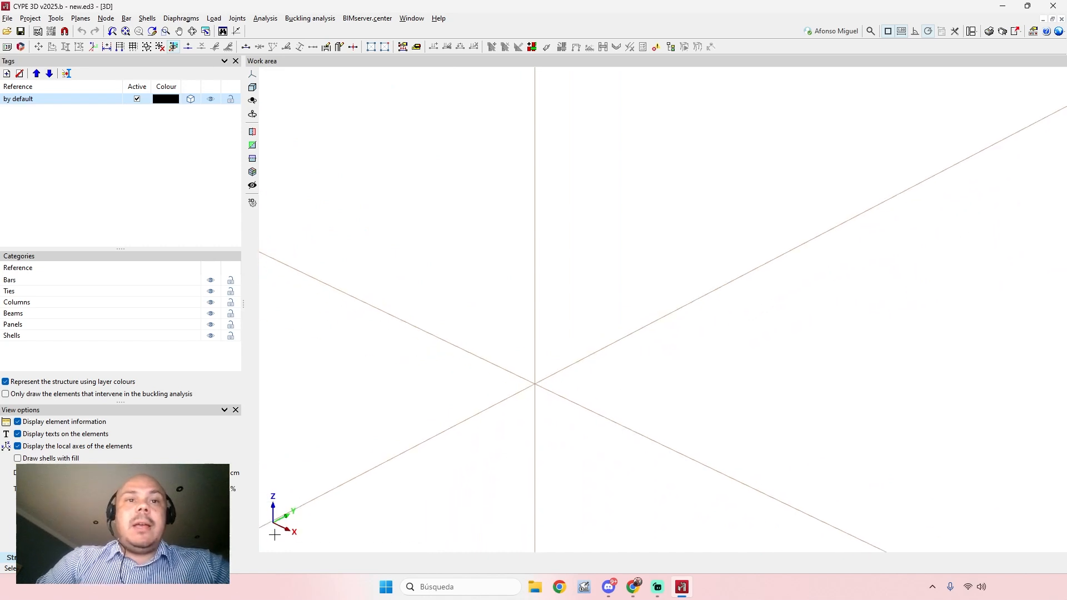
middle_click_drag(521, 398, 498, 417)
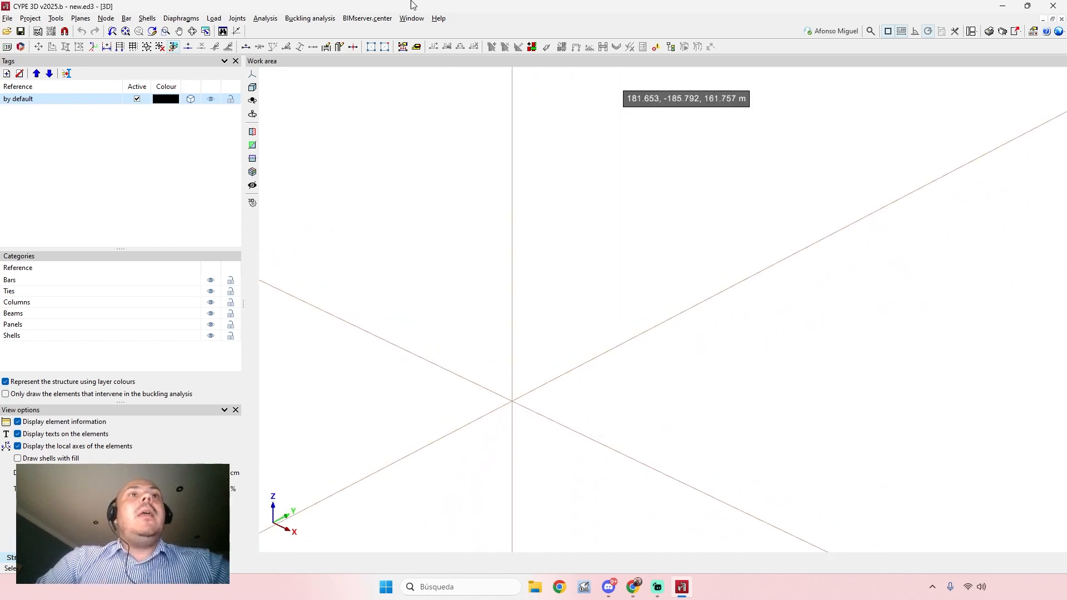
left_click(146, 20)
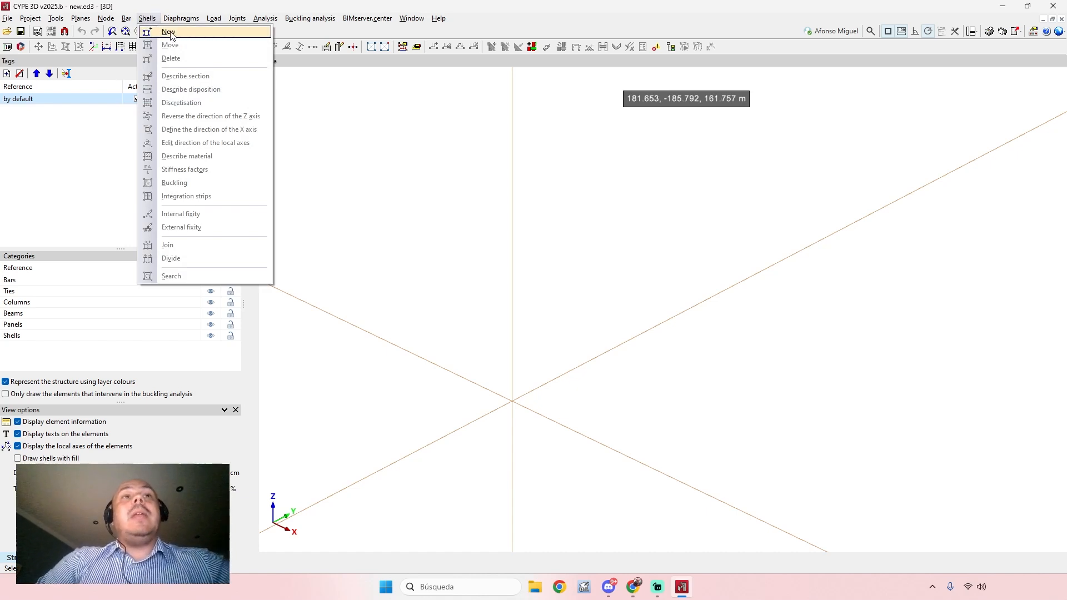
left_click(169, 32)
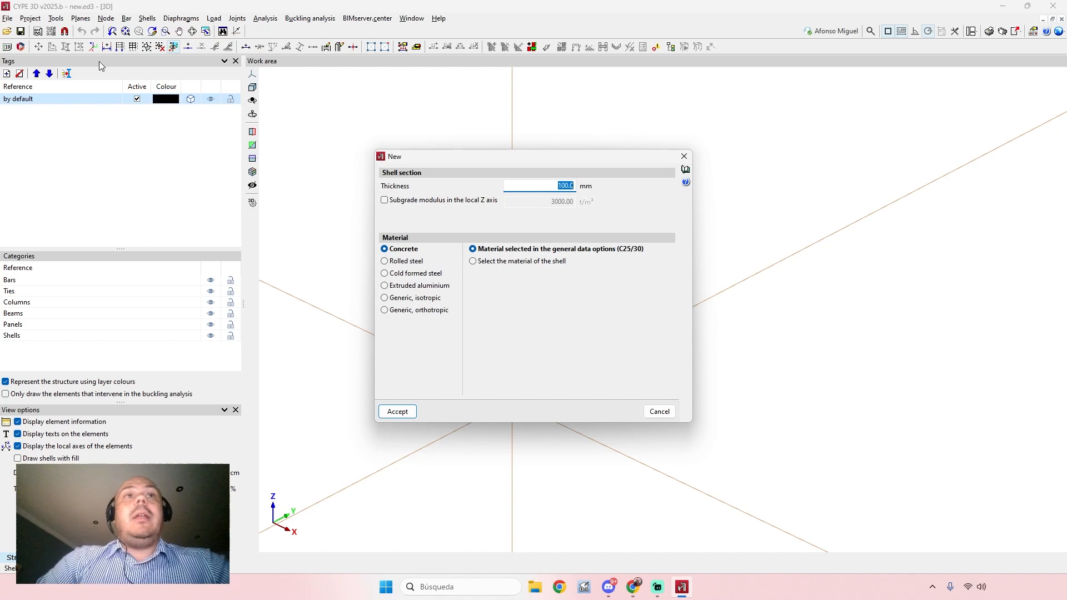
left_click_drag(518, 165, 520, 186)
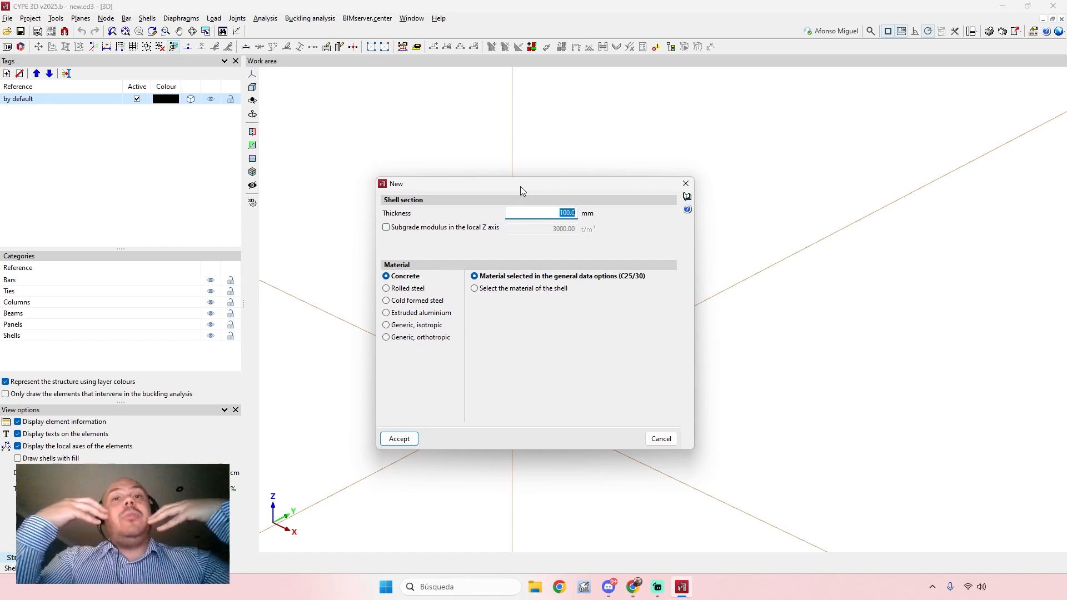
left_click(548, 218)
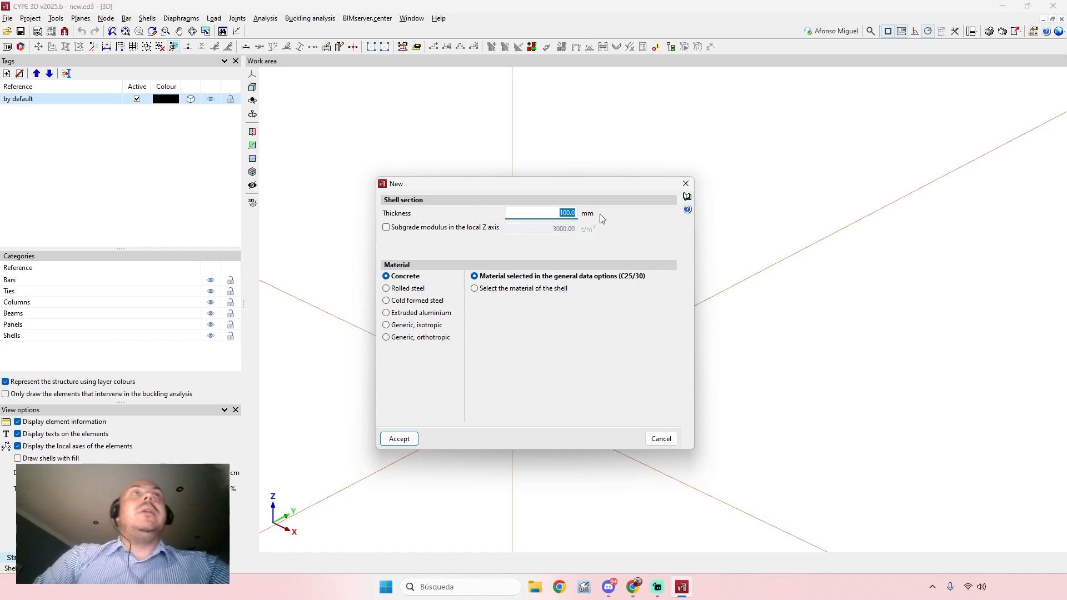
type("300")
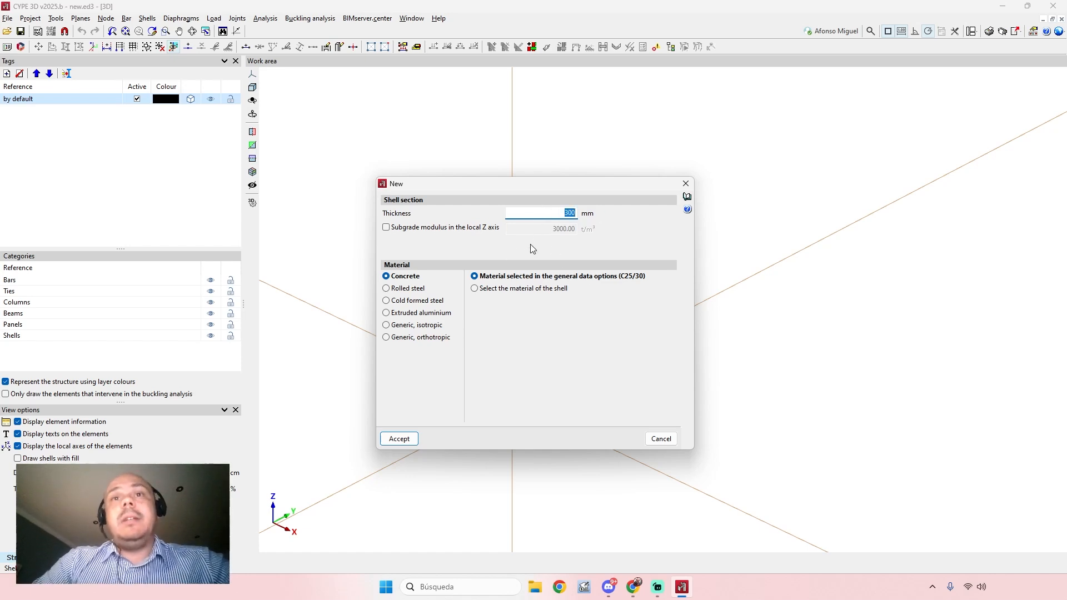
Step: Switch the subgrade modulus in the local Z axis on to view its value and behaviour settings, then off again
left_click(414, 228)
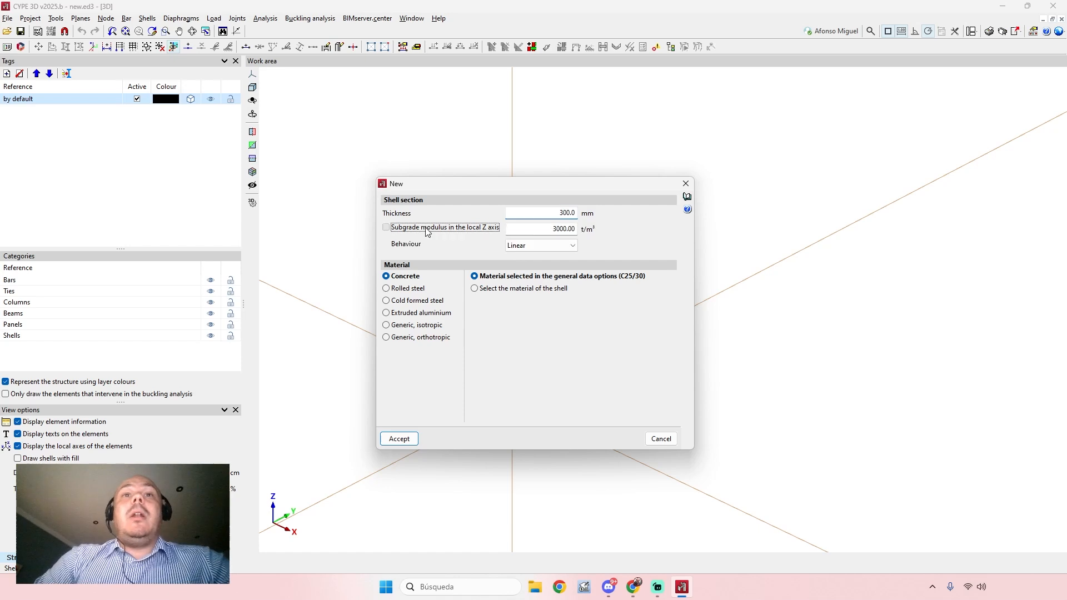
left_click(412, 228)
left_click(411, 228)
left_click(413, 229)
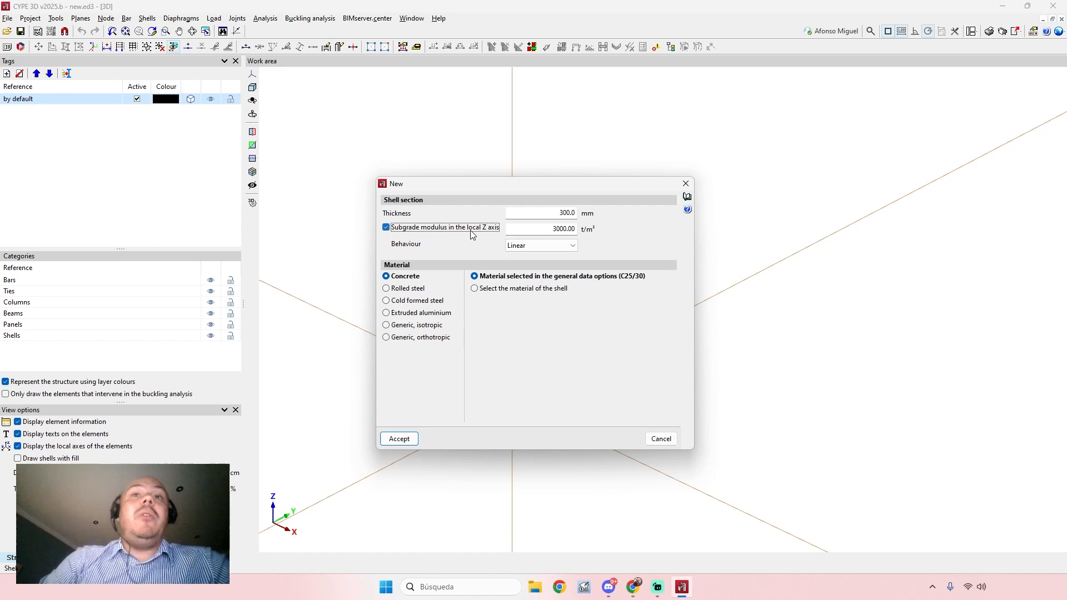
left_click(562, 247)
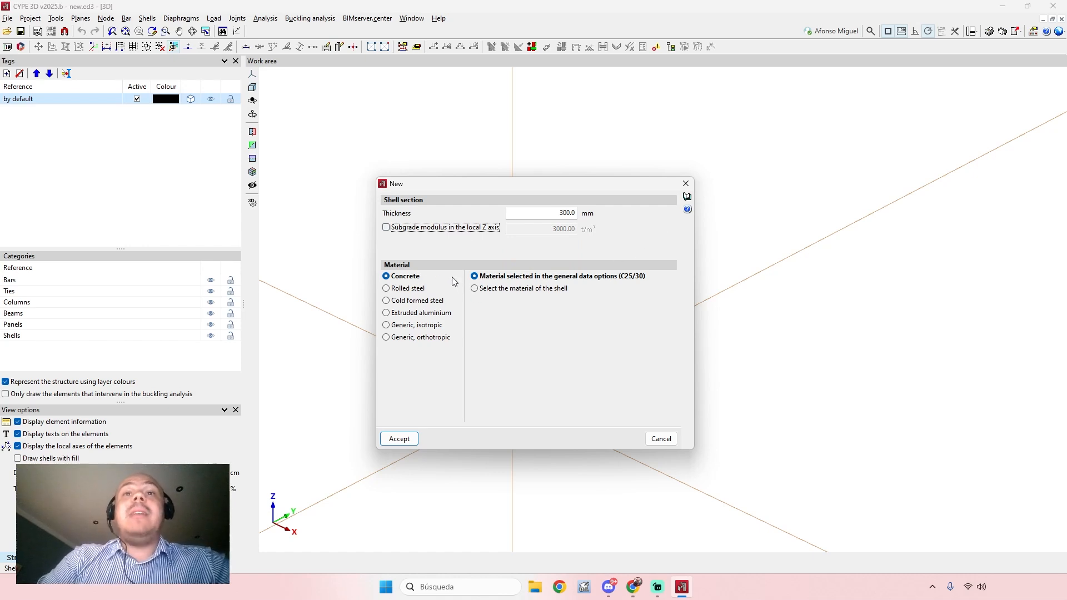
Step: Compare the rolled steel, extruded aluminium, generic isotropic and generic orthotropic shell materials, and return to concrete C25/30
left_click(417, 289)
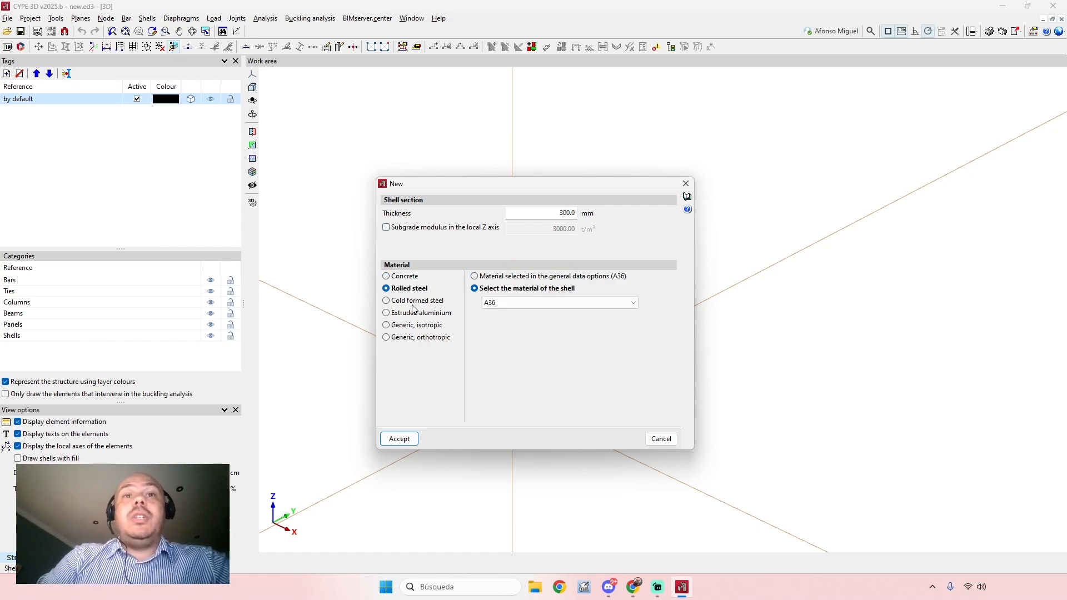
left_click(414, 314)
left_click(418, 326)
left_click(420, 337)
left_click(423, 314)
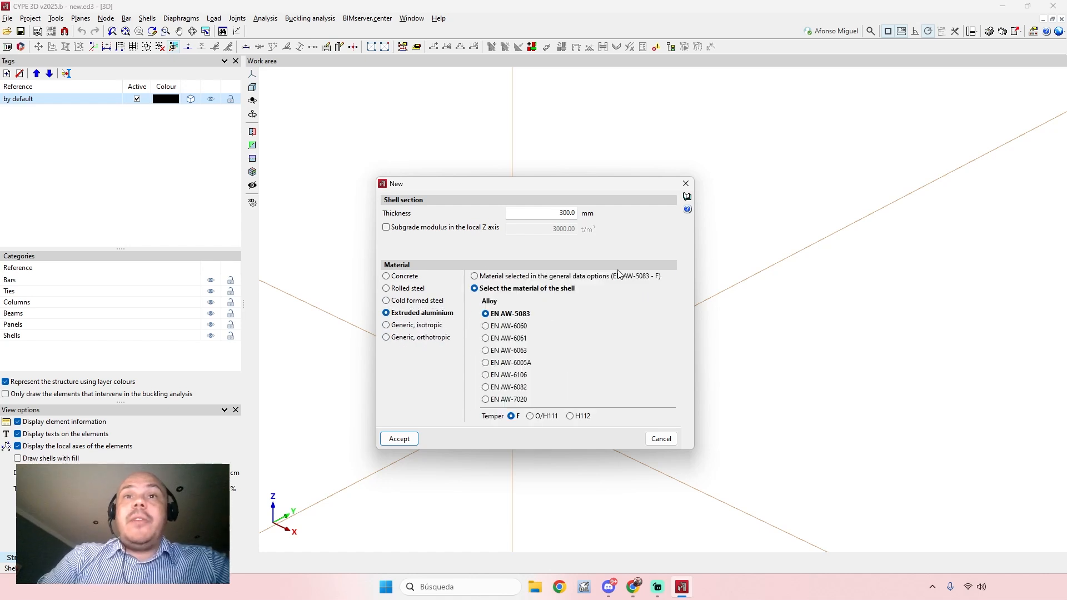
left_click(409, 289)
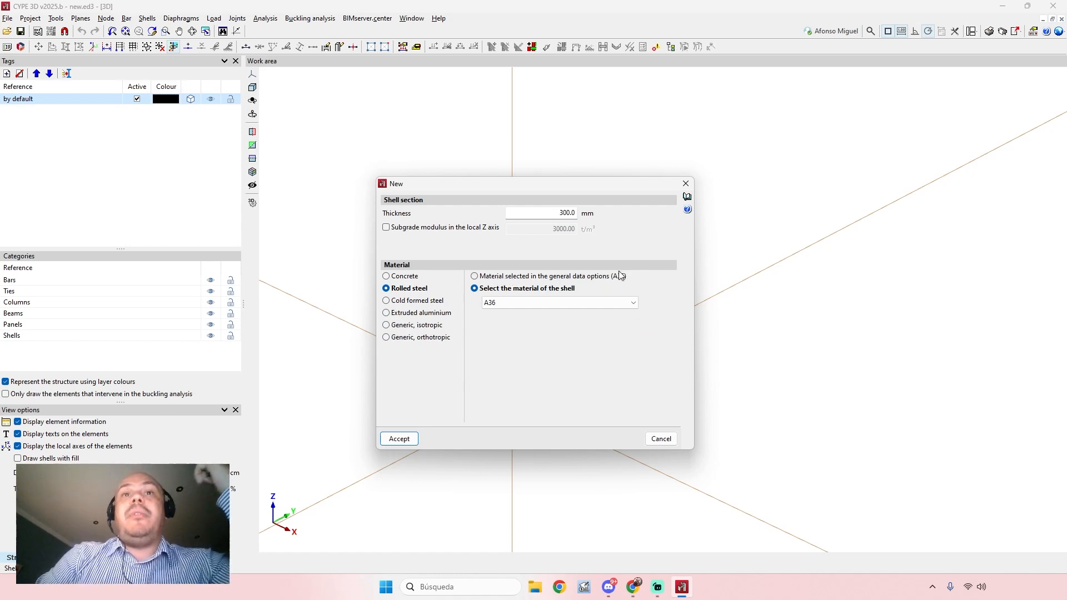
left_click(618, 301)
left_click(617, 301)
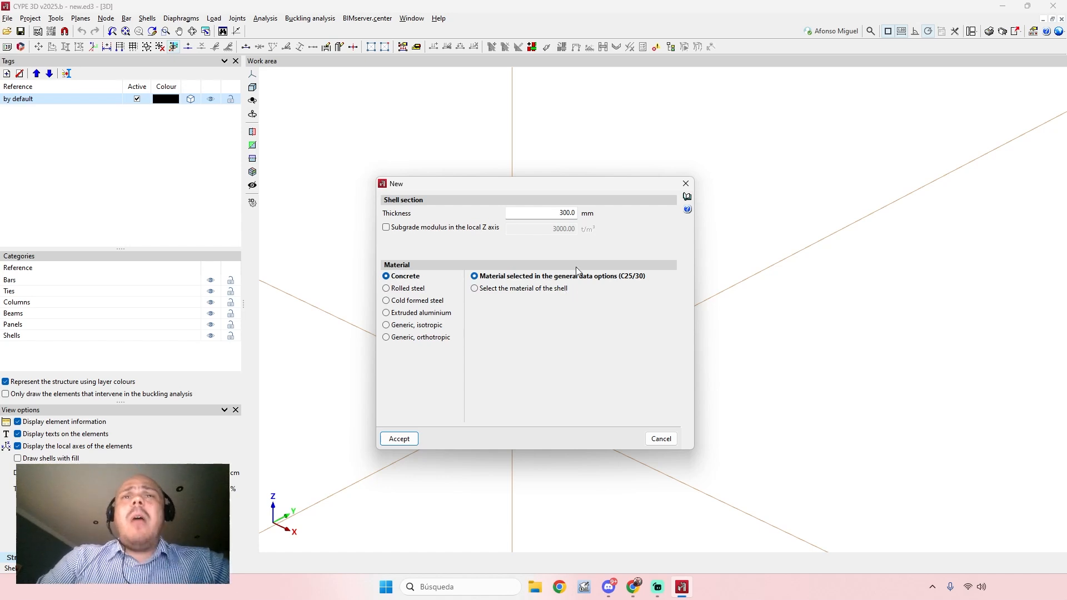
Step: Accept the 300 mm concrete C25/30 shell and draw its first edge from the origin, 10 m along the Y axis
left_click(399, 439)
left_click(511, 400)
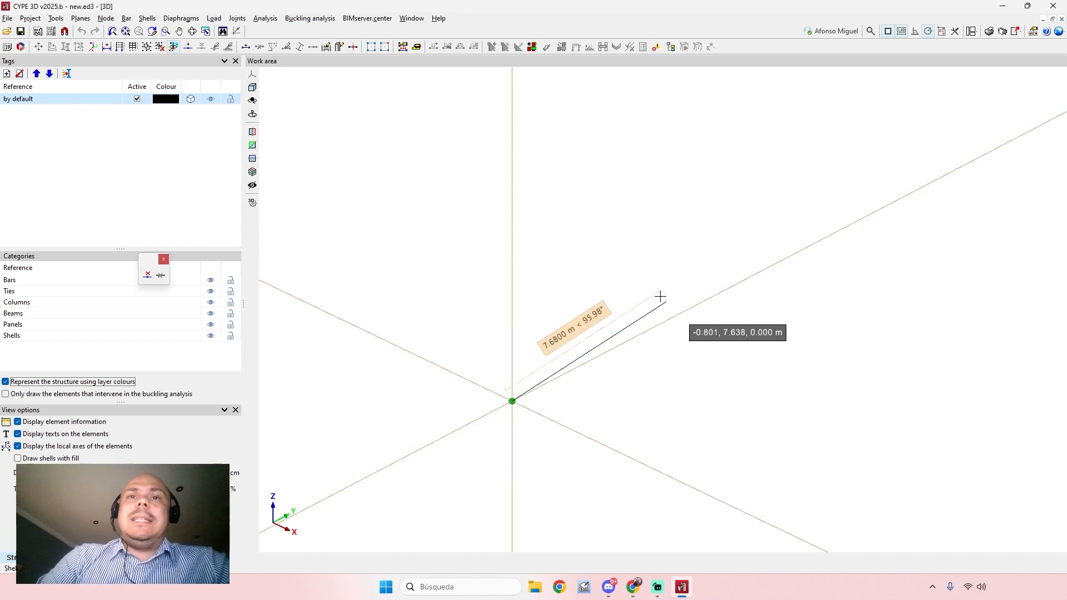
middle_click_drag(643, 352, 585, 391)
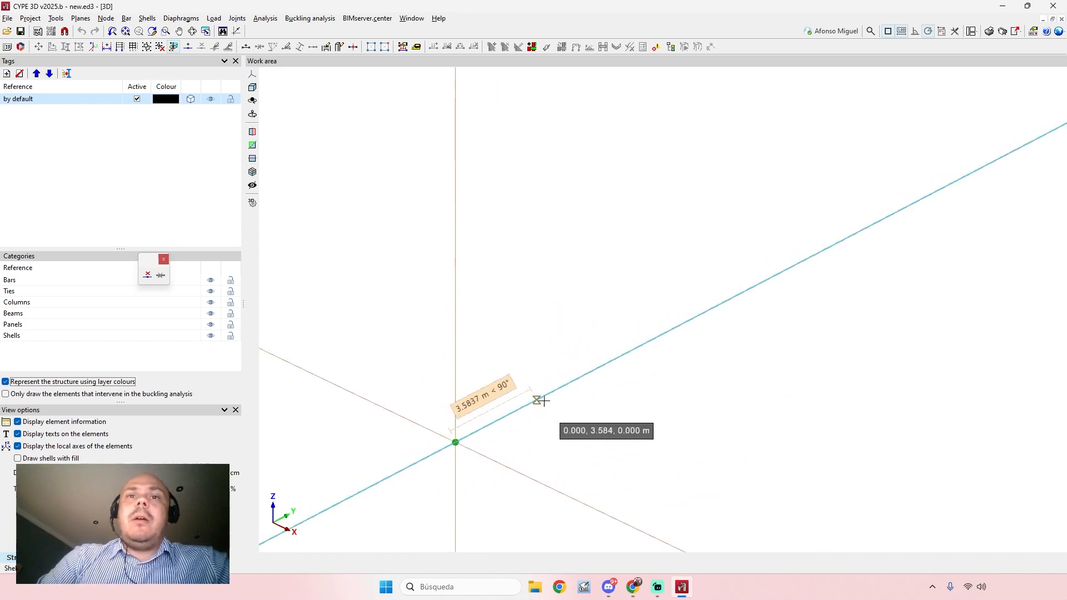
left_click(592, 371)
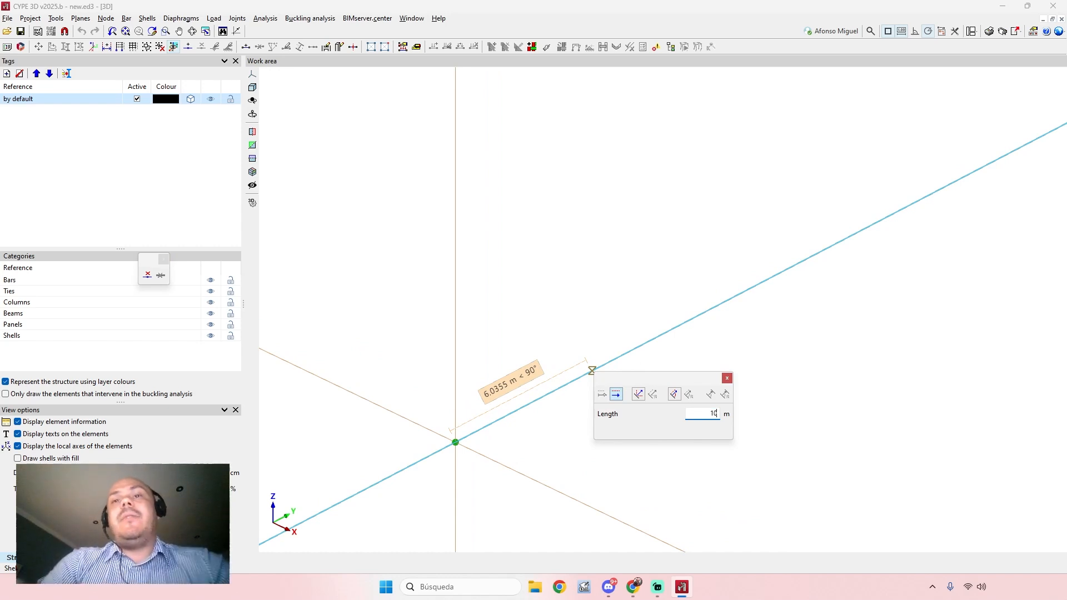
type("10")
key("Return")
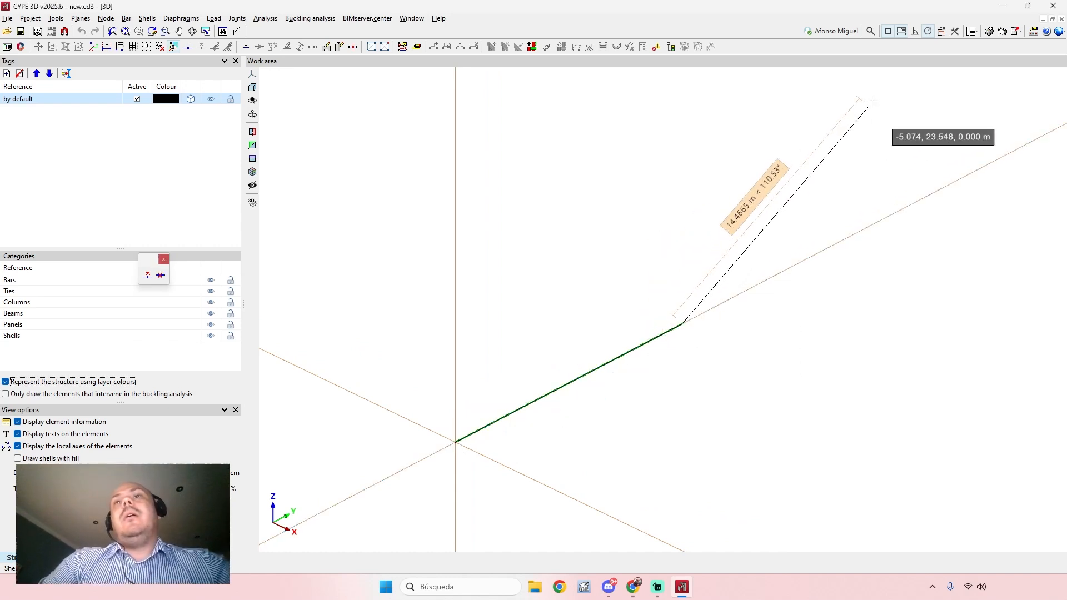
Step: With orthogonal drawing on, complete the vertical rectangular shell with a 4 m upright edge and a 10 m top edge, closing it at the origin
left_click(915, 34)
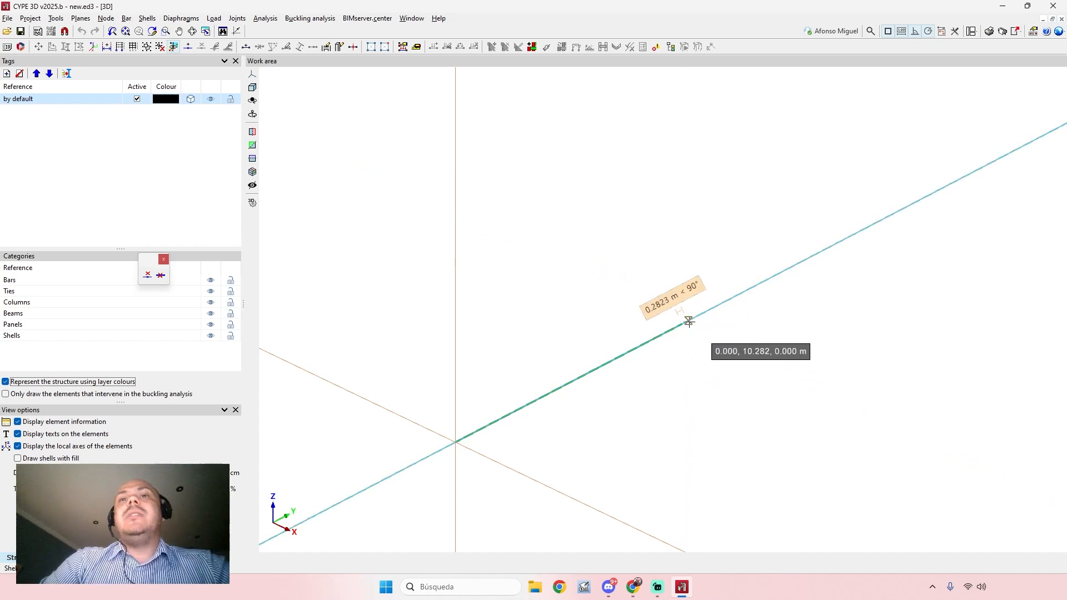
key("5")
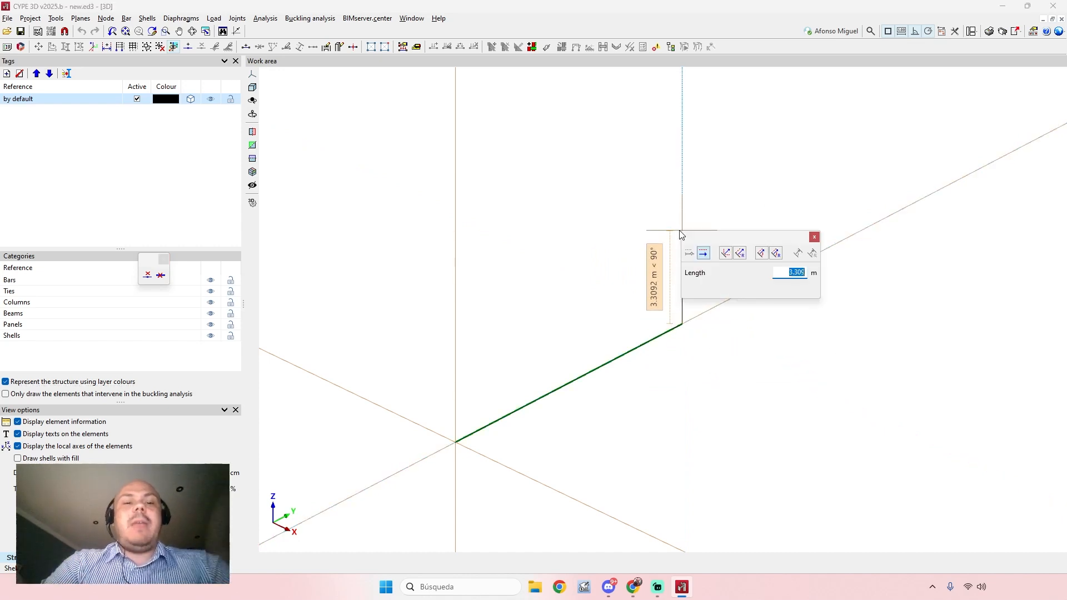
key("Return")
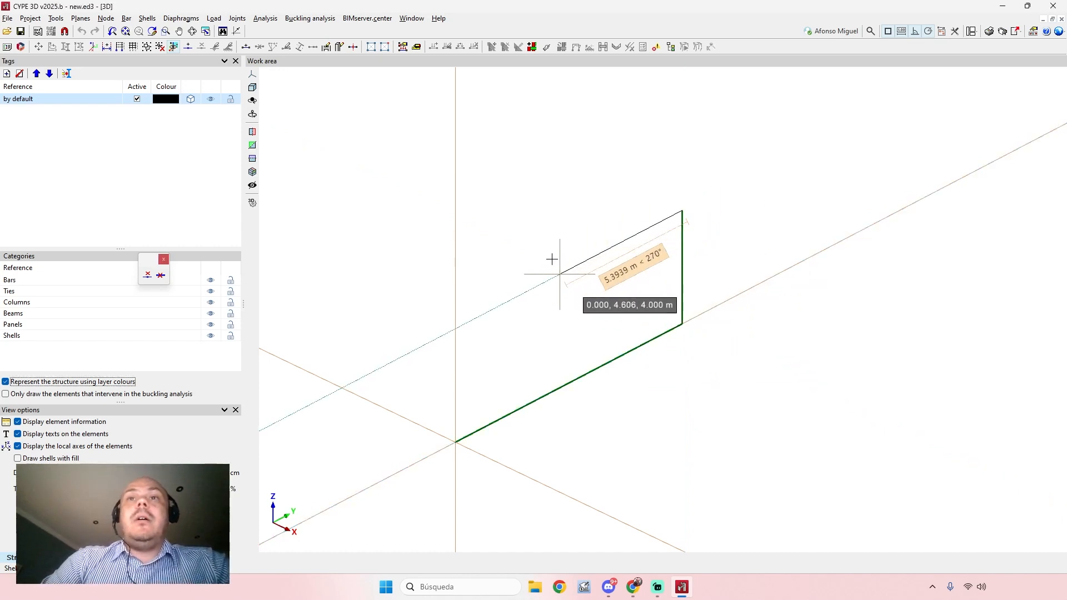
mouse_move(554, 263)
type("10")
key("Return")
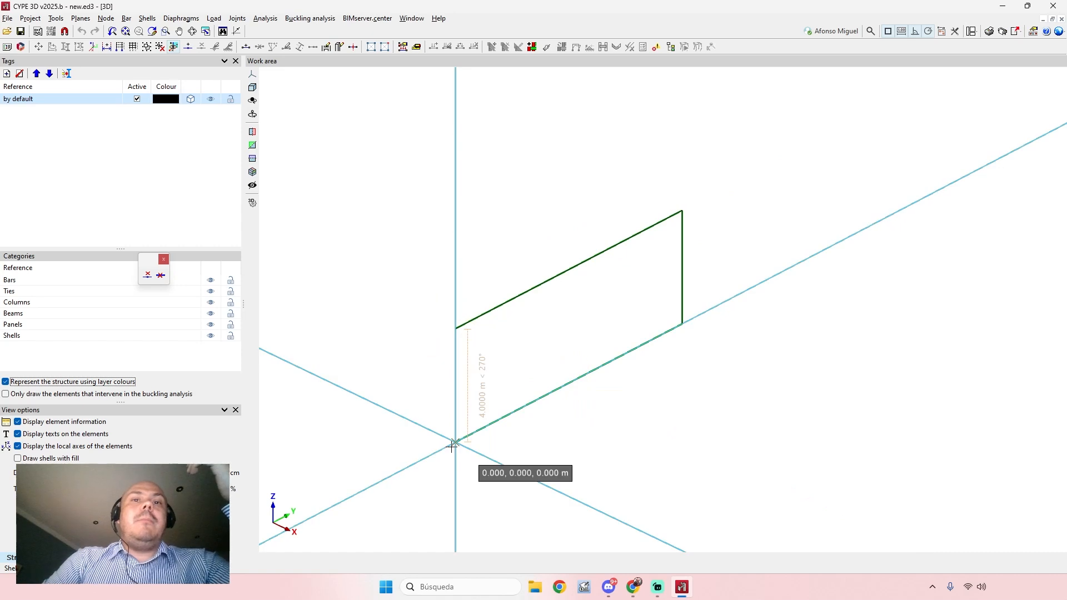
left_click(493, 427)
Step: Draw a horizontal rectangular shell from the origin, 3 m along X and 10 m along Y, adjoining the base of the vertical shell
middle_click_drag(649, 391, 719, 383)
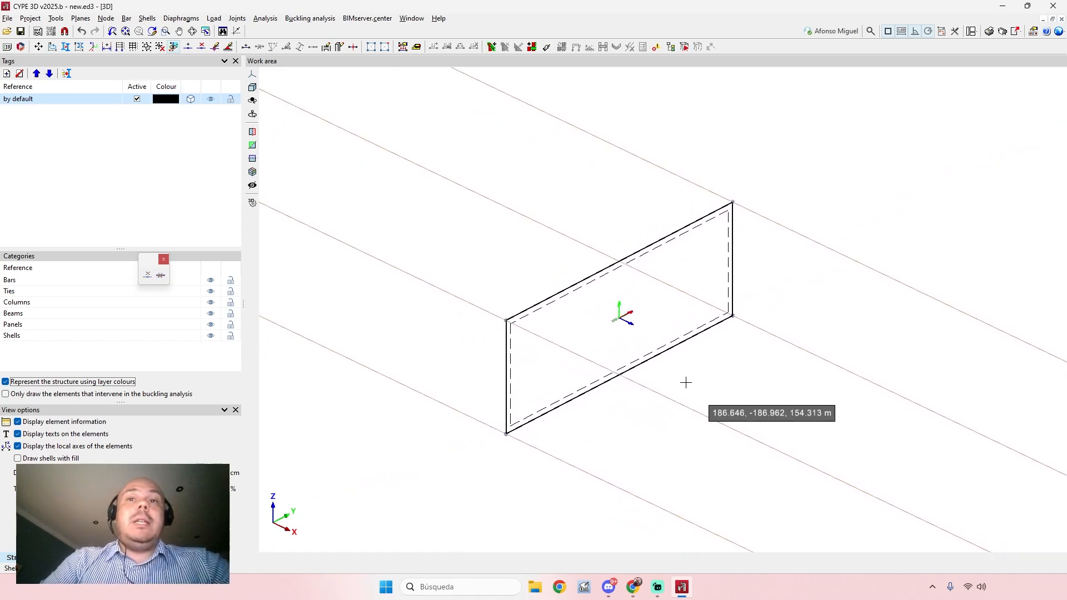
scroll(683, 383, "up", 3)
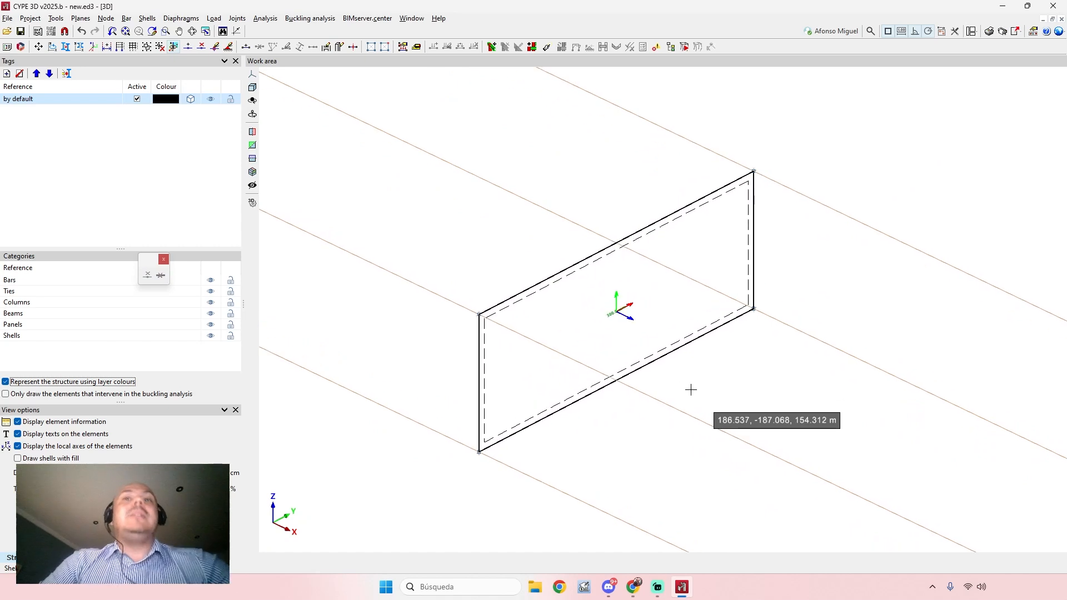
middle_click_drag(700, 391, 683, 393)
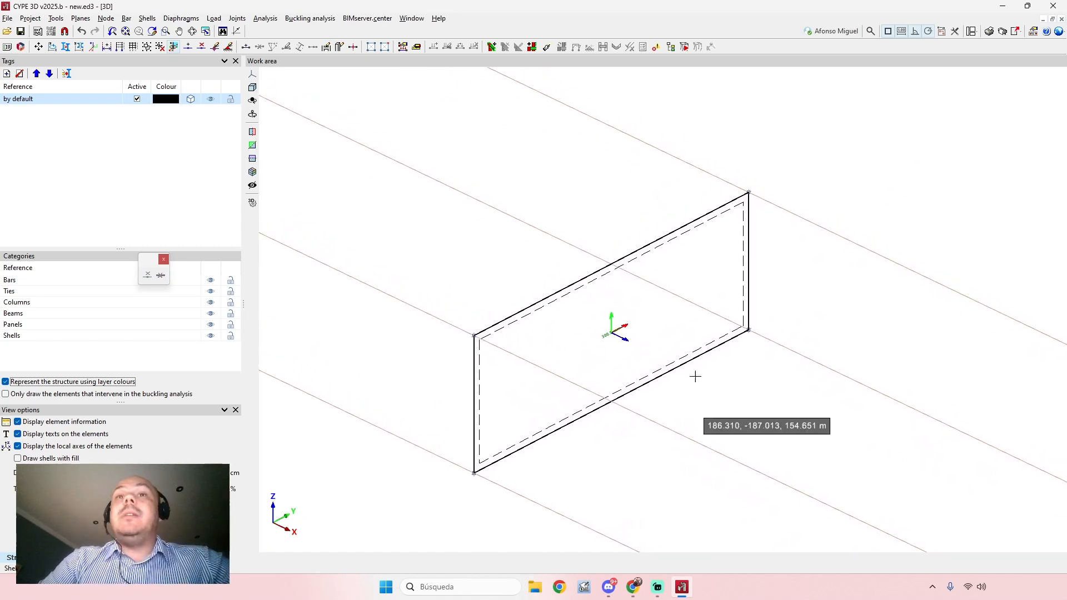
middle_click_drag(595, 409, 559, 411)
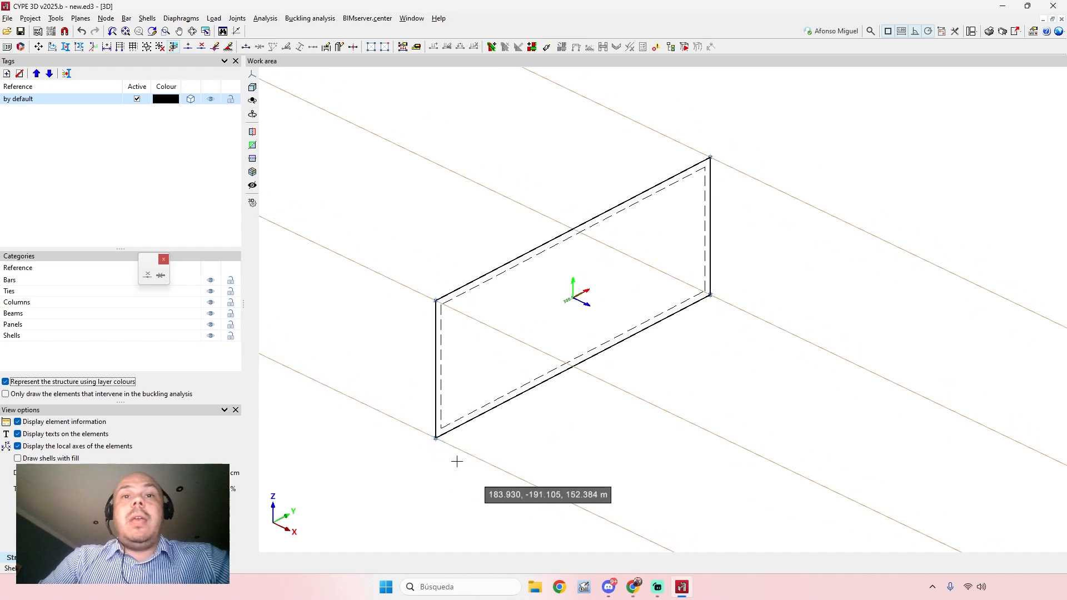
left_click(435, 439)
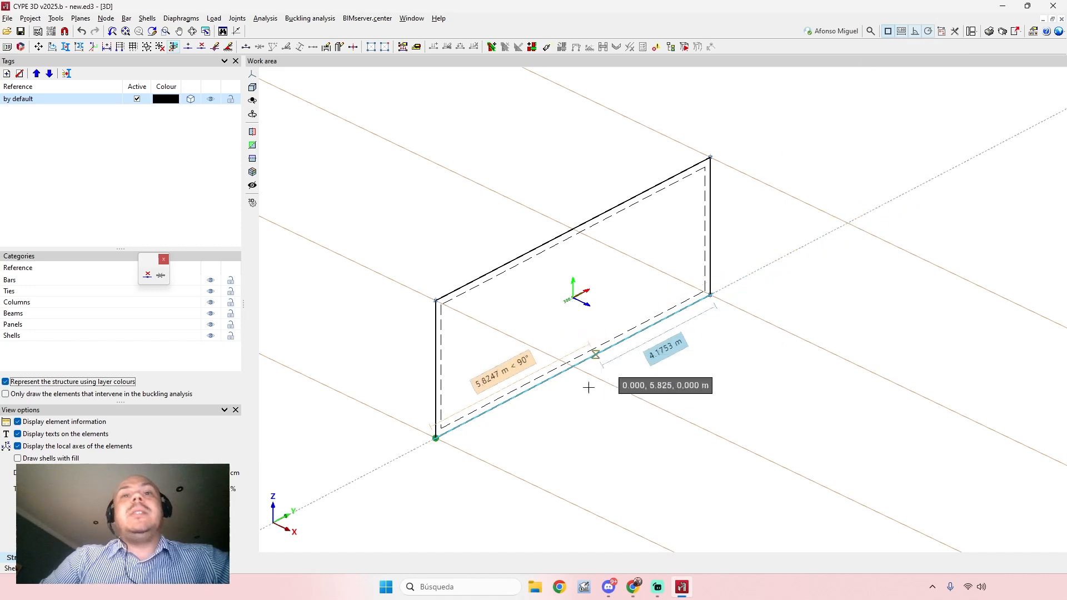
left_click(496, 471)
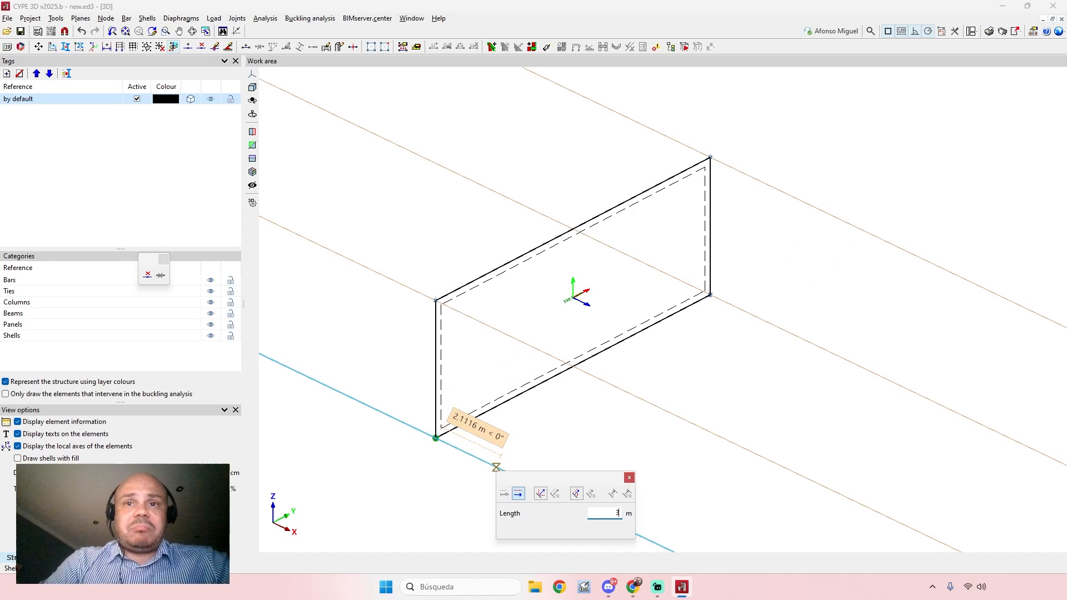
type("3")
key("Return")
type("10")
key("Return")
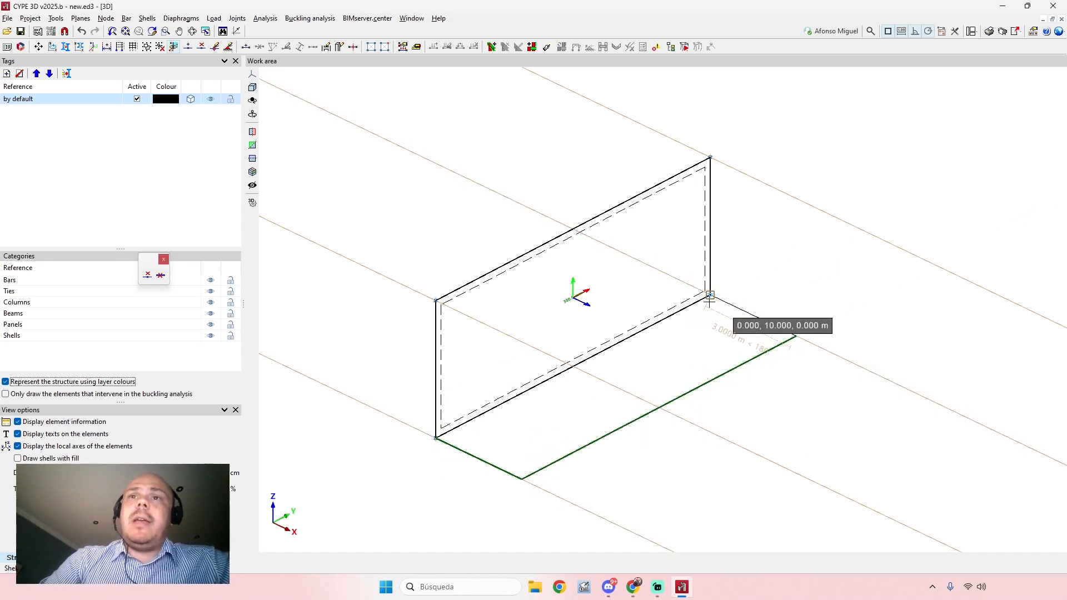
left_click(709, 303)
right_click(710, 306)
Step: Examine the local axes and thickness labels of the vertical and horizontal shells against the global axes
middle_click_drag(792, 408, 767, 405)
scroll(746, 409, "down", 1)
scroll(598, 267, "up", 1)
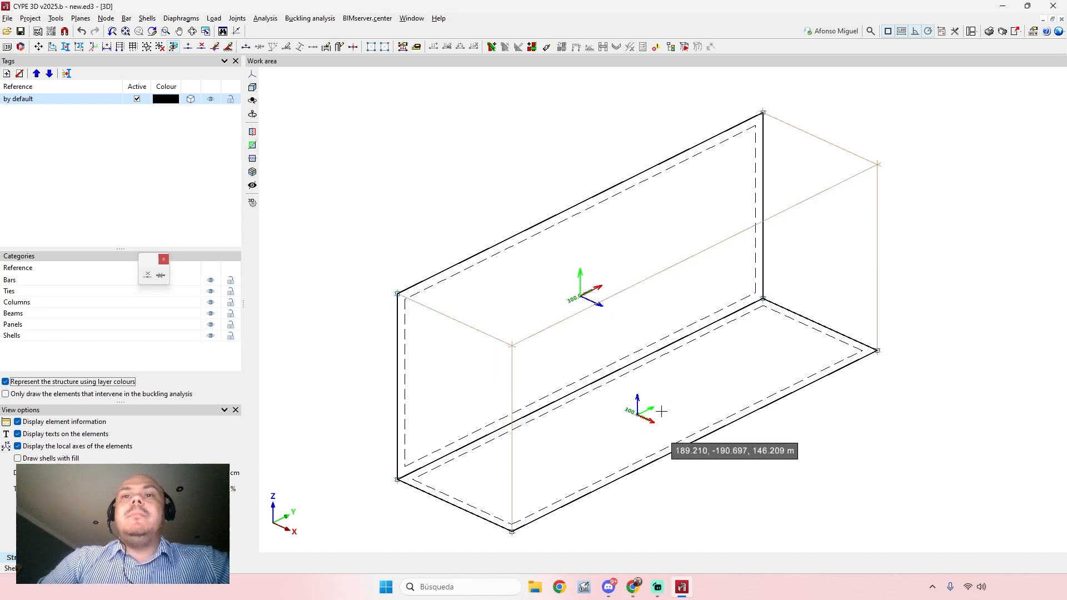
scroll(653, 414, "up", 1)
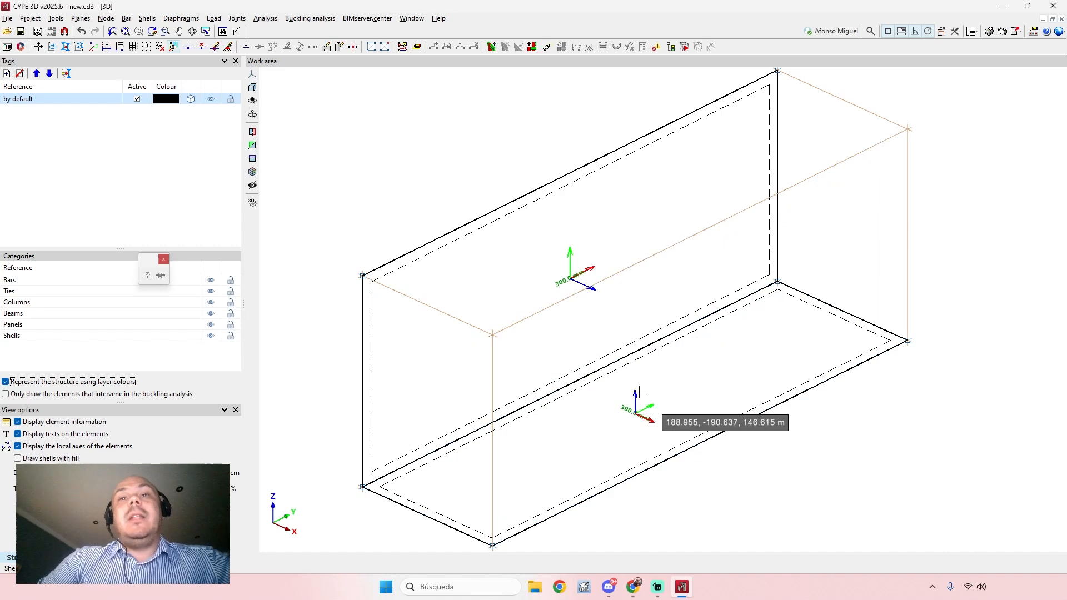
middle_click_drag(675, 362, 704, 356)
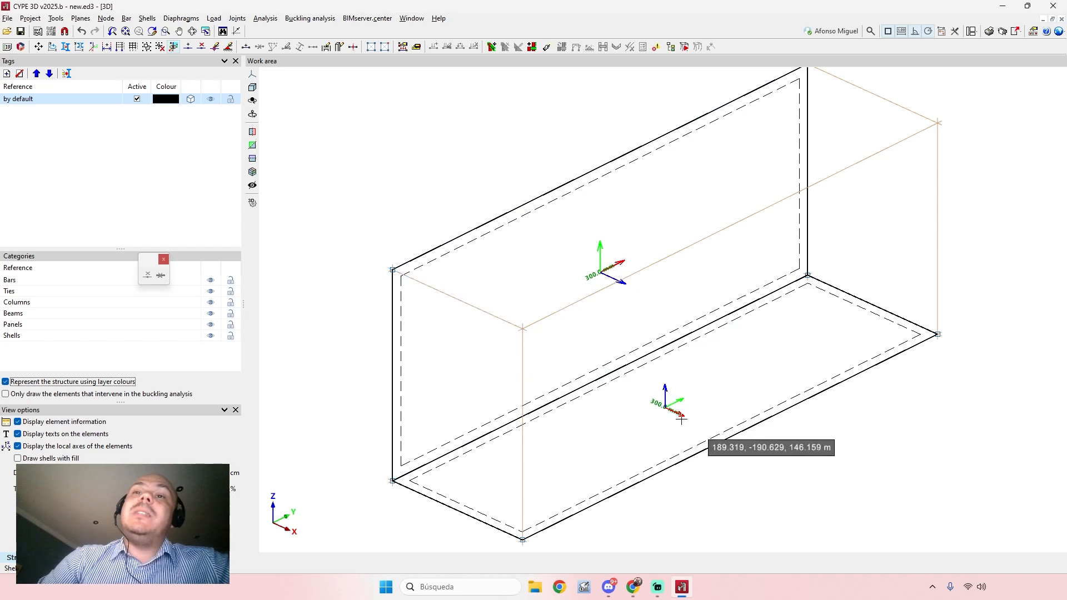
scroll(681, 420, "down", 5)
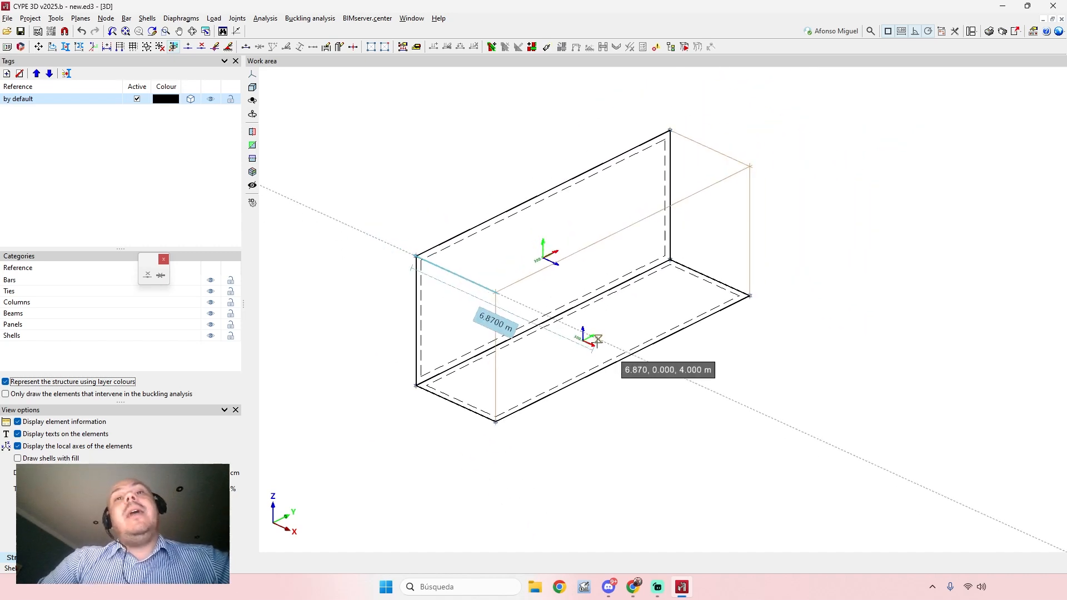
middle_click_drag(598, 339, 530, 357)
scroll(489, 300, "up", 3)
scroll(505, 250, "up", 1)
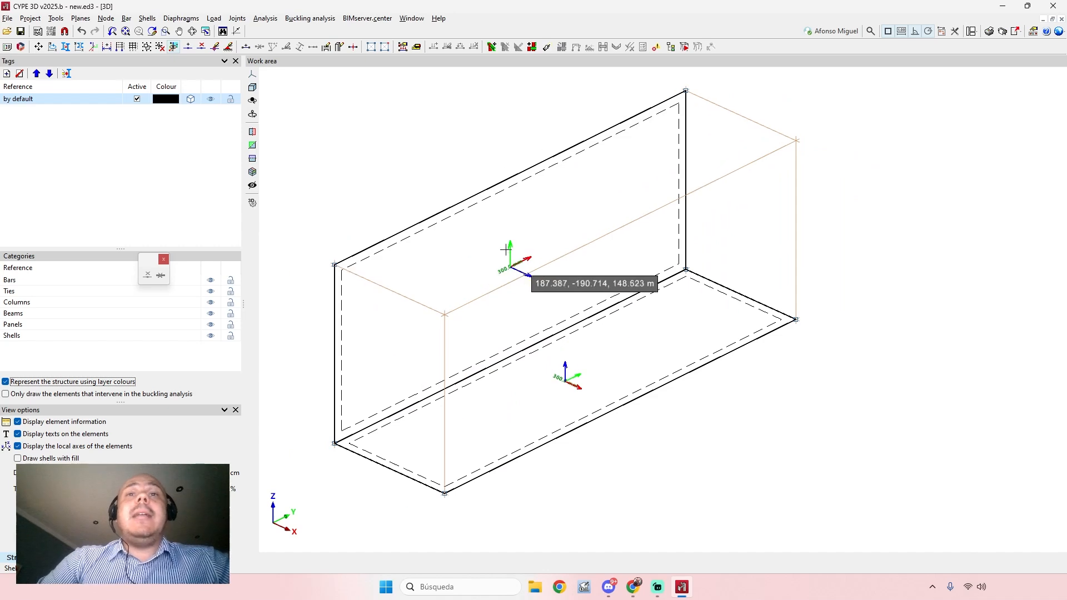
middle_click_drag(476, 322, 498, 343)
scroll(536, 278, "up", 2)
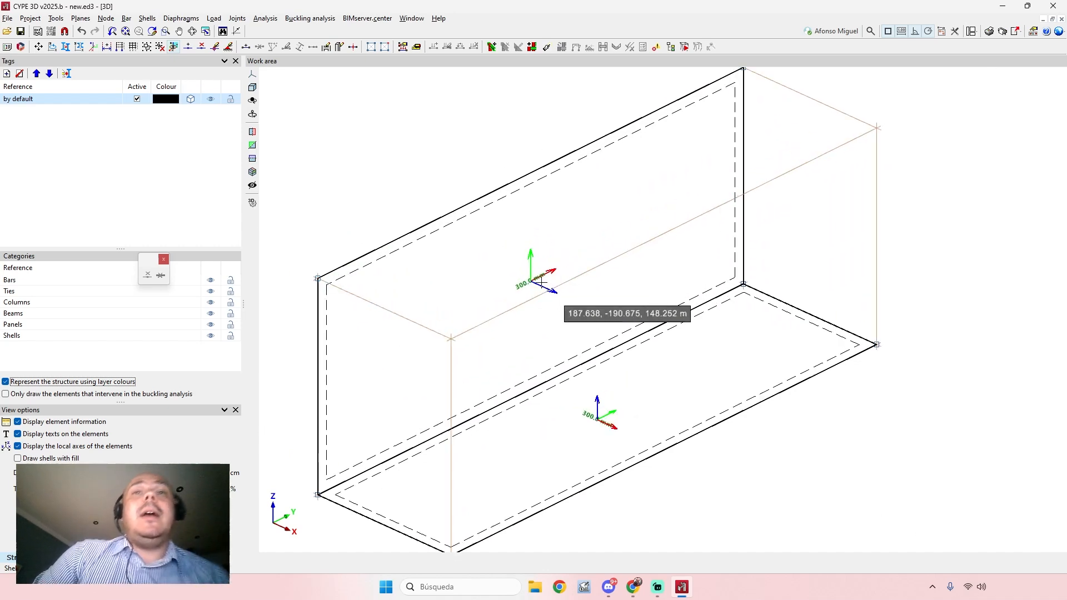
scroll(528, 286, "down", 2)
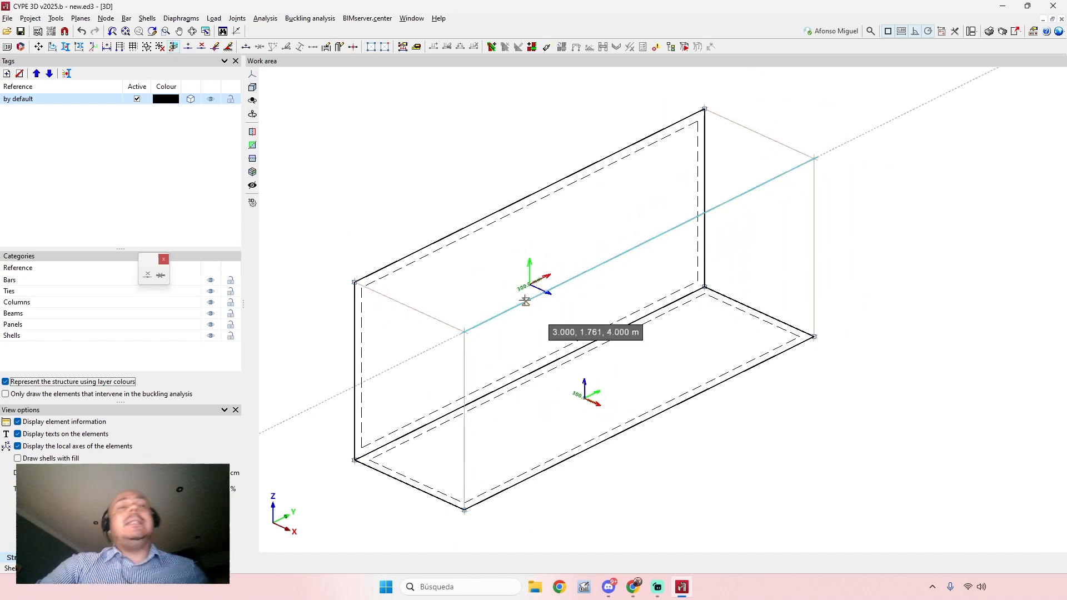
scroll(527, 286, "up", 1)
middle_click_drag(525, 294, 562, 276)
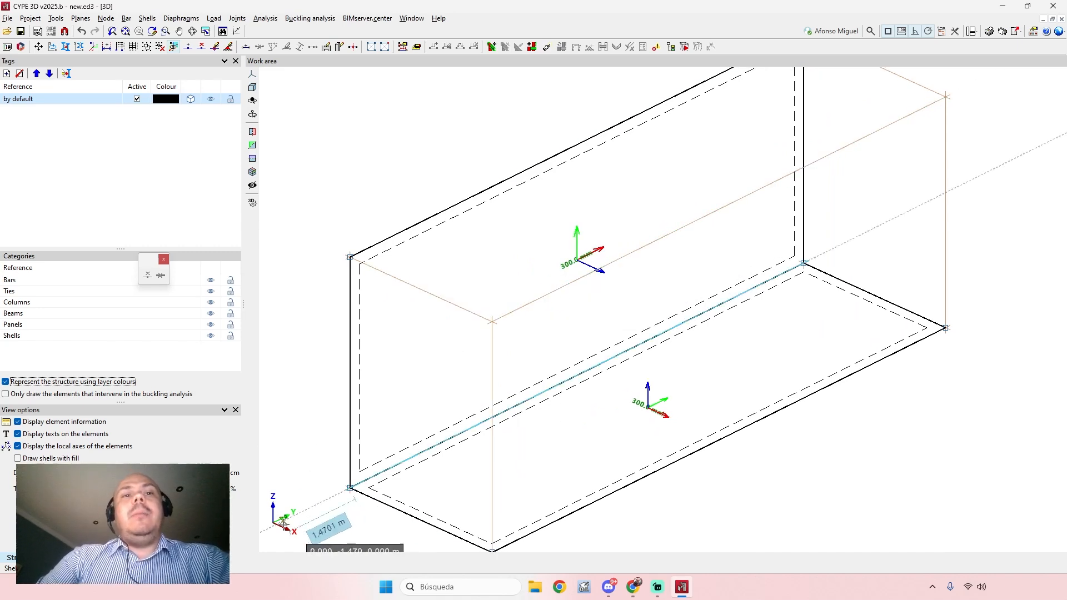
scroll(522, 450, "down", 3)
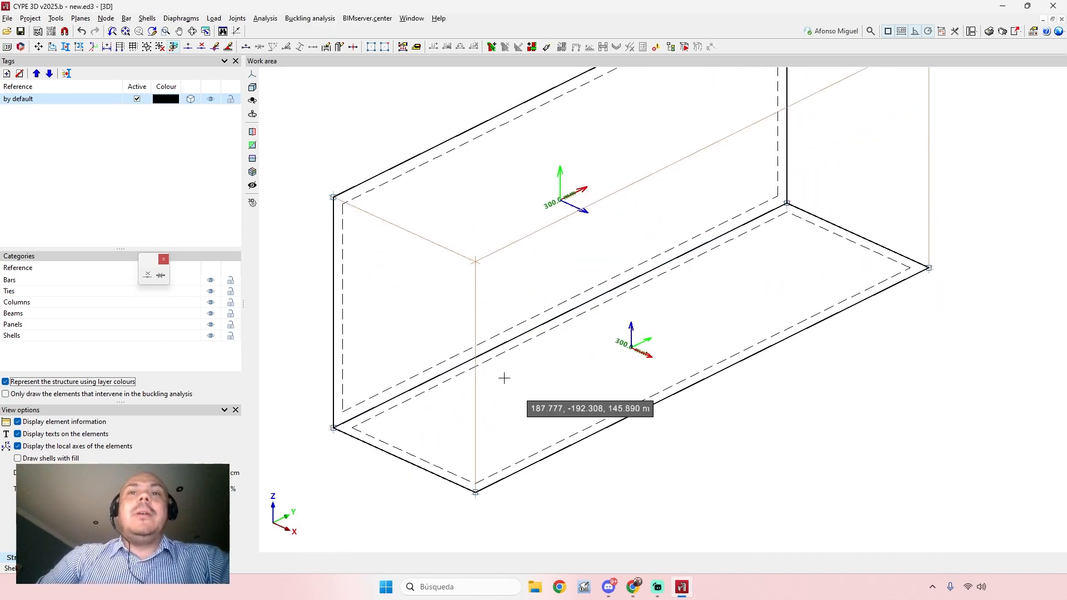
middle_click_drag(605, 413, 593, 419)
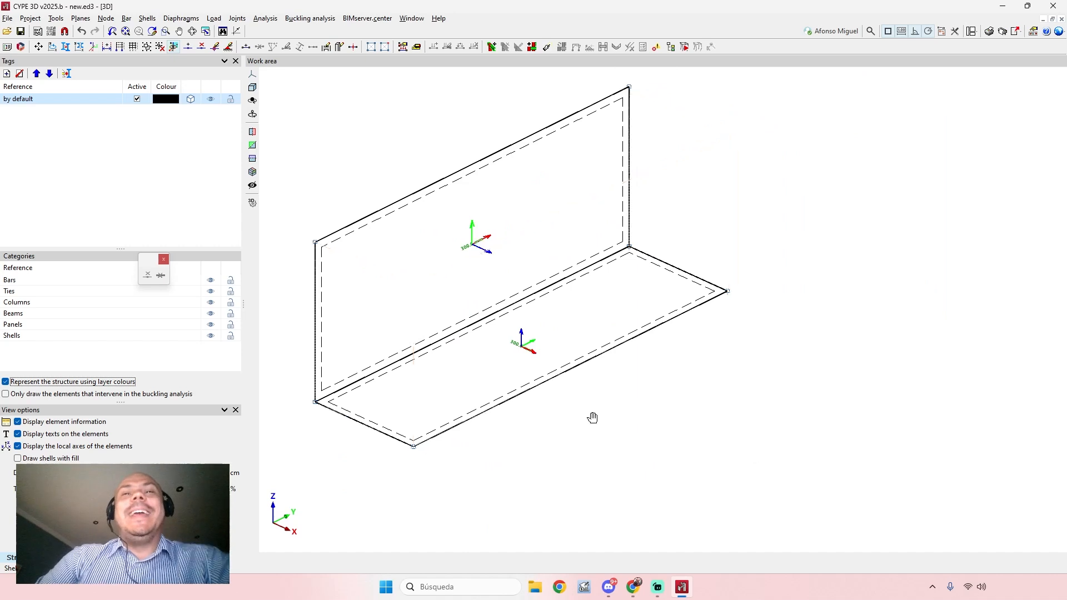
Step: Sketch a triangular shell in the vertical plane below the existing shells, with a horizontal base about 3.95 m long and an upright edge
key("Return")
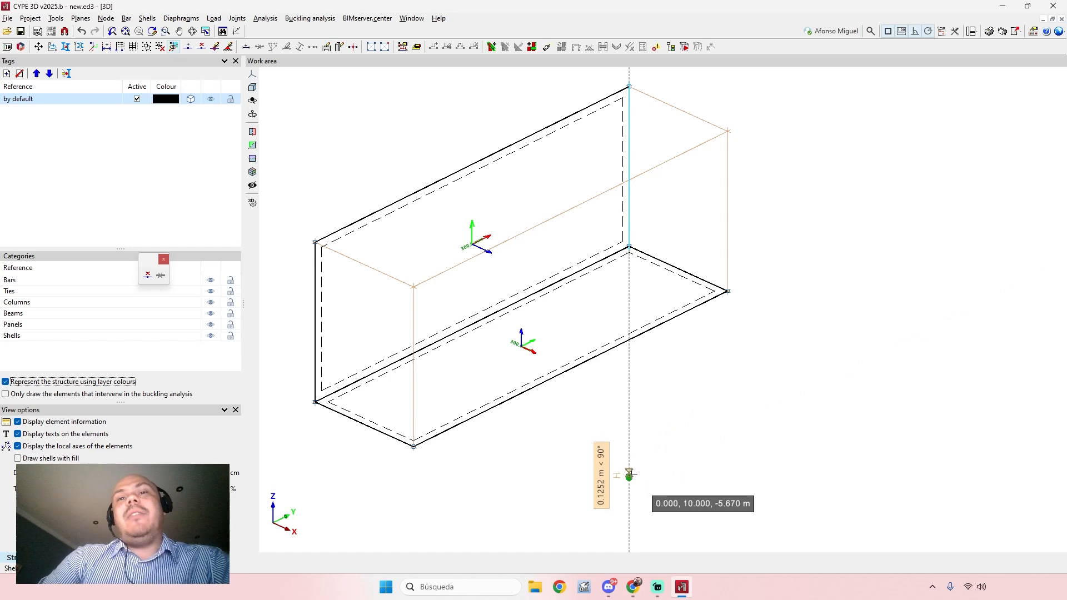
key("Tab")
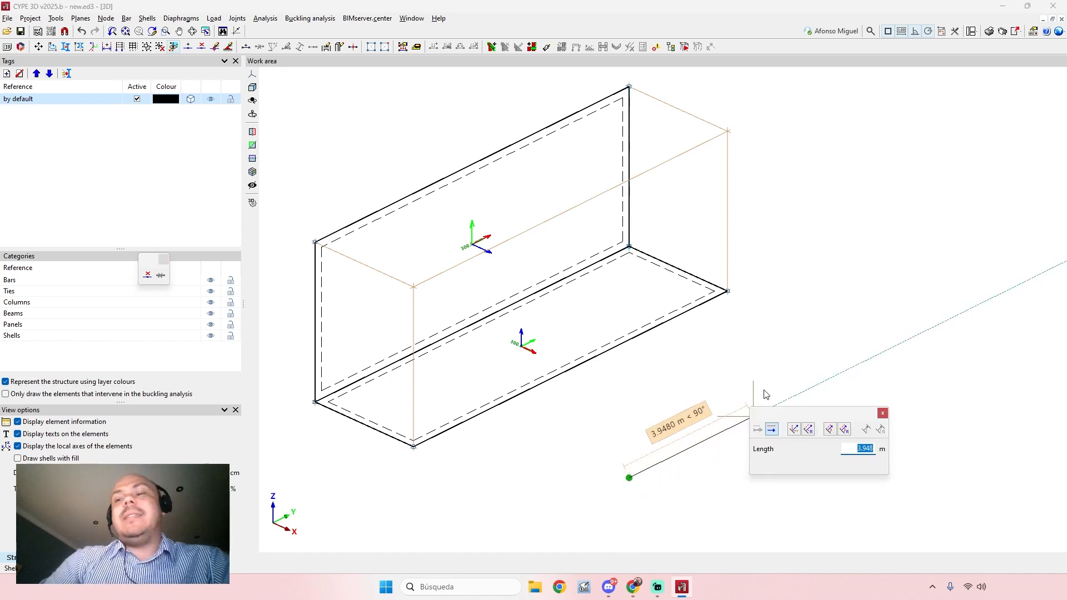
key("Return")
key("Tab")
key("Return")
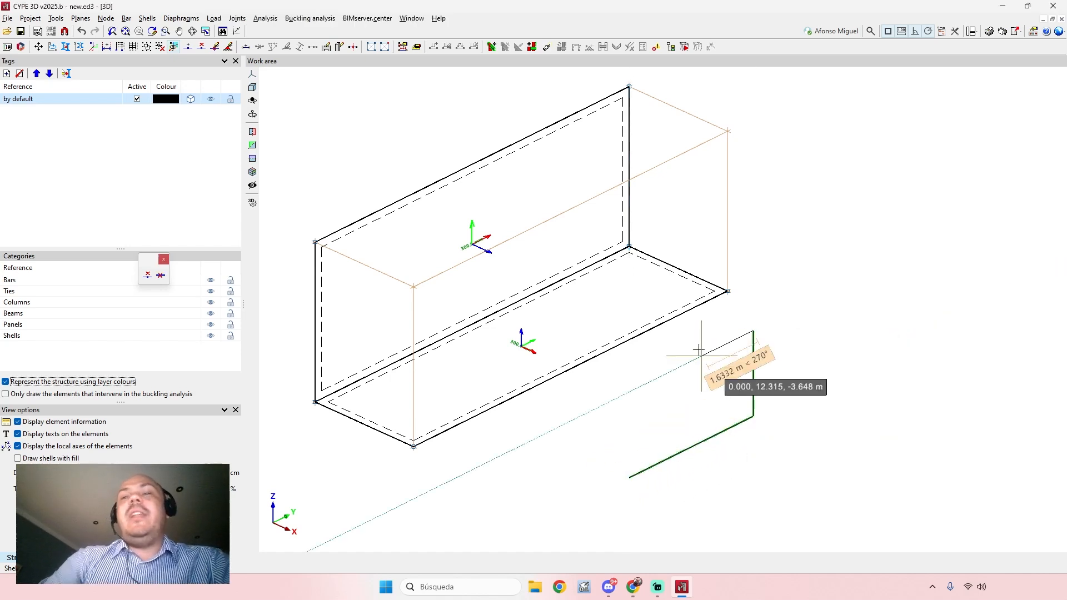
scroll(707, 516, "up", 5)
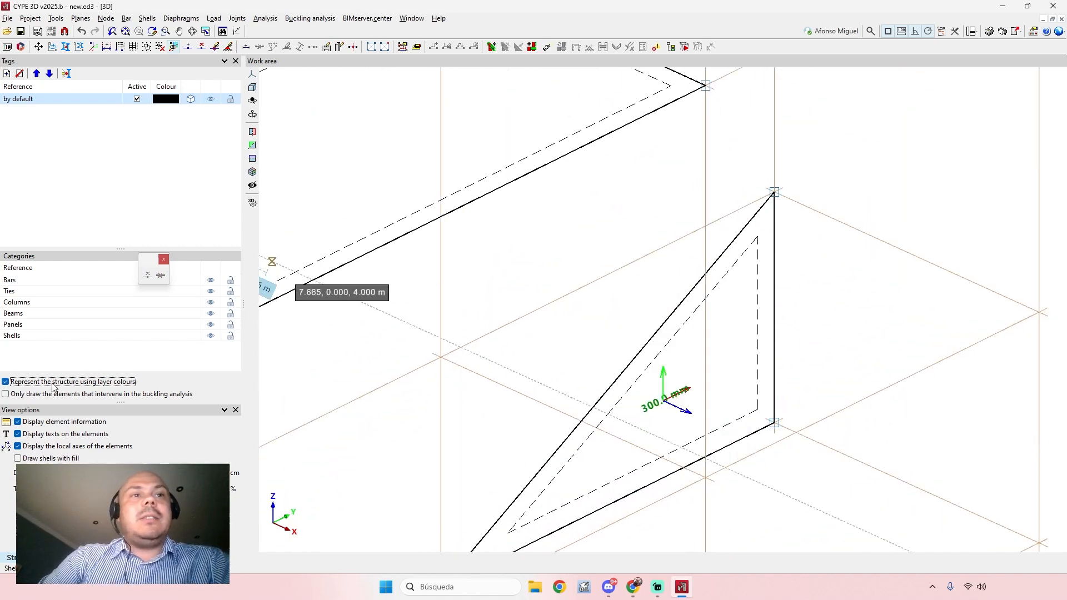
Step: Turn off the display of element information and leave the shell command without defining another shell
left_click(51, 423)
scroll(810, 439, "up", 2)
scroll(643, 380, "up", 1)
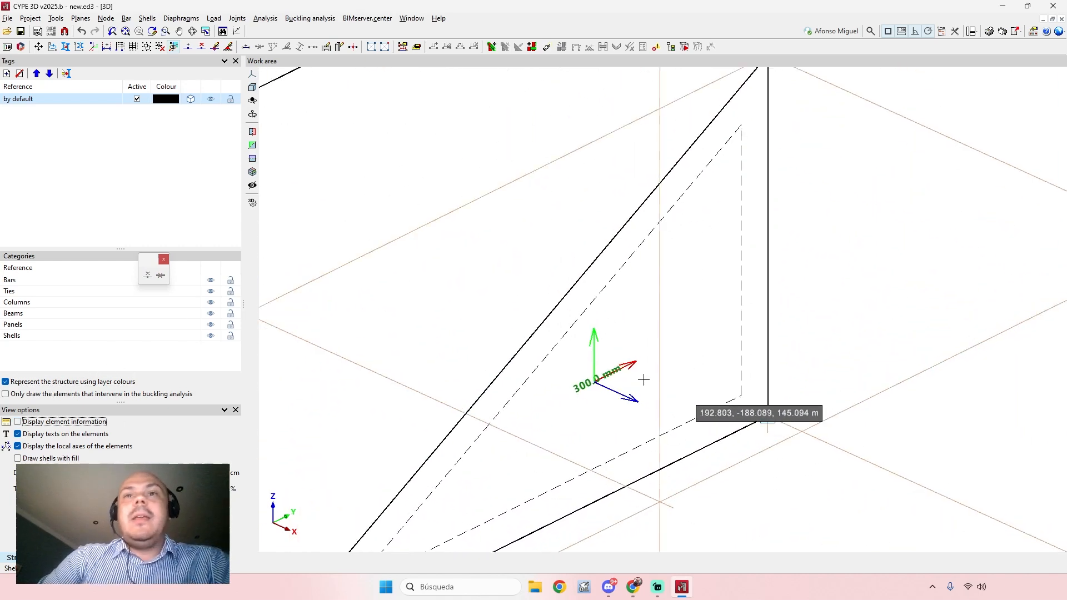
scroll(615, 364, "down", 3)
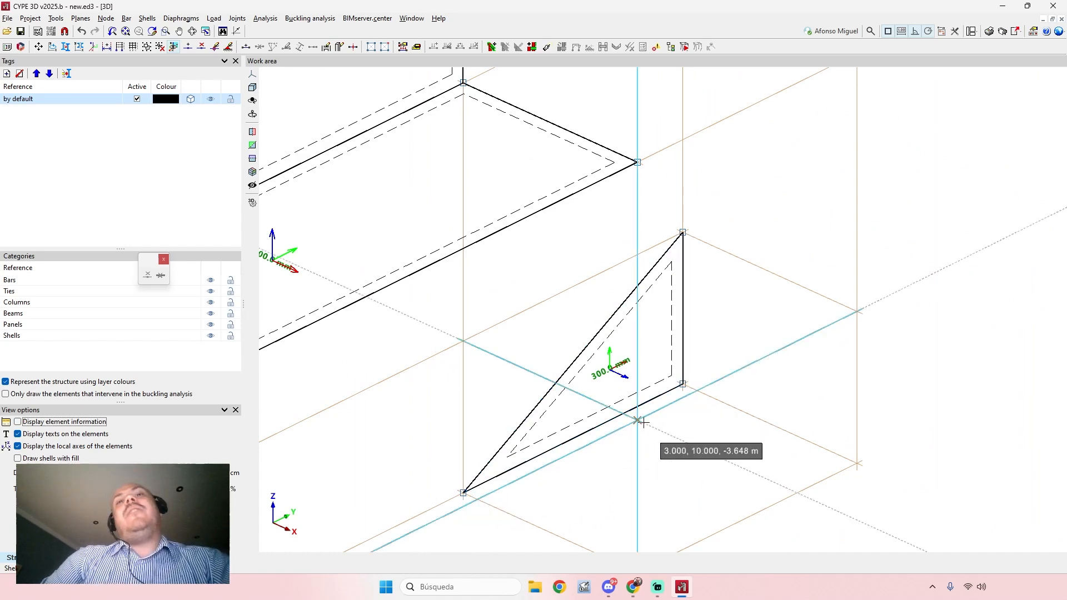
scroll(695, 384, "down", 4)
middle_click_drag(681, 403, 705, 400)
scroll(666, 440, "up", 2)
scroll(588, 489, "down", 3)
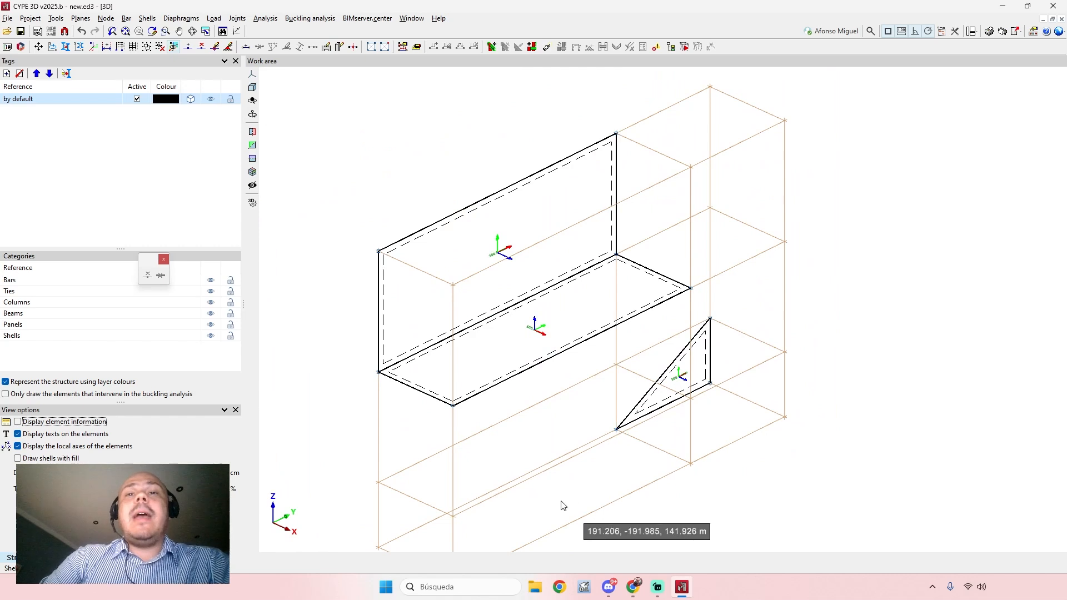
left_click(669, 407)
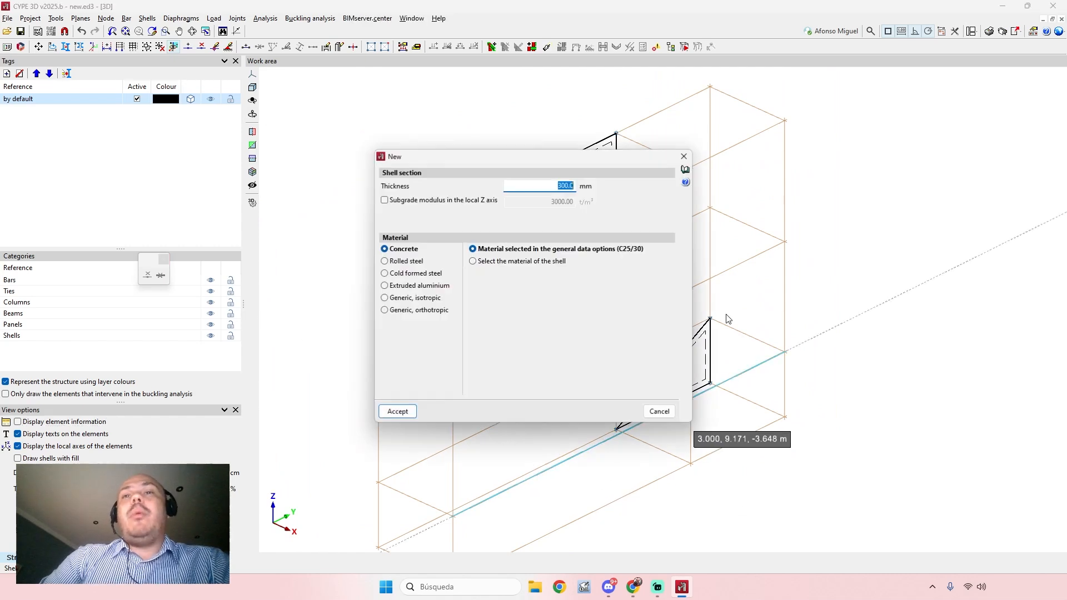
left_click(660, 411)
Step: Examine the triangular shell's outline and local axes alongside the two rectangular shells
scroll(667, 411, "up", 2)
scroll(666, 433, "up", 1)
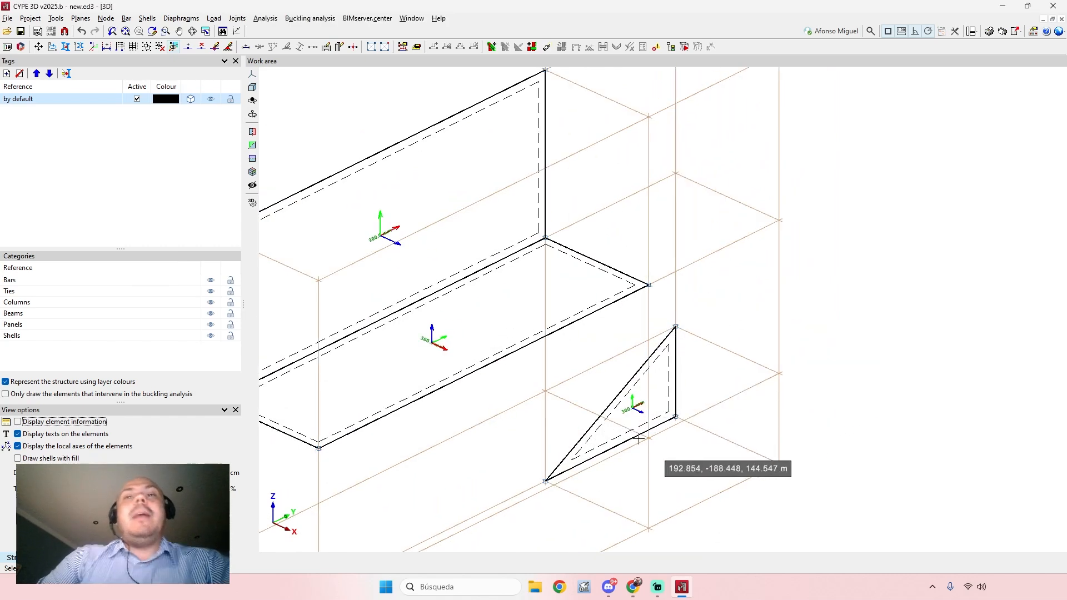
scroll(630, 411, "up", 2)
scroll(638, 402, "down", 4)
middle_click_drag(638, 402, 681, 384)
scroll(681, 383, "down", 1)
mouse_move(664, 433)
middle_mouse_down()
mouse_move(645, 447)
mouse_move(661, 422)
middle_mouse_up()
scroll(622, 440, "up", 2)
scroll(661, 423, "down", 2)
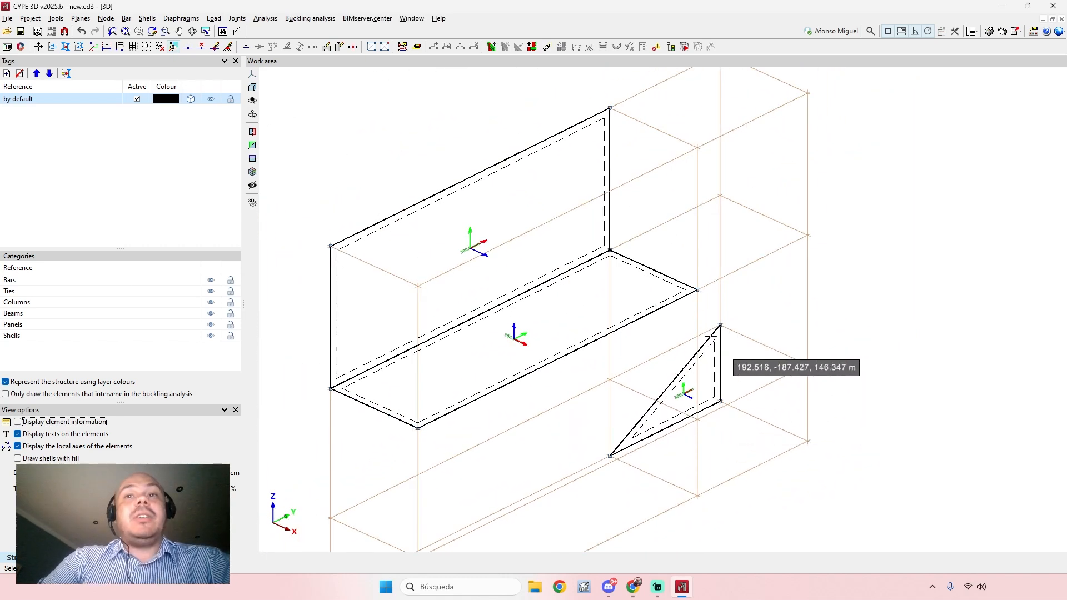
Step: Delete the triangular shell below the two rectangular shells
left_click(147, 18)
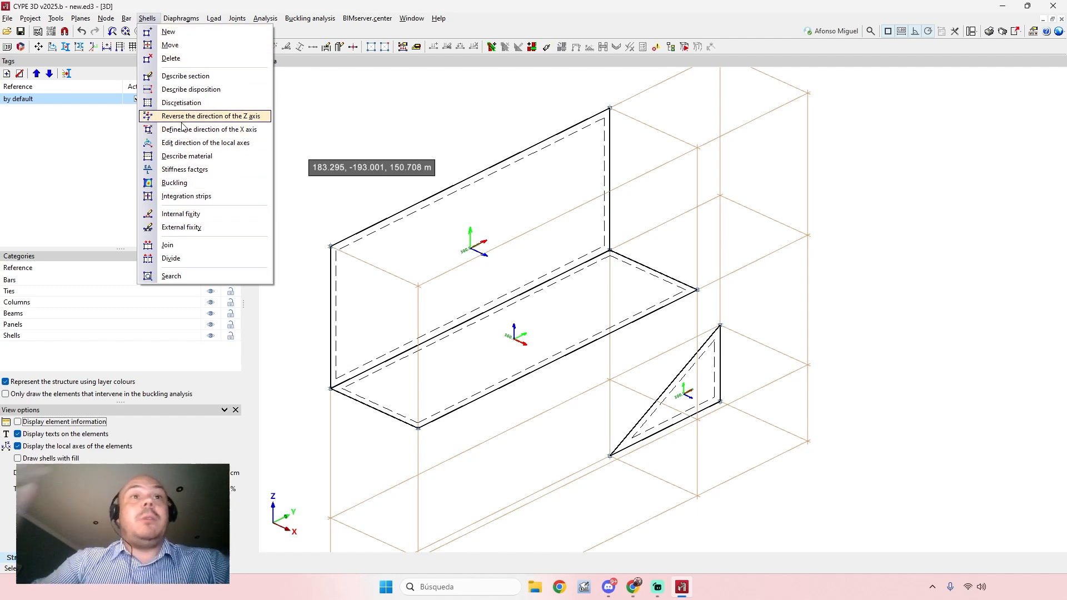
left_click(171, 59)
left_click(712, 377)
right_click(712, 378)
middle_click_drag(711, 396, 824, 384)
scroll(792, 416, "down", 3)
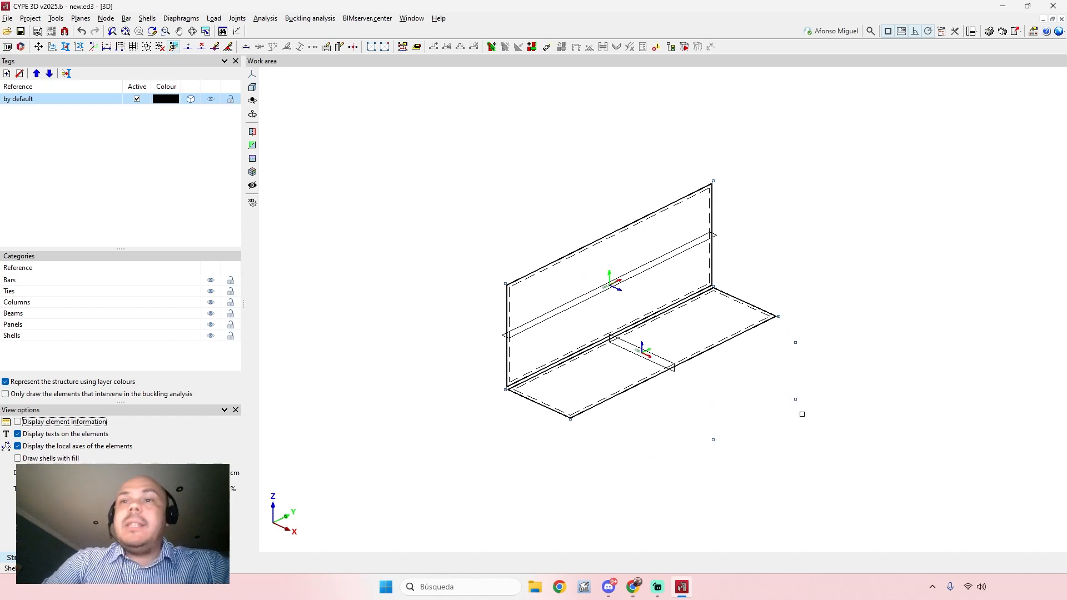
Step: Delete the three leftover nodes of the removed triangular shell
left_click(103, 19)
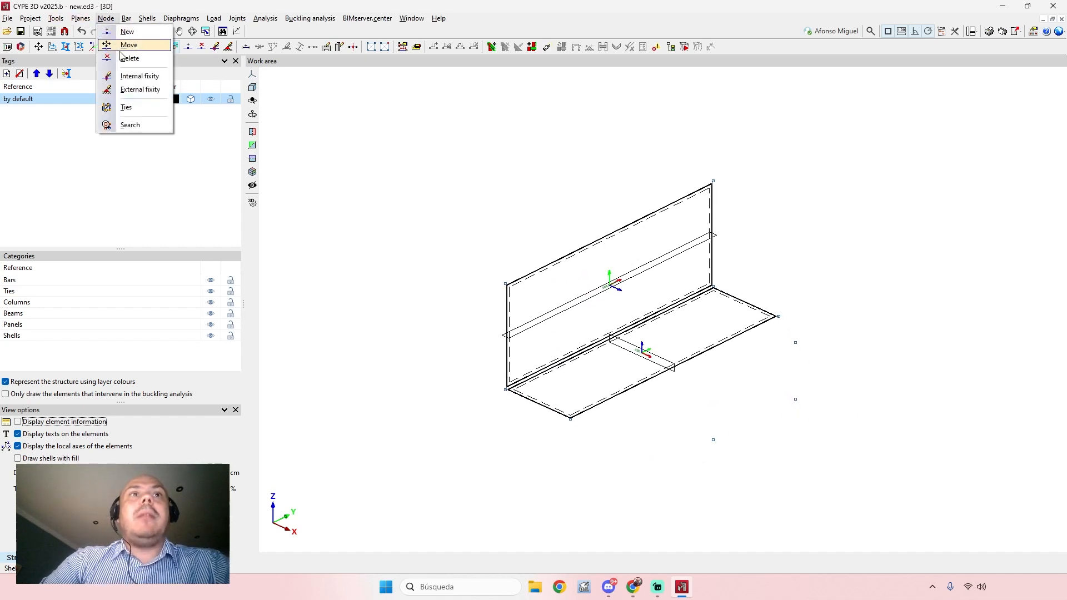
left_click(129, 58)
left_click_drag(833, 434, 787, 337)
right_click(791, 345)
middle_click_drag(697, 397, 740, 448)
scroll(674, 418, "up", 2)
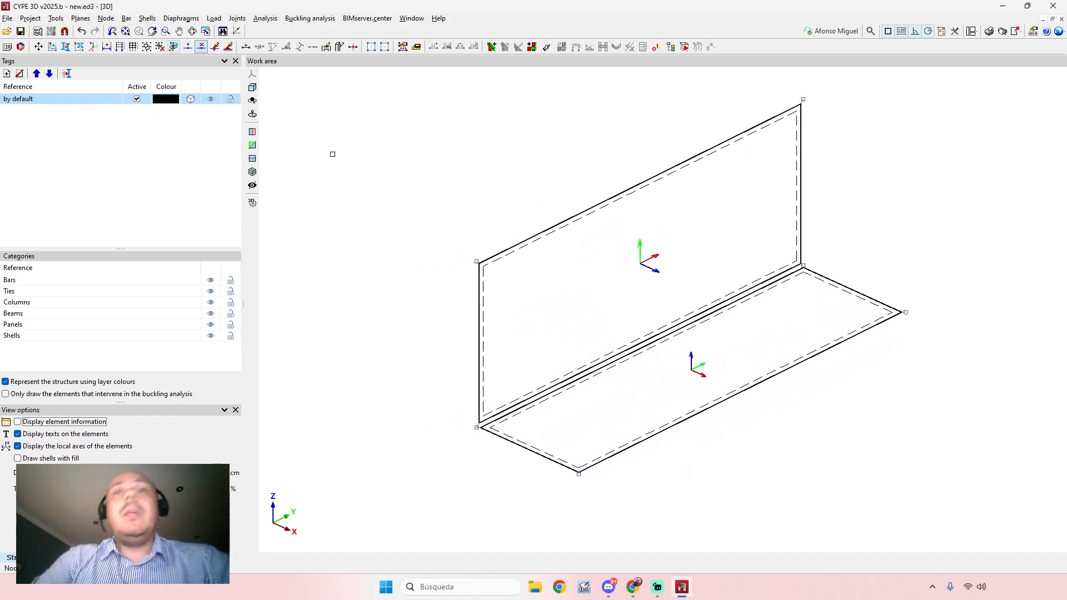
Step: Define the vertical shell's local X axis in turn by its left upright, base, right upright and top edges
left_click(147, 18)
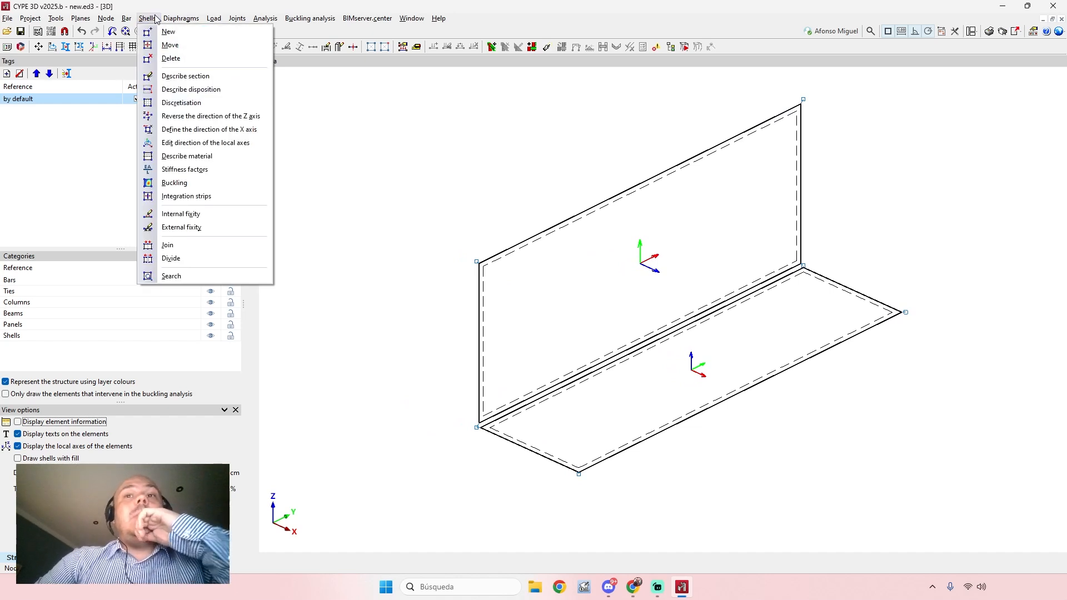
mouse_move(181, 18)
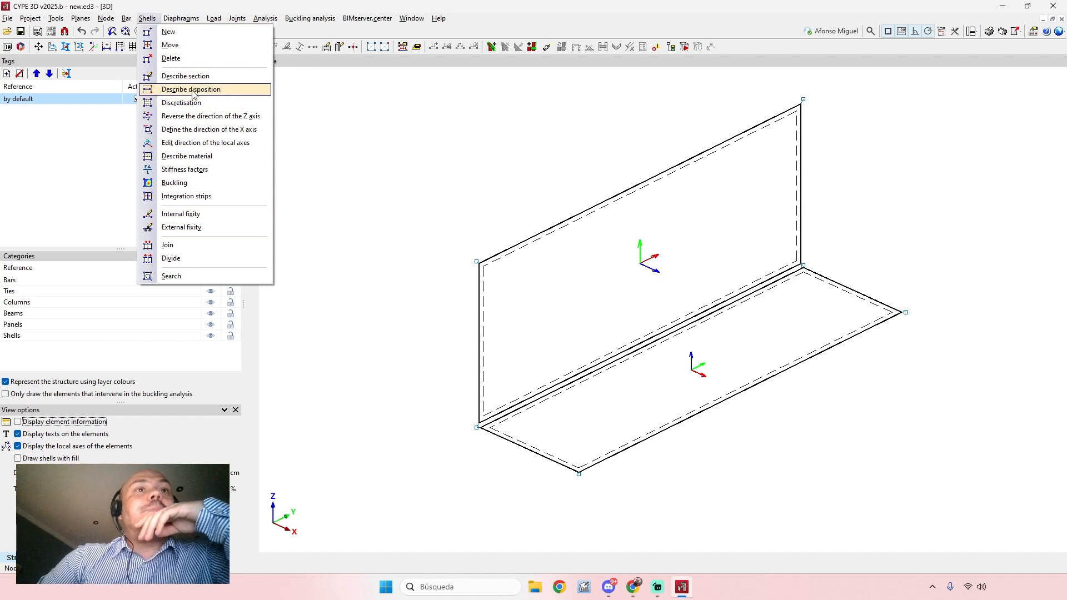
left_click(185, 130)
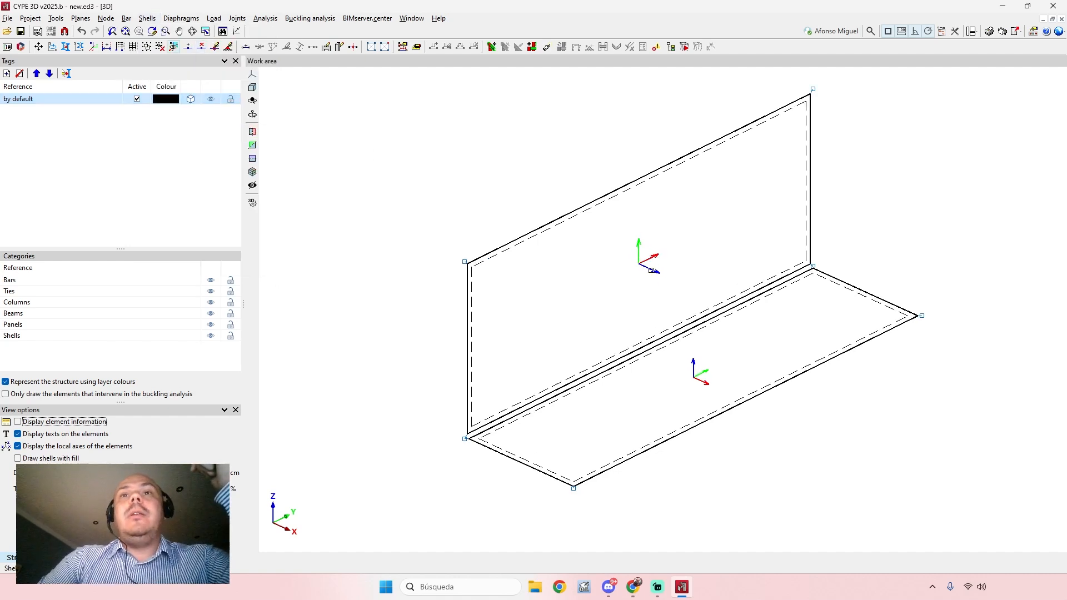
left_click(467, 302)
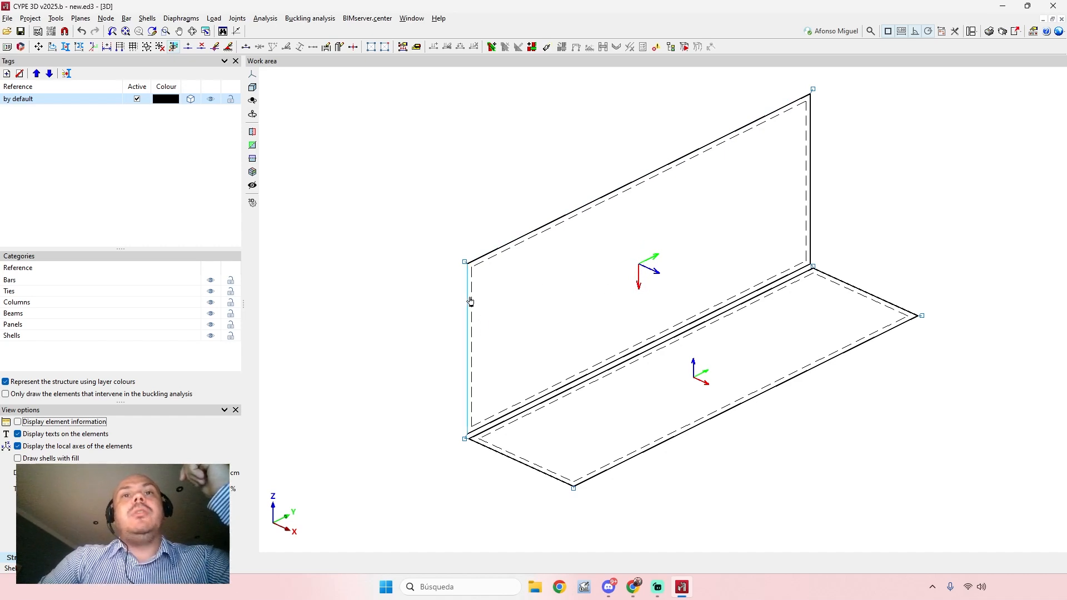
left_click(622, 360)
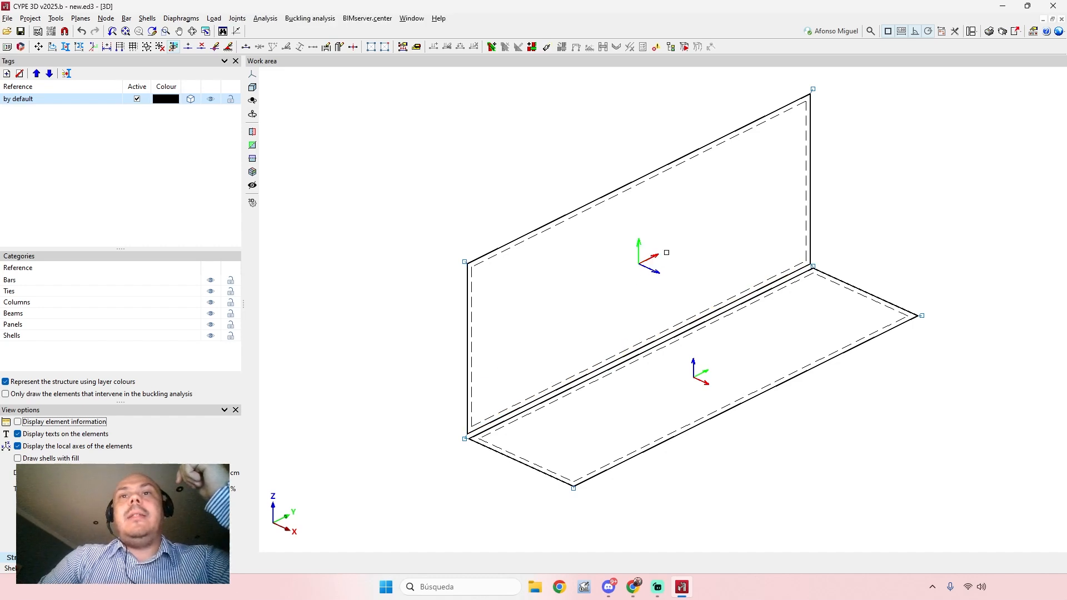
left_click(809, 216)
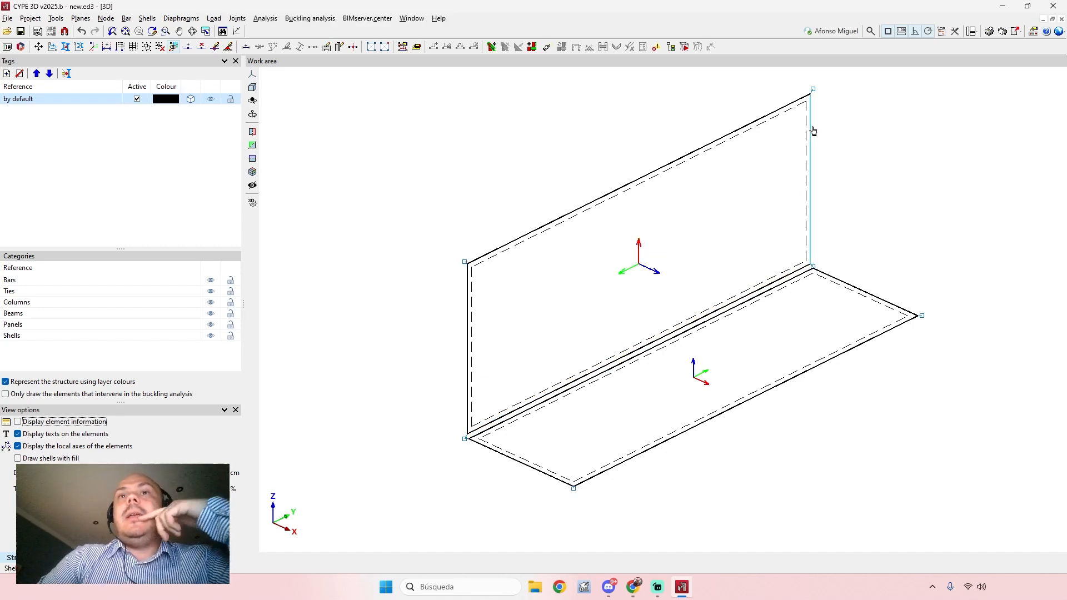
left_click(695, 151)
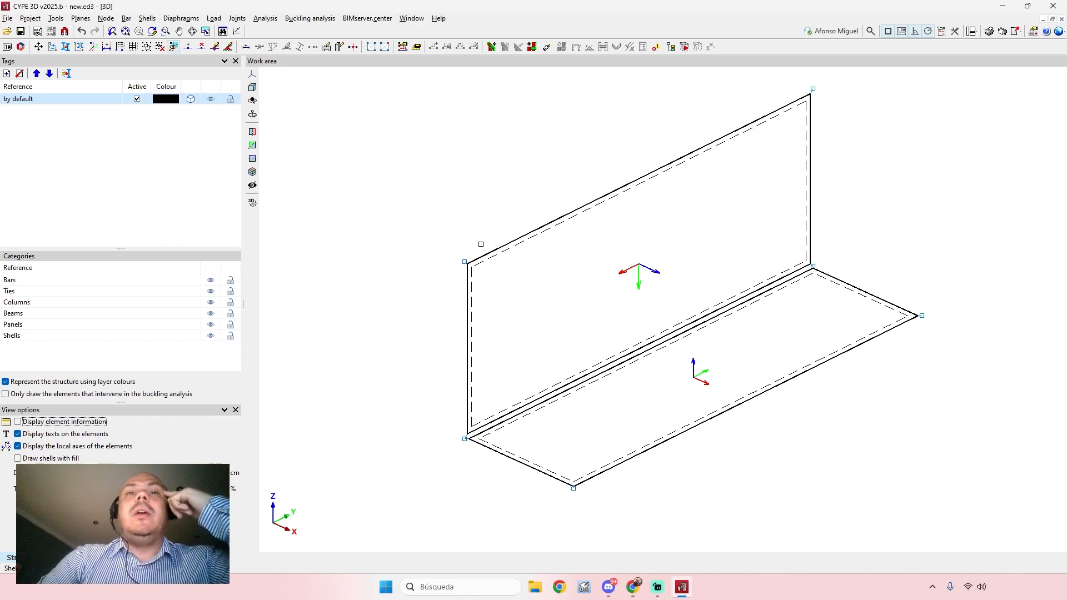
Step: Redefine the vertical shell's local X direction once more by each of its four edges, finishing with the top edge
middle_click_drag(577, 287, 531, 300)
scroll(532, 301, "up", 3)
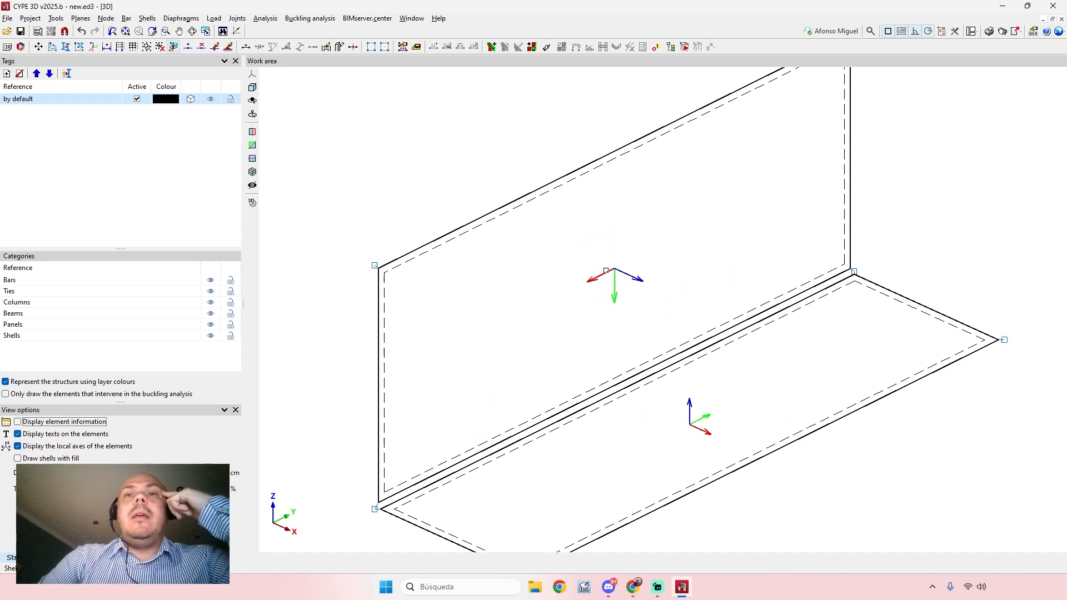
scroll(600, 269, "down", 2)
left_click(420, 336)
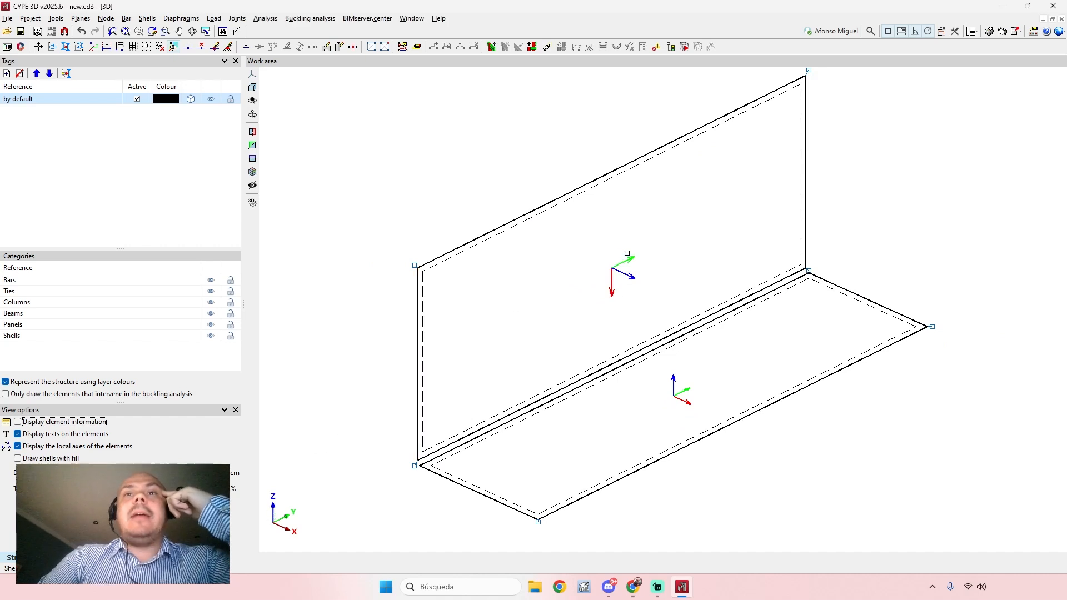
left_click(643, 349)
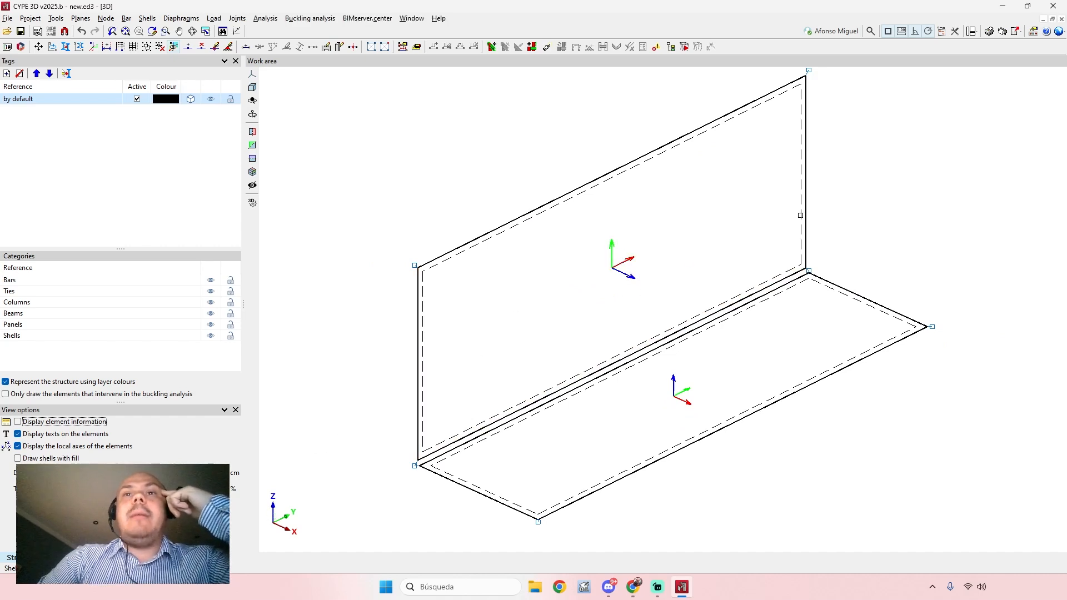
left_click(803, 192)
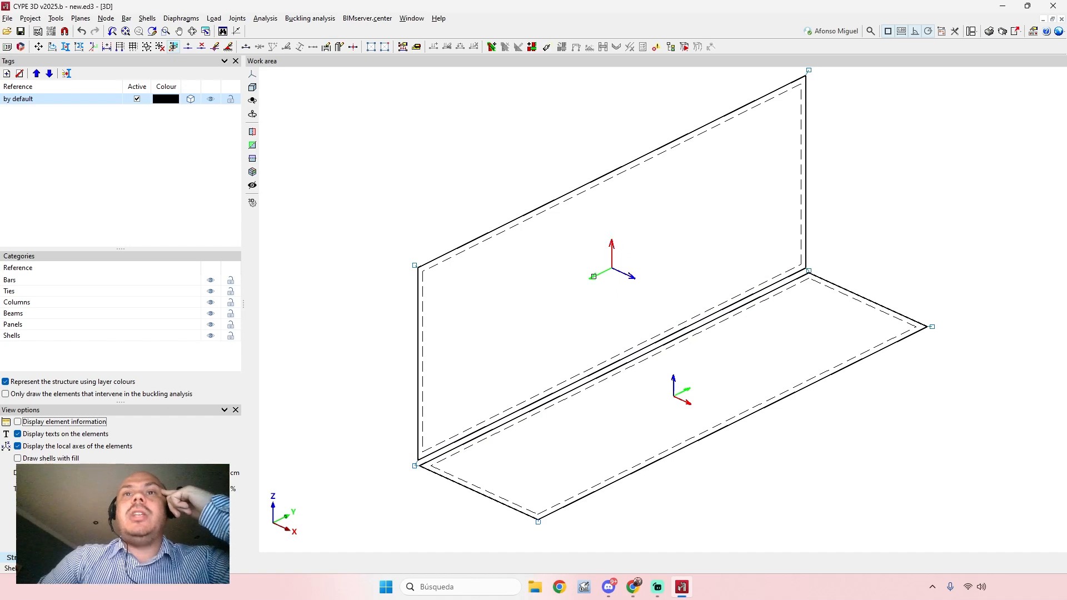
left_click(607, 183)
left_click(603, 289)
middle_click_drag(625, 263, 607, 257)
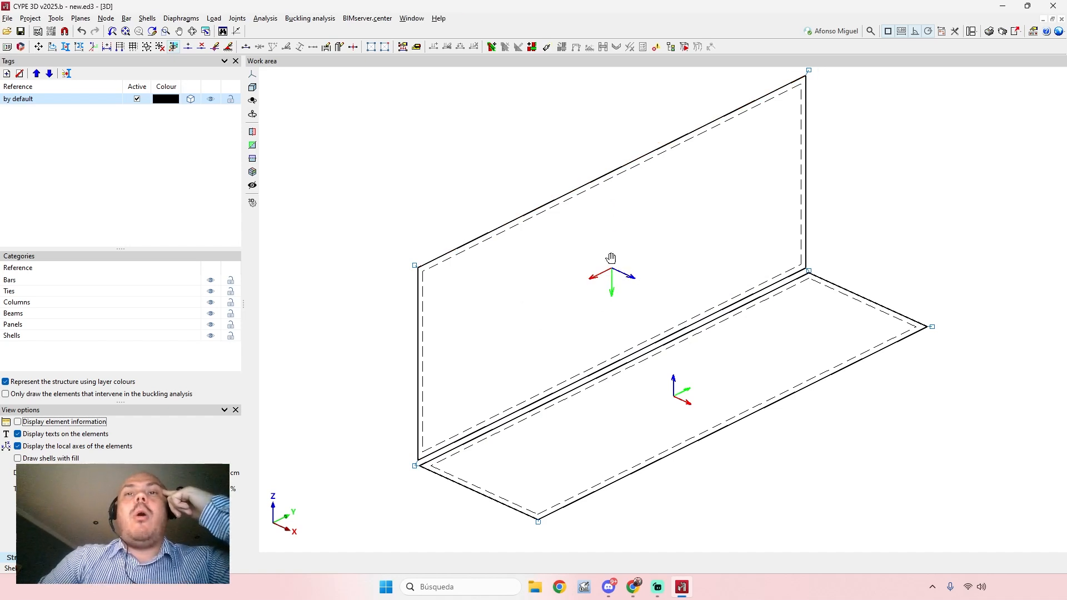
Step: Redirect the horizontal shell's local X axis by its edges, then restore both shells' X axes using the vertical shell's base and the horizontal shell's near short edge
left_click(733, 414)
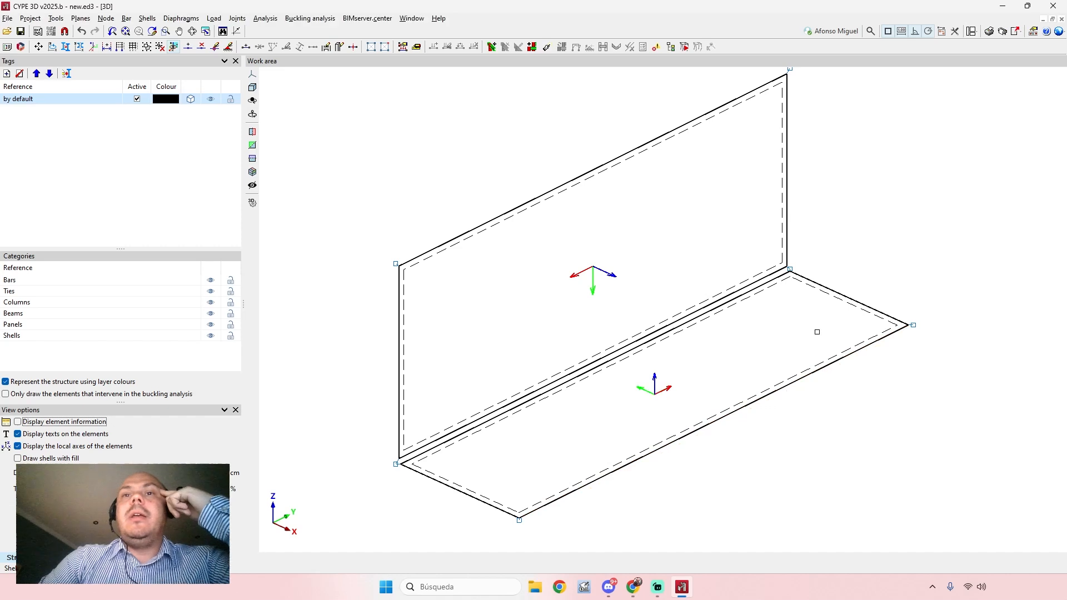
left_click(862, 303)
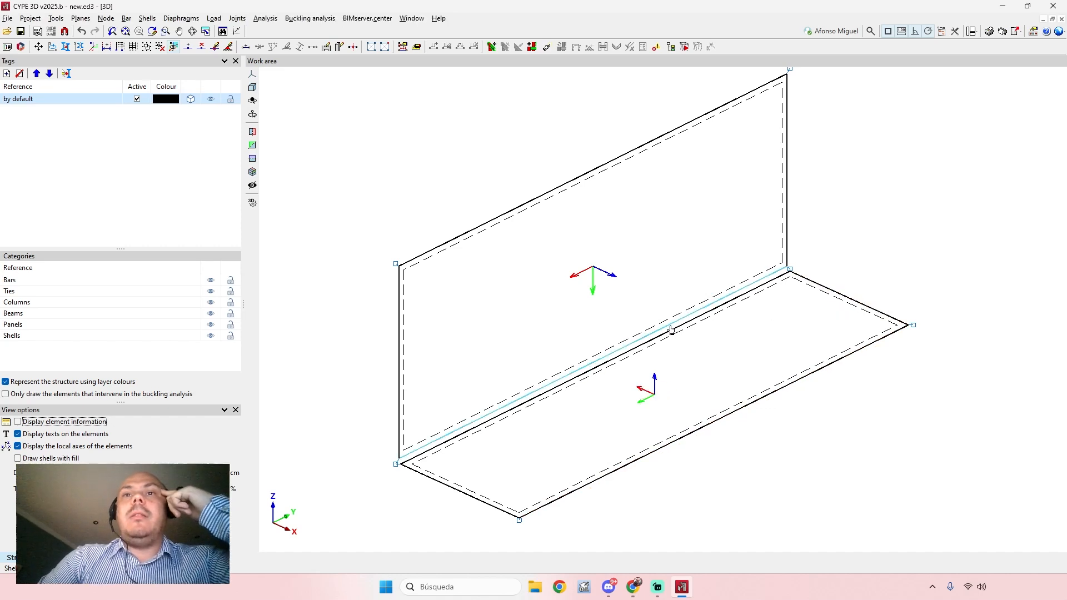
left_click(671, 329)
left_click(471, 499)
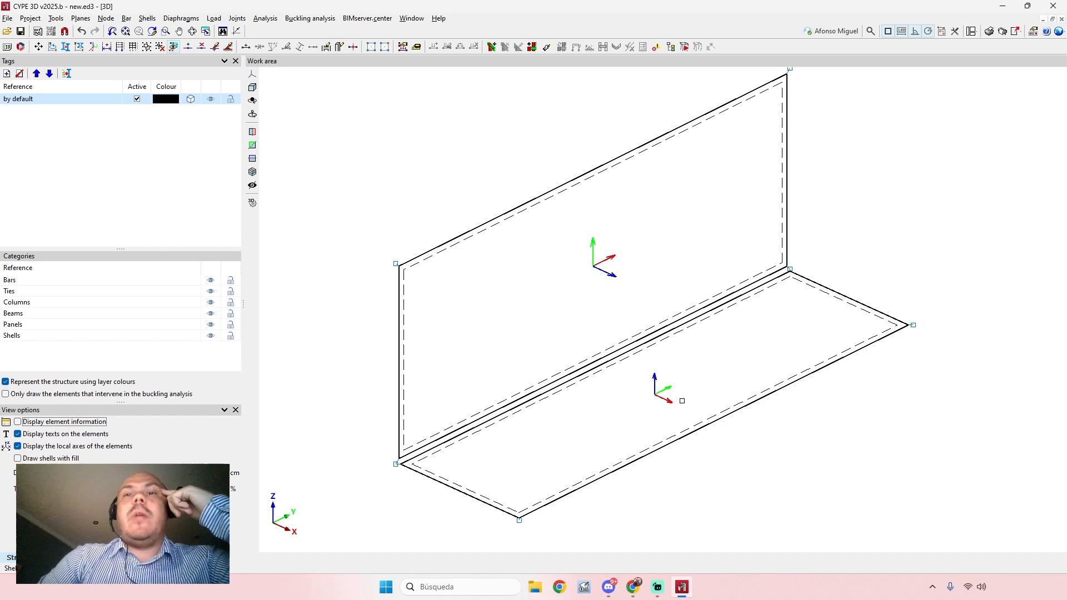
middle_click_drag(681, 401, 663, 393)
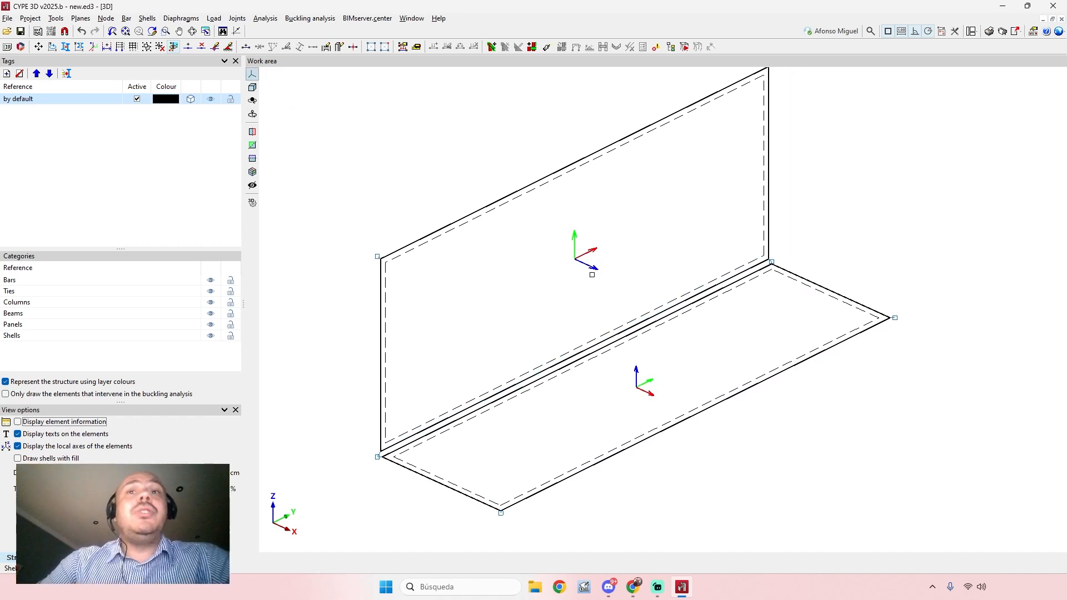
Step: Reverse the local Z axis of the vertical shell and of the horizontal shell, switching each back to its original direction
left_click(147, 18)
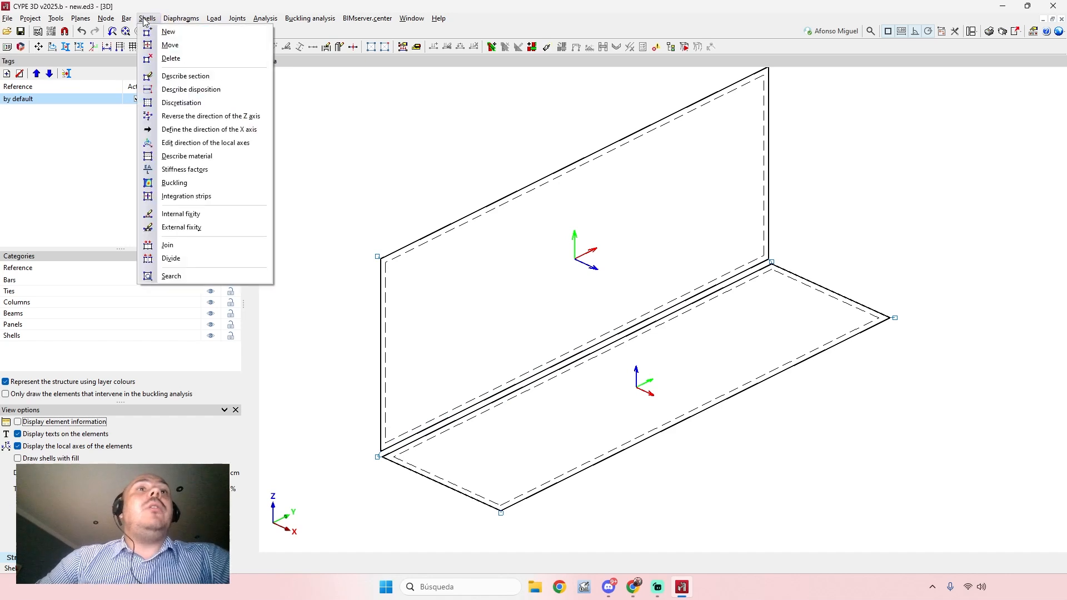
left_click(208, 116)
left_click(551, 268)
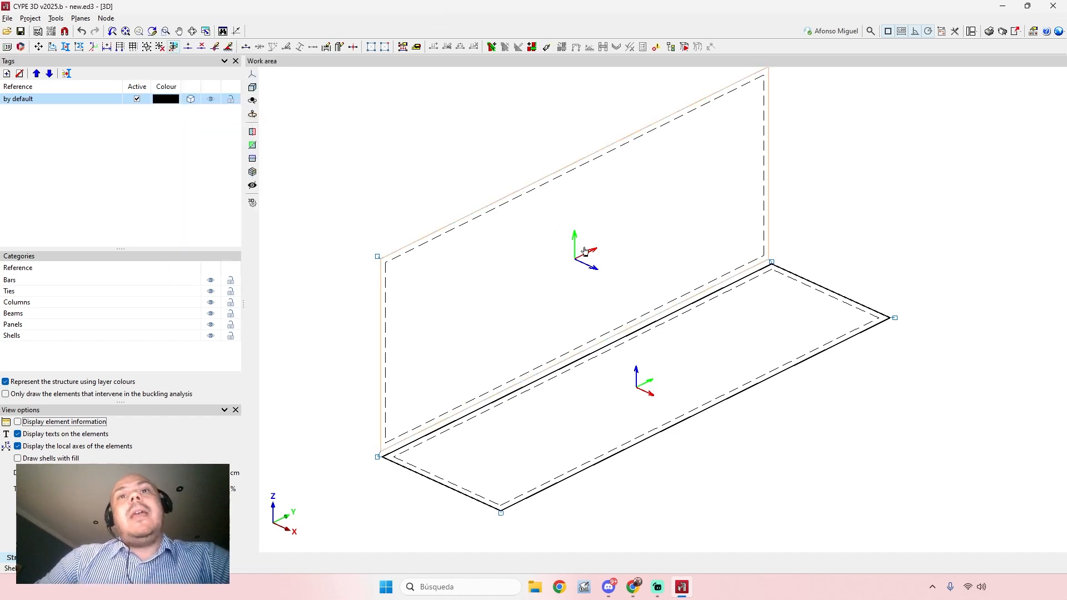
left_click(507, 280)
left_click(591, 395)
left_click(561, 400)
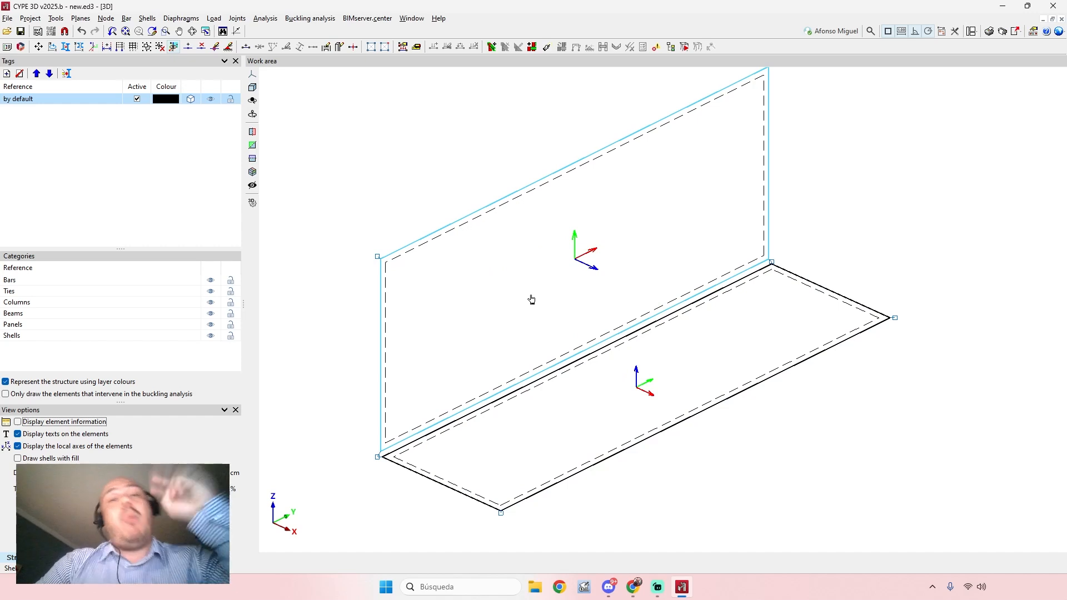
Step: Examine the local axes of the vertical and horizontal shells against the global axes from slightly different viewpoints
middle_click_drag(536, 291, 560, 289)
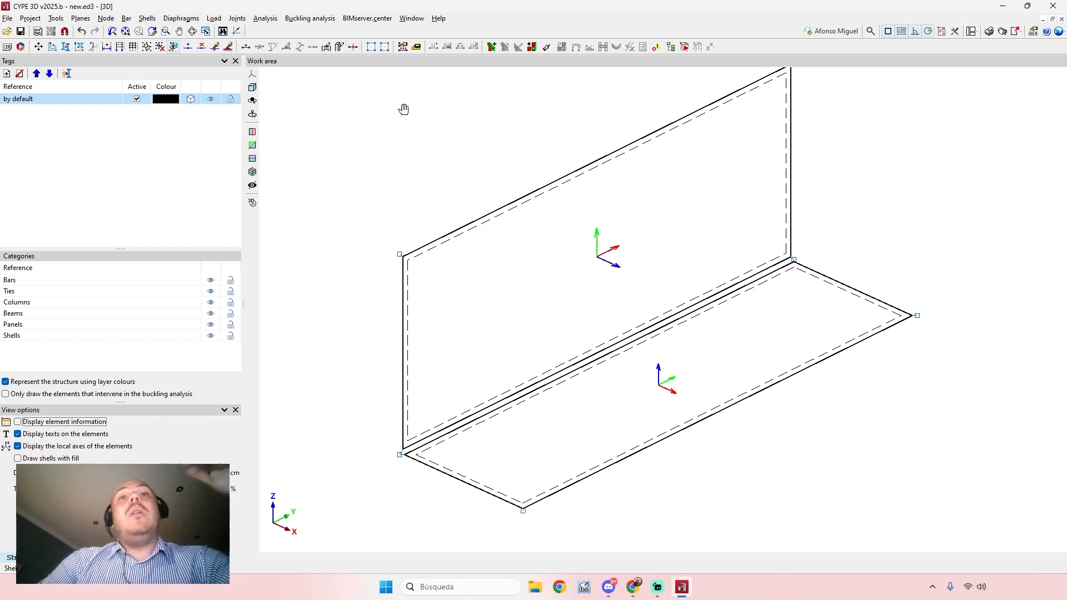
middle_click_drag(404, 109, 408, 125)
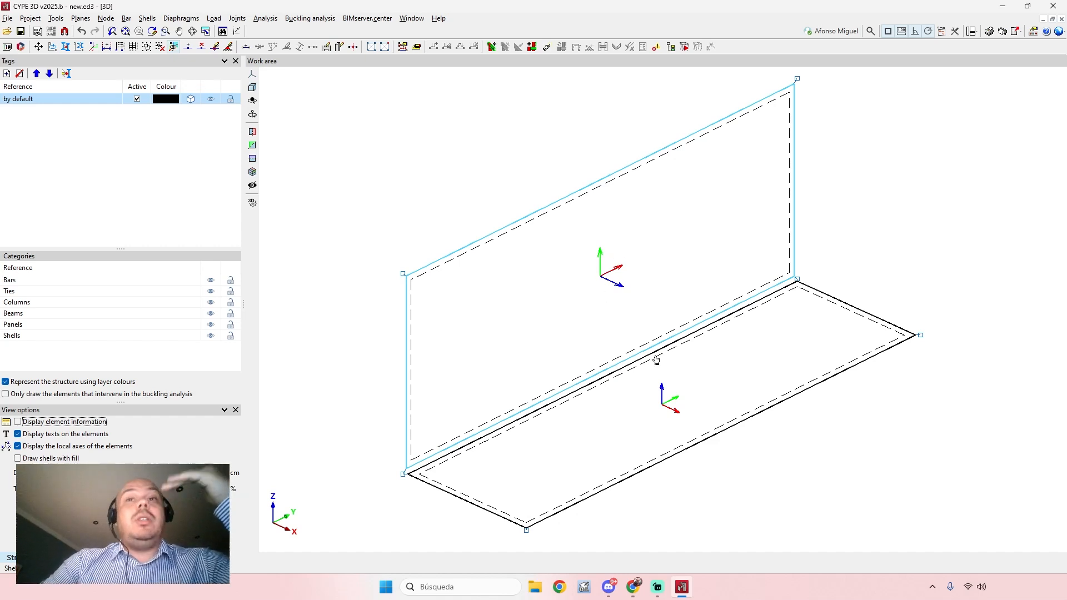
middle_click_drag(667, 361, 660, 364)
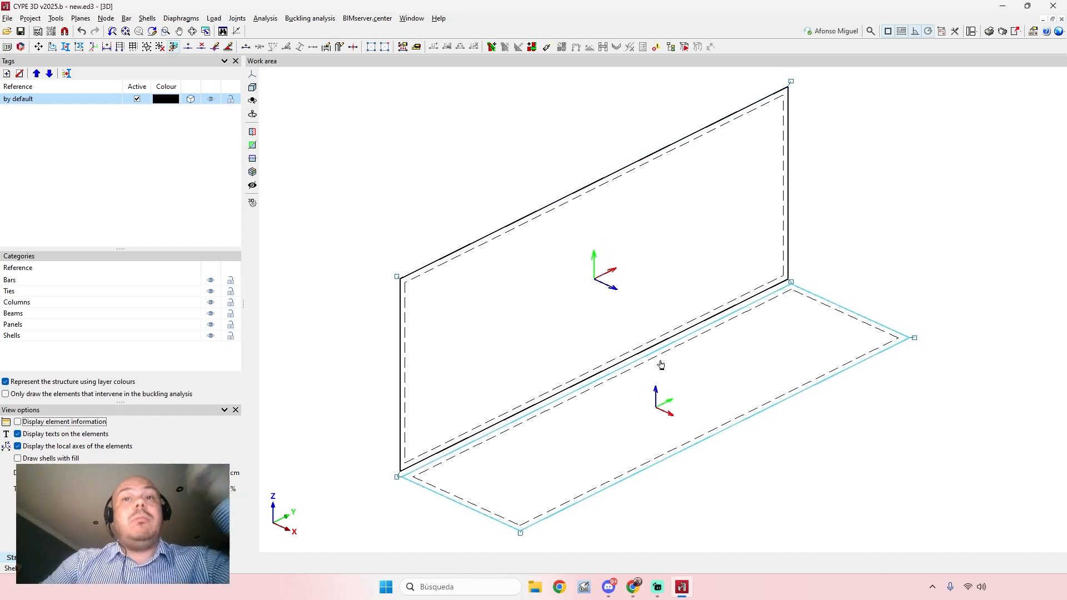
scroll(704, 399, "down", 5)
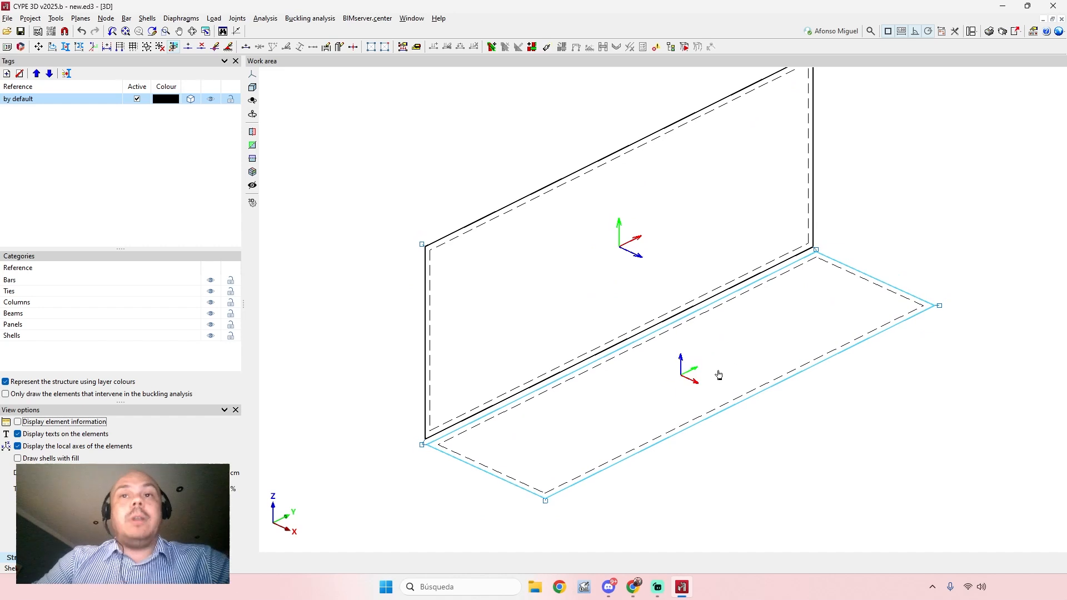
middle_click_drag(686, 378, 663, 362)
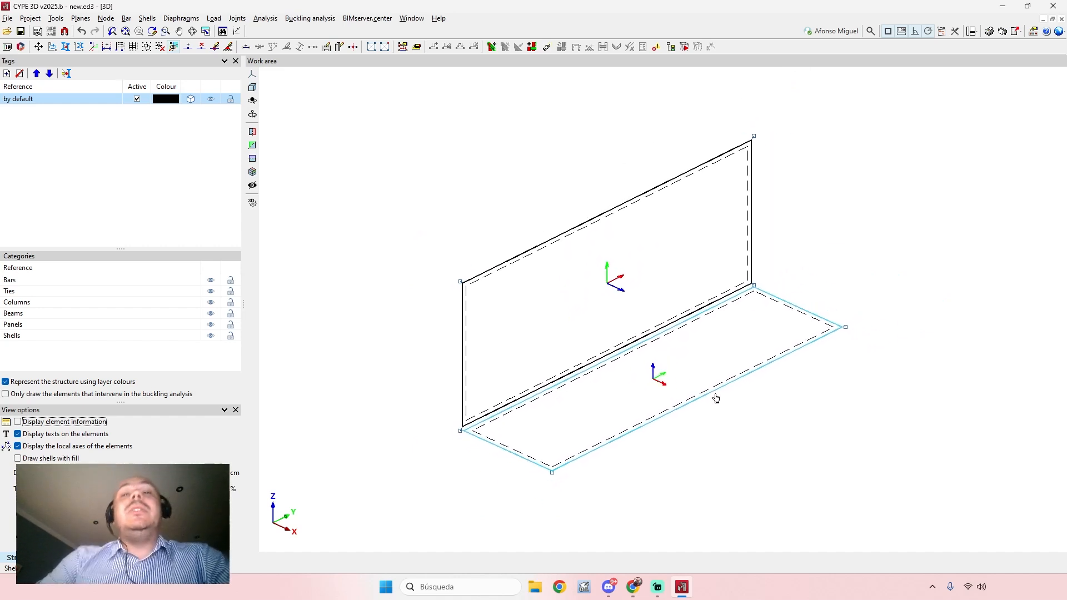
scroll(759, 421, "up", 1)
middle_click_drag(768, 405, 767, 416)
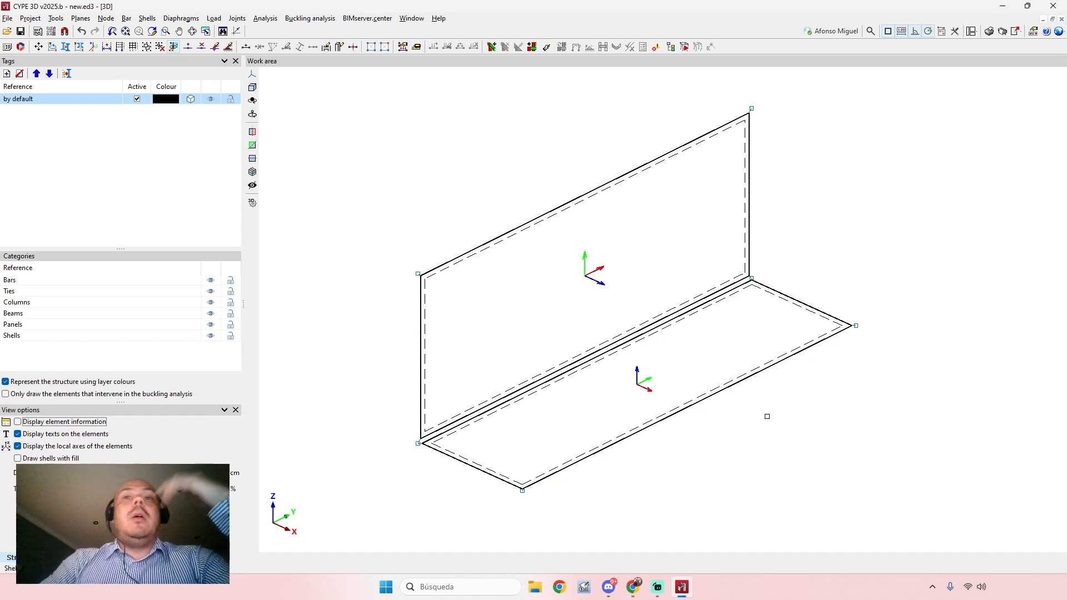
middle_click_drag(691, 357, 680, 370)
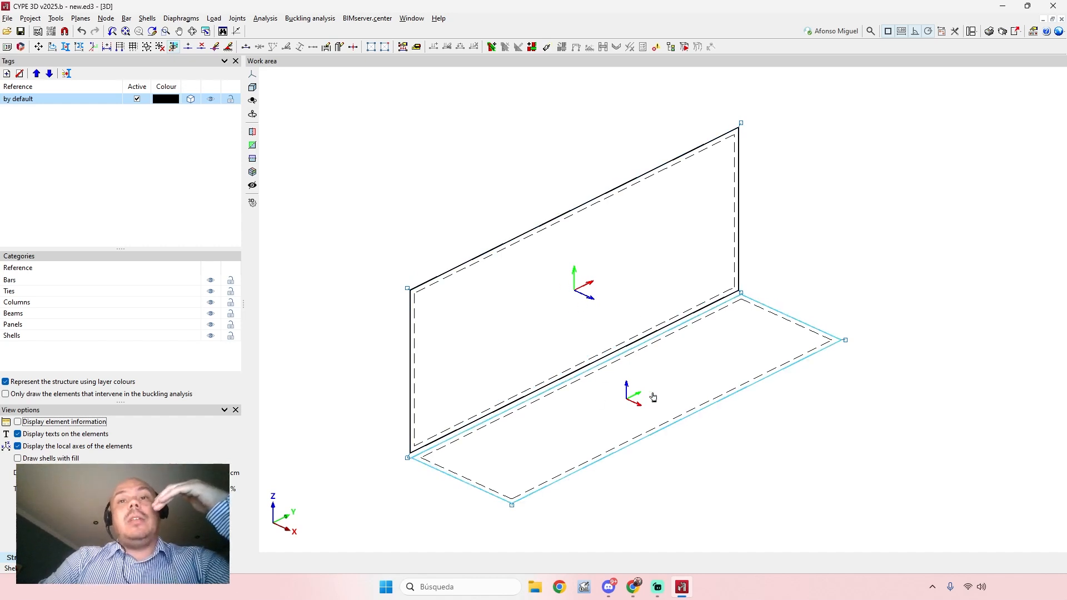
middle_click_drag(653, 395, 661, 389)
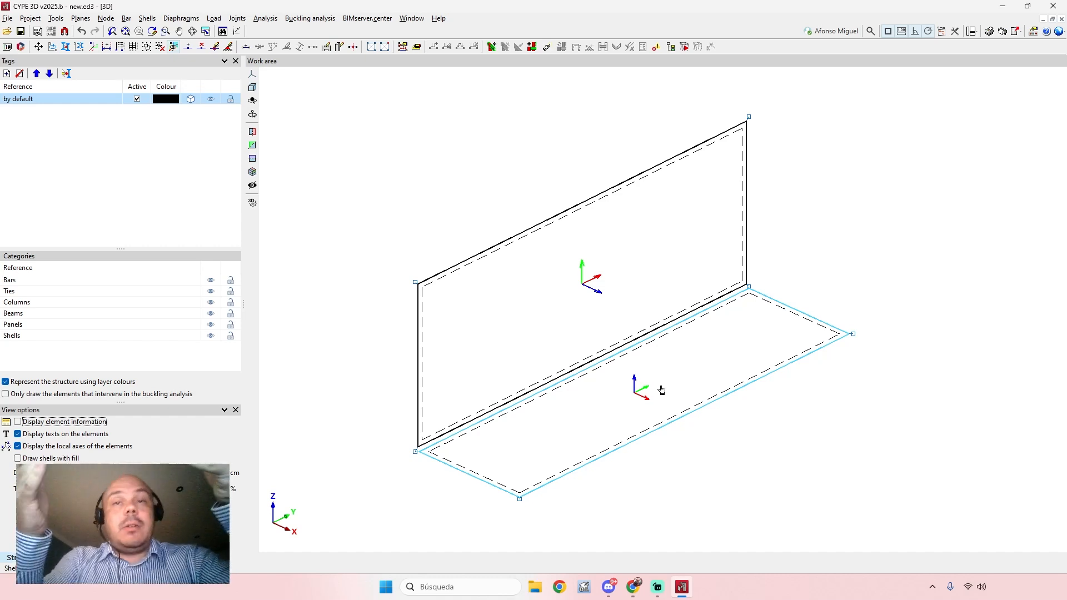
mouse_move(683, 342)
middle_mouse_down()
mouse_move(697, 335)
mouse_move(688, 346)
middle_mouse_up()
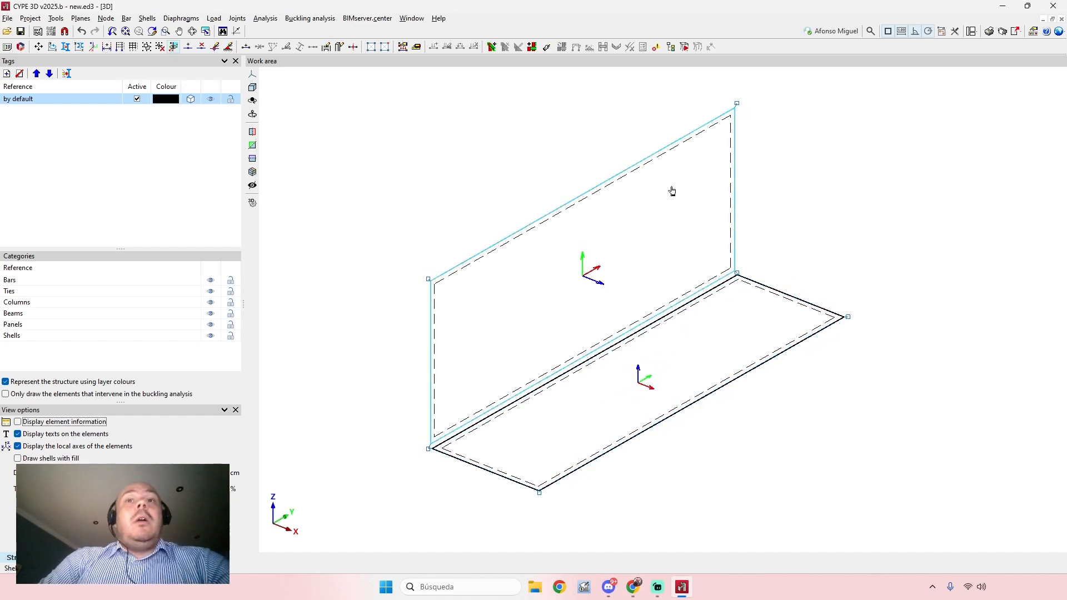
middle_click_drag(575, 156, 570, 164)
mouse_move(664, 340)
middle_mouse_down()
mouse_move(685, 321)
mouse_move(668, 333)
middle_mouse_up()
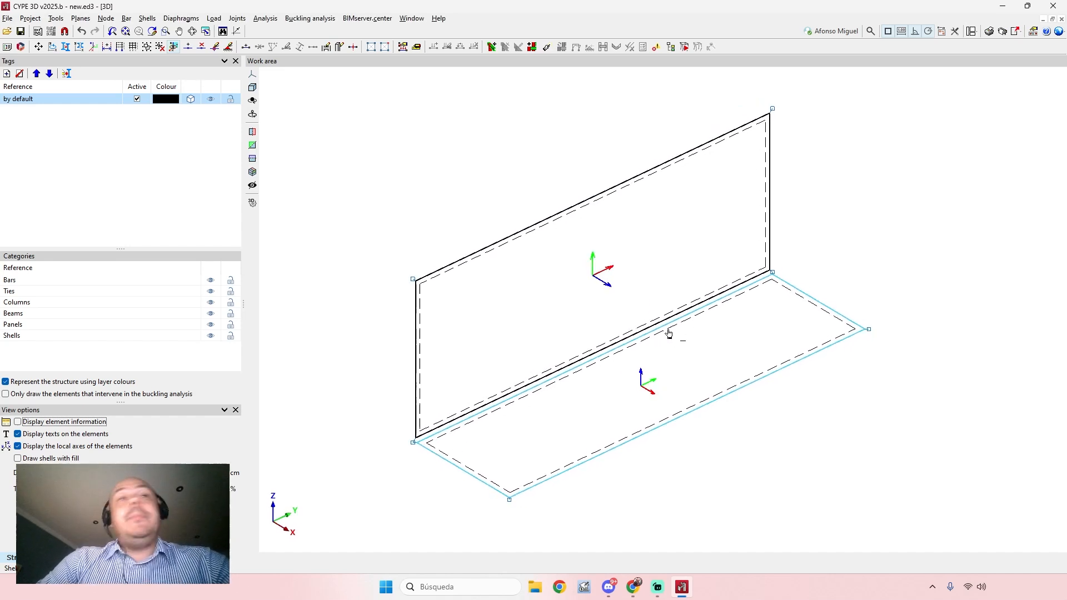
Step: Divide the vertical and horizontal shells at mid-length, and split the vertical shell's far half again with a vertical line
left_click(142, 19)
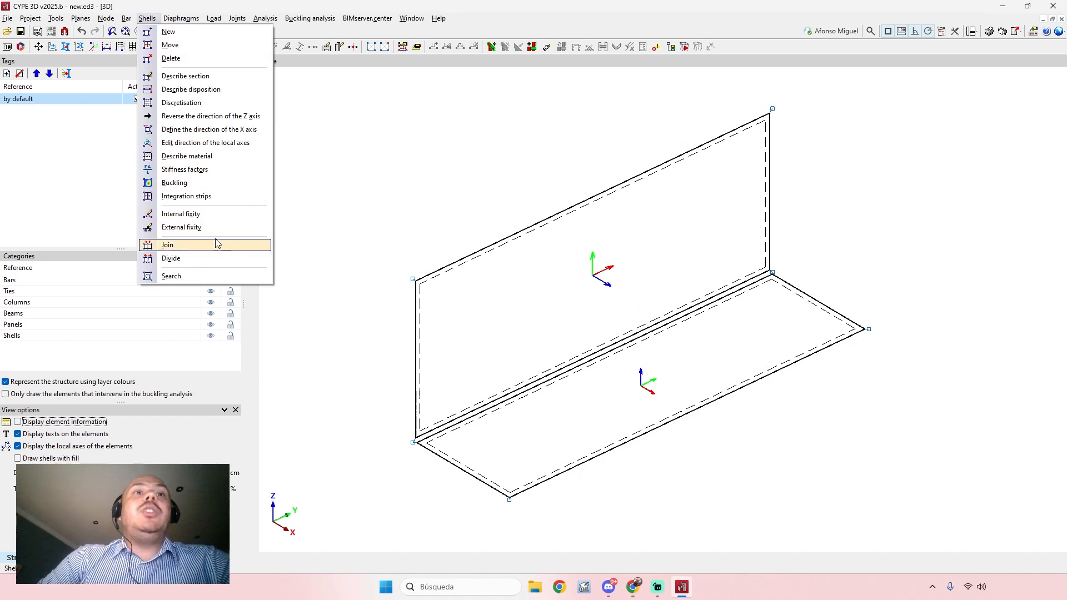
left_click(225, 260)
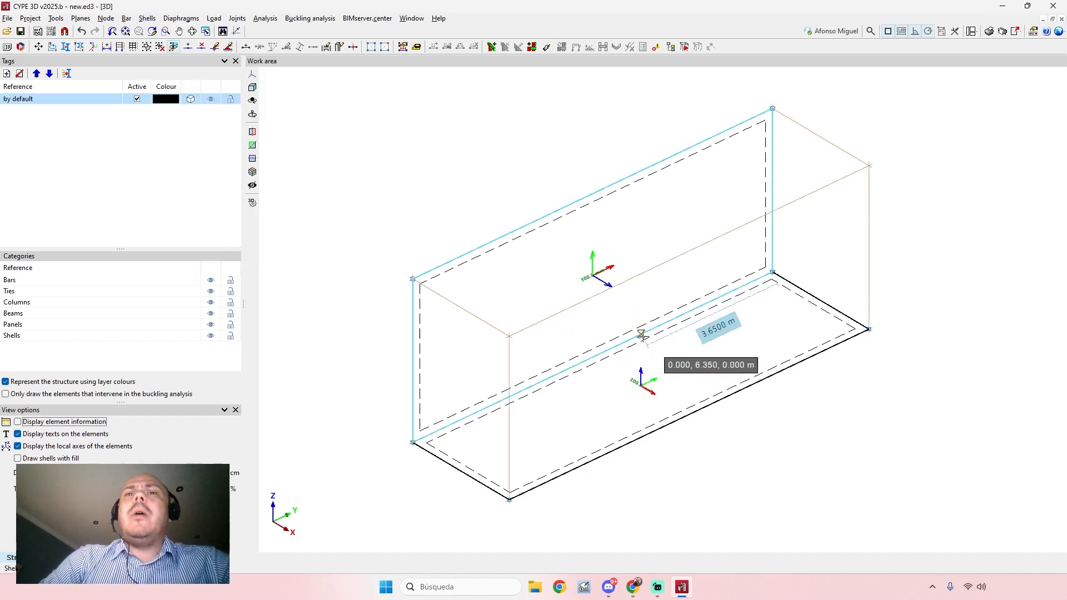
left_click(593, 358)
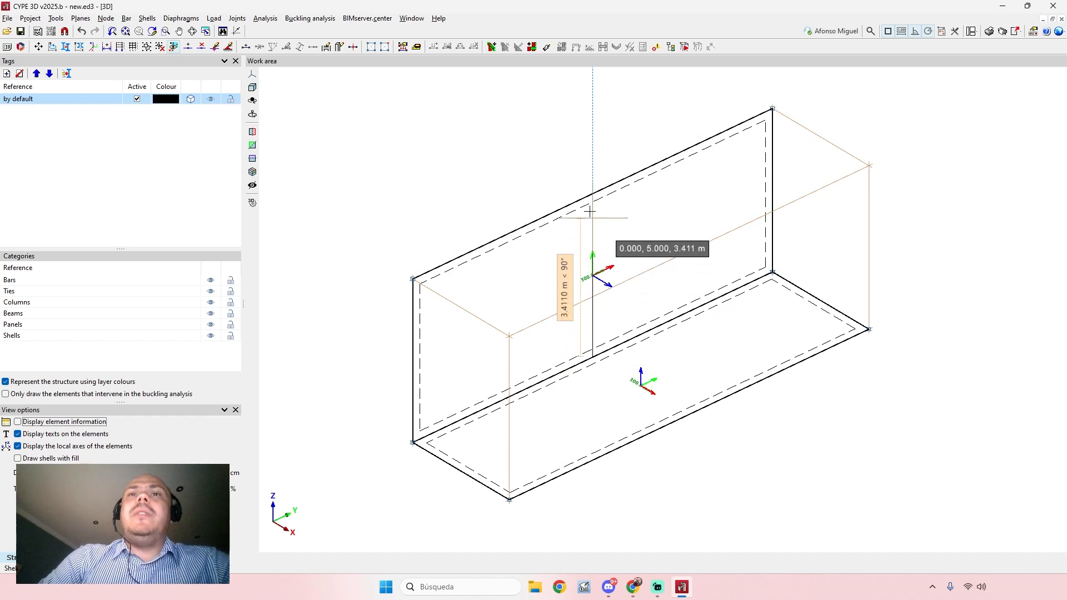
left_click(592, 195)
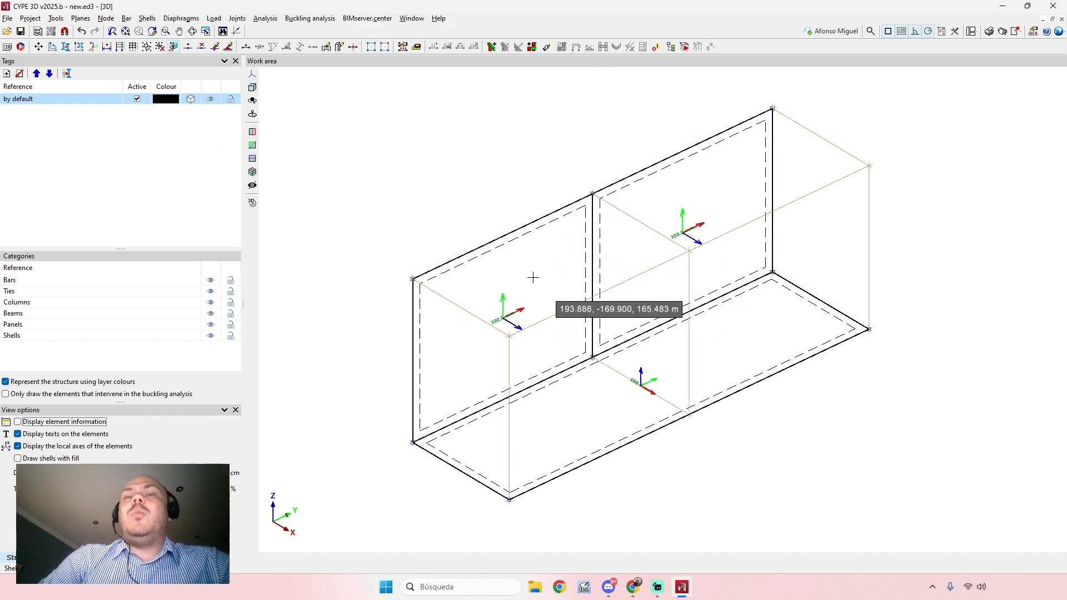
left_click(598, 359)
left_click(689, 414)
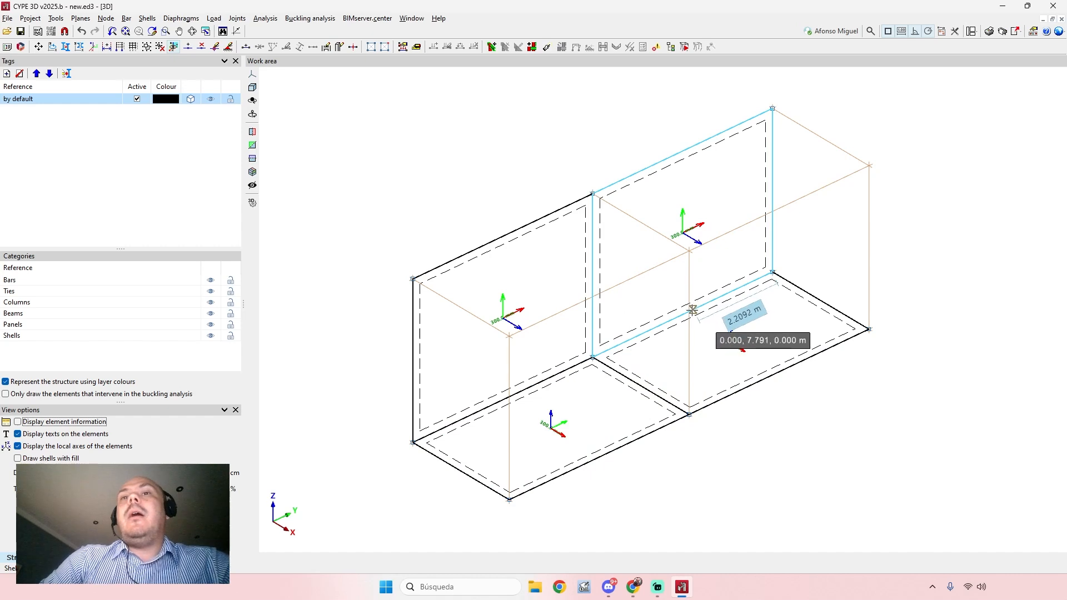
left_click(683, 315)
left_click(681, 160)
Step: Turn off the display of the grid and the reference lines
middle_click_drag(681, 160, 602, 273, "shift")
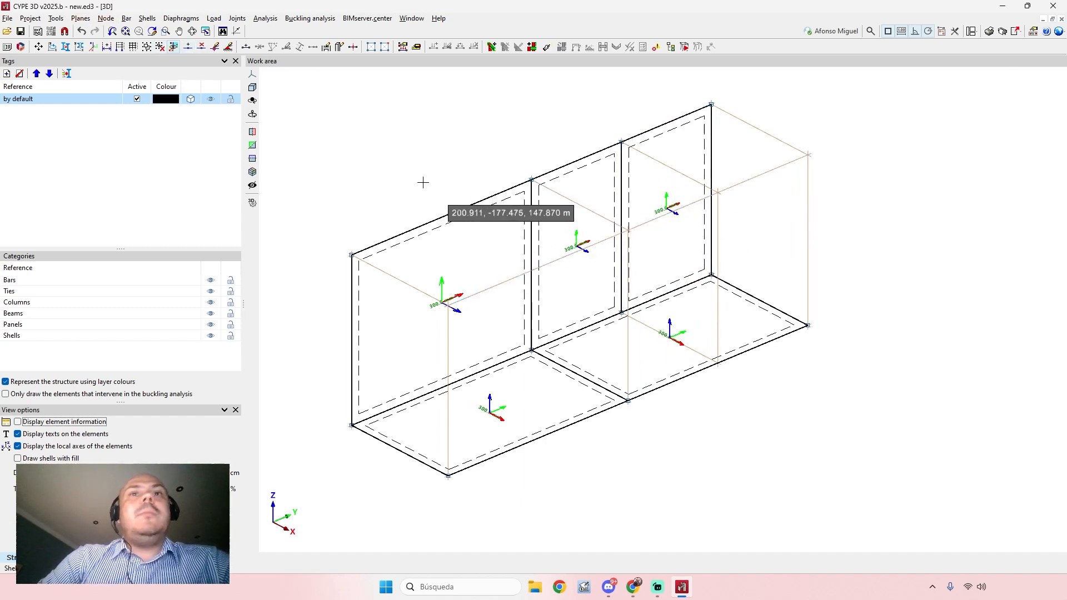
middle_click_drag(579, 290, 611, 281, "shift")
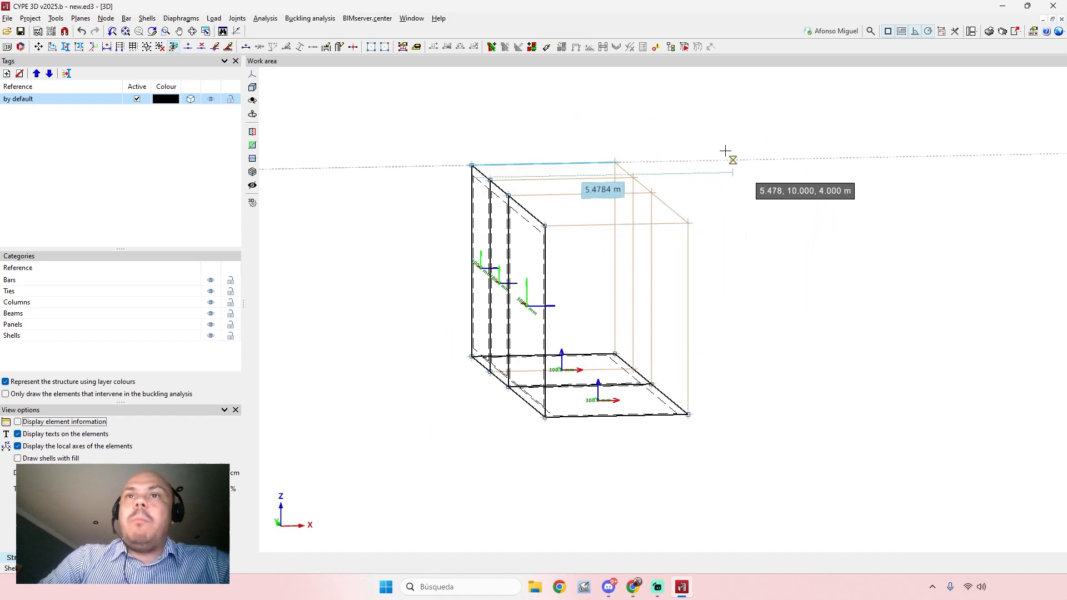
scroll(633, 222, "up", 2)
scroll(702, 222, "up", 3)
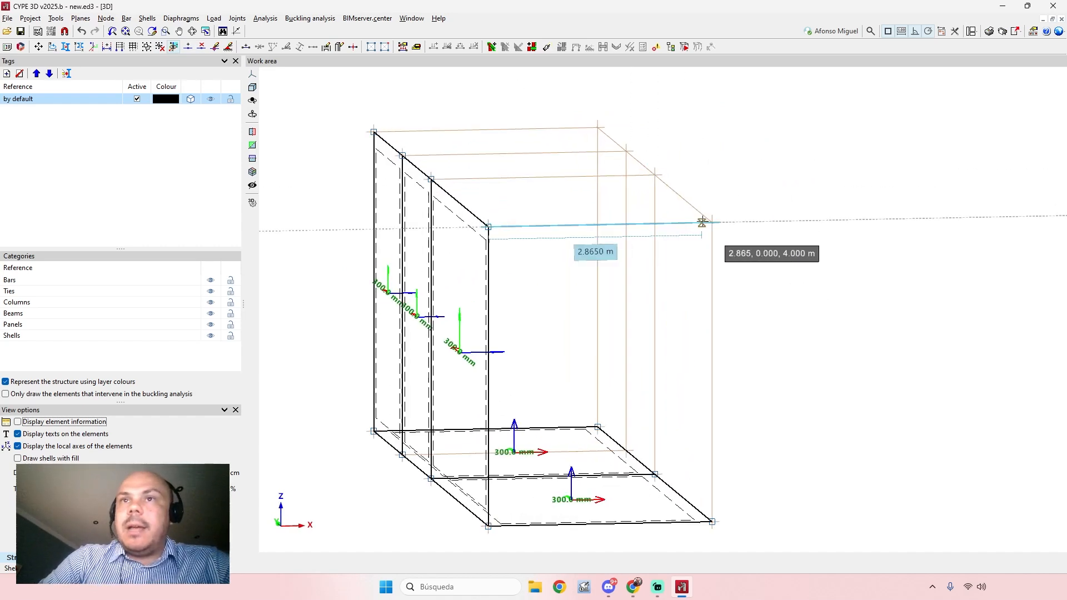
mouse_move(743, 291)
middle_mouse_down("shift")
mouse_move(758, 282)
mouse_move(718, 295)
mouse_move(784, 311)
middle_mouse_up("shift")
middle_click_drag(785, 311, 796, 296)
scroll(800, 300, "down", 2)
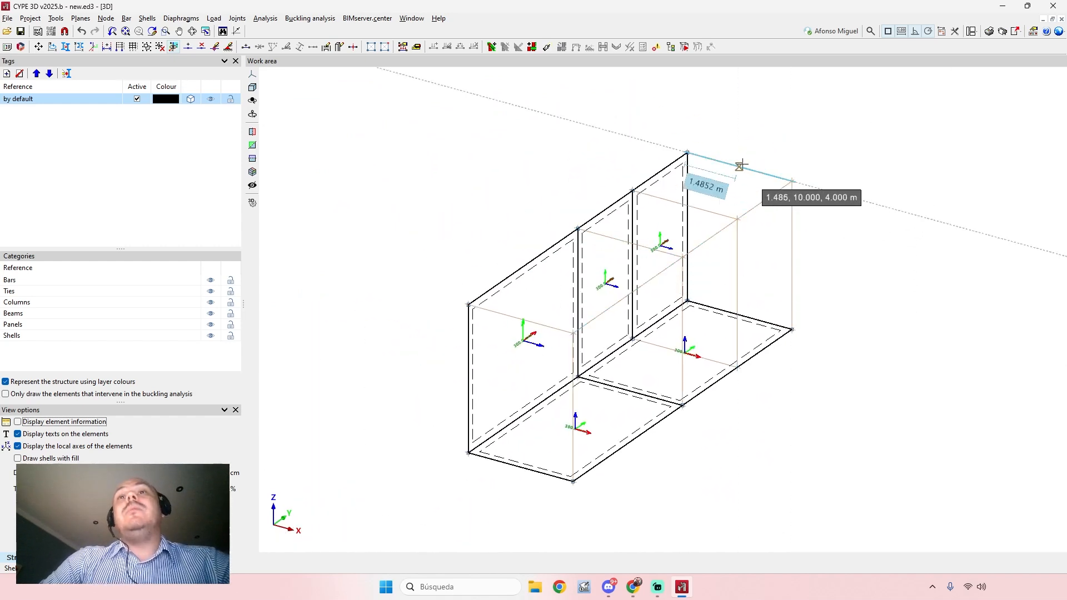
left_click(79, 19)
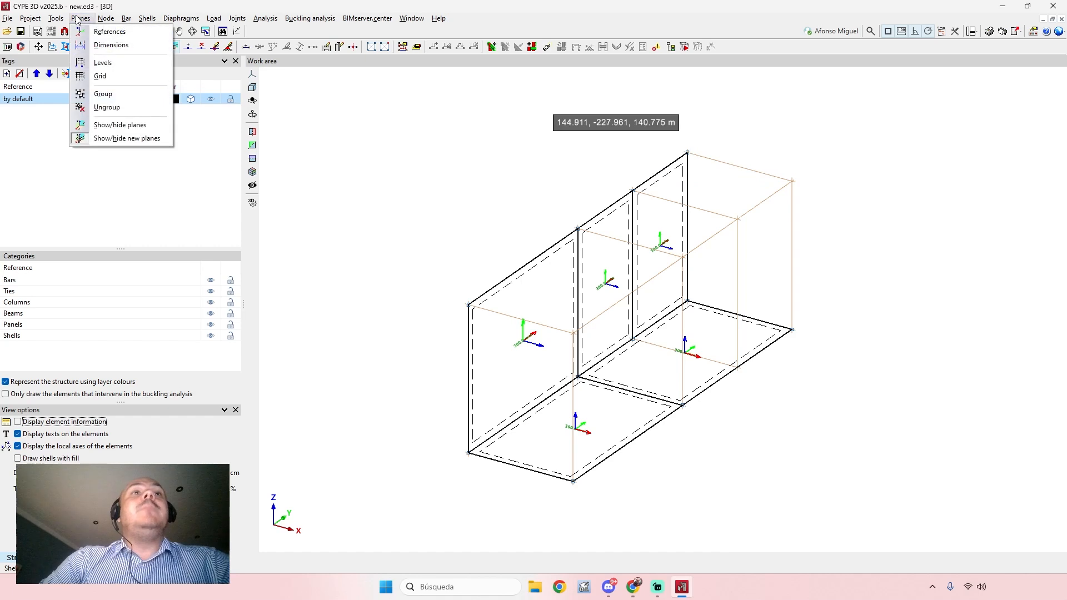
left_click(119, 34)
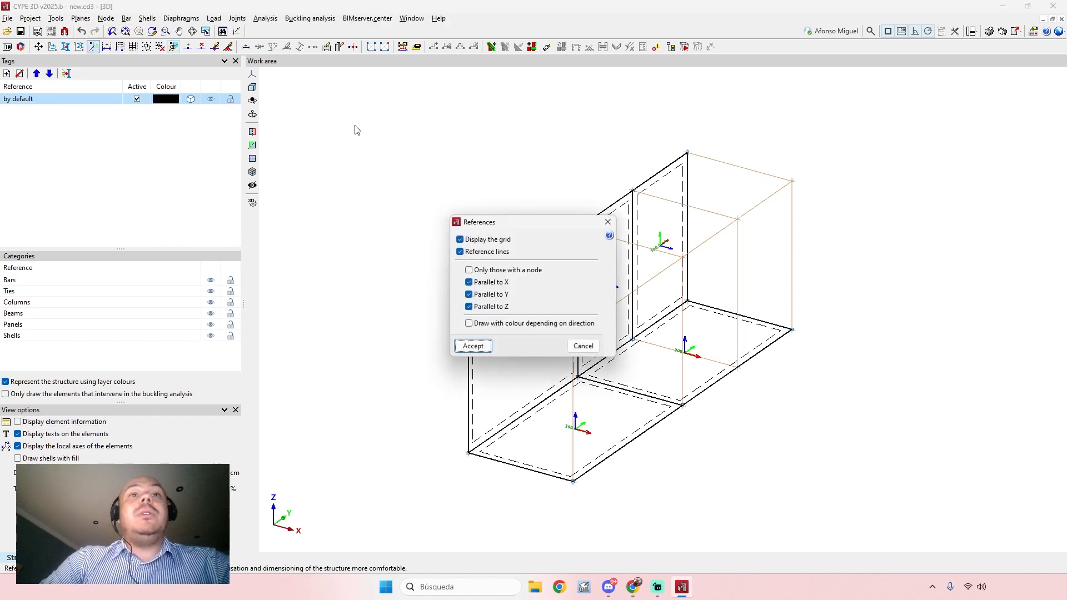
left_click(486, 253)
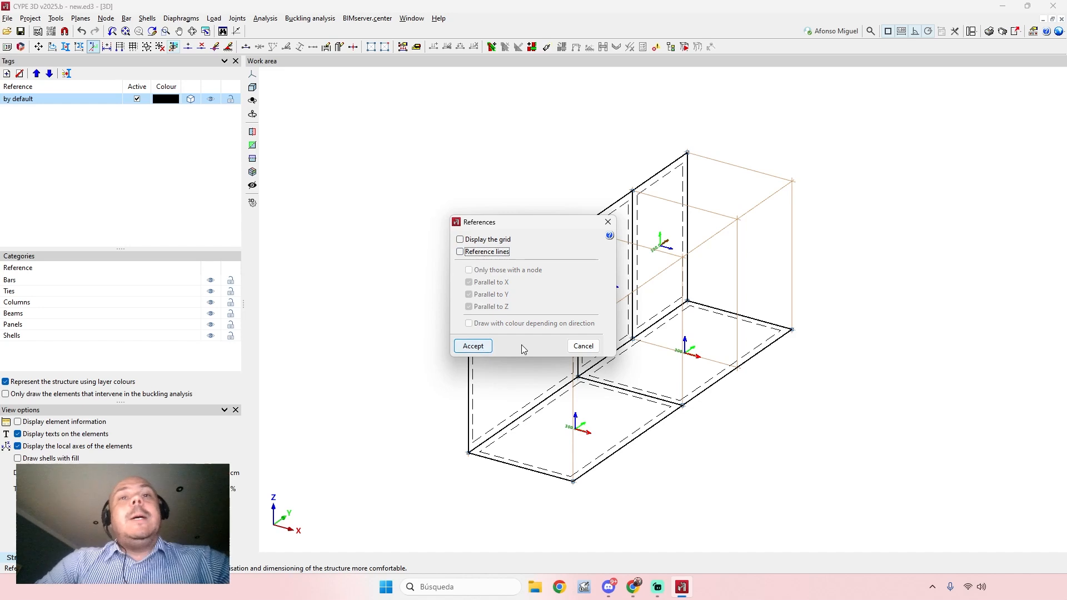
left_click(479, 351)
Step: Divide the vertical panels with a diagonal across the near half, another across the far half, and a short one from the far base corner
middle_click_drag(721, 428, 665, 466, "shift")
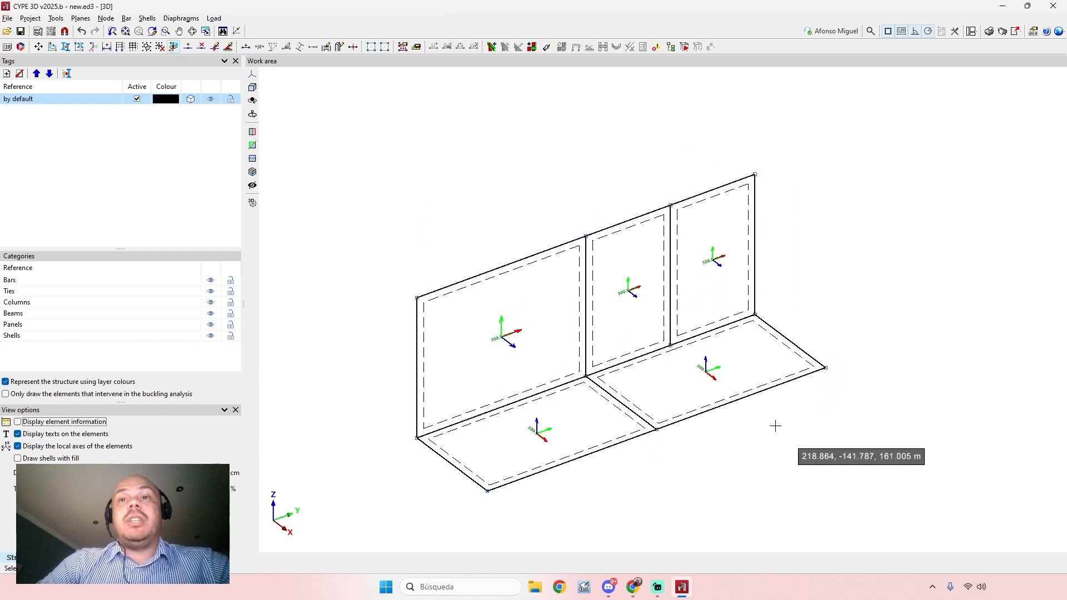
middle_click_drag(775, 425, 771, 438)
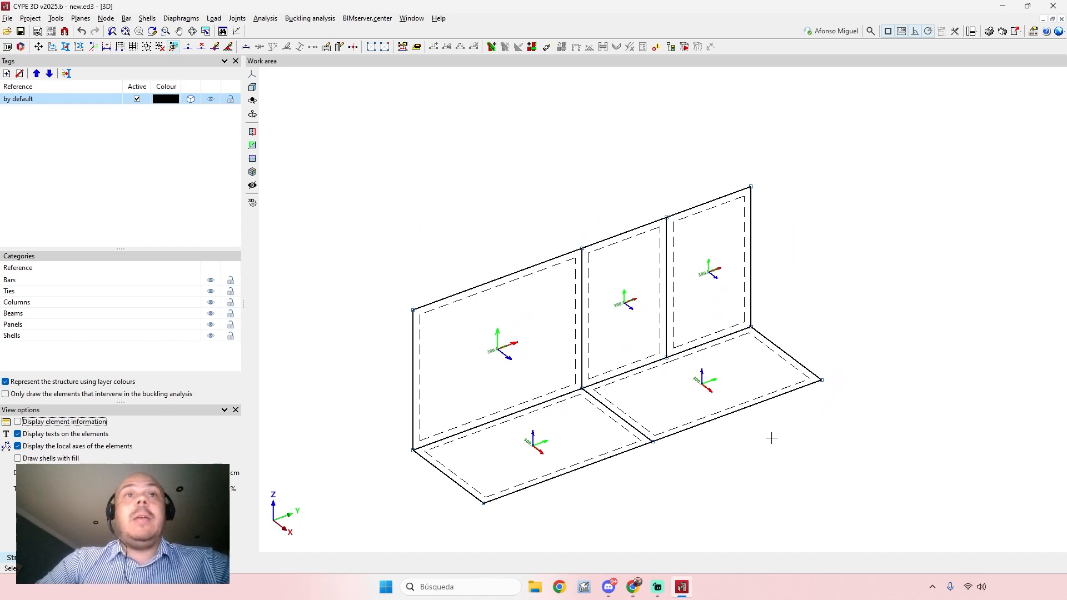
left_click(147, 18)
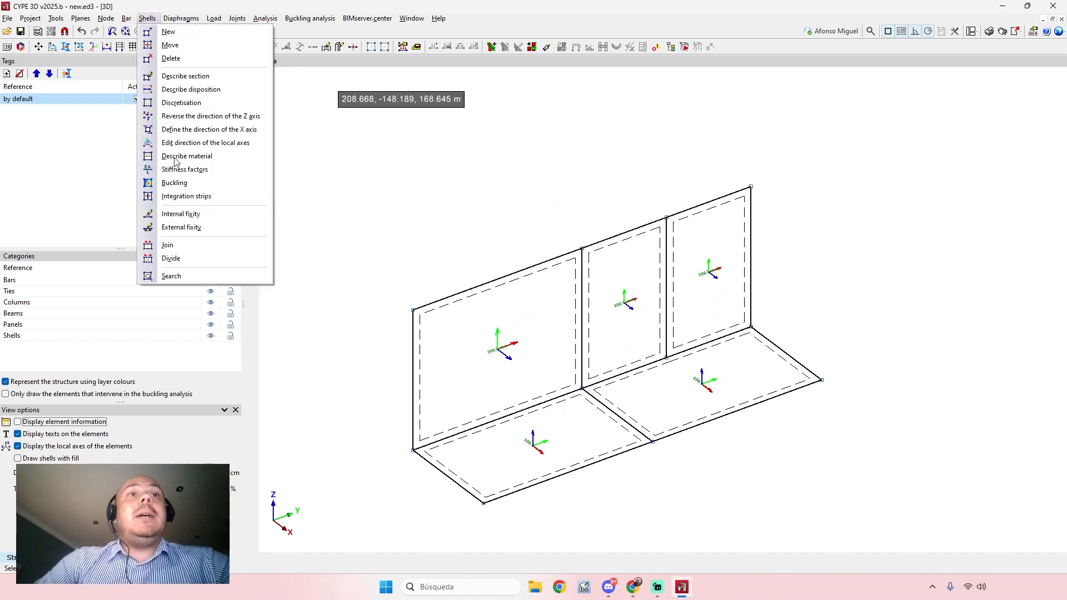
left_click(192, 259)
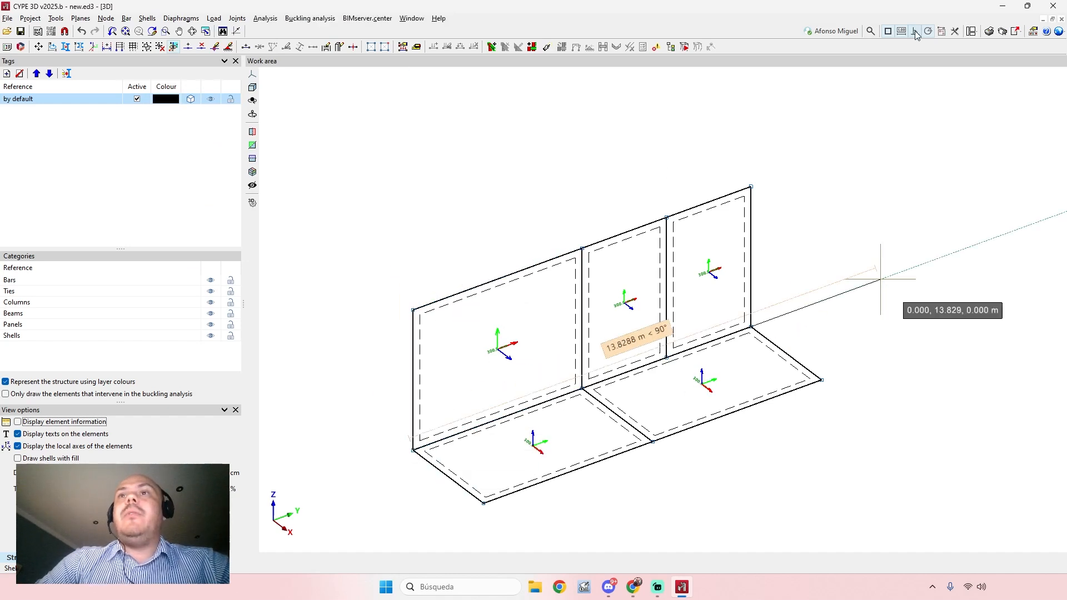
left_click(582, 248)
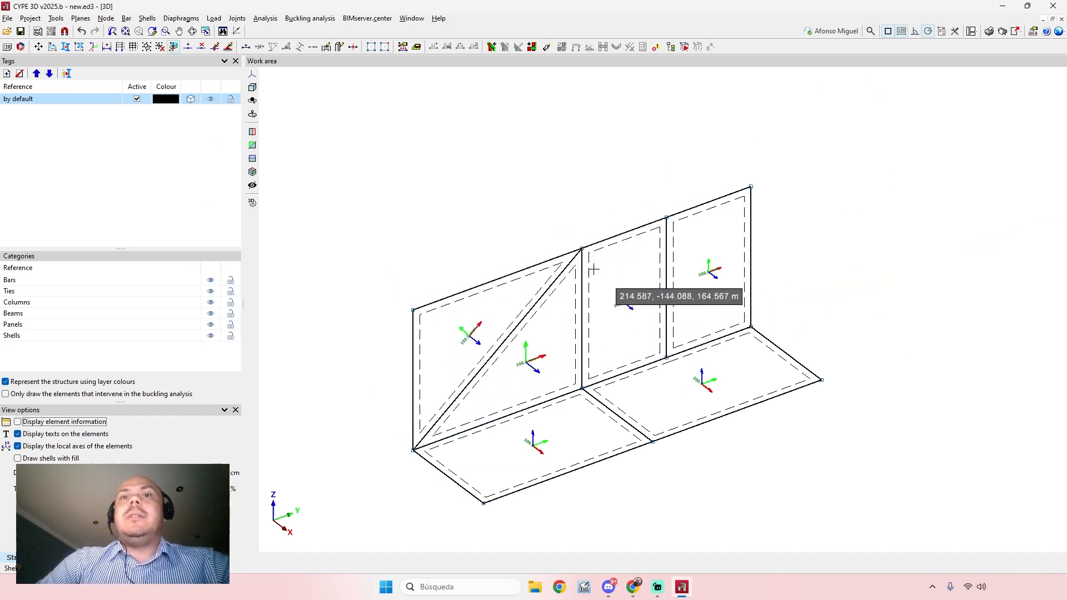
left_click(582, 387)
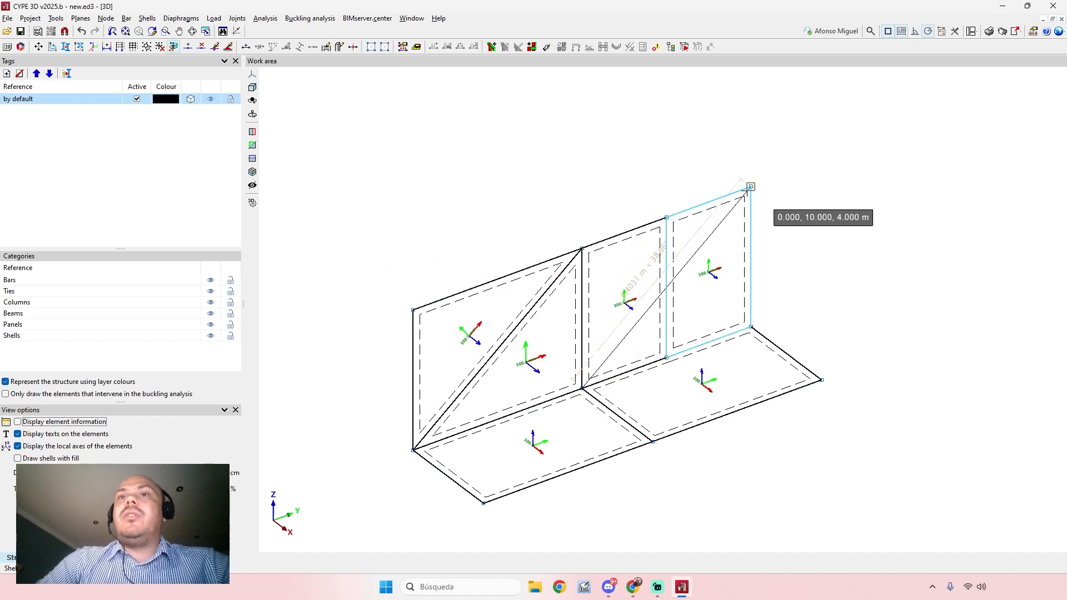
left_click(749, 188)
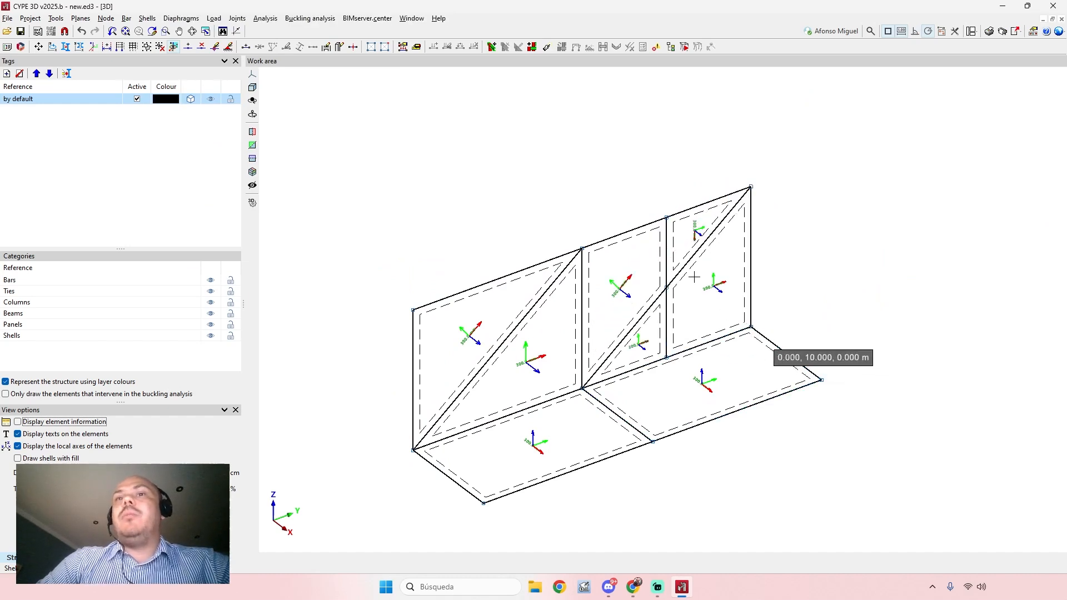
left_click(693, 250)
key("Return")
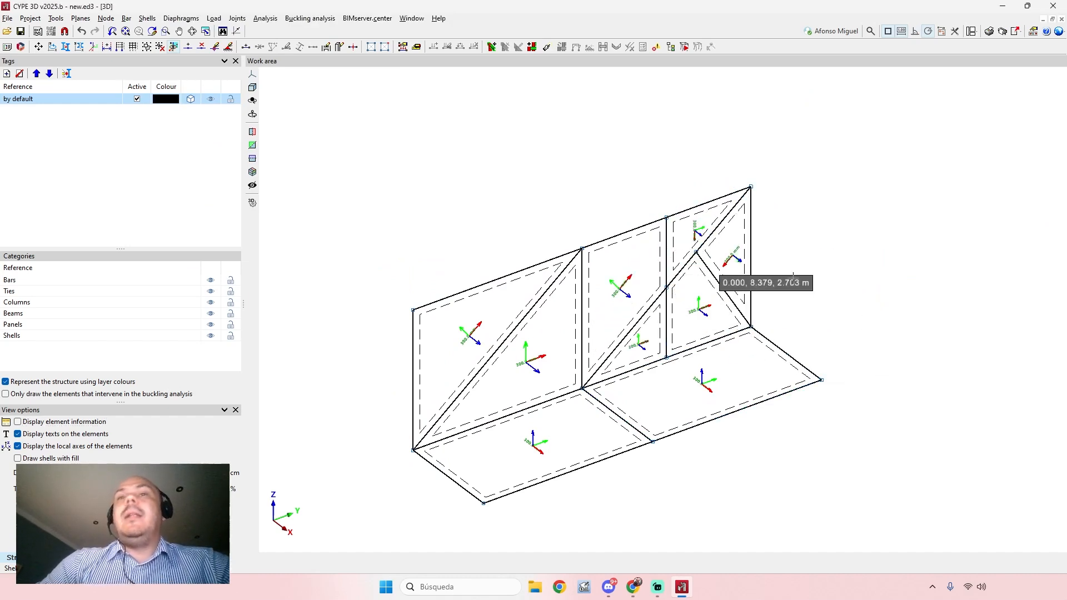
Step: Join the vertical shell's near pieces into one shell and its far pieces into another
mouse_move(804, 276)
middle_mouse_down()
mouse_move(766, 274)
mouse_move(869, 269)
mouse_move(884, 290)
middle_mouse_up()
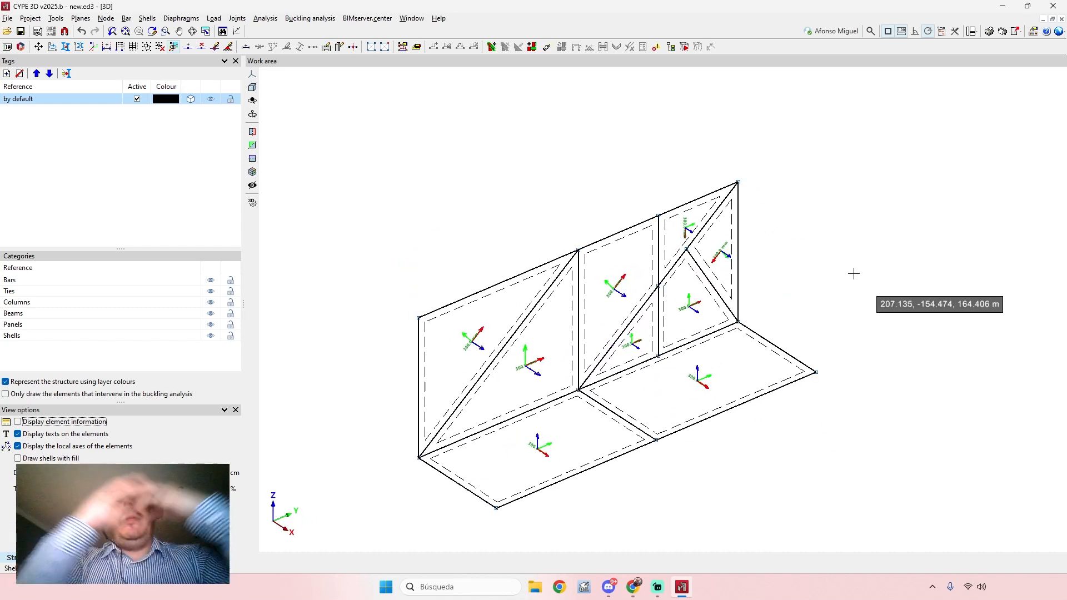
mouse_move(791, 260)
middle_mouse_down()
mouse_move(802, 291)
mouse_move(800, 268)
mouse_move(828, 247)
mouse_move(839, 248)
mouse_move(839, 268)
mouse_move(850, 253)
middle_mouse_up()
scroll(801, 268, "up", 1)
scroll(835, 266, "up", 2)
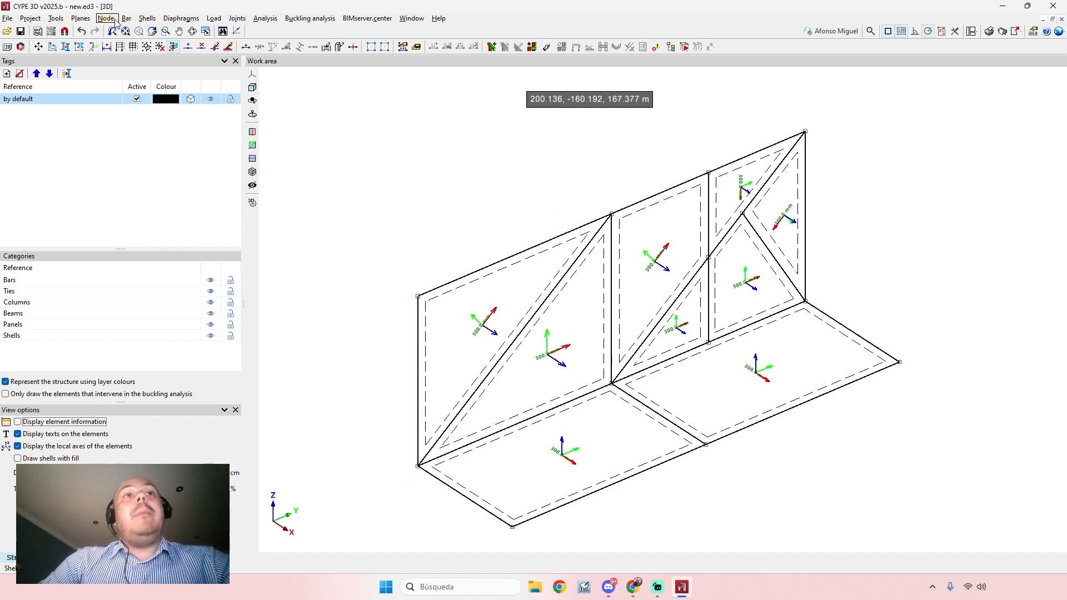
left_click(147, 18)
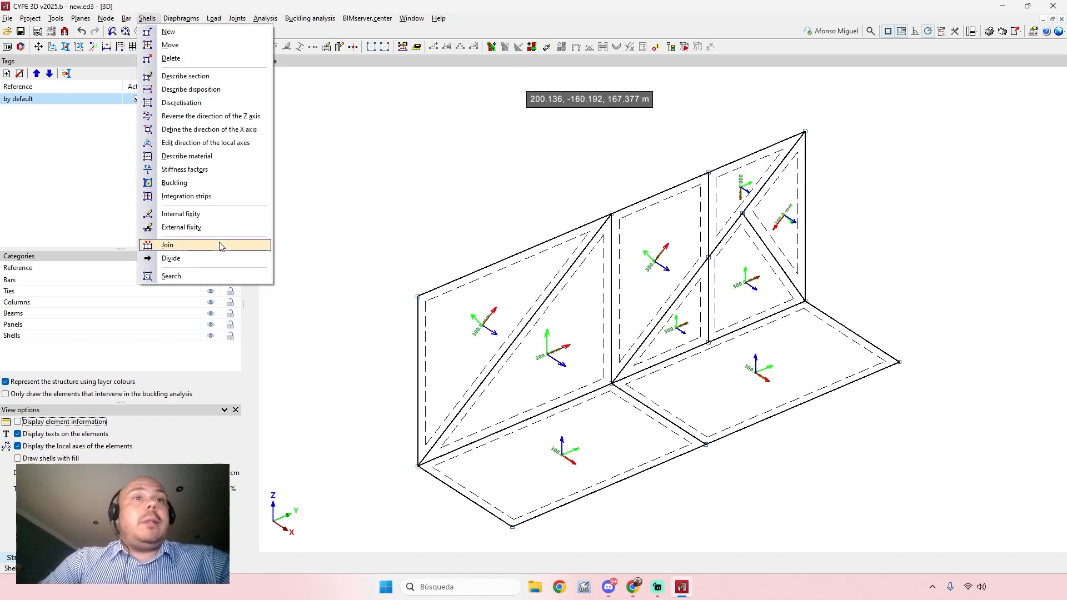
left_click(168, 245)
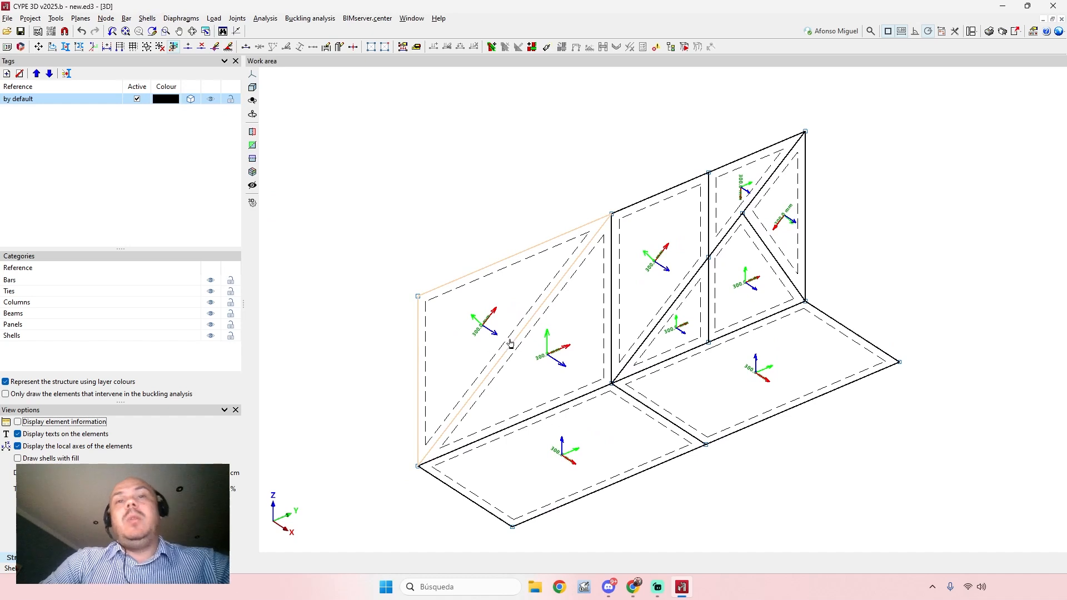
left_click(544, 355)
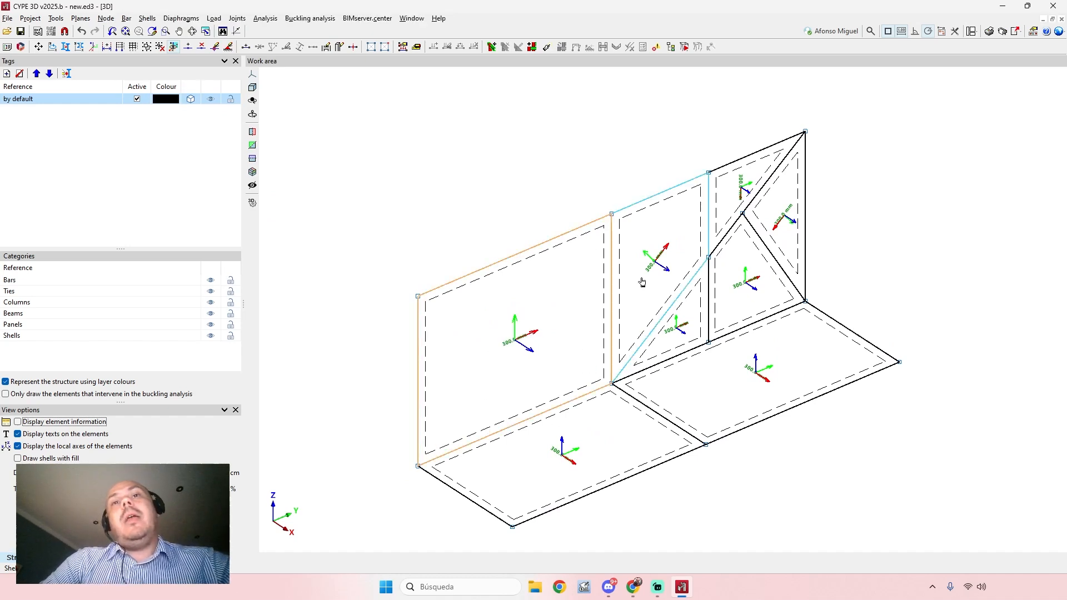
left_click(642, 282)
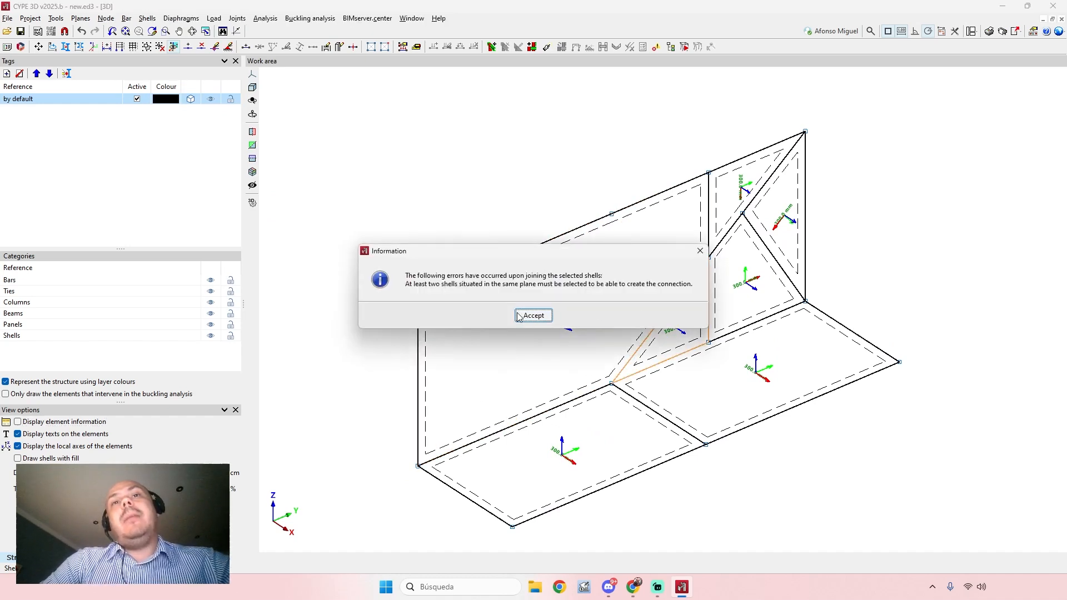
left_click(533, 314)
left_click(721, 224)
left_click(742, 262)
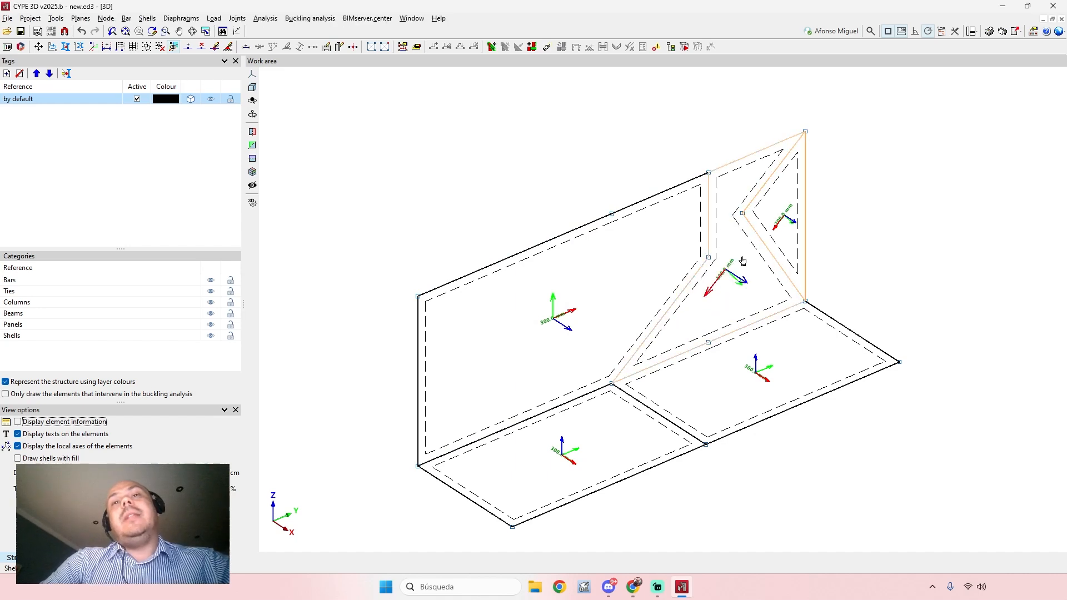
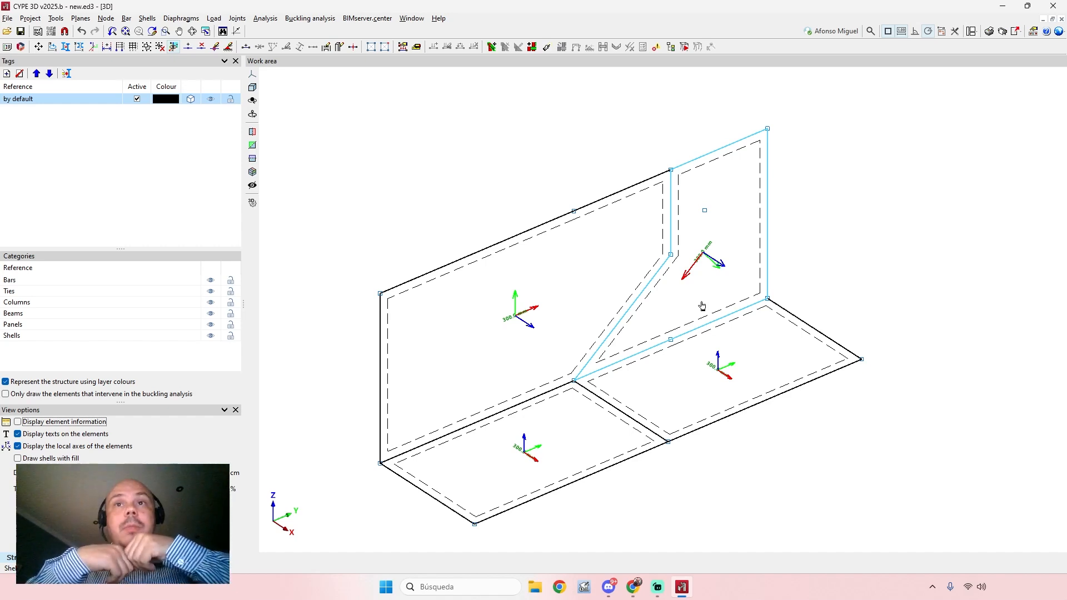
Step: Undo all the joins of the vertical shell's pieces, back to the diagonally divided panels
key("ctrl+z")
key("ctrl+z")
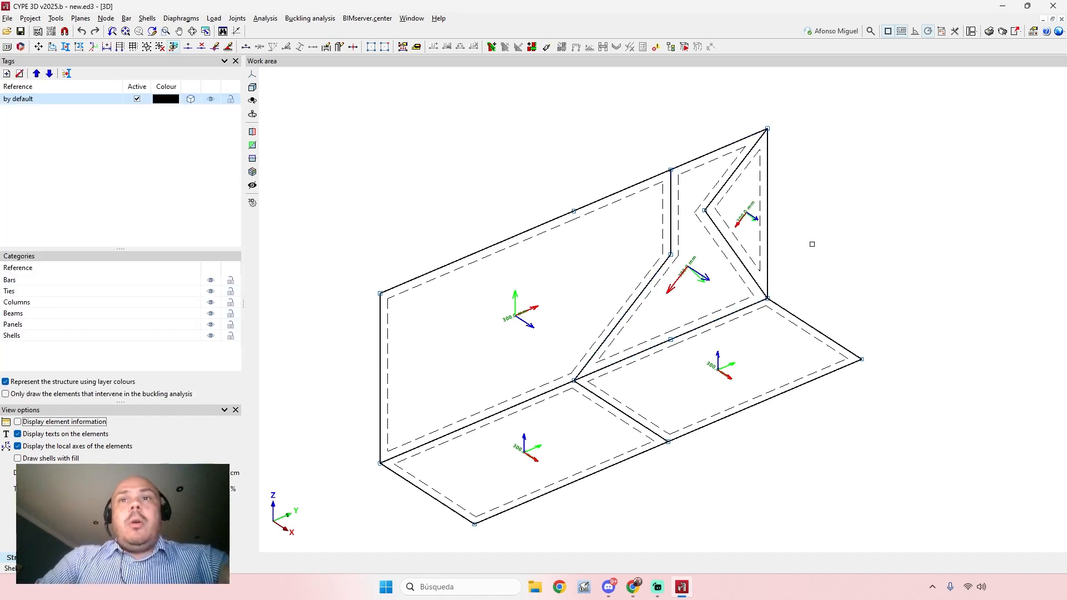
key("ctrl+z")
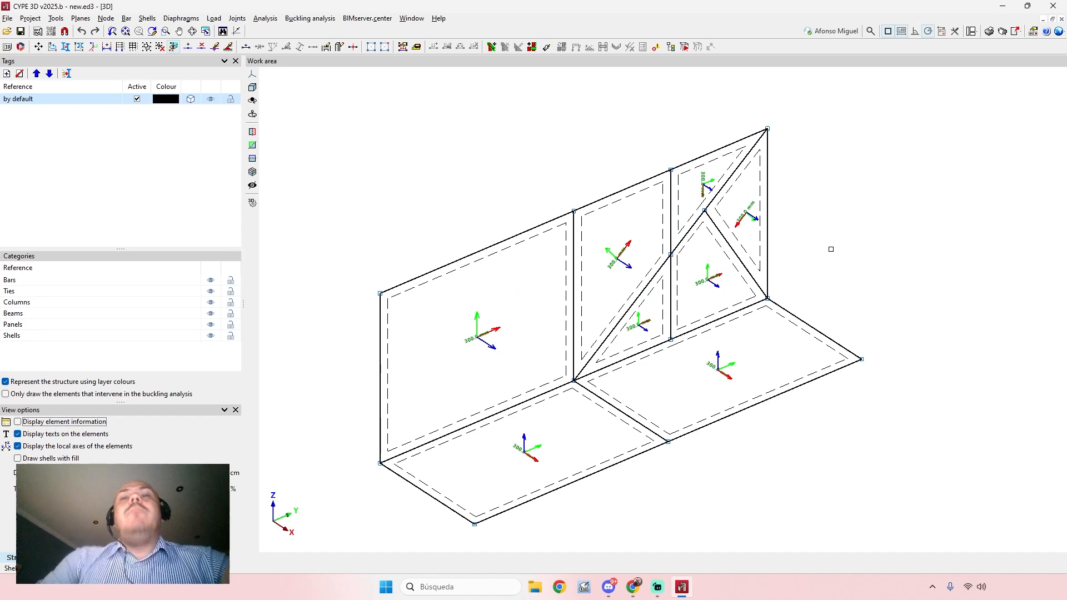
key("ctrl+z")
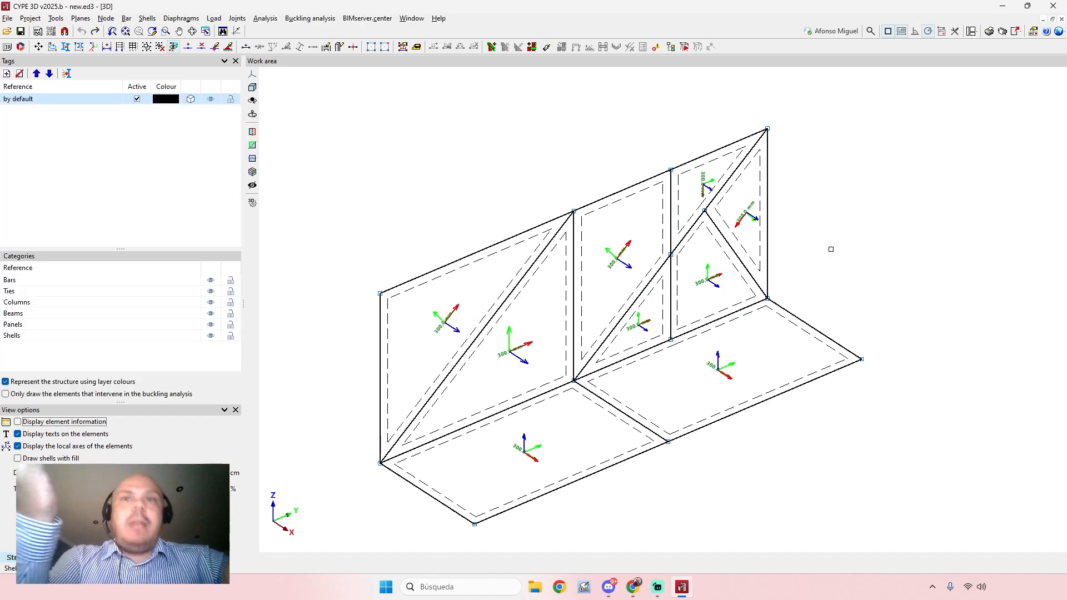
Step: Join the vertical shell's pieces into one shell, leaving out the far-end triangle and the adjacent lower piece
scroll(800, 261, "down", 2)
middle_click_drag(787, 305, 561, 306, "shift")
key("ctrl+z")
key("ctrl+z")
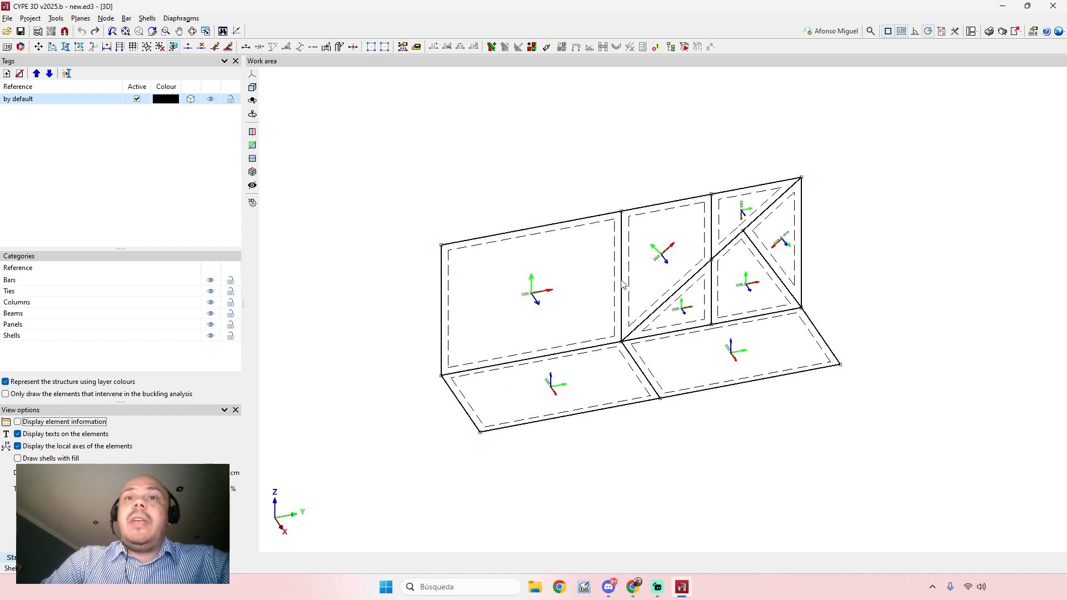
left_click(666, 280)
right_click(666, 280)
left_click(730, 228)
left_click(699, 244)
right_click(698, 245)
left_click(731, 268)
right_click(695, 282)
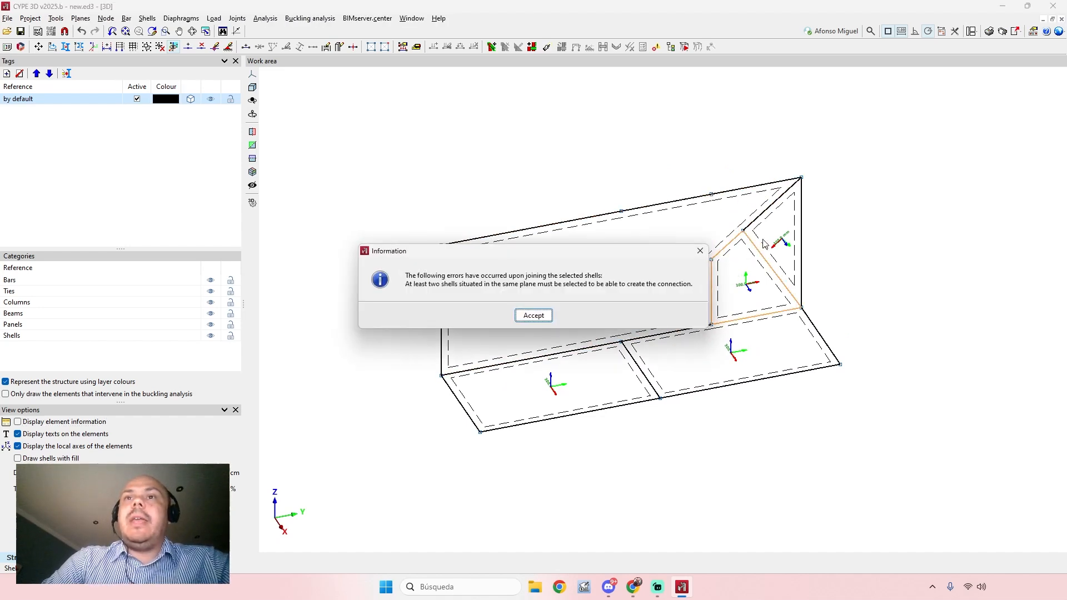
left_click(534, 316)
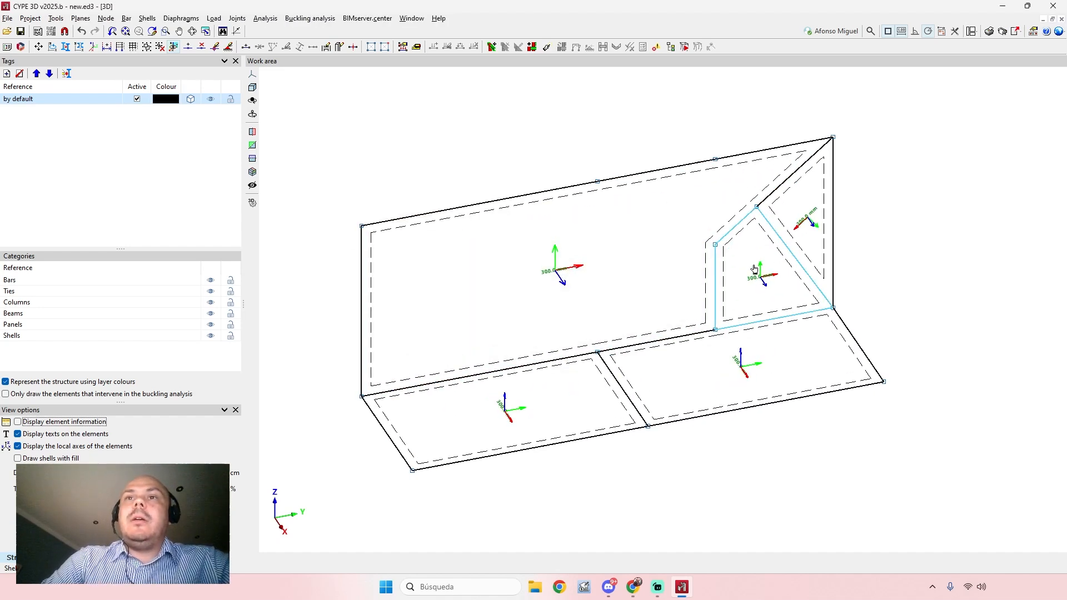
Step: Join the remaining far pieces to the vertical shell, and join the two horizontal halves into one shell
right_click(704, 221)
left_click(674, 371)
left_click(586, 392)
right_click(586, 392)
scroll(694, 290, "up", 2)
middle_click_drag(695, 289, 696, 284)
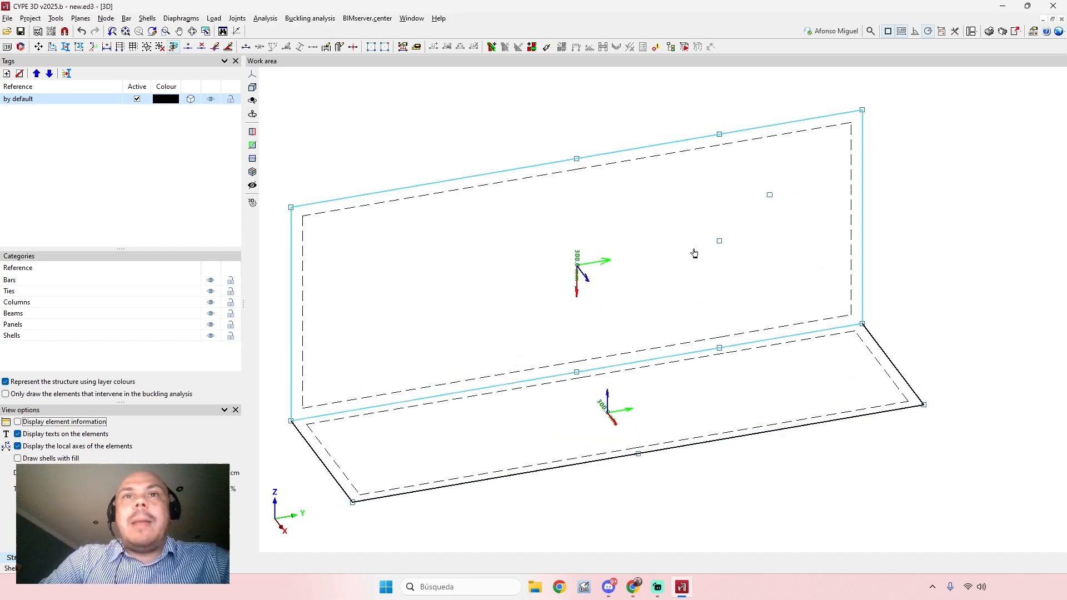
Step: Delete the leftover intermediate nodes on the edges of both shells and inside the vertical shell
left_click(106, 19)
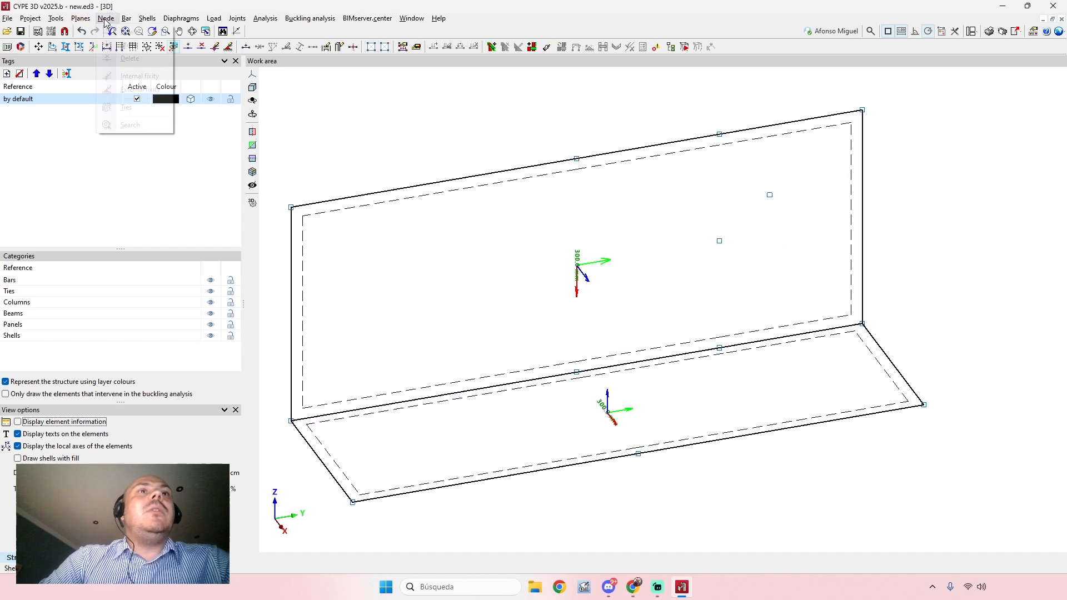
left_click(130, 57)
left_click(587, 162)
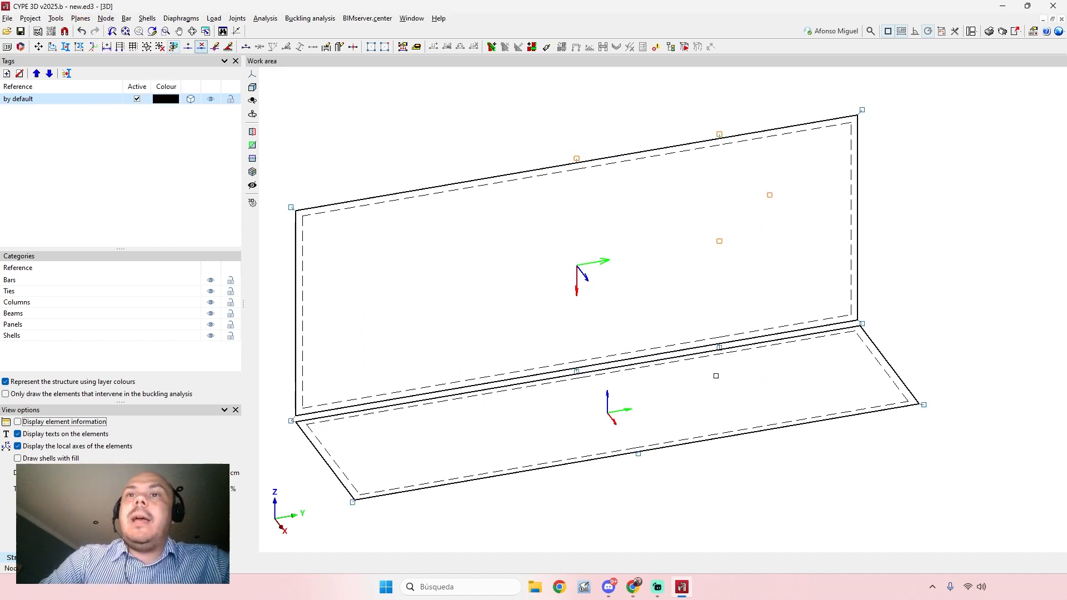
left_click(638, 454)
right_click(693, 486)
key("ctrl+z")
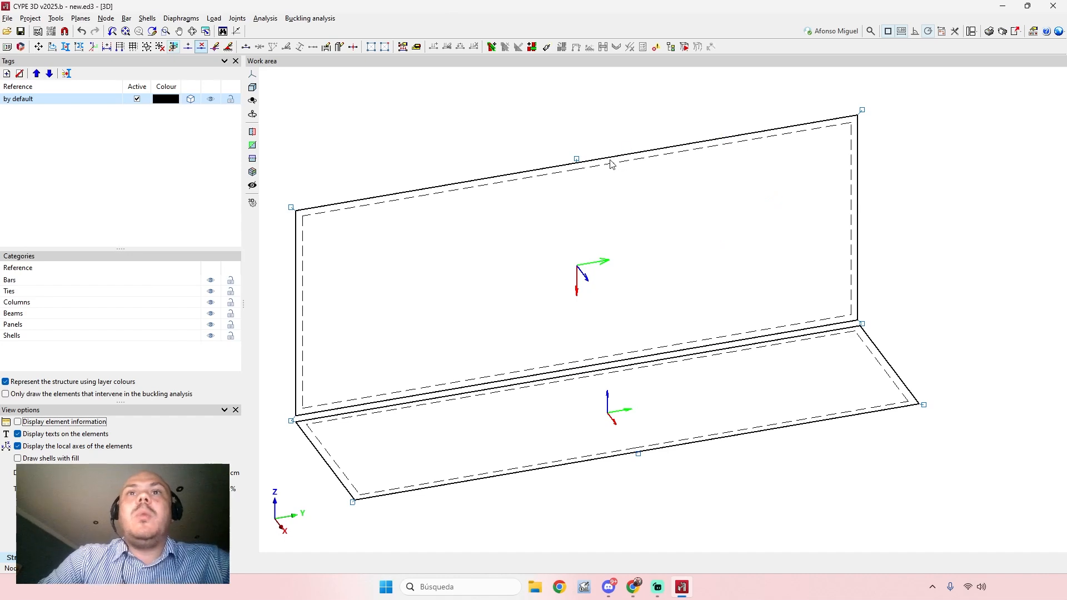
mouse_move(605, 243)
middle_mouse_down()
mouse_move(626, 269)
mouse_move(646, 354)
middle_mouse_up()
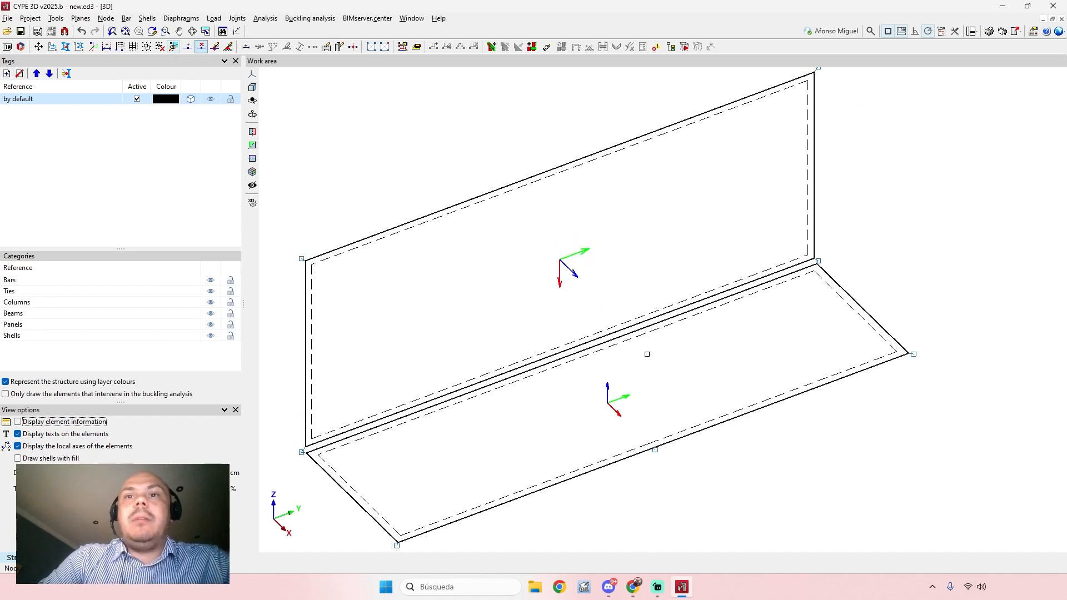
mouse_move(652, 417)
middle_mouse_down()
mouse_move(664, 352)
mouse_move(650, 333)
mouse_move(656, 372)
middle_mouse_up()
scroll(656, 373, "down", 1)
mouse_move(615, 245)
middle_mouse_down()
mouse_move(612, 266)
mouse_move(624, 272)
mouse_move(608, 285)
mouse_move(650, 276)
middle_mouse_up()
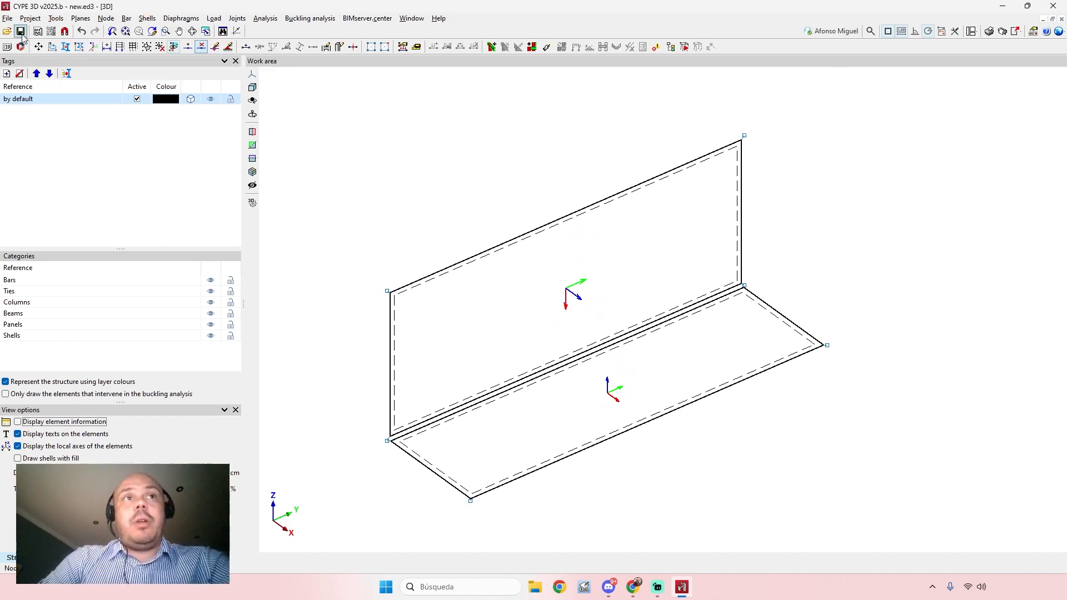
Step: Open the recent CYPE 3D job Spheric Deposit.ed3 and view the whole tank from its stair side
right_click(683, 586)
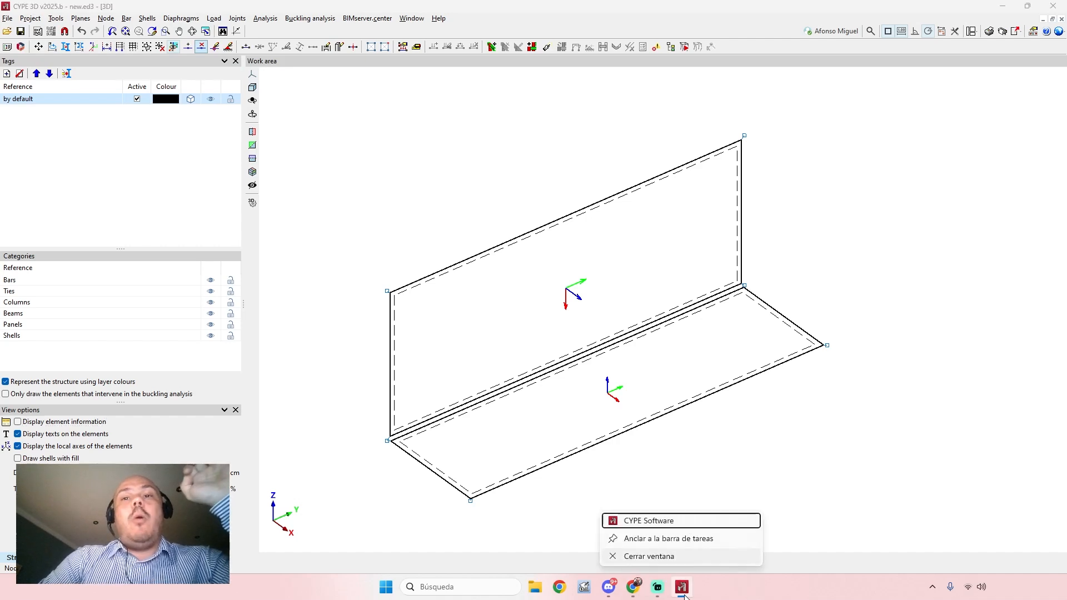
left_click(685, 522)
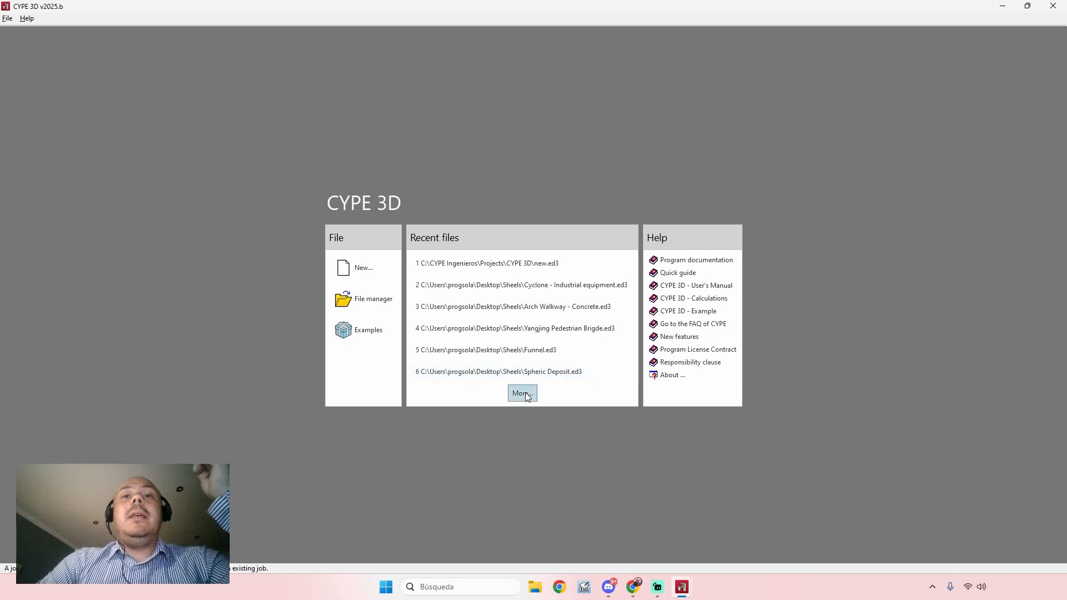
left_click(528, 373)
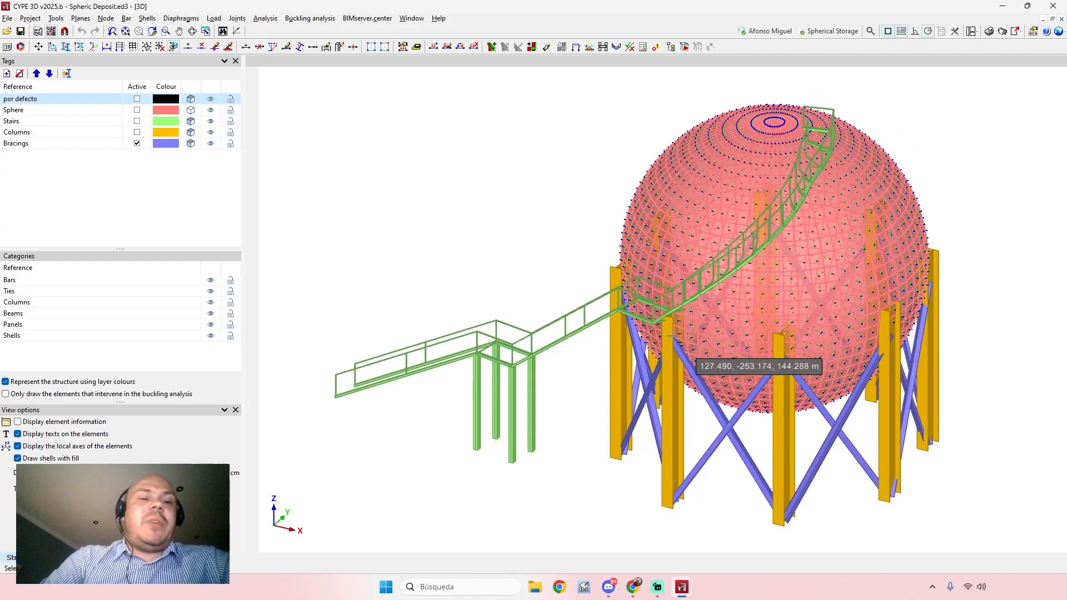
middle_click_drag(719, 335, 762, 326, "shift")
scroll(782, 334, "down", 1)
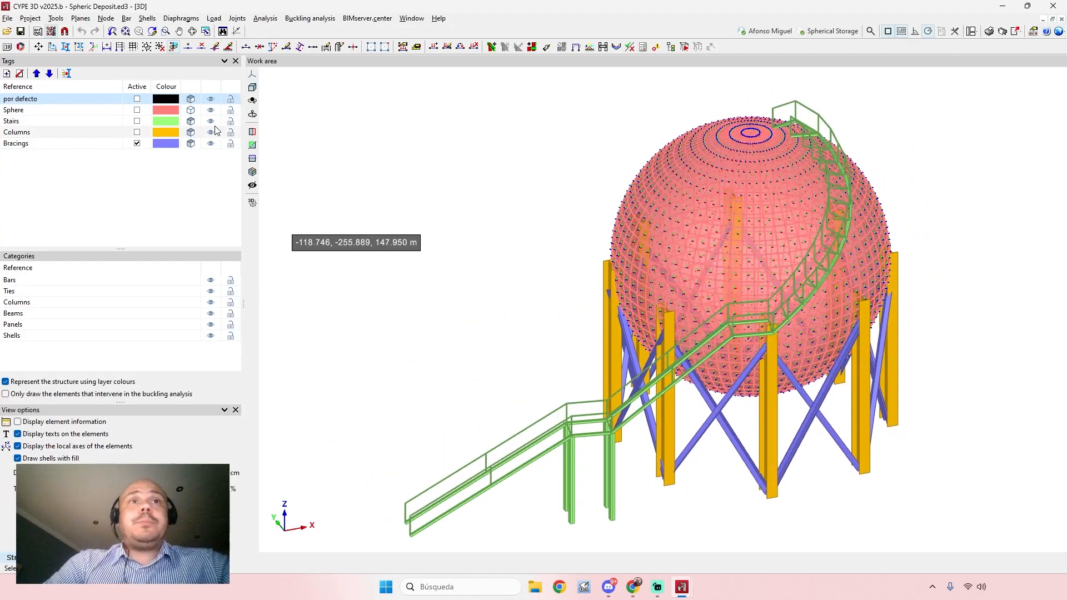
Step: Display the stairs, columns and bracings as plain lines and examine the spherical tank's shell mesh from several angles
right_click(186, 85)
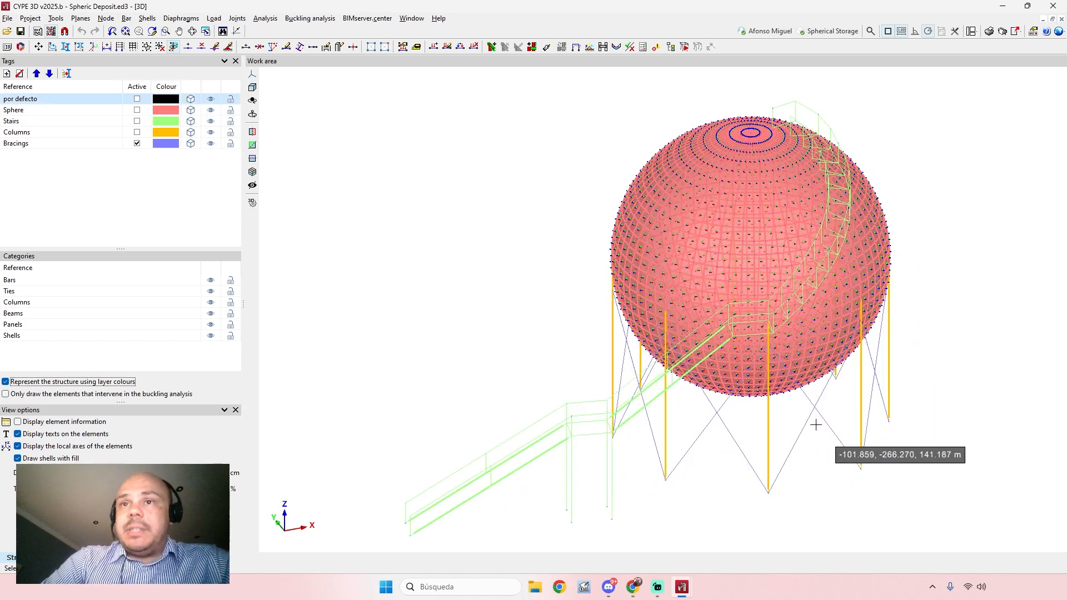
middle_click_drag(815, 425, 799, 406, "shift")
scroll(823, 236, "up", 1)
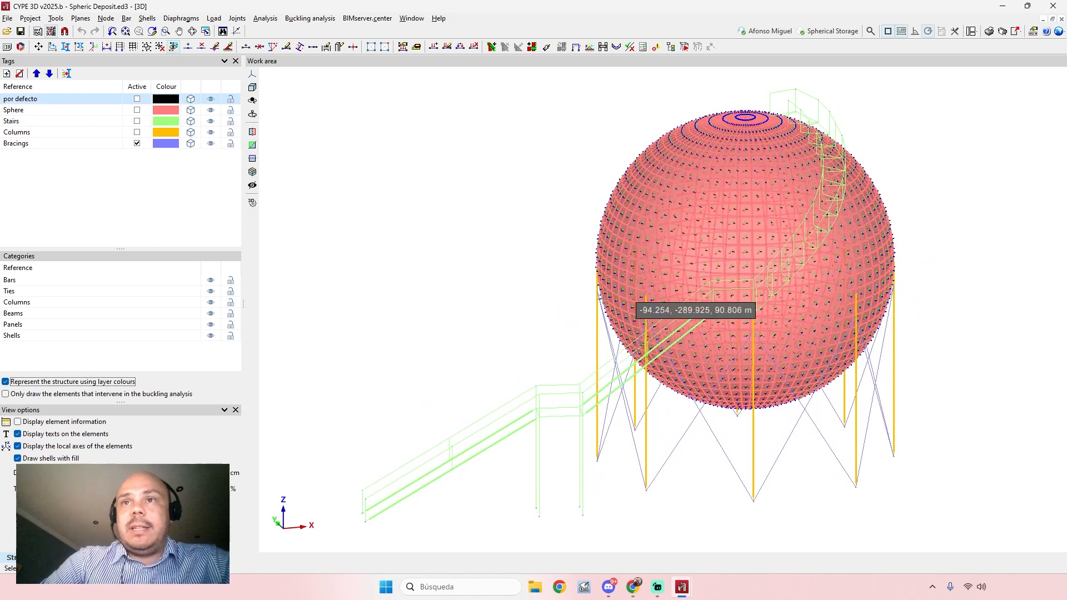
middle_click_drag(724, 384, 741, 411, "shift")
middle_click_drag(748, 412, 757, 374, "shift")
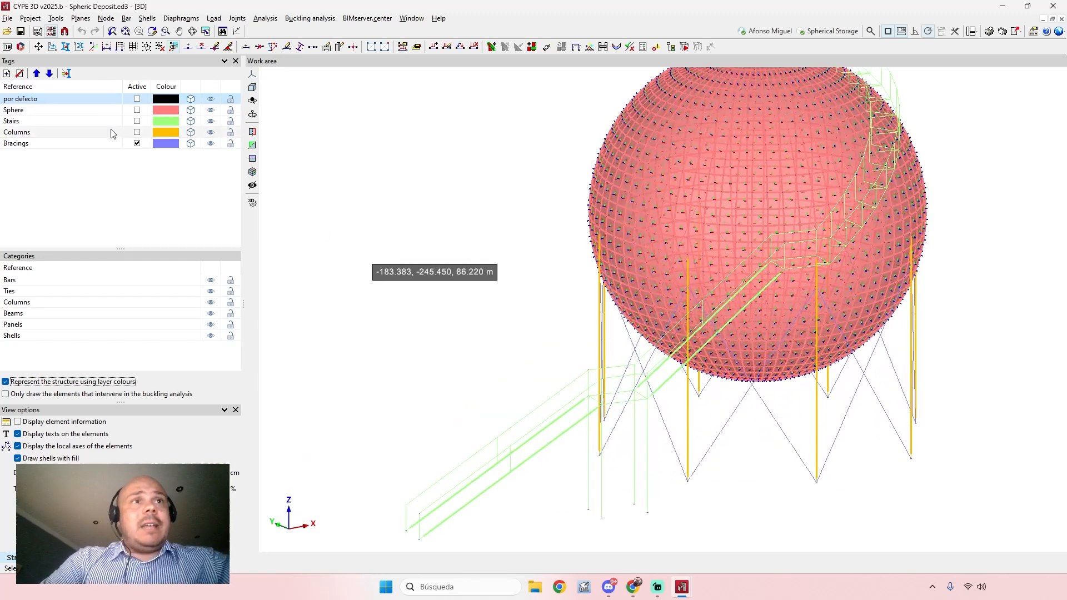
left_click(252, 172)
middle_click_drag(654, 412, 745, 356)
scroll(612, 397, "down", 3)
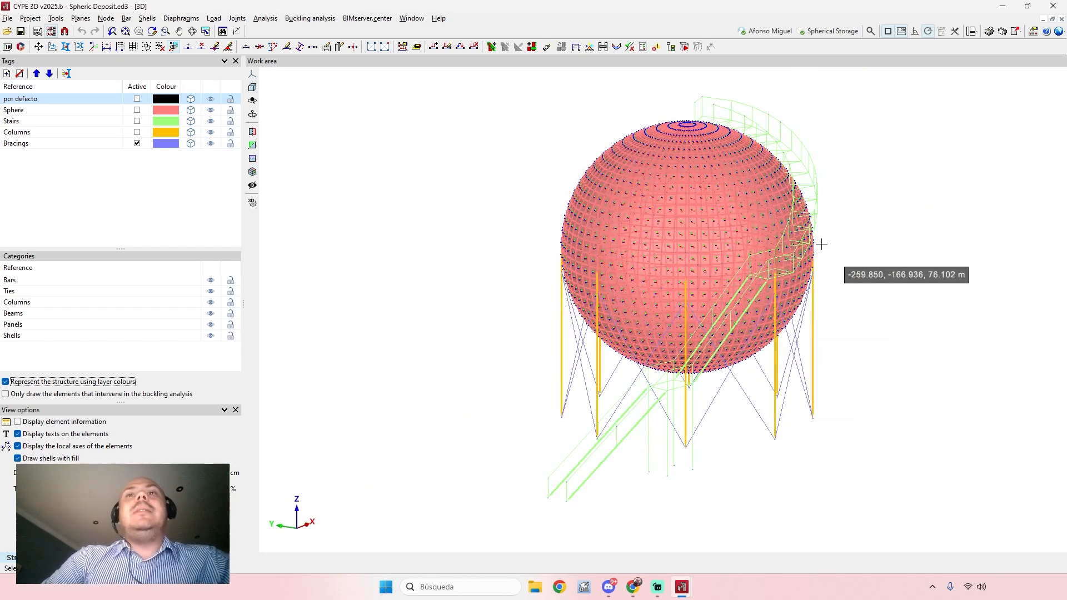
scroll(831, 221, "up", 2)
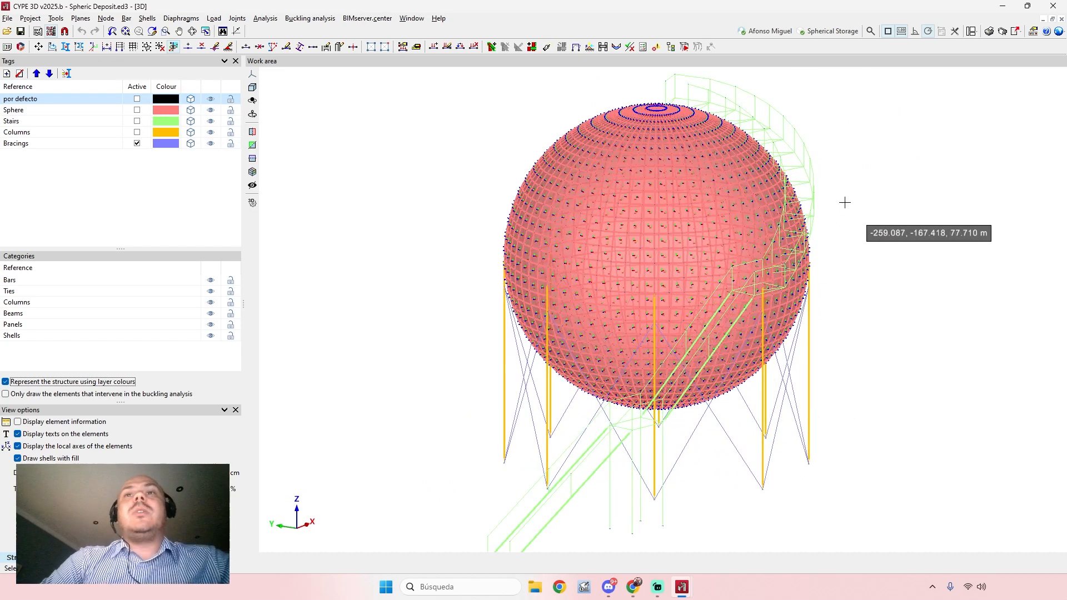
Step: Begin a DXF/DWG import and load the DWG file ESFERA CARAS3D_64 from the Sheels folder on the desktop
left_click(50, 23)
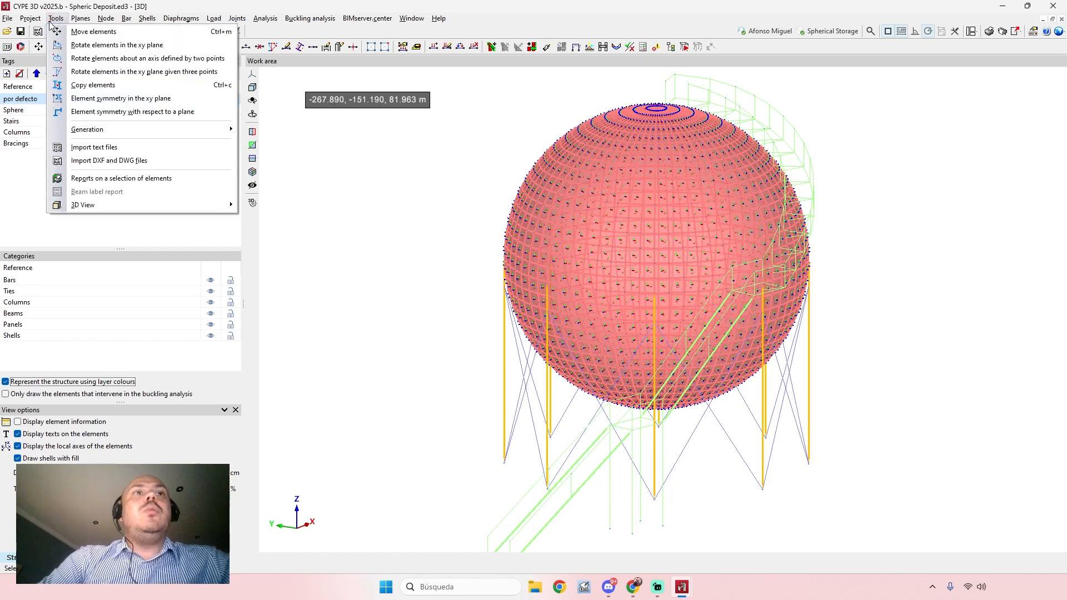
left_click(134, 163)
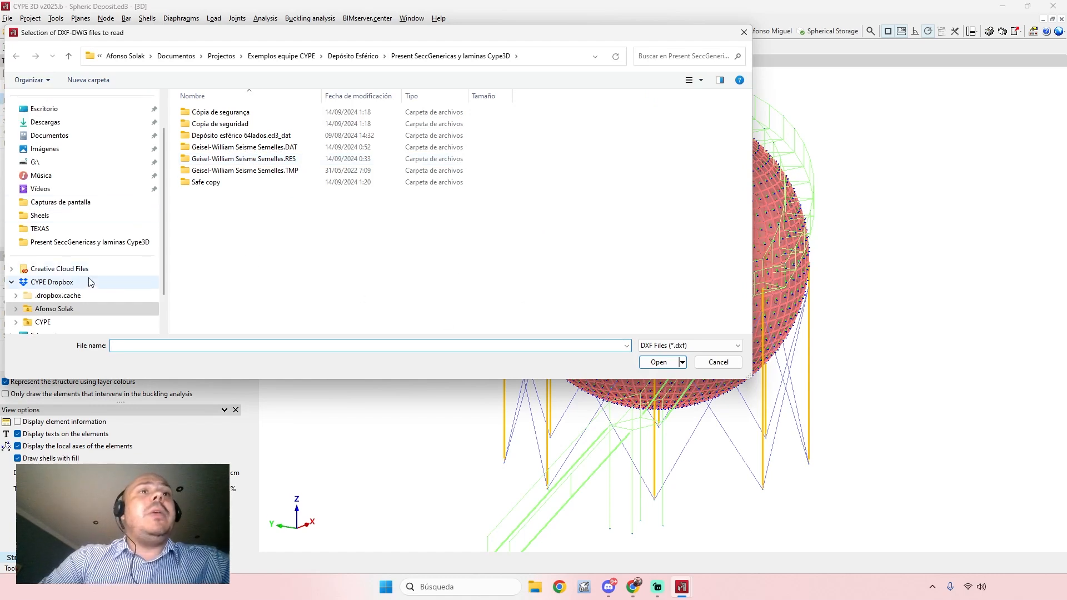
scroll(92, 282, "up", 2)
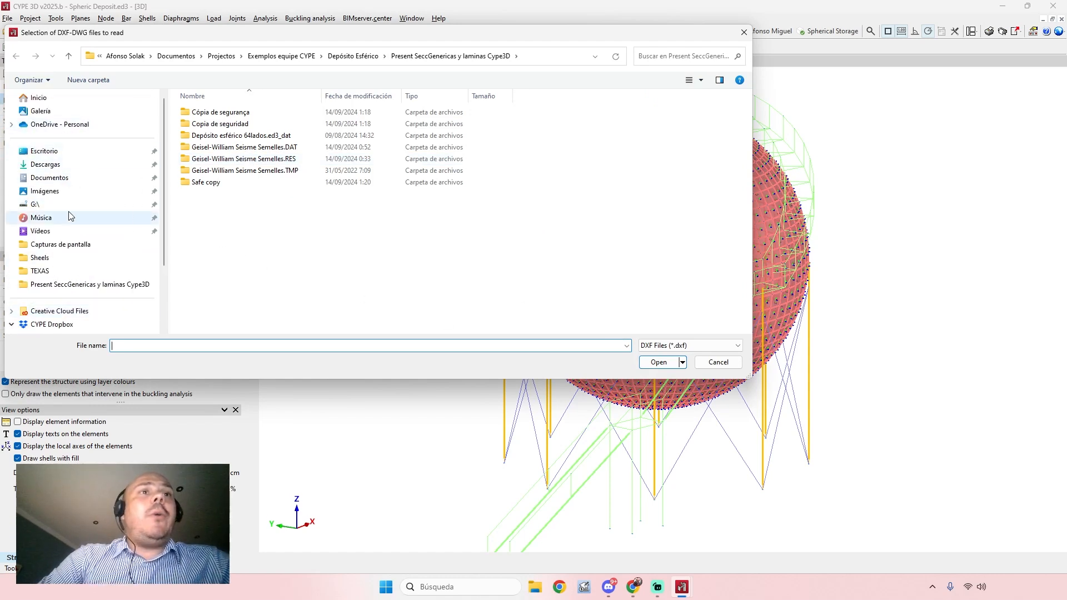
left_click(44, 150)
double_click(252, 126)
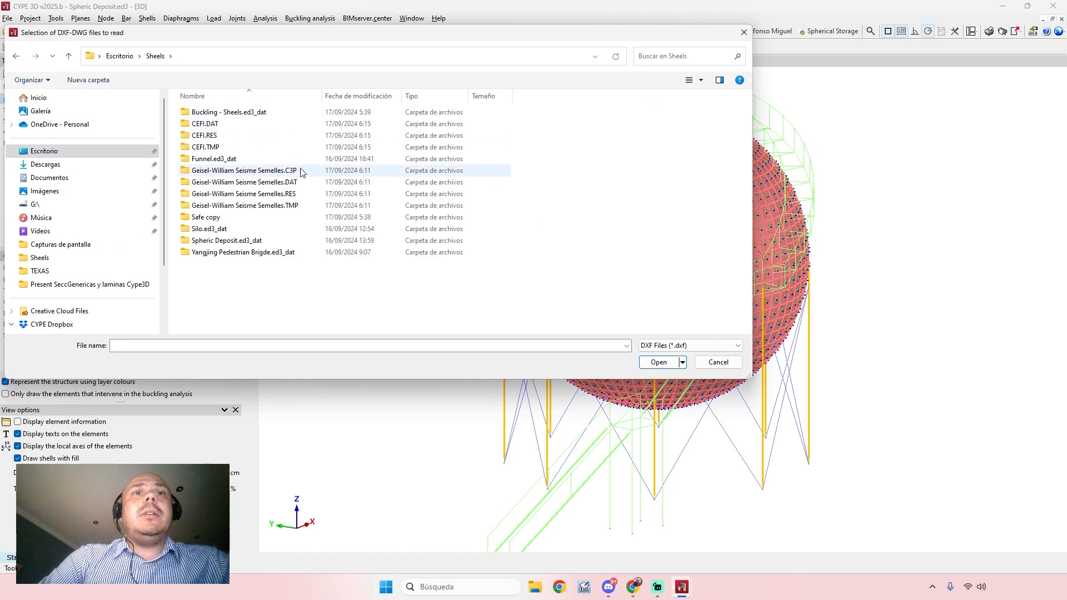
left_click(668, 345)
left_click(671, 363)
left_click(228, 265)
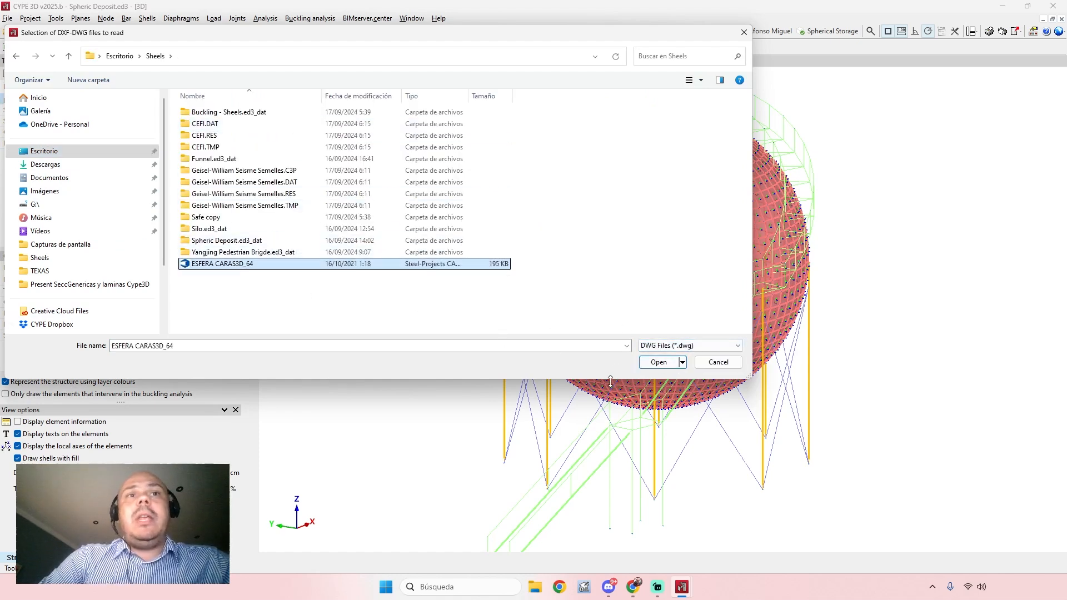
left_click(661, 365)
middle_click_drag(733, 309, 826, 323)
scroll(823, 304, "up", 1)
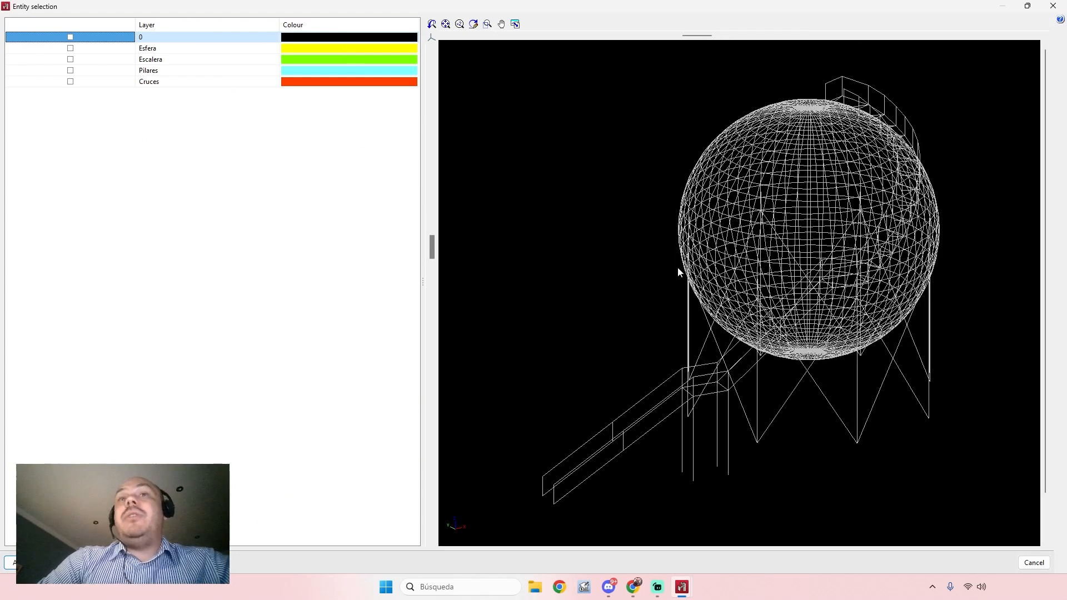
Step: Preview which lines belong to the Esfera, Escalera, Pilares and Cruces layers, and leave the entity selection without importing
left_click(190, 49)
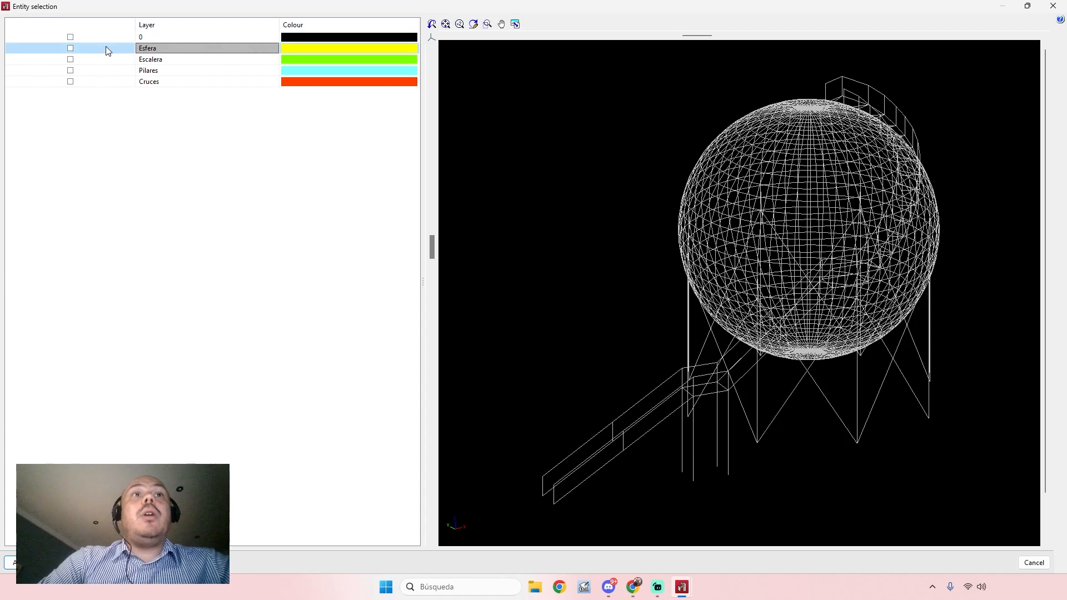
left_click(84, 49)
left_click(70, 48)
left_click(71, 60)
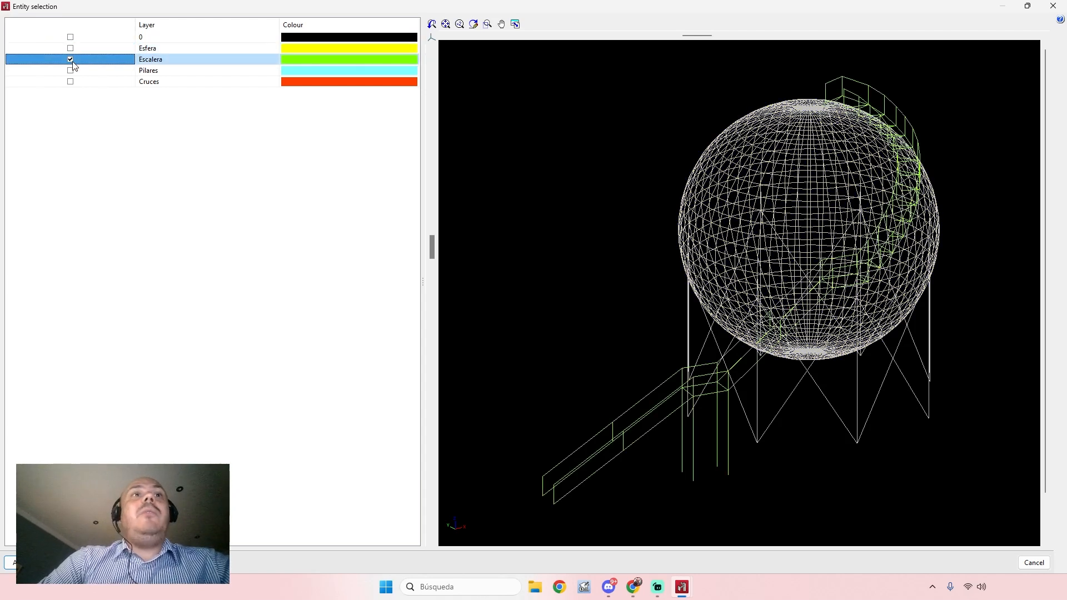
left_click(71, 59)
left_click(71, 71)
left_click(71, 71)
left_click(71, 82)
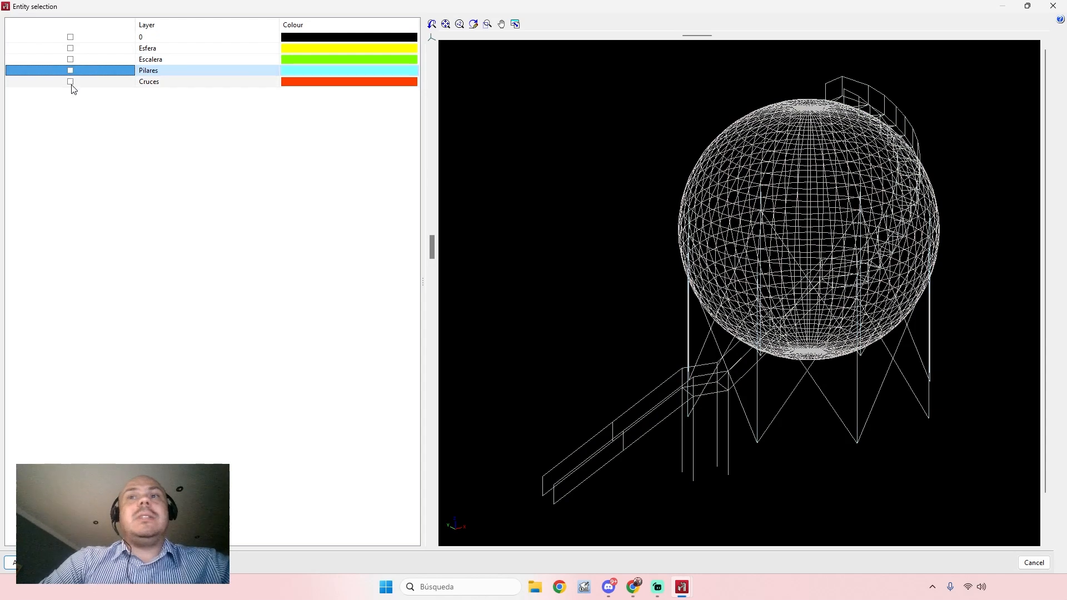
left_click(71, 71)
left_click(71, 82)
left_click(71, 71)
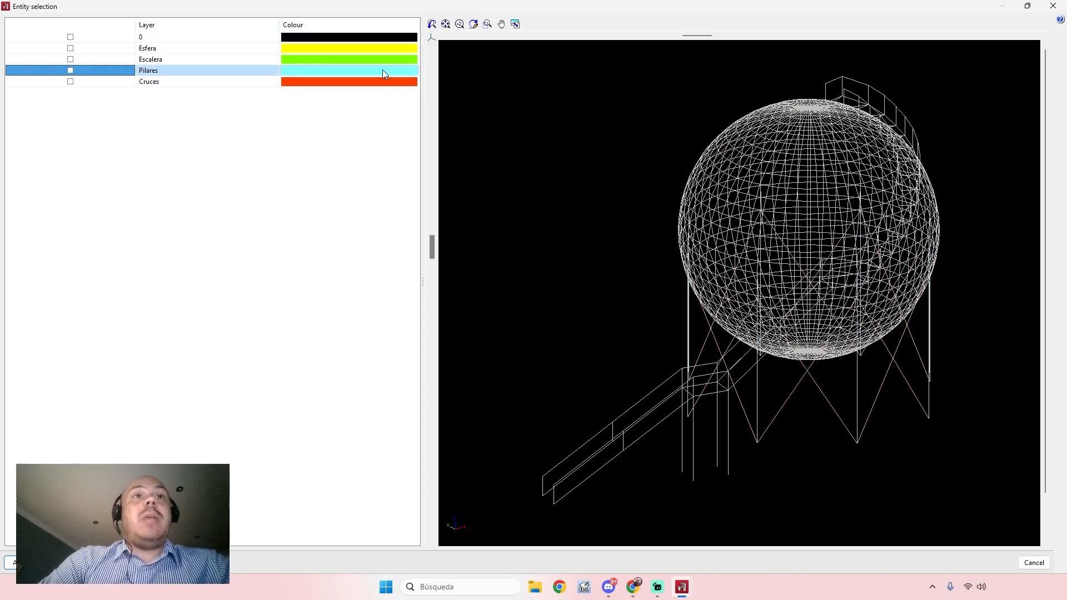
left_click(1051, 7)
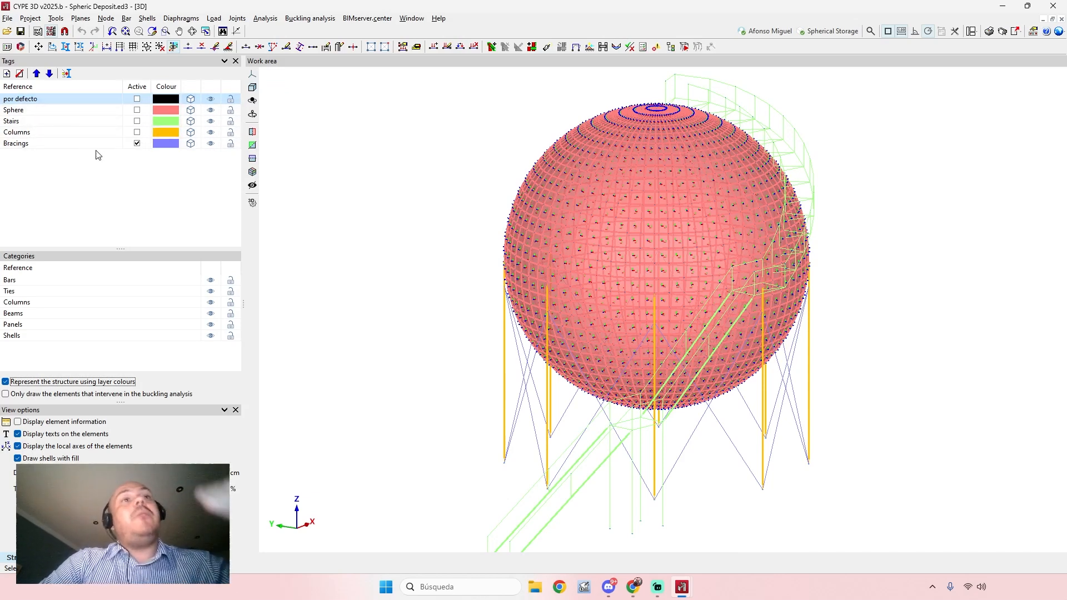
Step: Display the Stairs, Columns and Bracings tags as solid 3D profiles
left_click(191, 121)
left_click(191, 132)
left_click(191, 143)
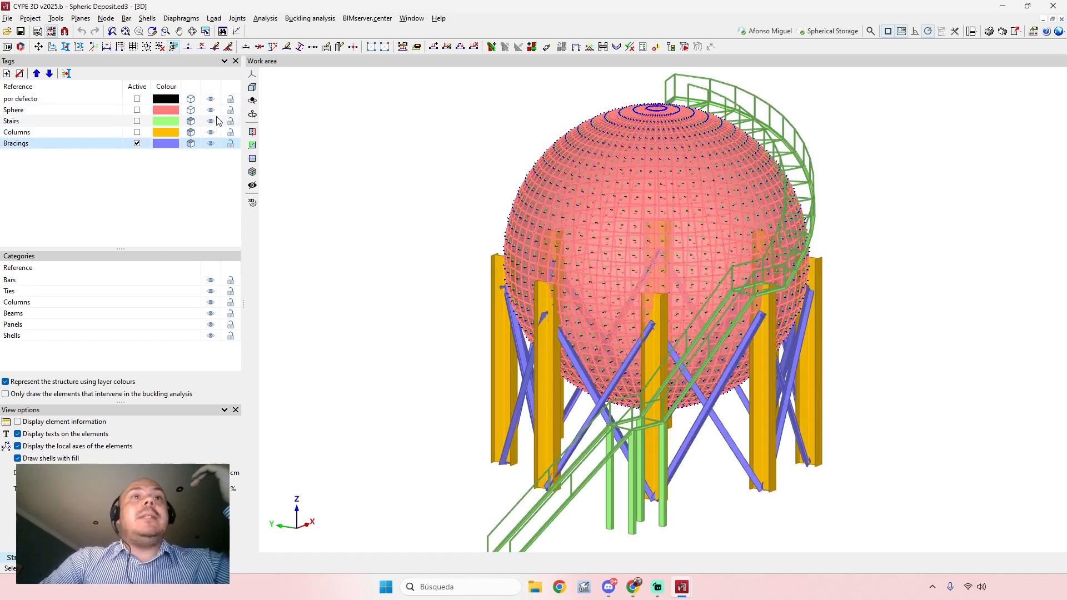
Step: Hide the elements of all five tags: por defecto, Sphere, Stairs, Columns and Bracings
left_click(211, 110)
left_click(210, 121)
left_click(211, 132)
left_click(210, 143)
left_click(211, 99)
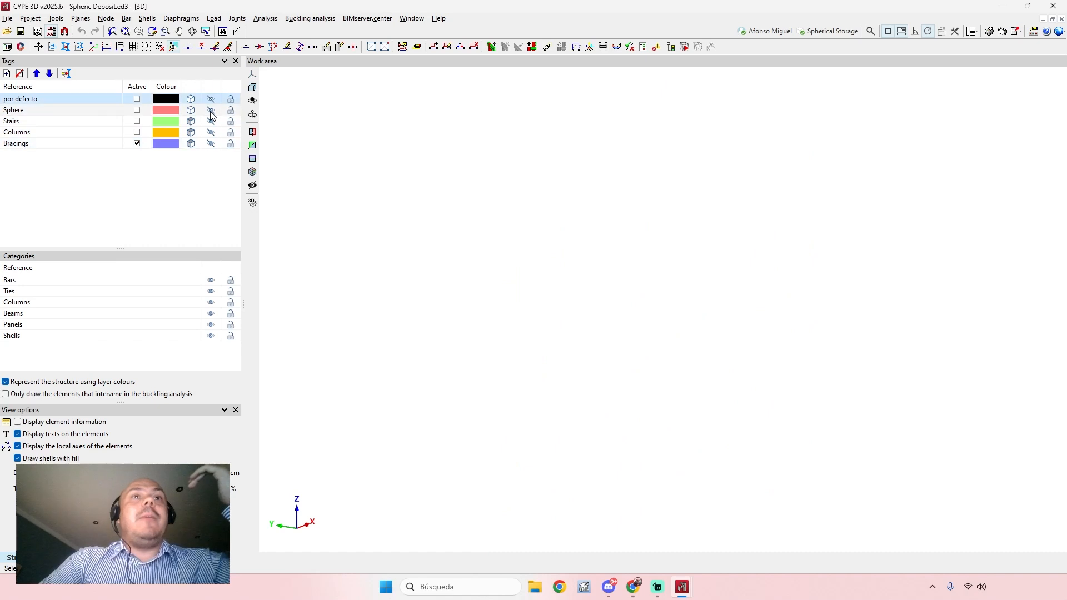
Step: Show the Sphere, Stairs and Columns tags one at a time, hiding the previous one each time
left_click(210, 110)
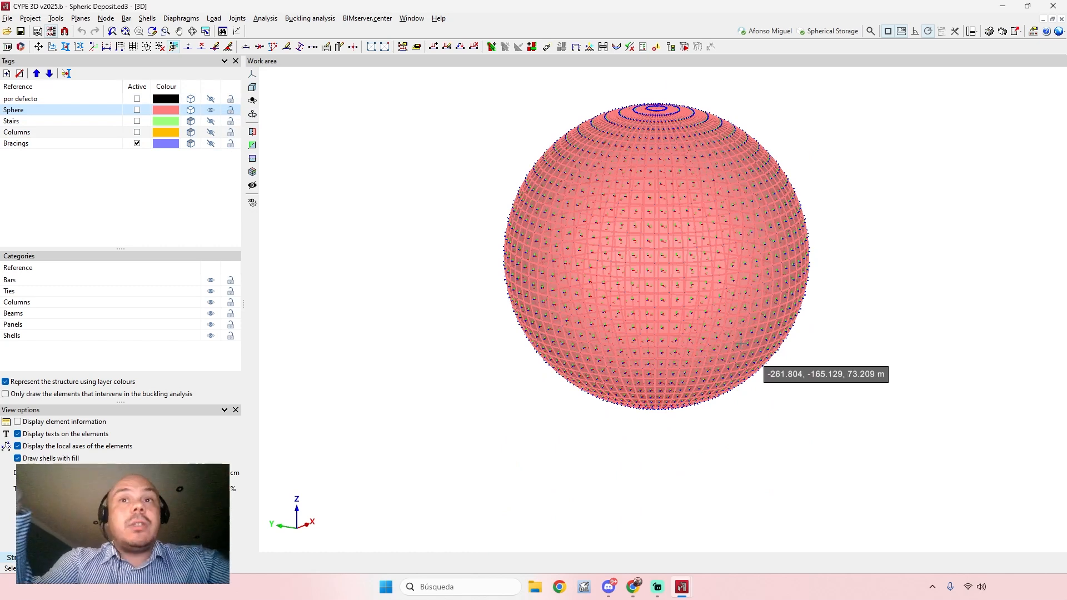
left_click(211, 121)
left_click(211, 109)
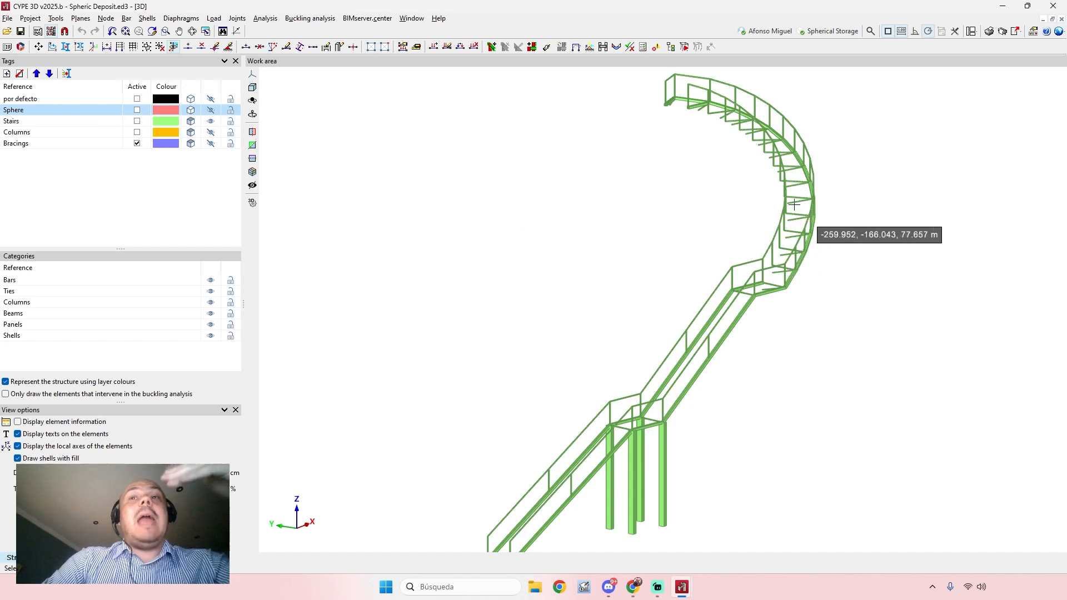
left_click(211, 131)
left_click(211, 121)
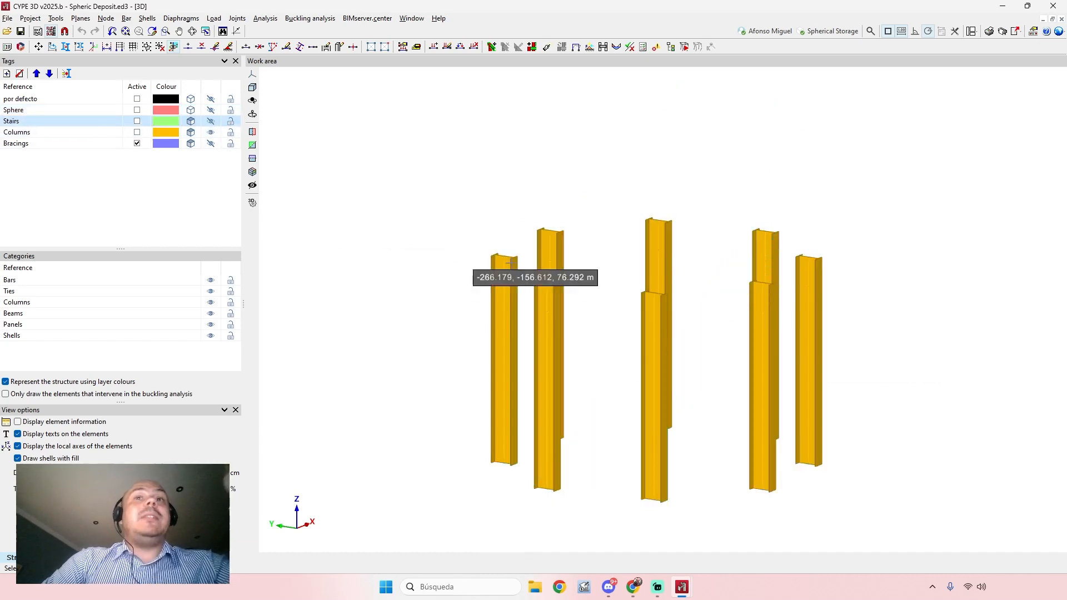
Step: Make every tag visible again, including the bracings, and view the complete spherical tank
left_click(211, 120)
scroll(666, 197, "down", 1)
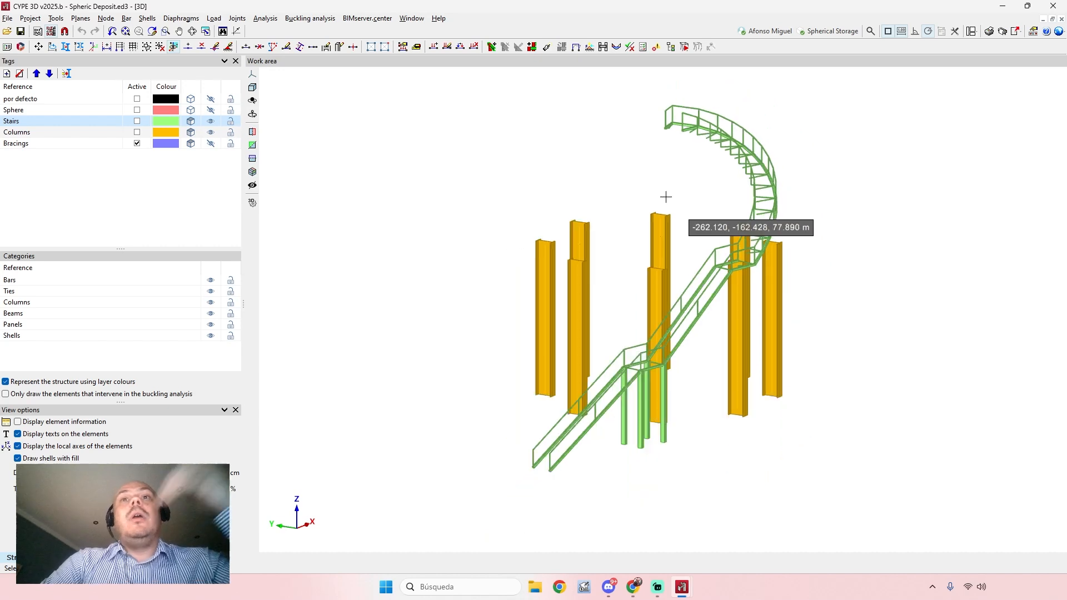
scroll(665, 197, "down", 1)
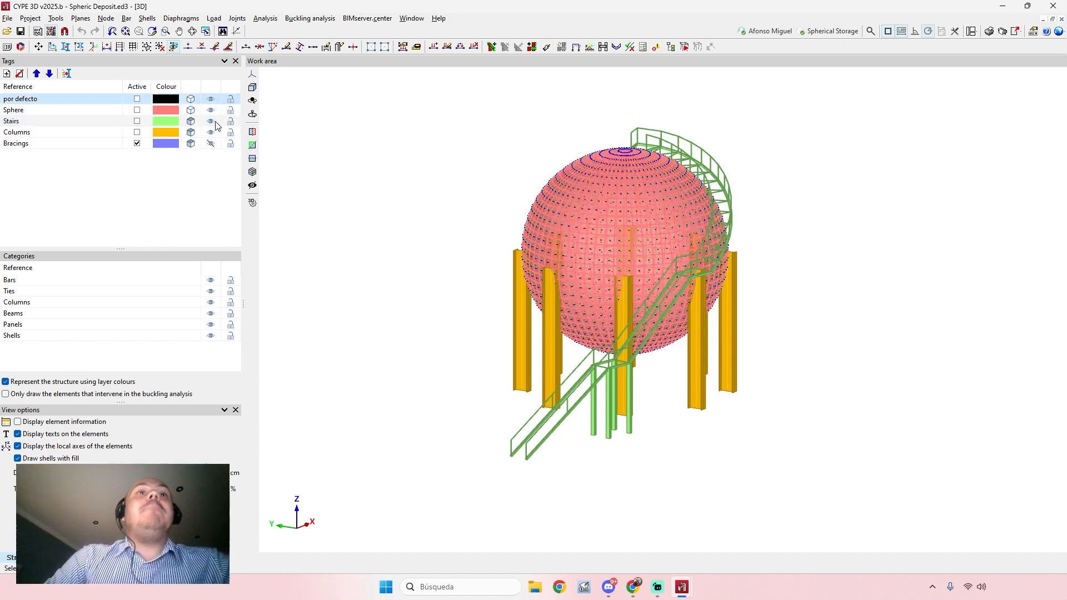
left_click(210, 143)
middle_click_drag(706, 224, 614, 274, "shift")
scroll(608, 286, "up", 2)
mouse_move(678, 238)
middle_mouse_down("shift")
mouse_move(662, 226)
mouse_move(685, 217)
mouse_move(705, 230)
mouse_move(681, 236)
mouse_move(680, 252)
mouse_move(677, 232)
middle_mouse_up("shift")
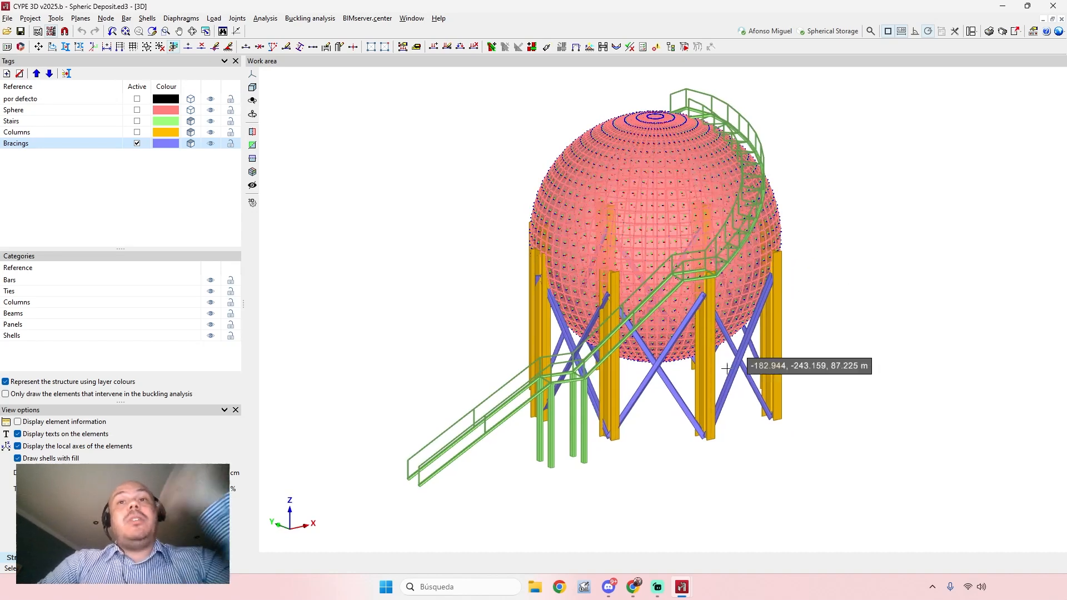
Step: Open the CYPE Menu and launch CYPE Architecture from its Architecture programs
left_click(934, 587)
left_click(909, 554)
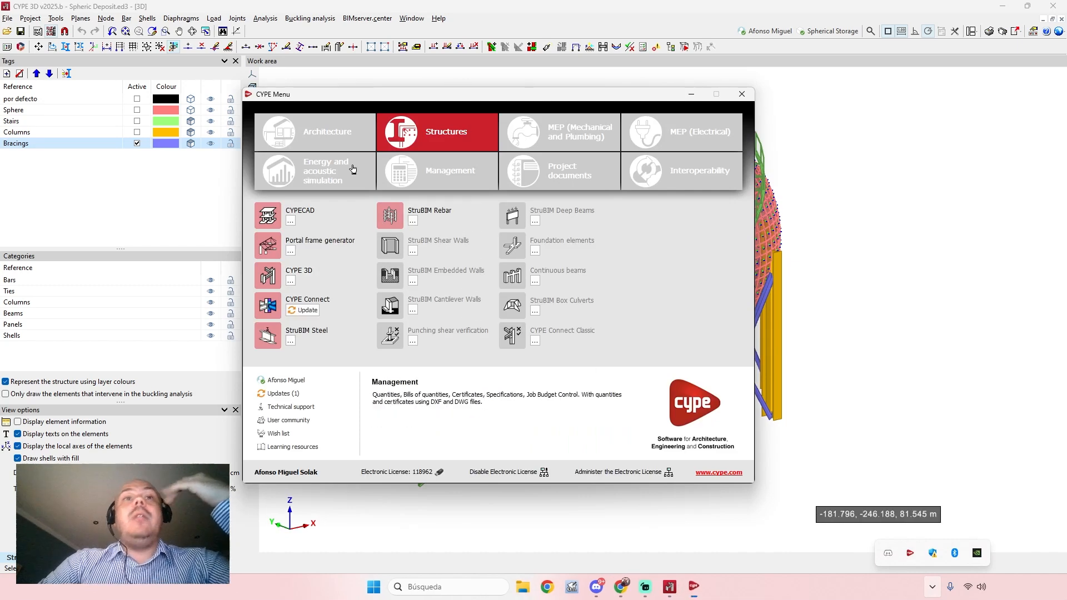
left_click(309, 132)
left_click(311, 211)
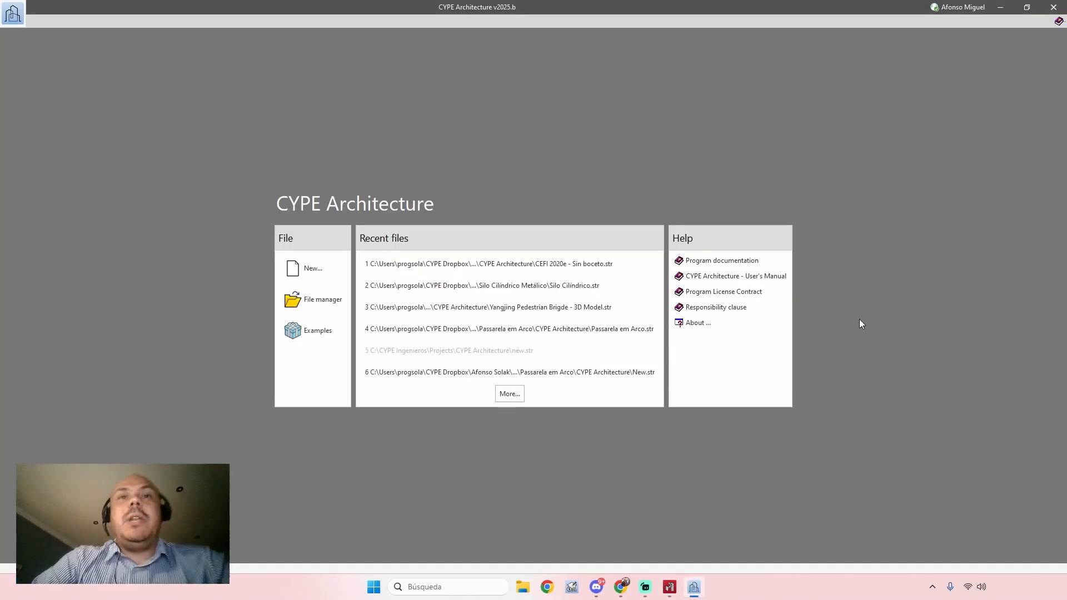
Step: Open the recent Yangjing Pedestrian Brigde - 3D Model.str project and view the pedestrian bridge from several angles
left_click(636, 309)
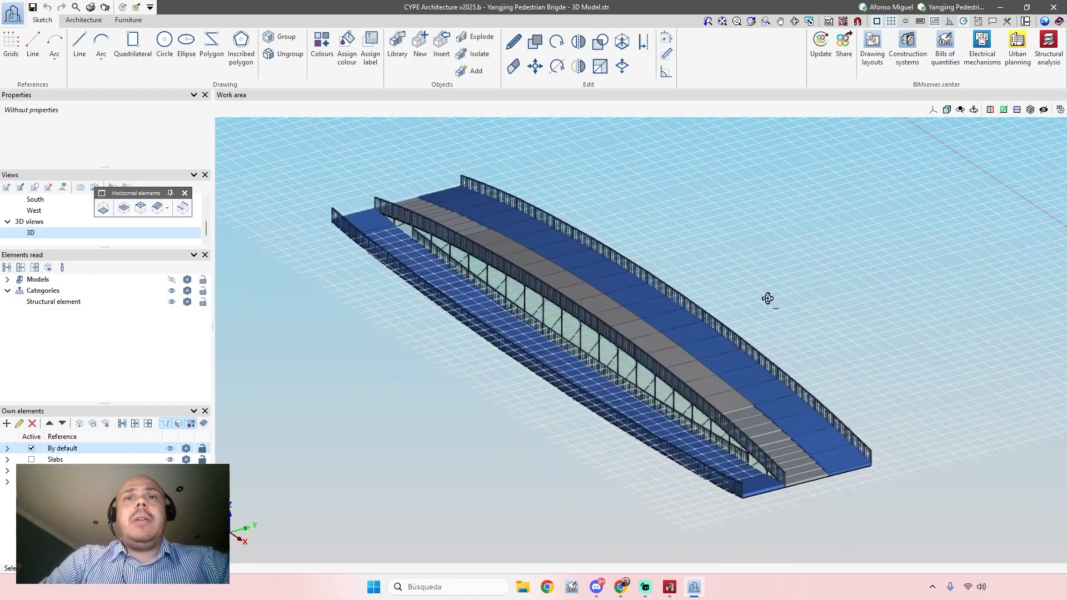
left_click(891, 21)
middle_click_drag(838, 237, 865, 245)
middle_click_drag(468, 380, 485, 379)
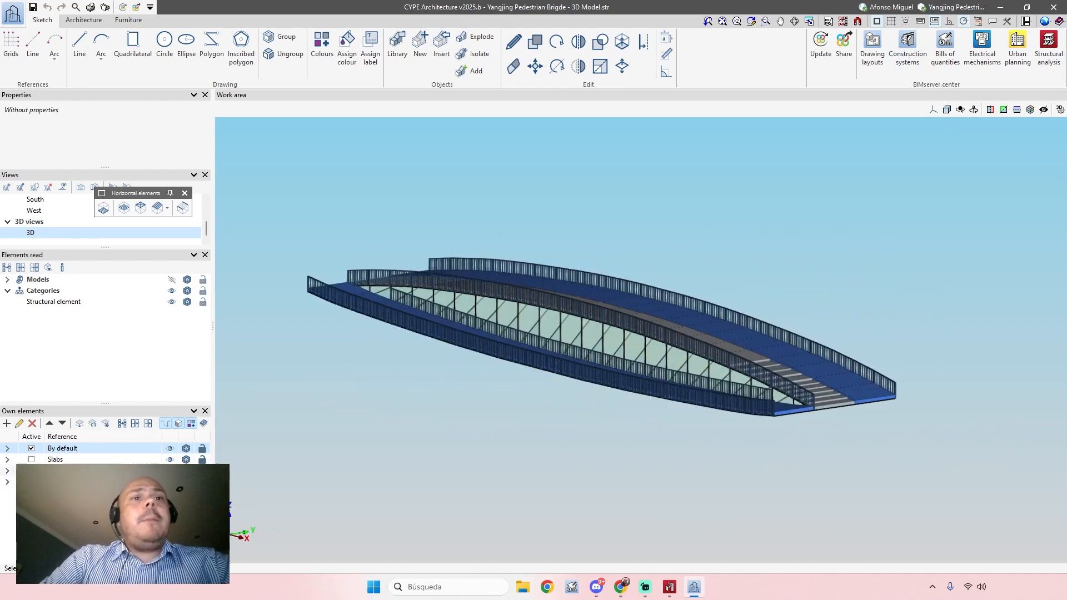
scroll(530, 325, "up", 1)
middle_click_drag(530, 324, 522, 354)
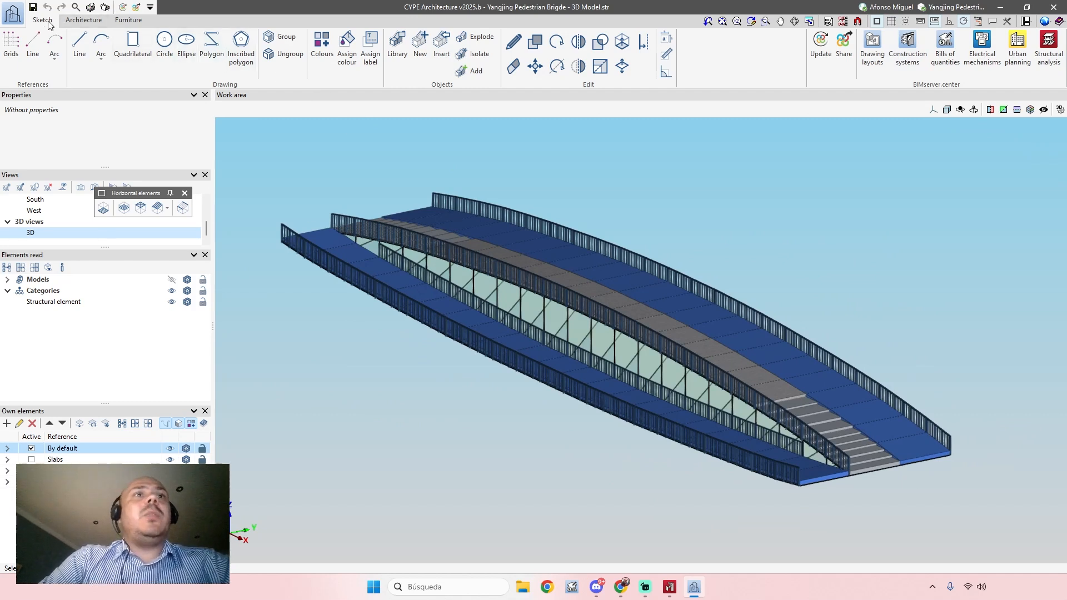
Step: Hide the Slabs group and the own-elements group below it so only the bridge's sketched surfaces are shown
left_click(132, 47)
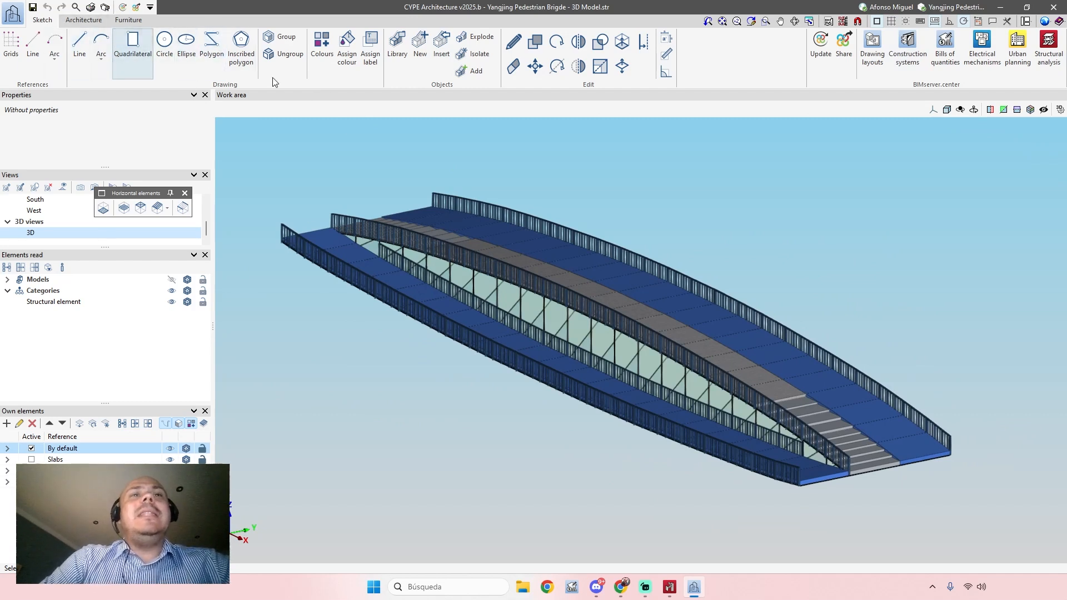
left_click(170, 470)
left_click(170, 459)
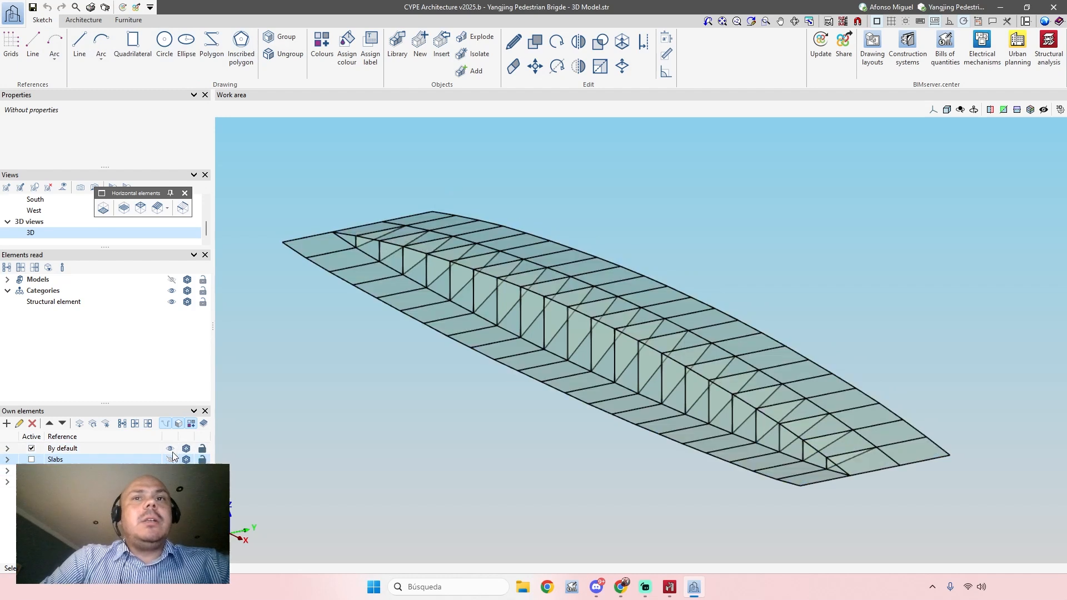
mouse_move(652, 343)
middle_mouse_down()
mouse_move(709, 302)
mouse_move(533, 310)
mouse_move(528, 350)
mouse_move(722, 316)
mouse_move(655, 331)
middle_mouse_up()
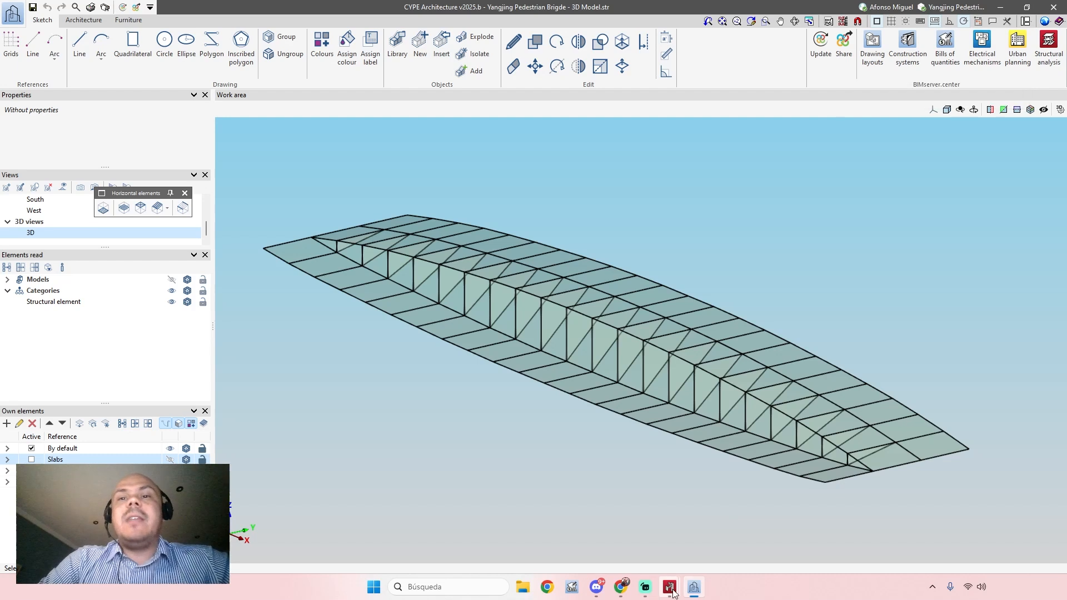
Step: Switch to CYPE 3D and open the recent file Yangjing Pedestrian Brigde.ed3
mouse_move(670, 587)
left_click(722, 511)
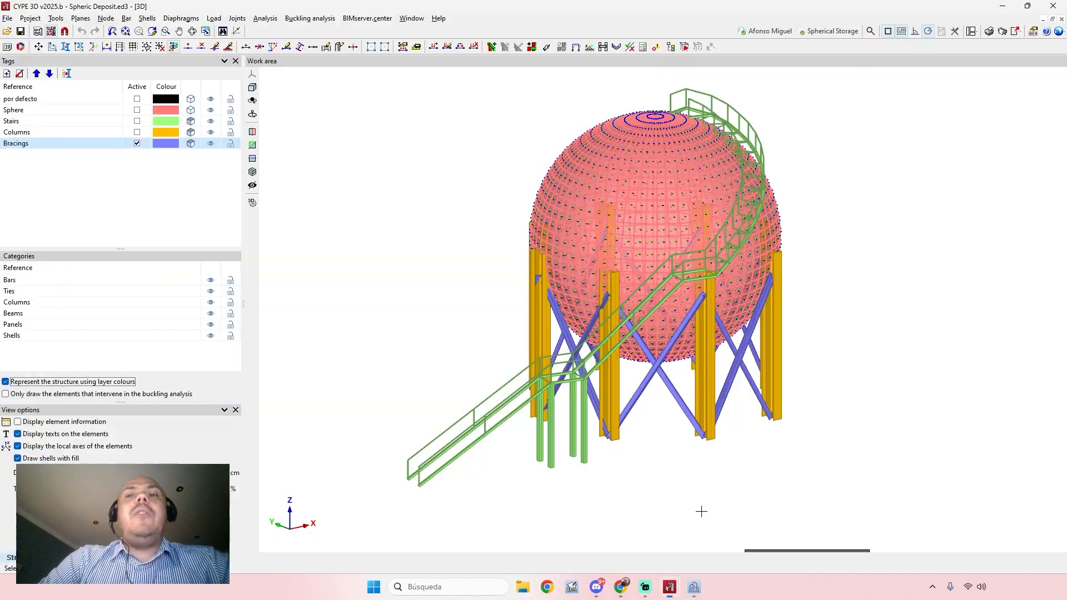
left_click(8, 18)
mouse_move(66, 146)
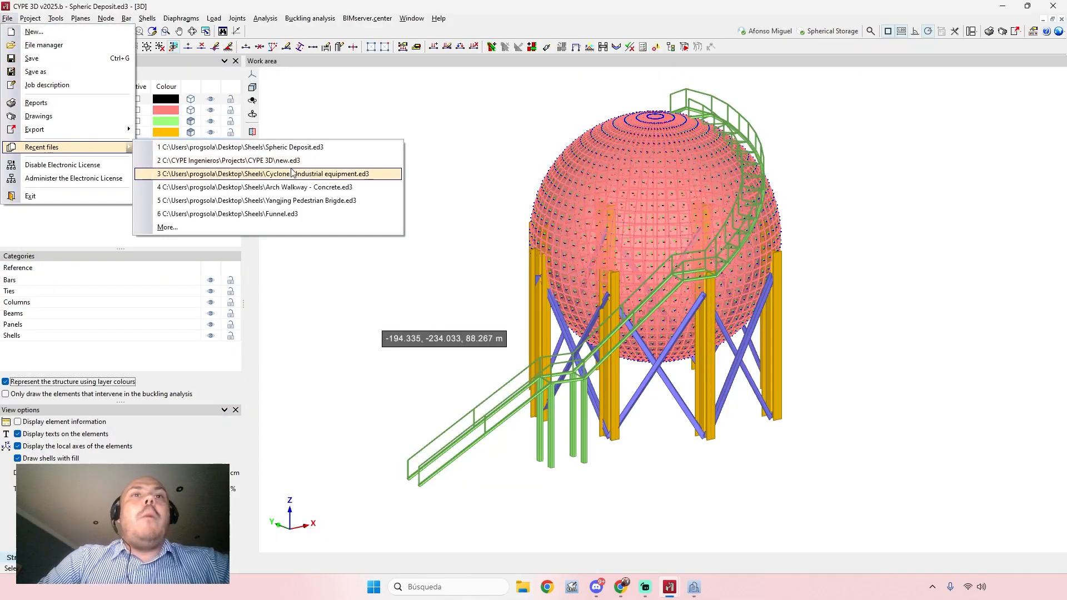
left_click(324, 200)
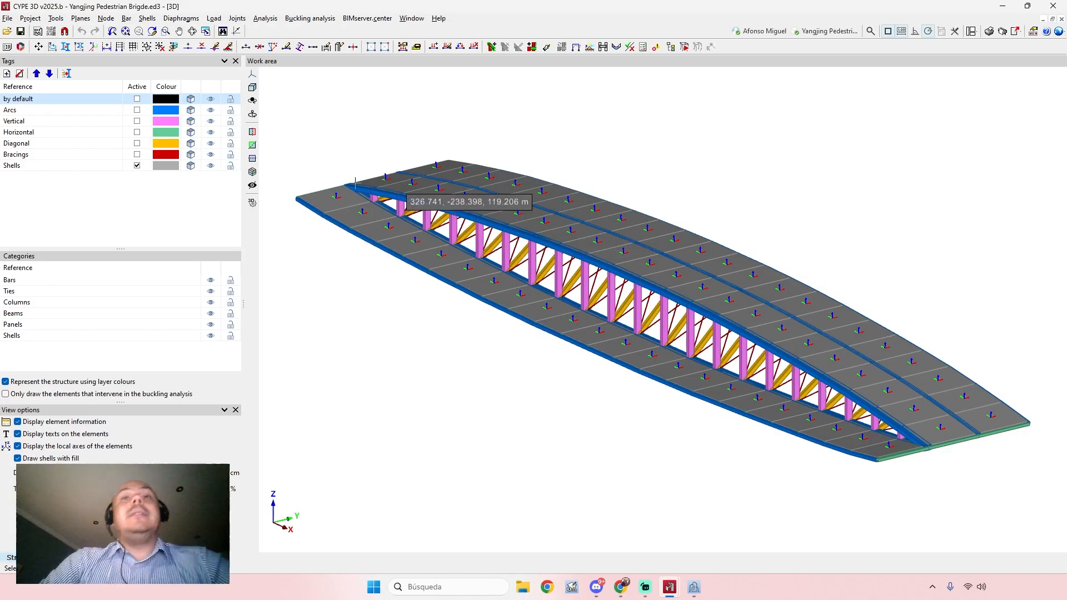
Step: Hide all tags except Shells and view the bridge deck's shells on their own
left_click(210, 86)
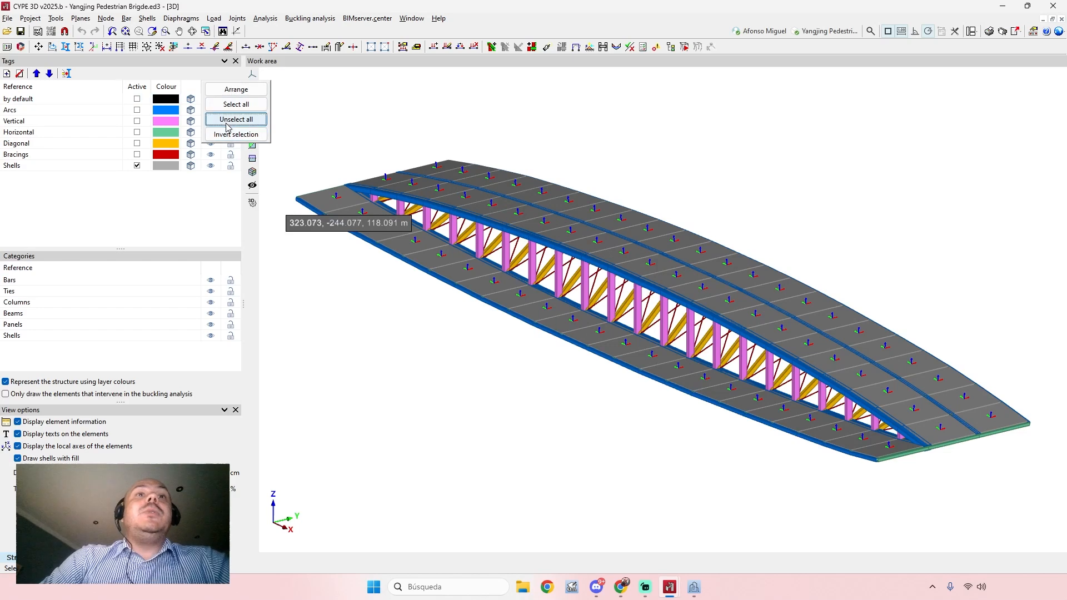
left_click(214, 119)
left_click(211, 165)
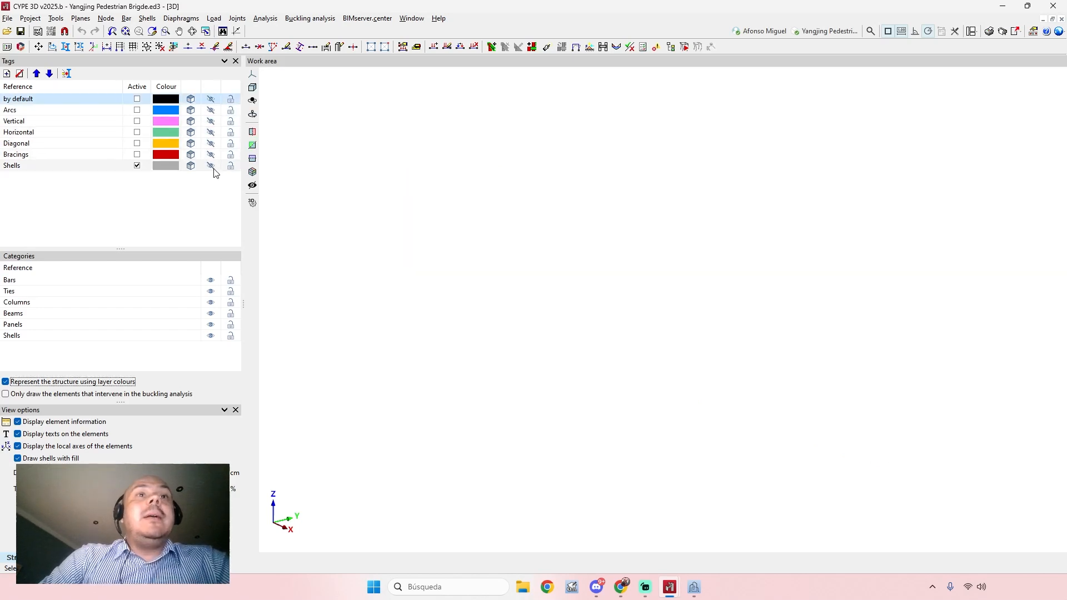
mouse_move(698, 295)
middle_mouse_down("shift")
mouse_move(676, 257)
mouse_move(691, 309)
middle_mouse_up("shift")
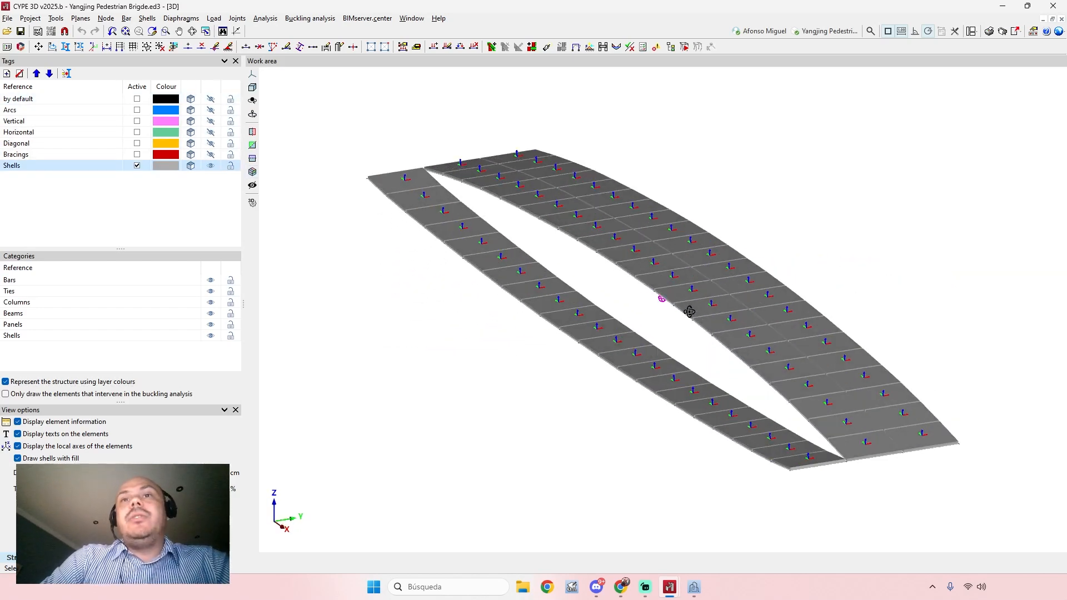
Step: Examine the file types offered for importing DXF and DWG files, and leave without importing anything
left_click(55, 19)
left_click(100, 159)
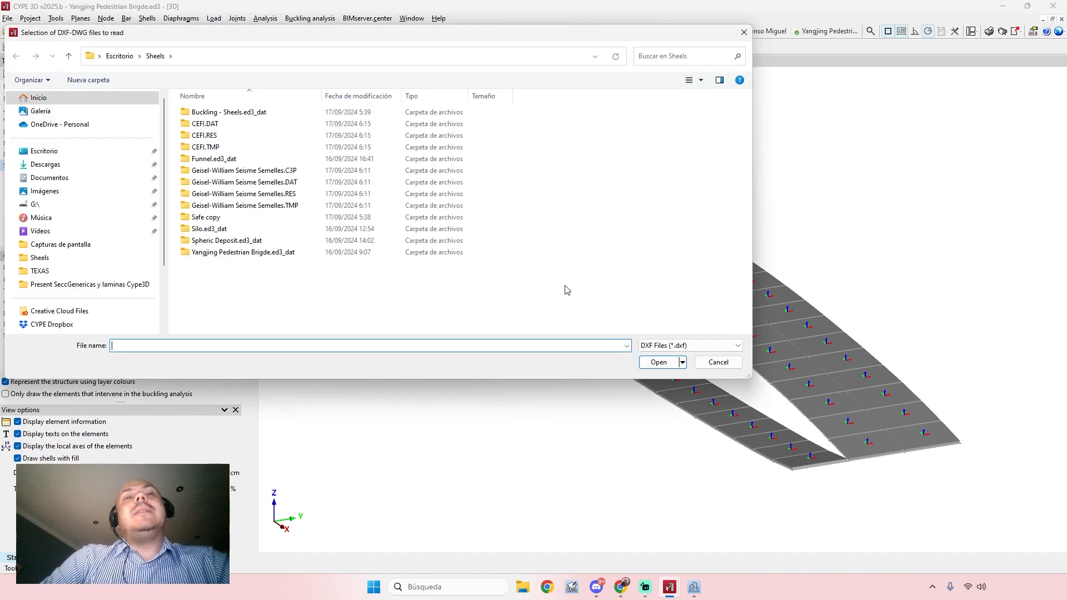
left_click(689, 345)
left_click(666, 368)
left_click(689, 345)
left_click(667, 364)
left_click(718, 362)
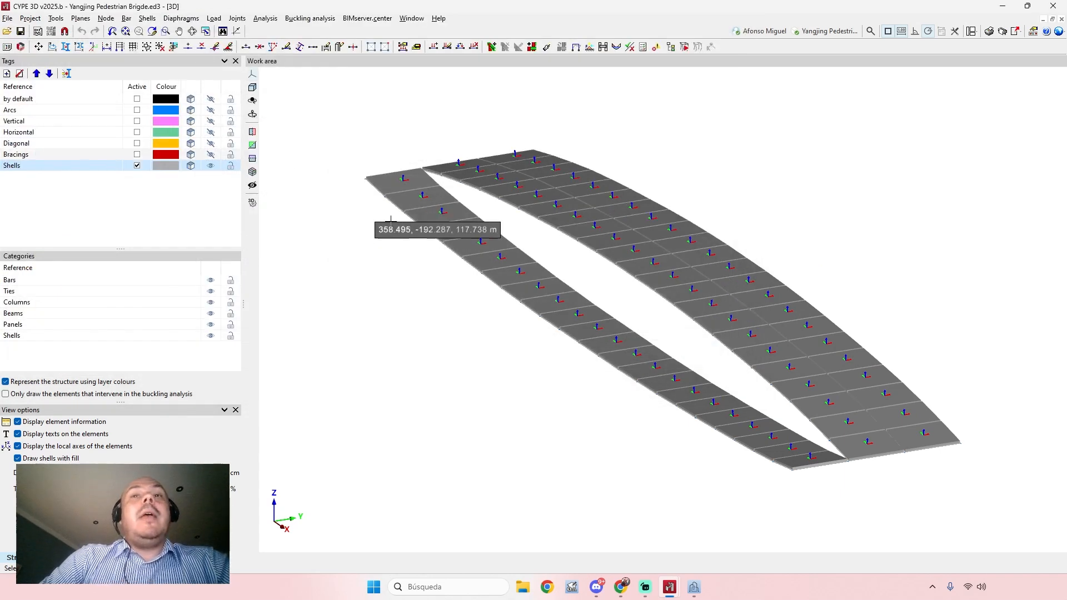
Step: Make the Bracings, Diagonal, Horizontal, Vertical, Arcs and by default tags visible again and view the complete bridge
scroll(476, 274, "down", 3)
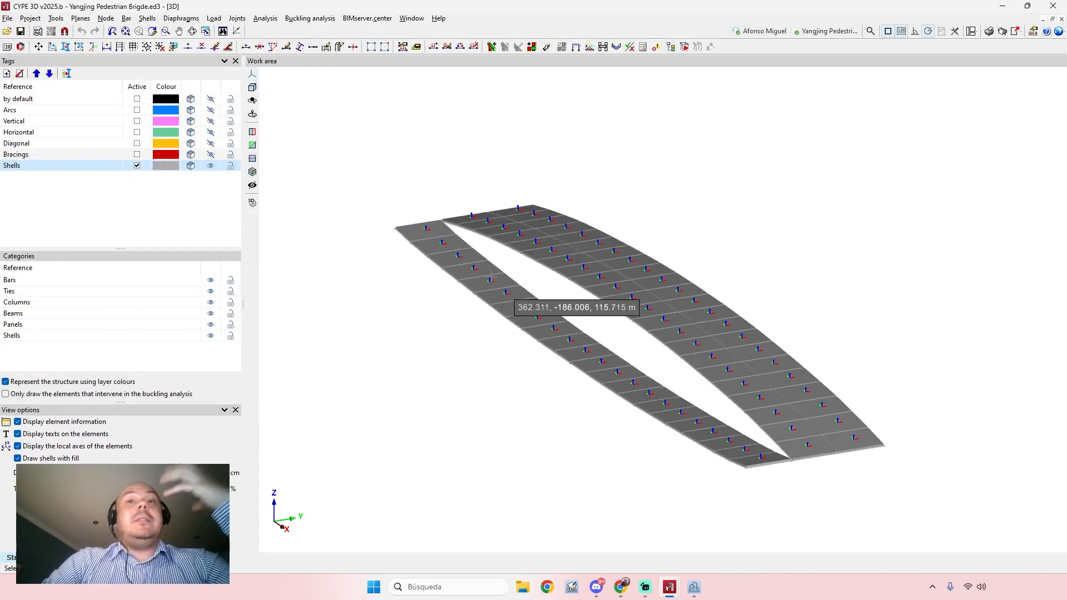
scroll(490, 273, "up", 2)
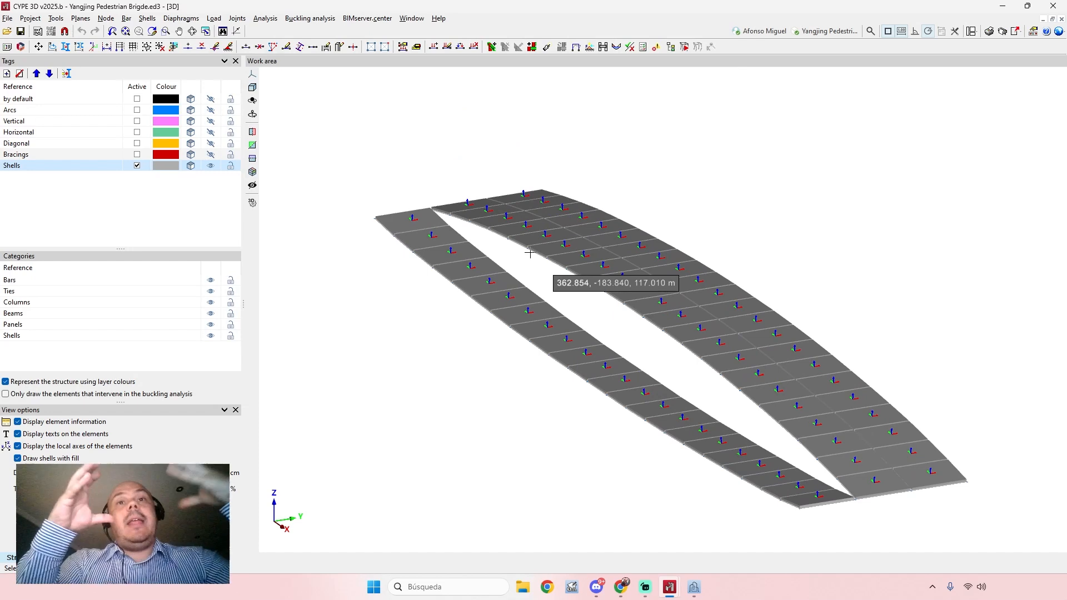
left_click(210, 155)
left_click(210, 154)
left_click(211, 143)
left_click(211, 132)
left_click(211, 120)
left_click(211, 109)
left_click(211, 99)
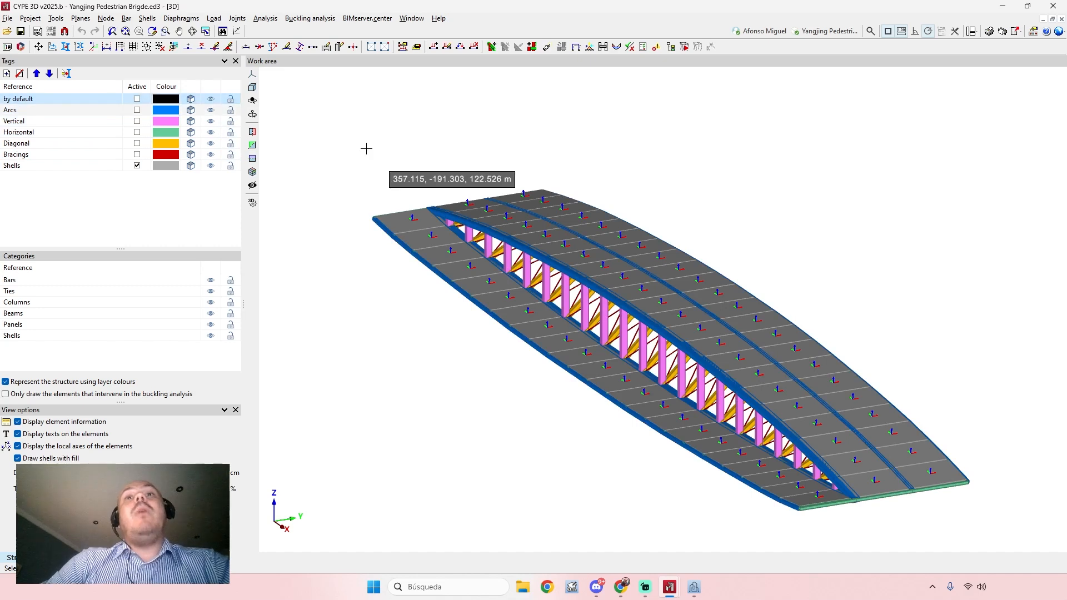
middle_click_drag(500, 247, 487, 238)
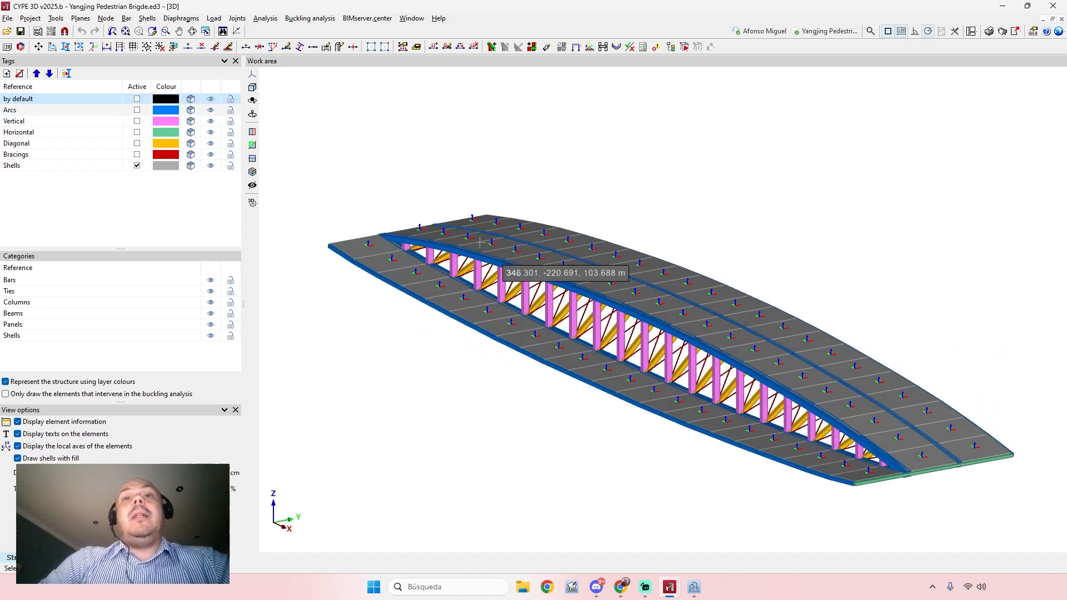
middle_click_drag(522, 195, 506, 196)
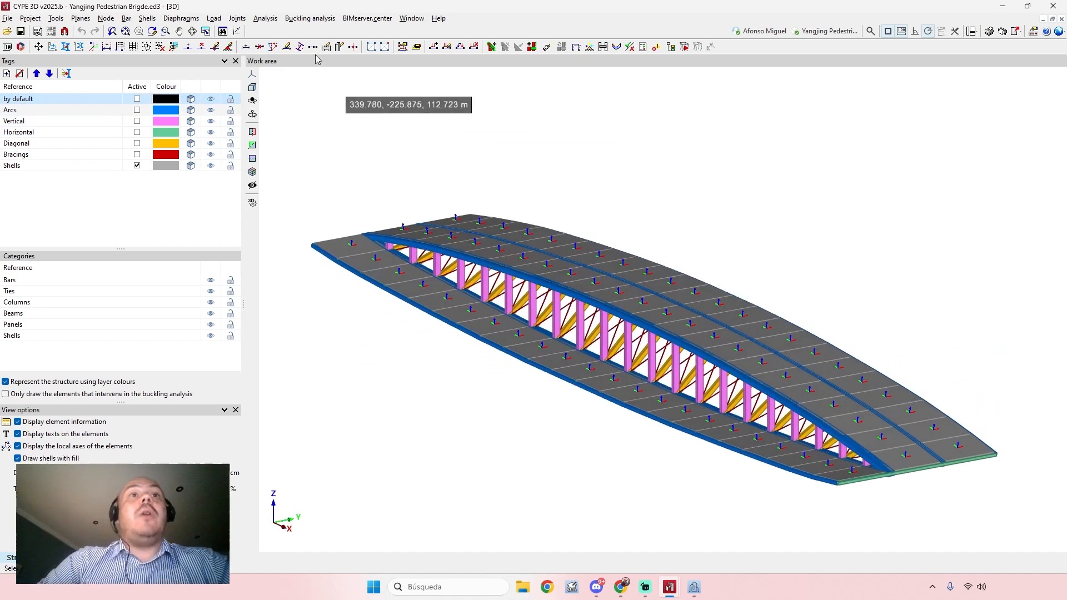
Step: Open the 3D view of the whole bridge and look closely at its structure and railings
left_click(80, 18)
mouse_move(106, 20)
mouse_move(55, 19)
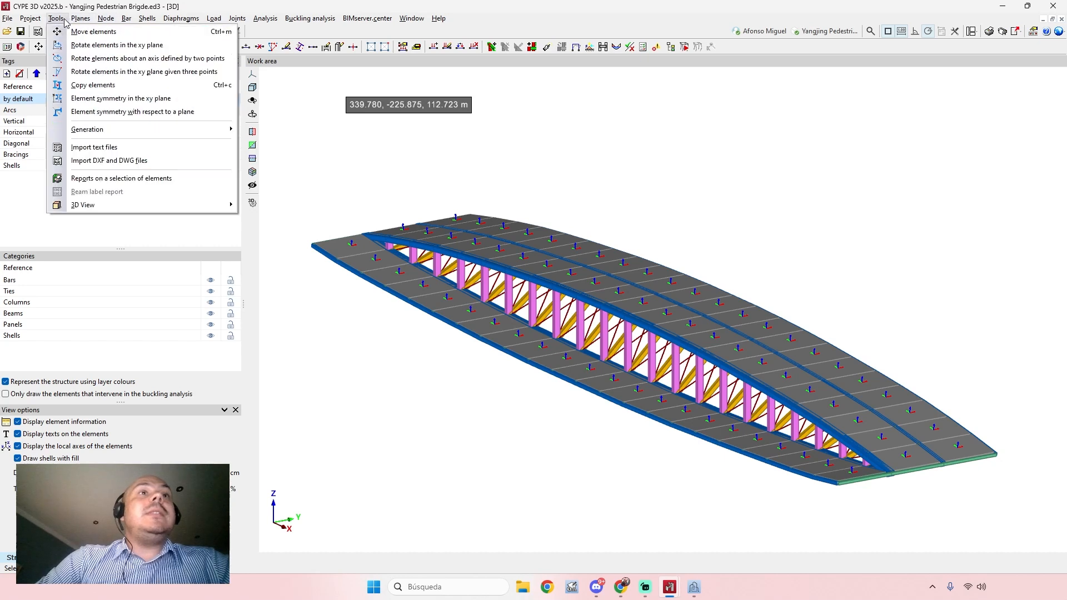
mouse_move(143, 204)
left_click(278, 206)
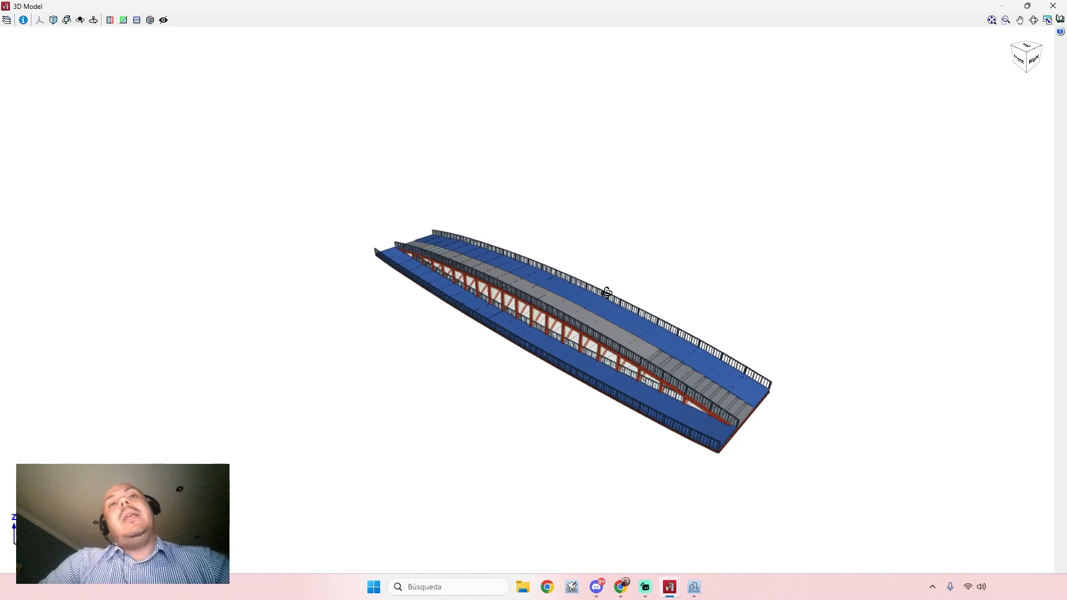
middle_click_drag(606, 293, 592, 361)
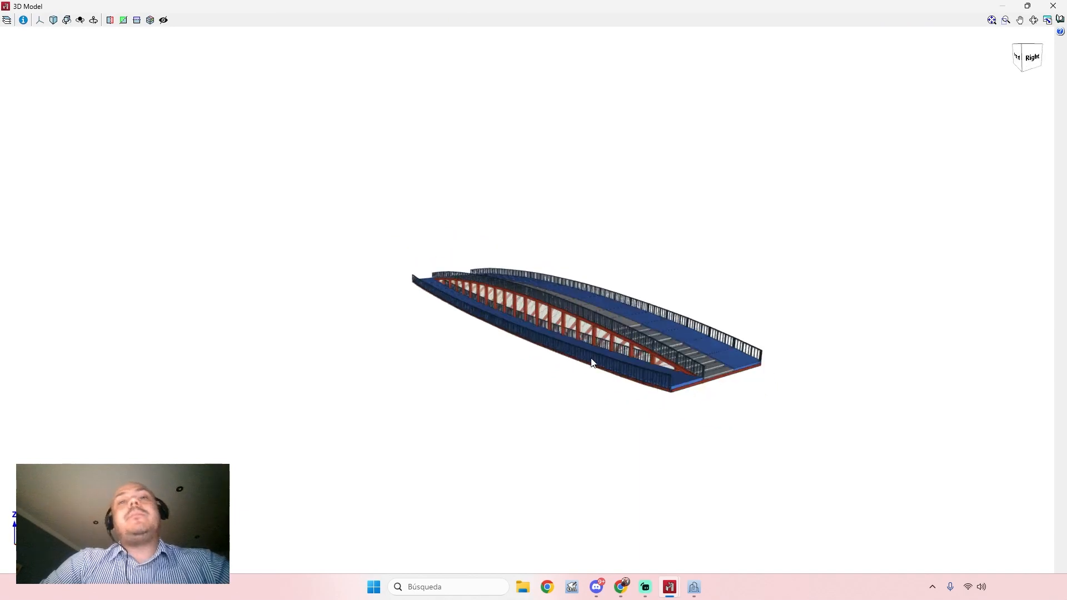
scroll(593, 356, "up", 4)
middle_click_drag(595, 323, 597, 347)
Step: Show the 3D view's element list, expand the BIM model, and hide the columns, beams and concrete shells
left_click(6, 19)
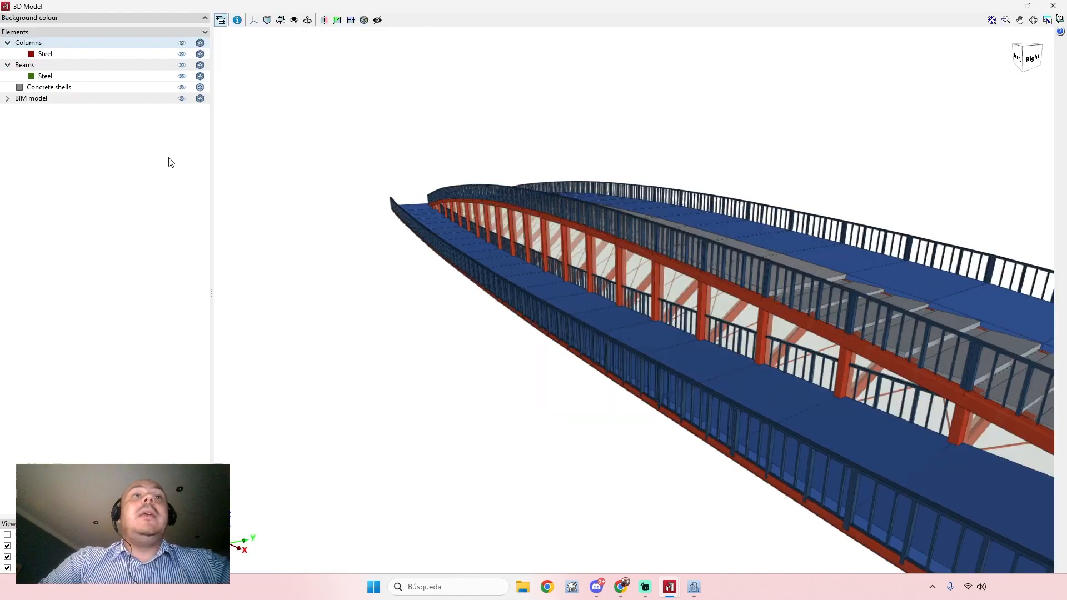
double_click(33, 98)
double_click(29, 111)
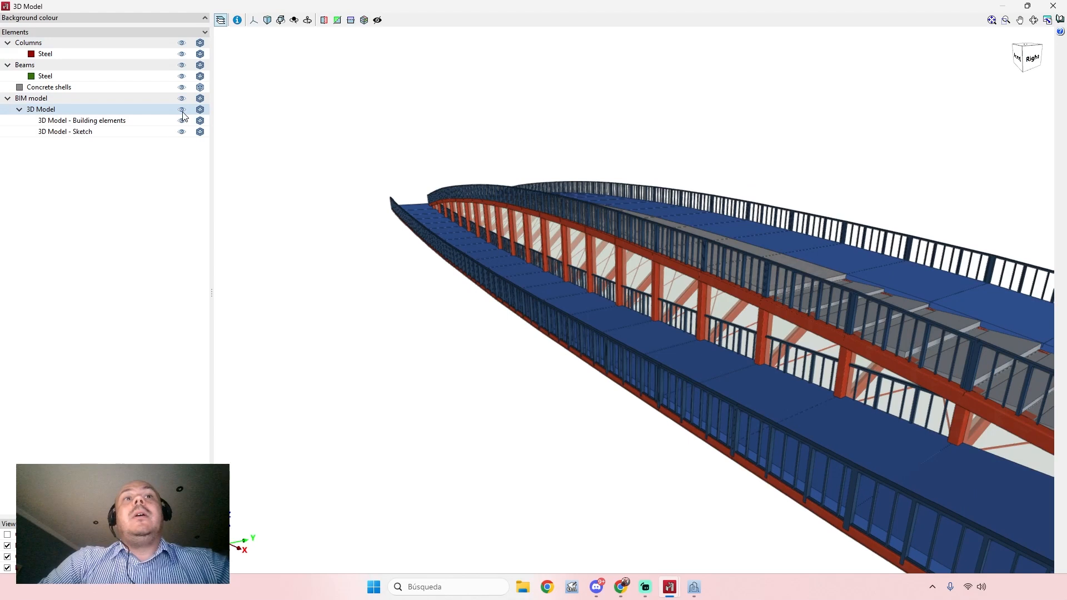
left_click(181, 43)
left_click(183, 65)
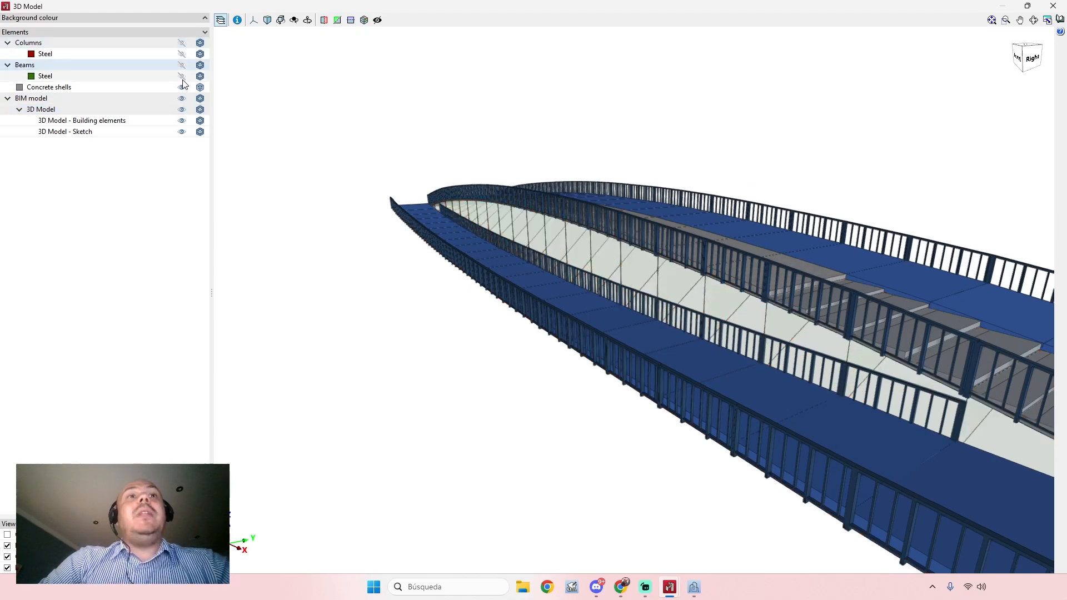
left_click(182, 87)
scroll(522, 202, "down", 4)
middle_click_drag(526, 205, 583, 222)
scroll(653, 200, "up", 4)
scroll(654, 202, "down", 1)
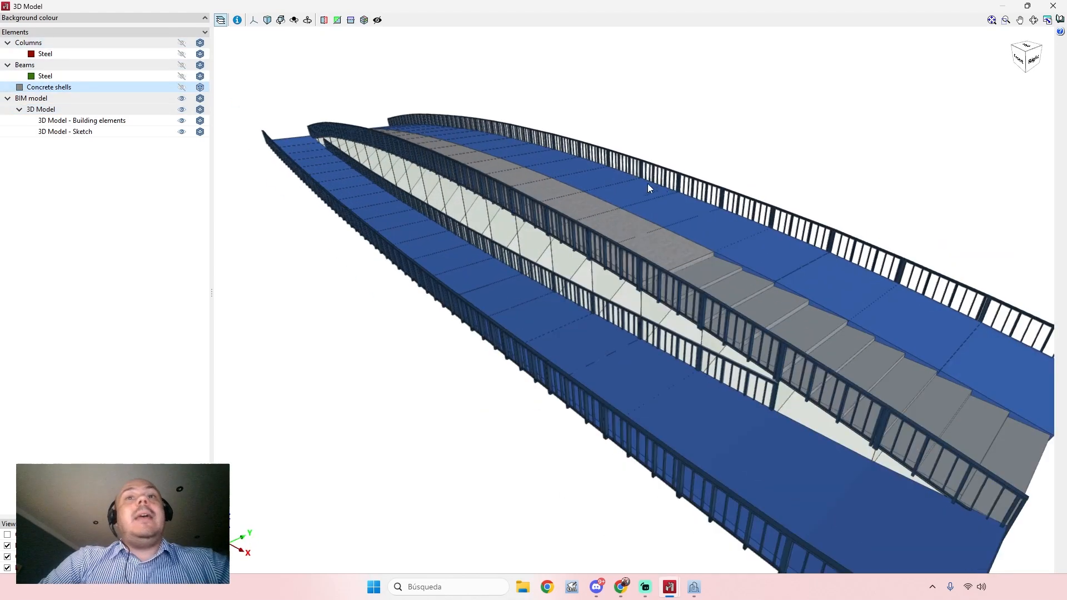
Step: Hide the BIM model's building elements, view the remaining sketch surfaces, and close the 3D view
left_click(181, 120)
scroll(602, 209, "down", 2)
mouse_move(602, 209)
middle_mouse_down()
mouse_move(585, 193)
mouse_move(596, 199)
middle_mouse_up()
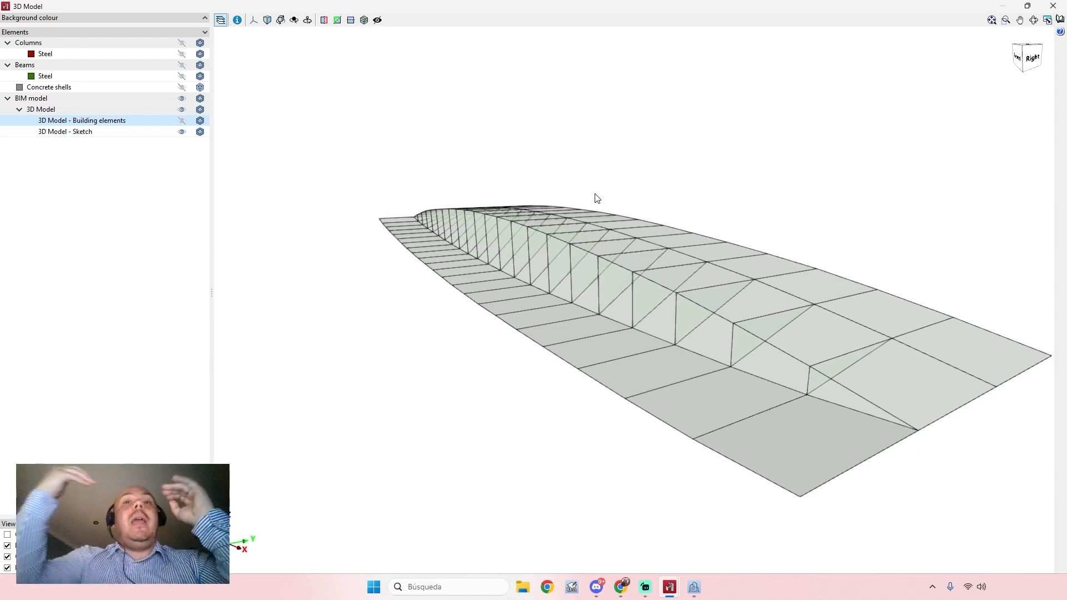
left_click(1053, 5)
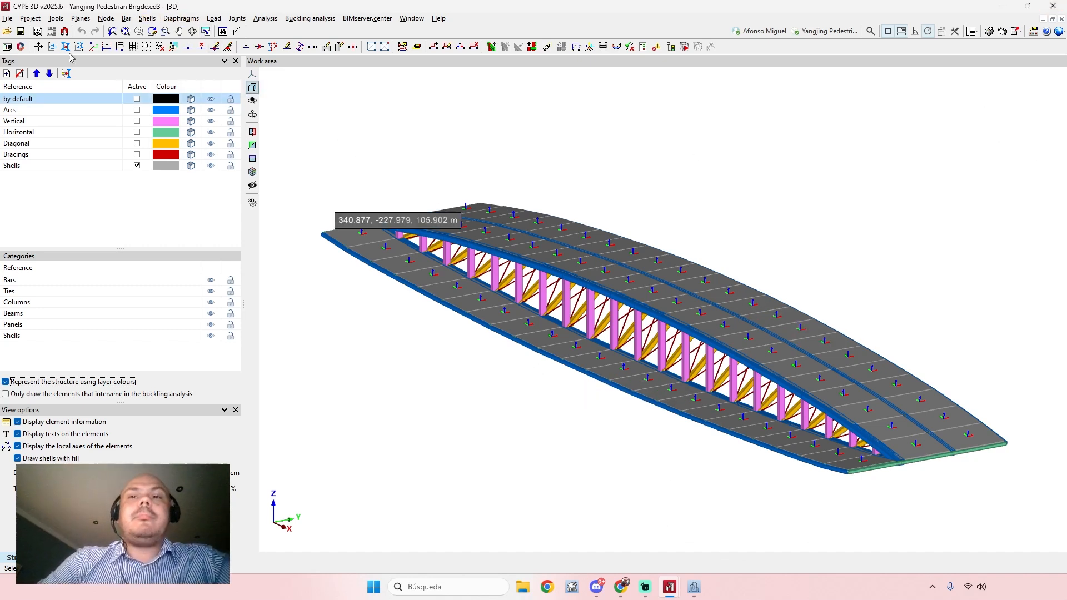
Step: Try to open the recent file new.ed3 from the CYPE 3D projects folder
left_click(8, 18)
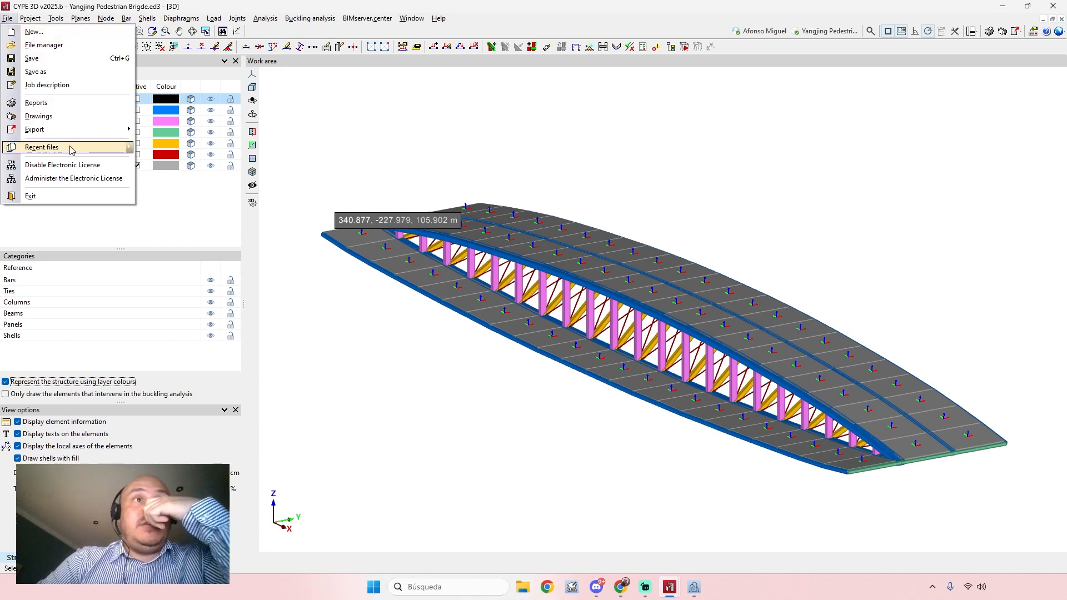
mouse_move(73, 148)
left_click(274, 175)
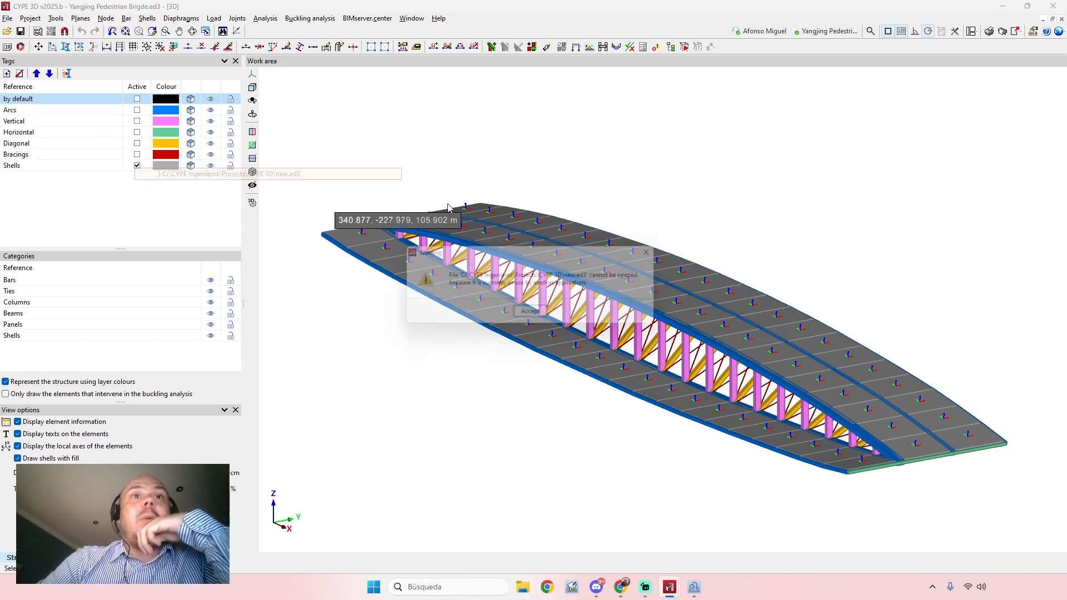
Step: Dismiss the file-in-use warning and switch to the window with the new.ed3 model containing the two shells
key("Return")
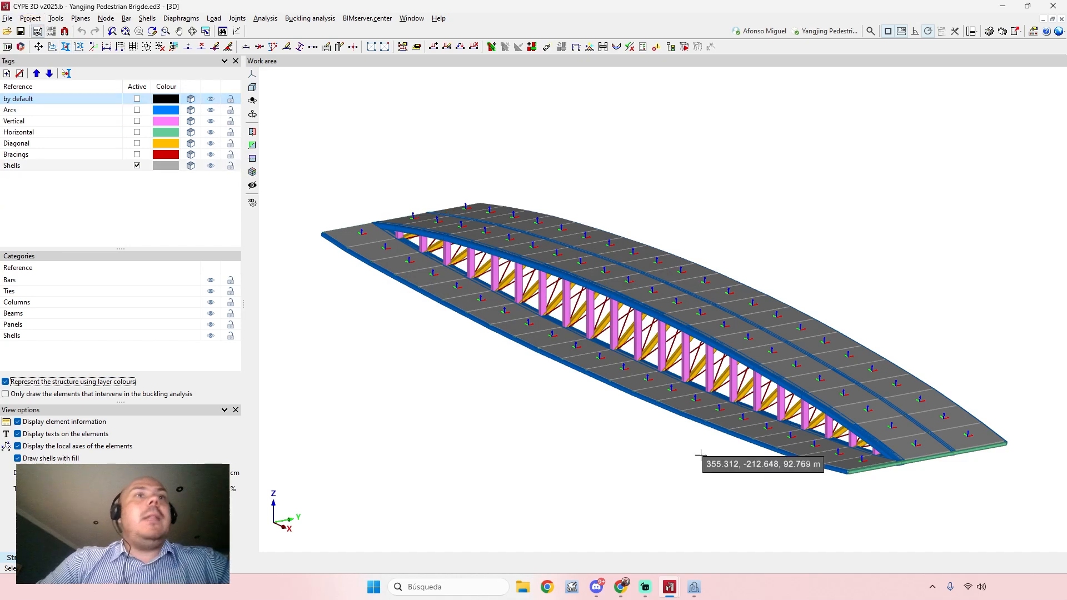
mouse_move(669, 586)
left_click(606, 528)
middle_click_drag(637, 368, 655, 336, "shift")
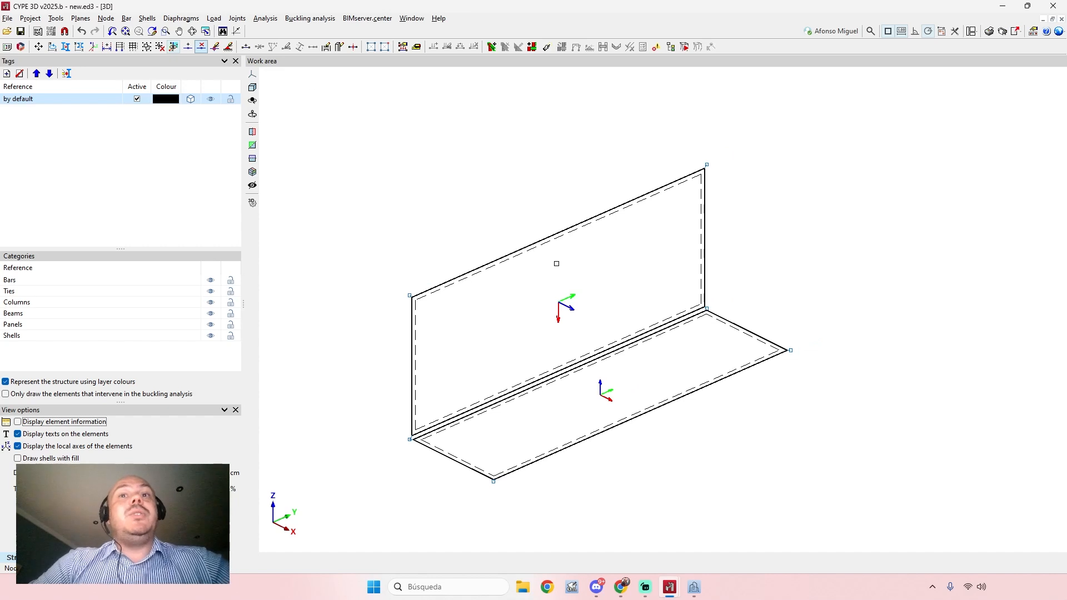
Step: Review the thickness and subgrade modulus options in the vertical shell's section description, closing it without changes
left_click(146, 18)
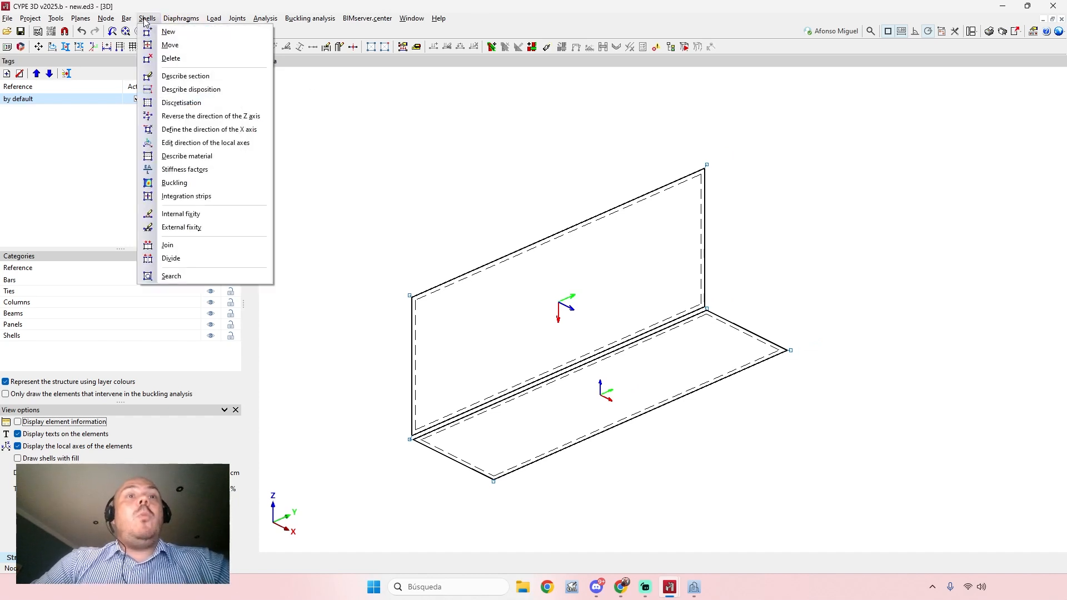
left_click(190, 75)
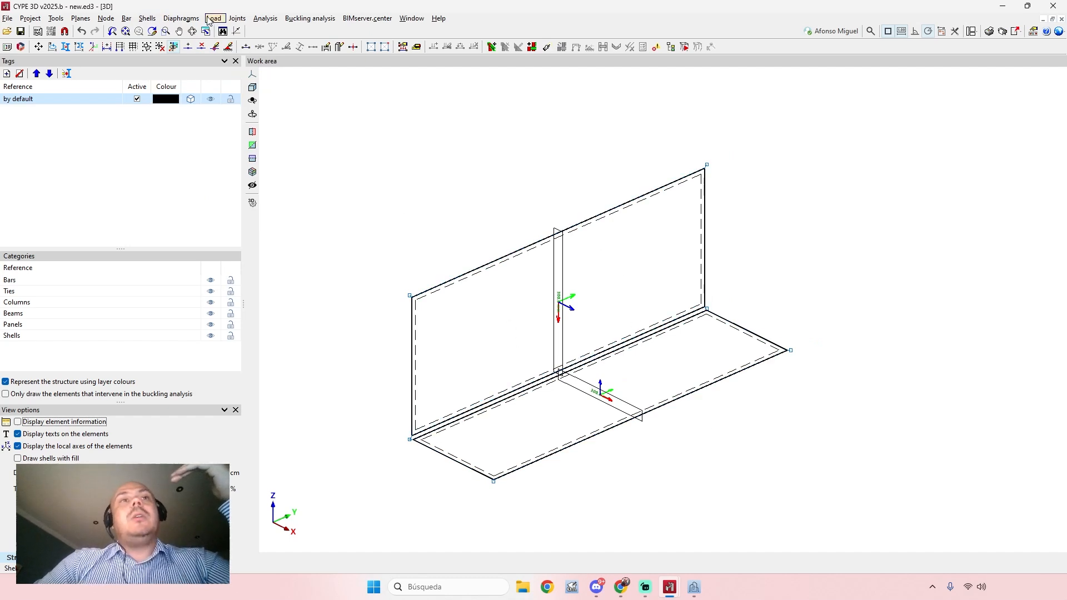
left_click(147, 18)
left_click(176, 76)
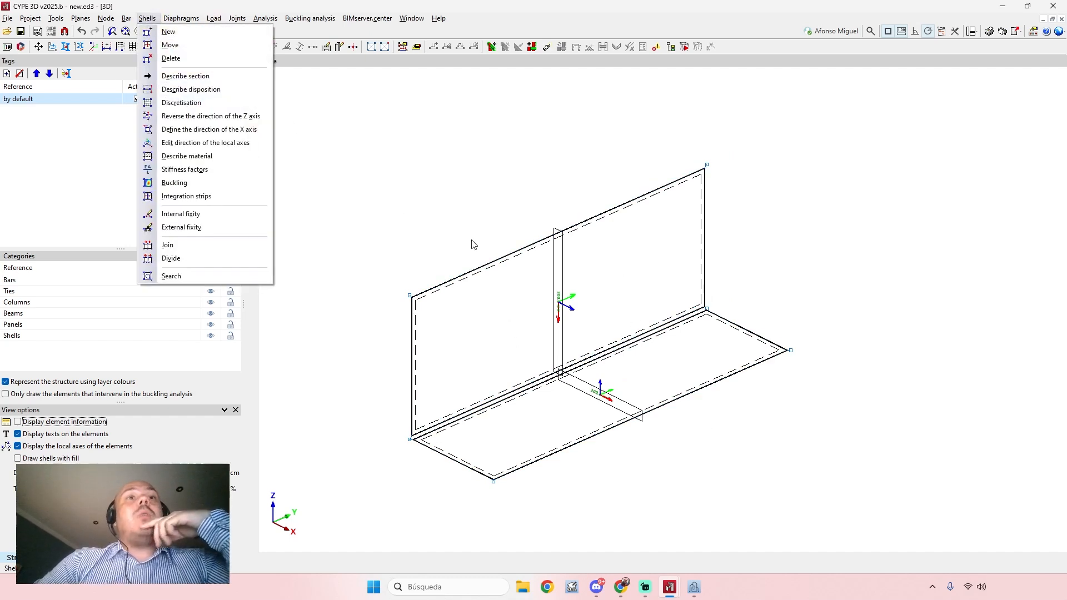
left_click(548, 265)
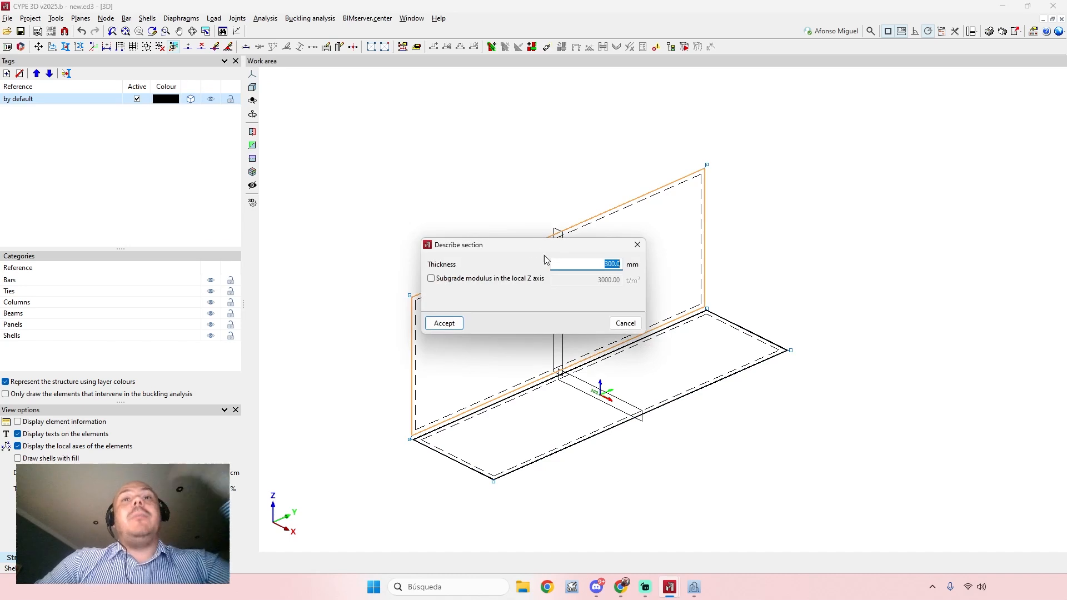
left_click_drag(544, 247, 445, 154)
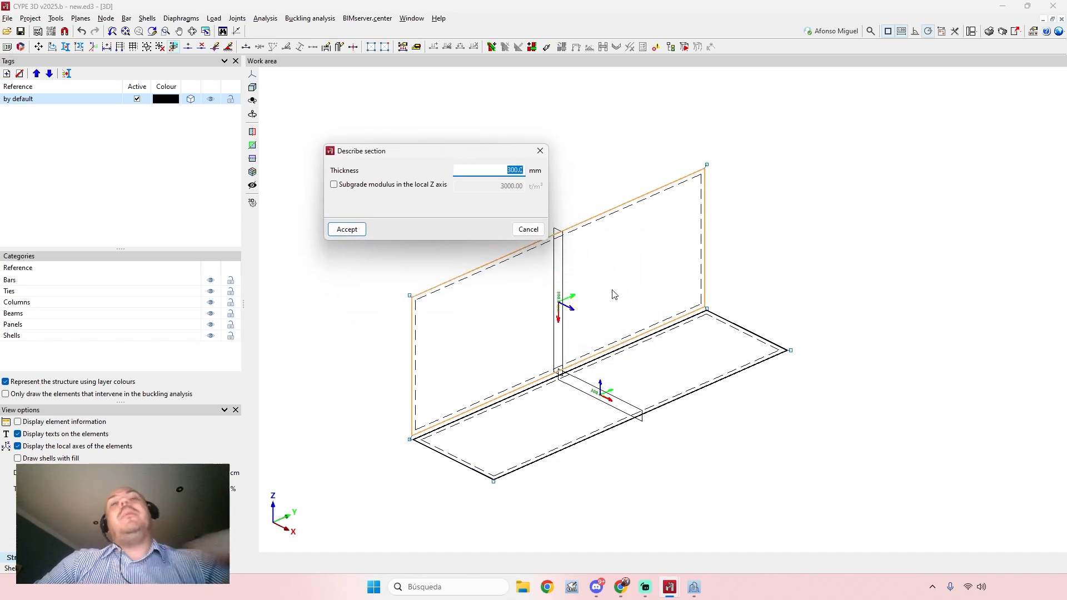
left_click(495, 171)
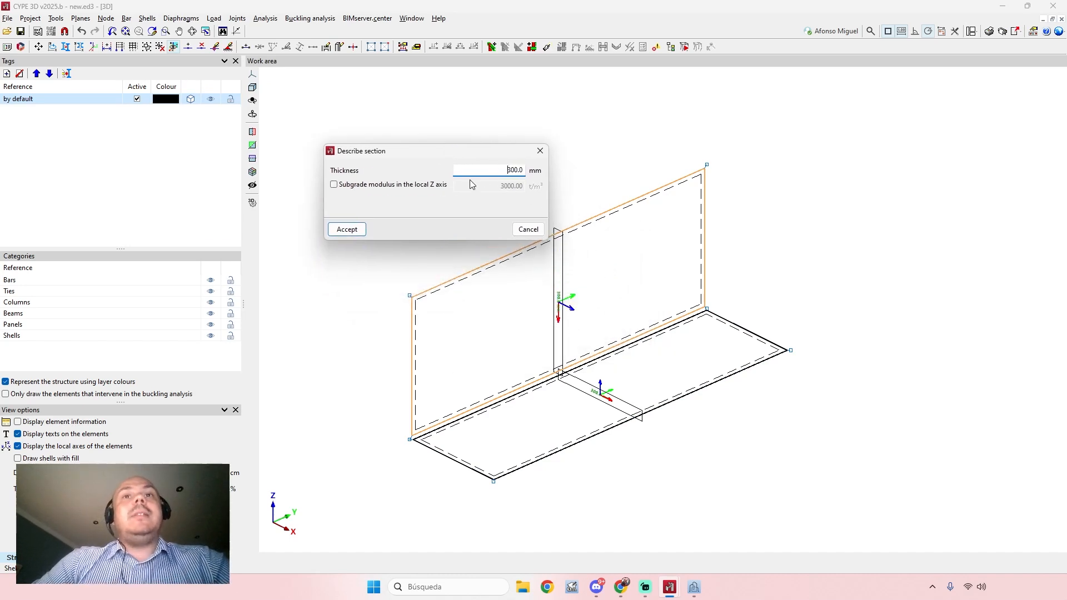
double_click(473, 170)
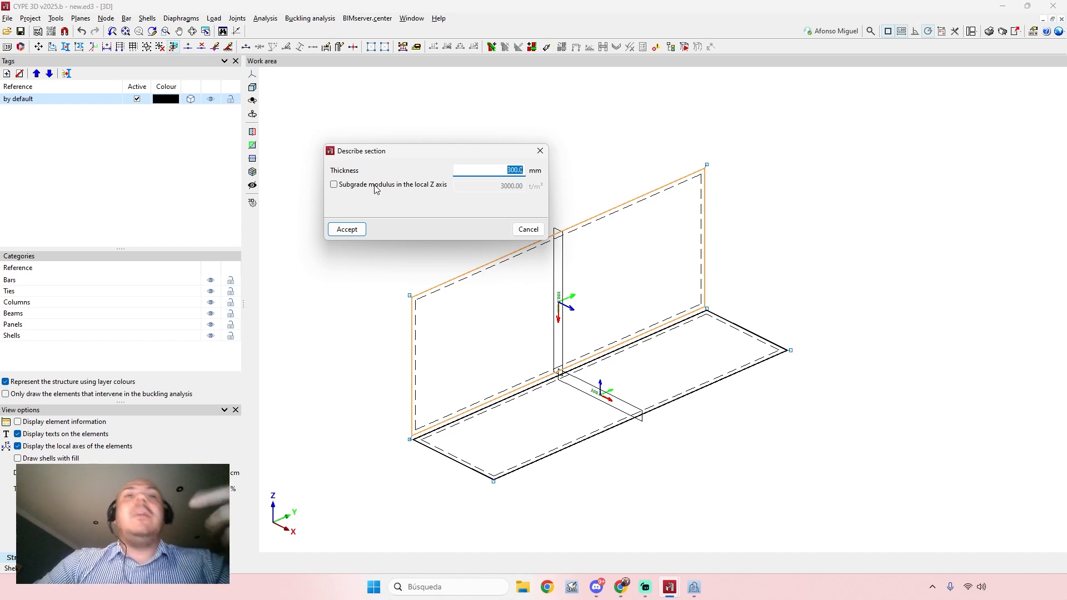
left_click(527, 230)
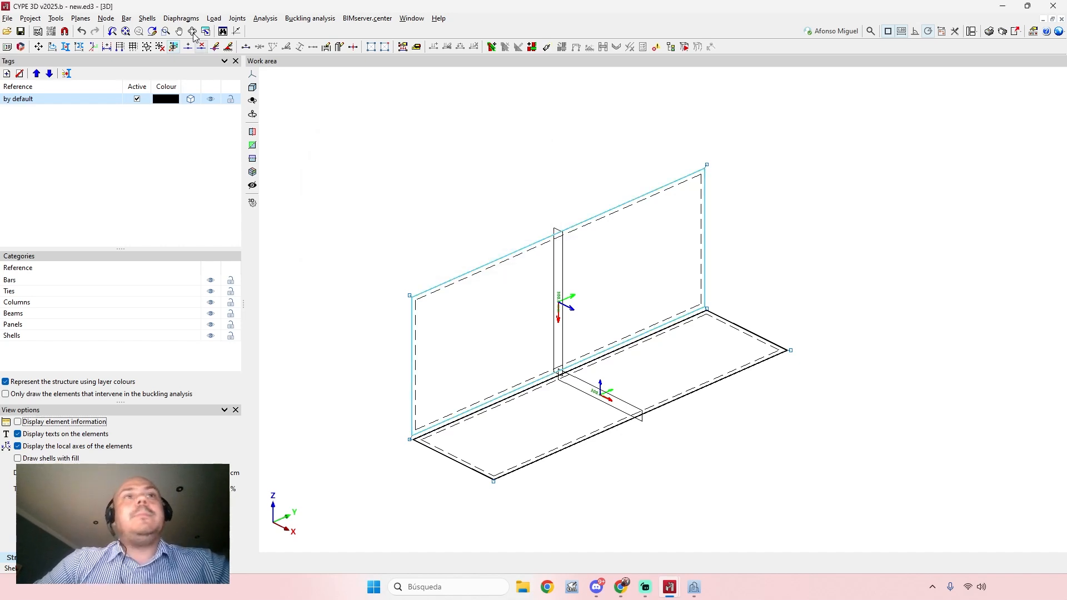
Step: Open the vertical shell's material description and review the rolled steel, cold formed steel and extruded aluminium options
left_click(147, 18)
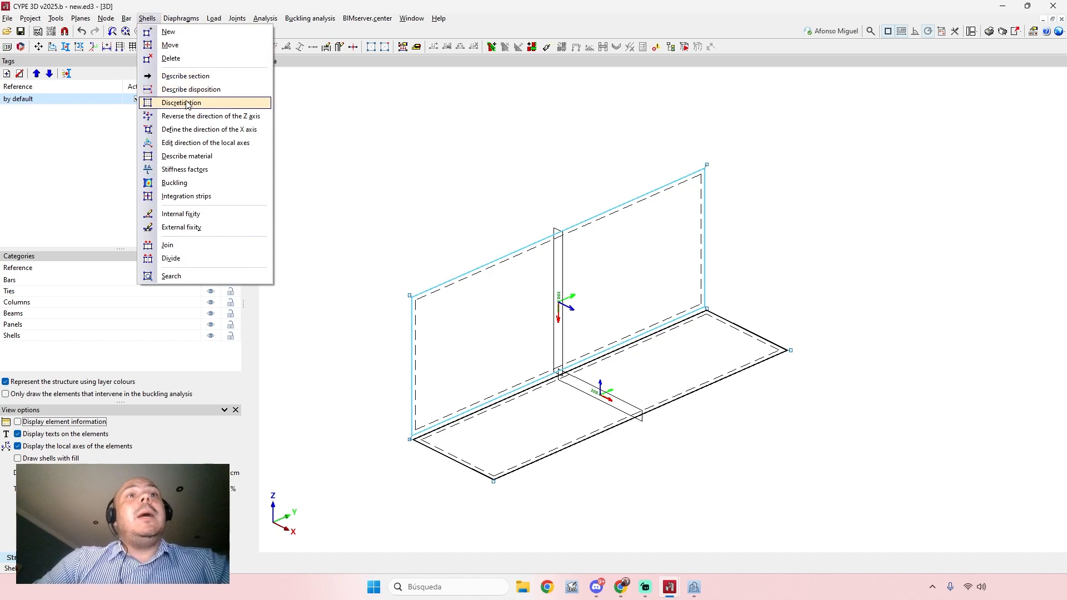
left_click(210, 157)
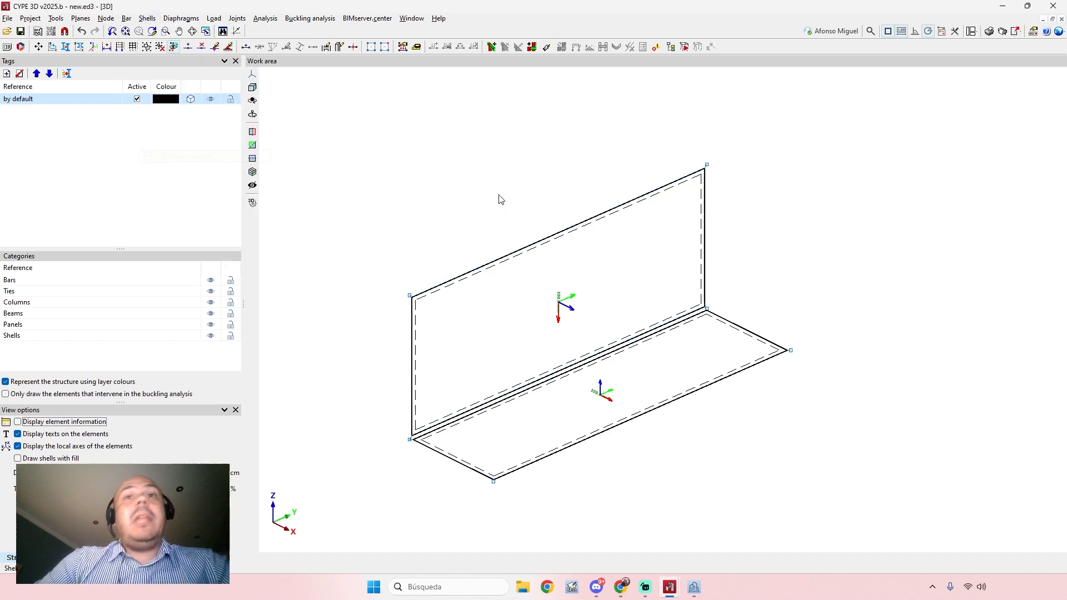
left_click(536, 240)
left_click_drag(537, 191, 295, 129)
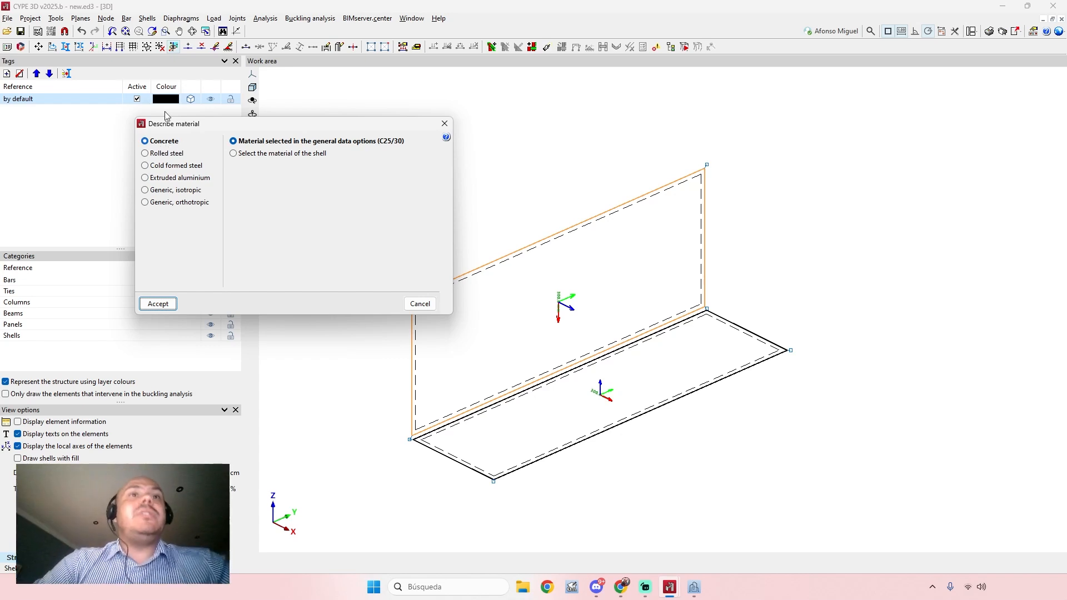
left_click(169, 154)
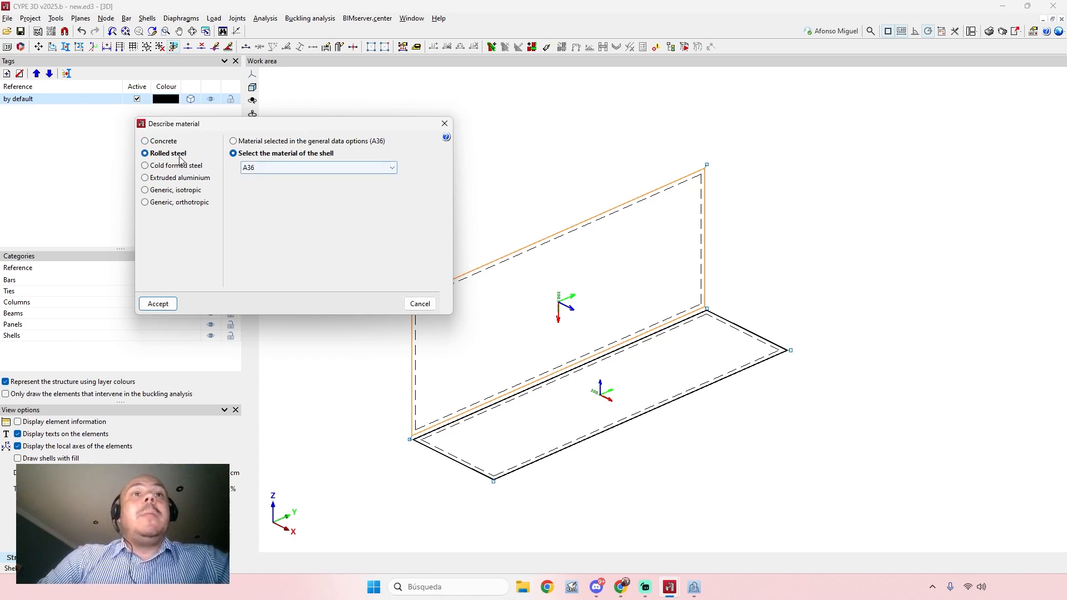
left_click(175, 166)
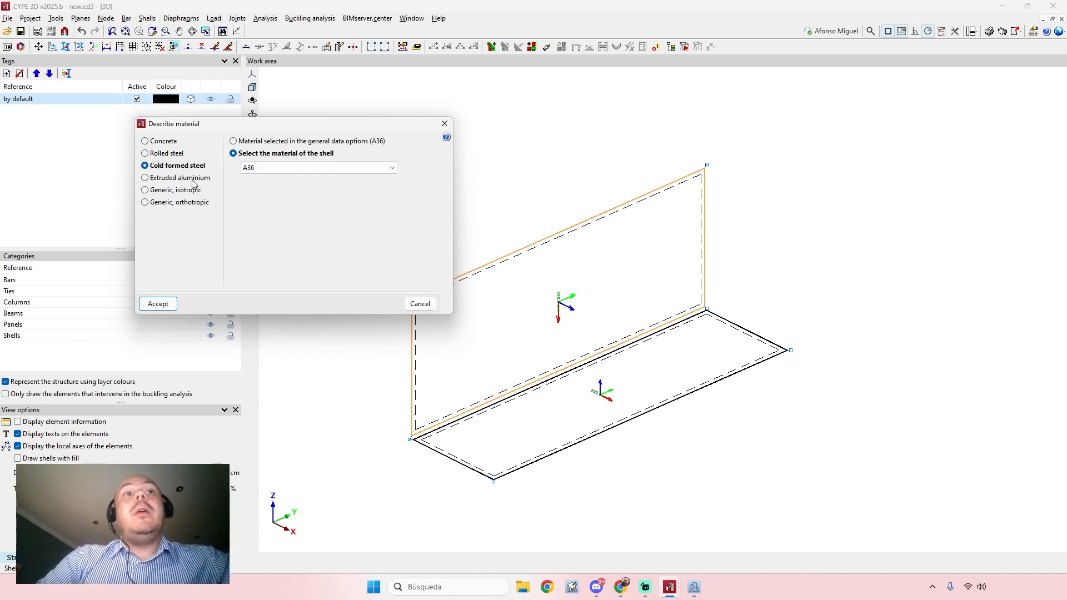
left_click(192, 178)
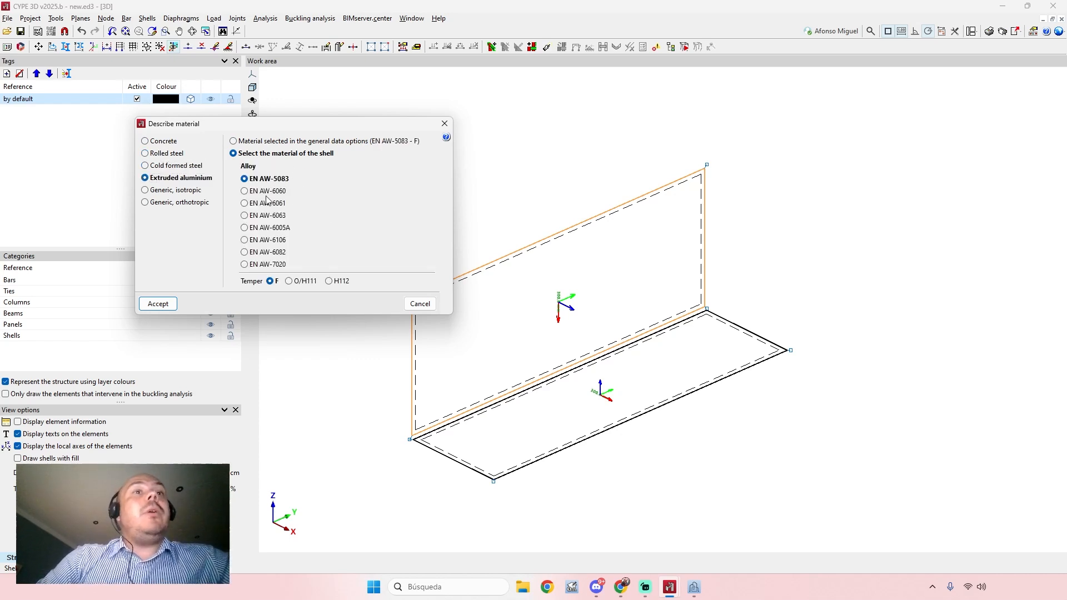
Step: Examine the generic isotropic material's elasticity modulus, Poisson's ratio, thermal expansion coefficient and unit weight for the vertical shell
left_click(197, 190)
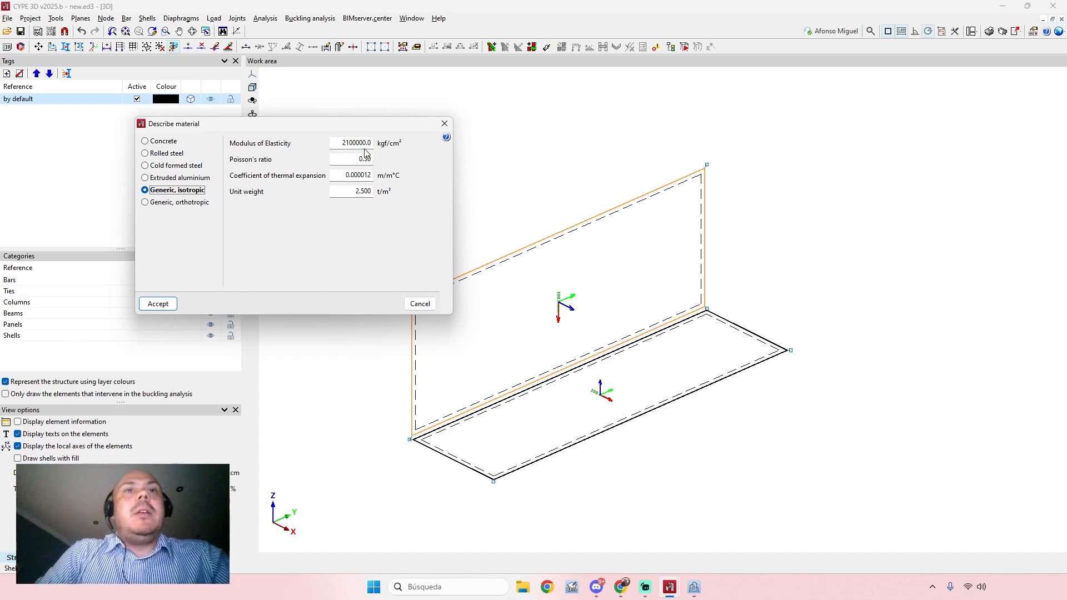
double_click(337, 143)
double_click(359, 158)
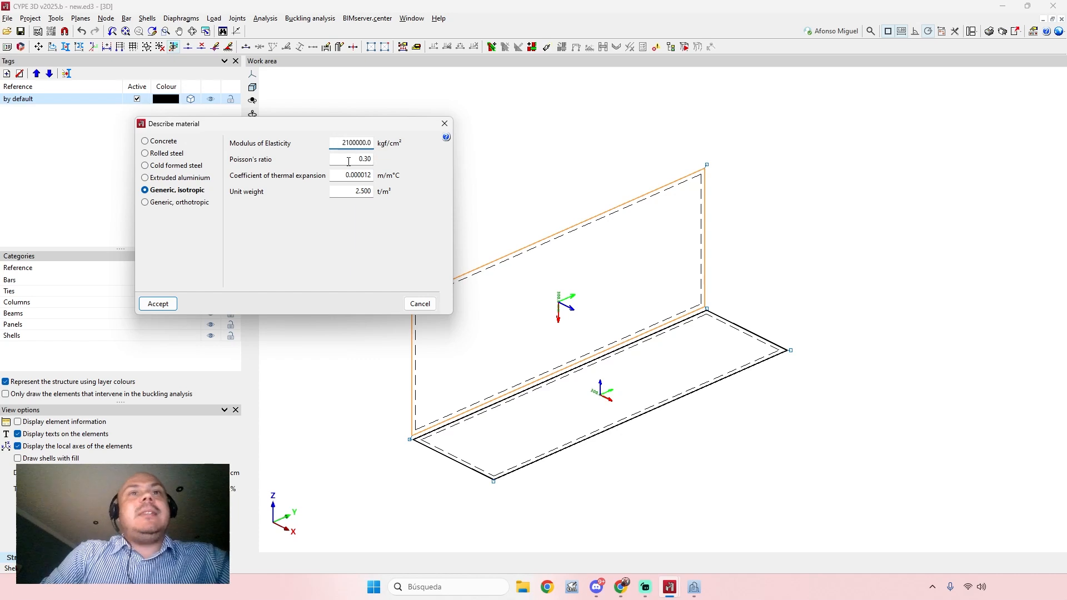
left_click(340, 175)
left_click_drag(343, 174, 380, 179)
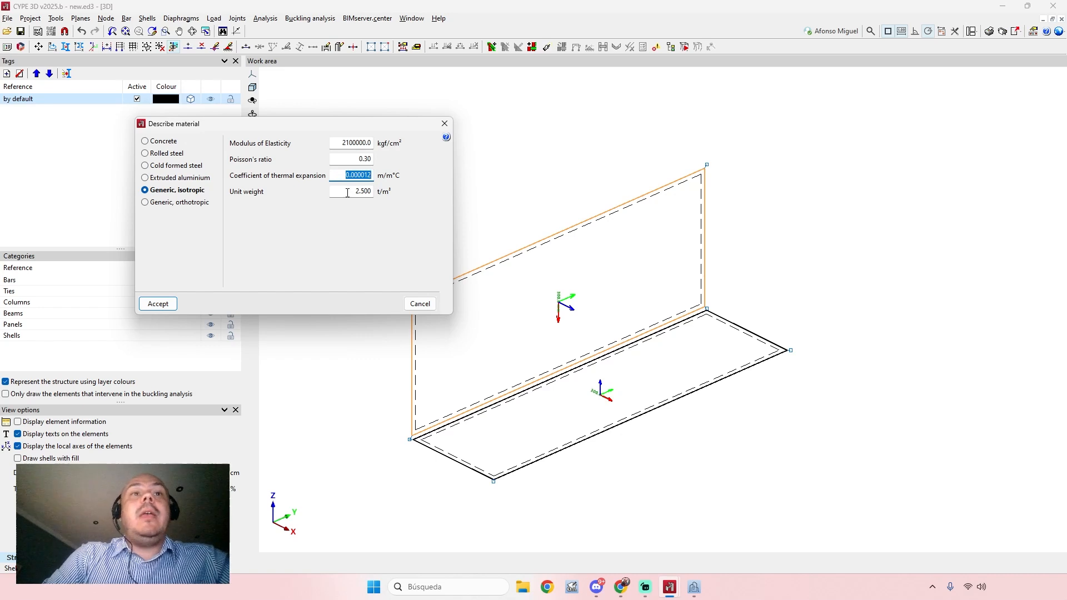
Step: Try the generic orthotropic material with the CLT panel assistant's default properties on the vertical shell, discarding the material changes
left_click(203, 203)
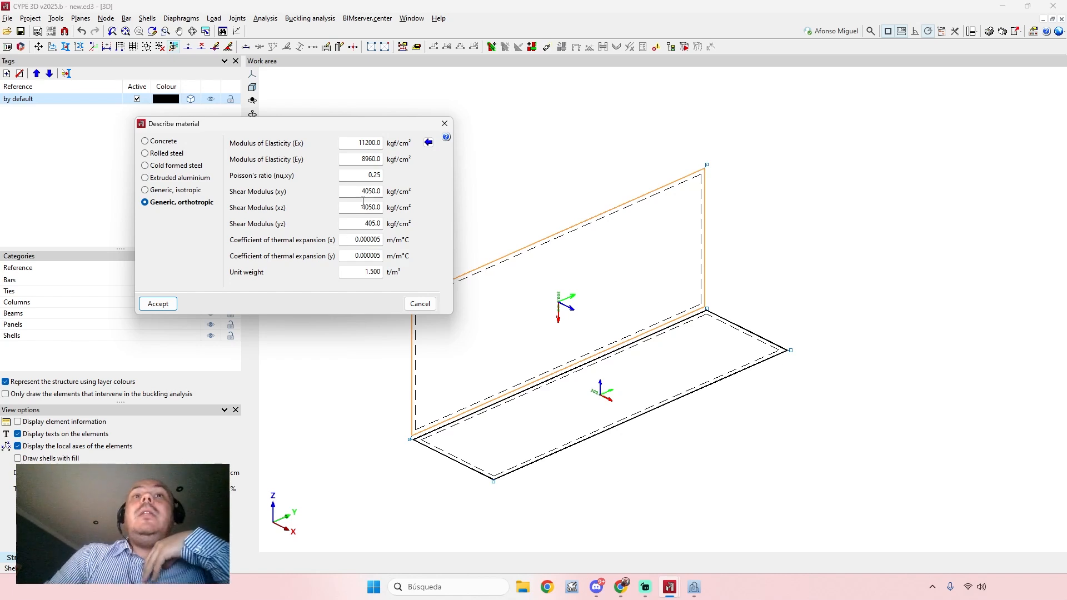
left_click(428, 143)
left_click_drag(334, 138, 582, 207)
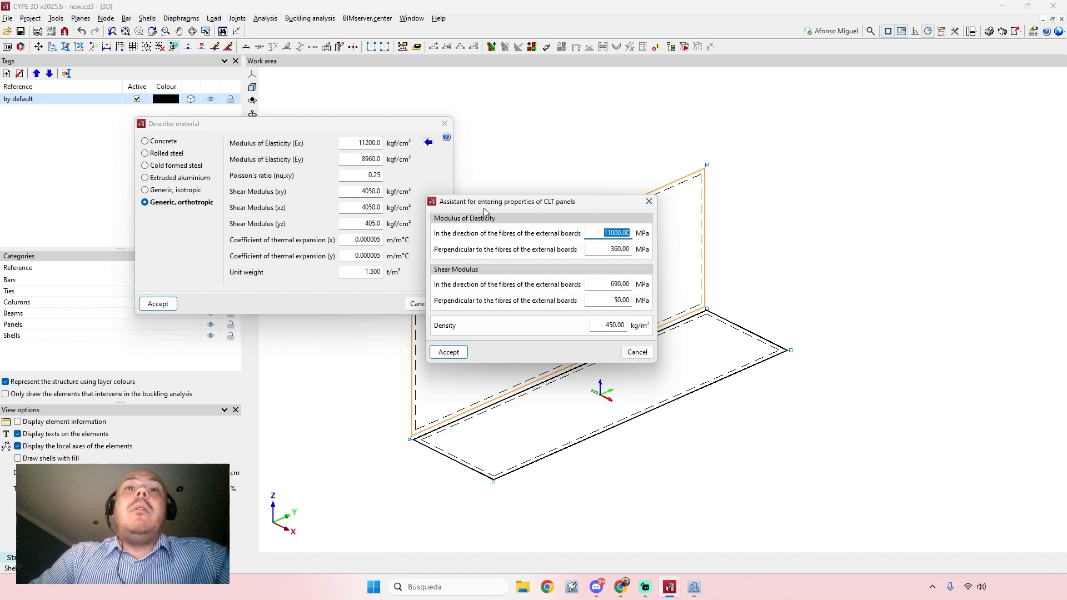
left_click(606, 233)
key("Tab")
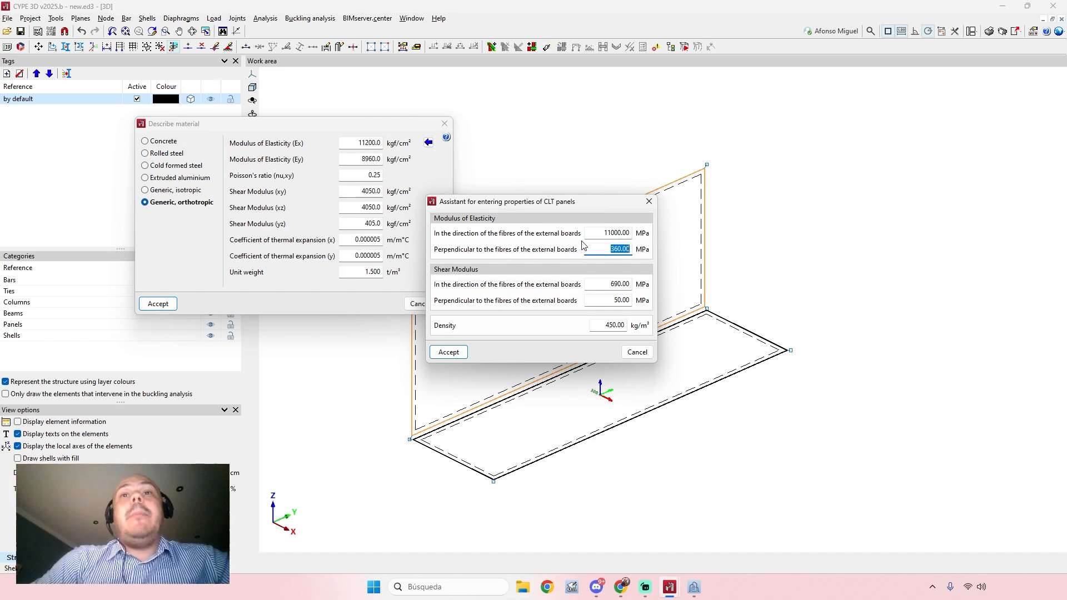
left_click(605, 236)
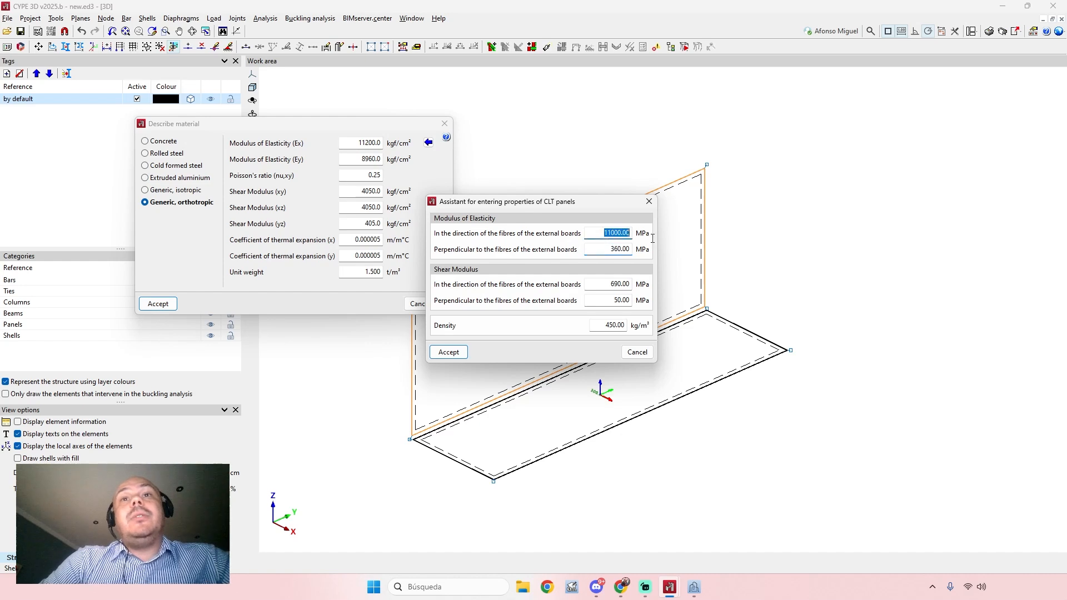
left_click(610, 249)
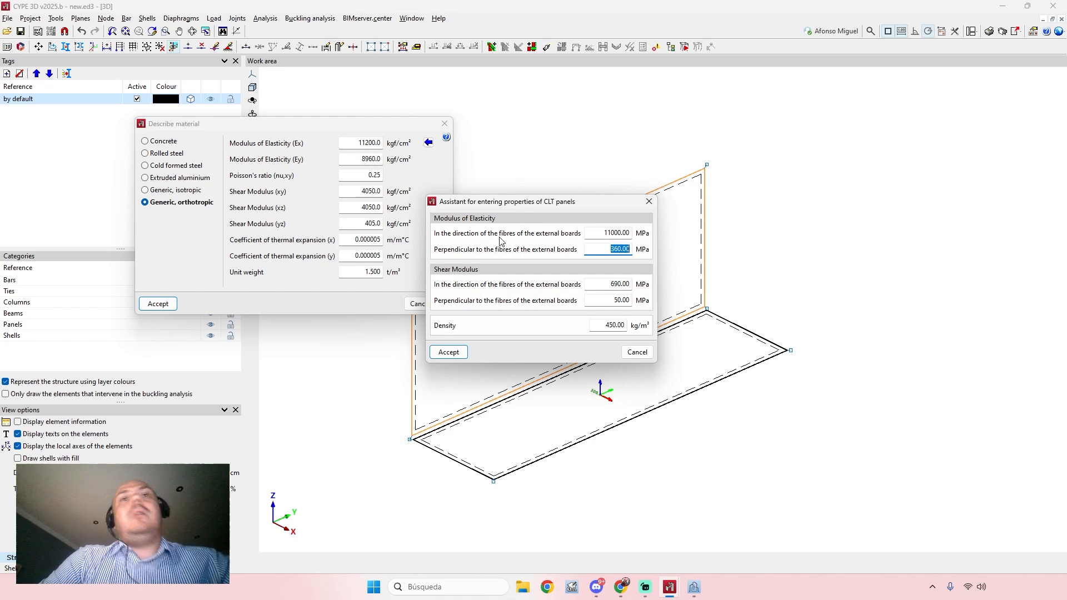
left_click(608, 328)
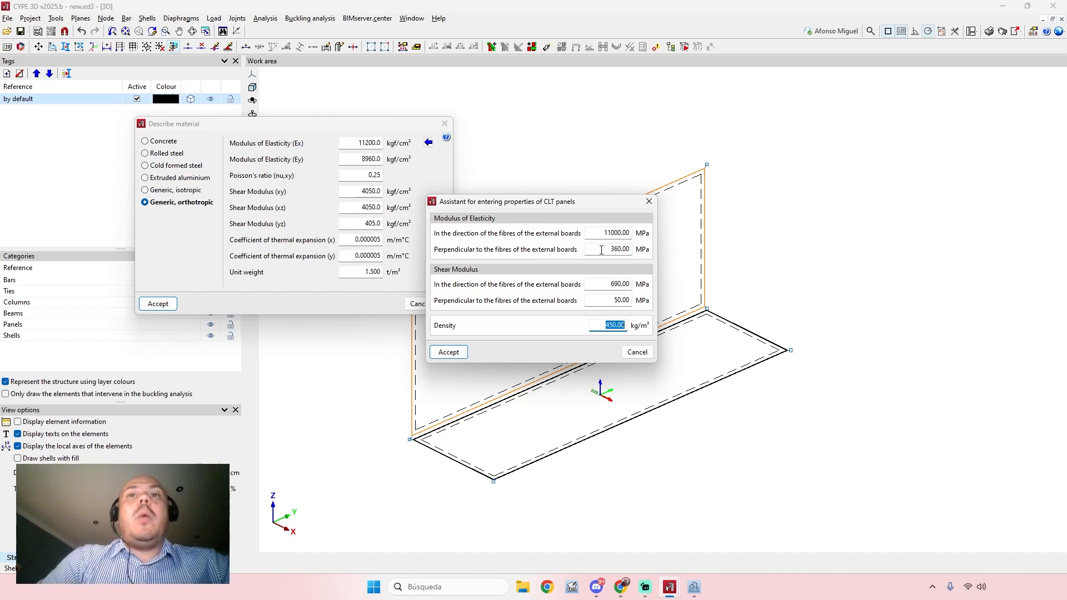
left_click(455, 358)
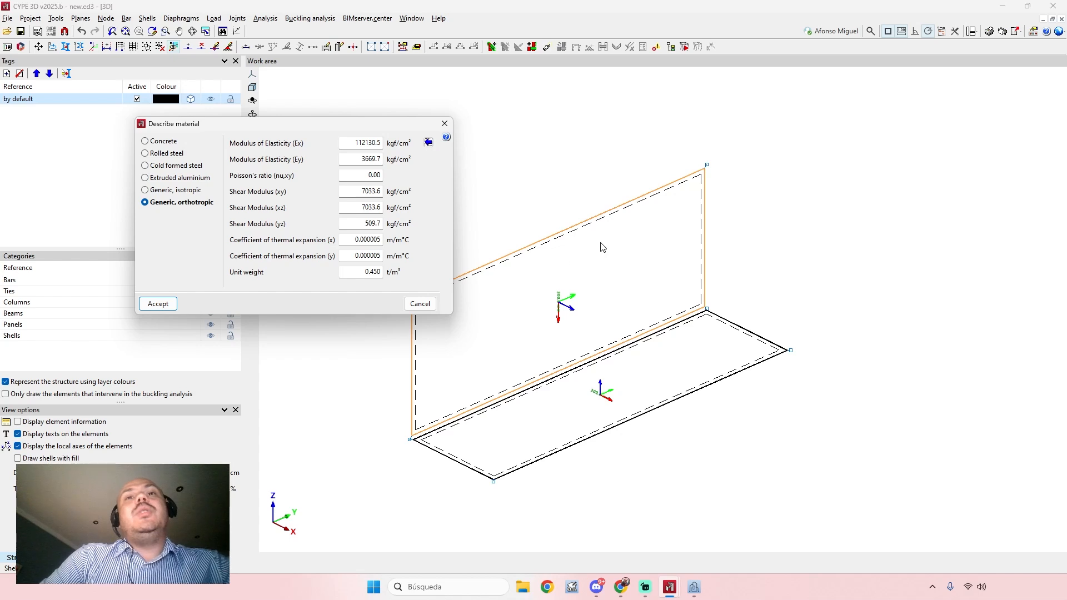
left_click(433, 308)
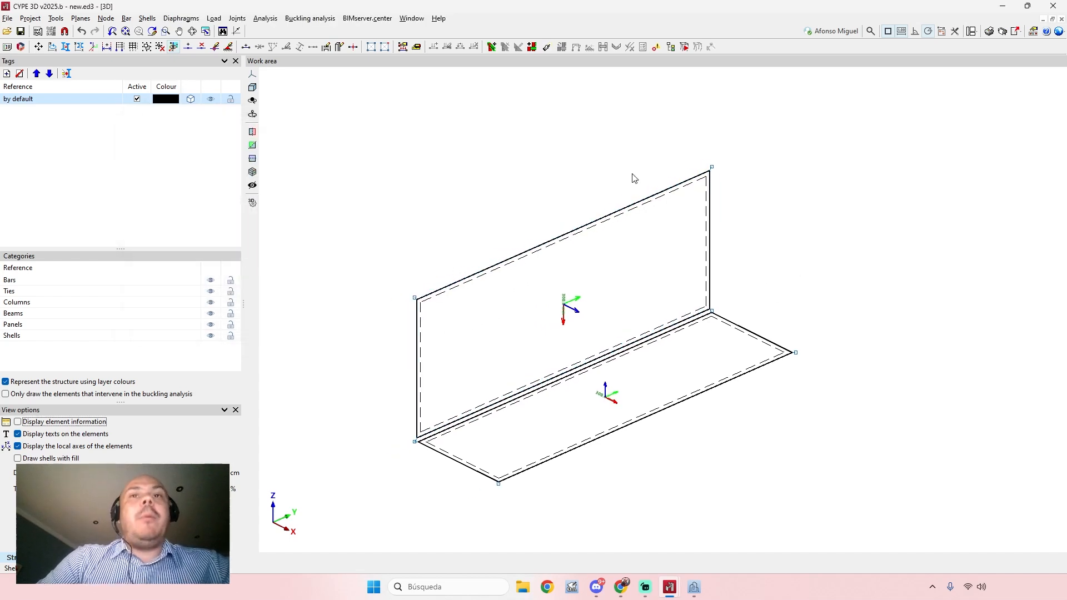
Step: Open a 3D view of the complete structure and make the concrete shells visible
left_click(56, 18)
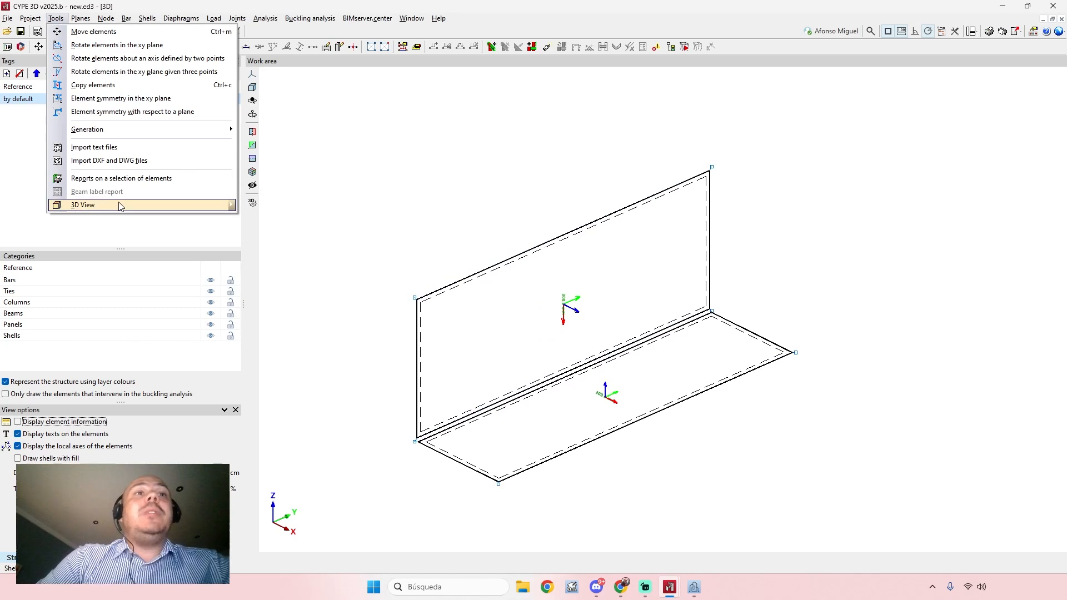
mouse_move(206, 206)
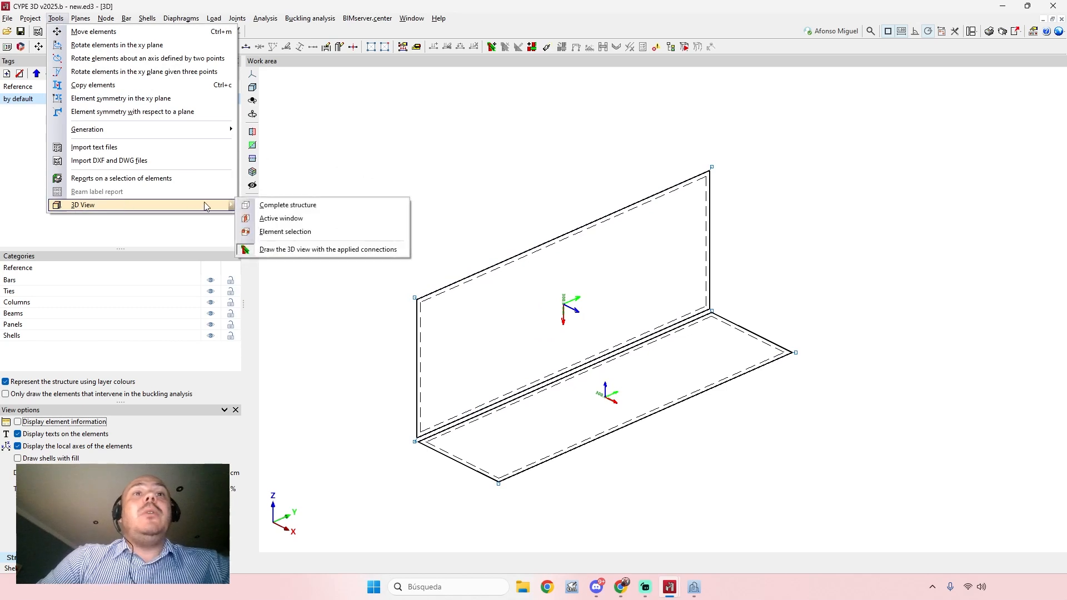
left_click(276, 205)
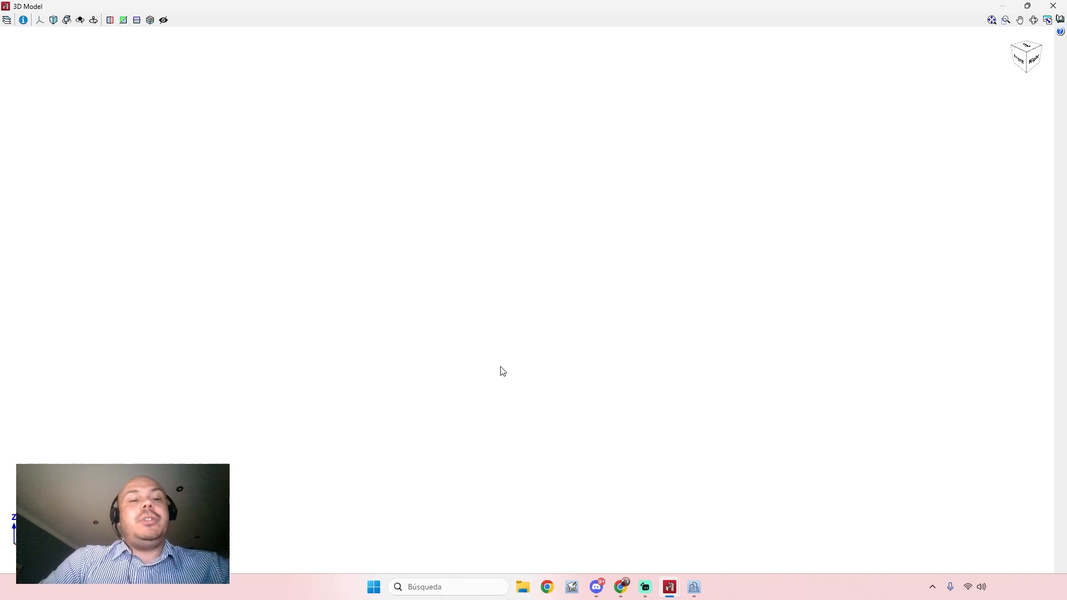
left_click(7, 19)
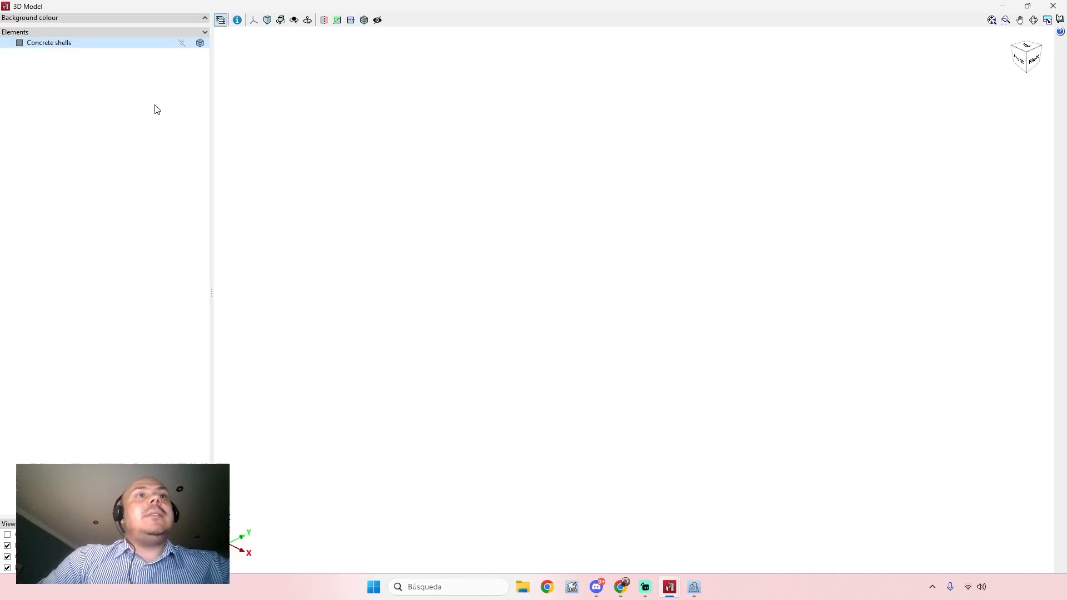
left_click(181, 43)
Step: Examine the thickness and meeting edge of the wall and slab shells from several angles, closing the 3D model
left_click_drag(549, 288, 566, 276)
scroll(546, 291, "down", 5)
middle_click_drag(656, 301, 550, 367)
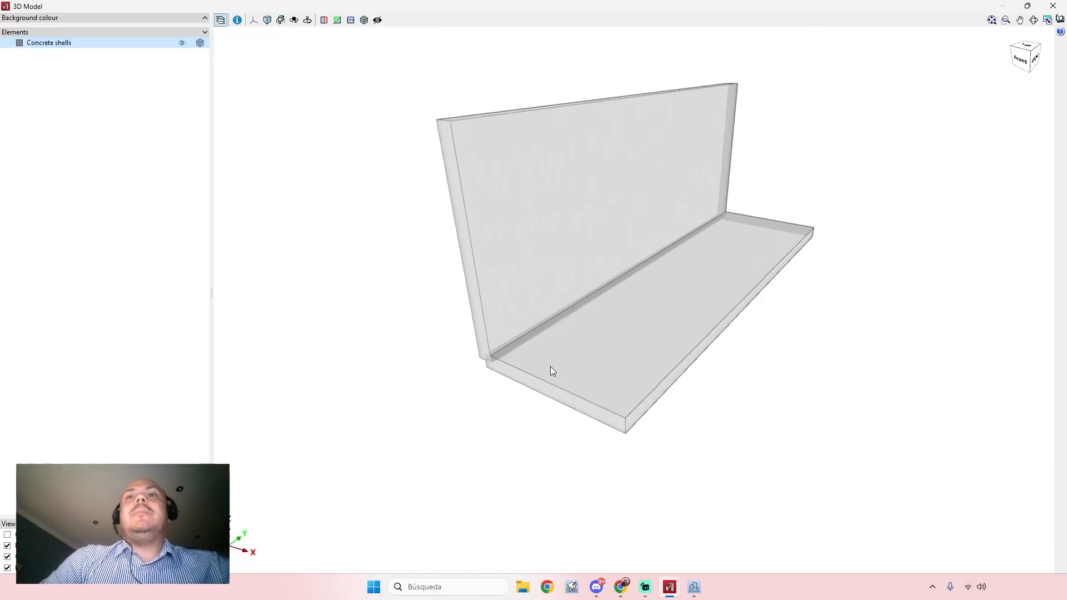
mouse_move(567, 353)
left_mouse_down()
mouse_move(607, 347)
mouse_move(571, 341)
mouse_move(568, 351)
left_mouse_up()
mouse_move(572, 347)
middle_mouse_down()
mouse_move(577, 355)
mouse_move(584, 345)
middle_mouse_up()
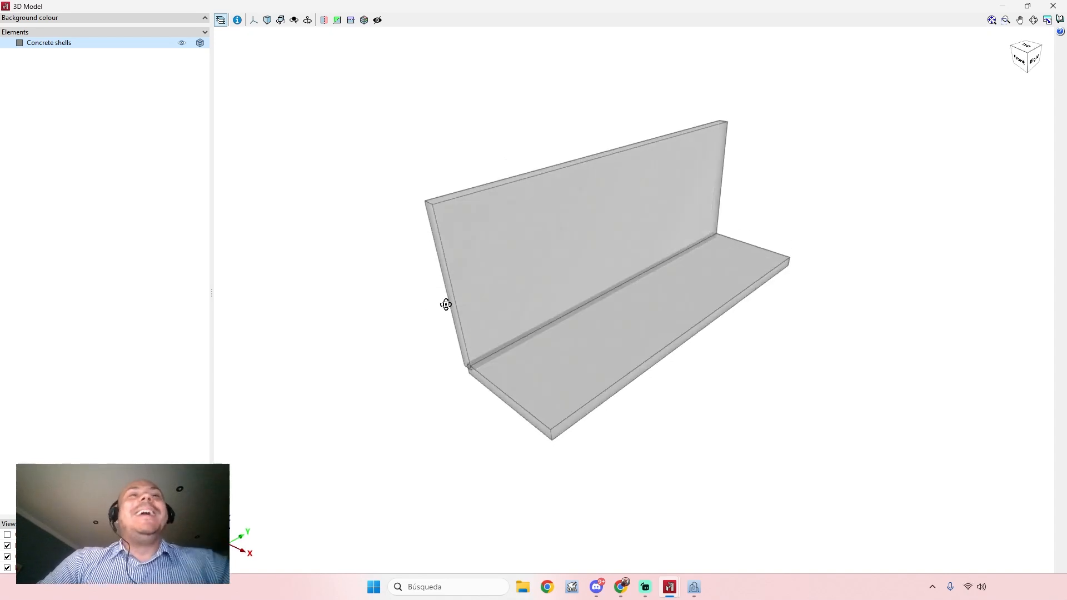
left_click_drag(445, 305, 474, 240)
left_click_drag(510, 321, 552, 398)
left_click(1052, 6)
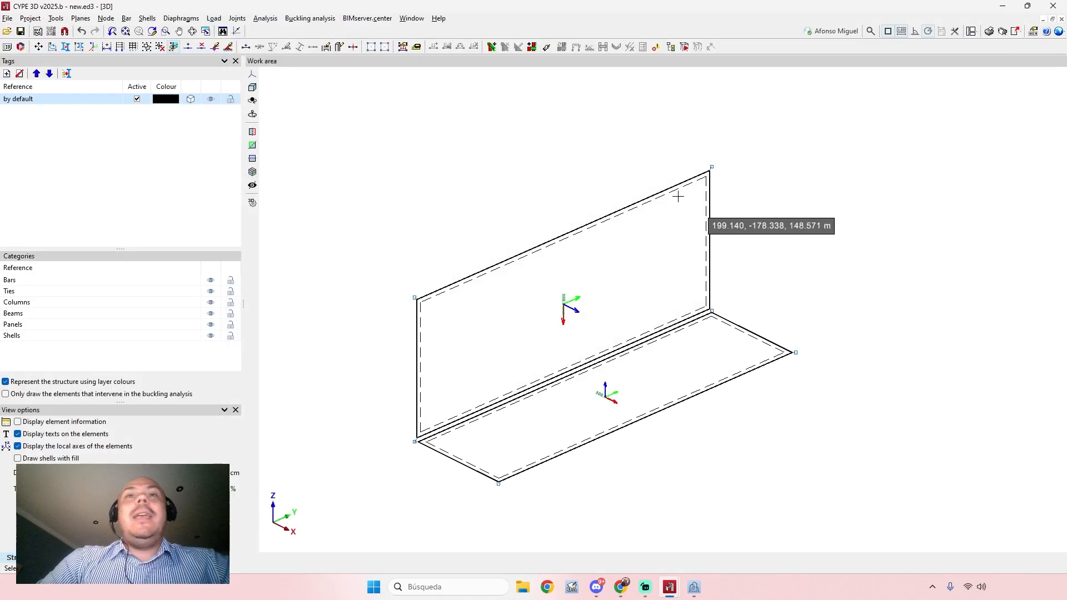
Step: Assign cold formed steel as the material of the vertical shell
left_click(148, 19)
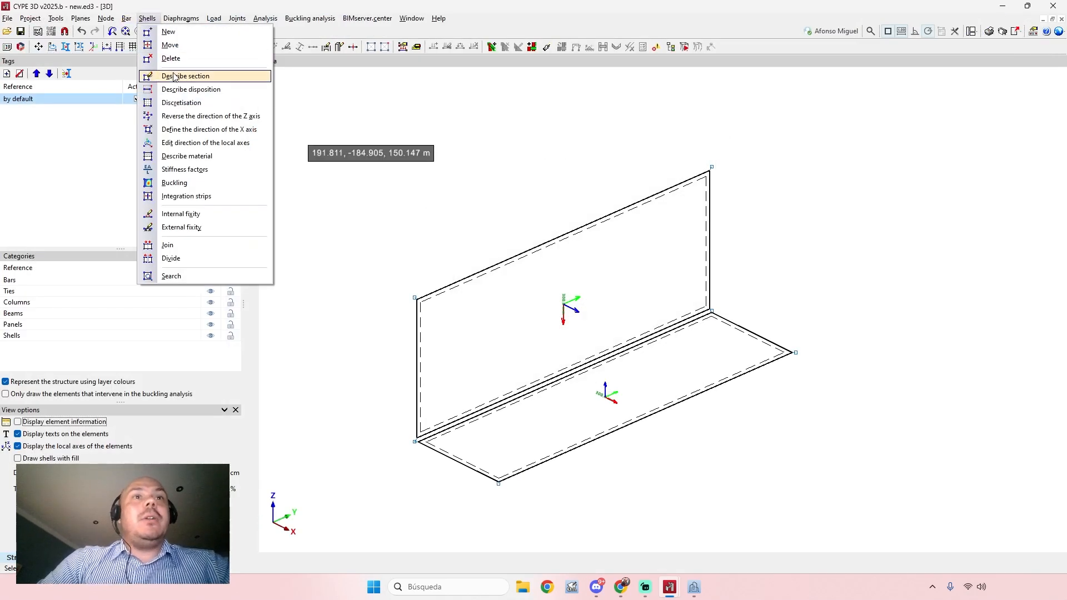
left_click(175, 75)
left_click(147, 18)
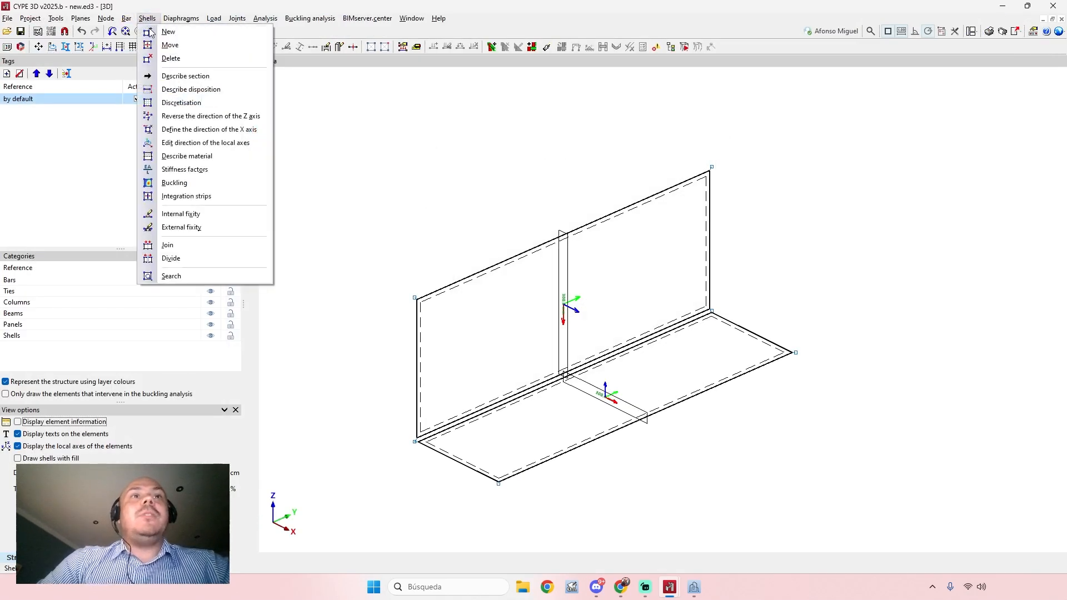
left_click(192, 156)
left_click(493, 268)
right_click(493, 267)
left_click(415, 236)
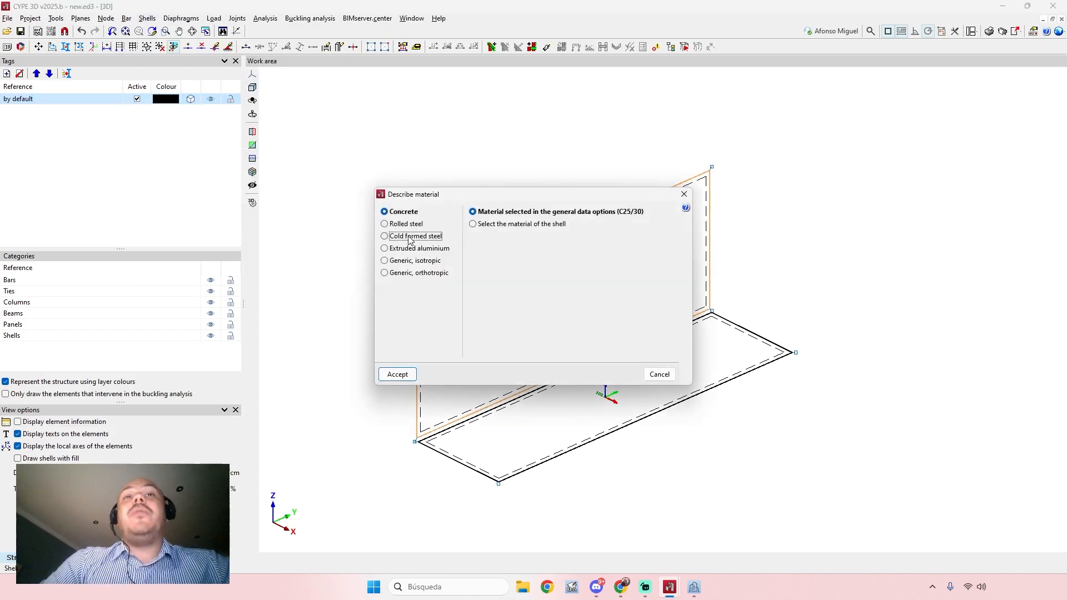
left_click(397, 375)
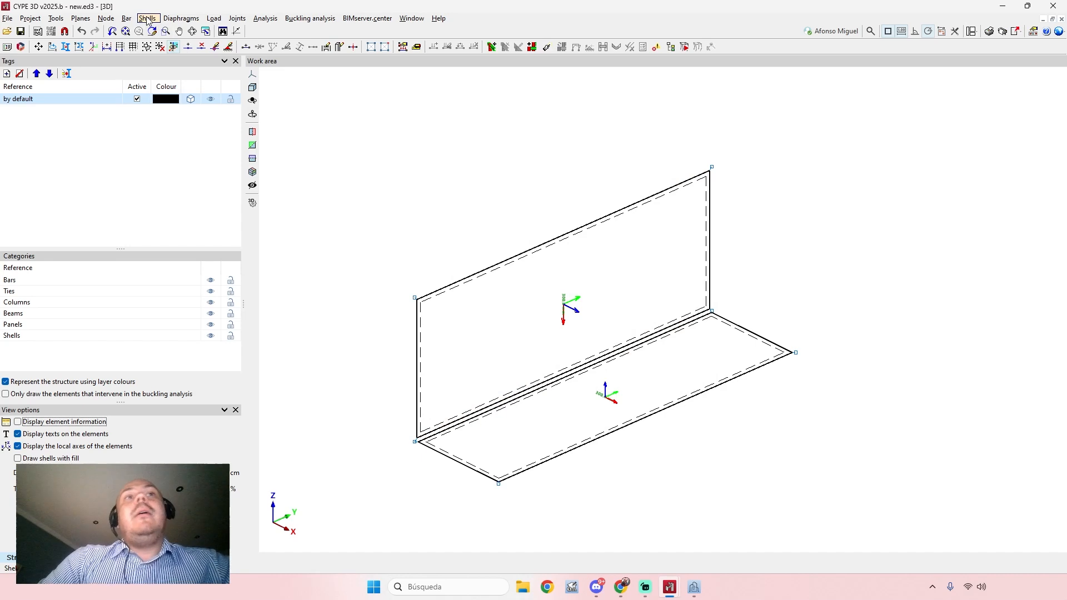
Step: Set the section thickness of the vertical shell to 30 mm
left_click(148, 20)
left_click(183, 77)
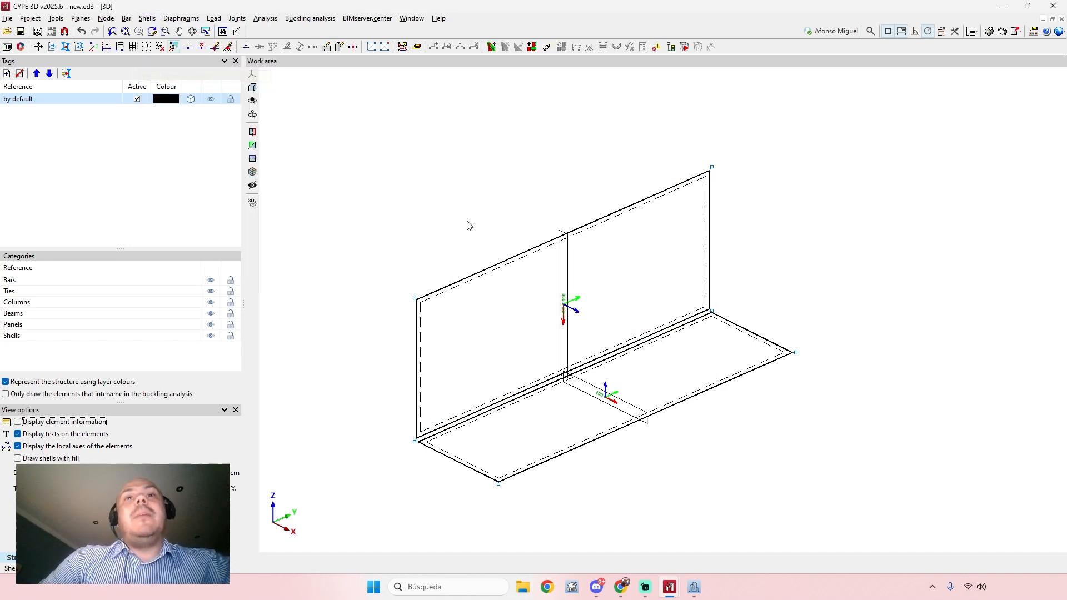
left_click(494, 266)
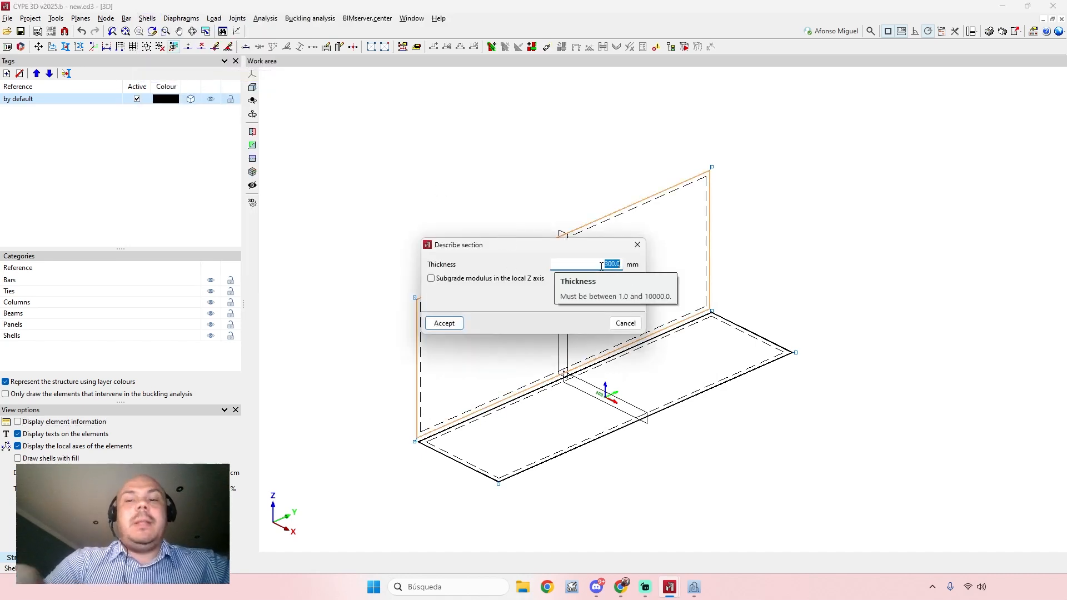
type("3")
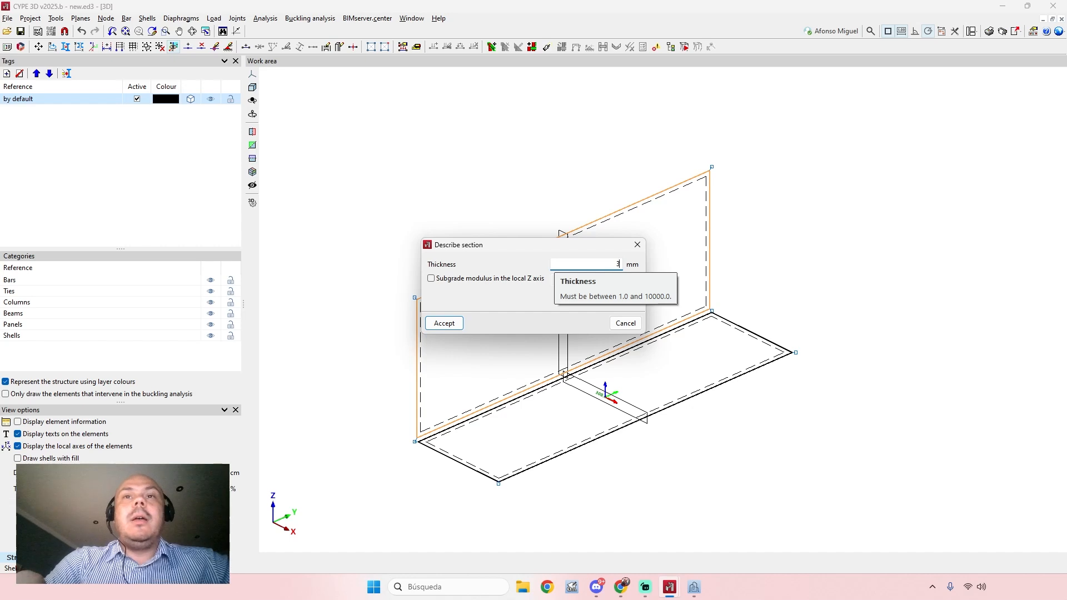
type("0")
left_click(443, 323)
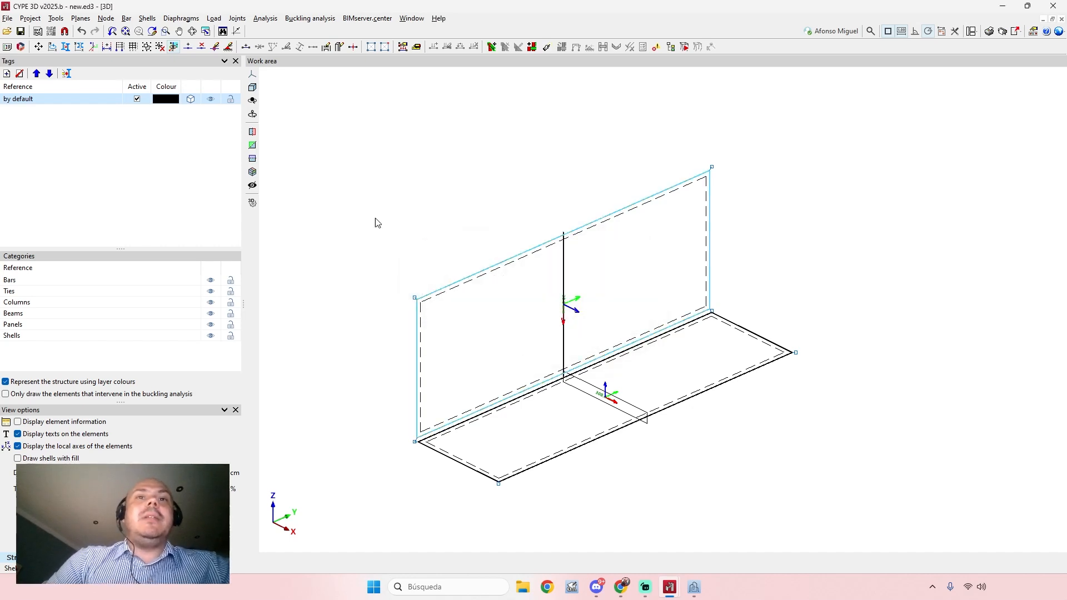
Step: Examine the thin steel wall against the thick concrete slab in a 3D view of the structure, closing the 3D model
left_click(80, 18)
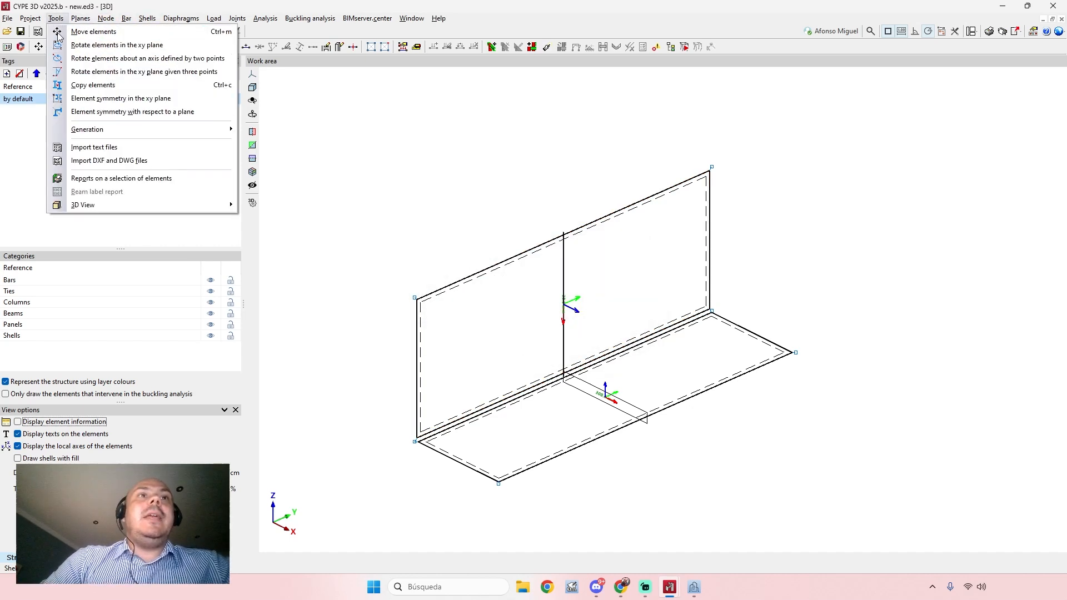
mouse_move(122, 205)
left_click(289, 205)
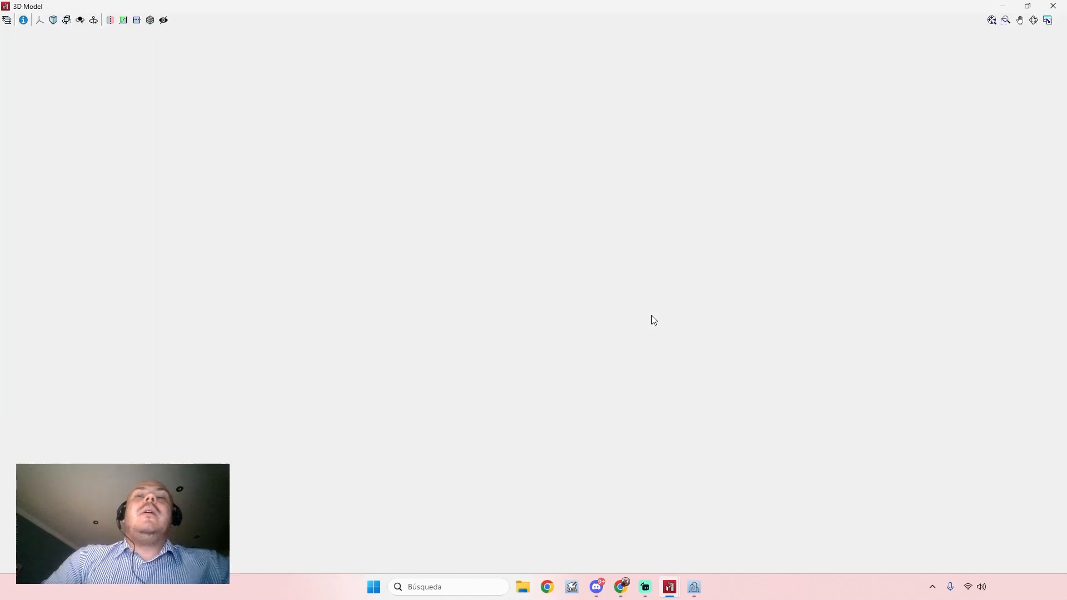
mouse_move(548, 326)
middle_mouse_down()
mouse_move(667, 269)
mouse_move(710, 262)
mouse_move(563, 301)
middle_mouse_up()
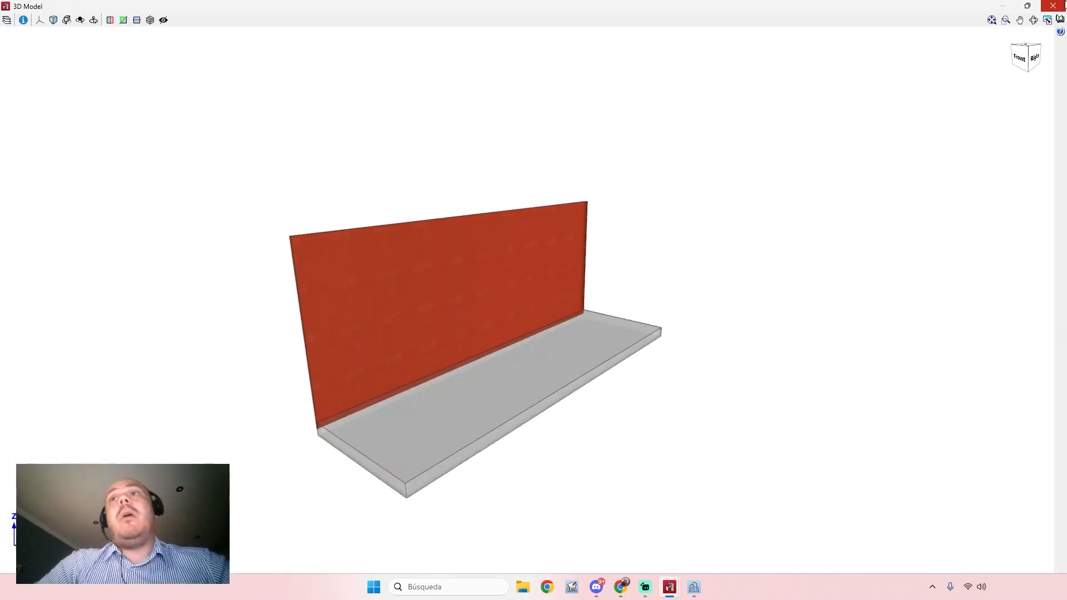
left_click(1053, 5)
scroll(589, 222, "up", 2)
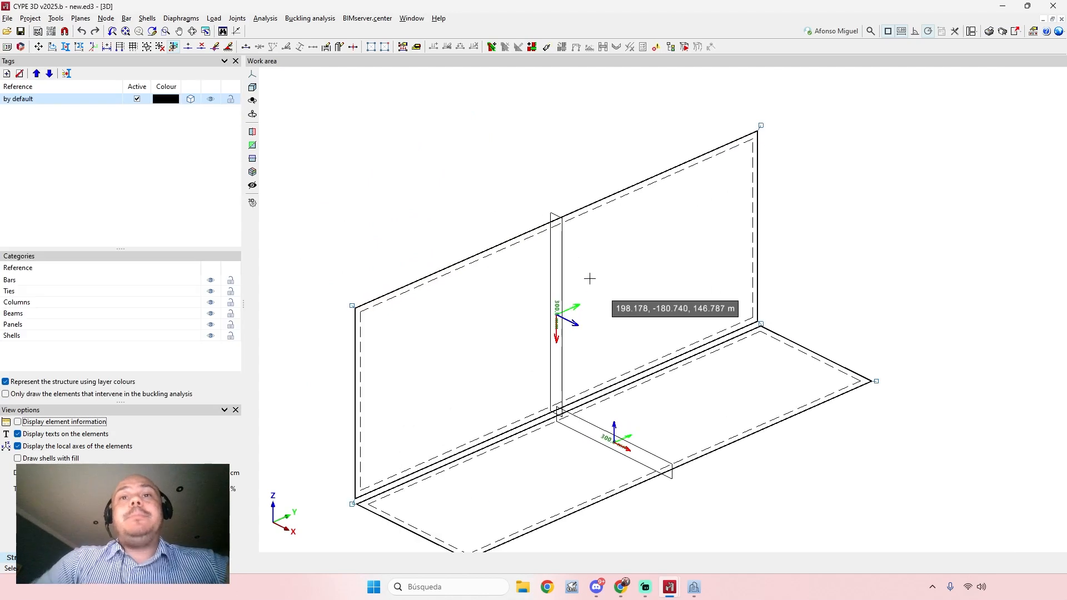
middle_click_drag(561, 214, 583, 254)
scroll(579, 255, "down", 2)
middle_click_drag(513, 216, 500, 229)
left_click(145, 19)
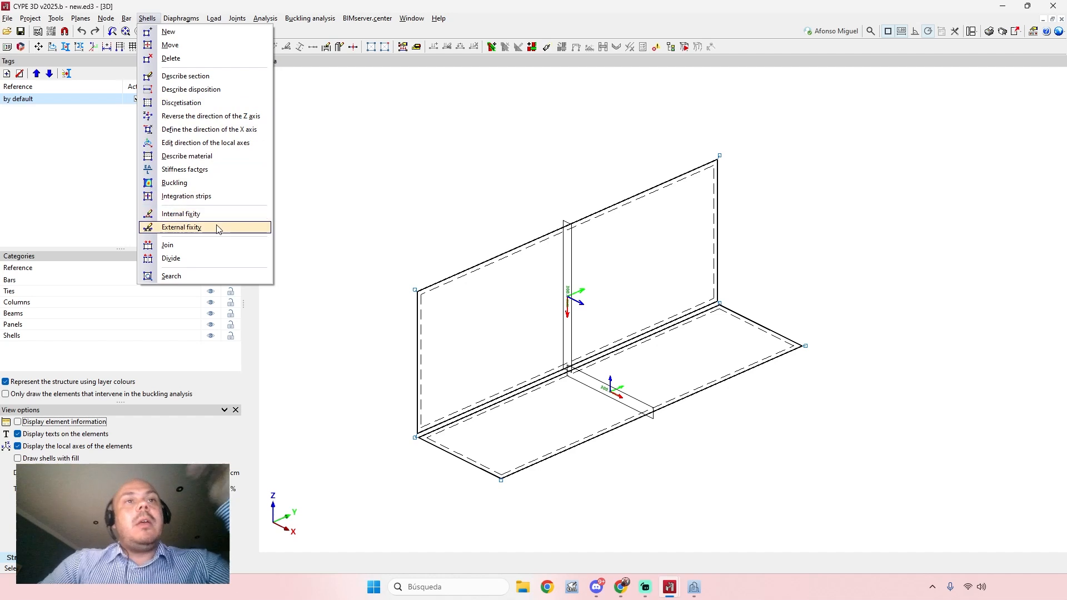
left_click(181, 228)
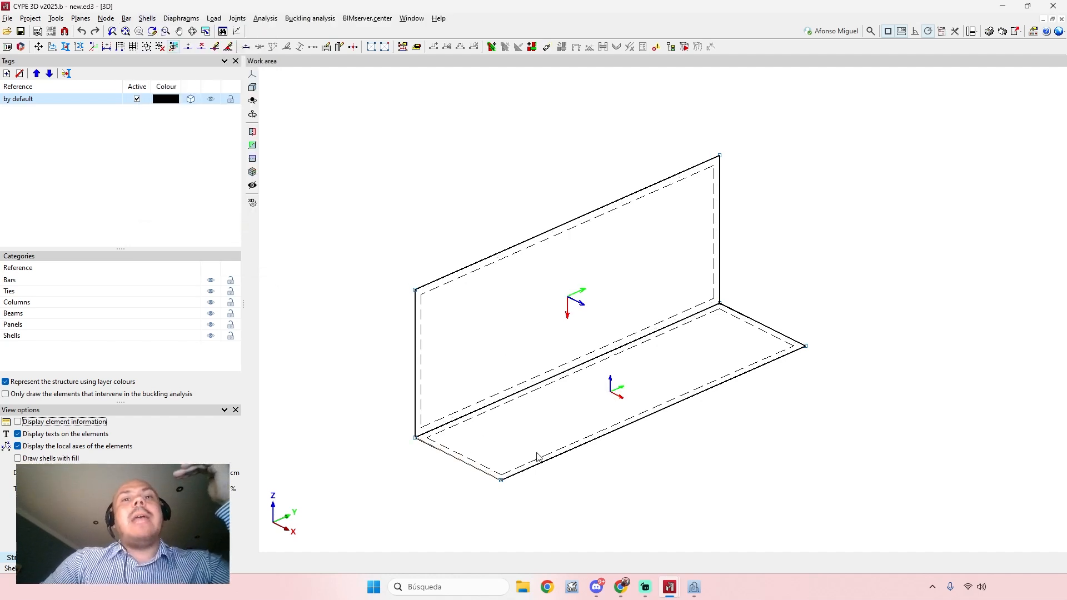
left_click(587, 449)
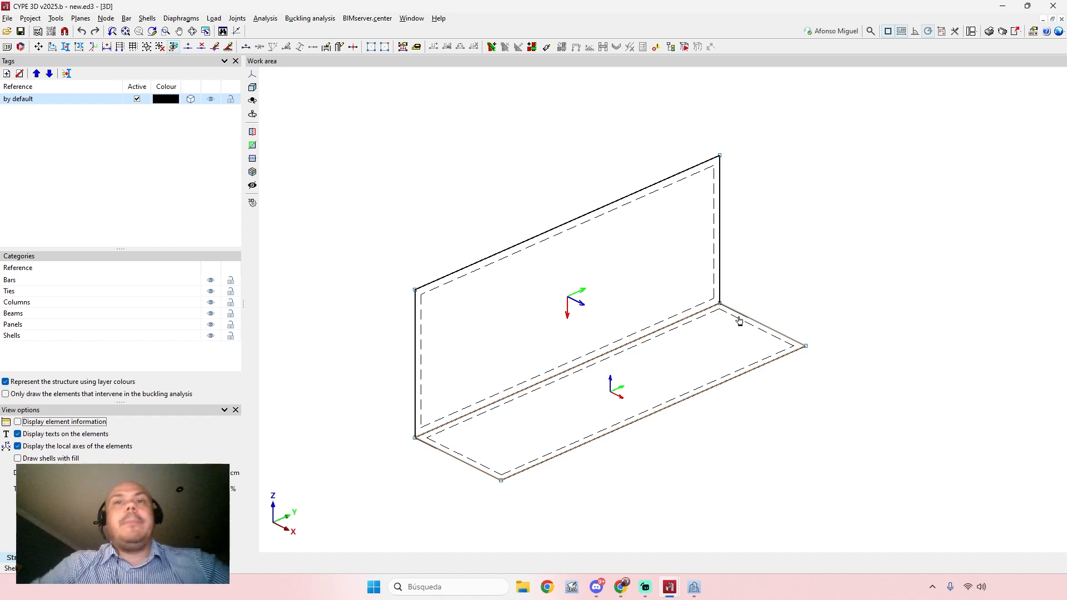
Step: Assign external fixity to all four edges of the horizontal shell, with Dx, Dy, Dz displacements and Rx, Ry, Rz rotations fixed
left_click(144, 19)
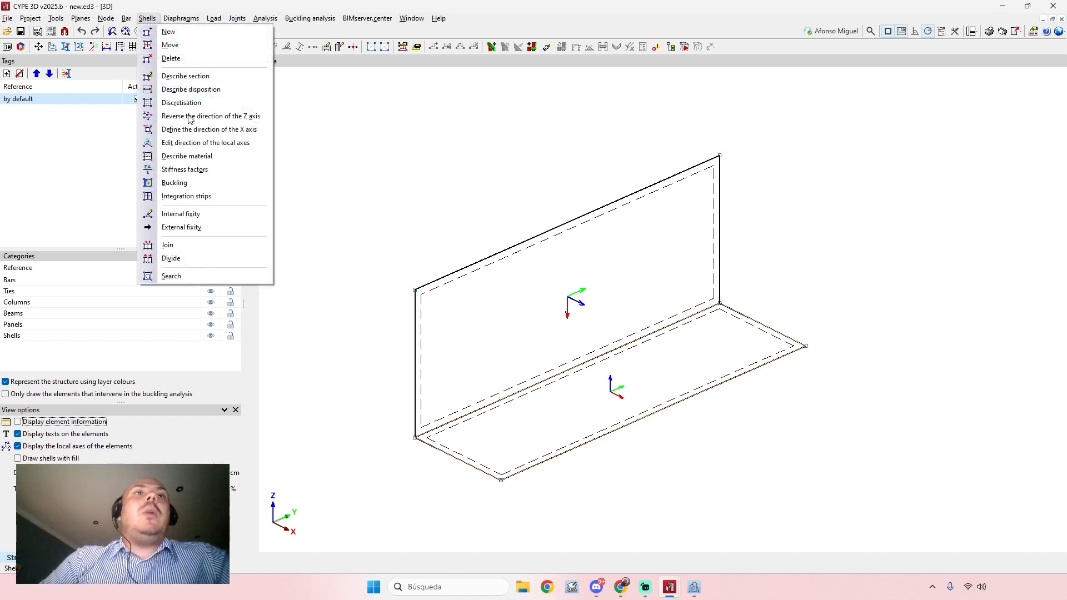
left_click(201, 228)
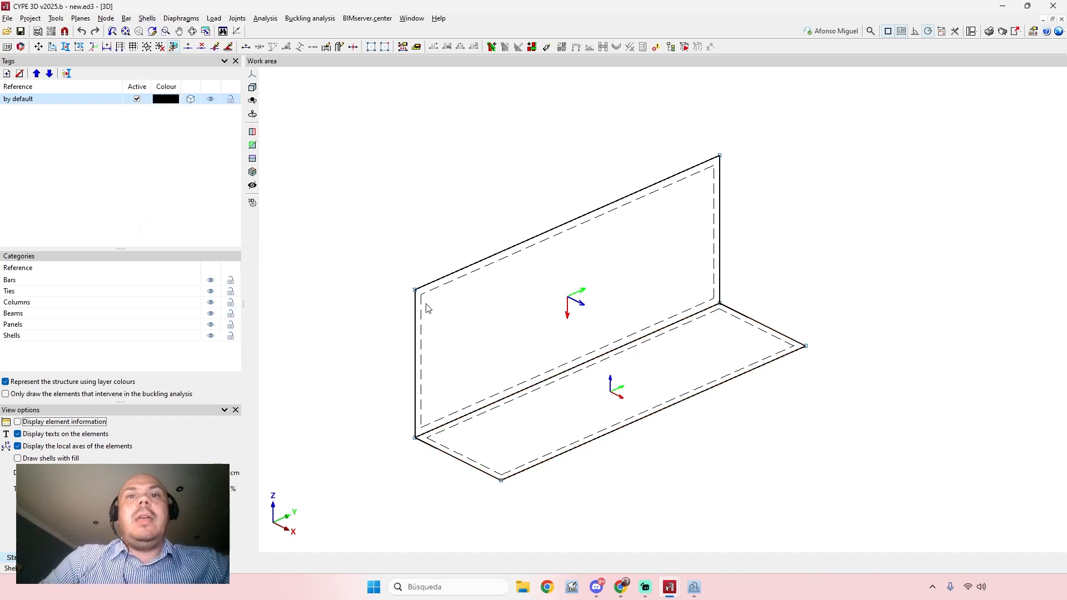
left_click(658, 416)
left_click(770, 335)
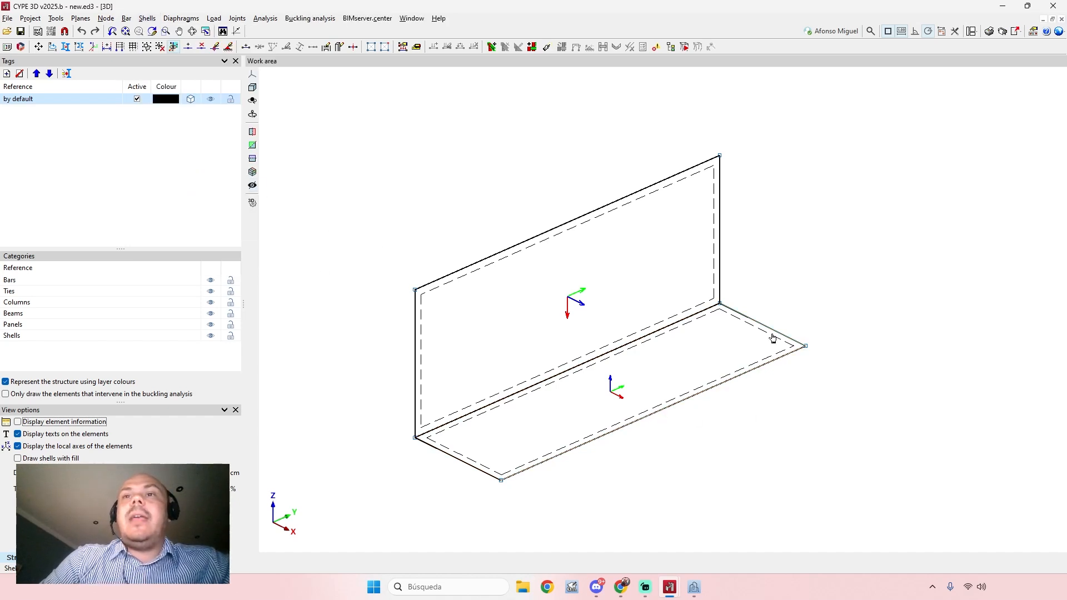
left_click(665, 329)
left_click(475, 464)
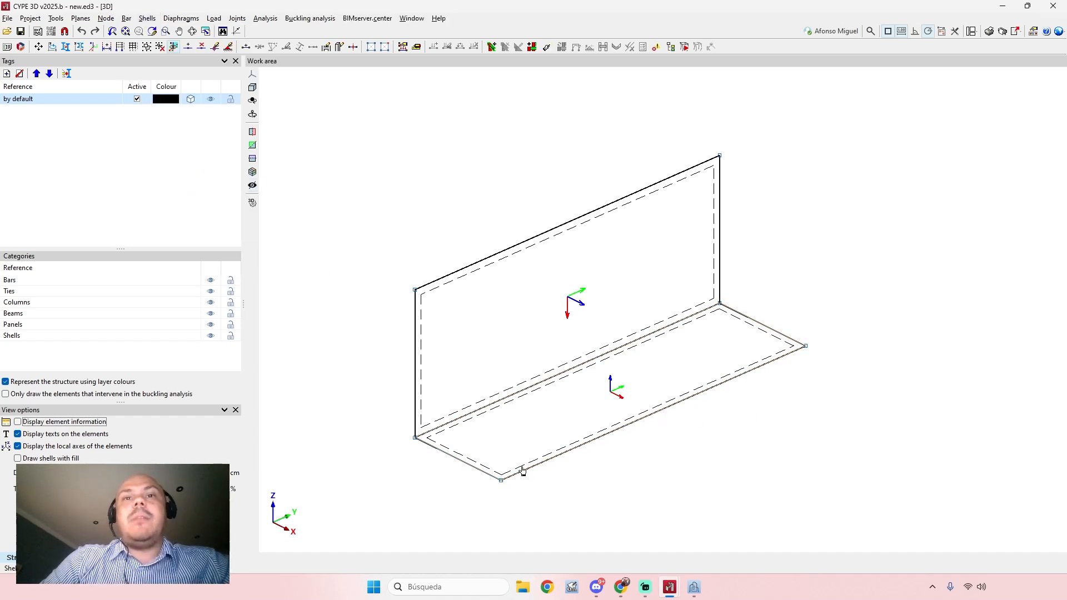
right_click(675, 417)
left_click_drag(467, 179, 617, 155)
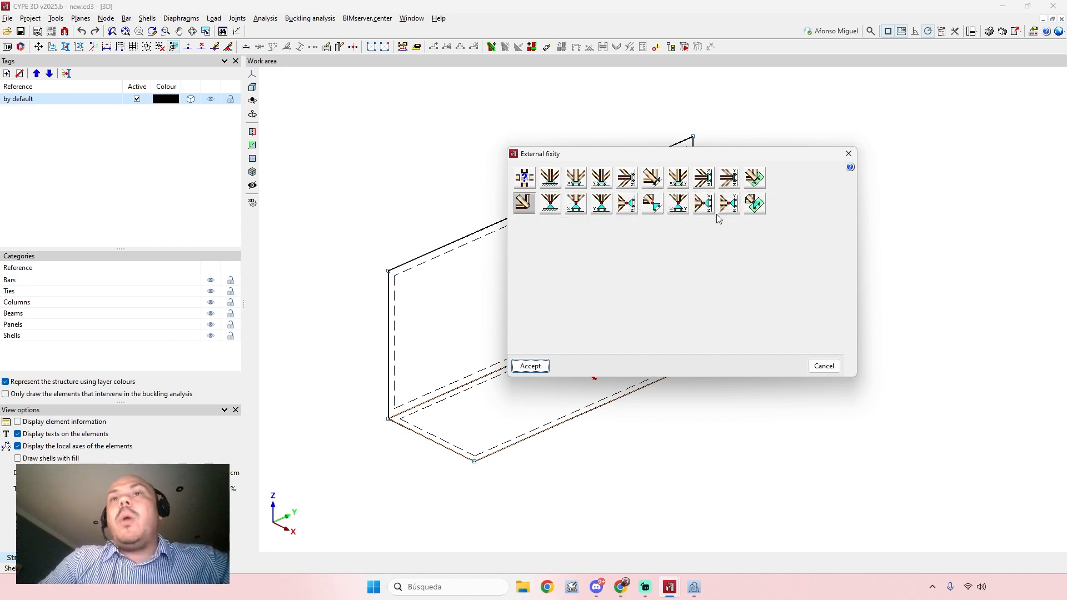
left_click(550, 179)
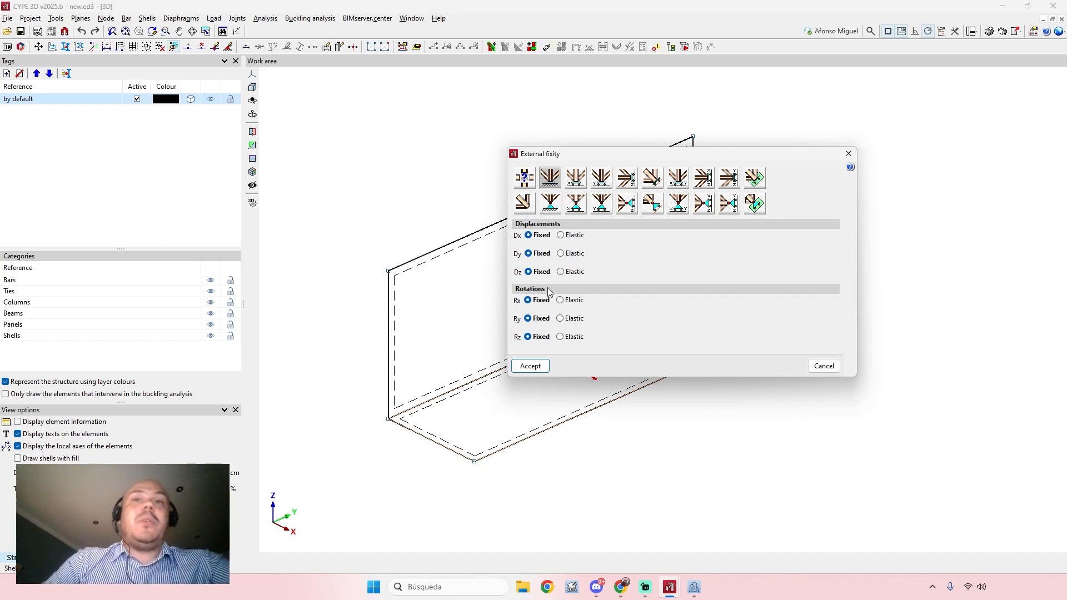
left_click(534, 368)
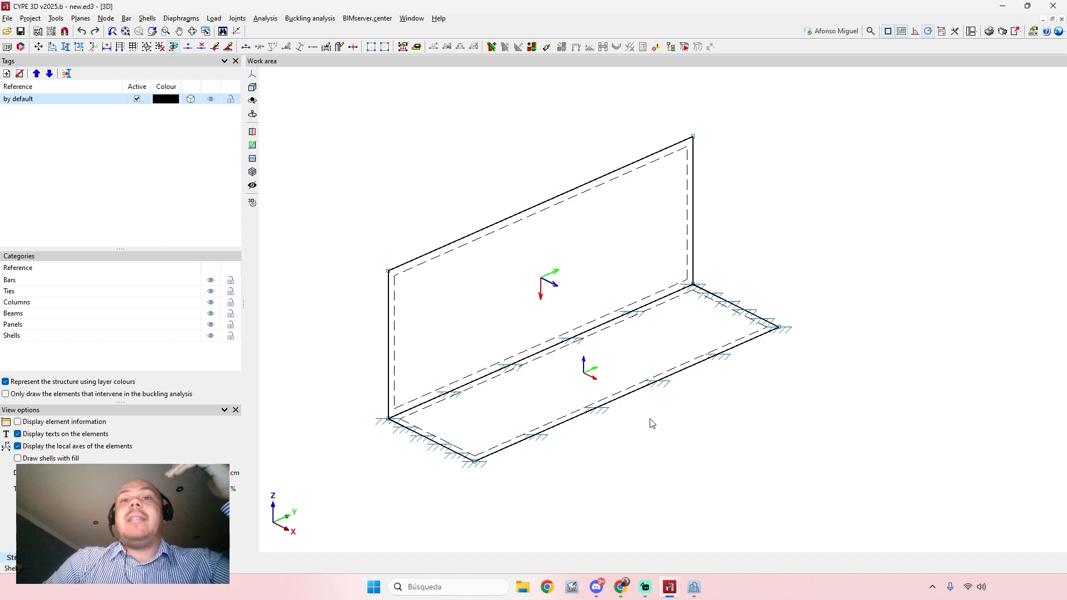
Step: Open the internal fixity settings for the vertical shell's bottom edge where it meets the slab
middle_click_drag(608, 315, 609, 347)
mouse_move(600, 378)
middle_mouse_down()
mouse_move(605, 362)
mouse_move(653, 373)
middle_mouse_up()
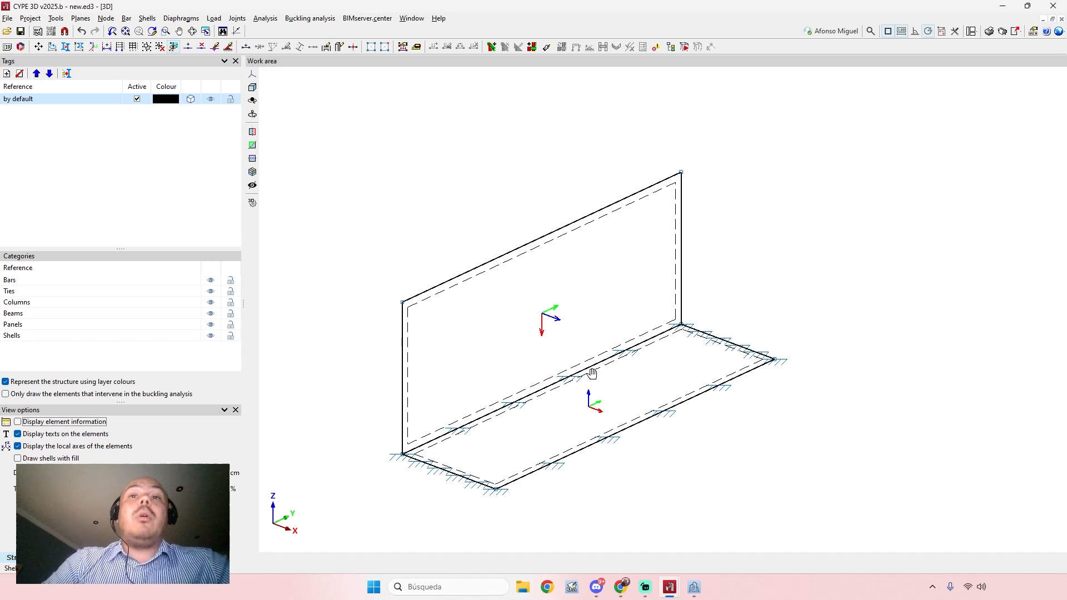
middle_click_drag(591, 373, 596, 369)
left_click(113, 19)
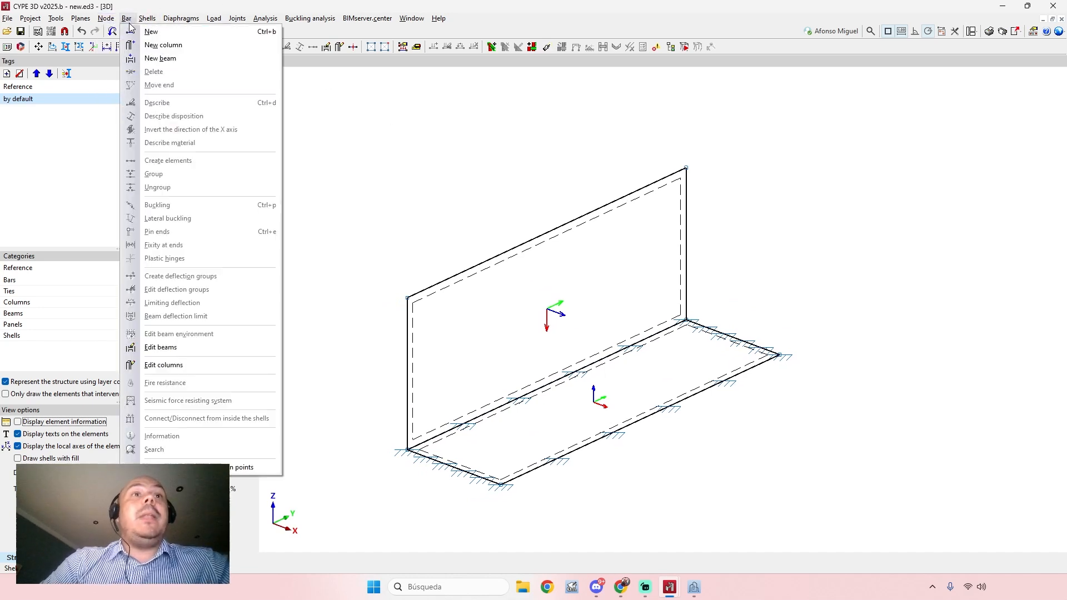
mouse_move(148, 19)
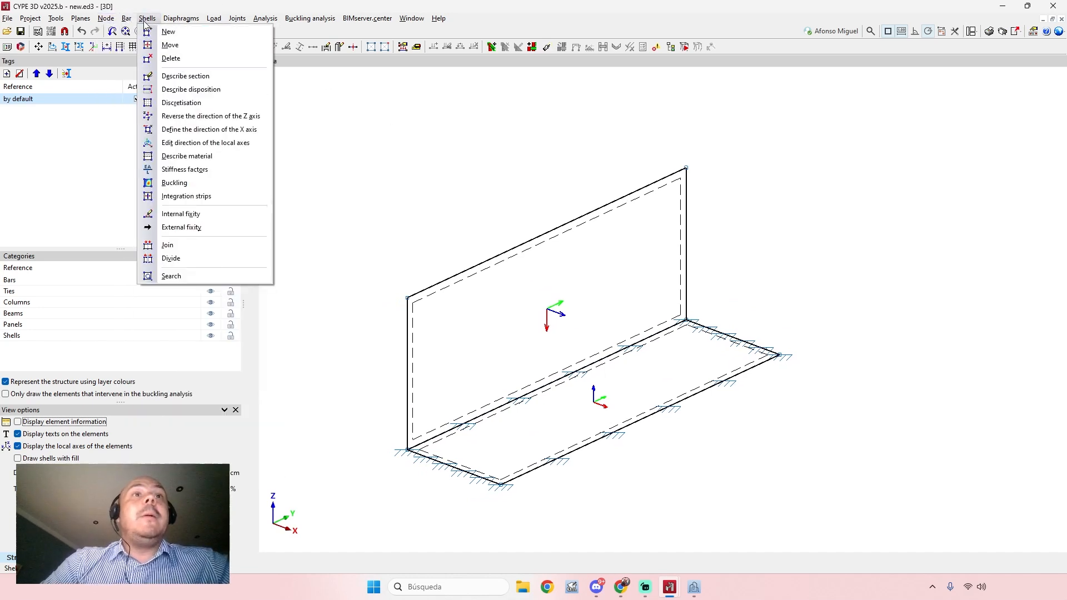
left_click(181, 214)
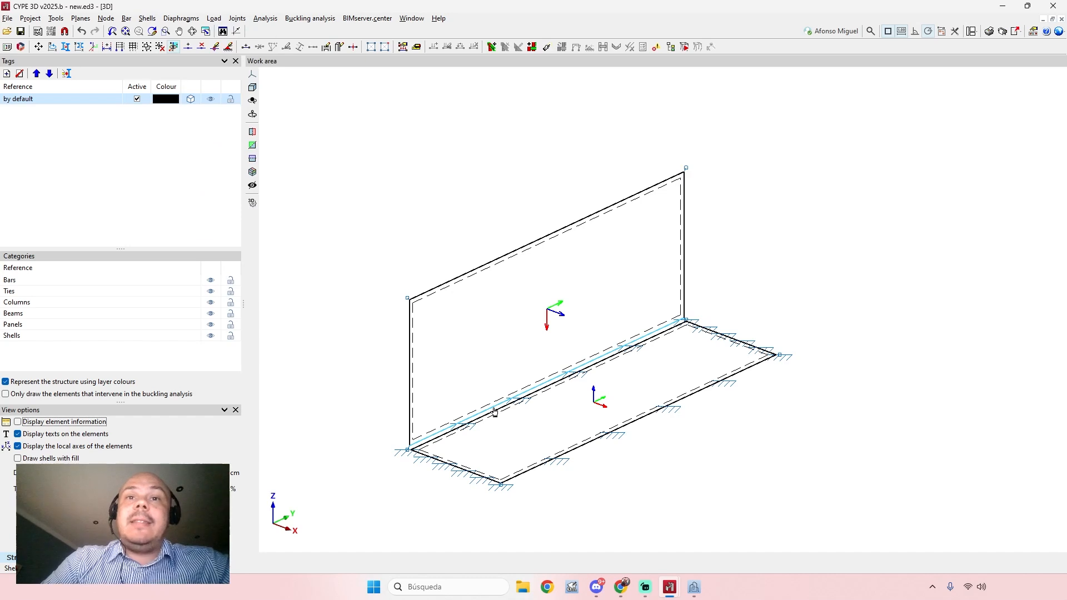
left_click(475, 416)
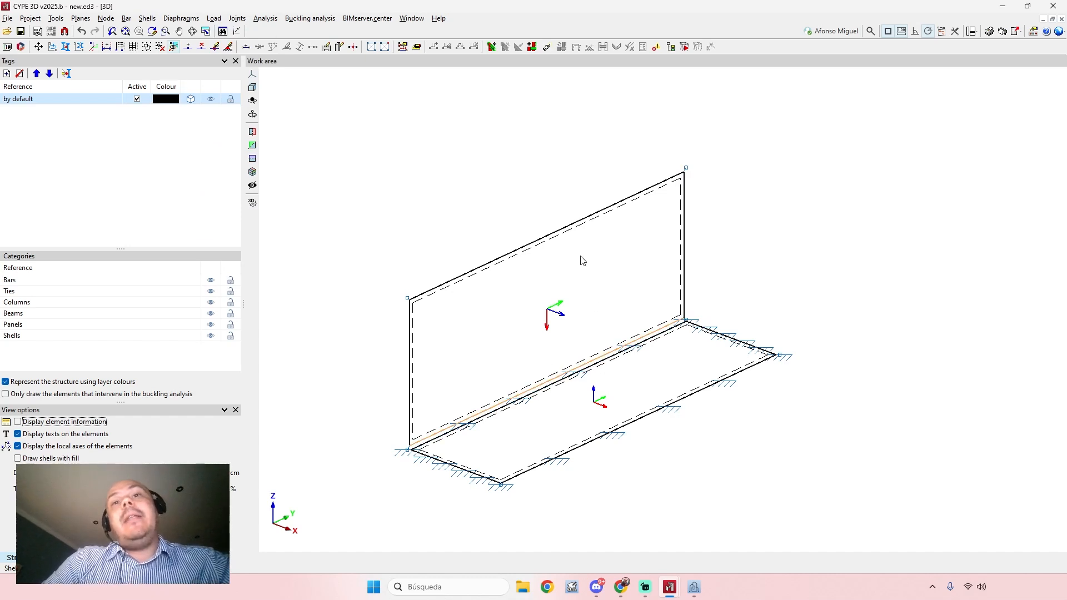
right_click(612, 310)
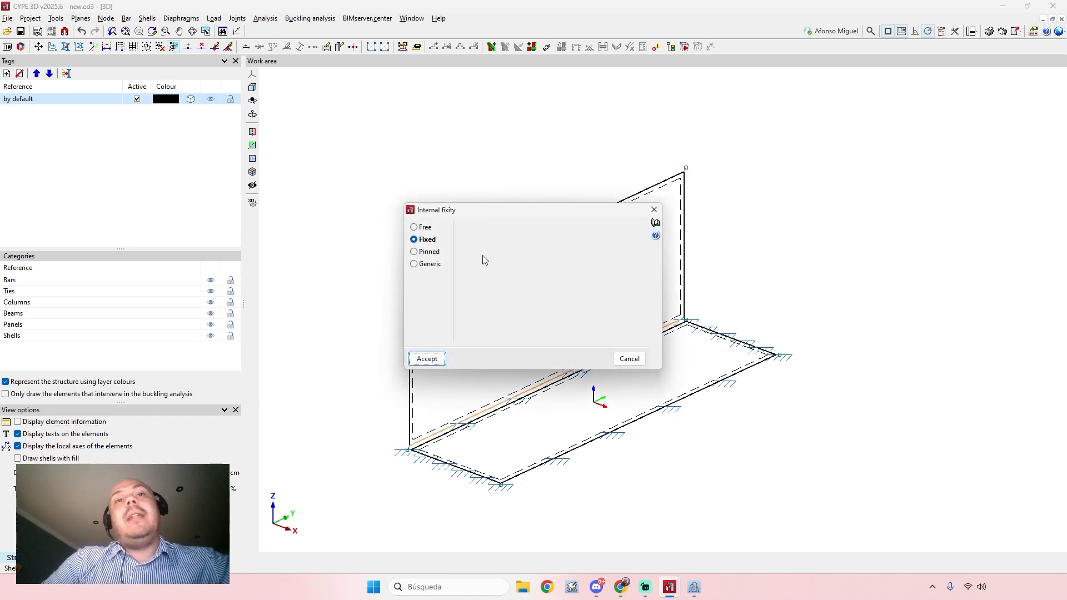
Step: Review the Free, Pinned and Generic fixity options, trying an elastic Dx displacement, and accept the edge's internal fixity as Fixed
left_click(425, 240)
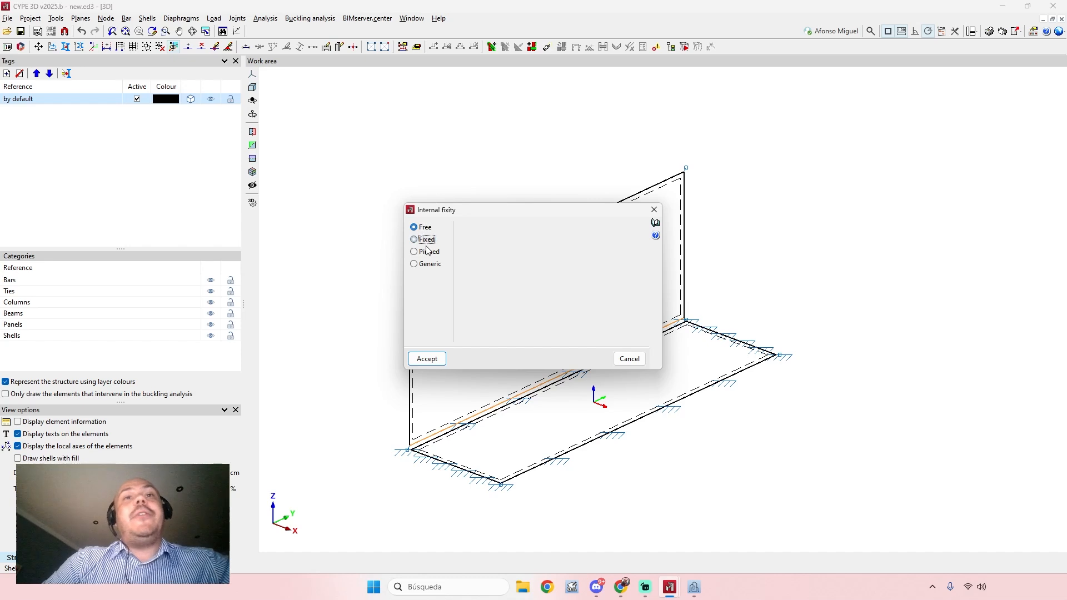
left_click(428, 252)
left_click(431, 264)
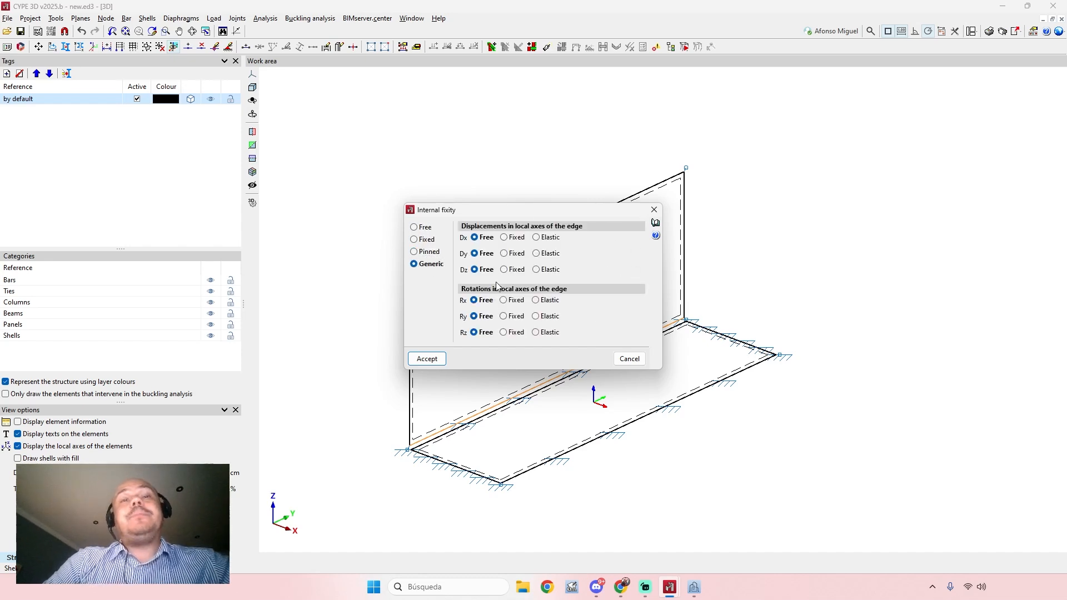
left_click(547, 239)
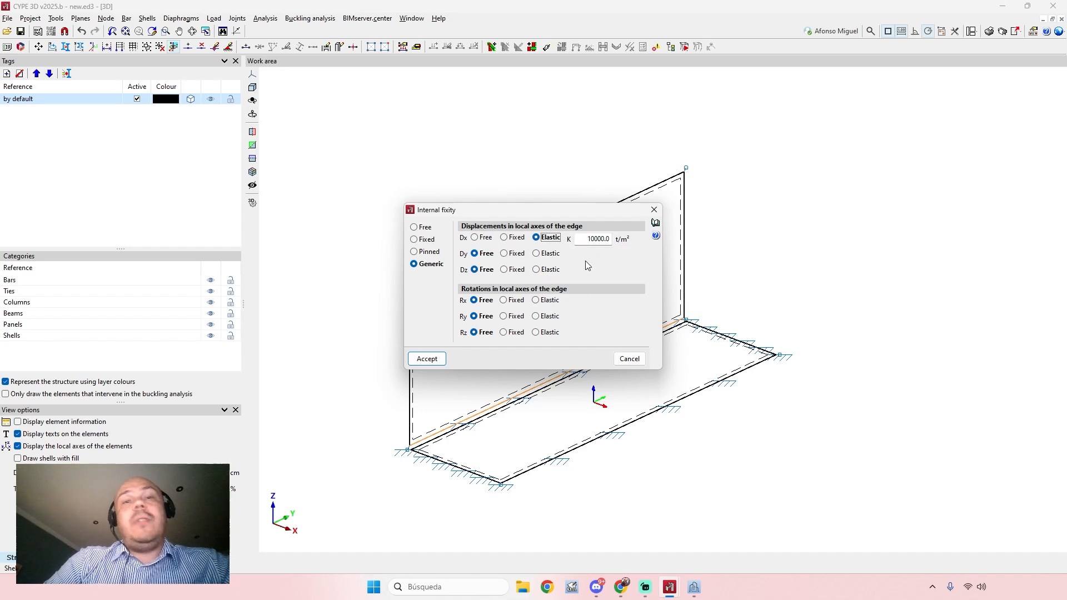
left_click(421, 240)
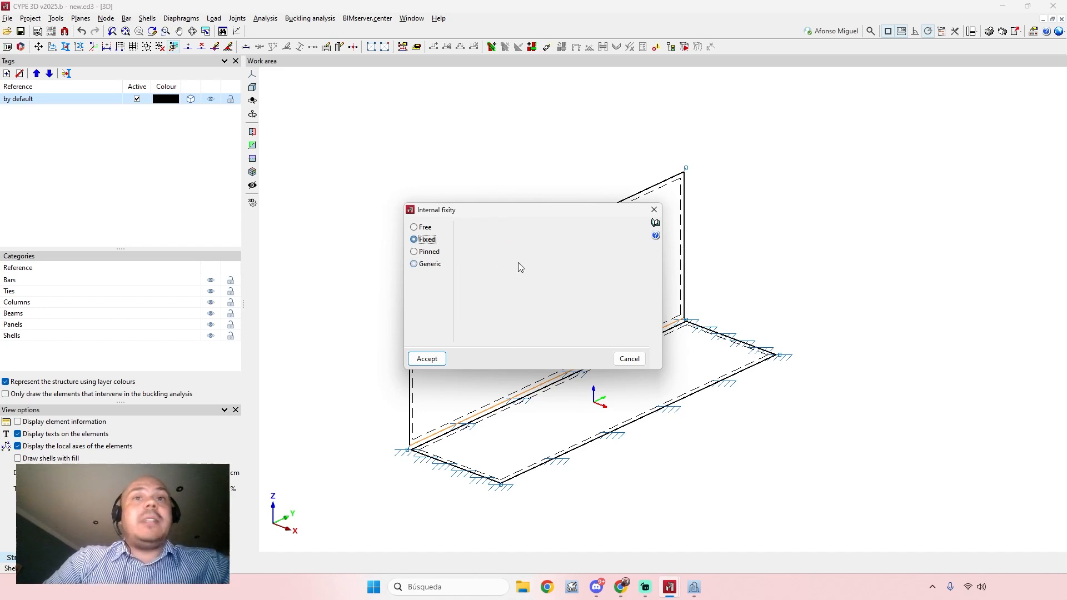
left_click(438, 358)
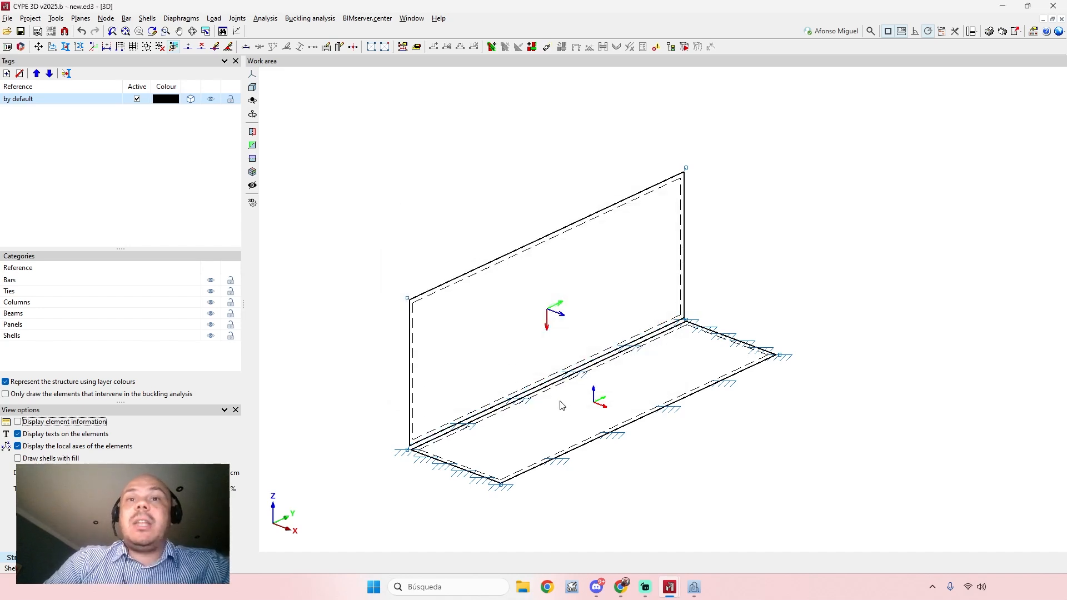
scroll(534, 334, "up", 2)
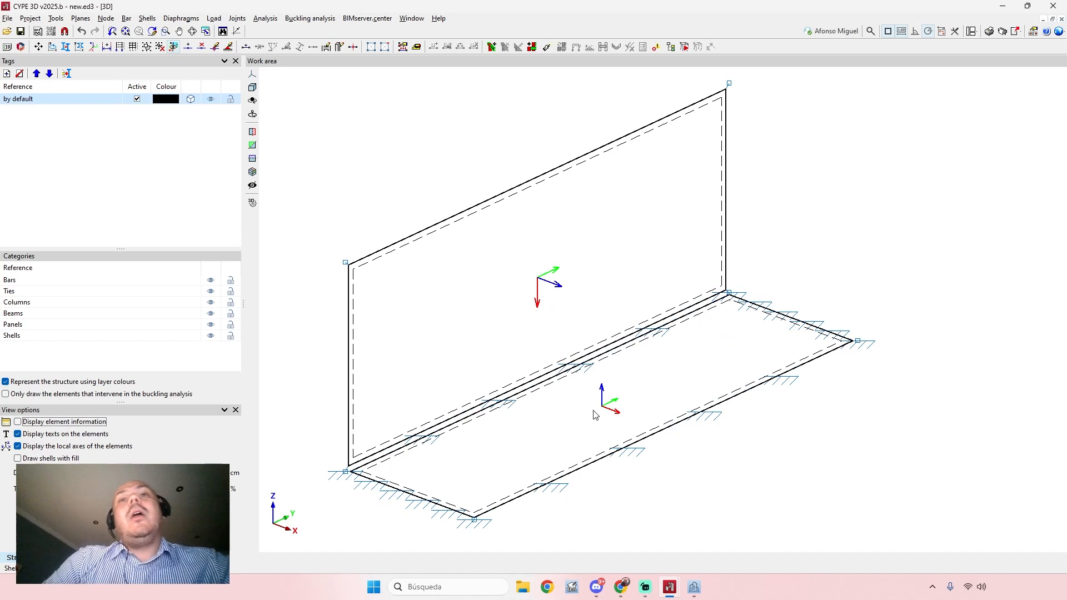
mouse_move(638, 374)
middle_mouse_down("shift")
mouse_move(693, 352)
mouse_move(638, 383)
mouse_move(607, 390)
mouse_move(595, 382)
mouse_move(601, 387)
middle_mouse_up("shift")
scroll(638, 383, "down", 1)
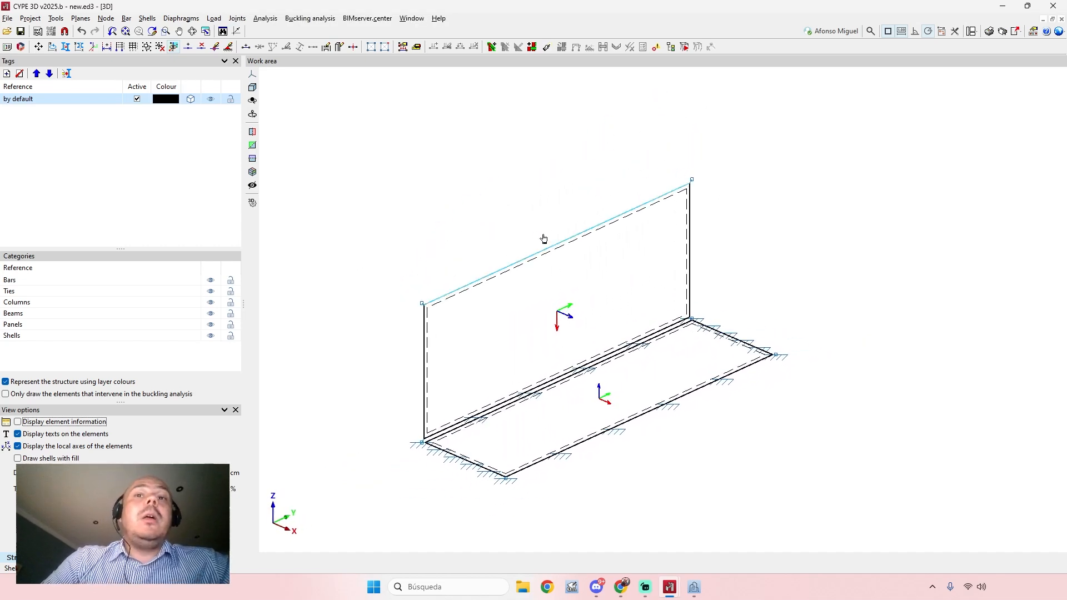
Step: Review the vertical shell's discretisation setting for the maximum triangle side size, and leave it without applying changes
left_click(146, 18)
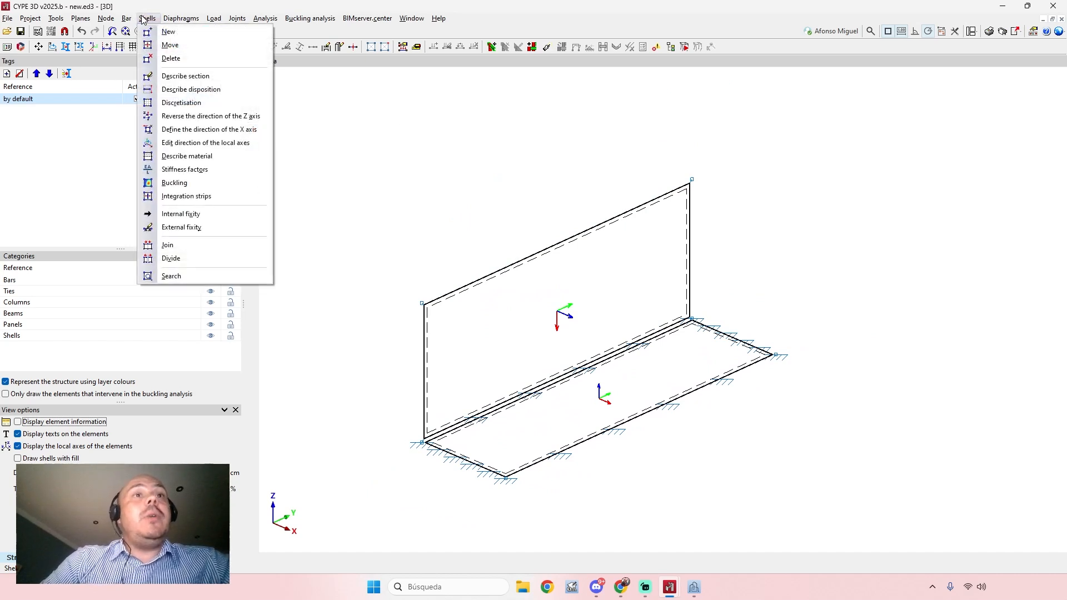
left_click(206, 105)
left_click(588, 262)
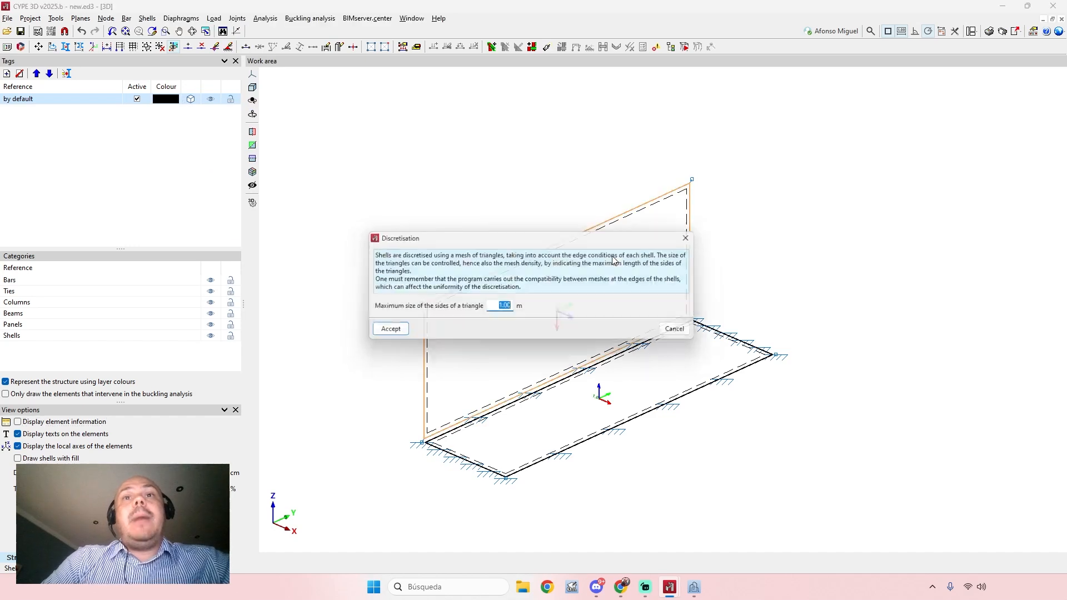
left_click(497, 308)
double_click(495, 308)
left_click_drag(535, 240, 437, 118)
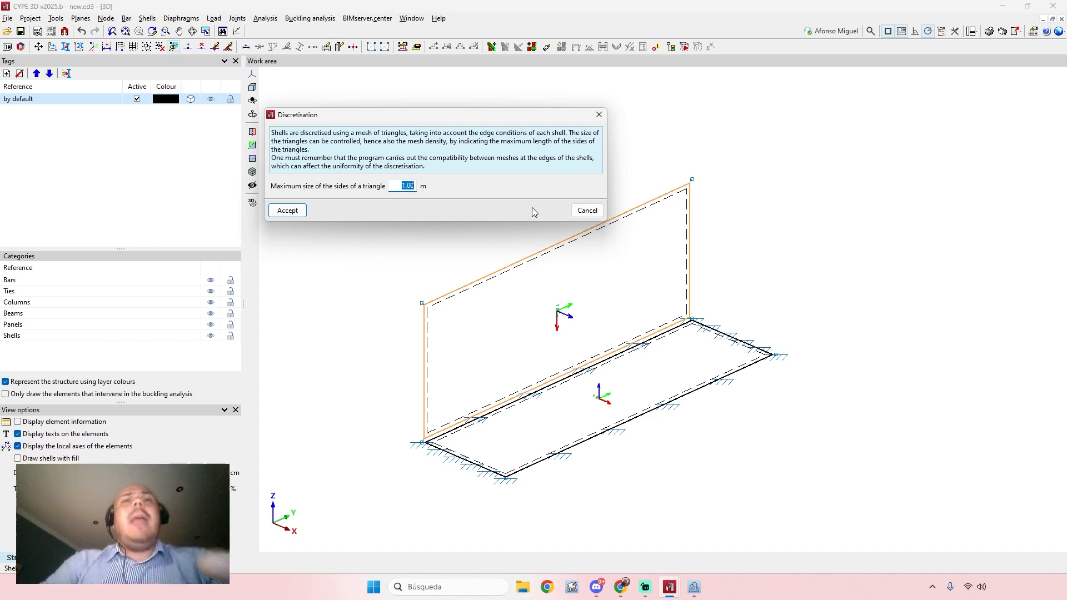
left_click(399, 184)
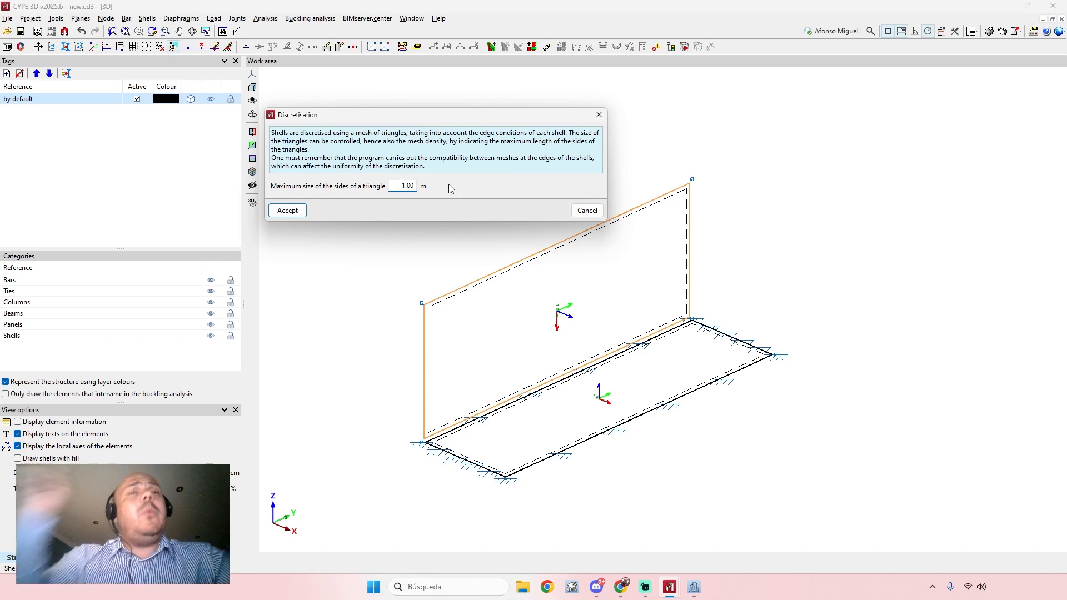
left_click(586, 210)
Step: Search for the shell with reference S2, examine its location in the model, and close the search
left_click(157, 20)
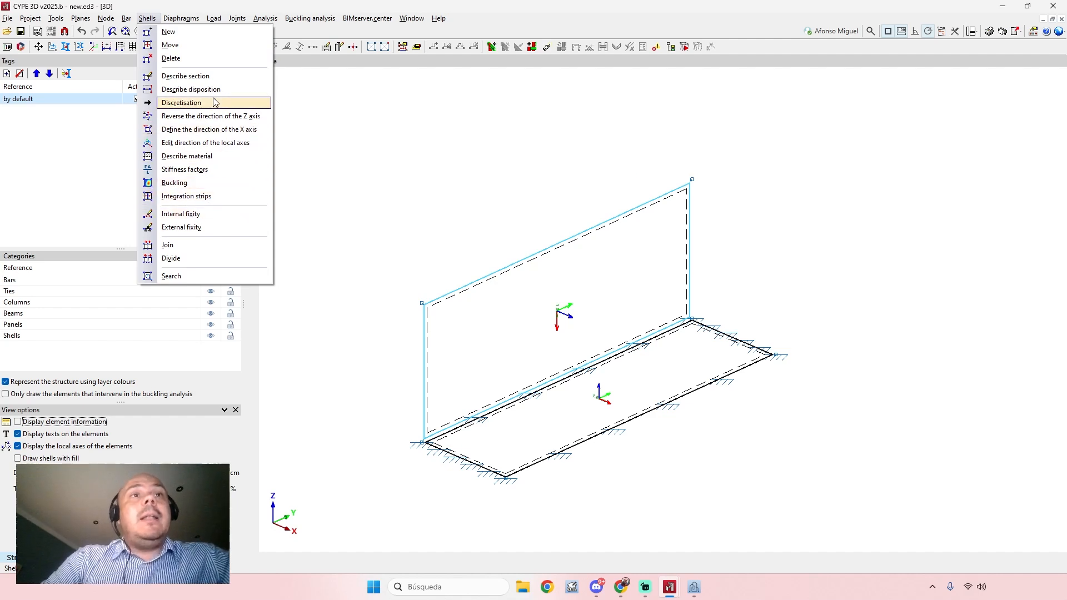
left_click(197, 283)
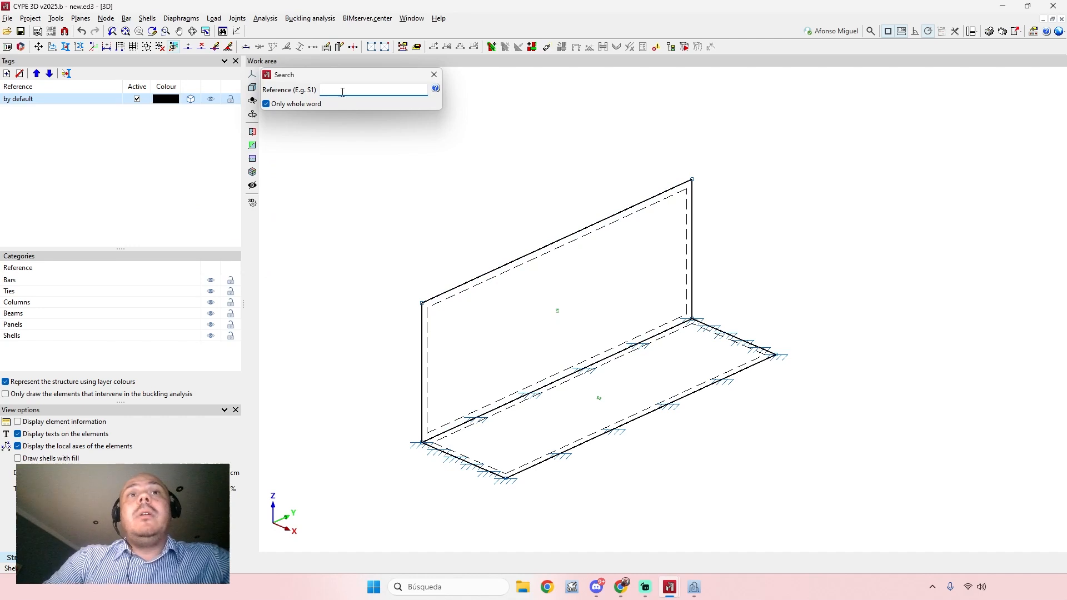
scroll(559, 324, "up", 5)
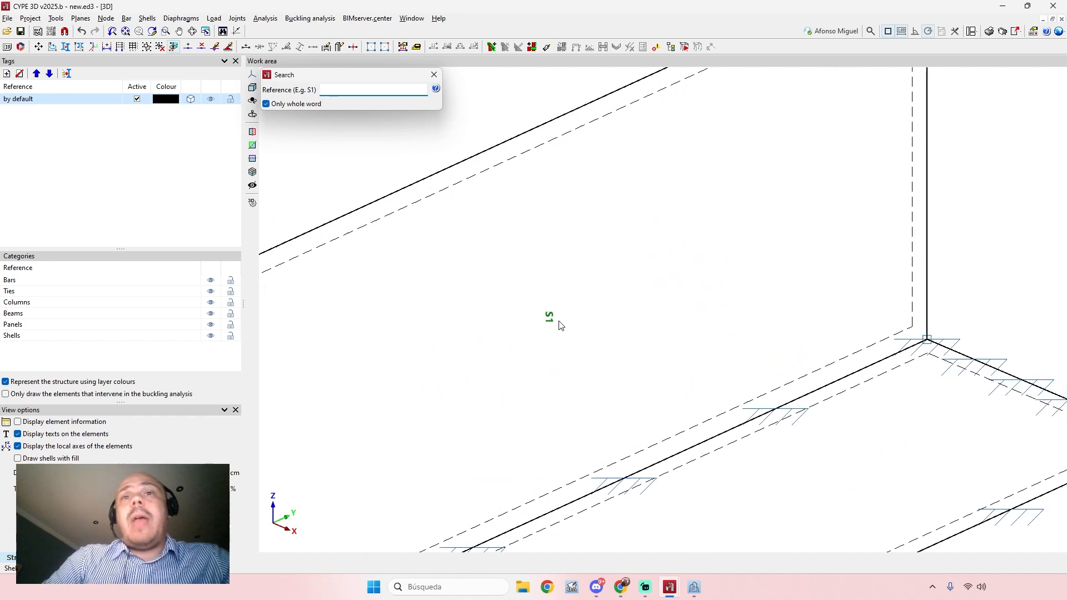
scroll(535, 265, "down", 2)
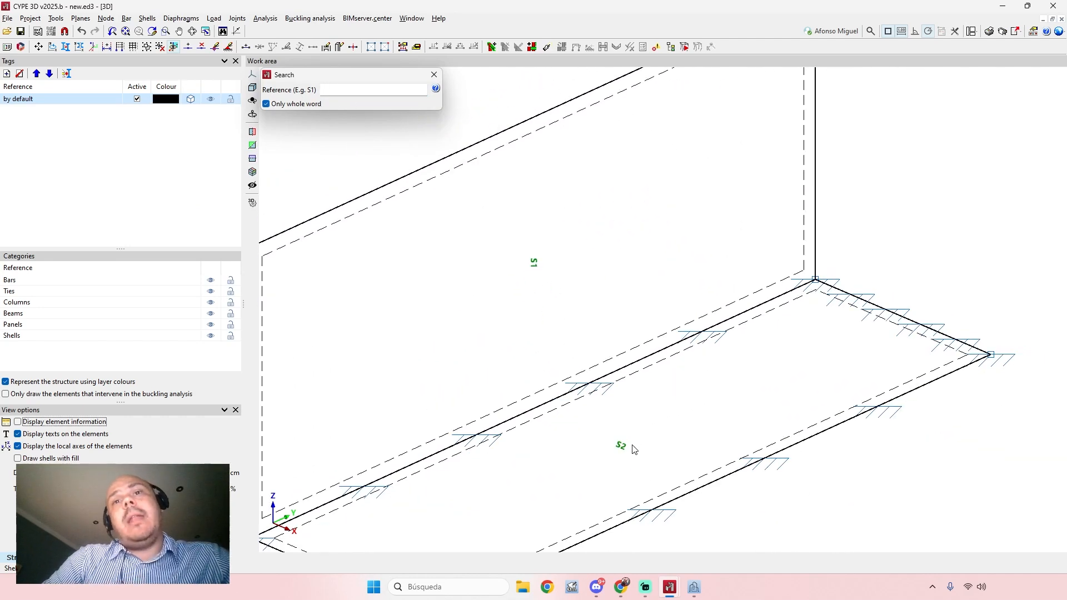
scroll(635, 448, "down", 1)
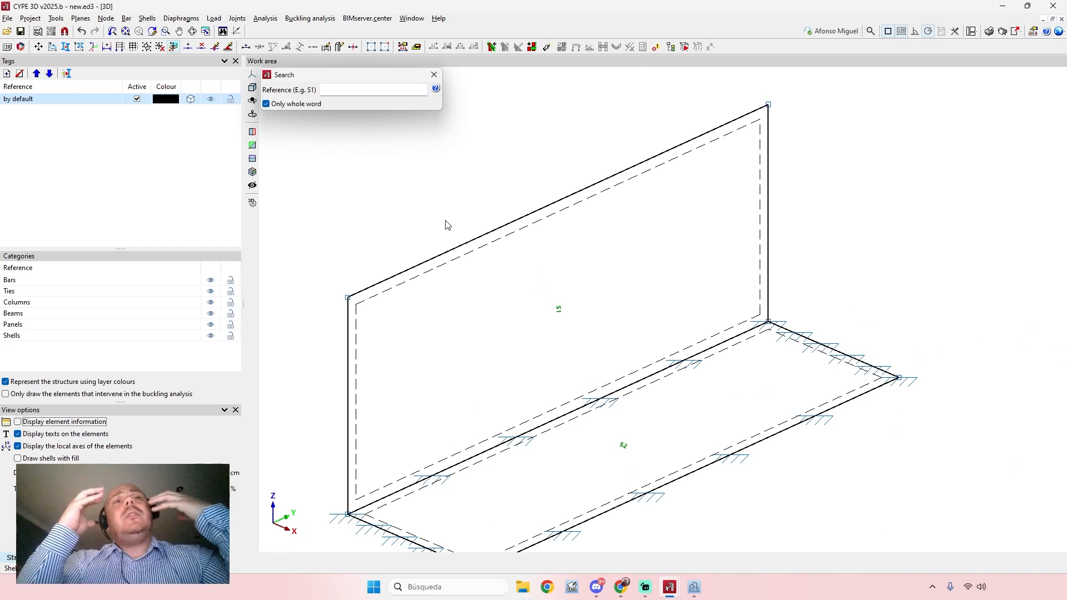
left_click(359, 90)
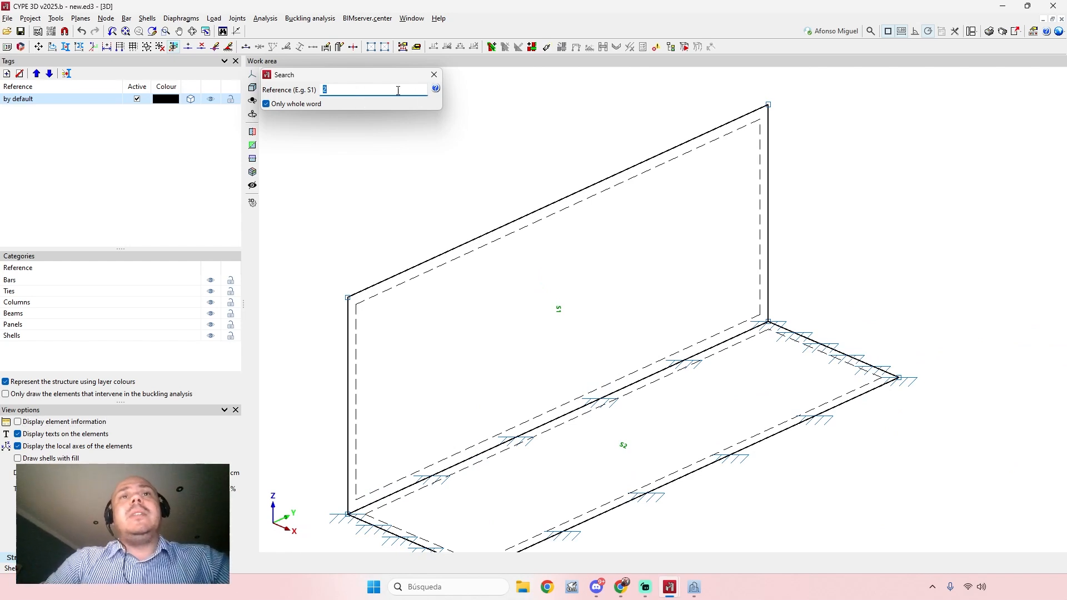
type("S2")
scroll(510, 145, "down", 1)
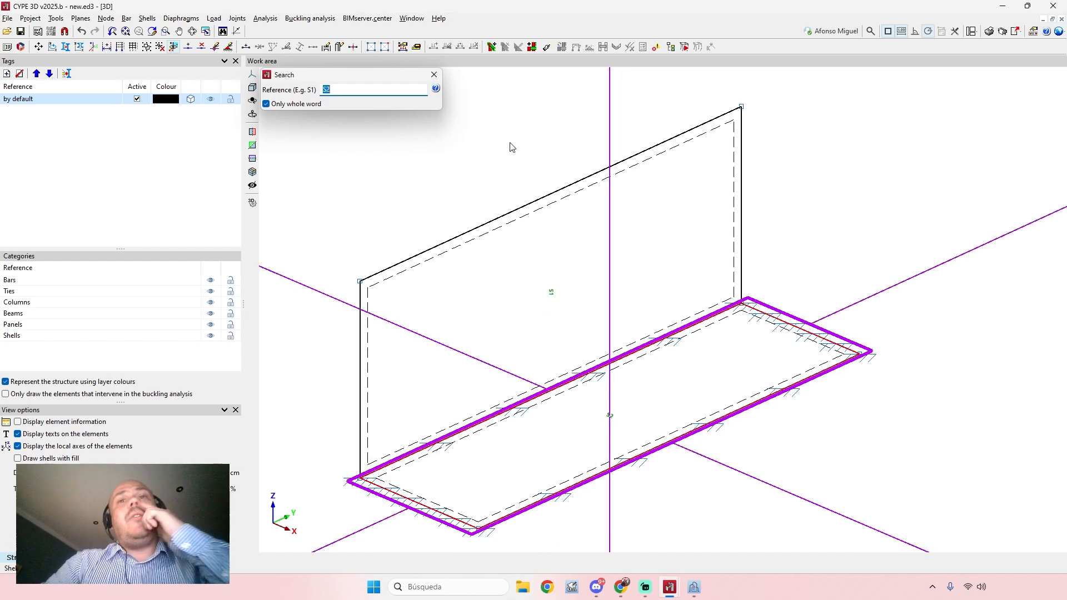
scroll(614, 295, "down", 1)
scroll(638, 304, "up", 2)
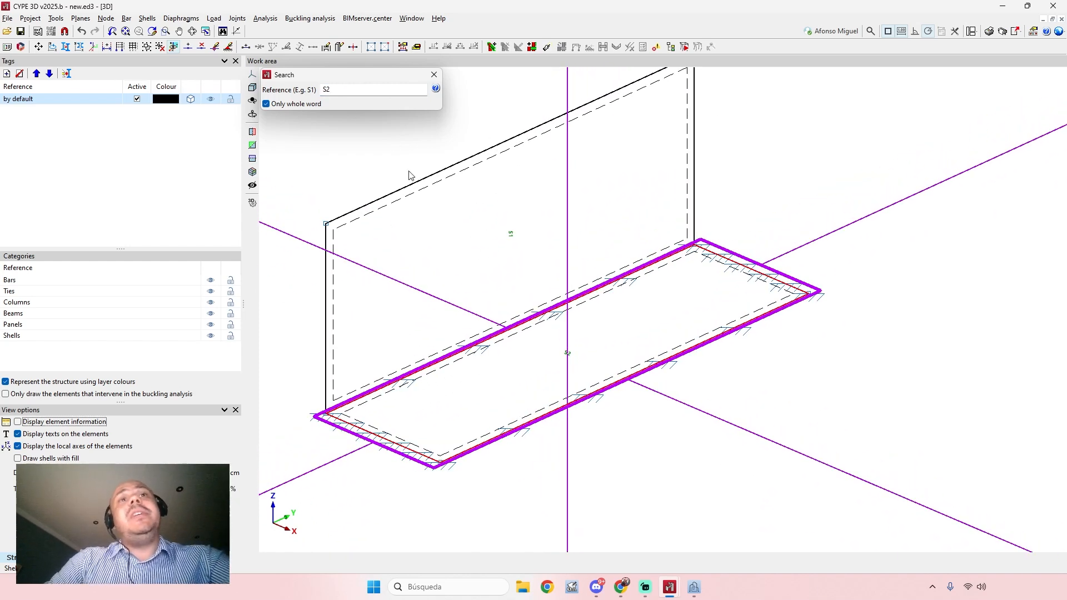
scroll(684, 388, "down", 2)
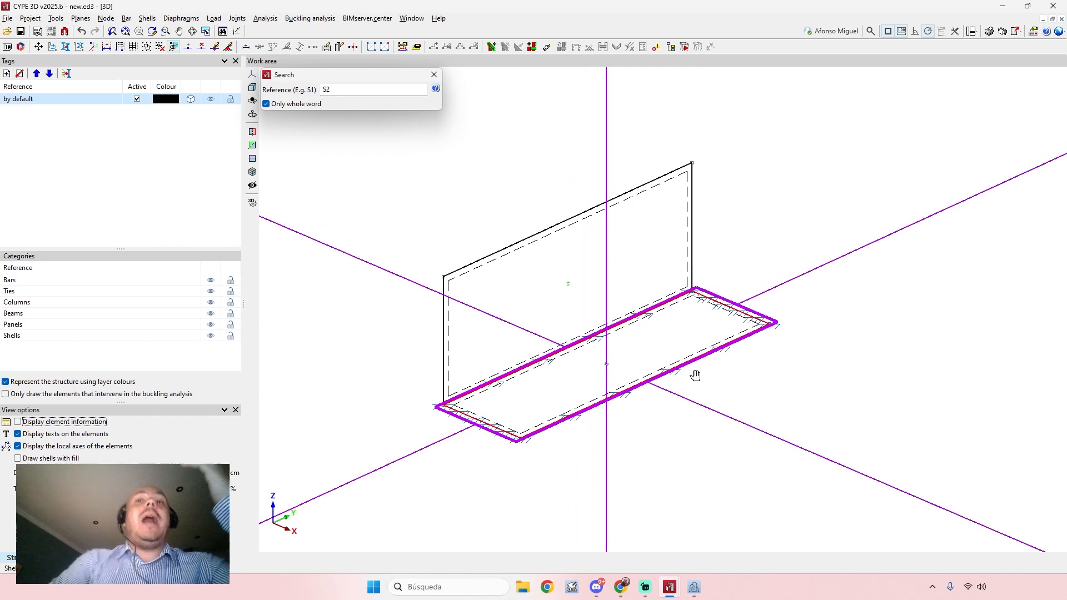
left_click(434, 75)
middle_click_drag(555, 153, 536, 214)
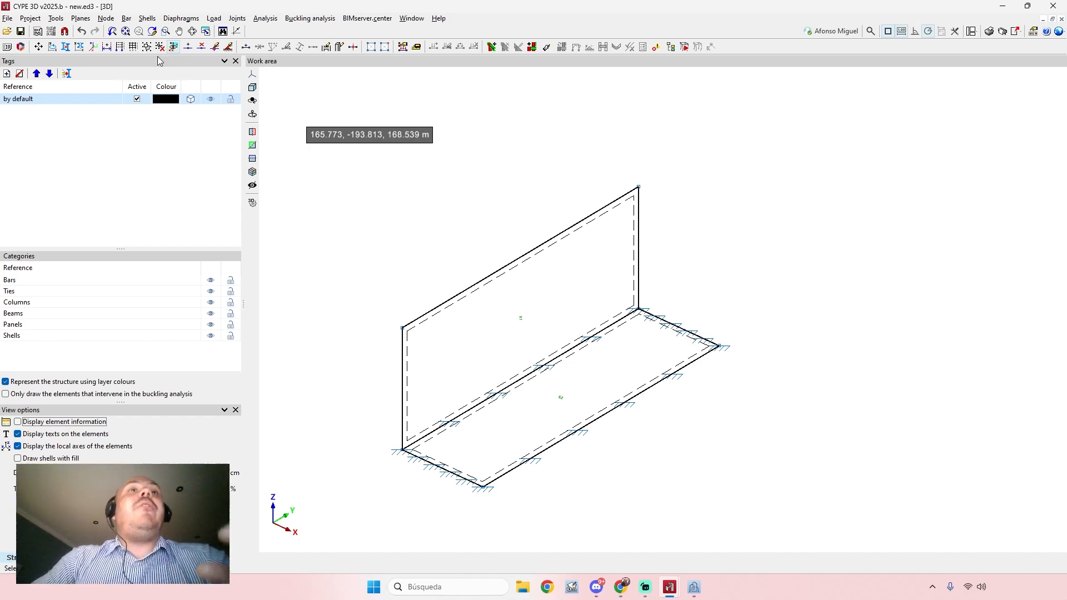
middle_click_drag(458, 226, 467, 207)
middle_click_drag(559, 283, 599, 269, "shift")
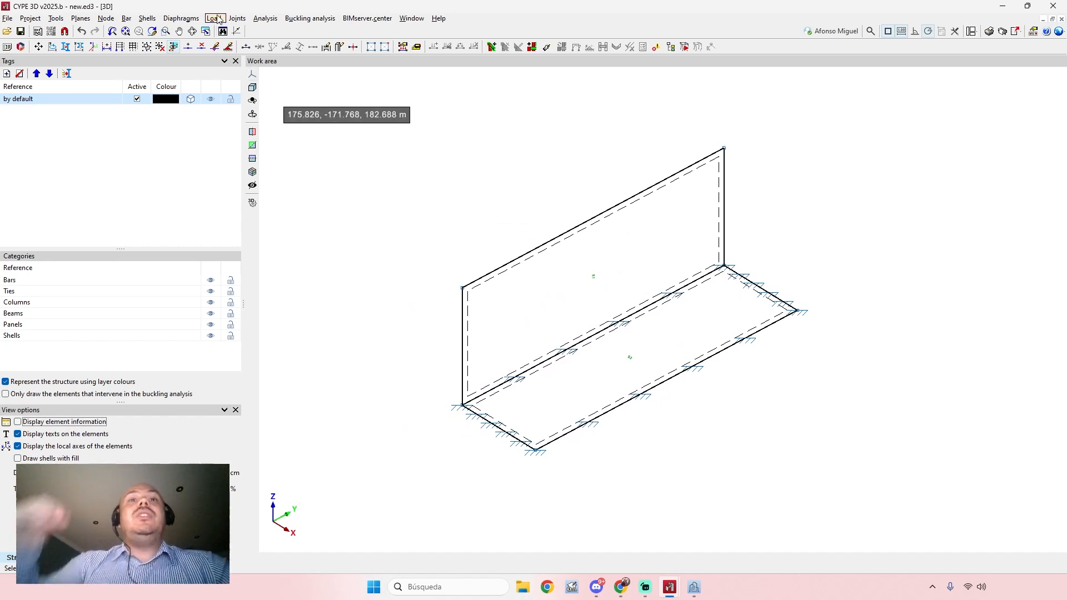
middle_click_drag(583, 240, 597, 257, "shift")
scroll(600, 257, "up", 2)
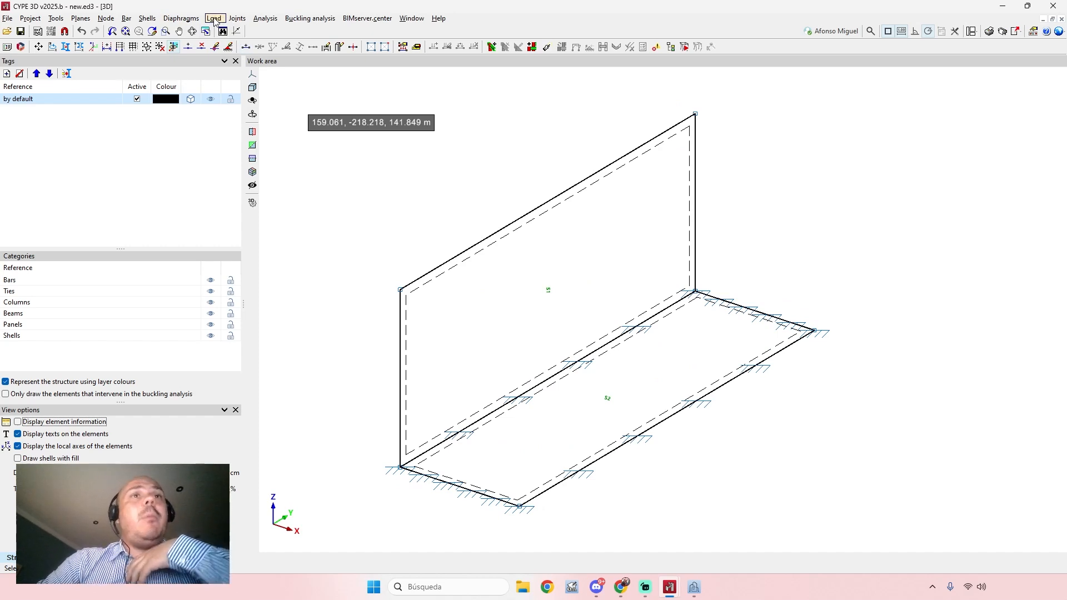
Step: Start entering loads on shells to display the Self weight loadcase, moving its properties window clear of the model
left_click(214, 19)
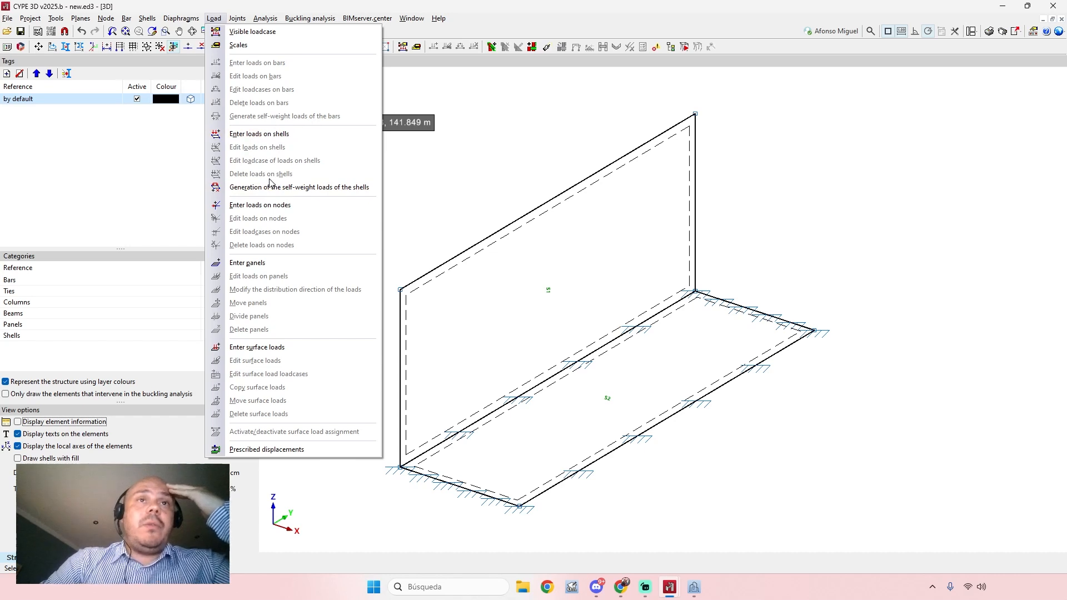
left_click(267, 135)
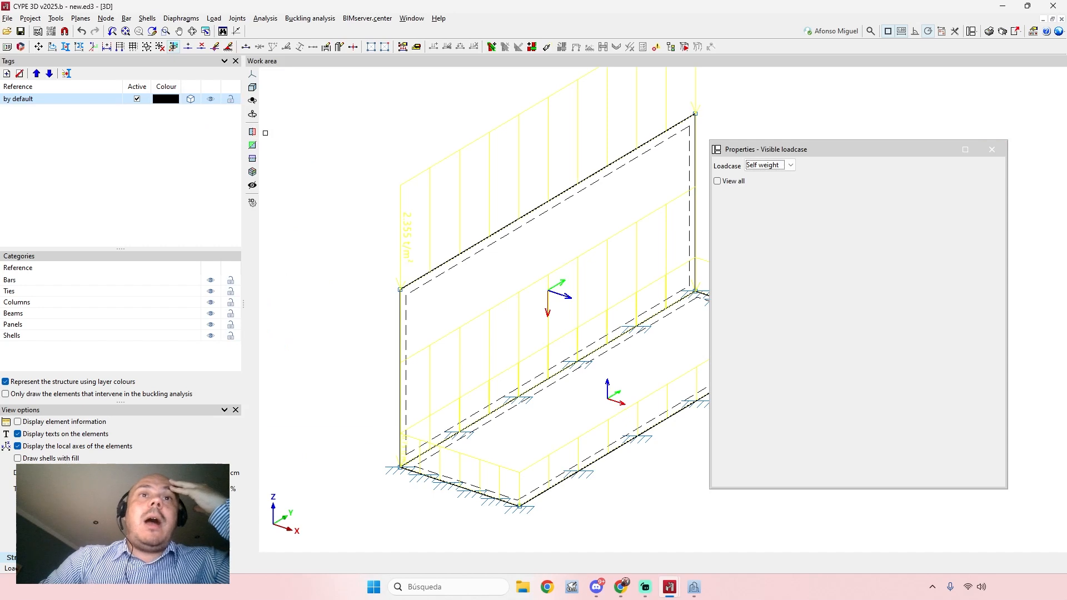
left_click_drag(824, 149, 179, 156)
Step: Examine the self-weight load value and distribution on the vertical and horizontal shells, and close the visible loadcase properties
scroll(565, 216, "up", 6)
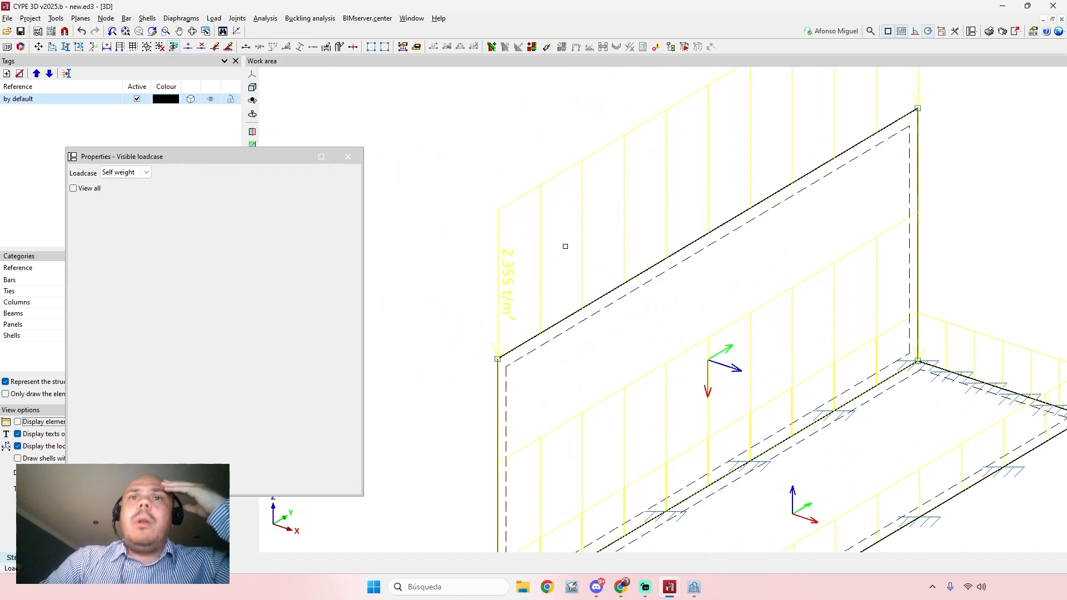
scroll(485, 192, "down", 4)
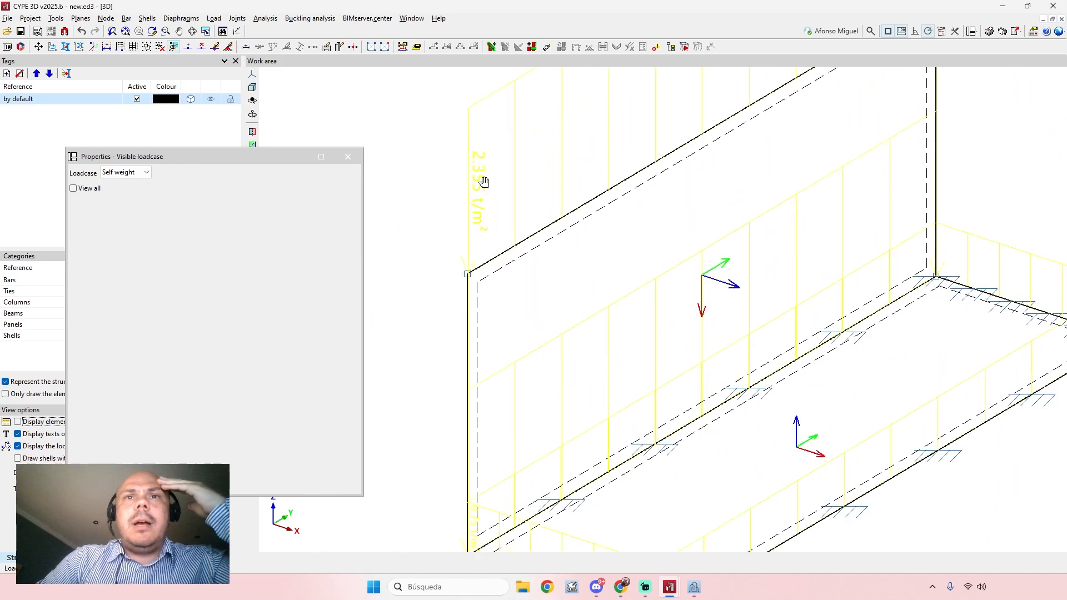
middle_click_drag(505, 336, 502, 288)
scroll(489, 239, "up", 5)
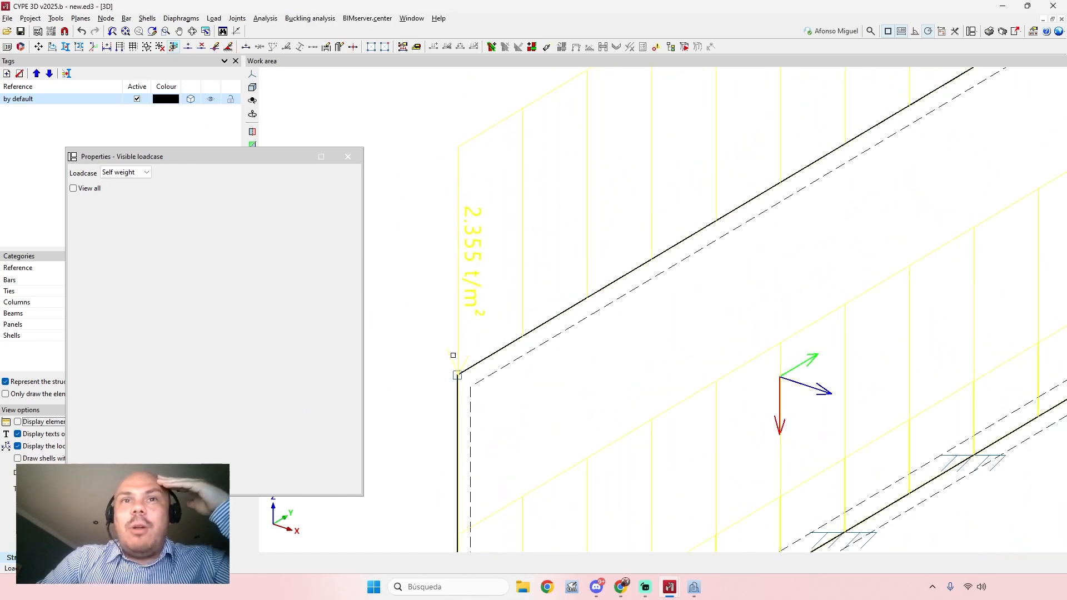
scroll(466, 343, "down", 2)
middle_click_drag(772, 196, 842, 259)
scroll(525, 363, "up", 5)
middle_click_drag(487, 308, 492, 219)
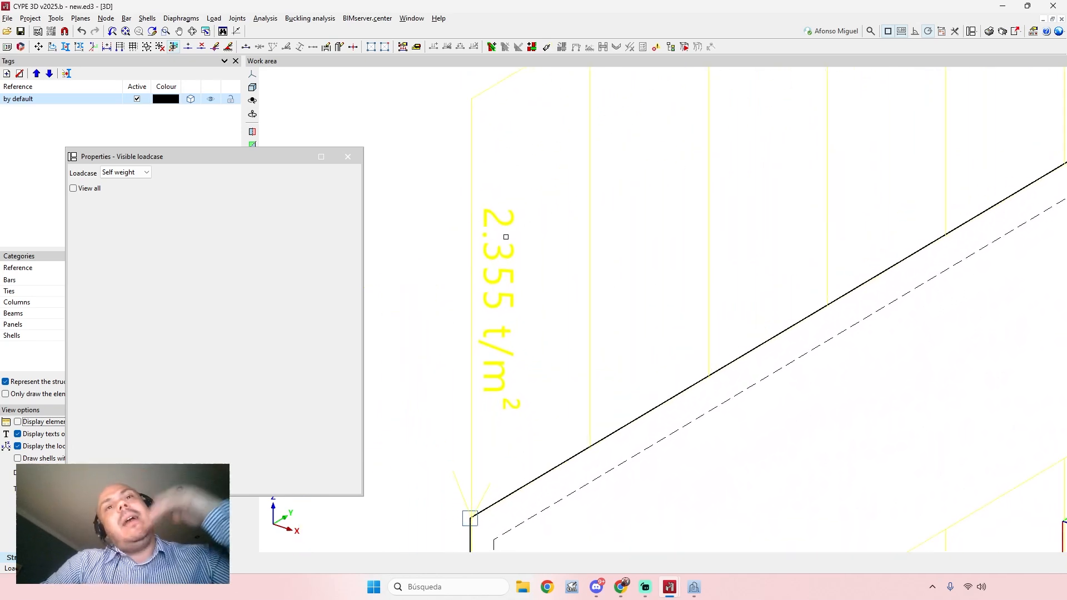
scroll(515, 352, "down", 8)
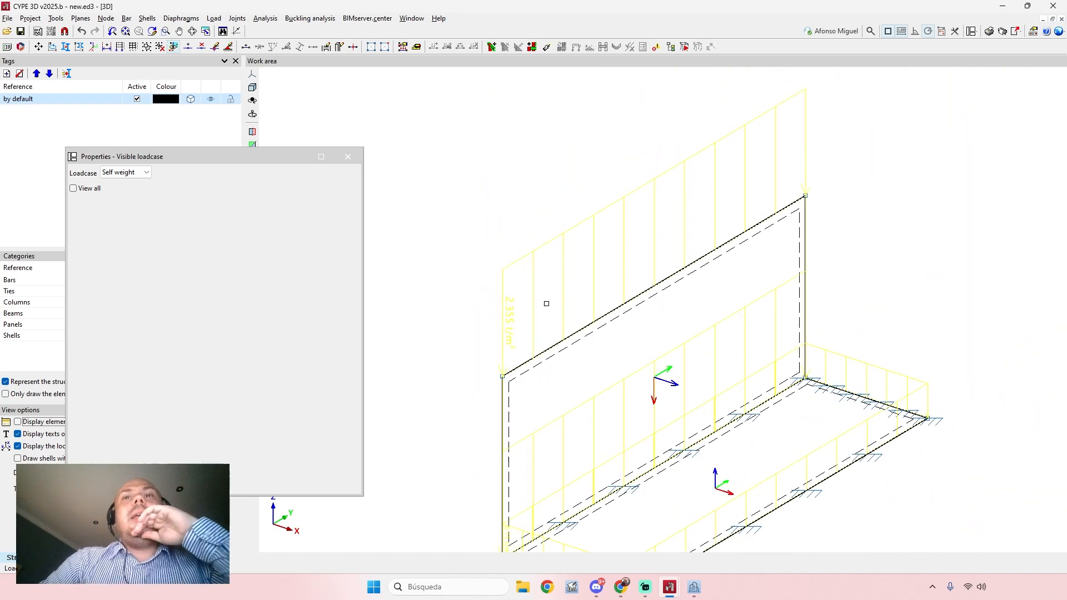
scroll(546, 304, "down", 1)
middle_click_drag(546, 303, 536, 270)
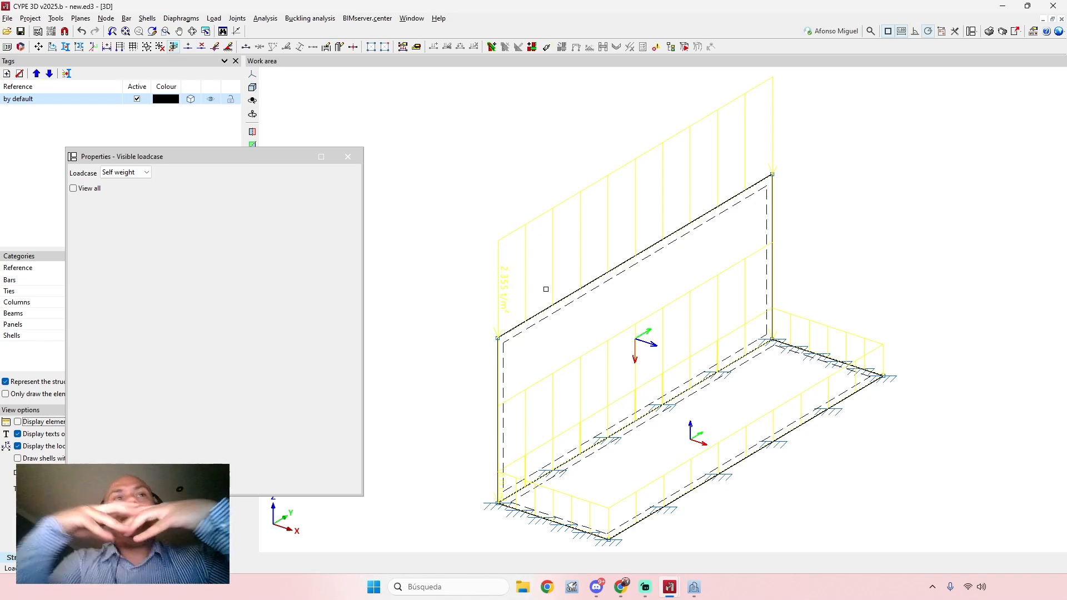
left_click(348, 160)
Step: Review the Activate and Deactivate options for generating the shells' self-weight loads, and cancel without changes
left_click(151, 19)
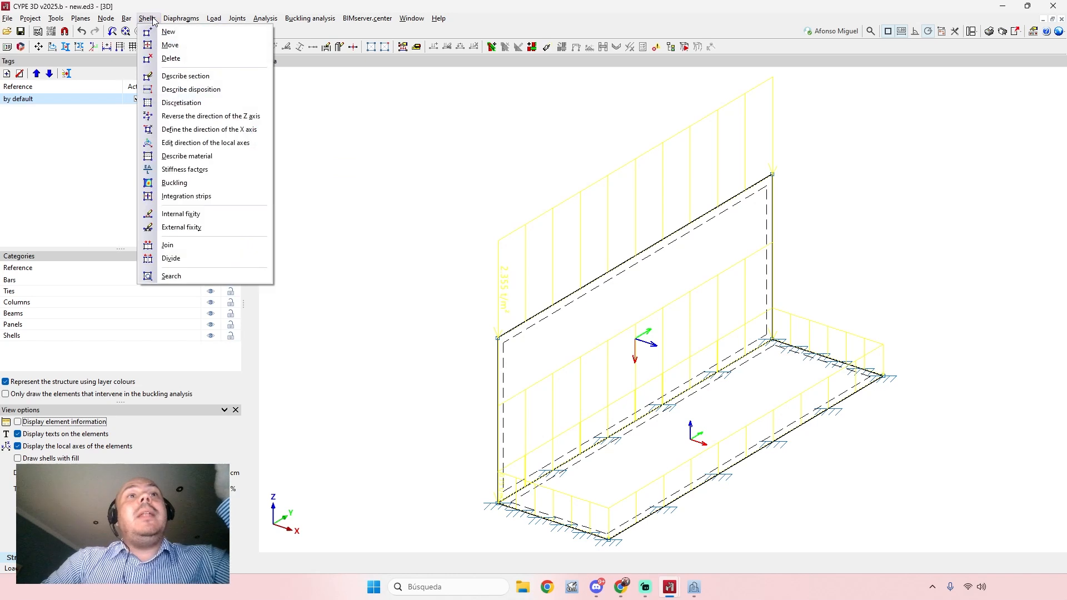
mouse_move(214, 19)
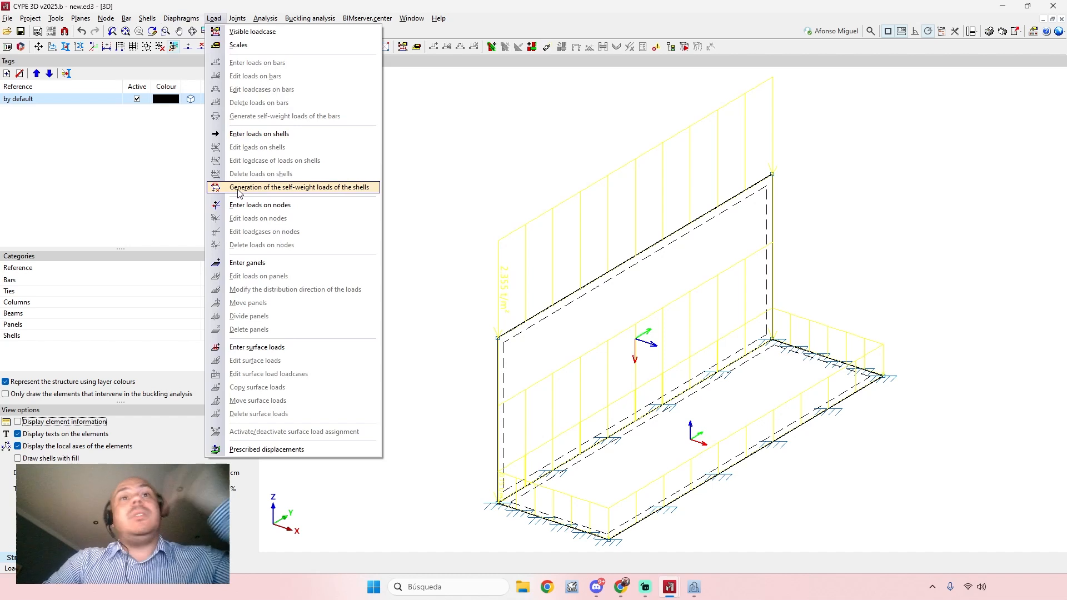
left_click(238, 187)
left_click_drag(511, 265, 364, 220)
left_click(367, 250)
left_click(366, 237)
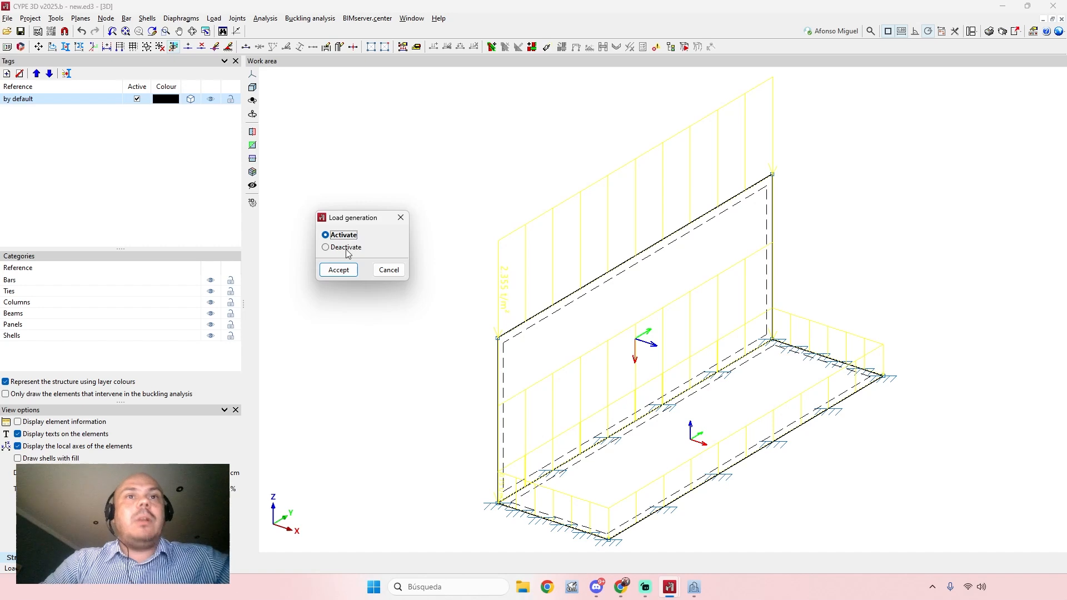
left_click(389, 270)
Step: Open the additional loadcases settings from the project's general data
scroll(548, 288, "up", 1)
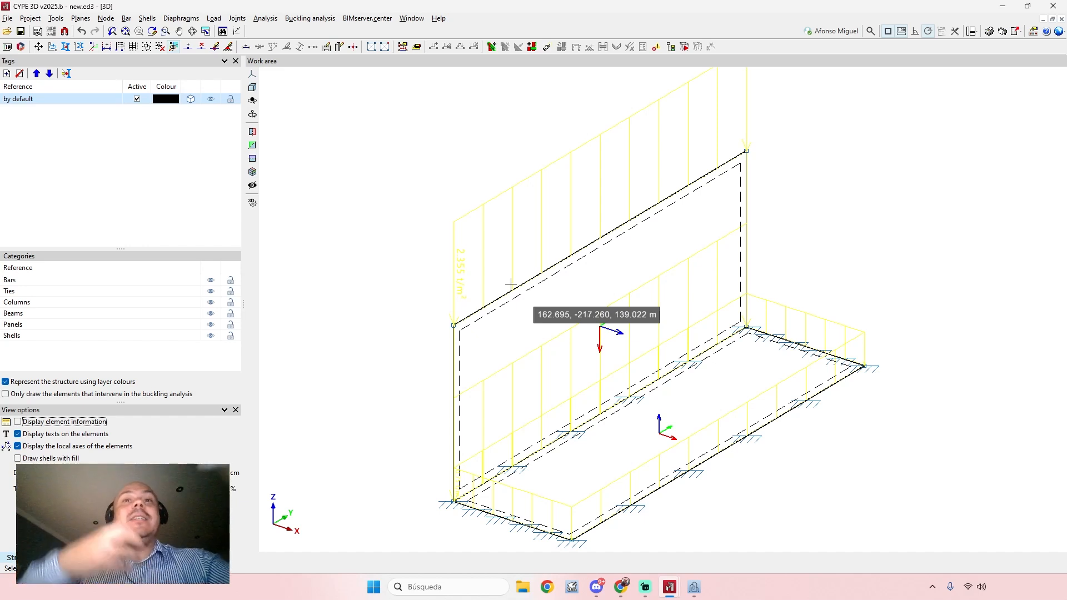
middle_click_drag(467, 244, 495, 250)
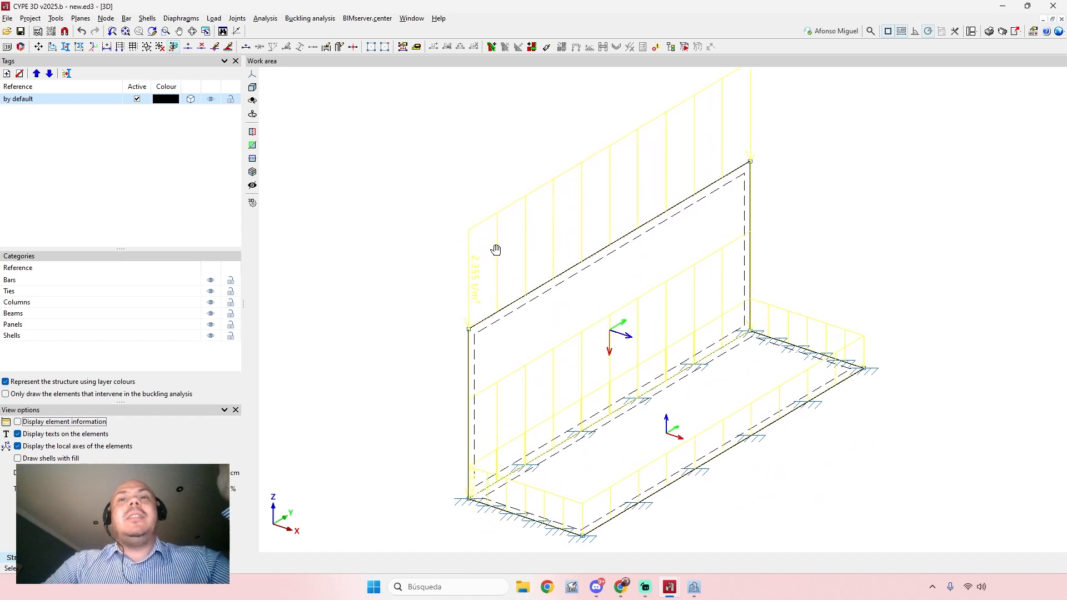
left_click(31, 18)
left_click(45, 33)
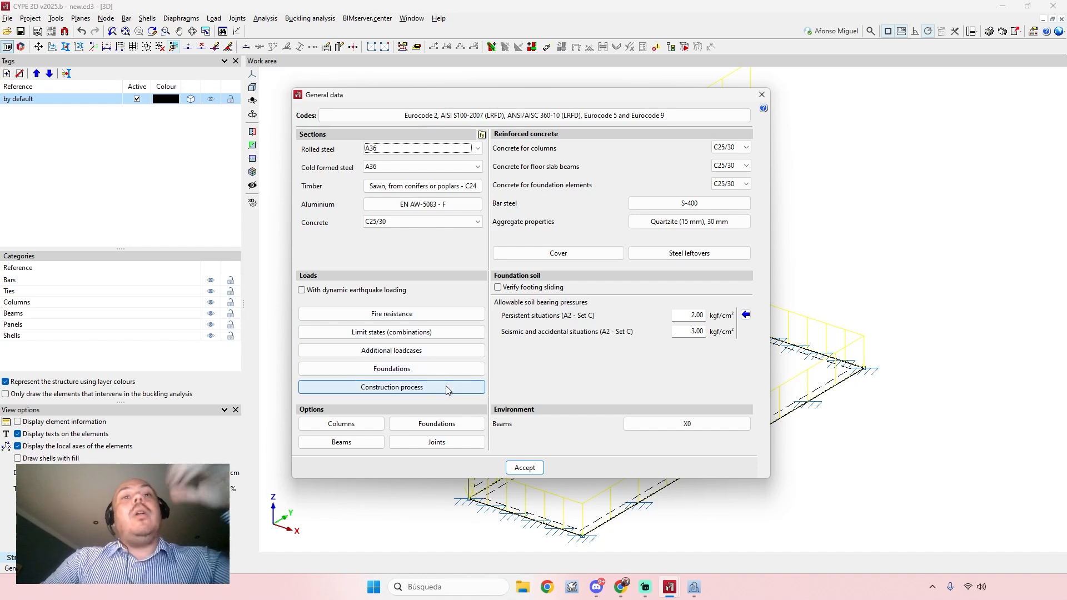
left_click(464, 351)
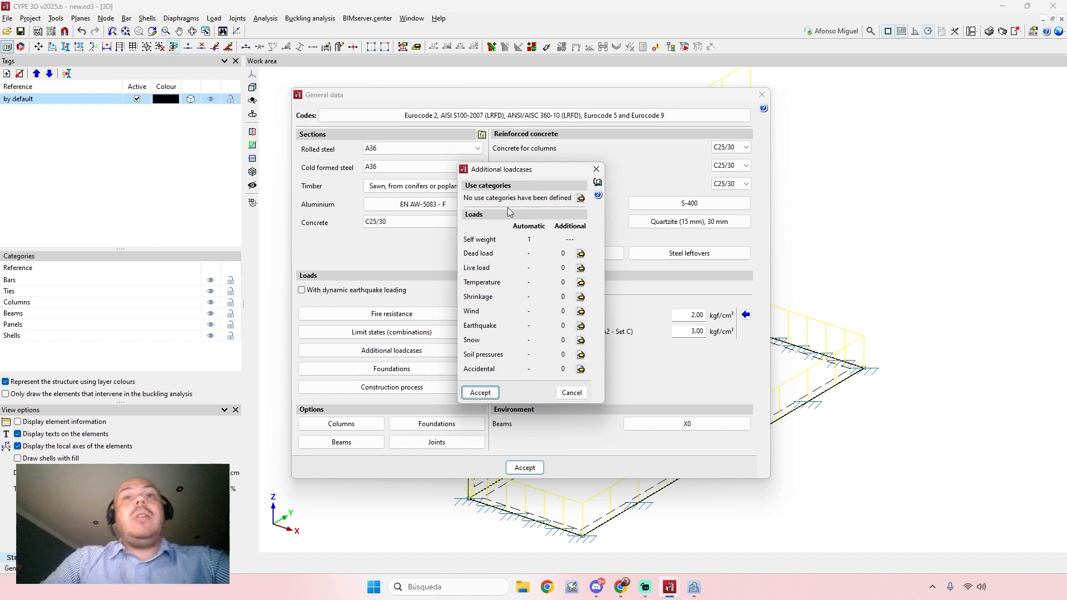
left_click_drag(516, 176, 546, 178)
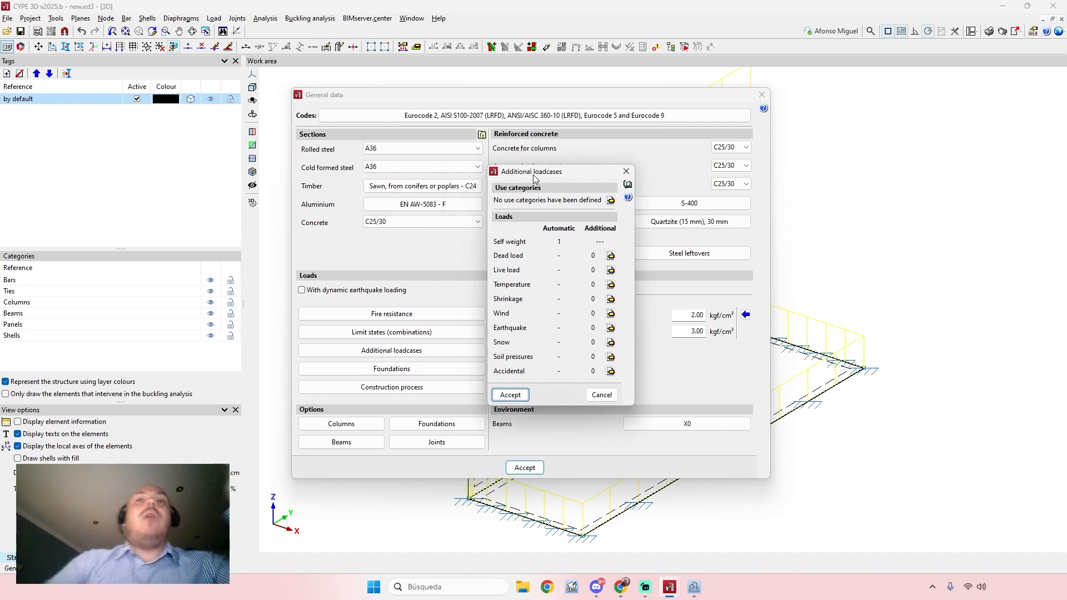
Step: Add an additional dead load case with the reference "New loadcase"
left_click(610, 256)
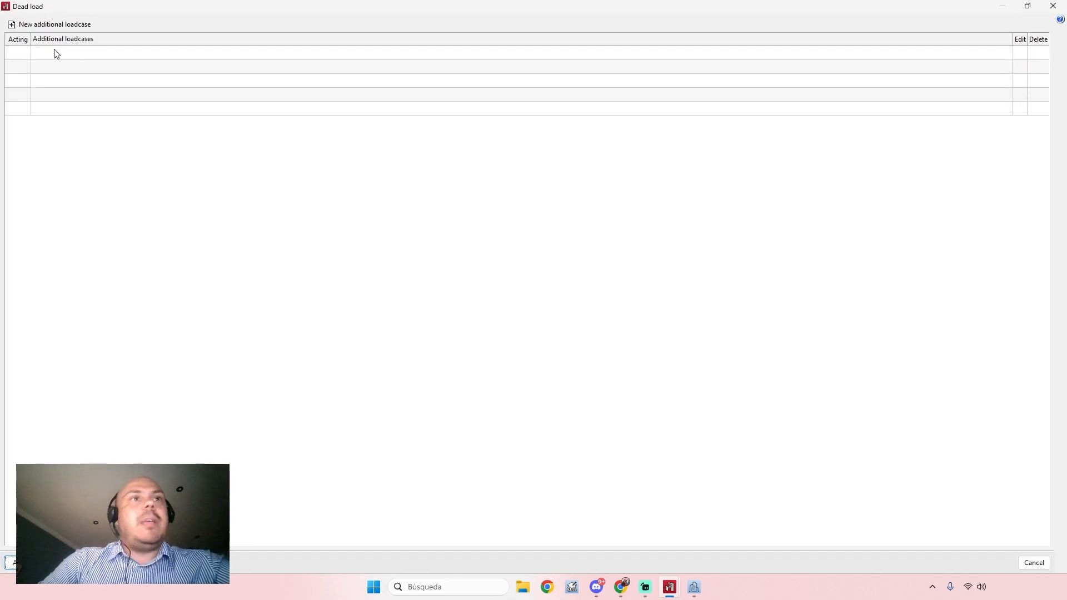
left_click(22, 26)
type("New loadcase")
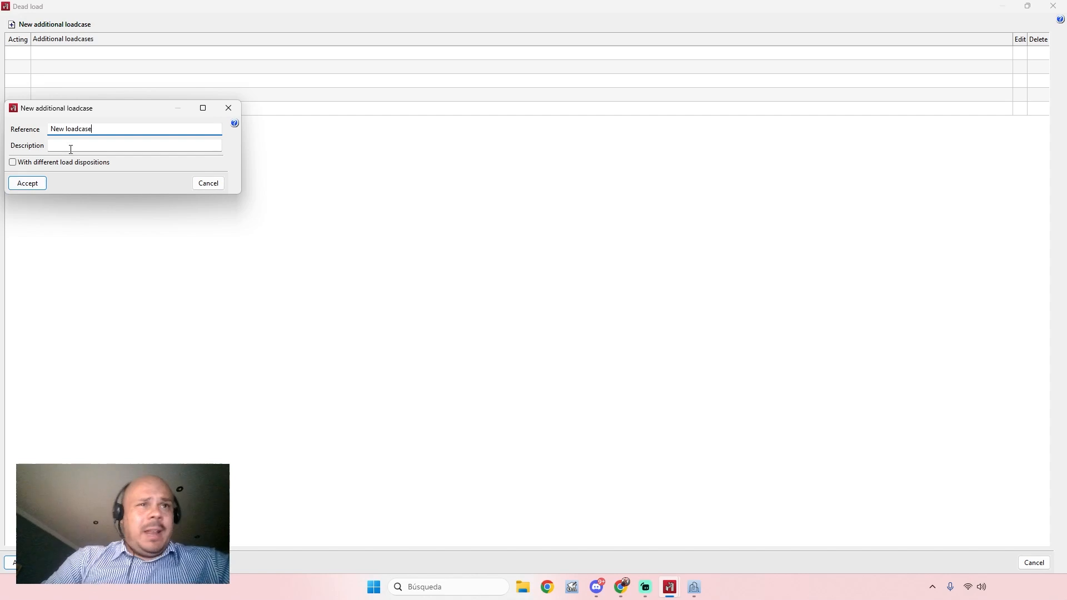
left_click(34, 184)
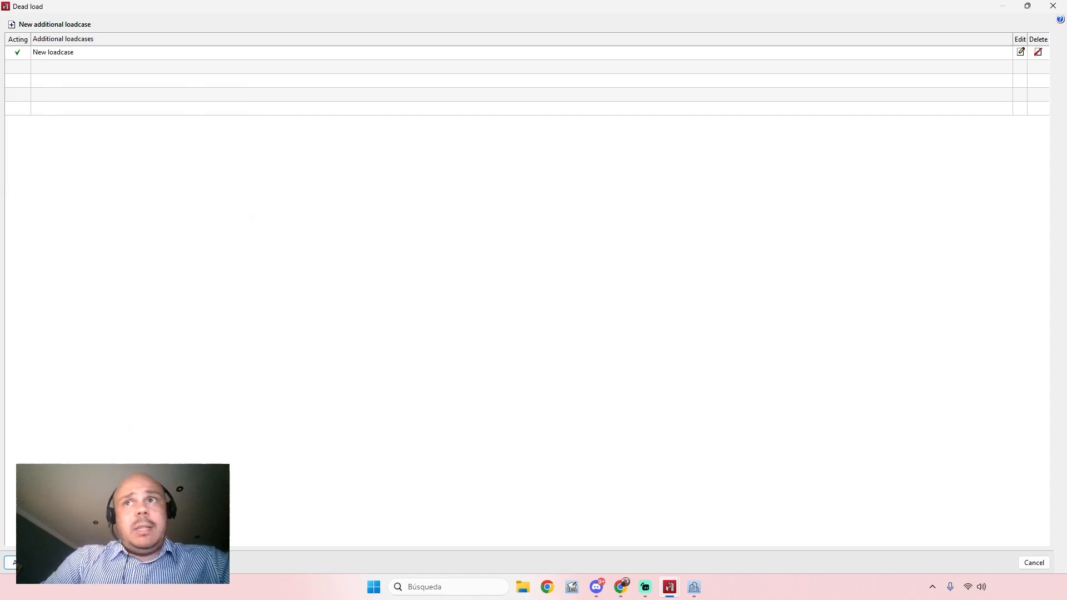
Step: Confirm the new dead load case and accept the additional loadcases and general data settings
left_click(16, 562)
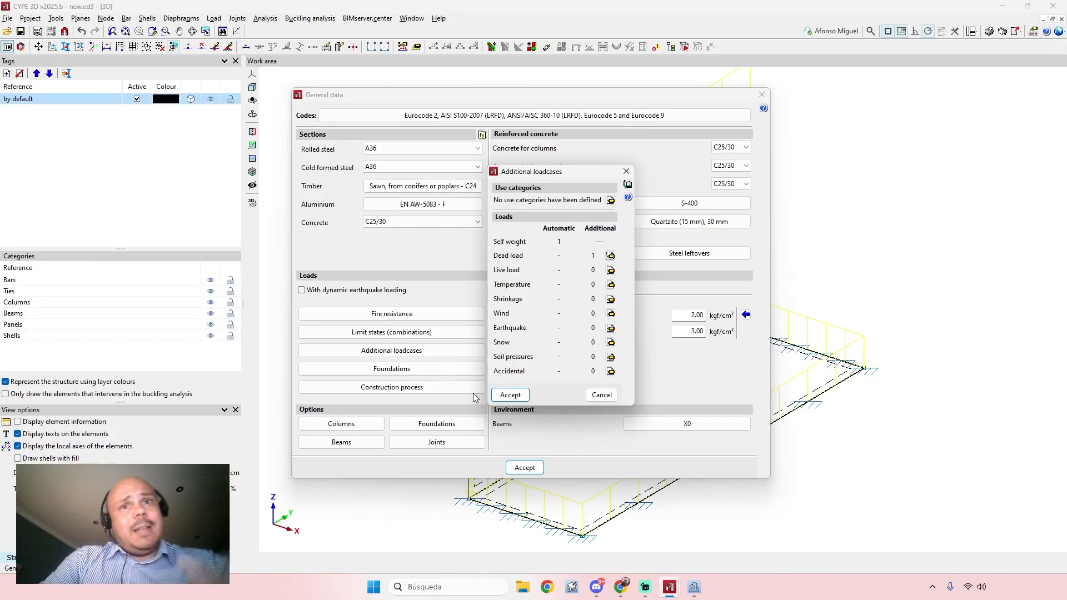
left_click(510, 399)
left_click(524, 467)
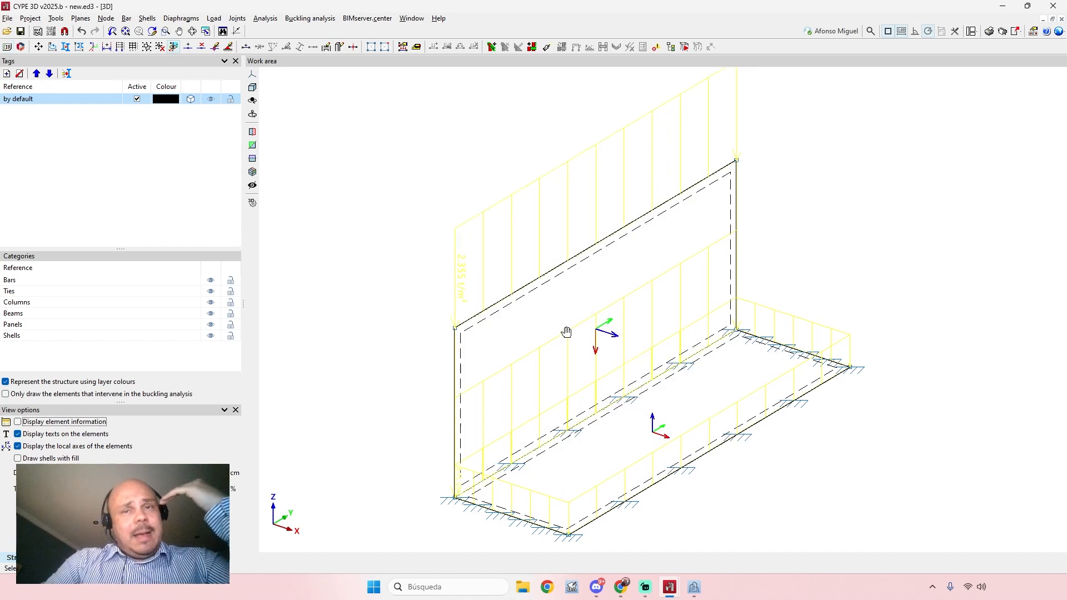
Step: Start entering a load on the vertical shell, with "New loadcase" set as the visible loadcase
middle_click_drag(551, 333, 610, 326)
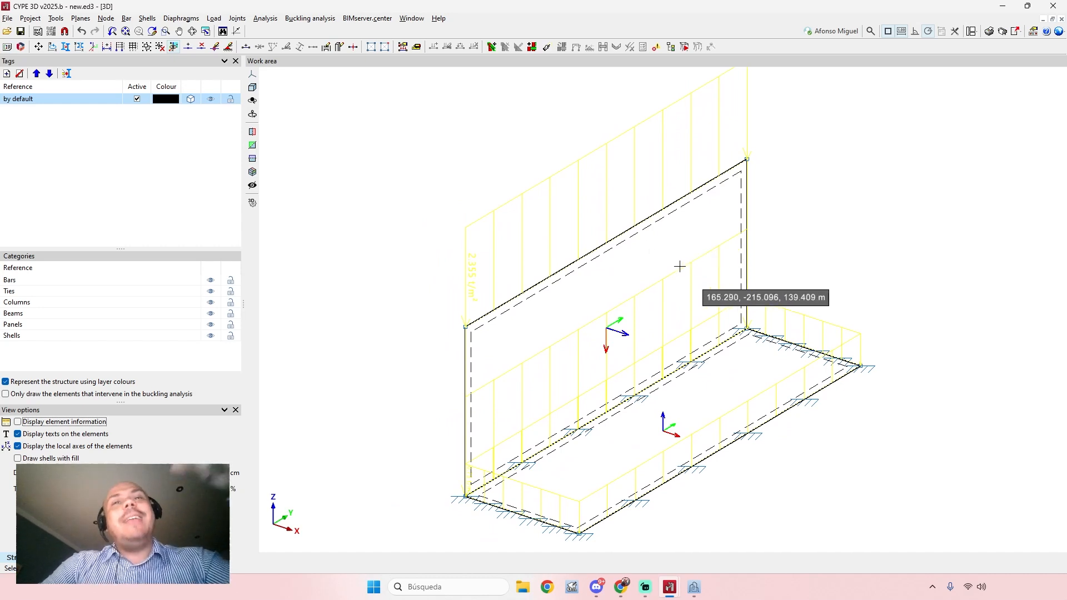
mouse_move(714, 298)
middle_mouse_down()
mouse_move(752, 285)
mouse_move(731, 298)
middle_mouse_up()
left_click(213, 18)
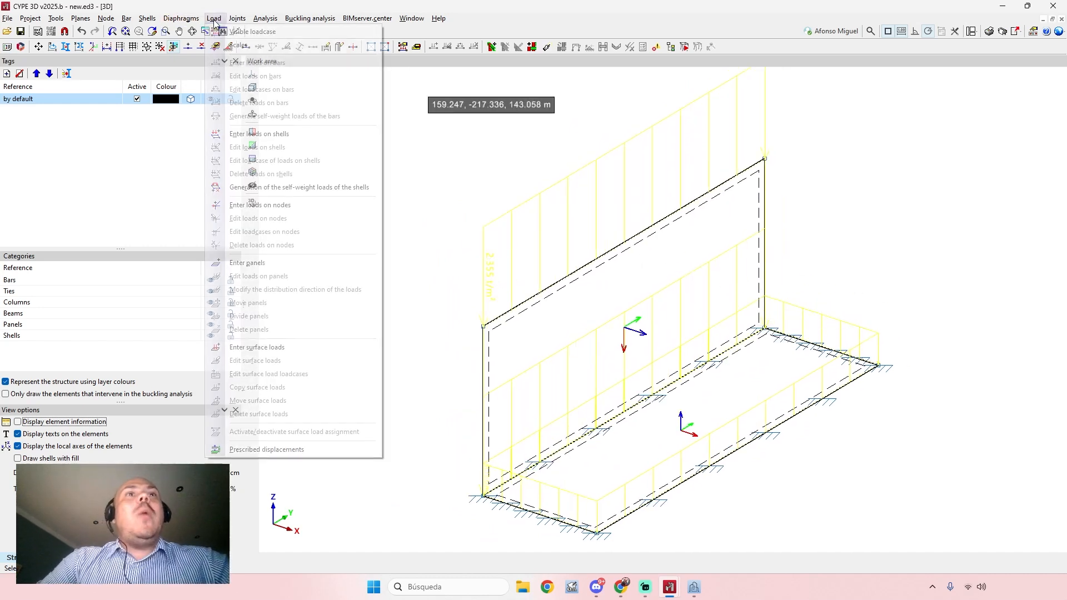
left_click(263, 139)
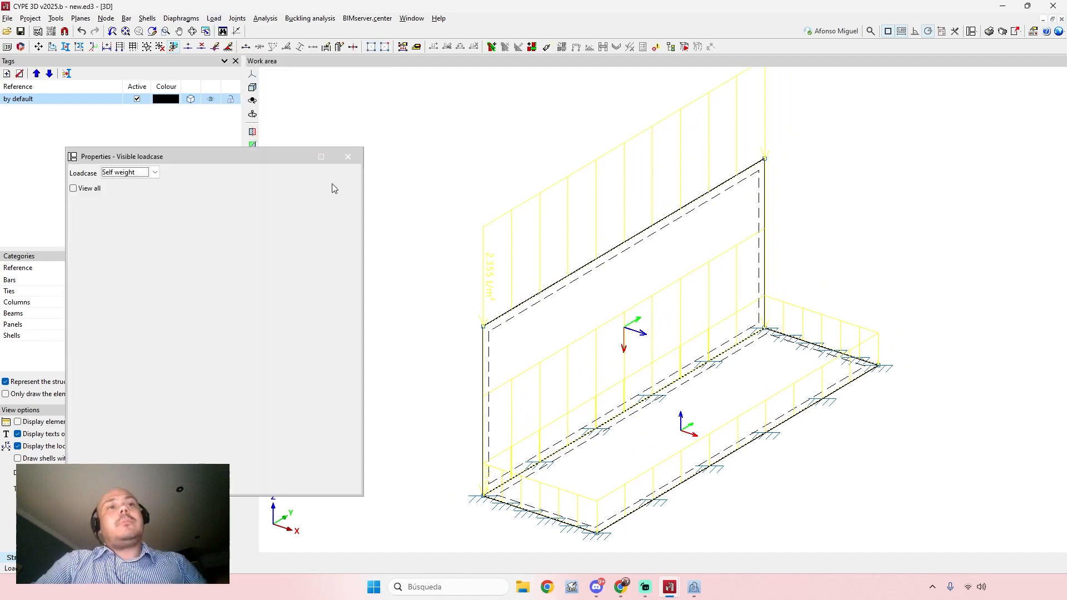
left_click(151, 173)
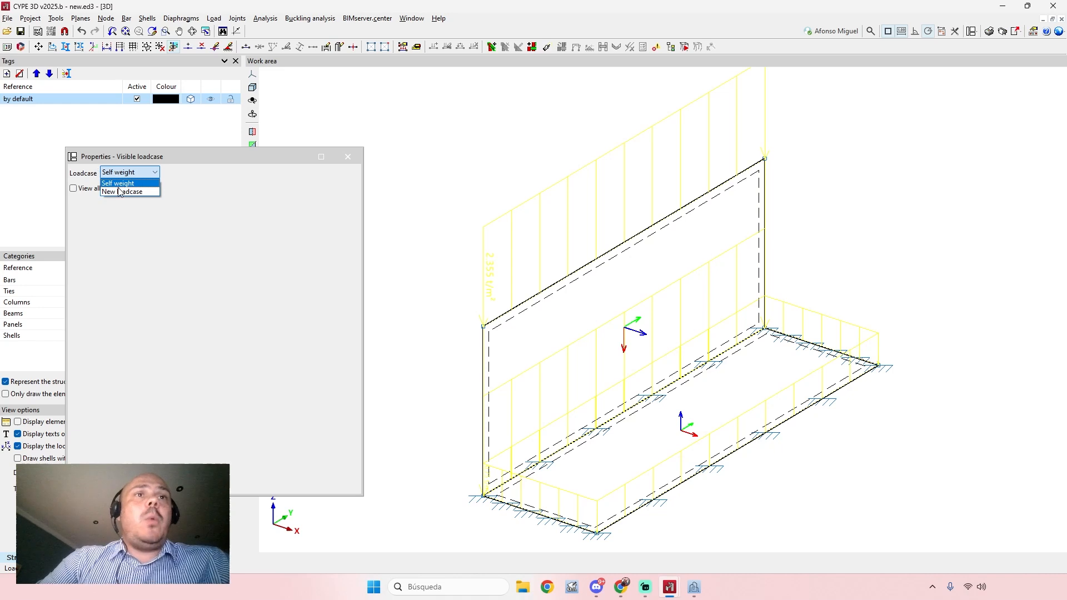
left_click(135, 192)
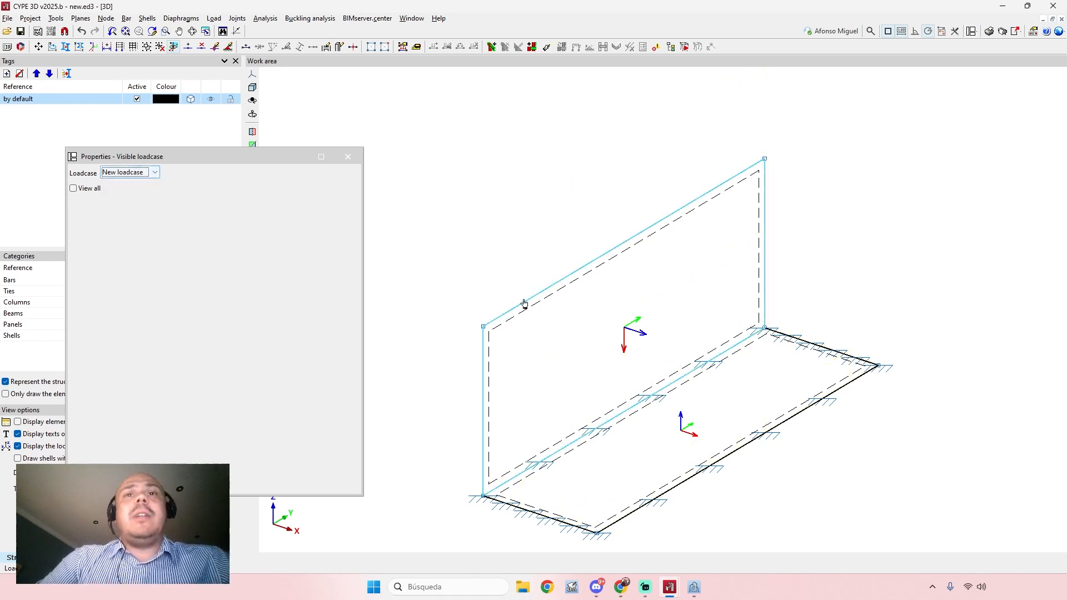
scroll(517, 337, "down", 2)
middle_click_drag(538, 321, 605, 284)
scroll(576, 308, "up", 4)
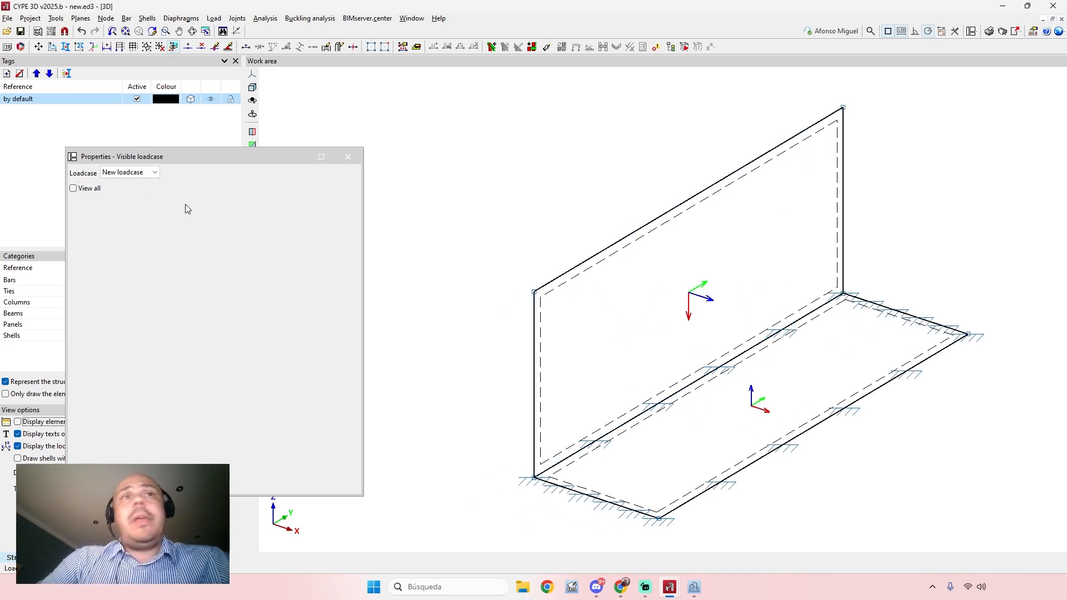
left_click(610, 255)
left_click_drag(548, 174, 358, 178)
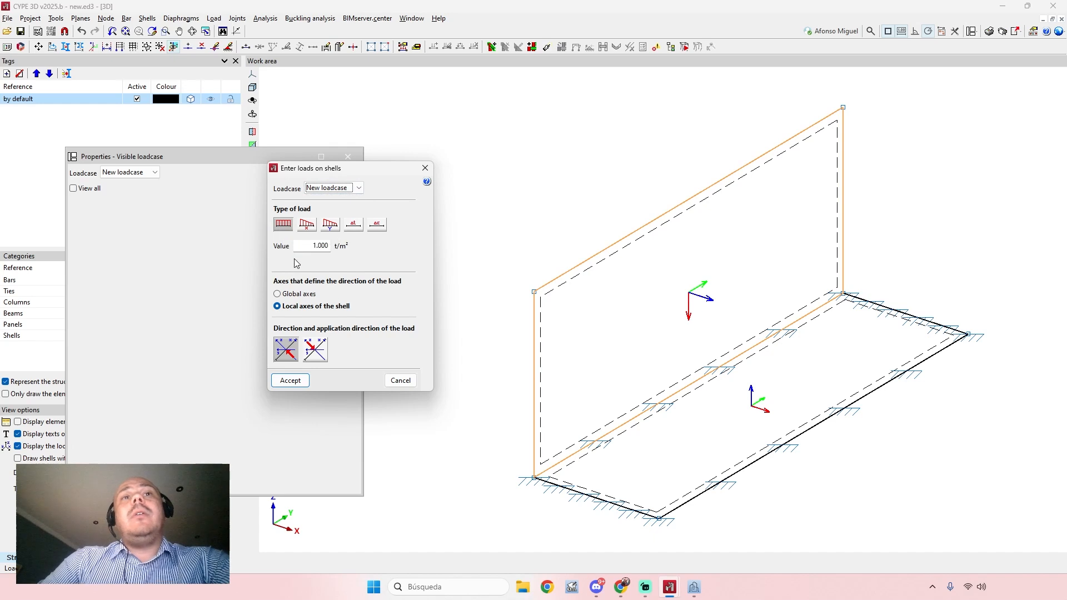
Step: Compare the shell load types, including linear variation along X, linear variation along Y and increase in uniform temperature
left_click(305, 232)
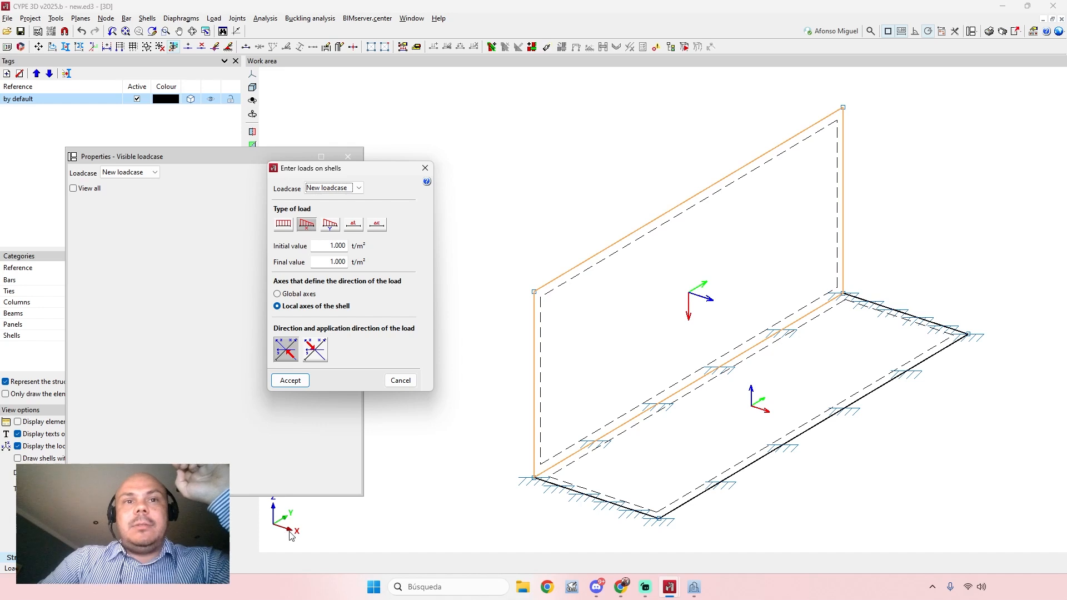
left_click(330, 227)
left_click(311, 228)
left_click(326, 227)
left_click(310, 229)
left_click(326, 229)
left_click(311, 228)
left_click(330, 229)
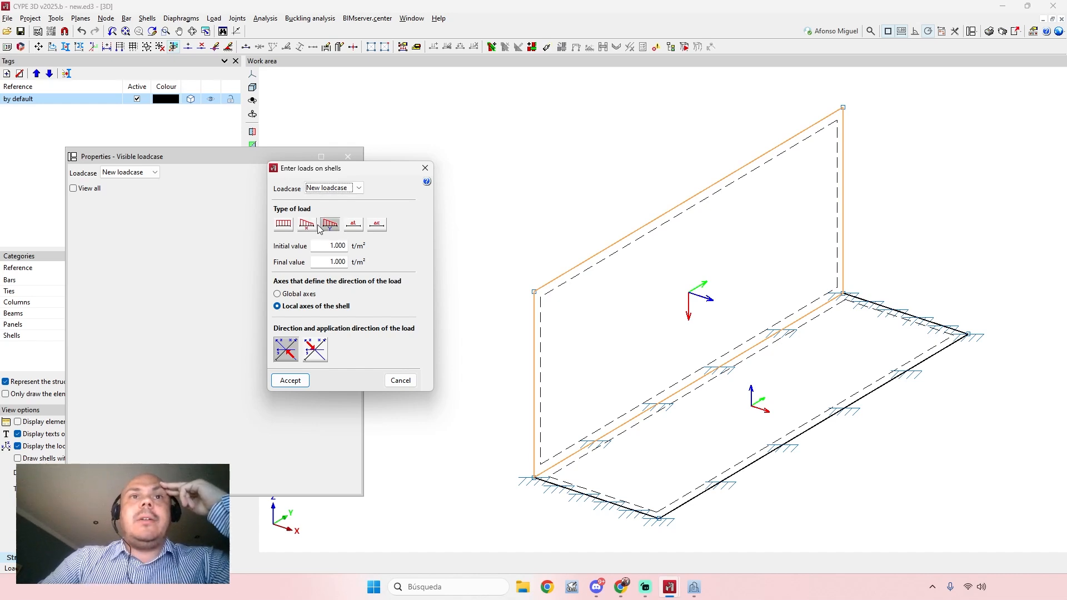
left_click(356, 231)
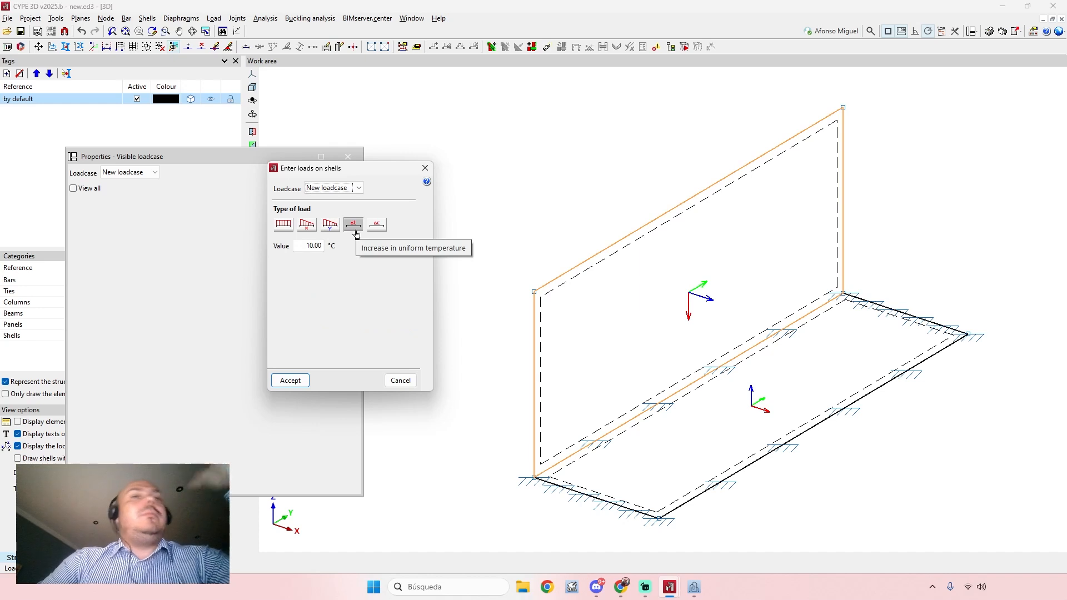
left_click(376, 230)
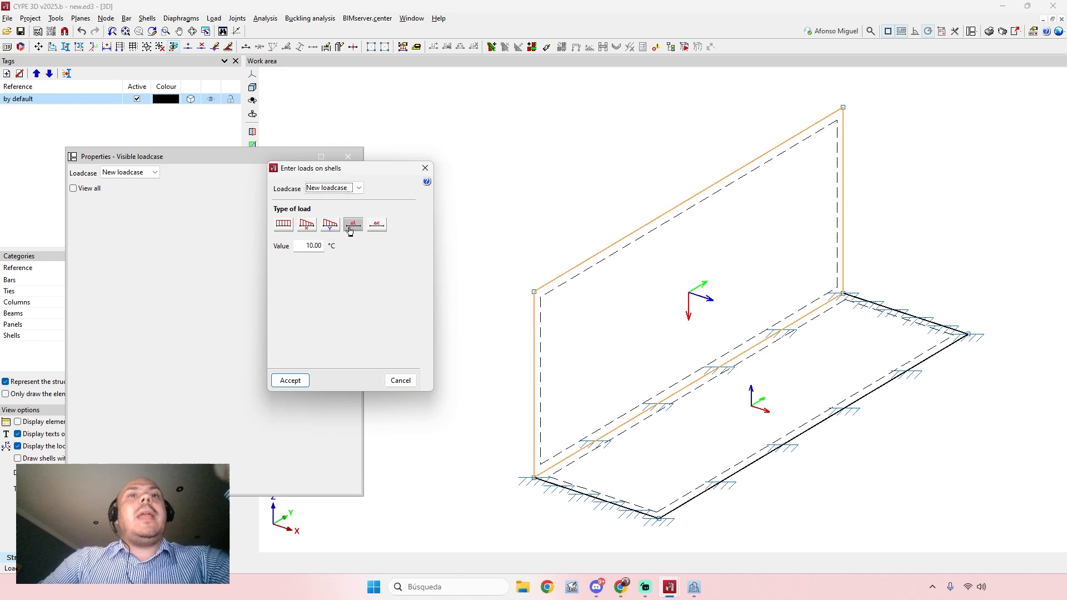
left_click(330, 225)
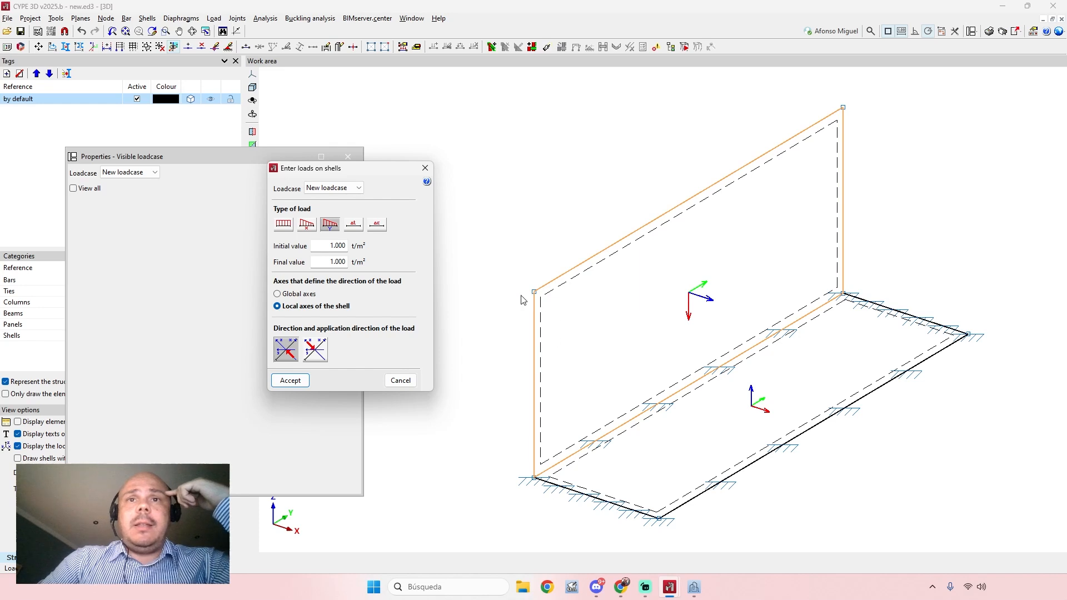
double_click(329, 247)
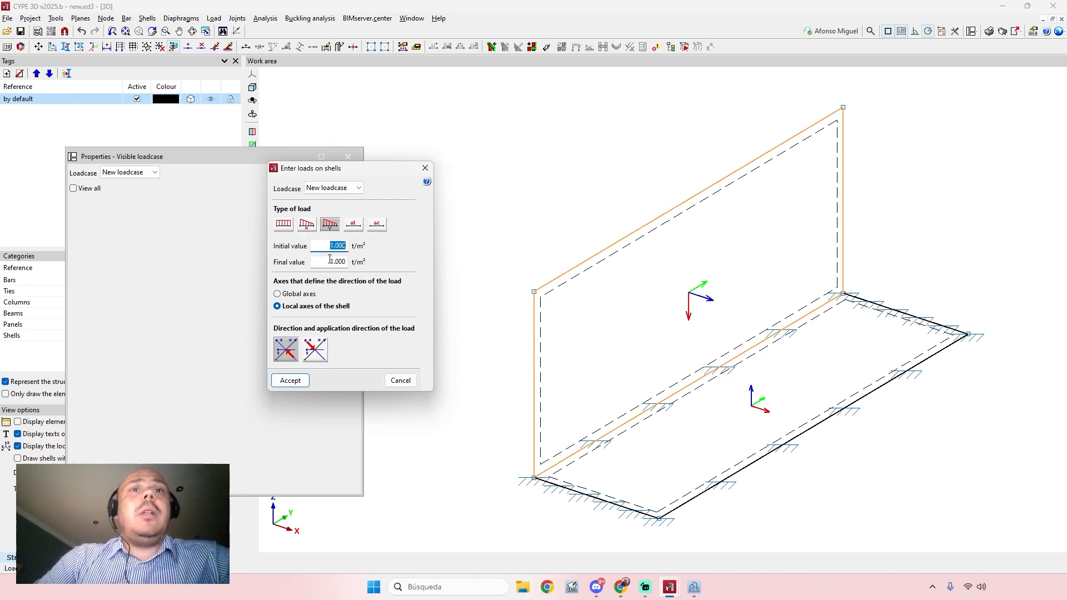
Step: Apply a load varying along X from 0.5 to 1 t/m² to the vertical shell, in the positive local Z direction
left_click(307, 225)
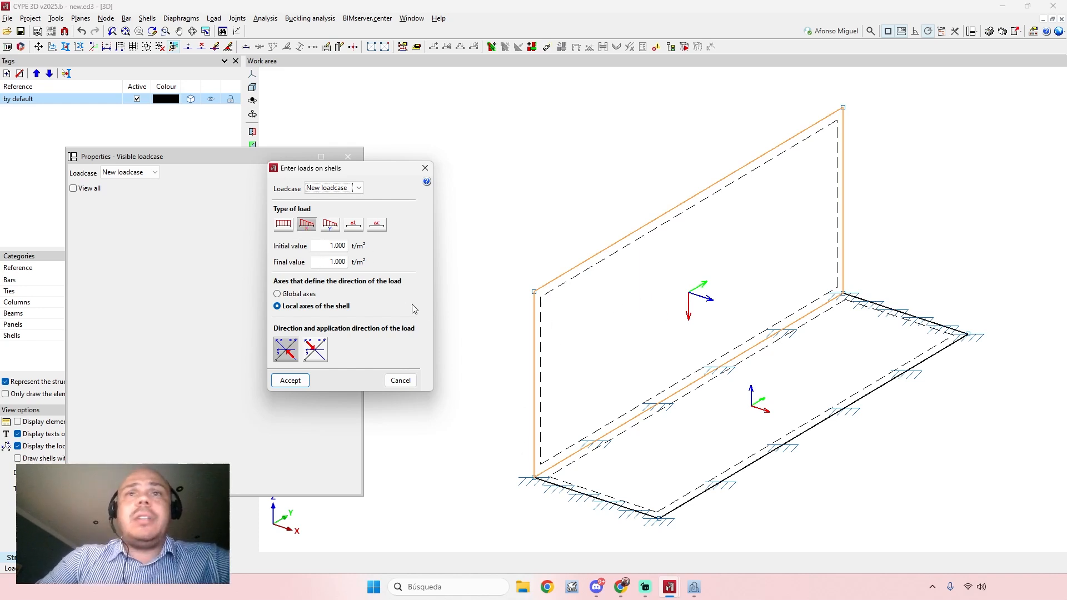
double_click(339, 246)
type("0.5")
double_click(328, 261)
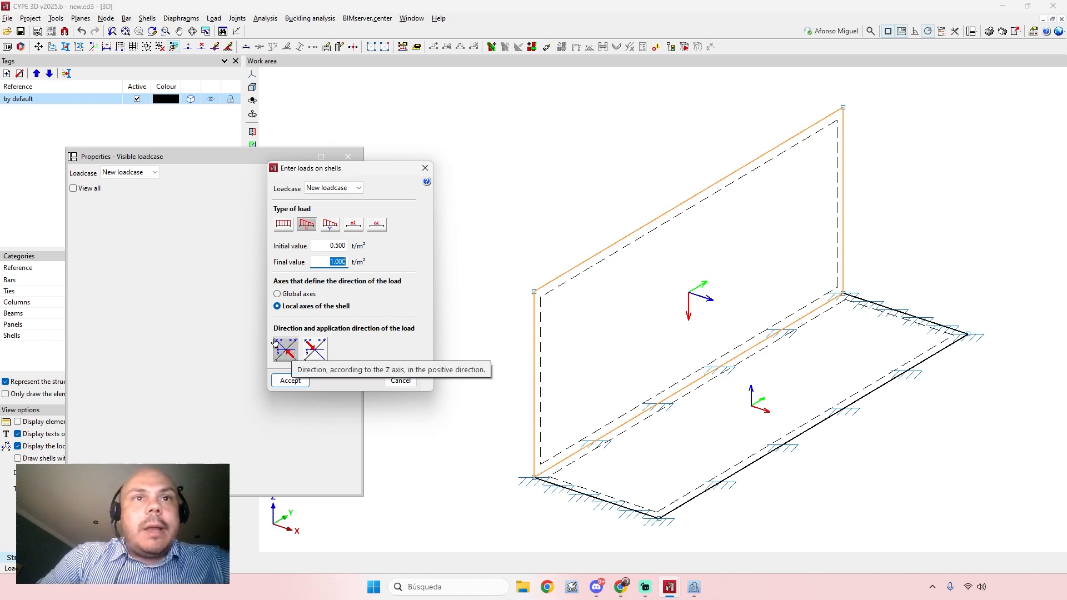
left_click(290, 380)
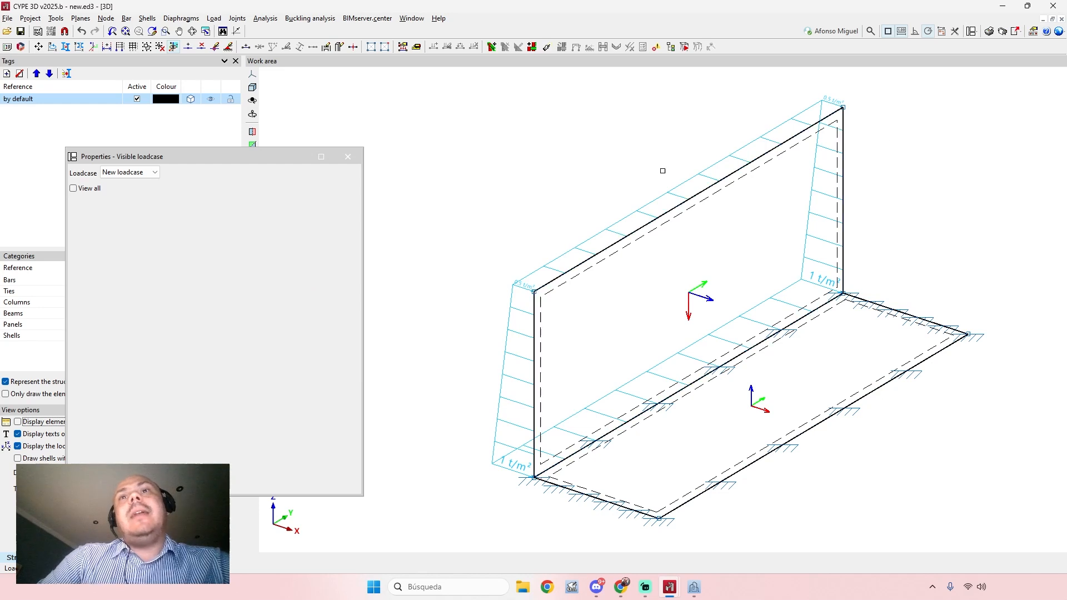
mouse_move(498, 448)
middle_mouse_down()
mouse_move(648, 412)
mouse_move(508, 434)
middle_mouse_up()
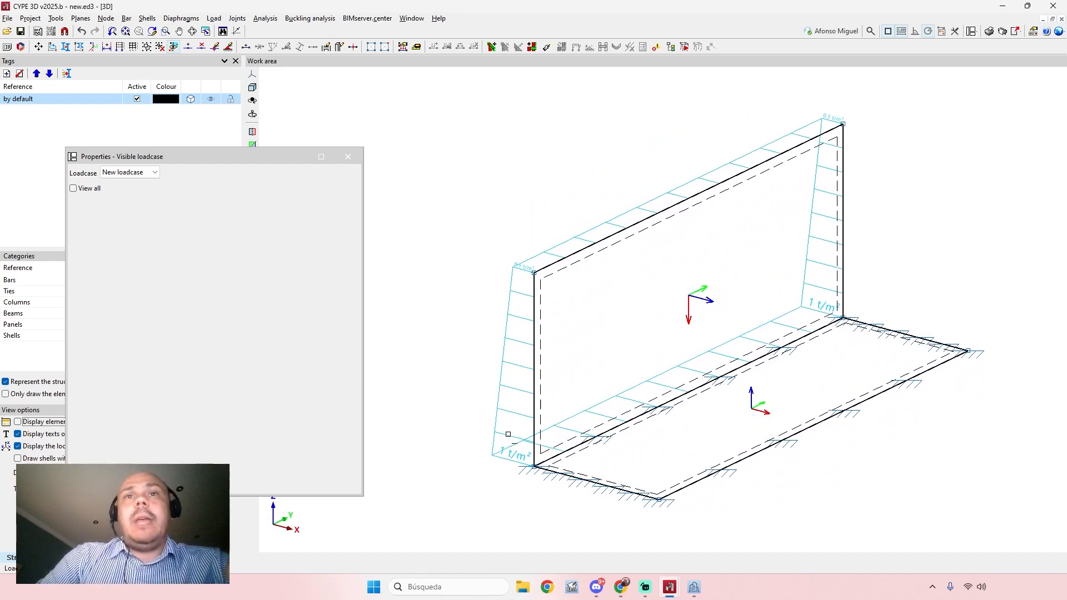
middle_click_drag(505, 157, 442, 188)
left_click(348, 157)
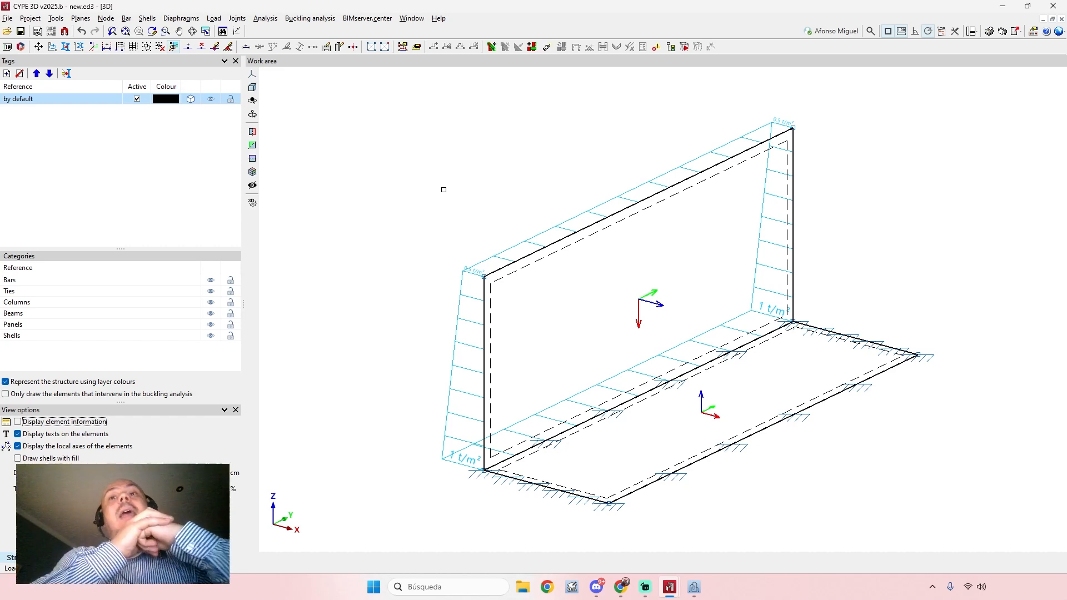
Step: Calculate the stresses and strains of the two-shell structure
middle_click_drag(542, 220, 519, 221)
middle_click_drag(692, 288, 678, 335, "shift")
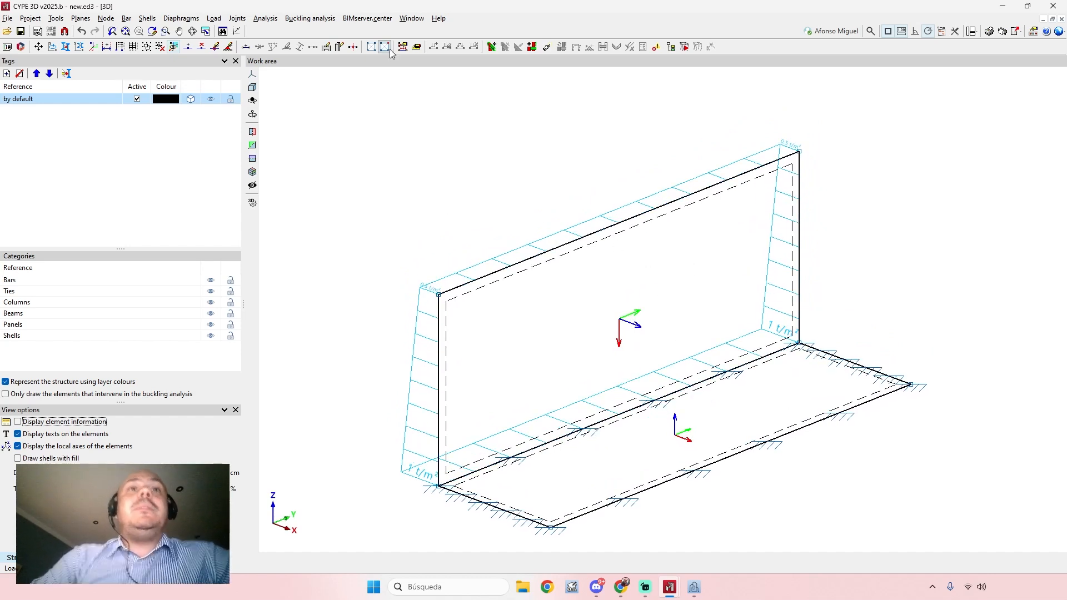
left_click(271, 18)
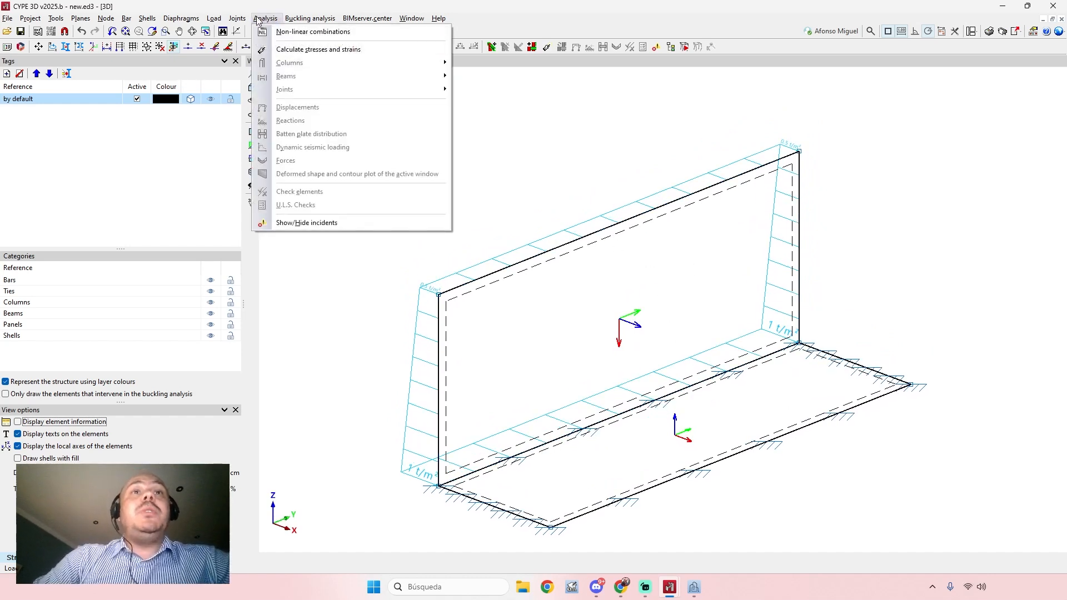
left_click(299, 51)
left_click(452, 331)
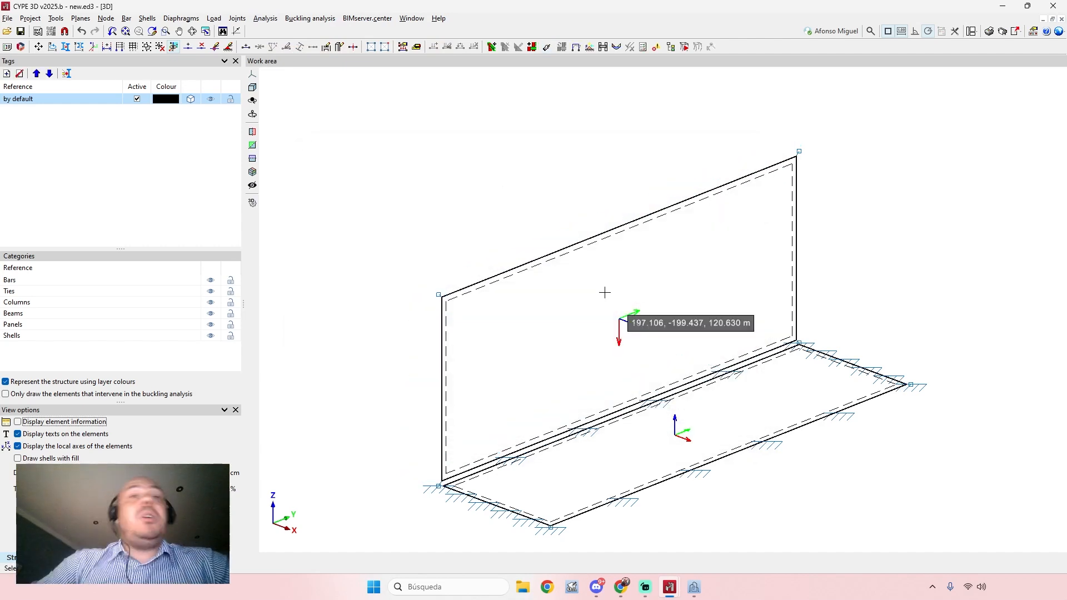
Step: Display the deformed shape of both shells for the self-weight loadcase
middle_click_drag(609, 238, 566, 217)
middle_click_drag(593, 267, 595, 275, "shift")
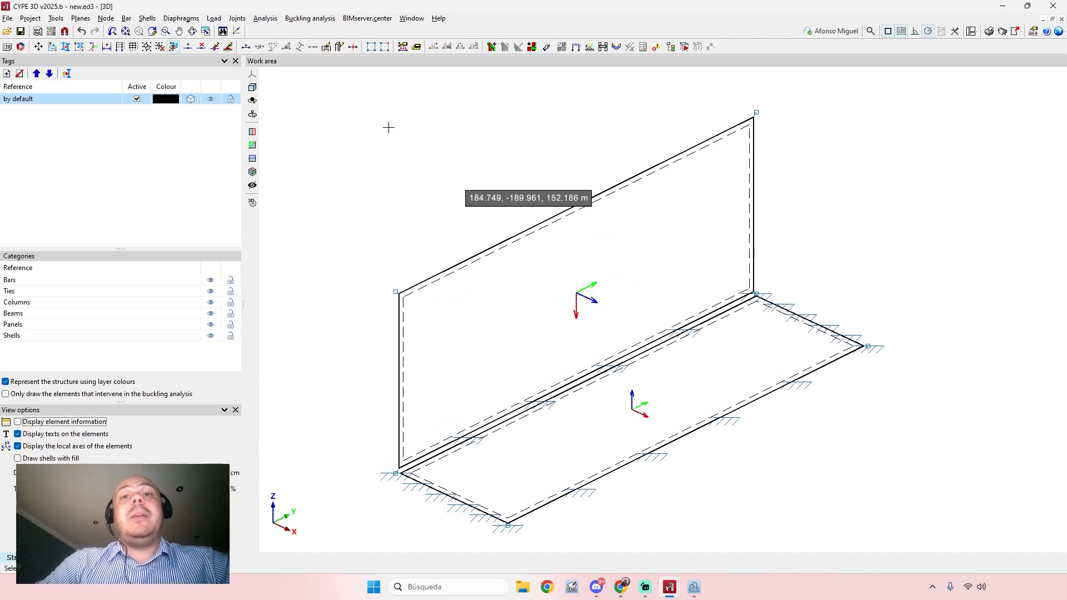
left_click(265, 18)
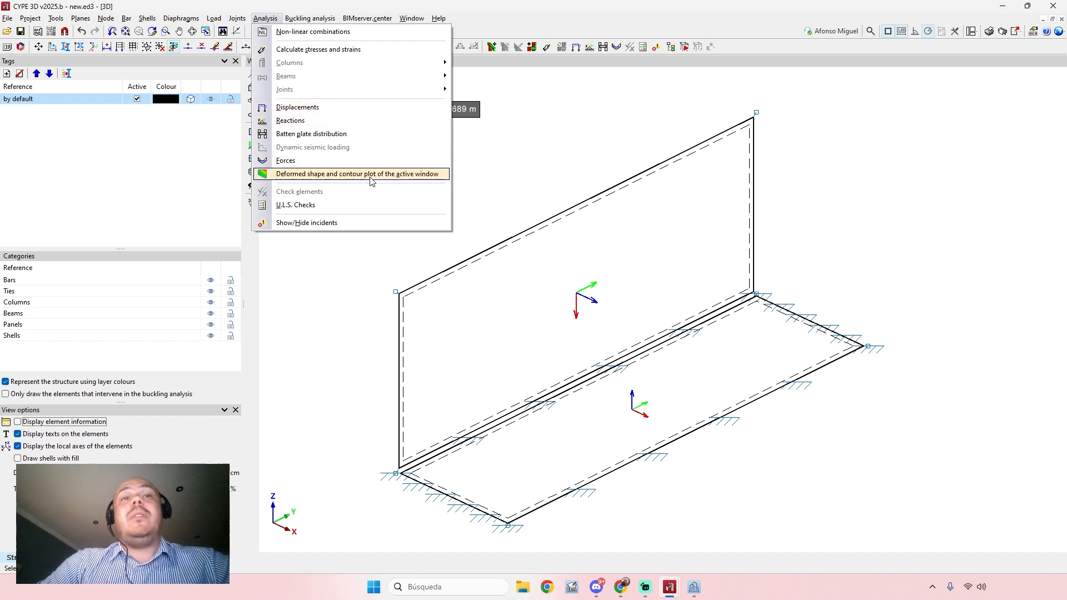
left_click(337, 175)
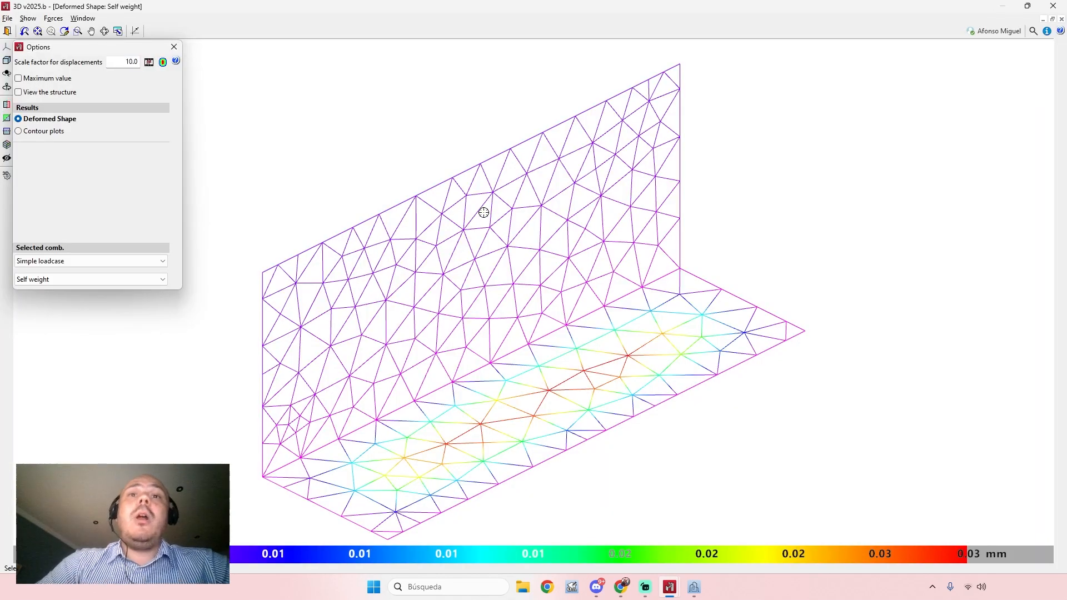
middle_click_drag(484, 211, 623, 197)
scroll(623, 198, "down", 2)
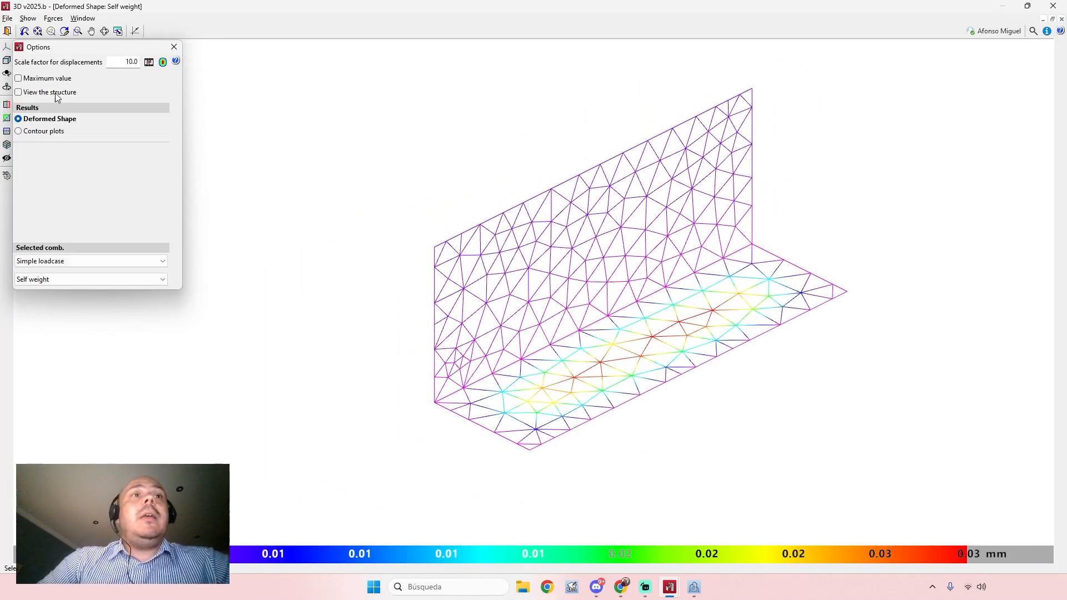
Step: Switch the results to contour plots and examine the total displacement of the shells under self weight
left_click(46, 133)
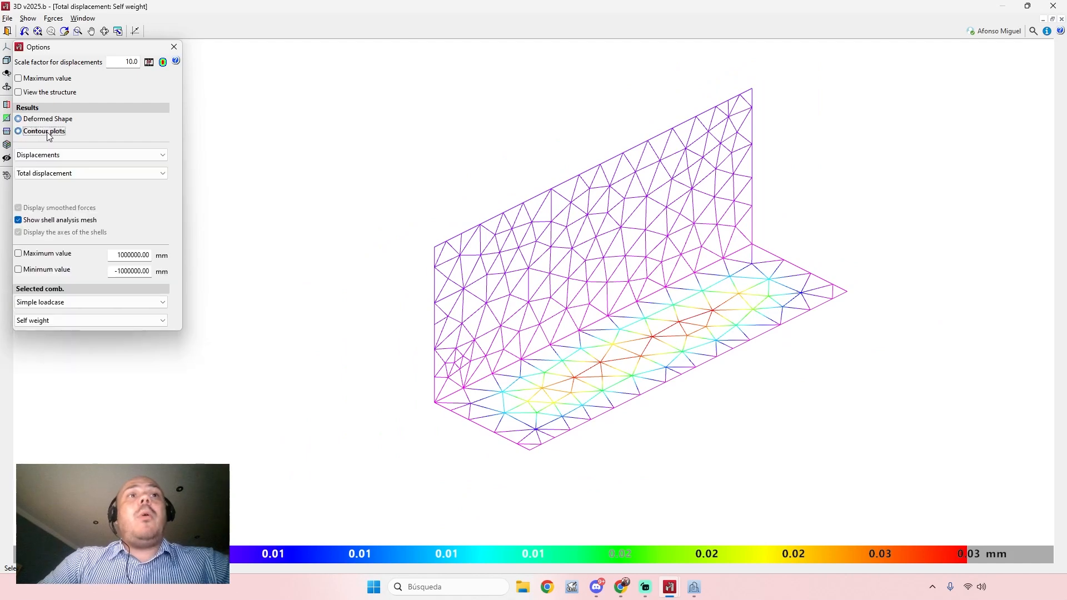
middle_click_drag(685, 312, 677, 303, "shift")
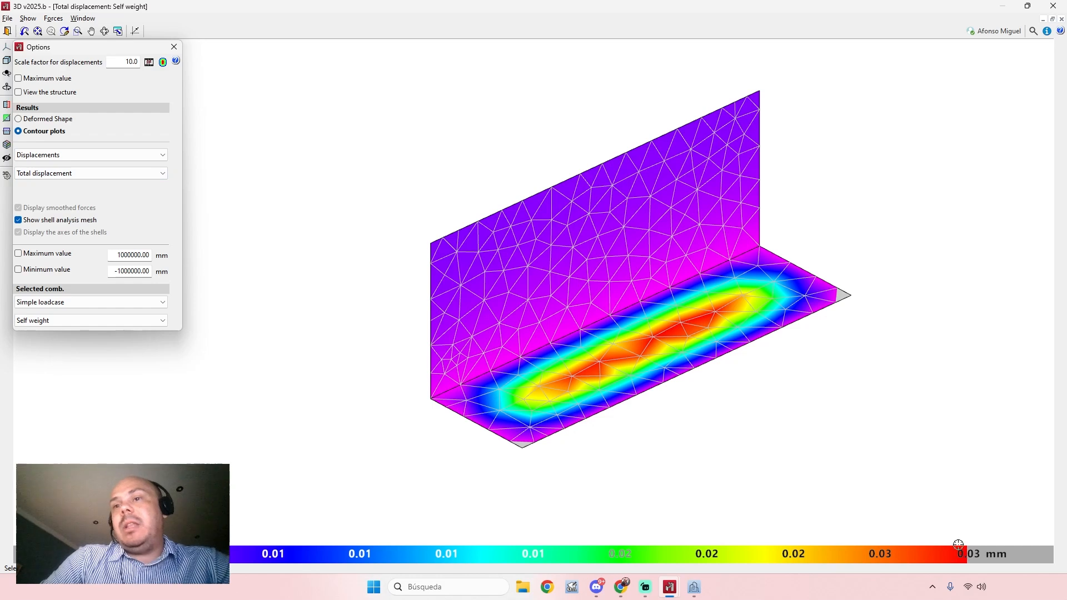
middle_click_drag(971, 545, 951, 533)
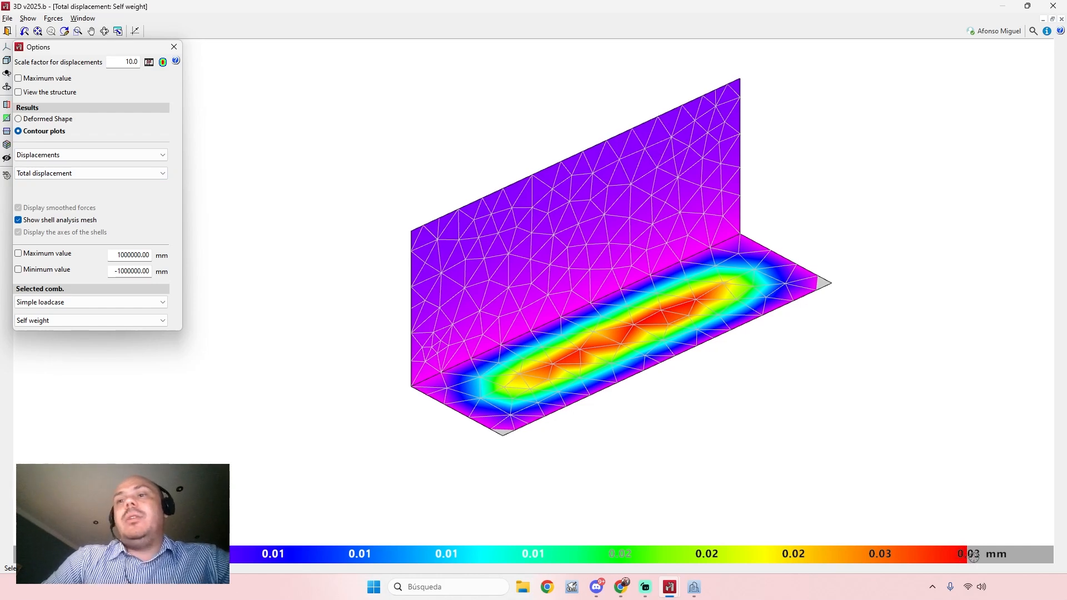
left_click_drag(87, 49, 108, 67)
Step: Examine the self-weight contour plots of Displacement X, Displacement Z and Rotation X on both shells
left_click(153, 193)
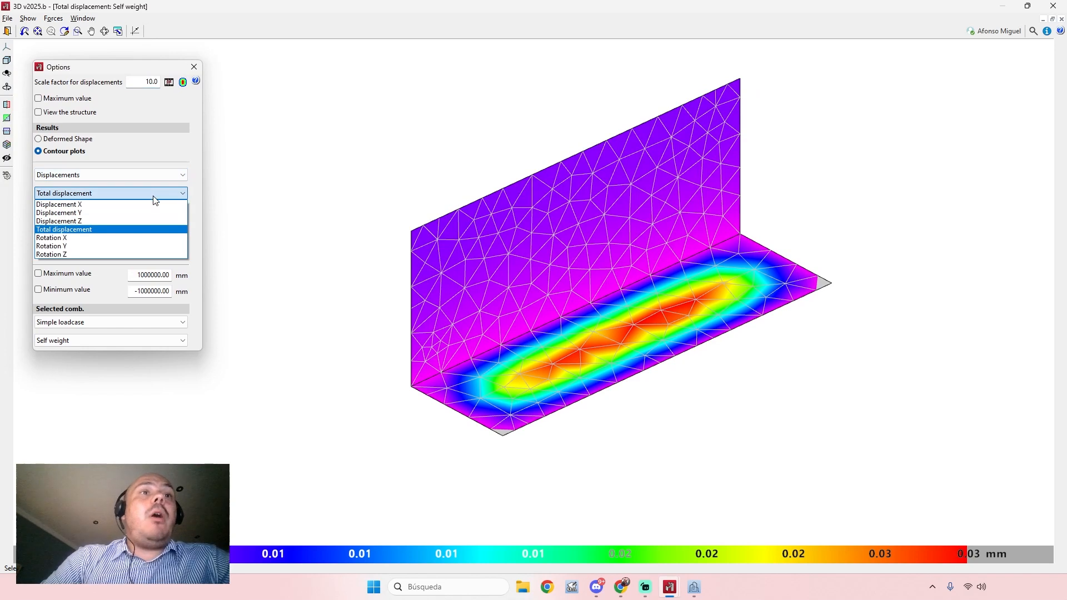
left_click(146, 206)
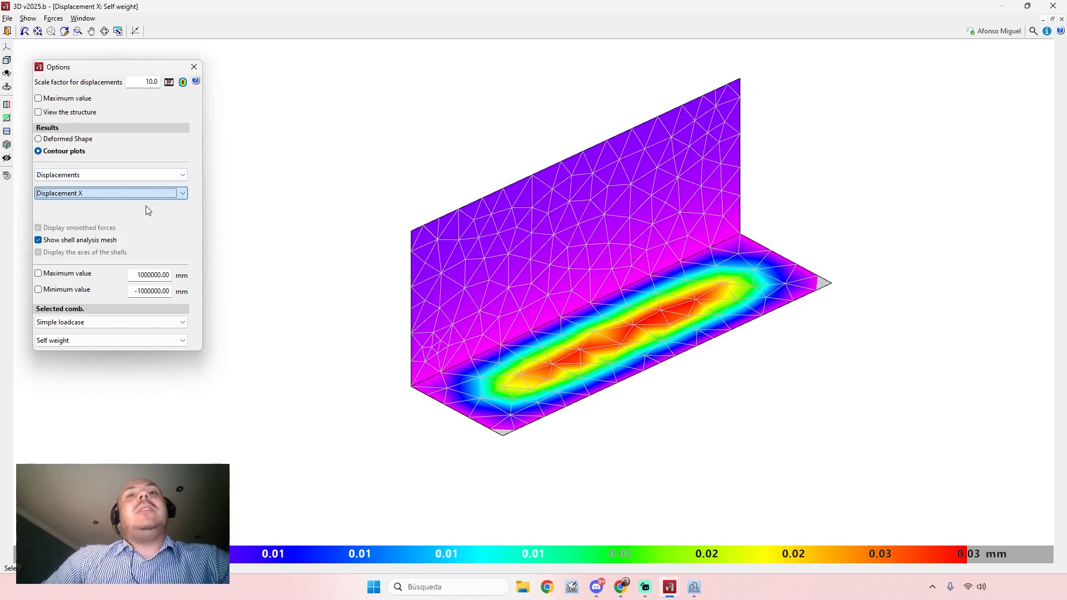
left_click(146, 193)
left_click(139, 221)
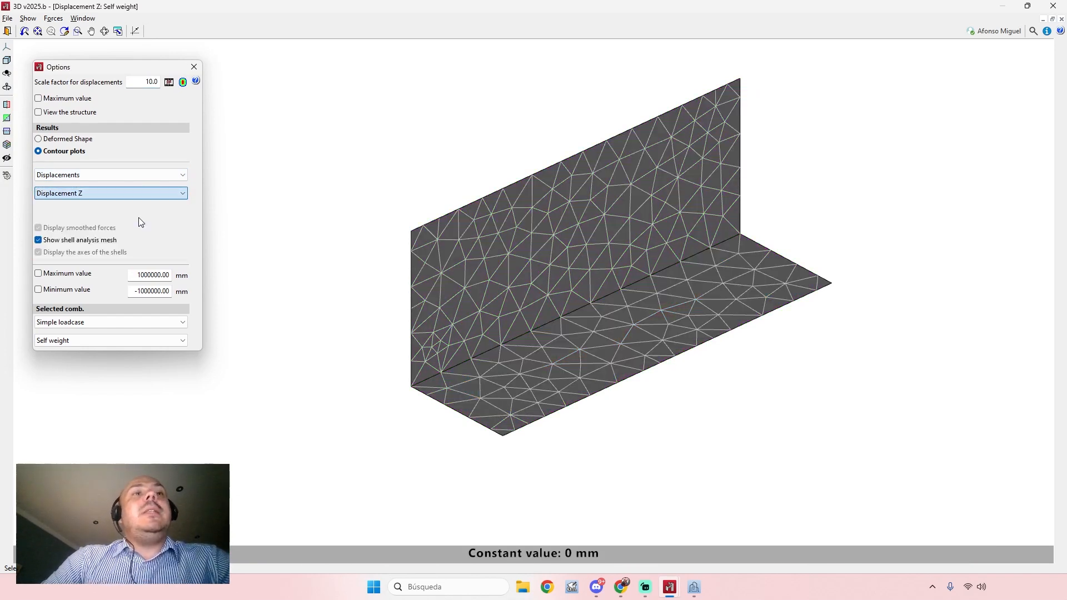
left_click(142, 194)
left_click(141, 237)
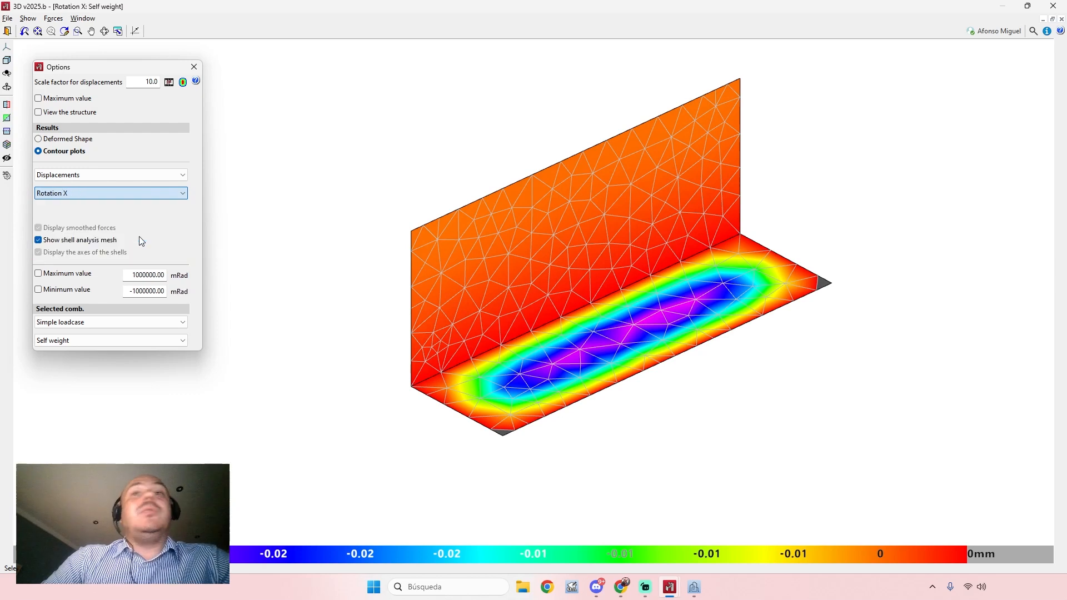
left_click(140, 195)
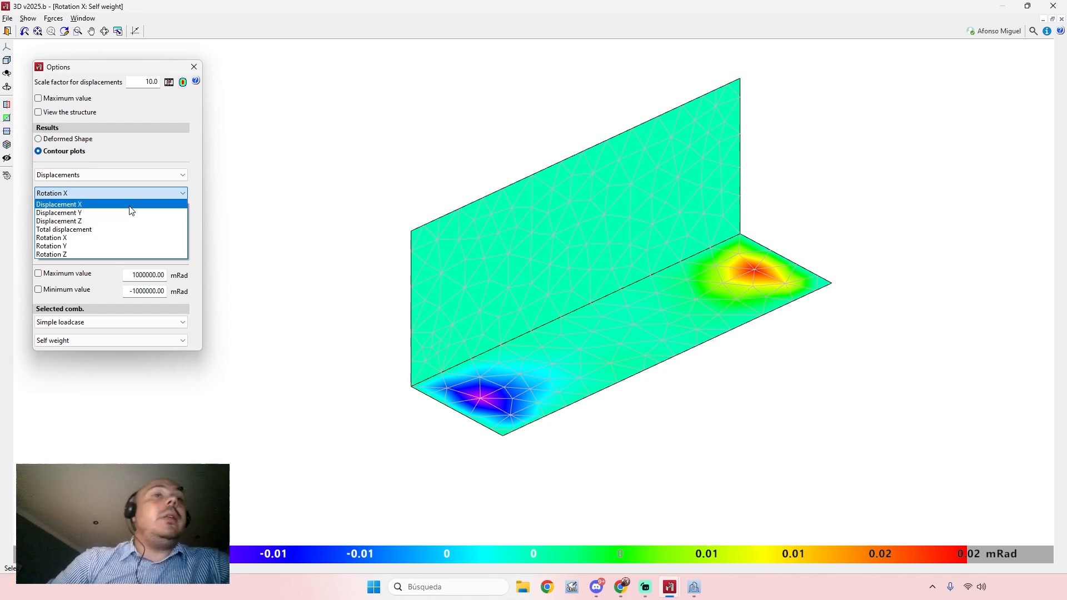
left_click(122, 180)
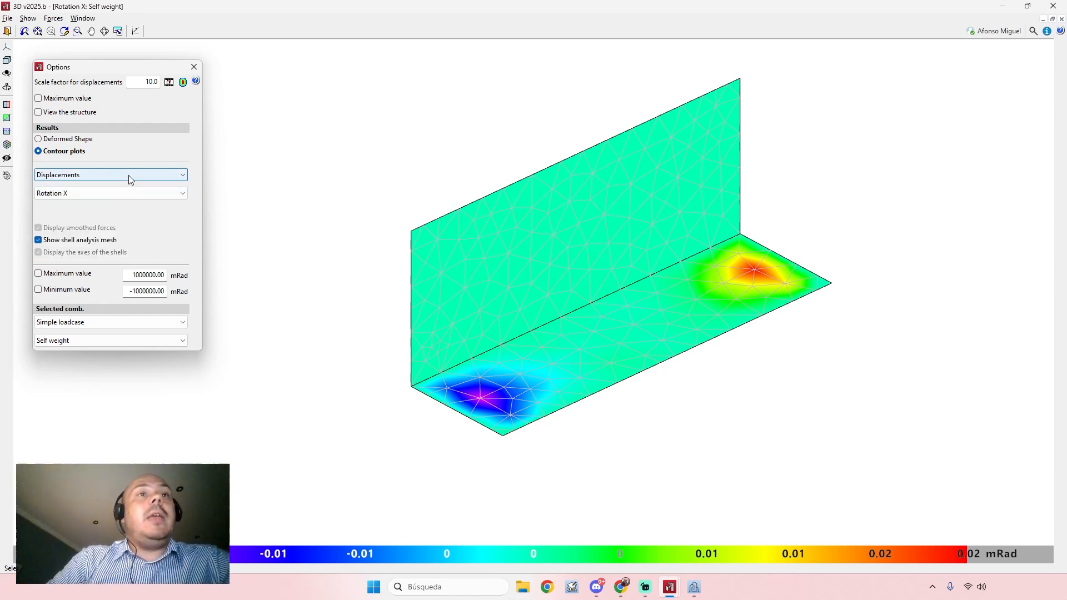
Step: Switch the contour plots to forces and review Axial X, Axial Y and Axial XY under self weight
left_click(117, 177)
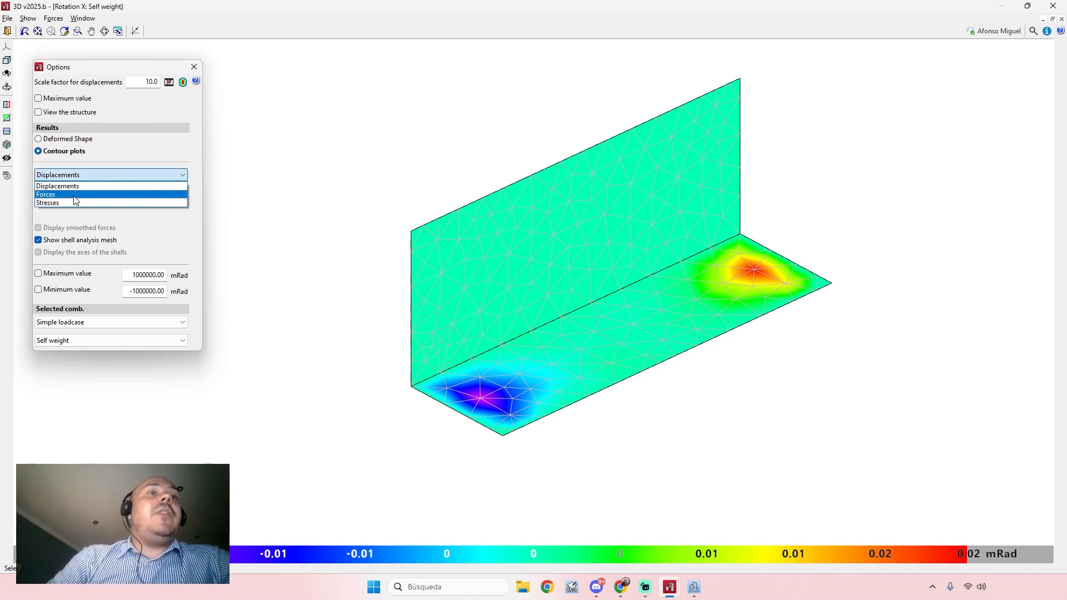
left_click(70, 194)
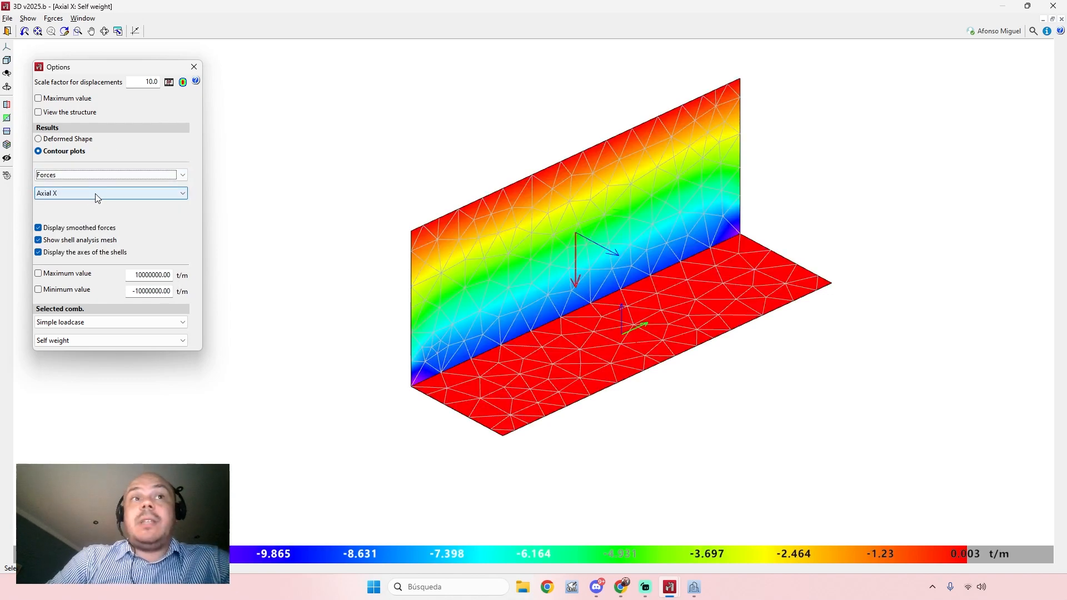
left_click(98, 195)
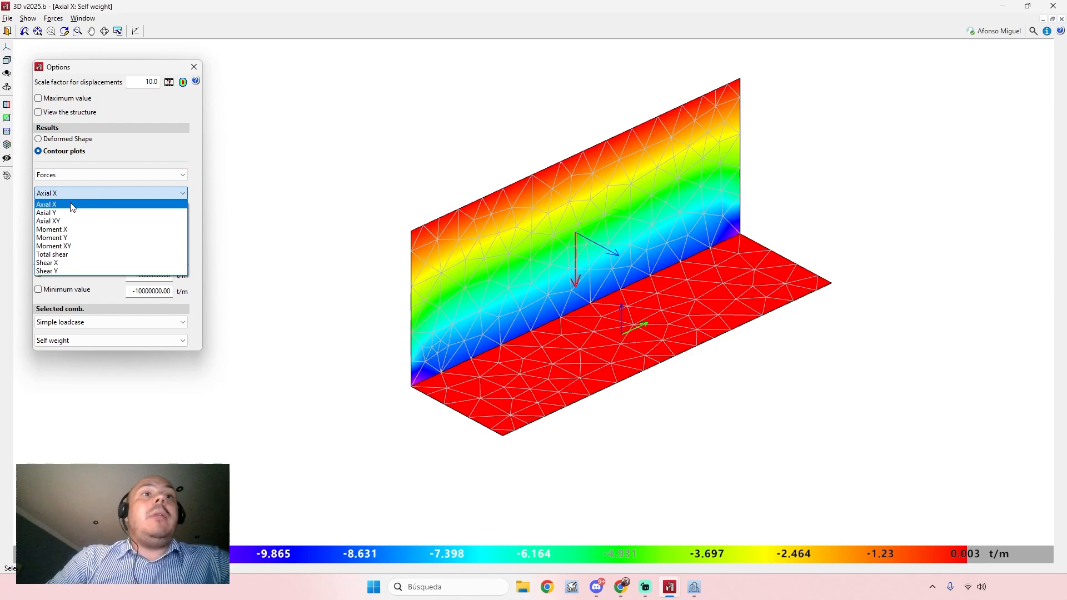
left_click(79, 213)
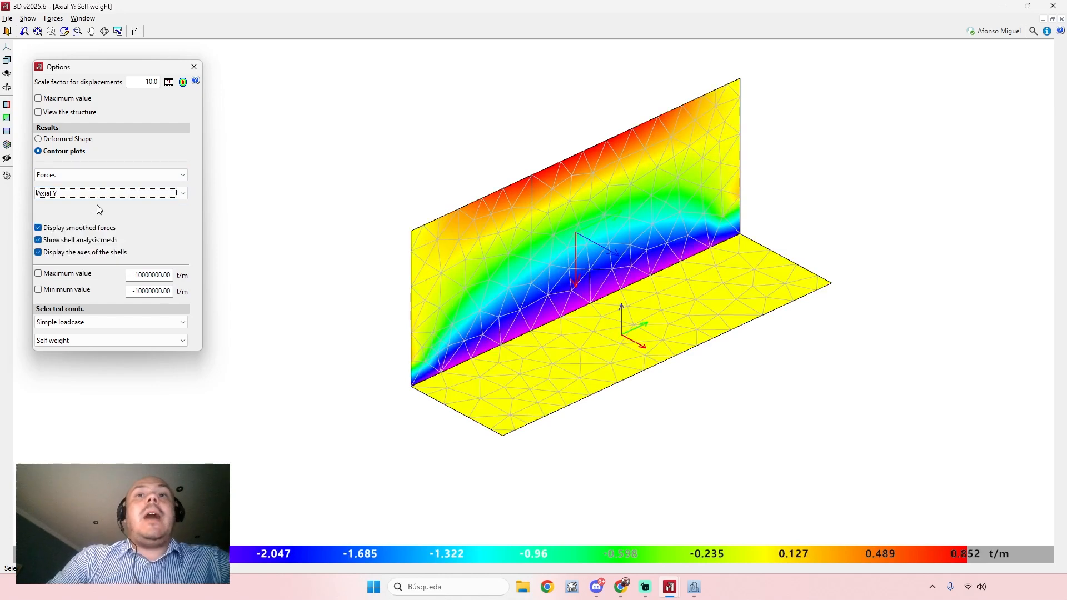
left_click(100, 195)
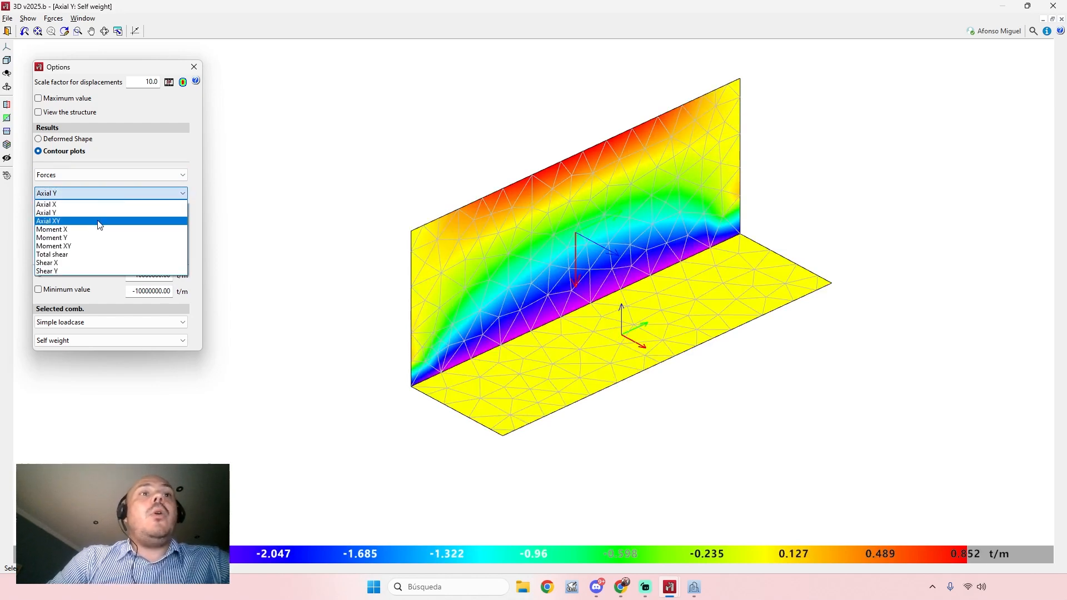
left_click(100, 220)
Step: Review the self-weight contour plots of Moment X, Total shear and Moment Y on the shells
left_click(110, 194)
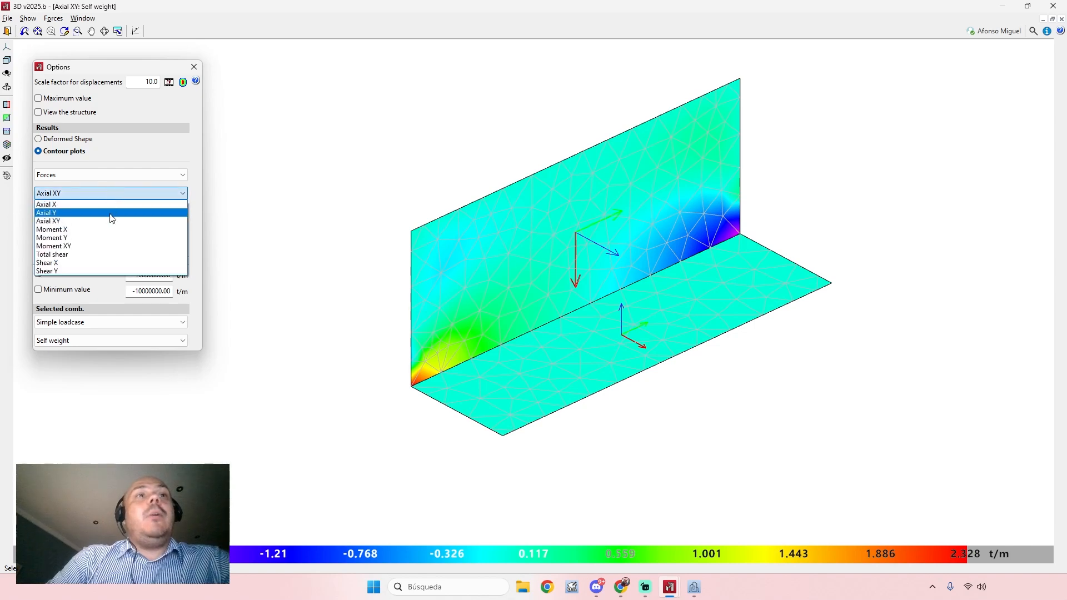
left_click(110, 230)
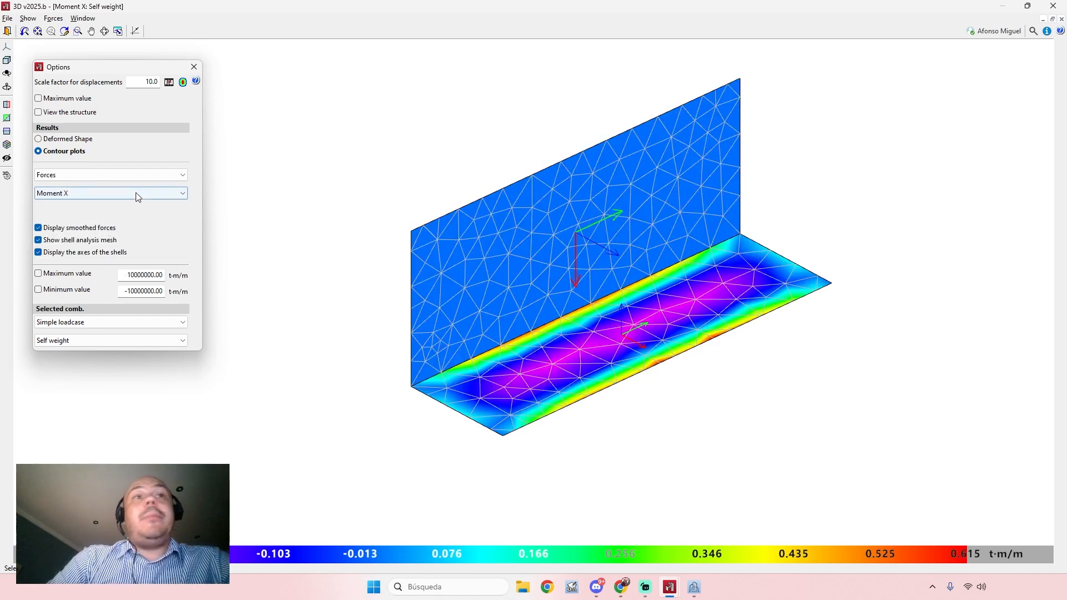
left_click(136, 194)
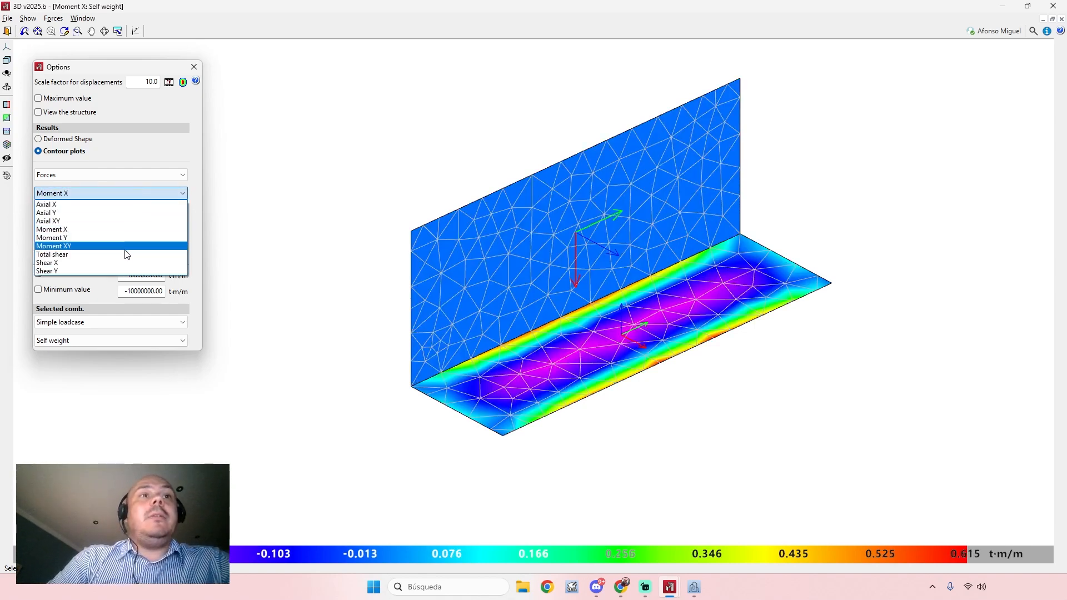
left_click(127, 255)
left_click(133, 197)
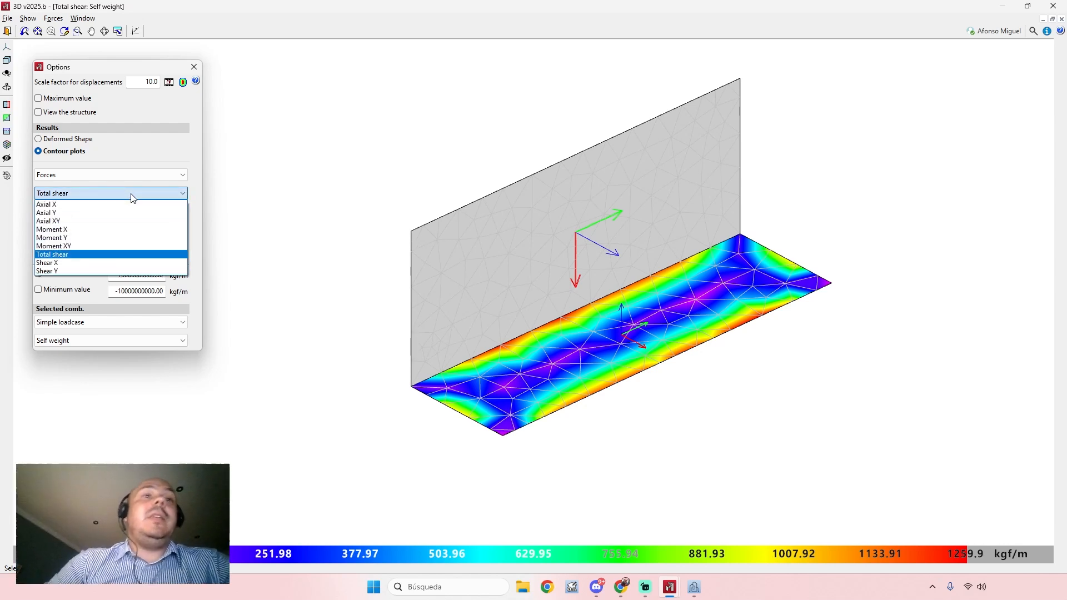
left_click(111, 238)
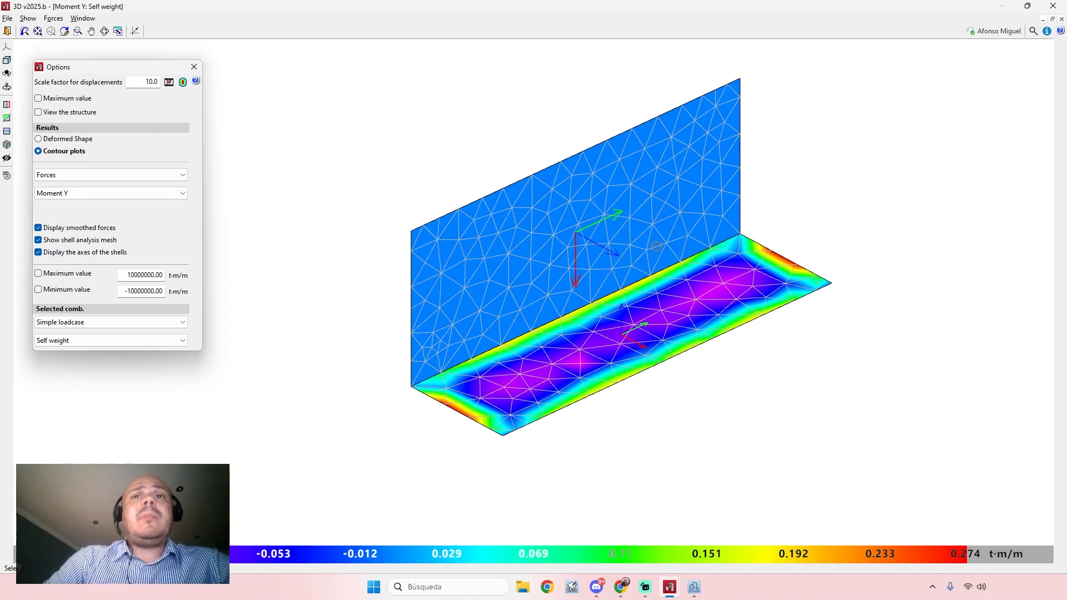
middle_click_drag(580, 314, 584, 320)
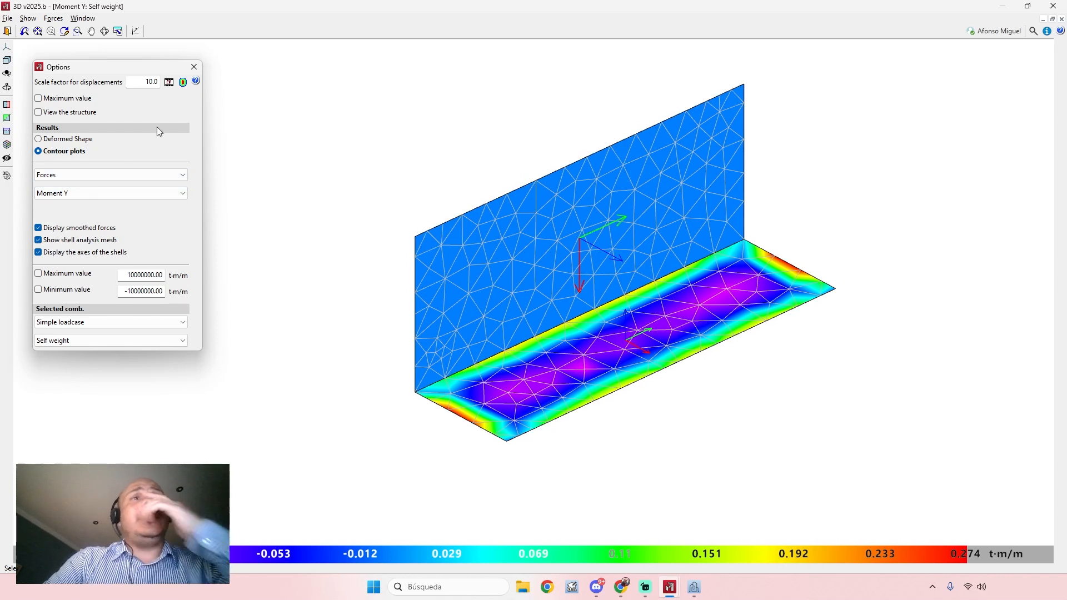
Step: Try the first contour colour range, and settle on the smooth range from dark purple through green to dark red
left_click(183, 83)
left_click(44, 152)
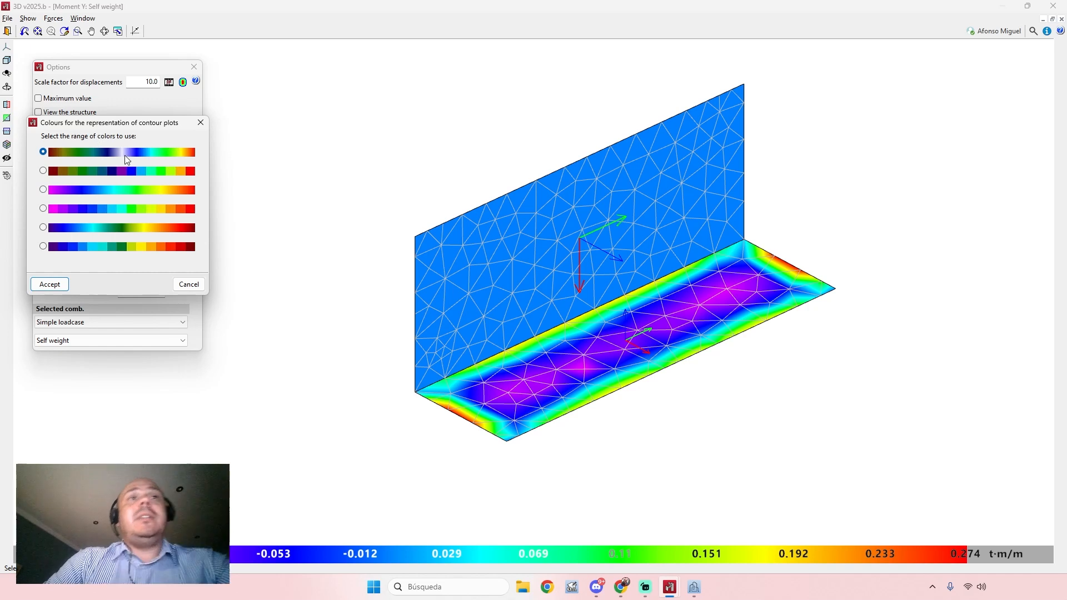
left_click(49, 283)
left_click(172, 83)
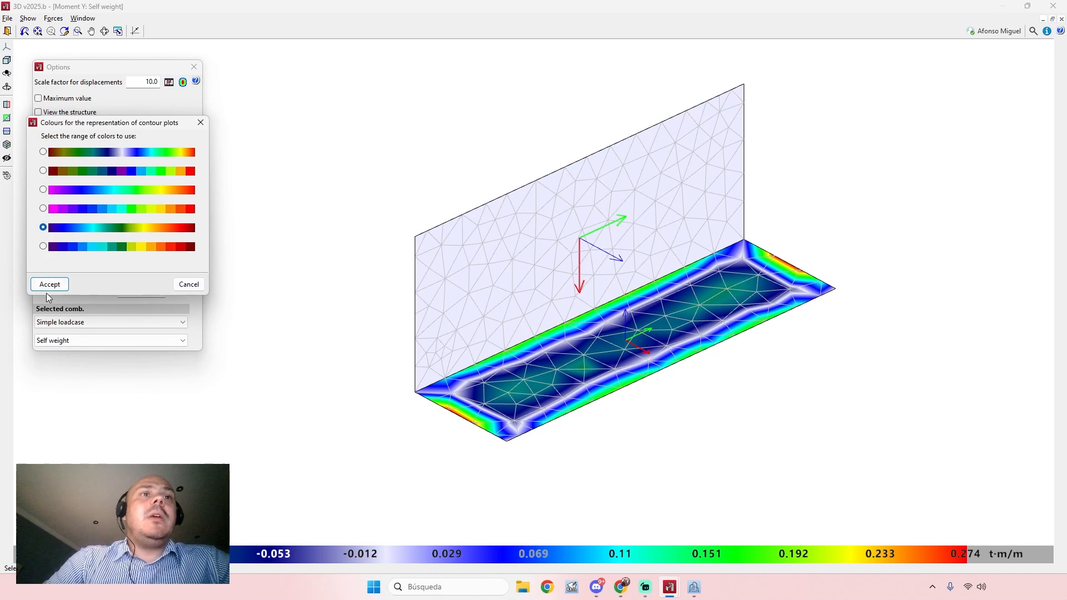
left_click(49, 284)
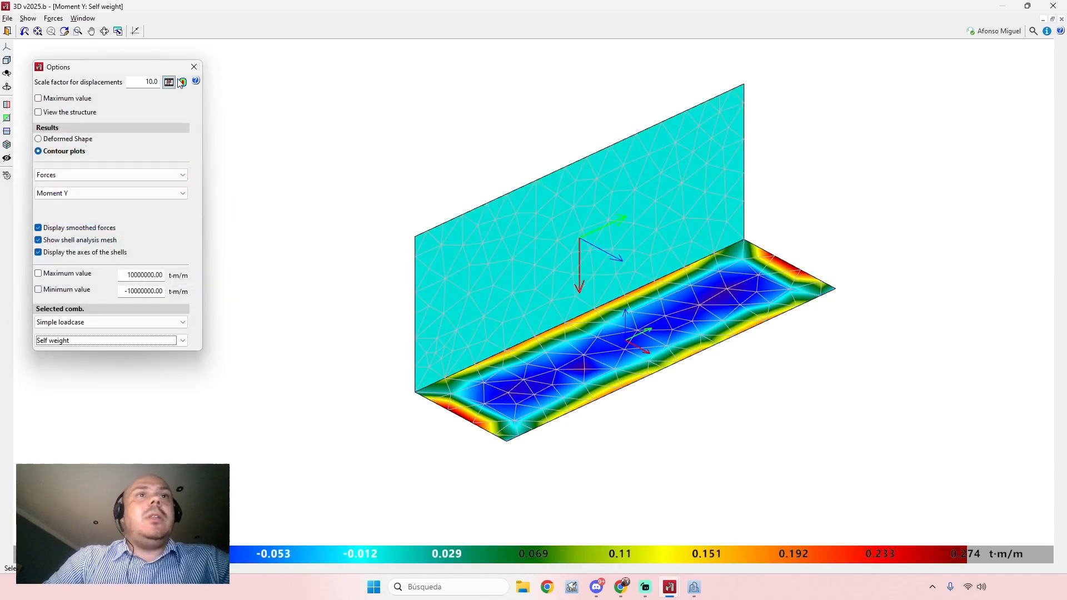
middle_click_drag(614, 271, 611, 274)
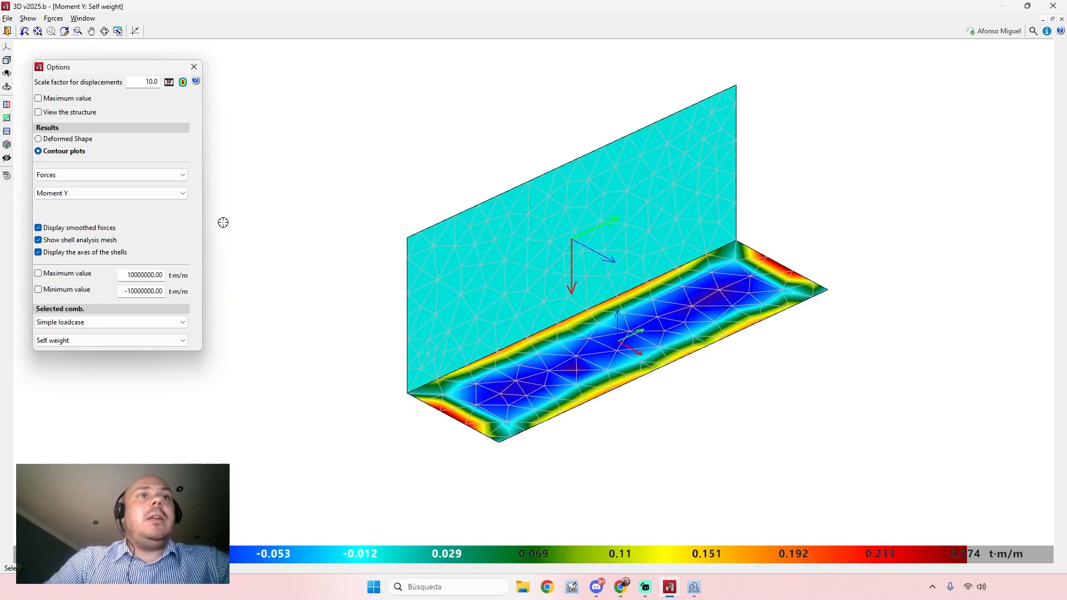
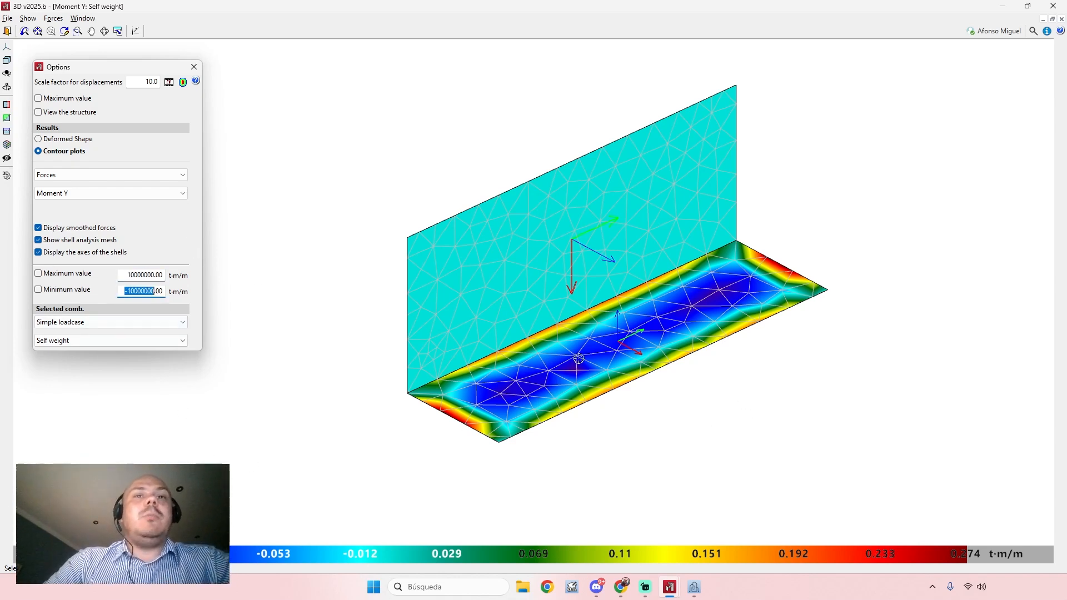
middle_click_drag(606, 327, 617, 329)
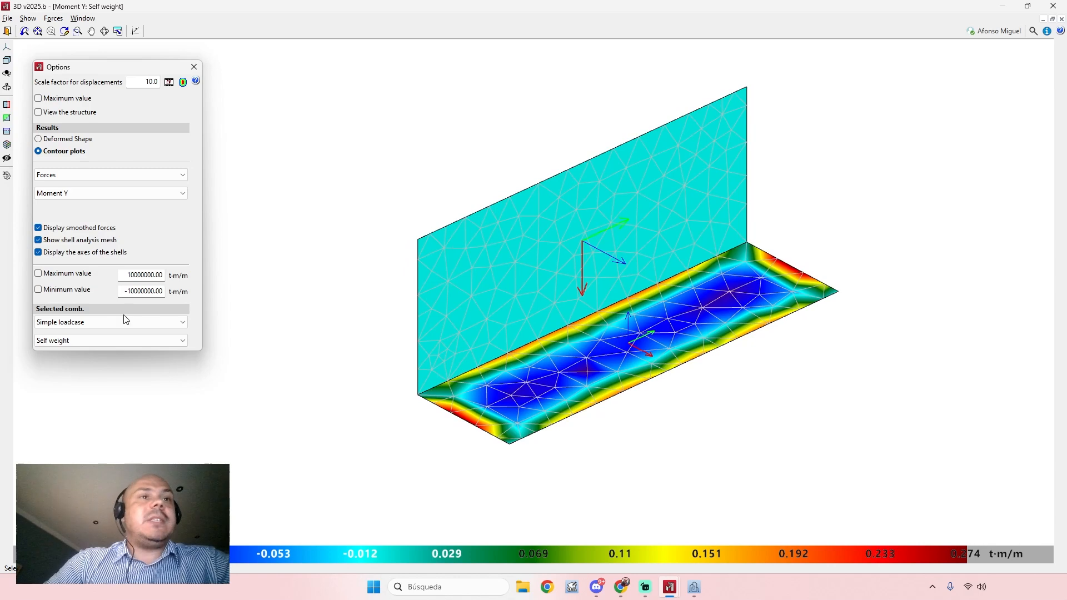
Step: Display the Shear X force contours under self weight and examine them on both shells
left_click(158, 198)
left_click(151, 265)
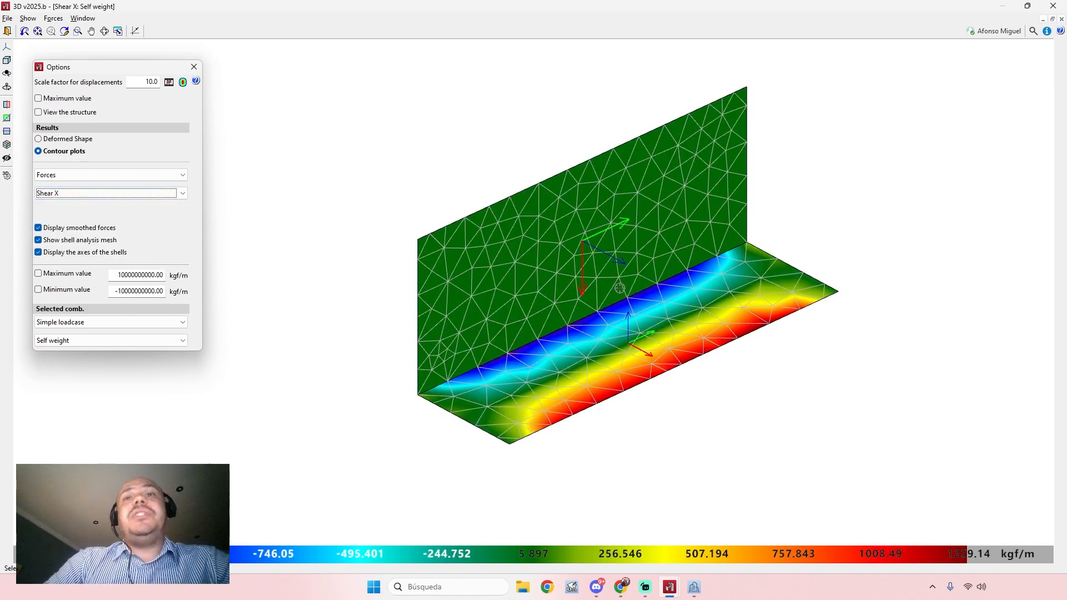
scroll(619, 287, "up", 1)
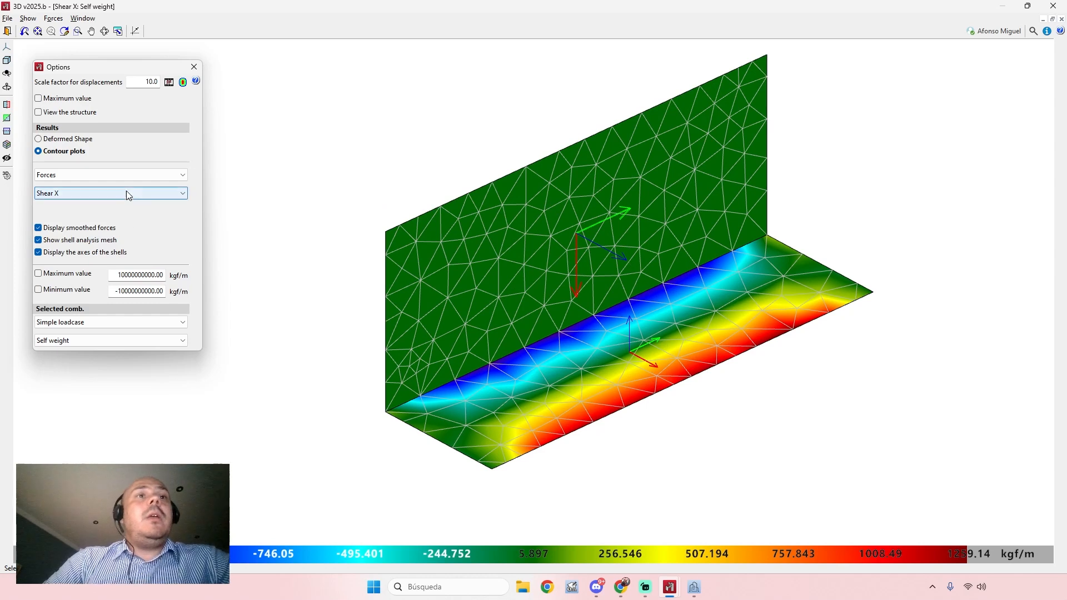
left_click(127, 193)
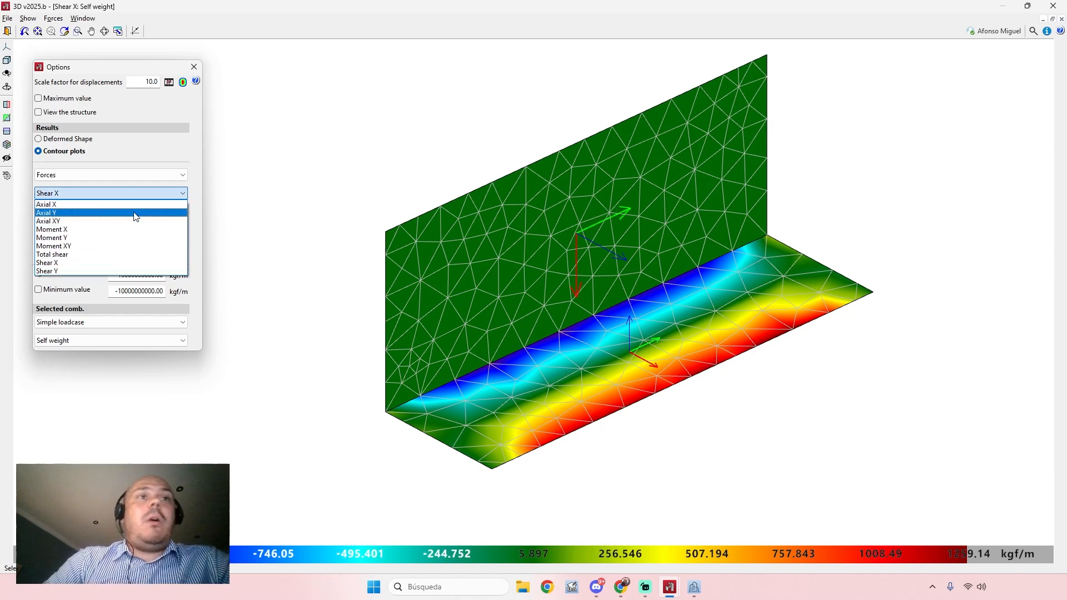
left_click(149, 164)
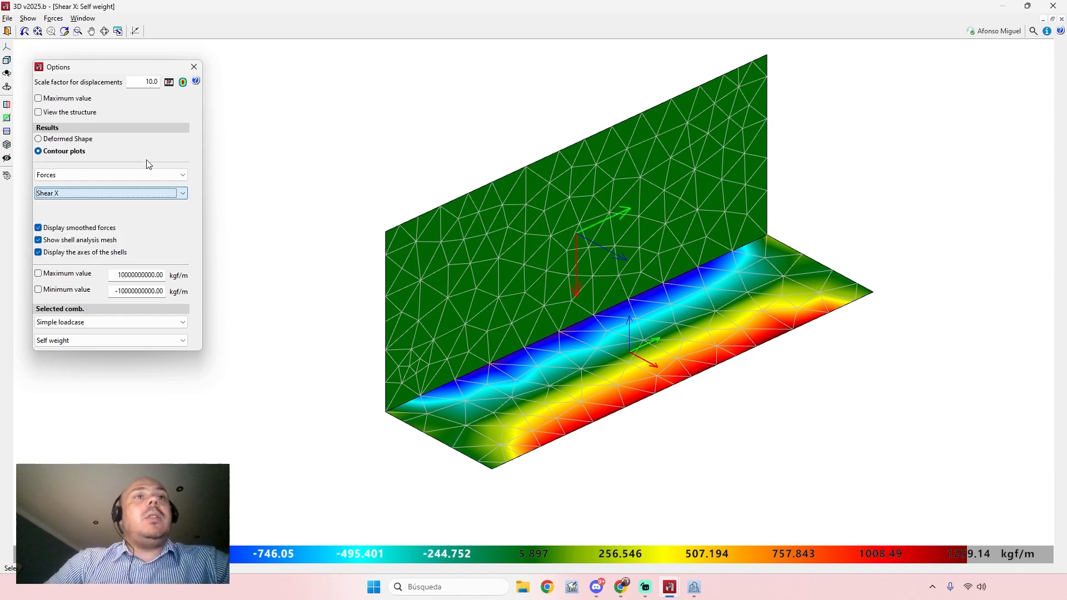
middle_click_drag(594, 316, 423, 325)
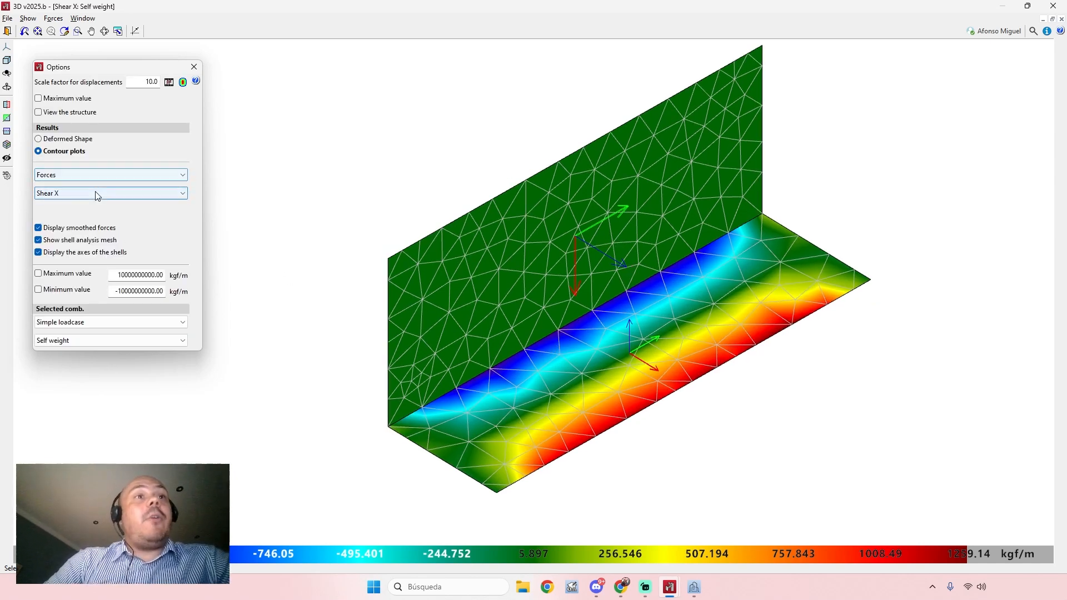
Step: Compare the Shear X contours of the New loadcase with those of the Self weight loadcase
left_click(160, 323)
left_click(157, 321)
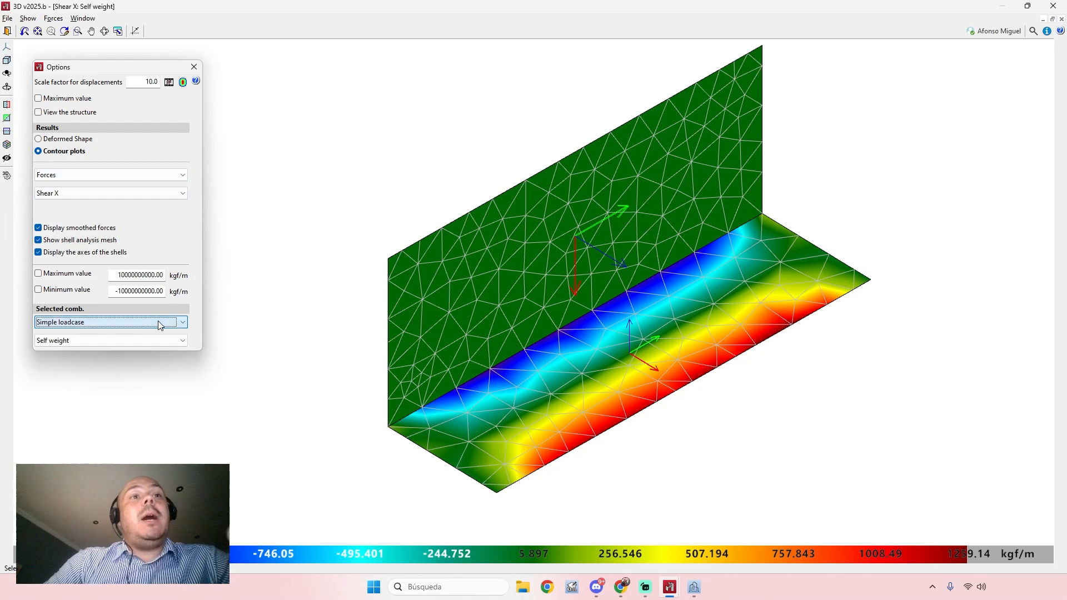
left_click(138, 343)
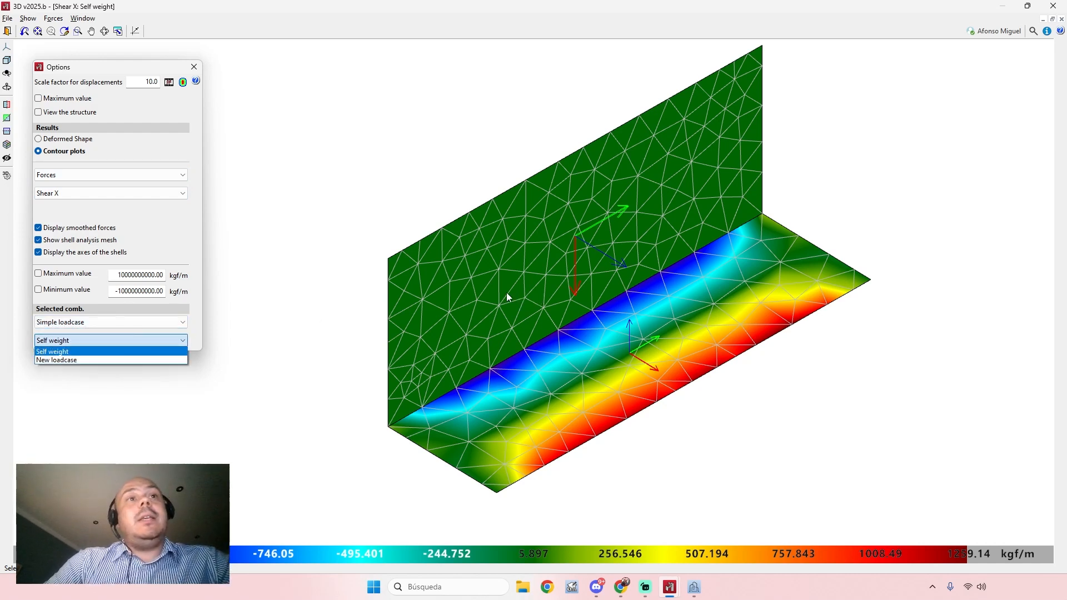
left_click(122, 359)
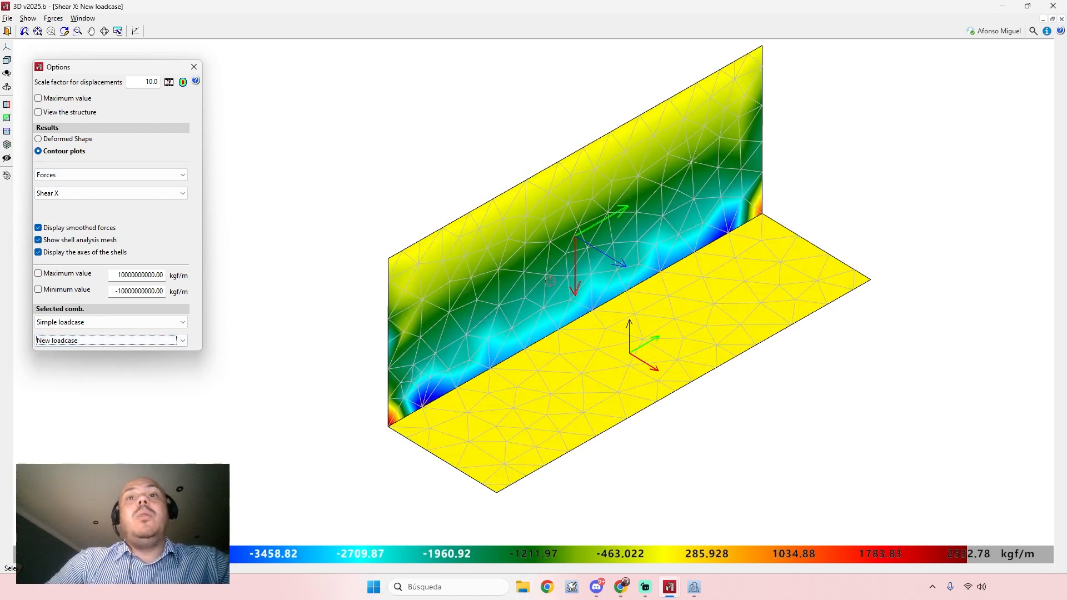
left_click(152, 342)
left_click(152, 351)
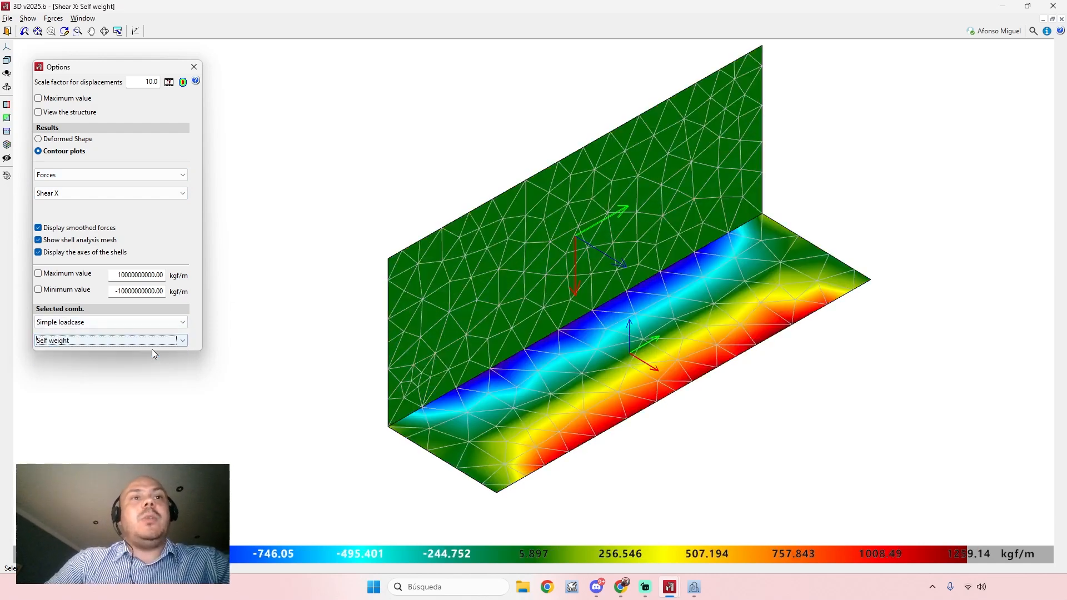
left_click(161, 340)
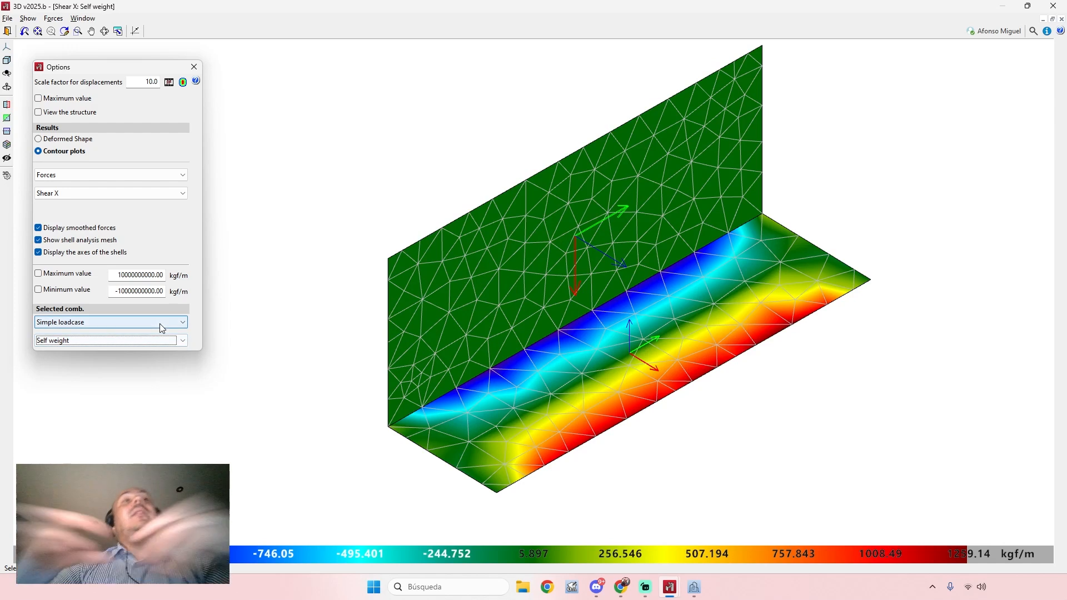
Step: Compare the Shear X contours of all Concrete combinations, ending on 1.35·SW+1.35·Newloadcase
left_click(160, 323)
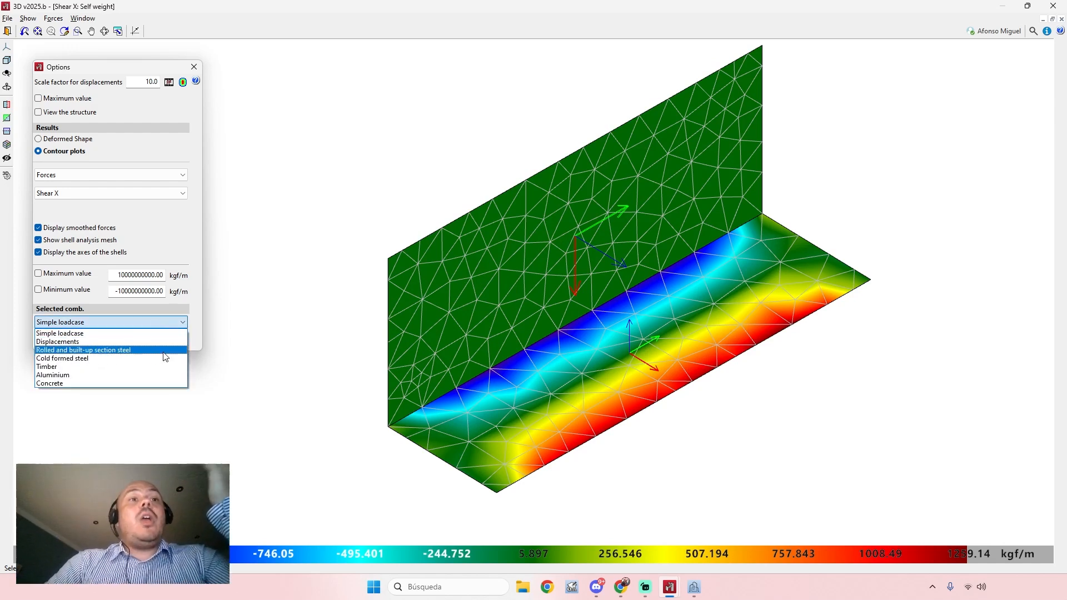
left_click(156, 383)
left_click(153, 339)
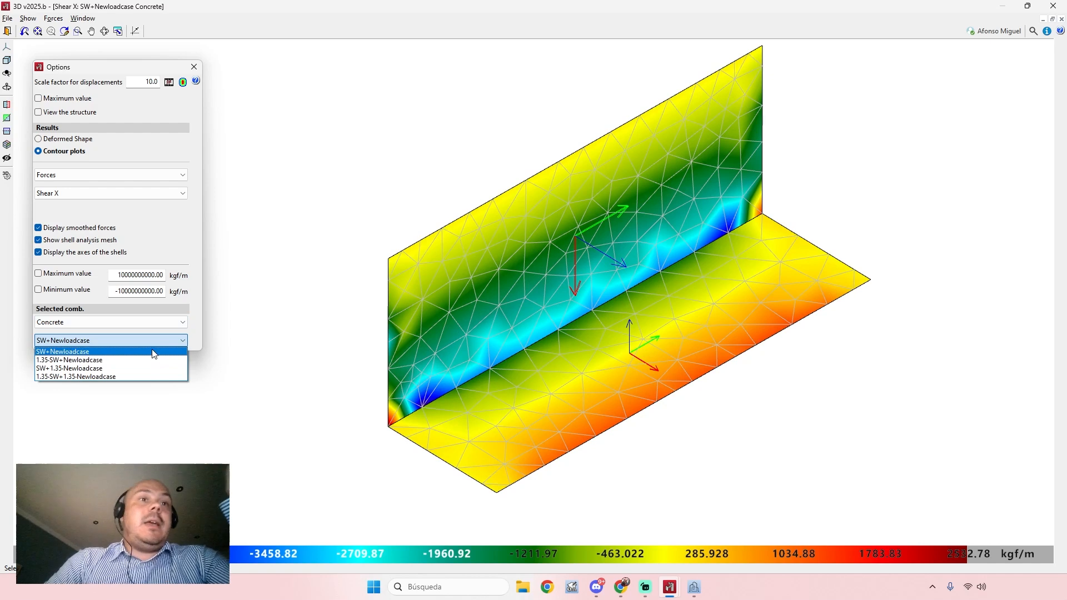
left_click(82, 360)
left_click(101, 341)
left_click(104, 367)
left_click(109, 344)
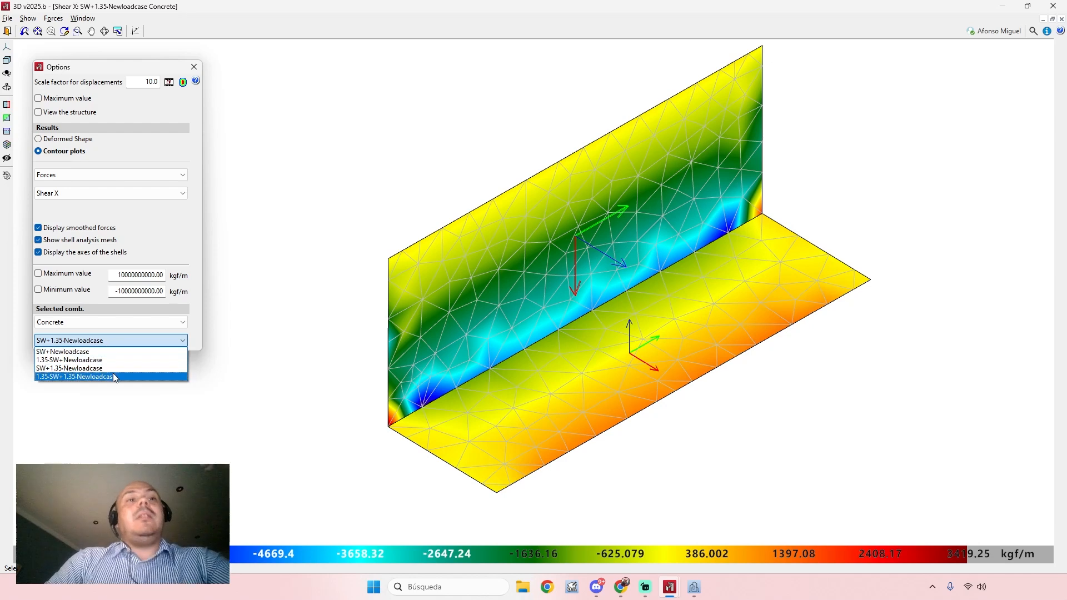
left_click(83, 377)
middle_click_drag(578, 311, 563, 331)
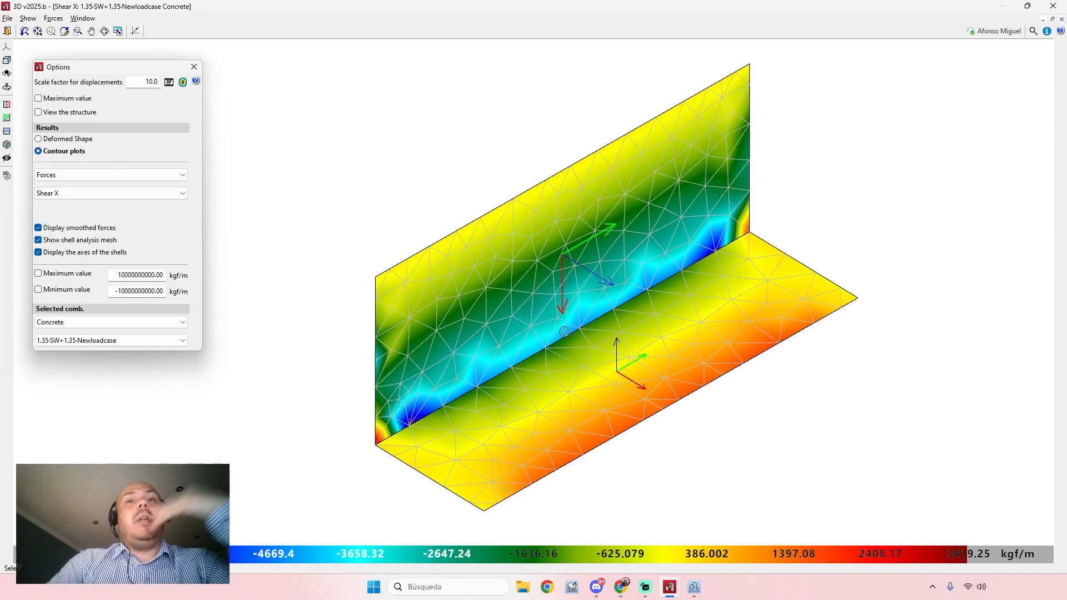
middle_click_drag(659, 328, 650, 325, "shift")
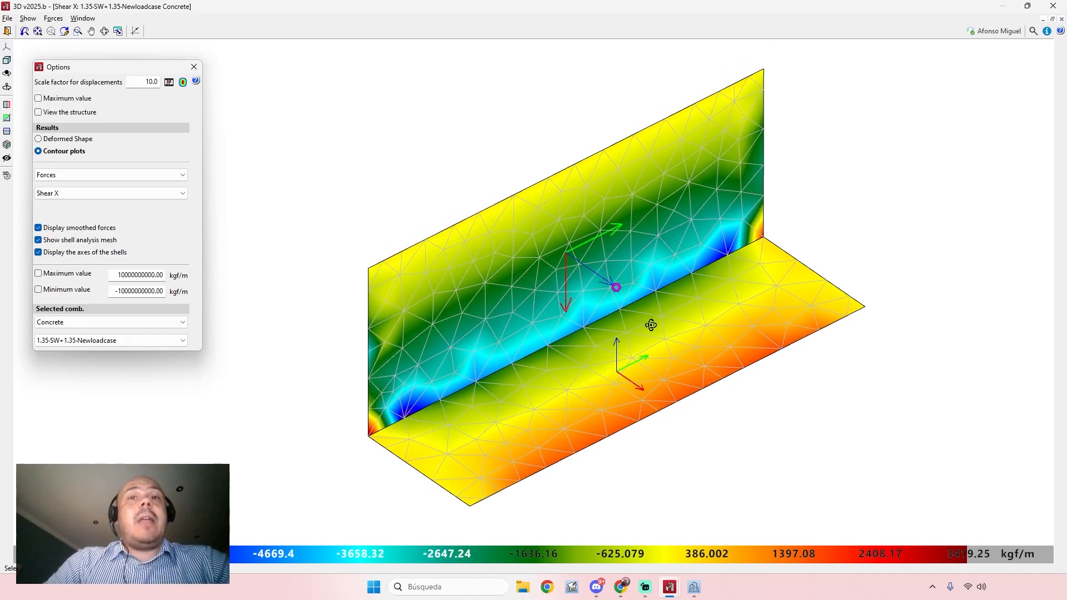
Step: Display the Normal X stress contours on the top surface and as the maximum of both surfaces
left_click(85, 189)
left_click(85, 188)
left_click(88, 174)
left_click(88, 199)
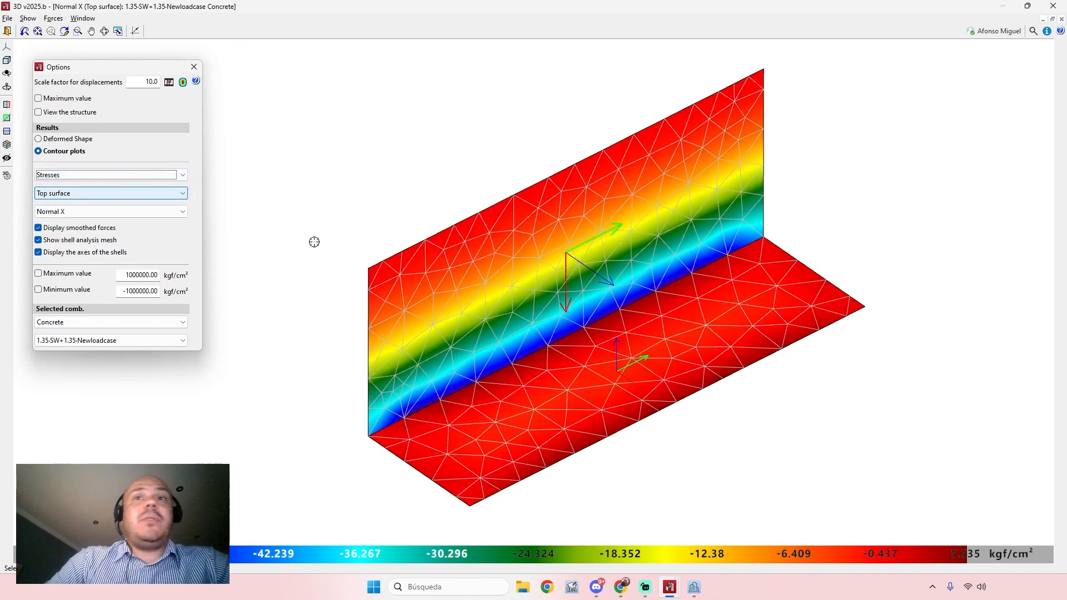
left_click(156, 195)
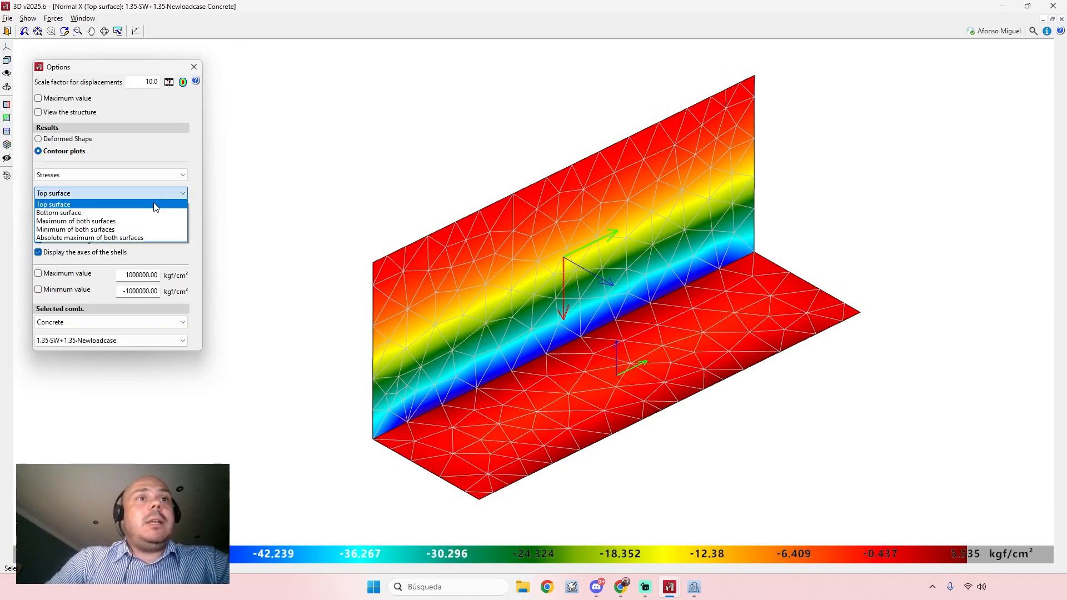
left_click(154, 221)
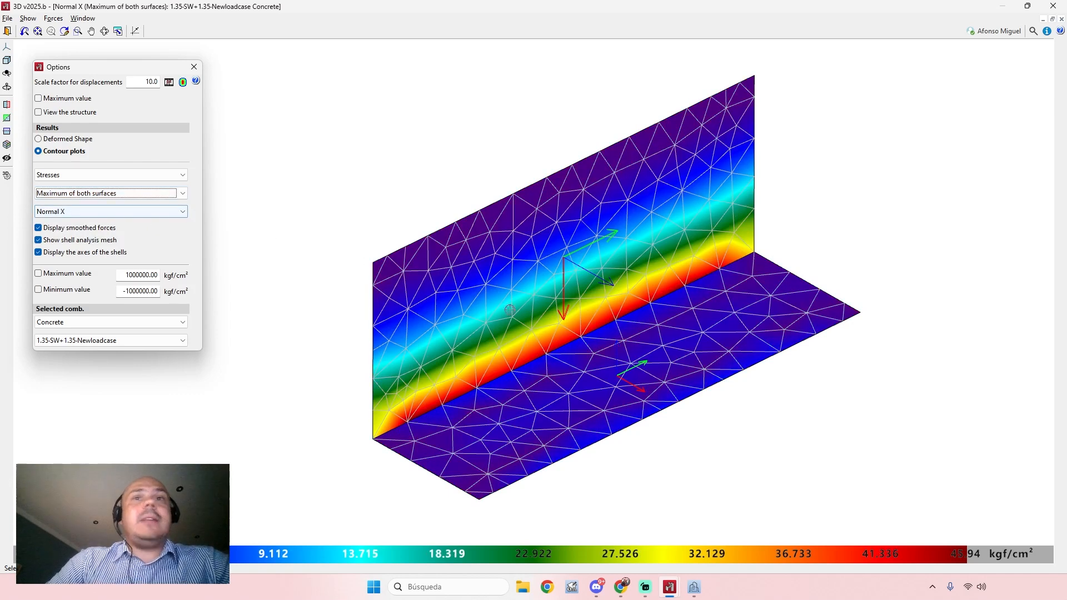
Step: Review the Von Mises and Normal Y stress contours for the maximum of both surfaces
left_click(156, 211)
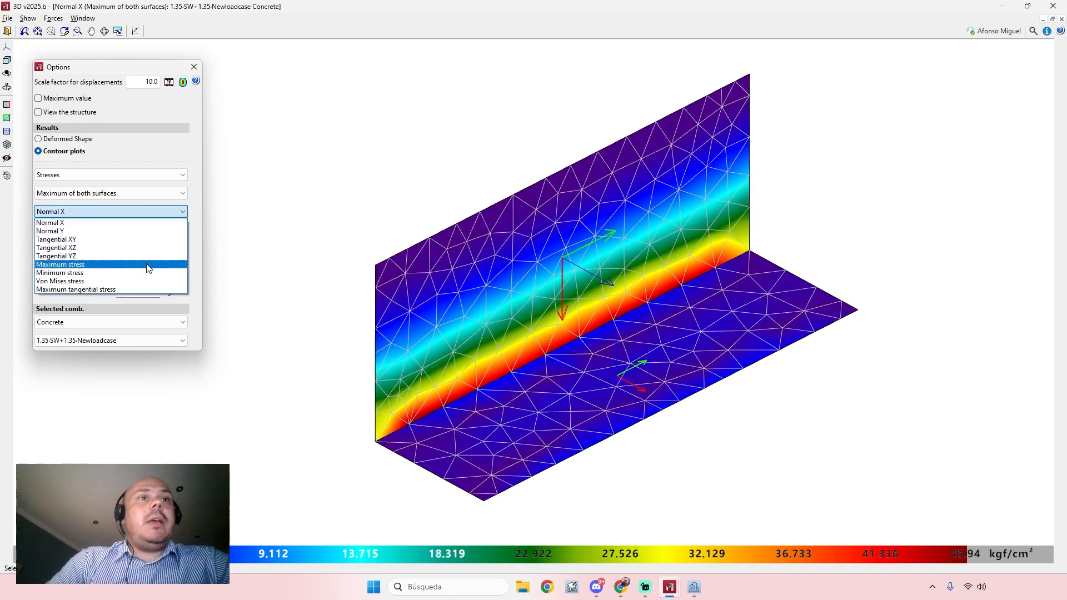
left_click(173, 282)
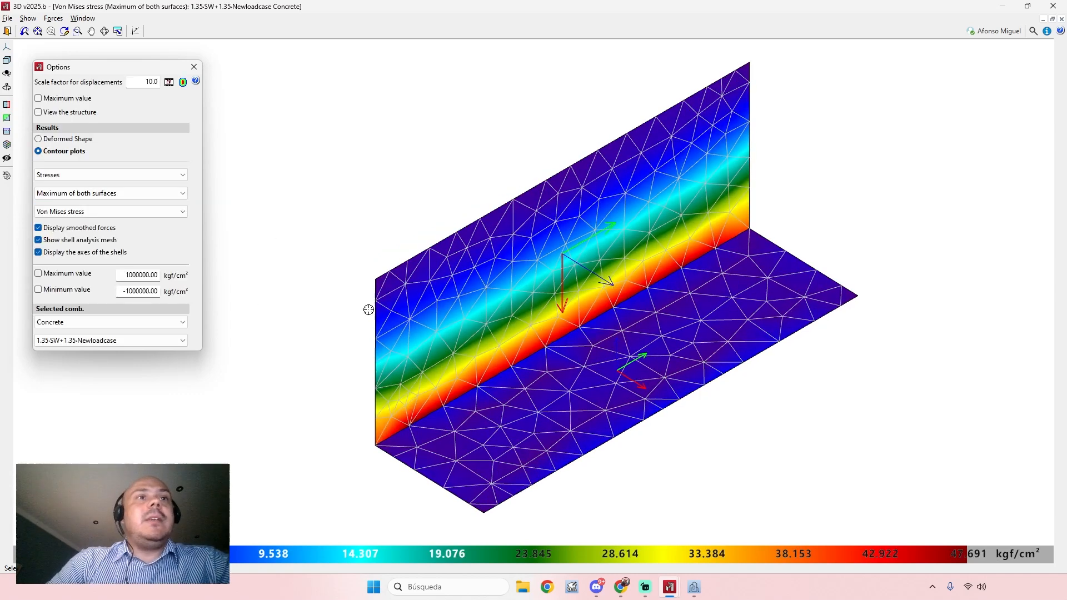
left_click(154, 211)
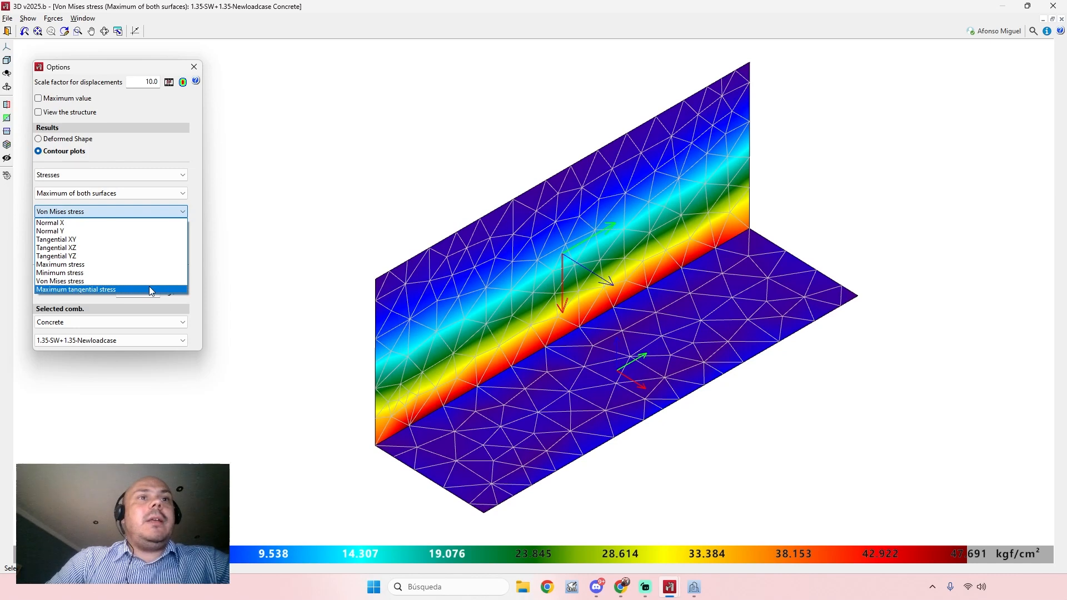
left_click(149, 231)
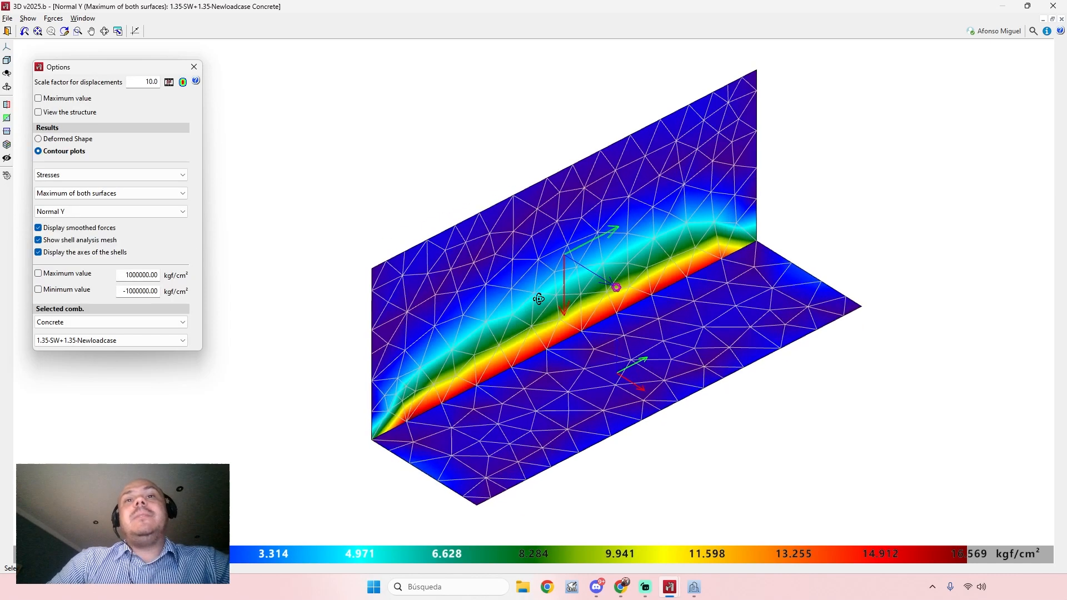
middle_click_drag(476, 288, 490, 288, "shift")
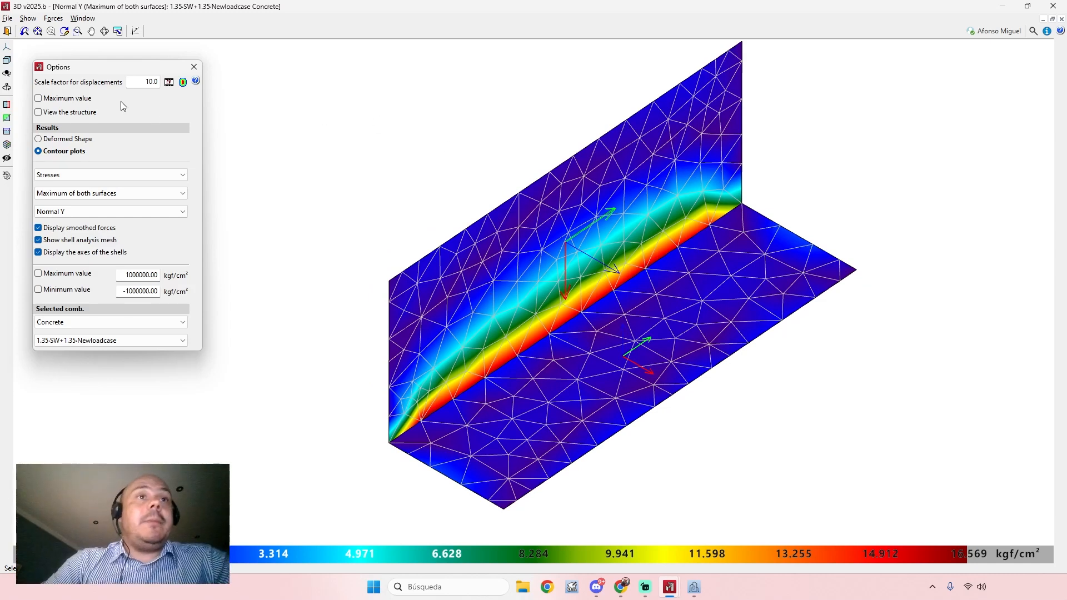
Step: Set the displacement scale factor to 100 and view the deformation animation of the shells
left_click(153, 82)
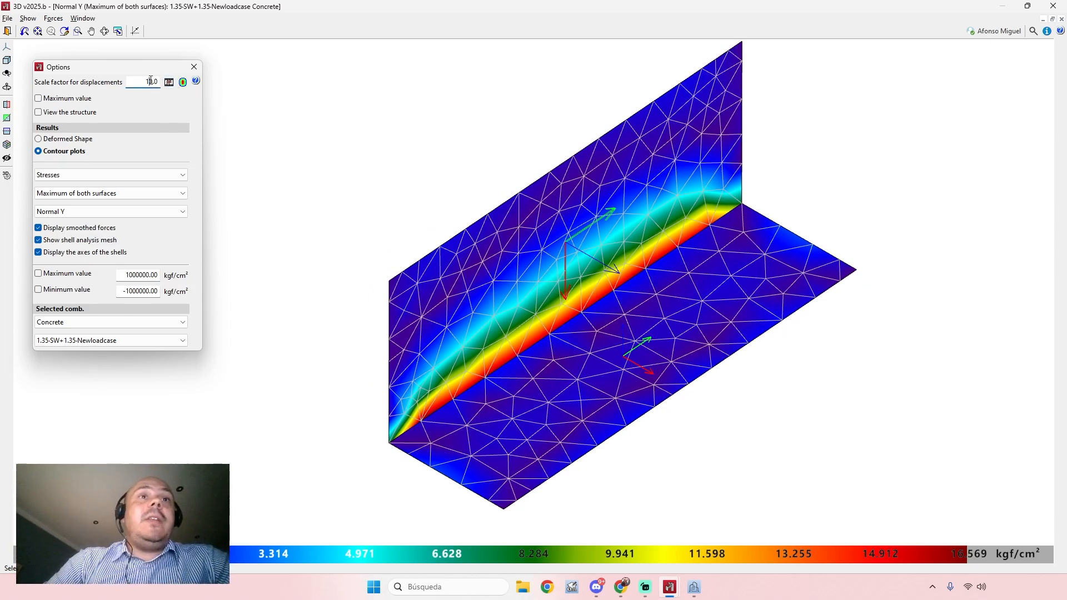
type("0")
key("Tab")
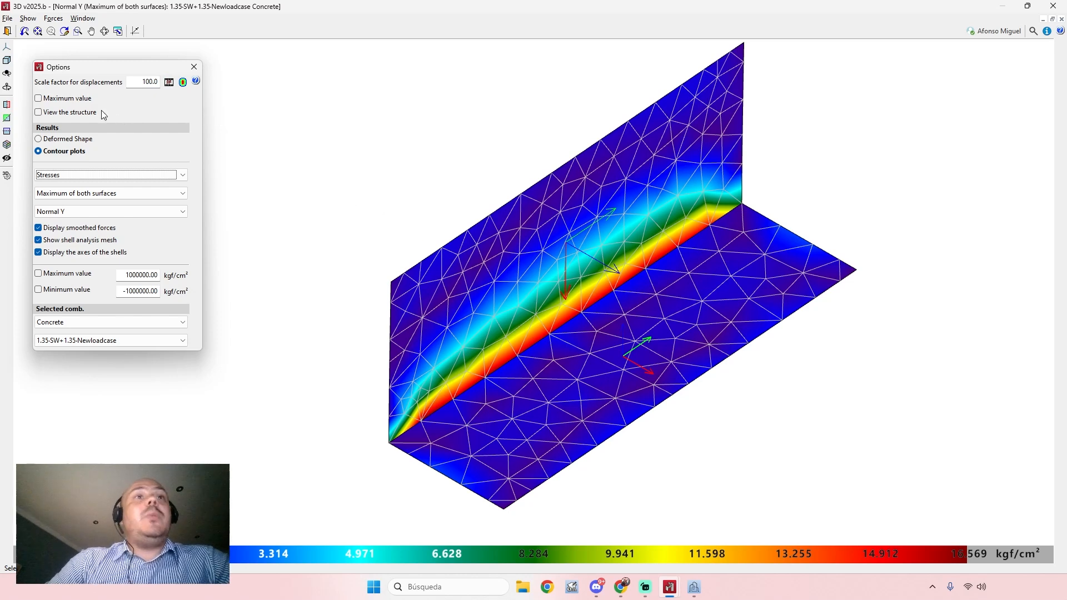
left_click(168, 82)
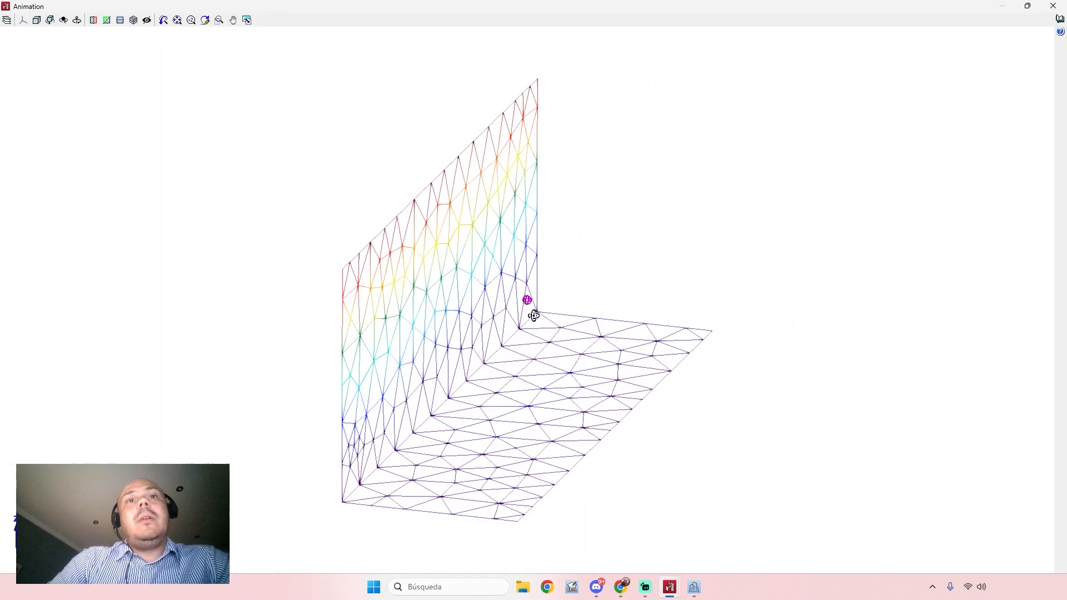
left_click(1059, 5)
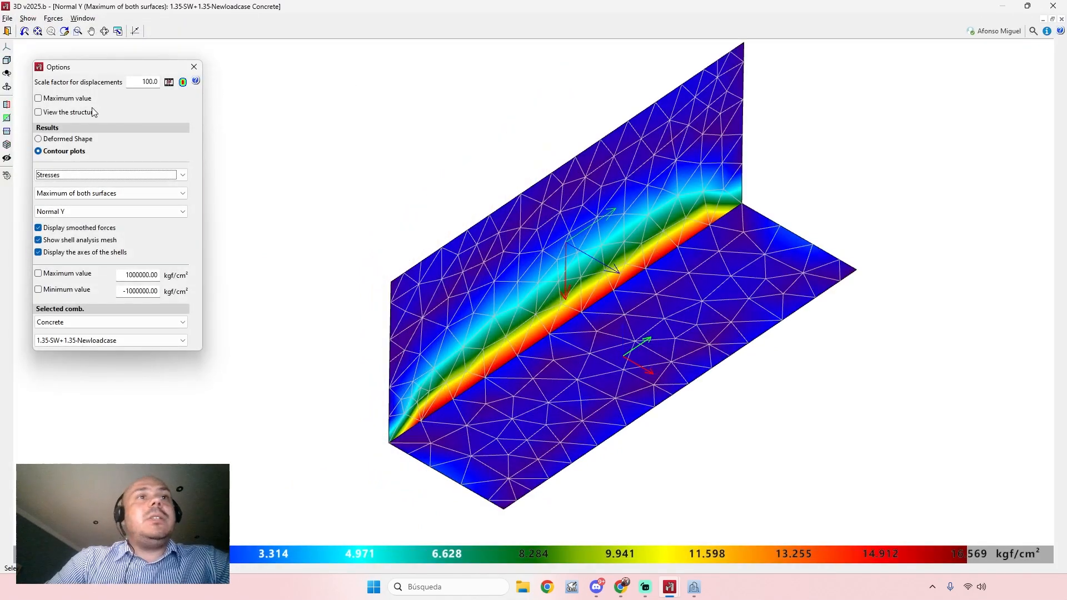
Step: Show the structure together with the contours and examine the deformation animation at the vertical shell's upper edge
left_click(38, 113)
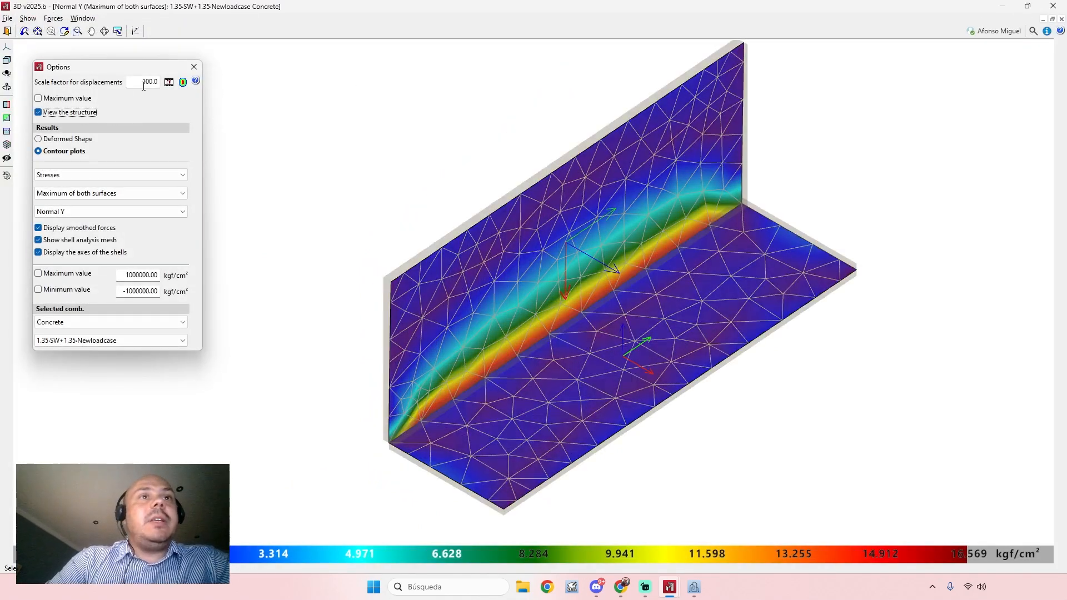
middle_click_drag(464, 261, 522, 264, "shift")
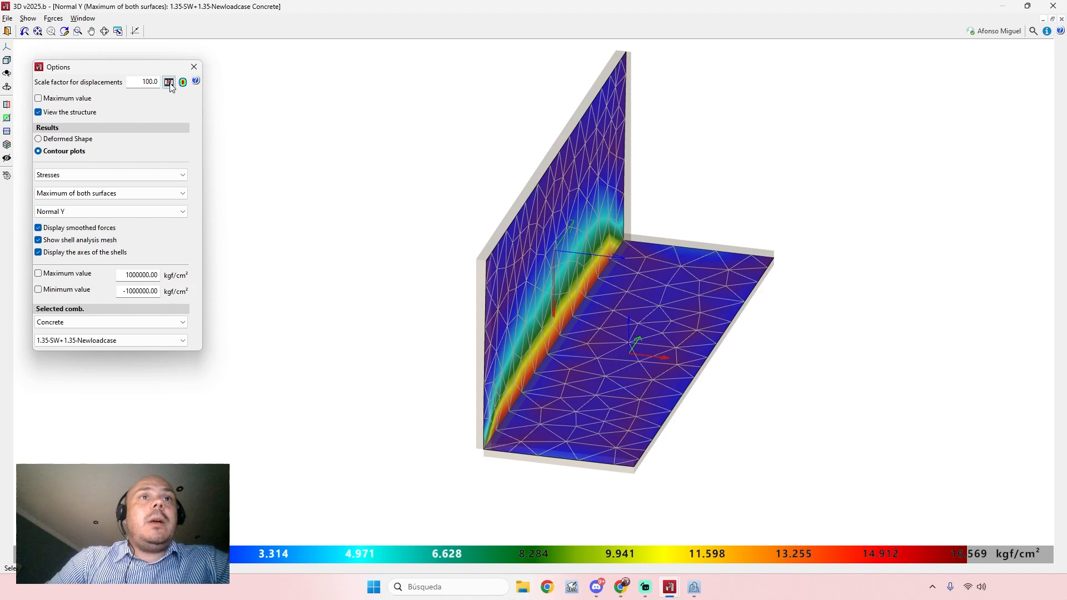
left_click(176, 83)
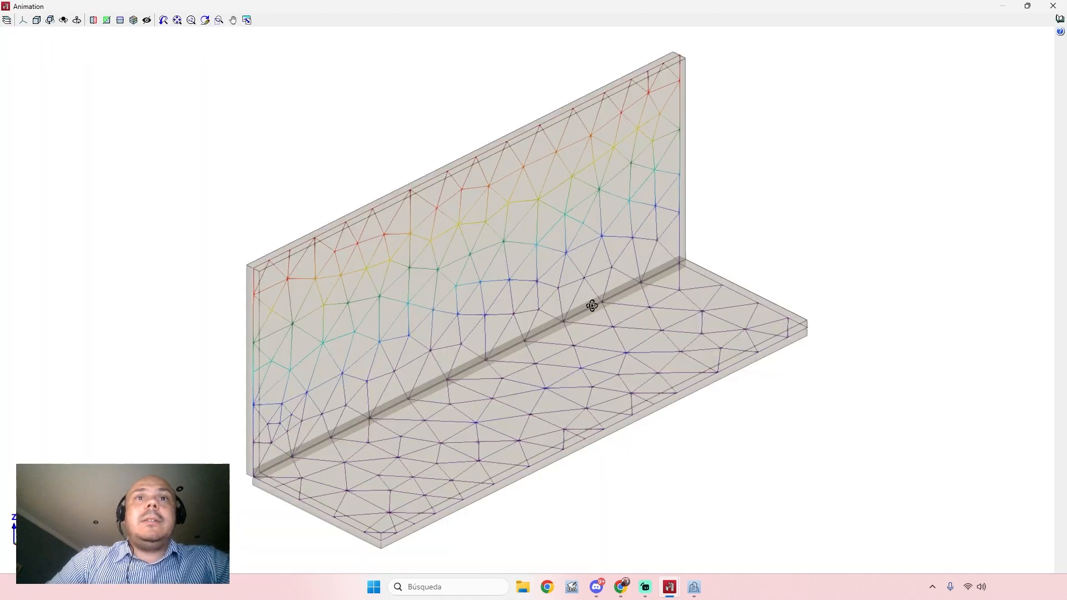
middle_click_drag(690, 279, 705, 288, "shift")
scroll(445, 191, "up", 4)
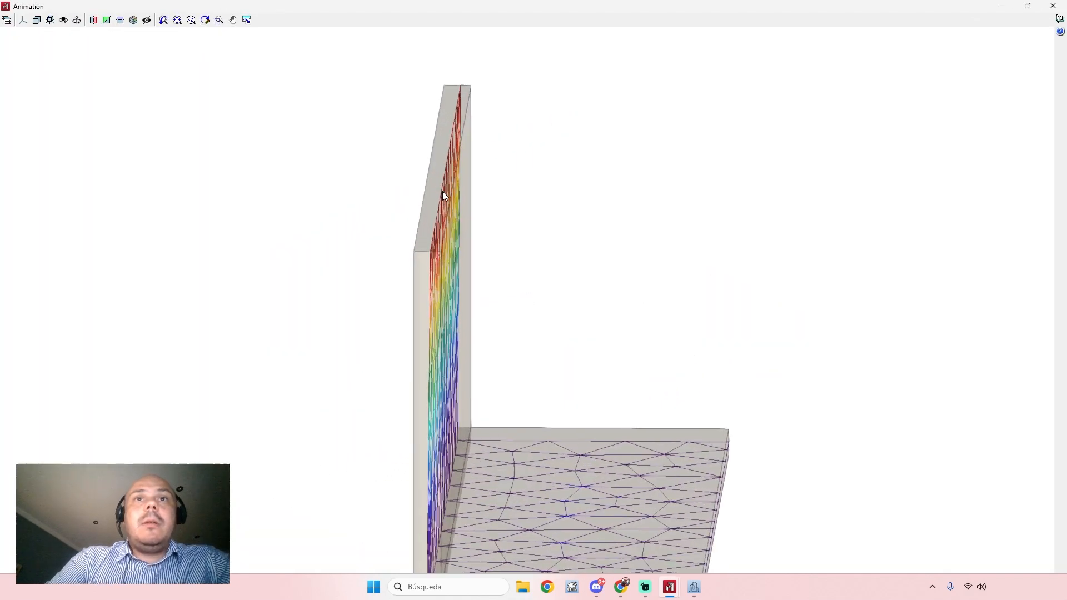
key("Escape")
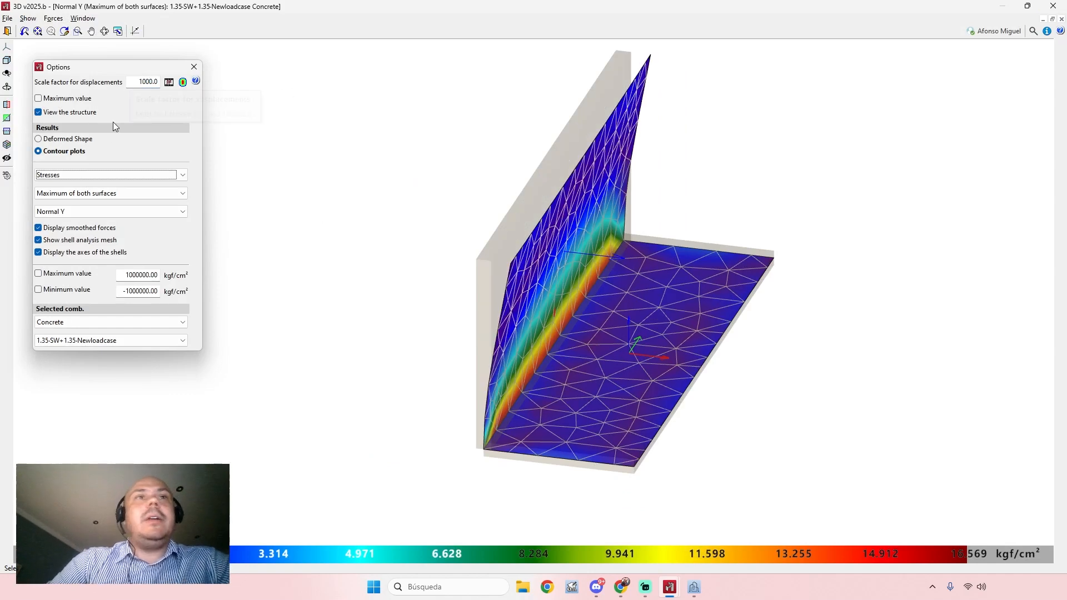
Step: Play the deformation animation at a displacement scale factor of 1000 and show the animation's view options
left_click(169, 81)
middle_click_drag(552, 331, 667, 293, "shift")
scroll(635, 300, "up", 2)
left_click(7, 20)
mouse_move(597, 276)
middle_mouse_down()
mouse_move(559, 261)
mouse_move(514, 265)
mouse_move(543, 262)
mouse_move(523, 262)
mouse_move(535, 248)
mouse_move(518, 266)
middle_mouse_up()
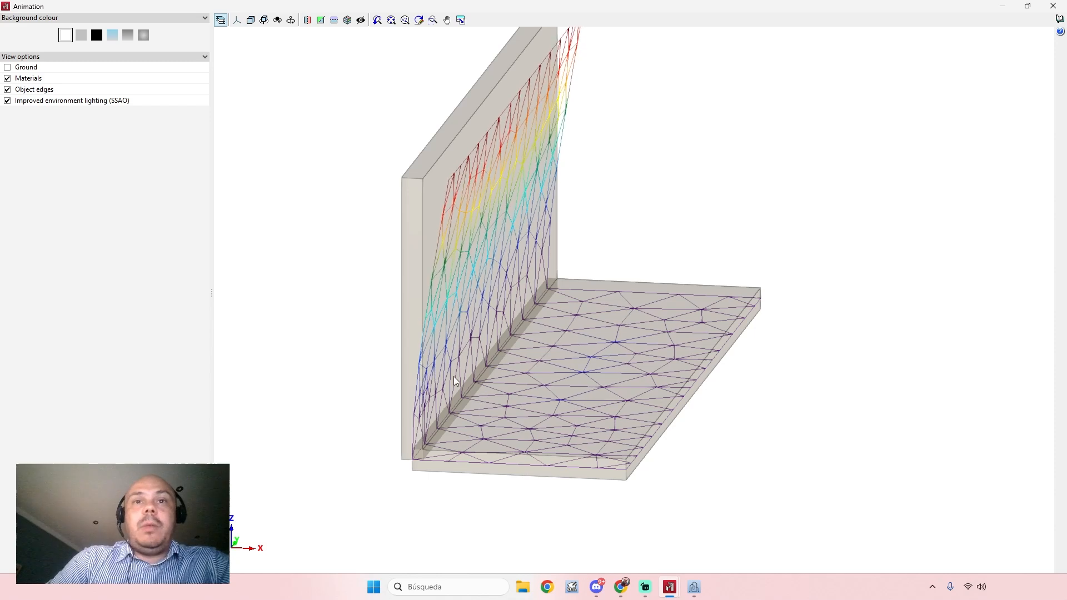
Step: Examine the animated deformation of the vertical and horizontal shells from several angles and distances
middle_click_drag(541, 340, 448, 352, "shift")
middle_click_drag(521, 259, 511, 278, "shift")
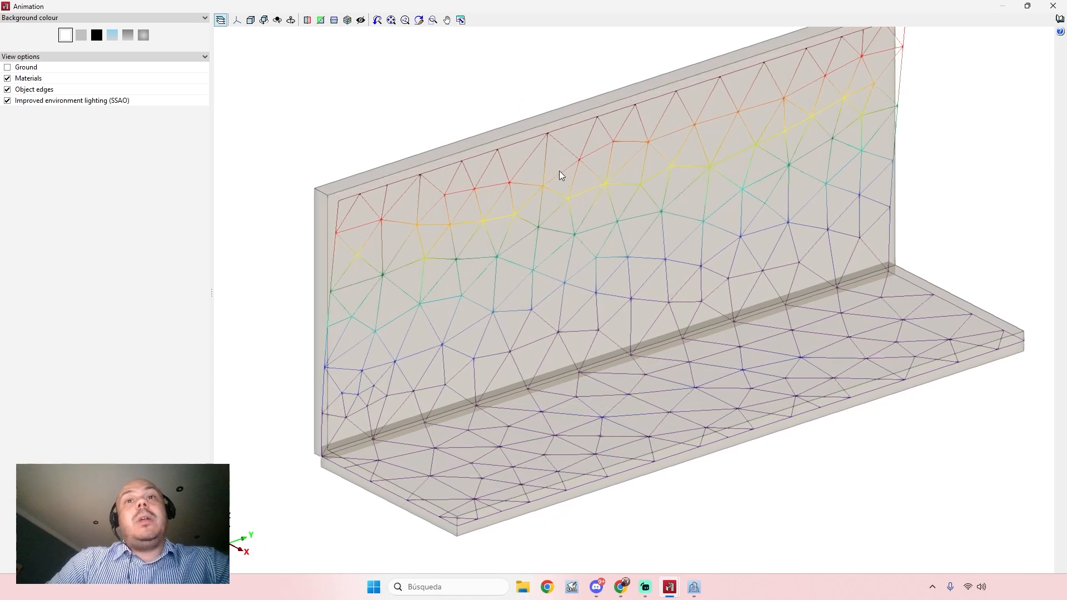
scroll(571, 250, "up", 1)
middle_click_drag(511, 239, 521, 243, "shift")
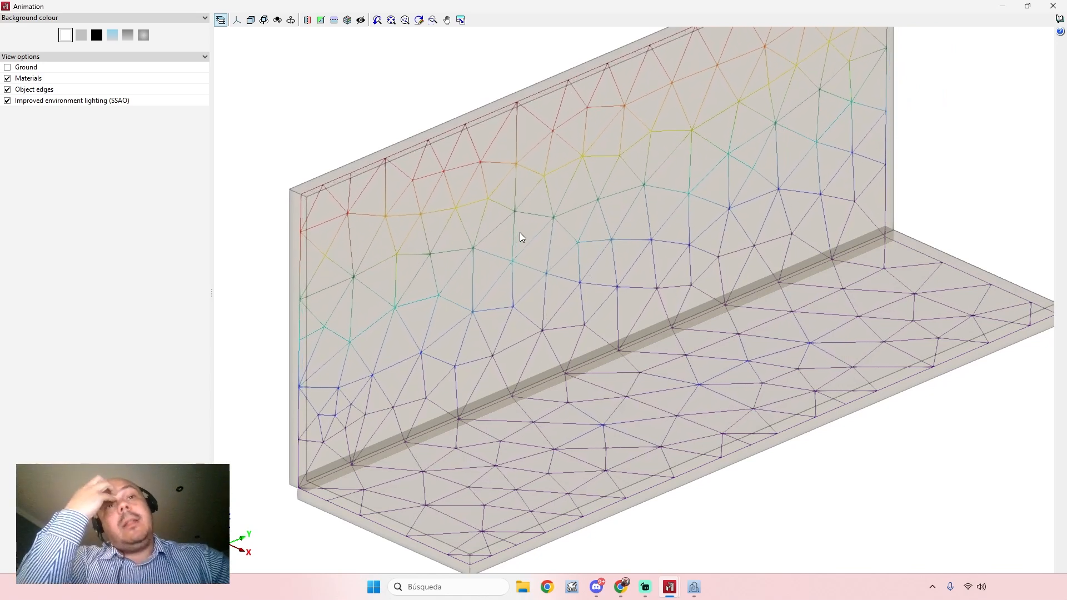
middle_click_drag(589, 207, 576, 212)
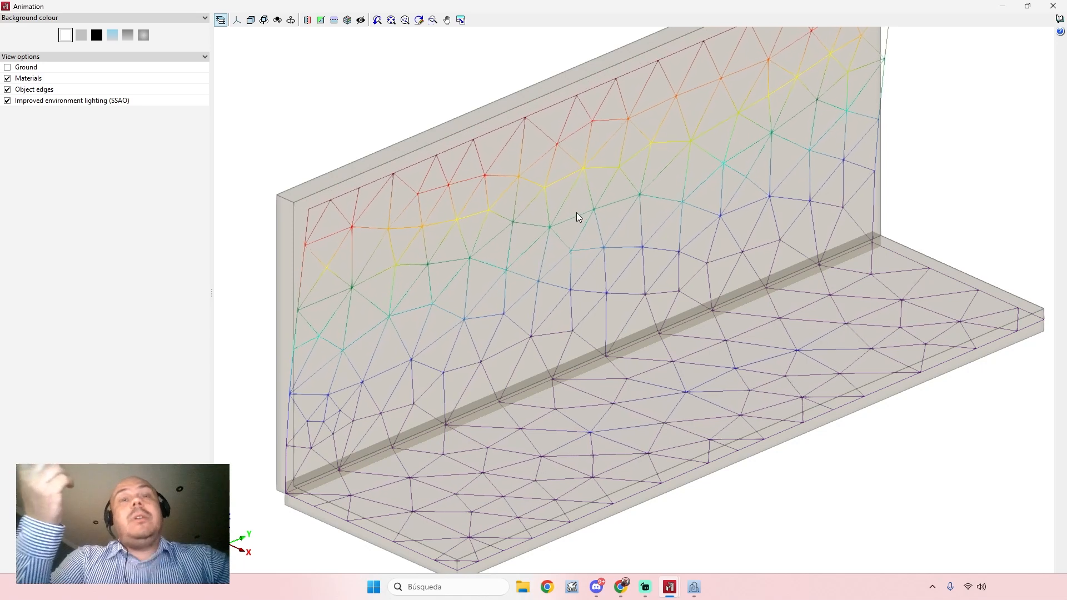
scroll(571, 215, "down", 2)
mouse_move(607, 229)
middle_mouse_down()
mouse_move(605, 248)
mouse_move(581, 238)
mouse_move(543, 255)
mouse_move(617, 240)
mouse_move(609, 274)
mouse_move(666, 239)
mouse_move(389, 391)
middle_mouse_up()
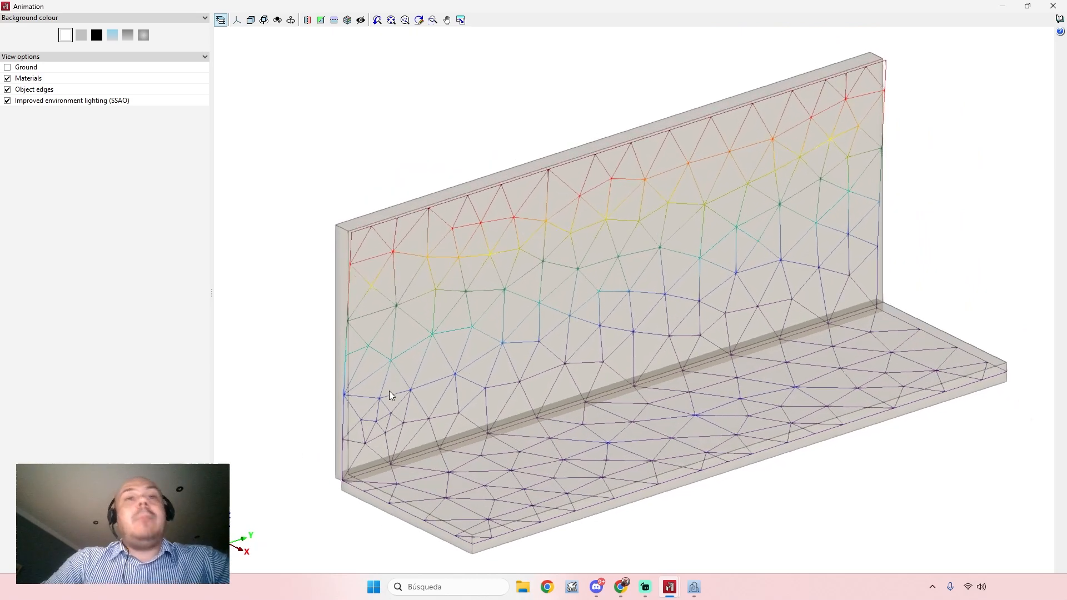
scroll(368, 413, "up", 5)
scroll(371, 428, "down", 5)
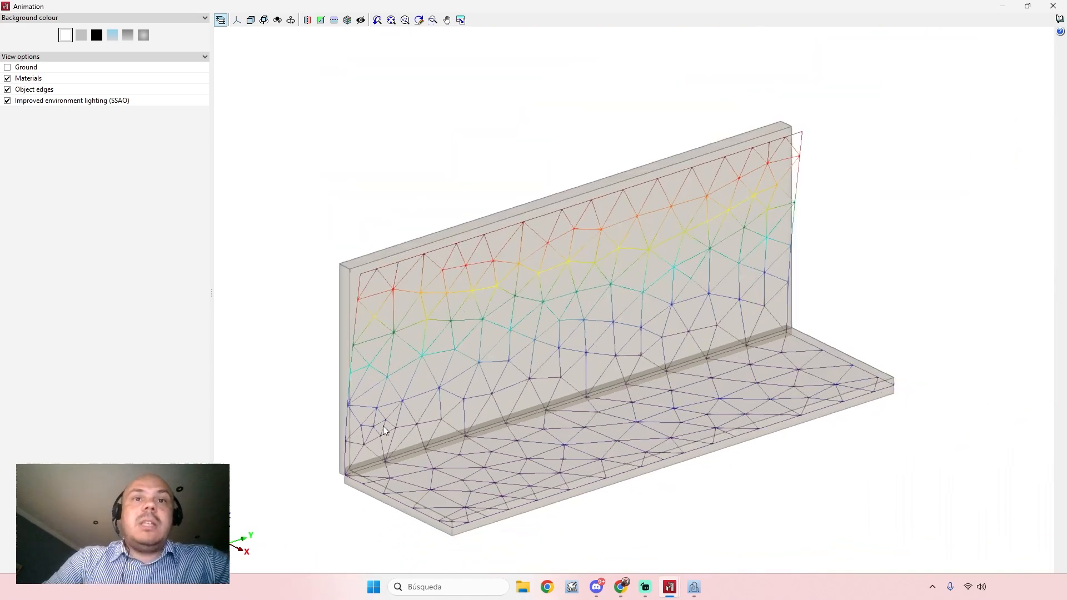
middle_click_drag(655, 417, 642, 422)
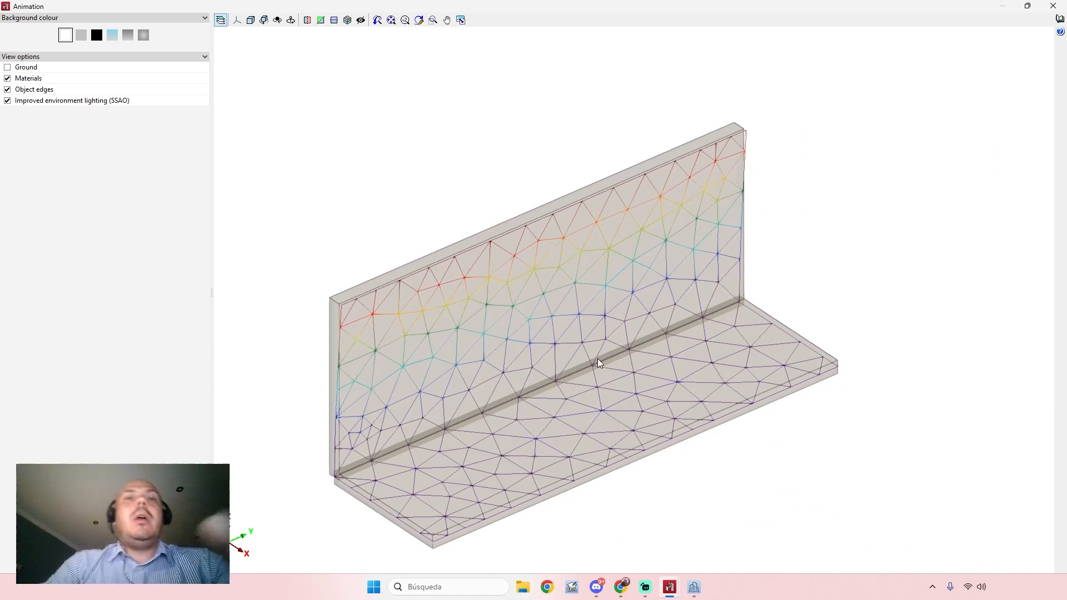
scroll(431, 387, "up", 1)
scroll(496, 344, "up", 3)
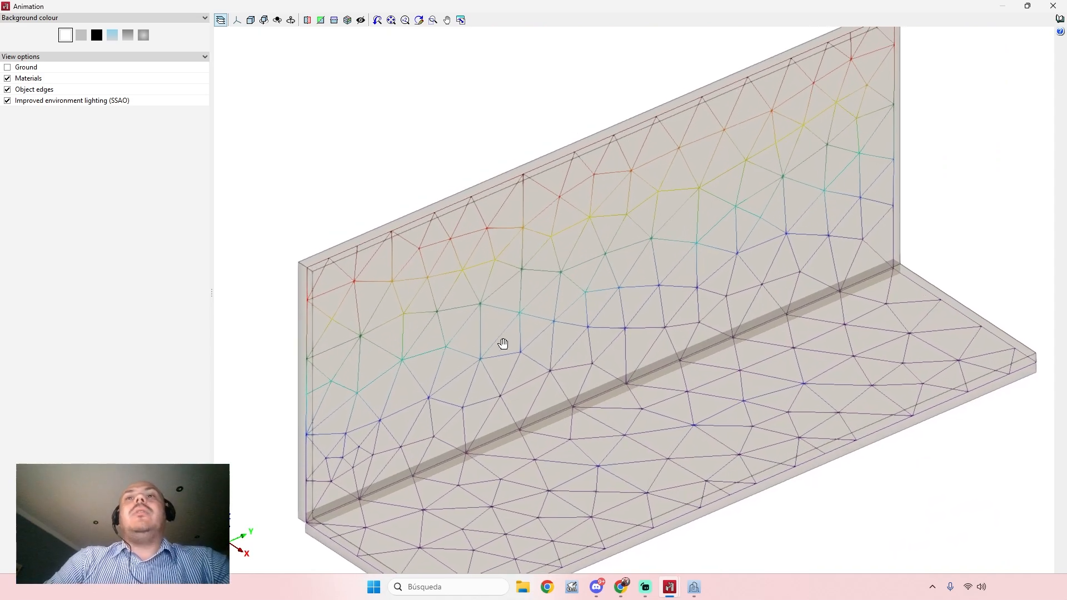
scroll(638, 205, "down", 2)
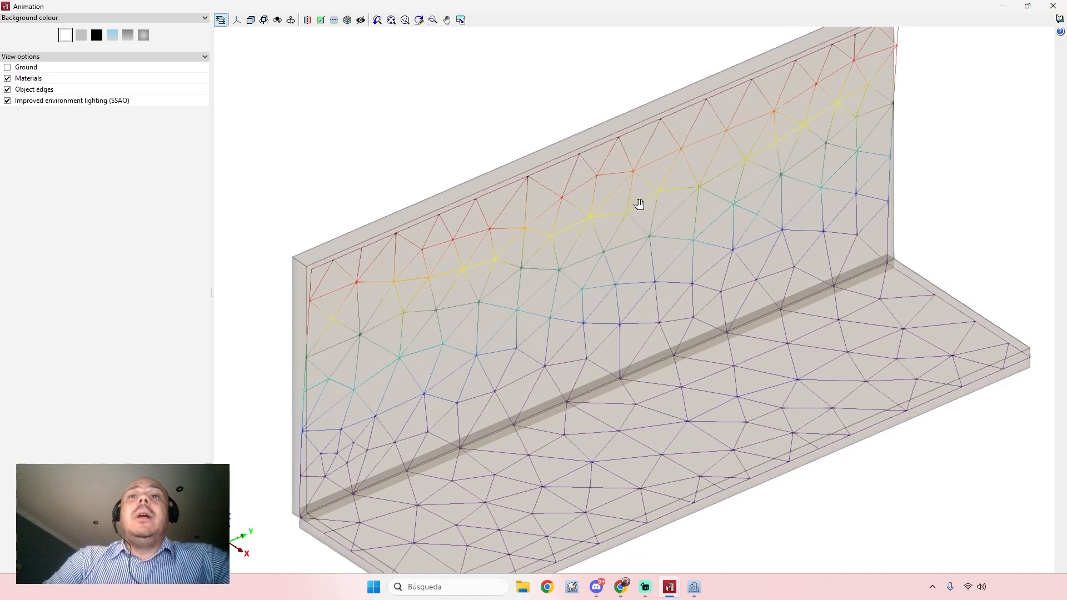
mouse_move(604, 261)
middle_mouse_down()
mouse_move(632, 226)
mouse_move(614, 262)
middle_mouse_up()
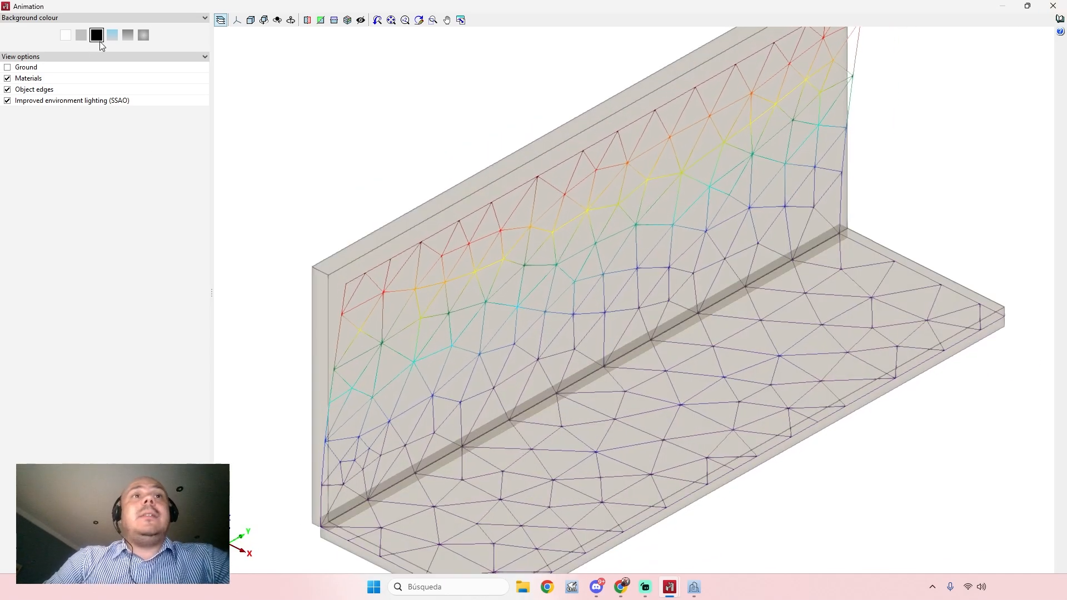
Step: Close the animation and the contour results, and return to the structural model of the two shells
left_click(1056, 6)
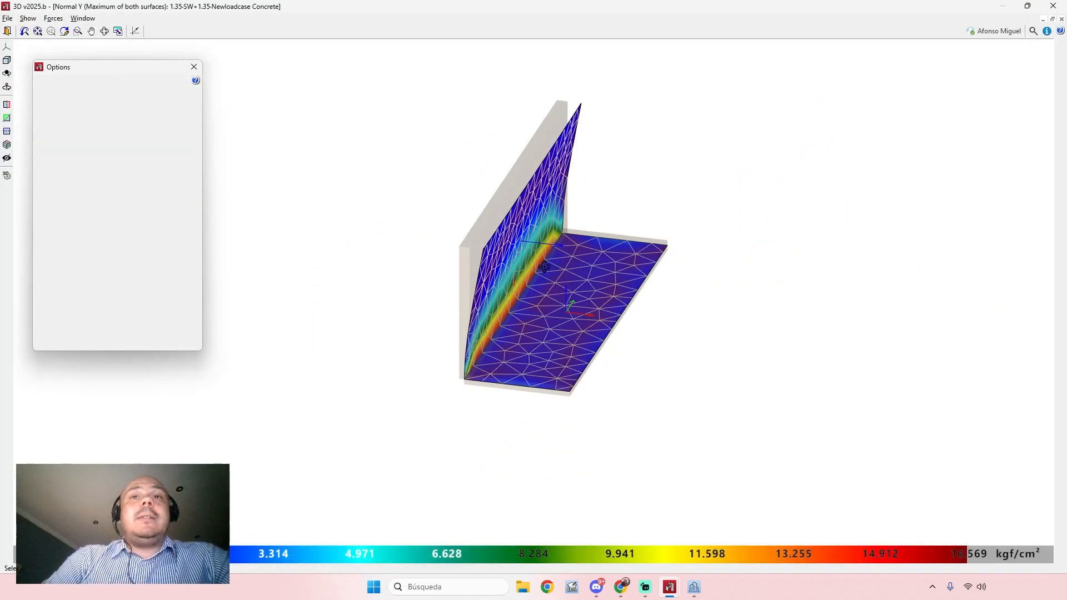
left_click(1053, 6)
scroll(557, 273, "down", 3)
middle_click_drag(583, 283, 550, 302)
scroll(578, 319, "up", 3)
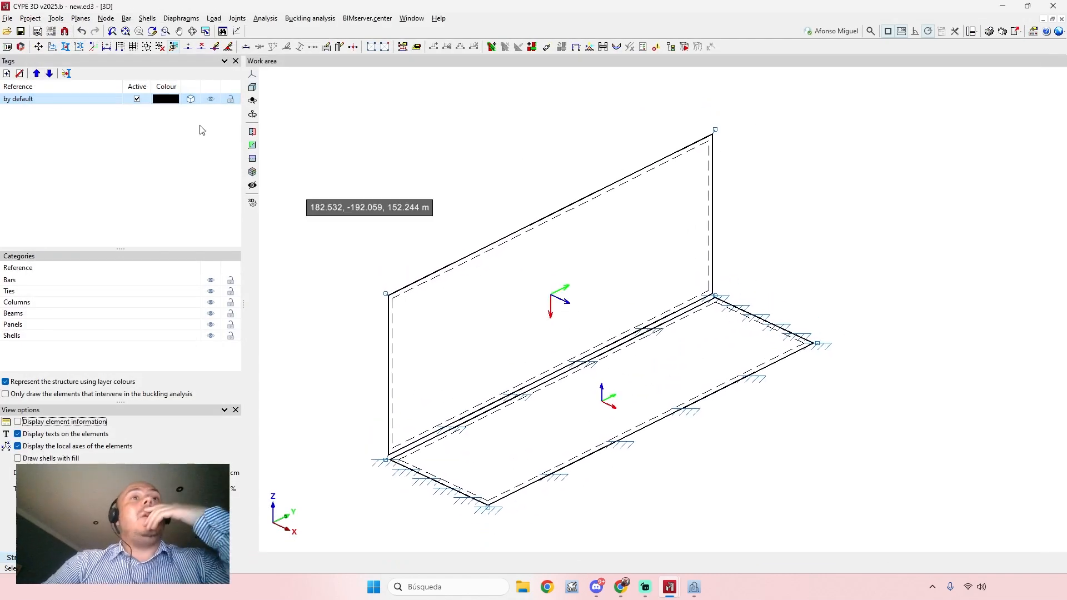
Step: Create 300 mm concrete shells in the general data material as triangular stiffeners closing both ends of the structure
left_click(147, 18)
left_click(159, 31)
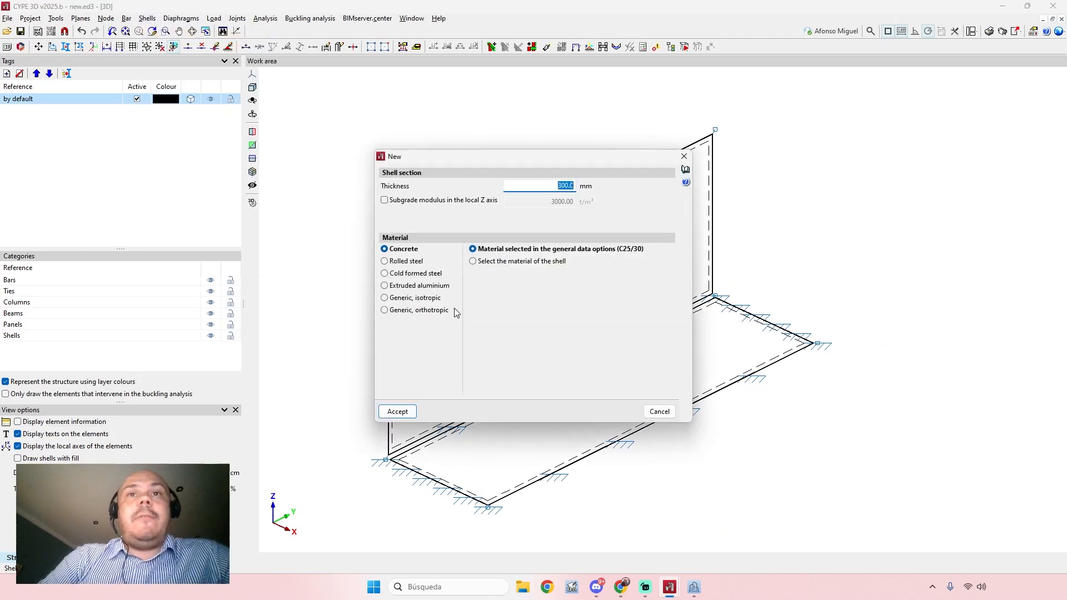
left_click(397, 411)
left_click(386, 460)
left_click(487, 507)
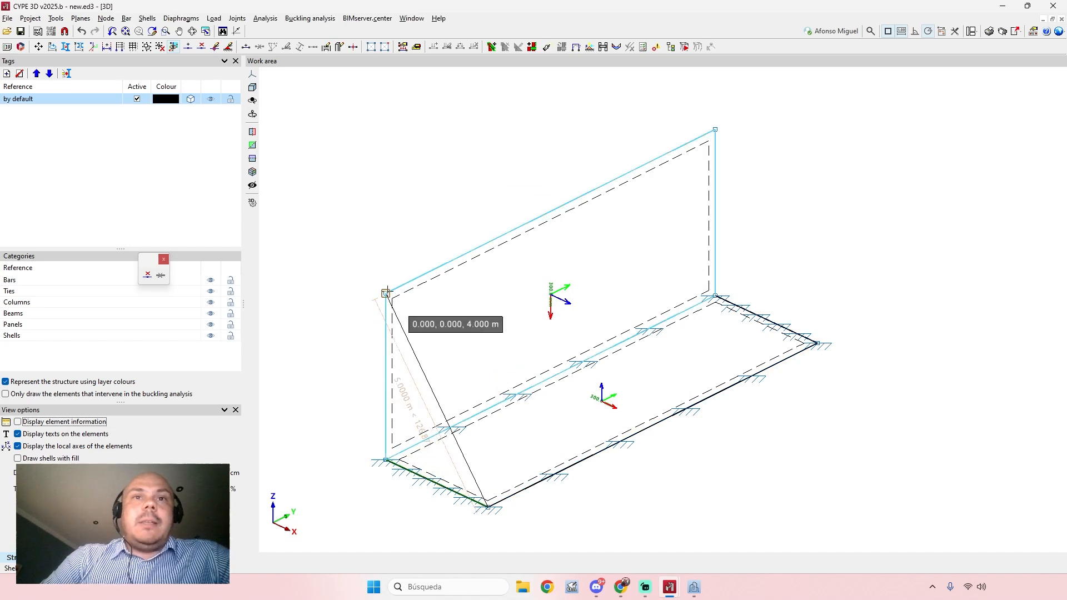
left_click(386, 293)
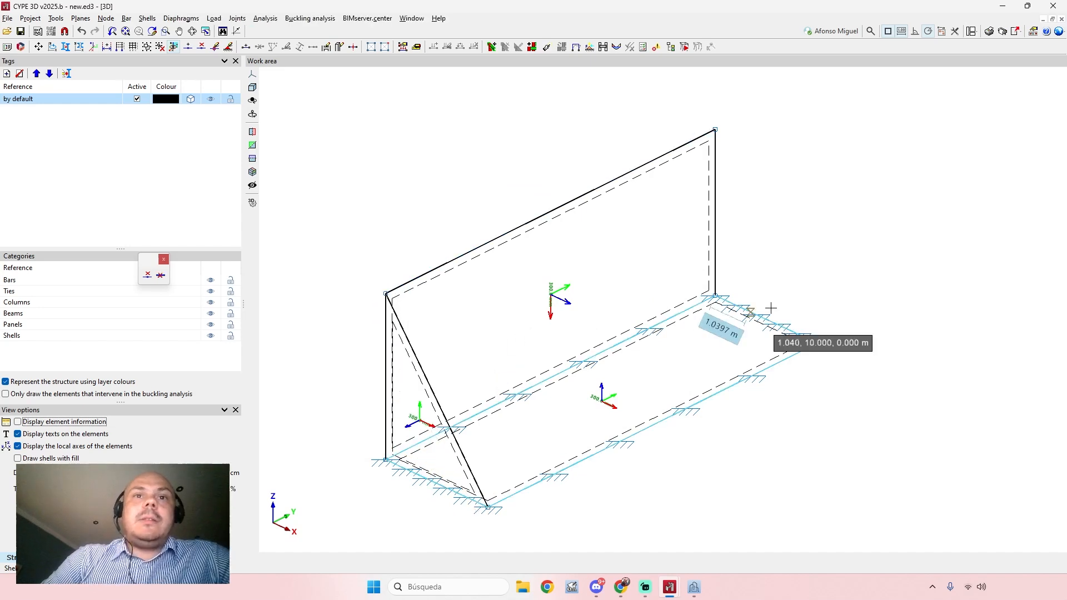
left_click(715, 295)
left_click(816, 343)
left_click(714, 130)
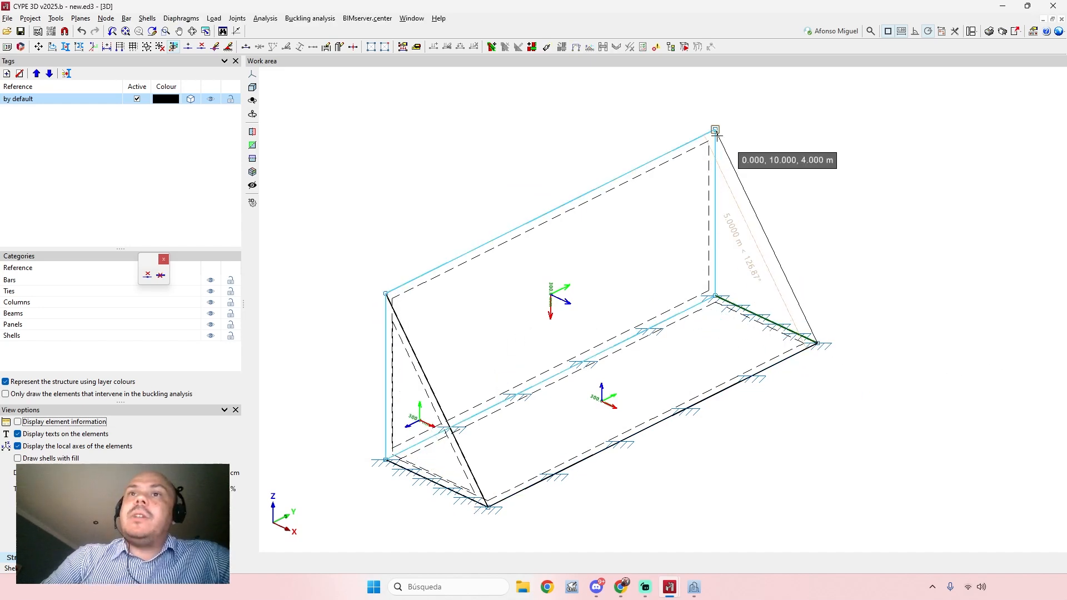
Step: Add a third triangular stiffener shell at mid-length, joining the horizontal shell to the vertical shell's upper edge
left_click(550, 378)
left_click(651, 424)
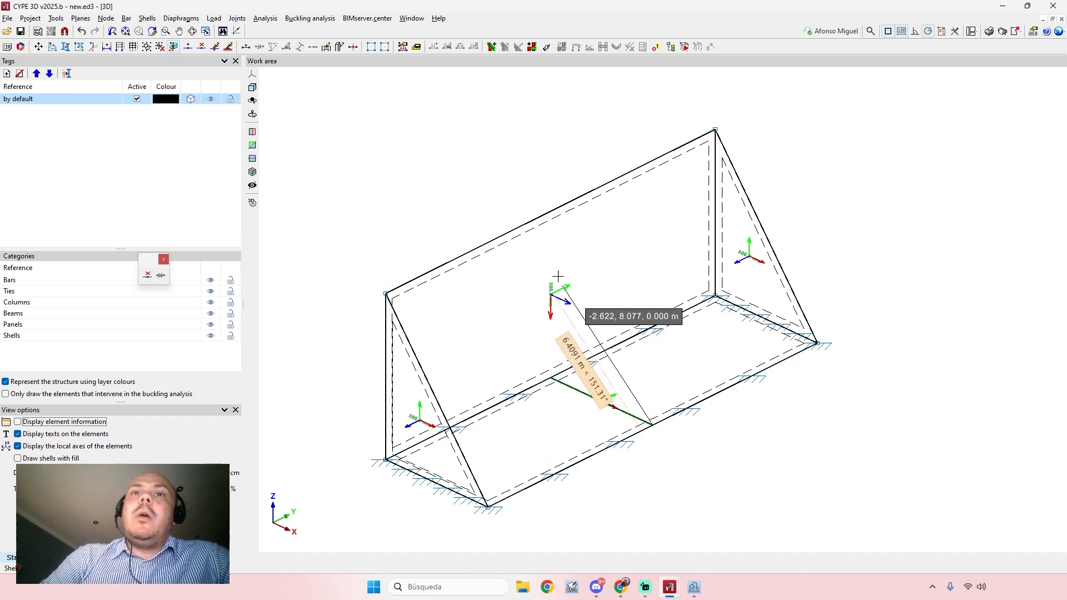
left_click(550, 212)
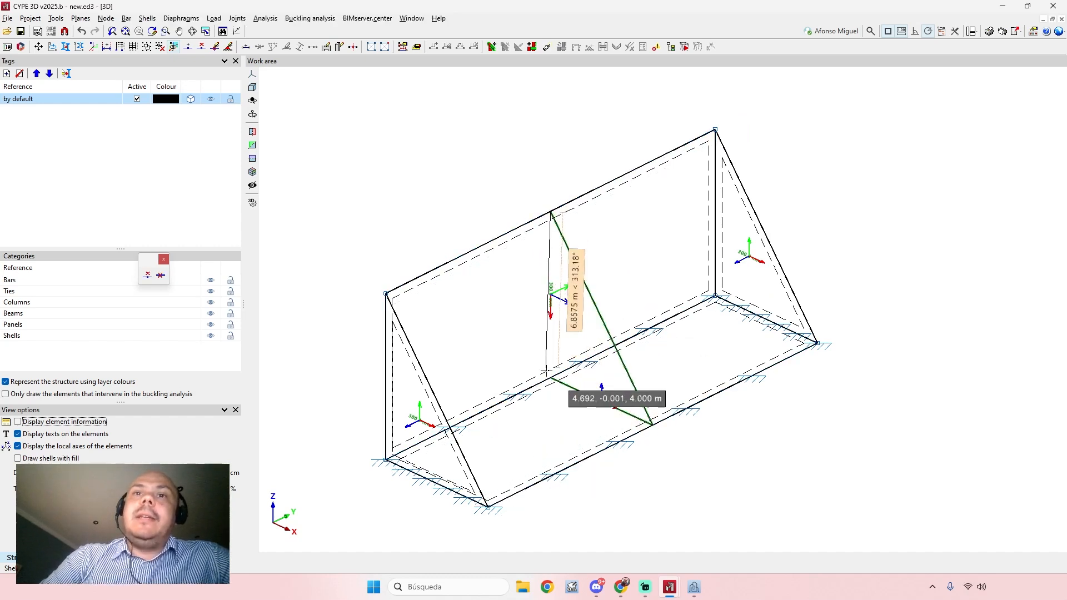
middle_click_drag(571, 498, 783, 487, "shift")
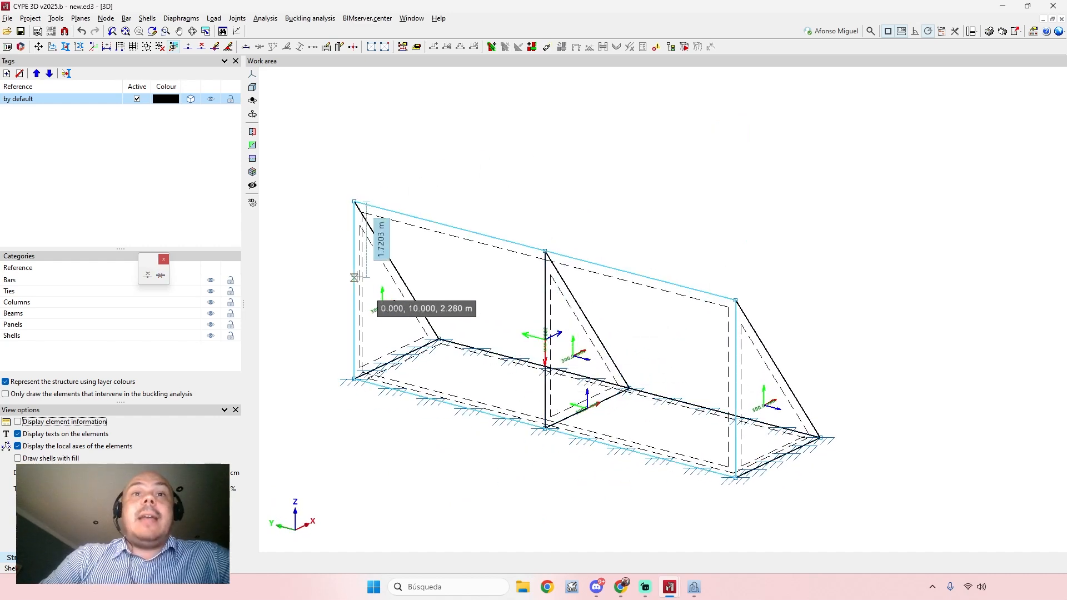
middle_click_drag(583, 345, 362, 353, "shift")
middle_click_drag(618, 384, 661, 419, "shift")
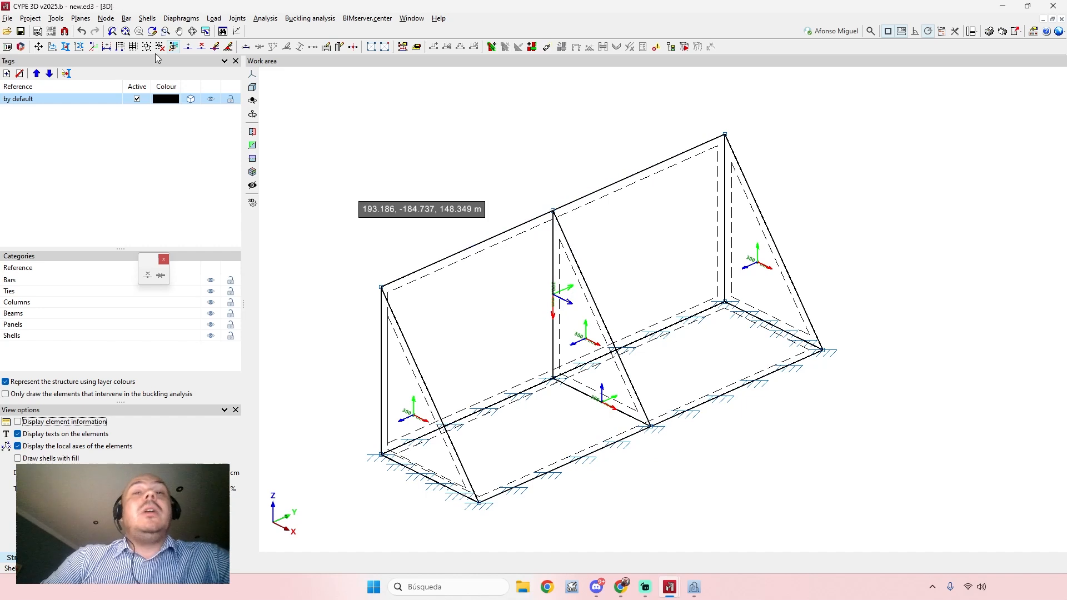
middle_click_drag(488, 172, 485, 193)
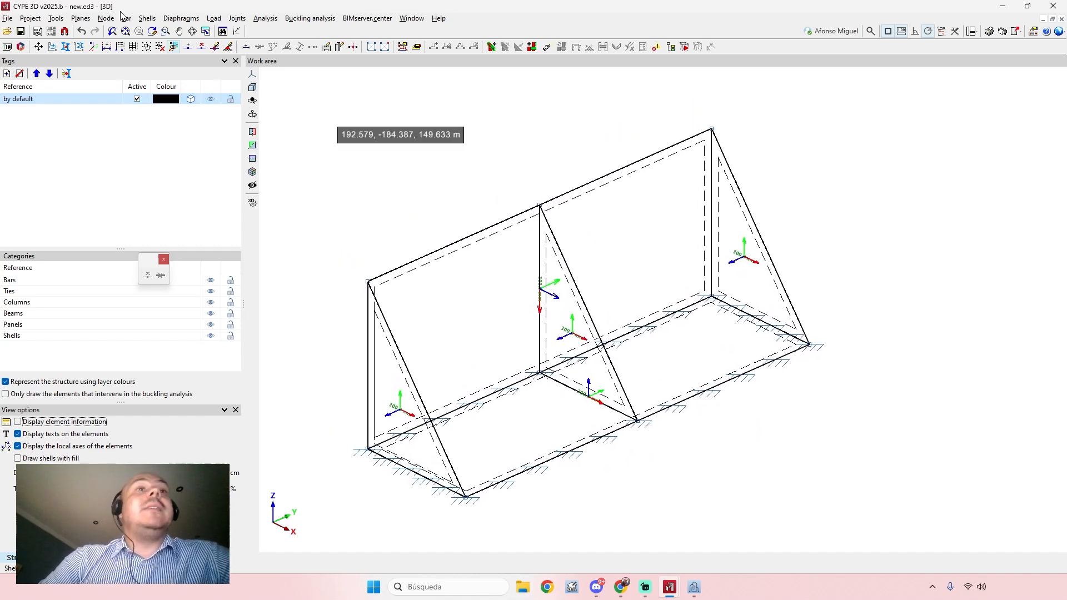
Step: Divide the horizontal and the vertical shell along the lines where the middle stiffener meets them
left_click(146, 19)
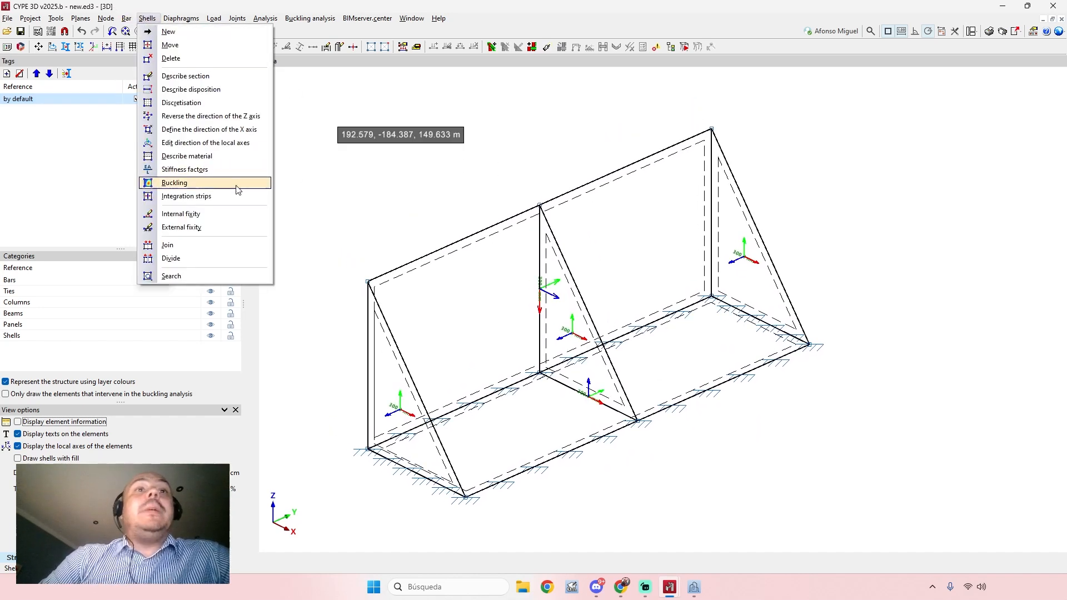
left_click(230, 260)
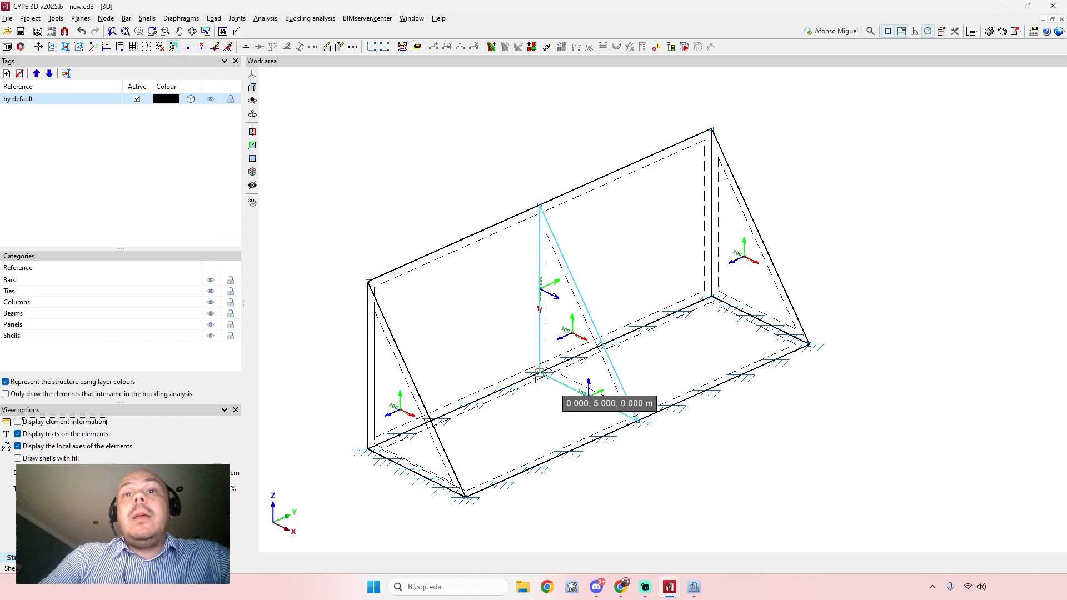
scroll(533, 369, "up", 1)
left_click(540, 373)
left_click(651, 428)
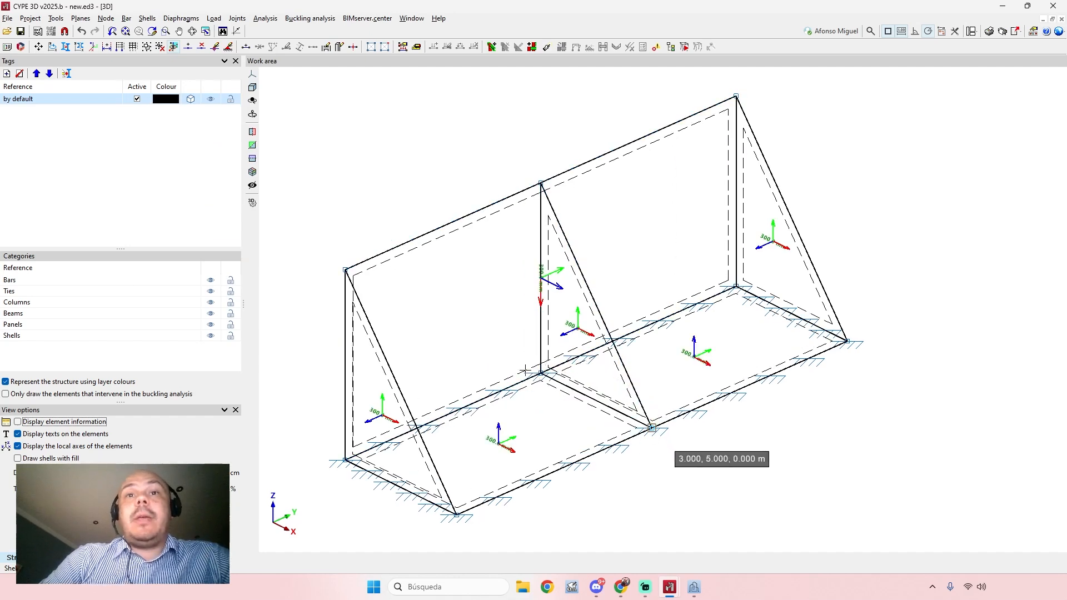
left_click(540, 373)
left_click(540, 182)
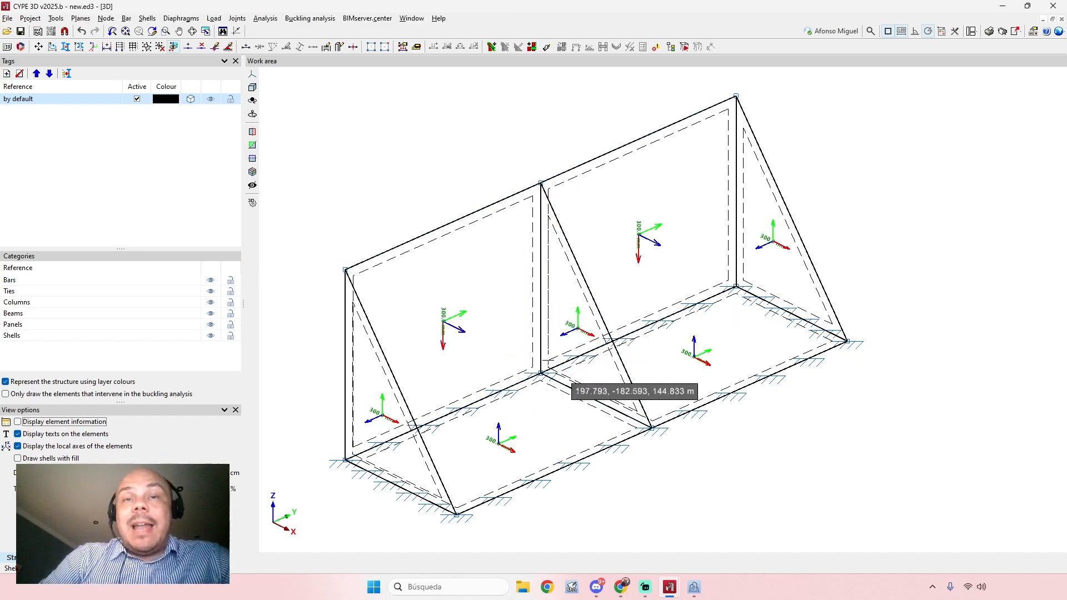
Step: Examine the divided shells, the three stiffeners and their local axes from several angles and distances
scroll(533, 361, "up", 2)
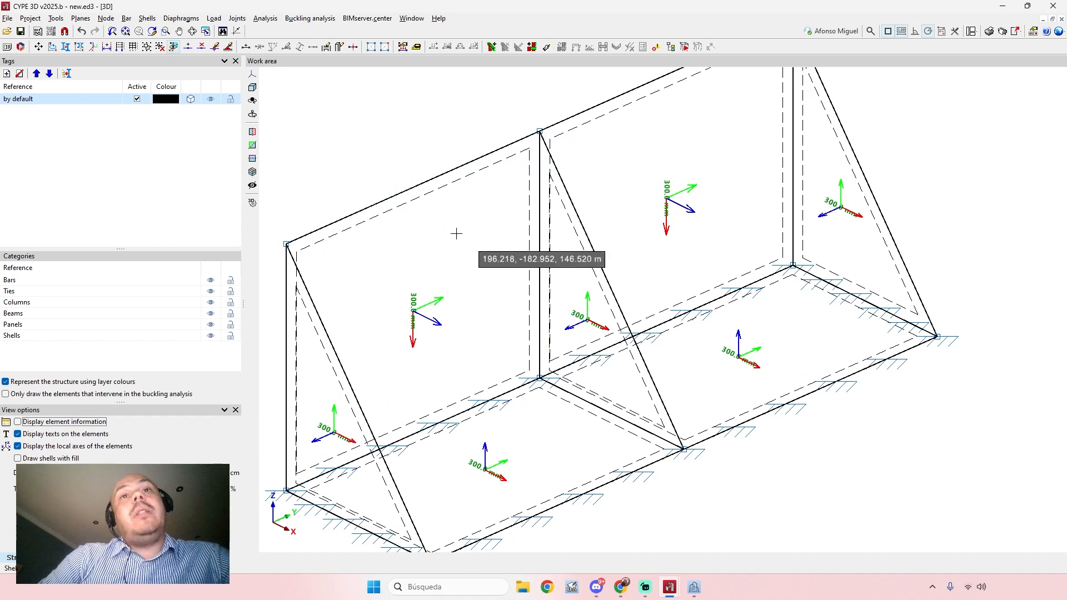
middle_click_drag(488, 255, 365, 243, "shift")
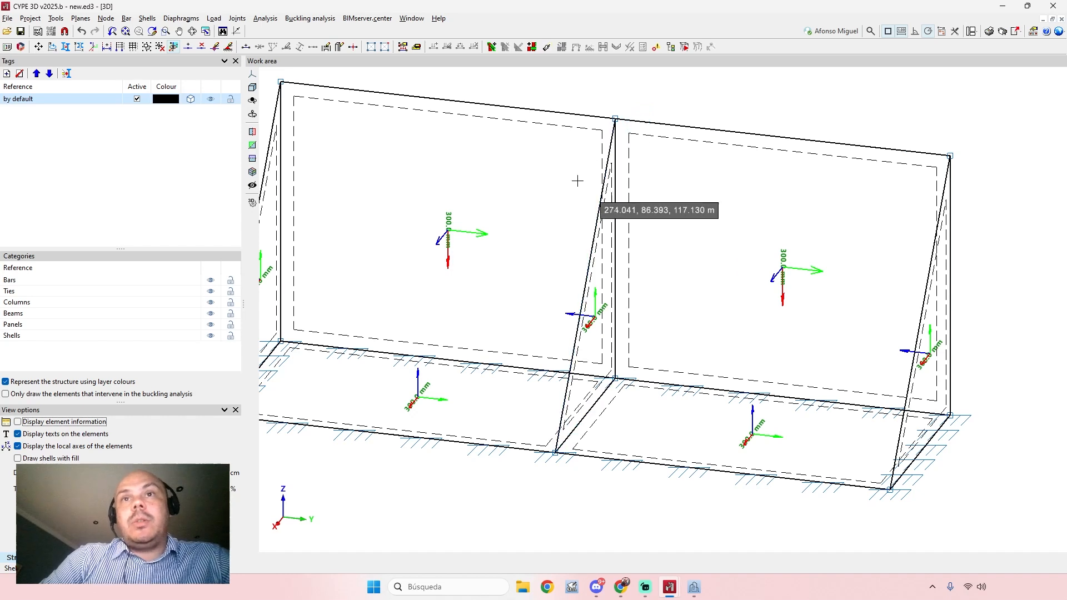
middle_click_drag(626, 227, 721, 242, "shift")
middle_click_drag(557, 202, 573, 179)
scroll(576, 331, "down", 2)
middle_click_drag(576, 332, 595, 346, "shift")
scroll(566, 287, "up", 2)
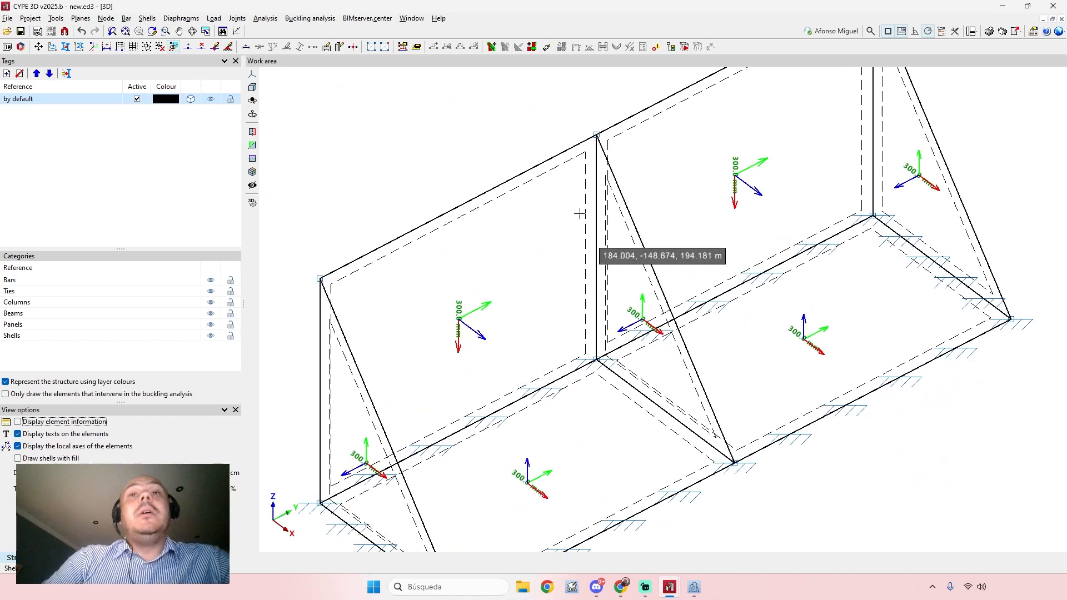
middle_click_drag(534, 209, 530, 186)
scroll(529, 186, "down", 2)
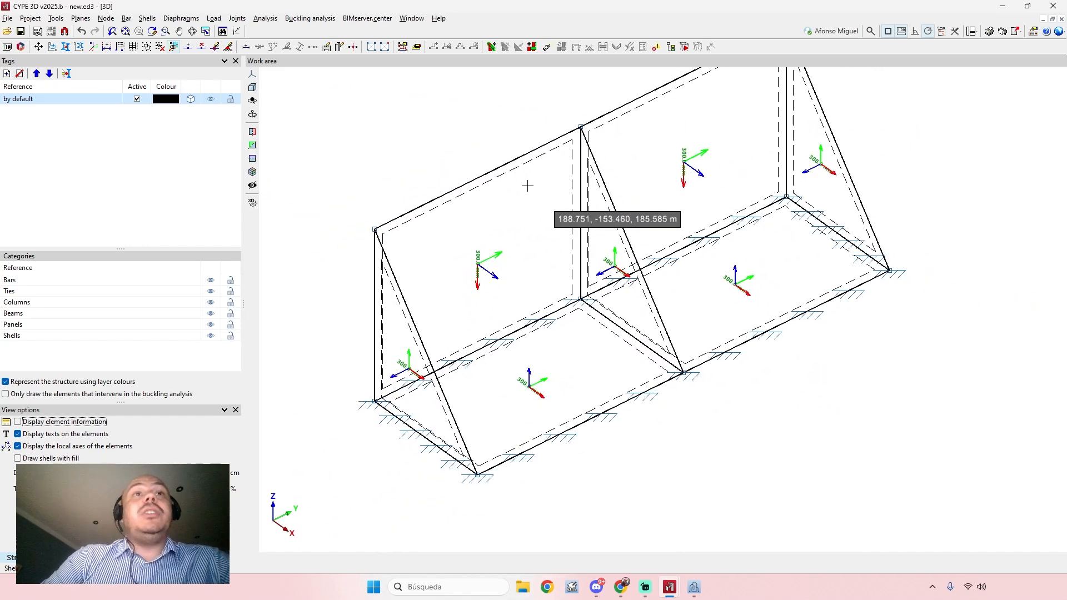
Step: Calculate the stresses and strains of the stiffened structure without dimensioning the sections
left_click(309, 18)
mouse_move(265, 19)
left_click(300, 26)
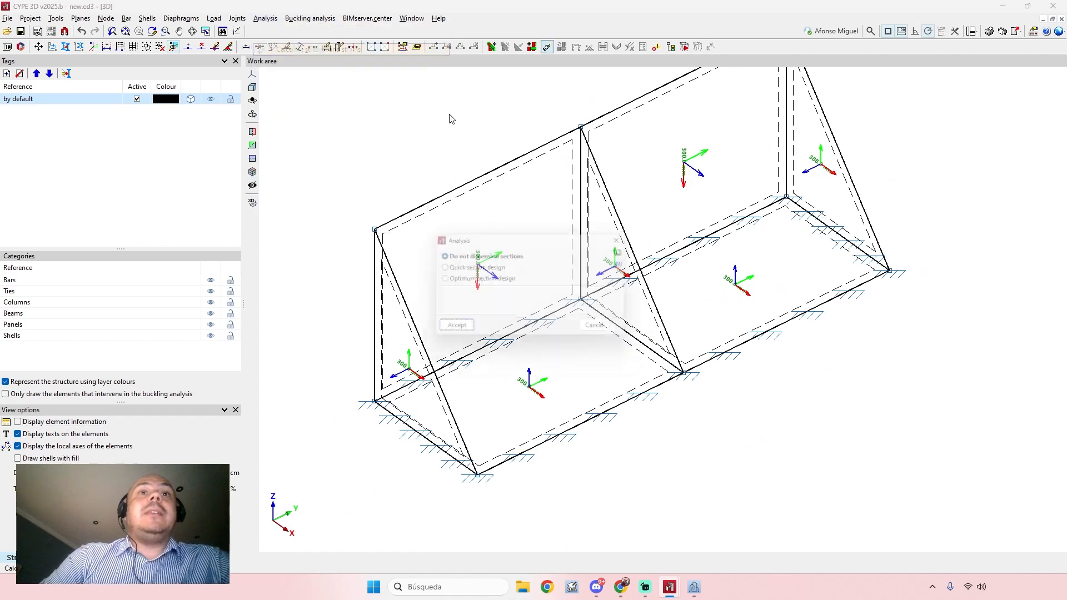
left_click(456, 325)
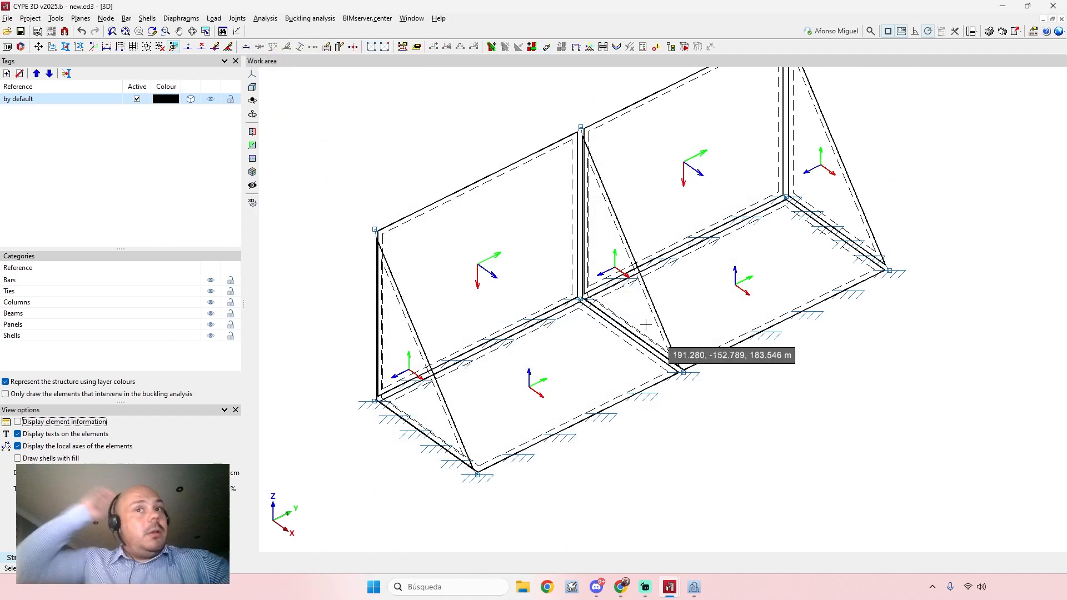
Step: Show the Normal Y stress contours of the stiffened structure for 1.35·SW+1.35·Newloadcase, examine them from several angles, and close the results
left_click(267, 18)
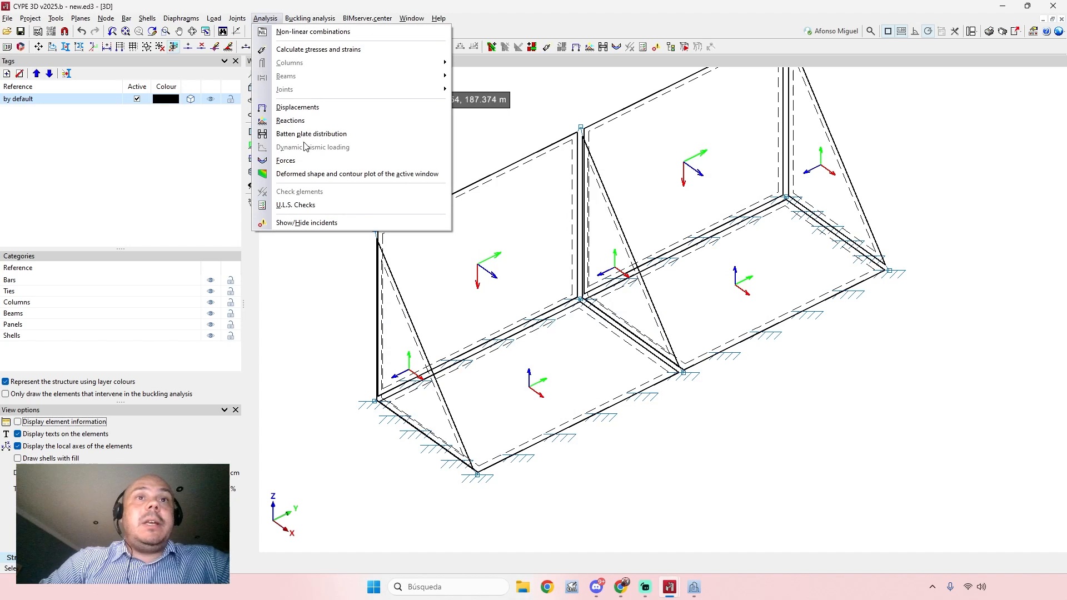
left_click(310, 173)
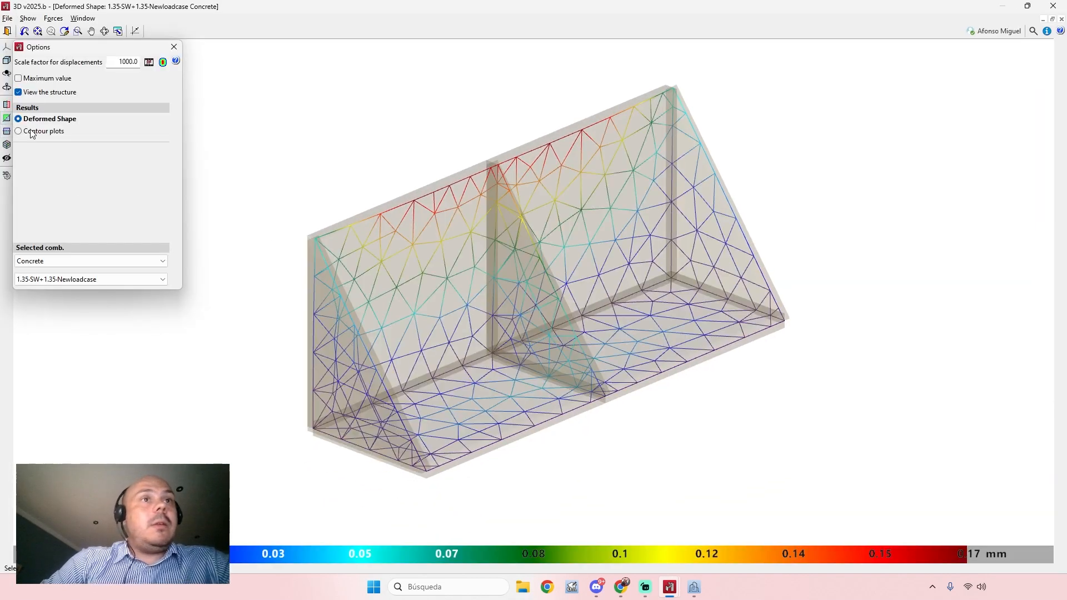
left_click(33, 135)
middle_click_drag(517, 325, 697, 322, "shift")
middle_click_drag(485, 280, 472, 210, "shift")
scroll(500, 294, "up", 3)
scroll(474, 212, "down", 2)
middle_click_drag(587, 235, 574, 278, "shift")
scroll(581, 285, "down", 2)
middle_click_drag(550, 235, 552, 216)
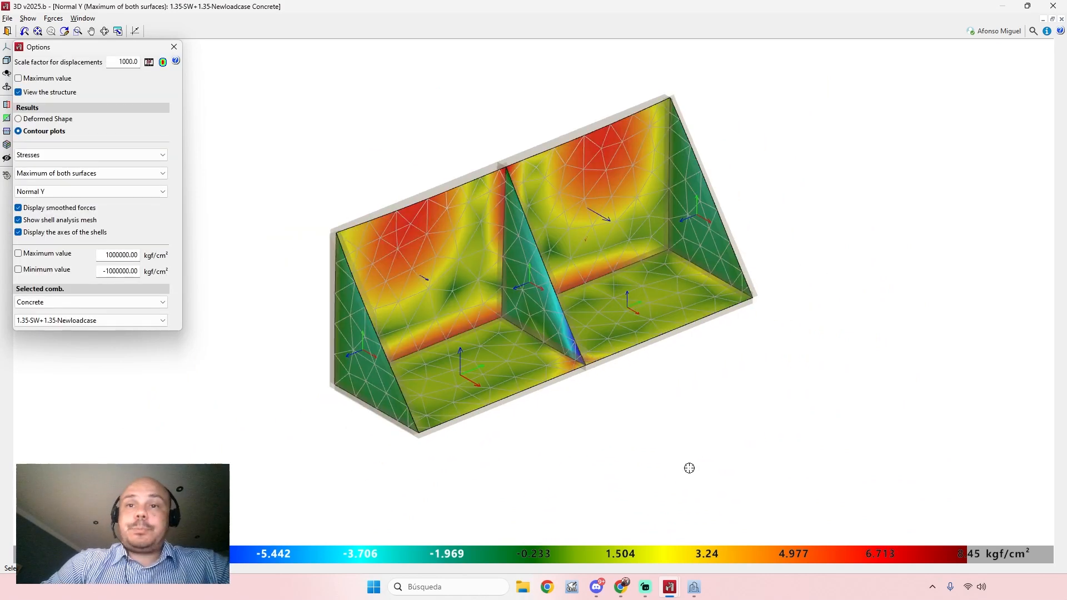
left_click(1051, 7)
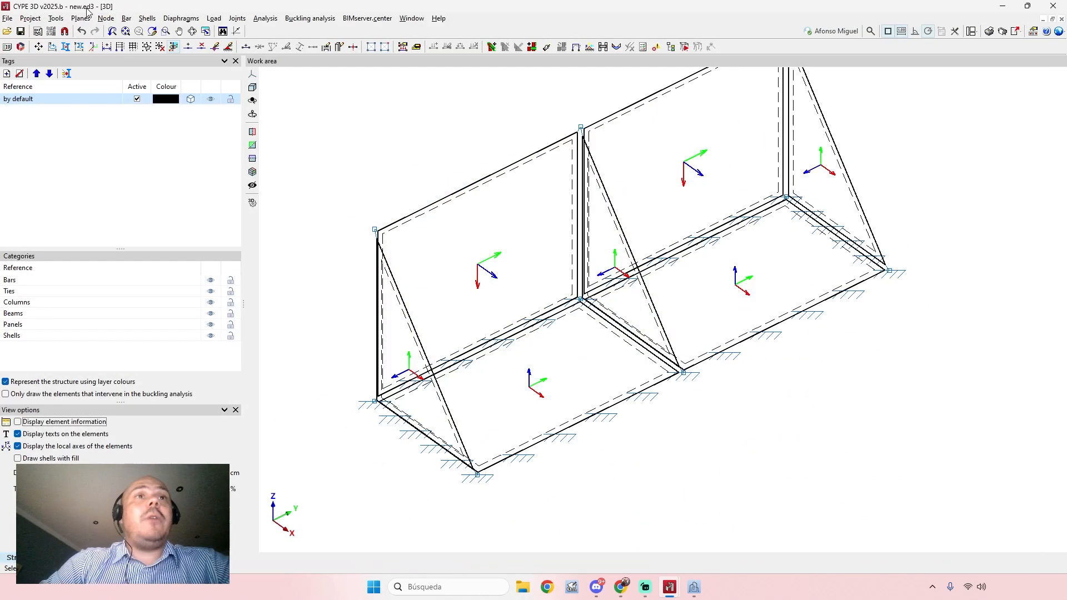
Step: Open the recent job Arch Walkway - Concrete.ed3
left_click(8, 19)
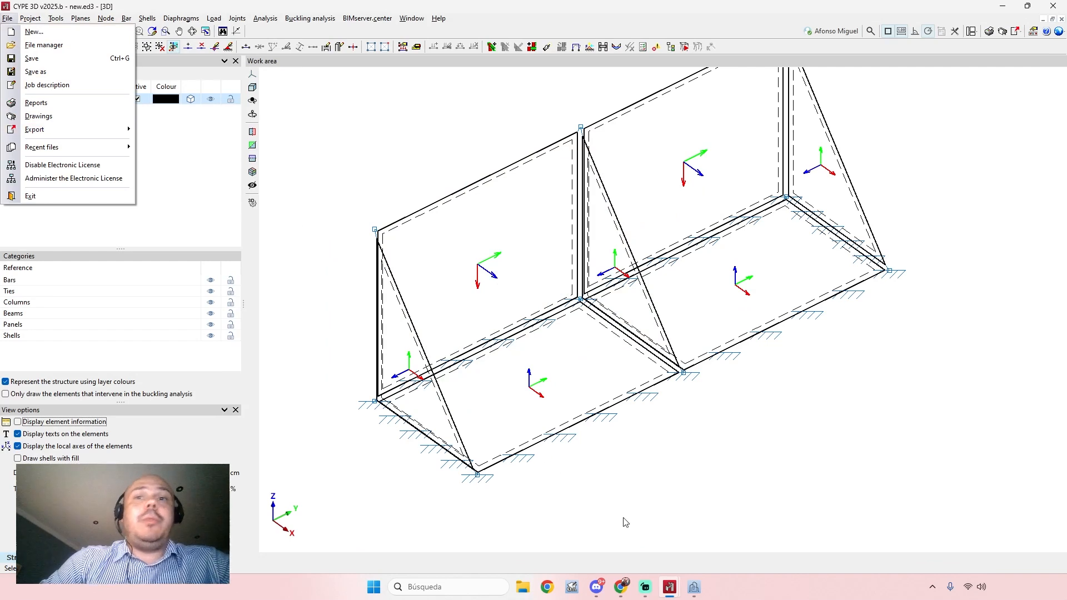
mouse_move(65, 146)
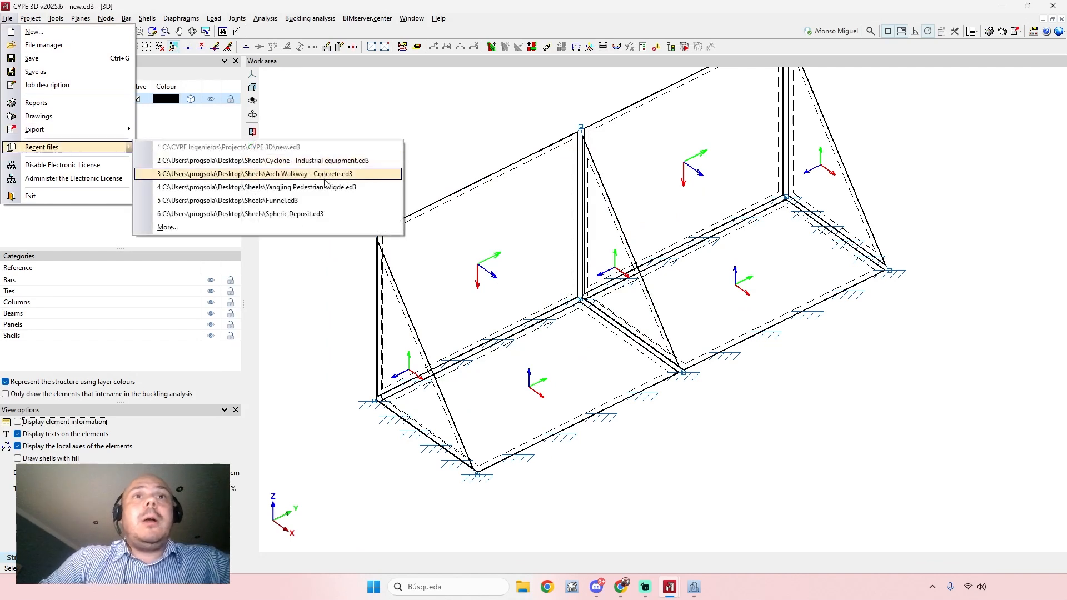
left_click(325, 177)
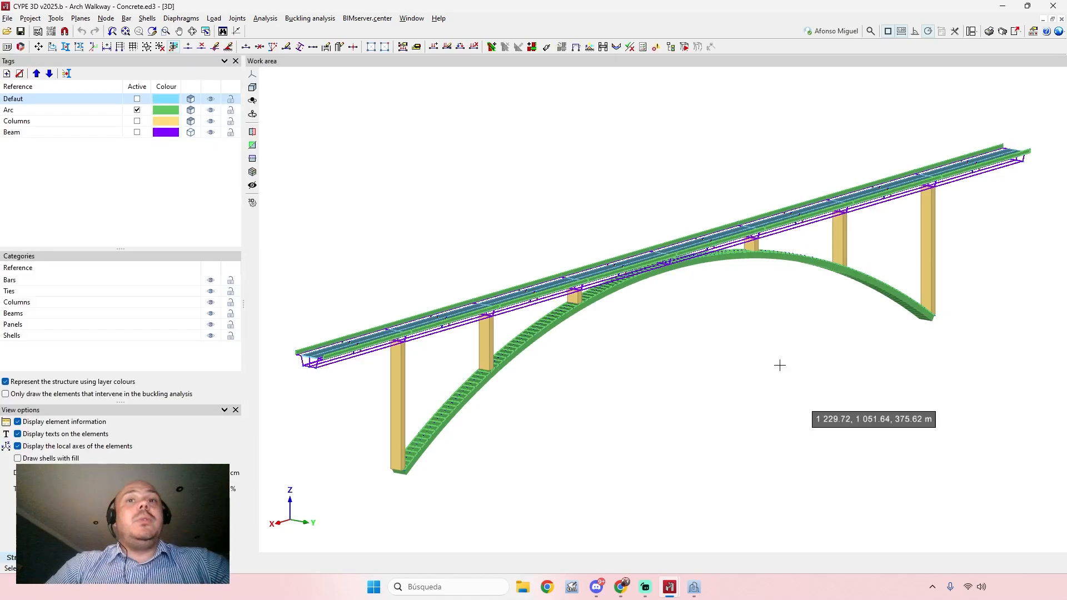
Step: Display the walkway's deformed shape and its total displacement contour plot under the self weight loadcase
middle_click_drag(709, 322, 663, 323, "shift")
left_click(310, 18)
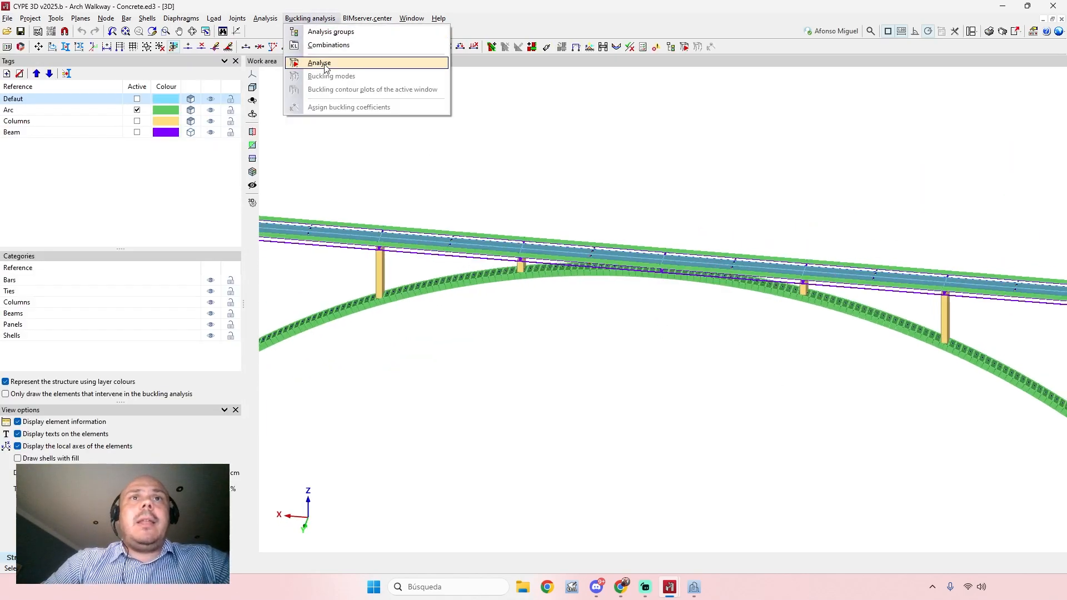
mouse_move(265, 18)
left_click(311, 174)
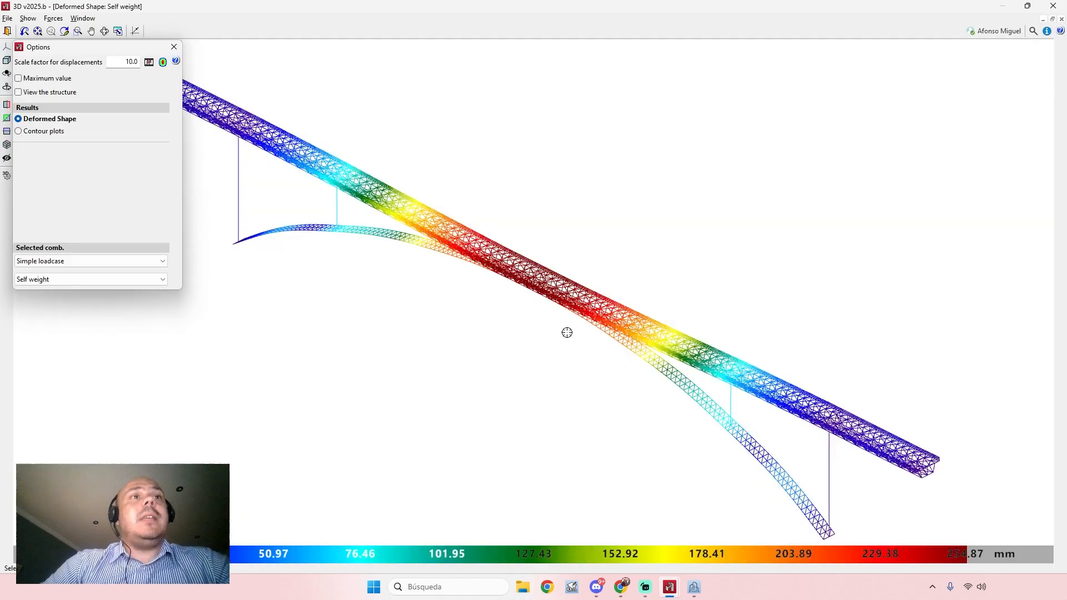
middle_click_drag(594, 373, 573, 354, "shift")
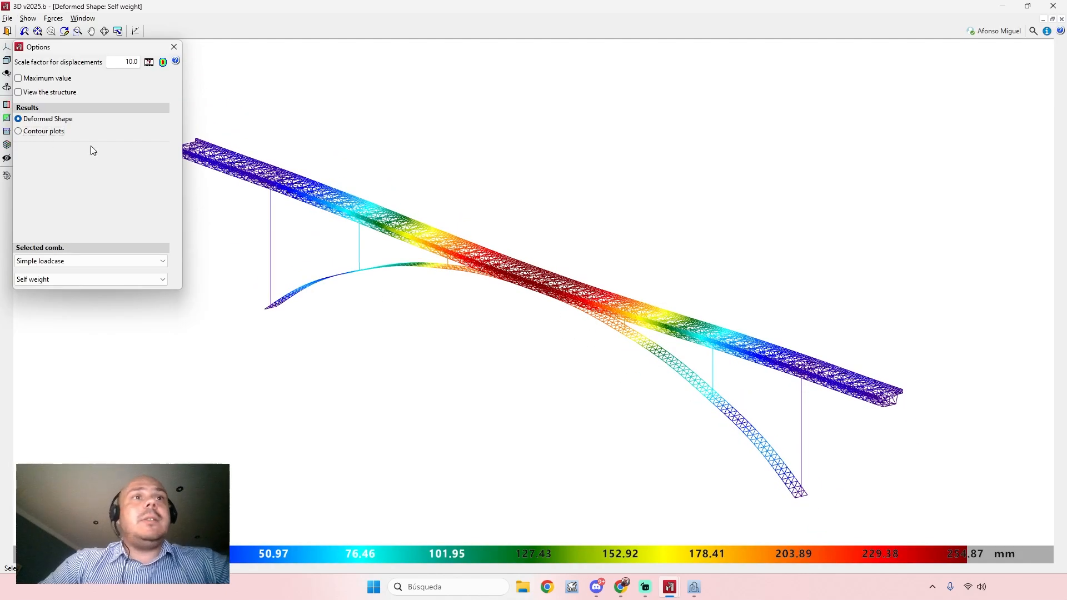
left_click(40, 131)
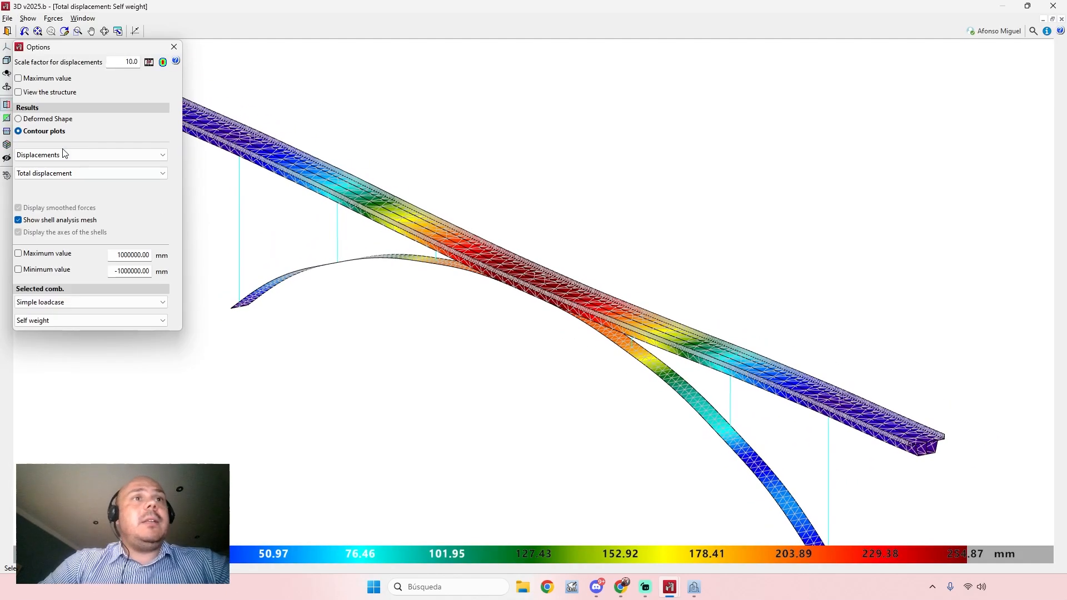
middle_click_drag(315, 230, 371, 240)
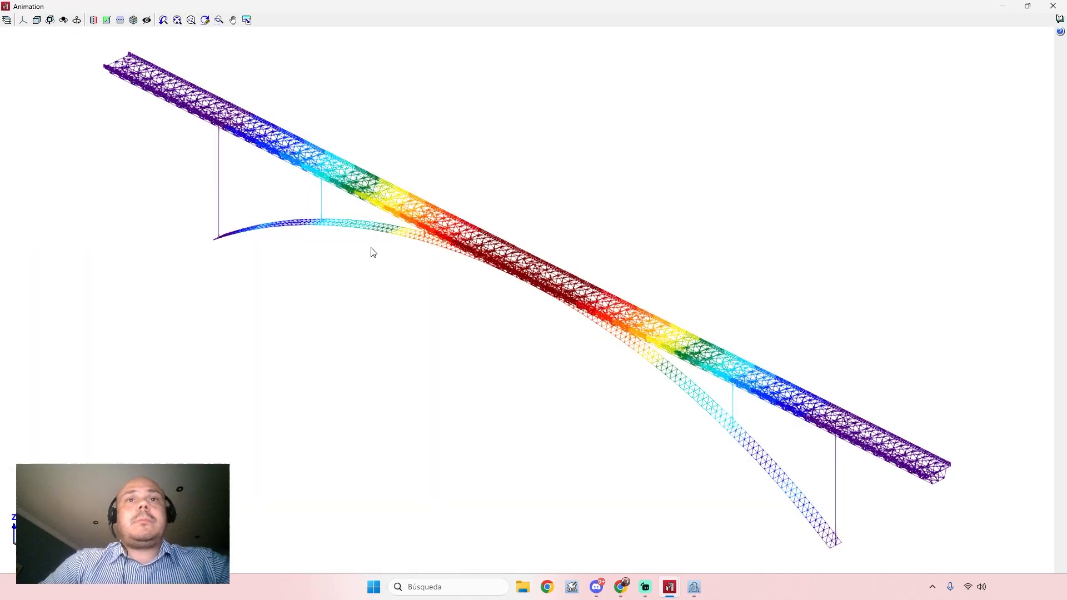
Step: Examine the walkway's deformation animation at deck and arch from several angles and distances
scroll(389, 226, "up", 3)
middle_click_drag(394, 219, 436, 183, "shift")
scroll(560, 249, "up", 5)
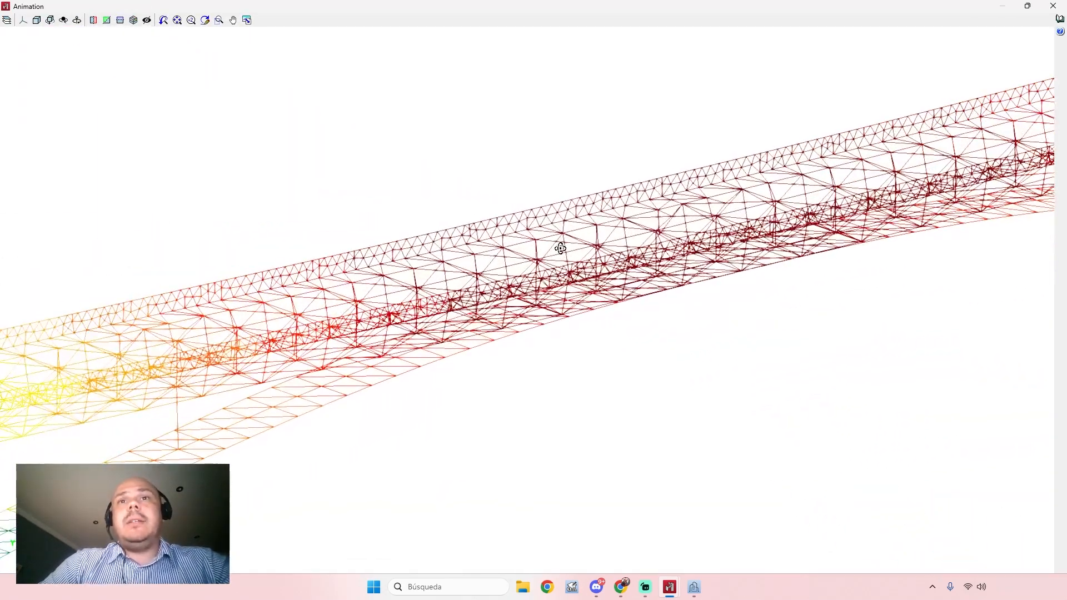
middle_click_drag(560, 248, 606, 227, "shift")
scroll(778, 196, "down", 3)
scroll(548, 243, "down", 4)
middle_click_drag(547, 243, 534, 203, "shift")
scroll(535, 201, "up", 1)
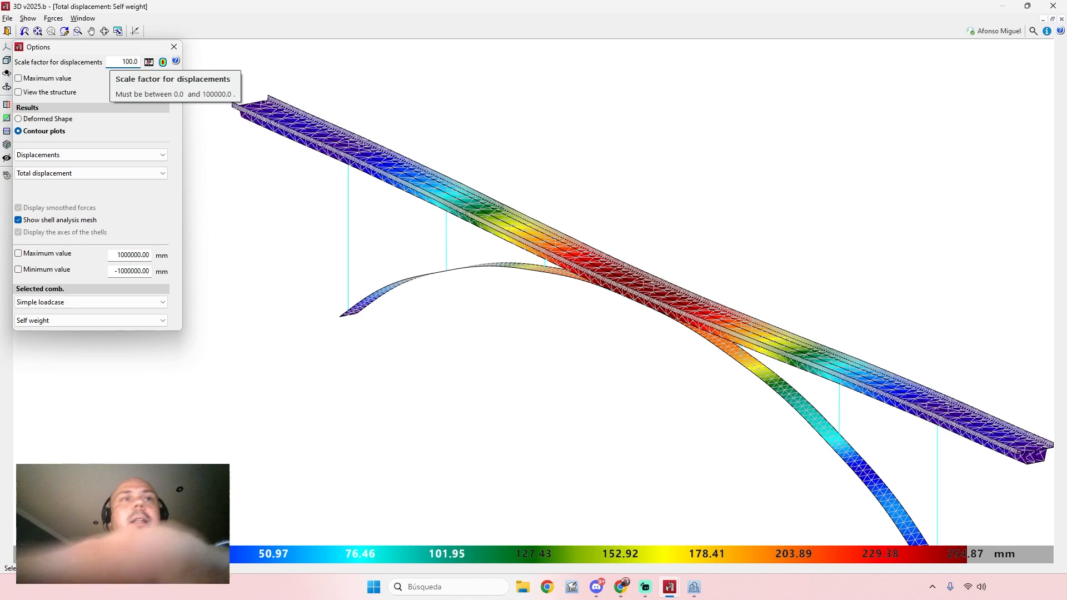
Step: Set the displacement scale factor to 100 and show the walkway structure together with the contour plots
key("Tab")
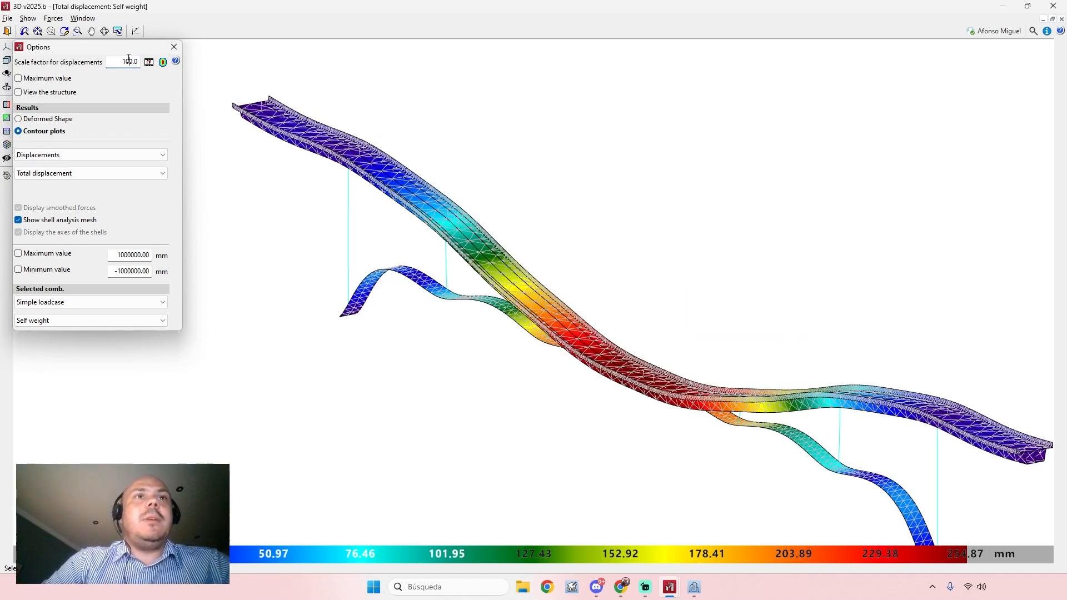
left_click(39, 119)
left_click(26, 130)
left_click(40, 93)
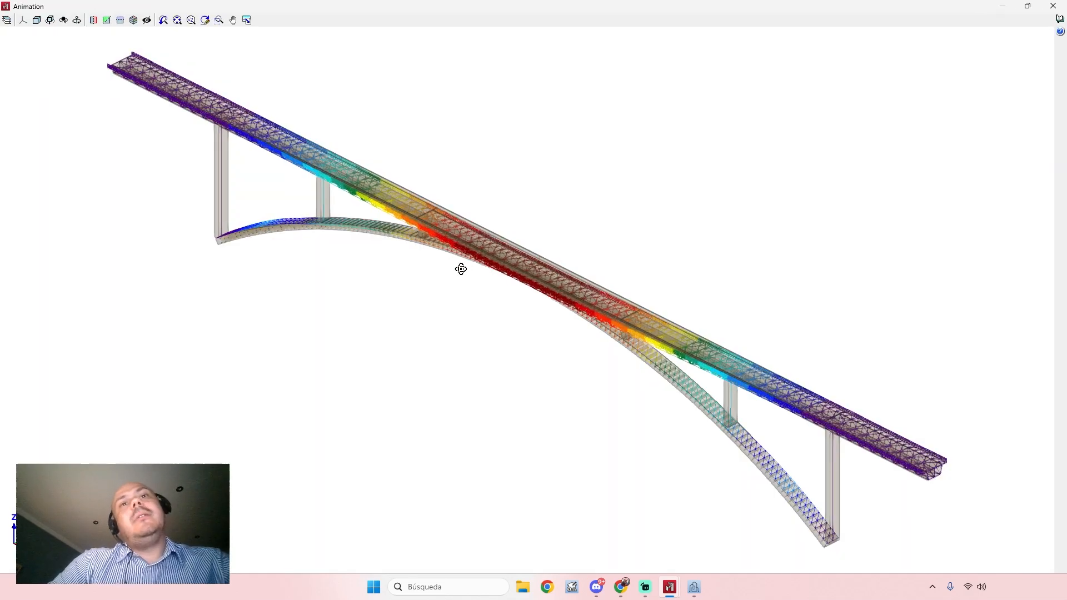
Step: Examine the walkway animation's sagging midspan and arch supports from opposite sides, from close up and from farther away
left_click_drag(461, 269, 665, 256)
scroll(479, 286, "up", 2)
left_click_drag(469, 285, 514, 274)
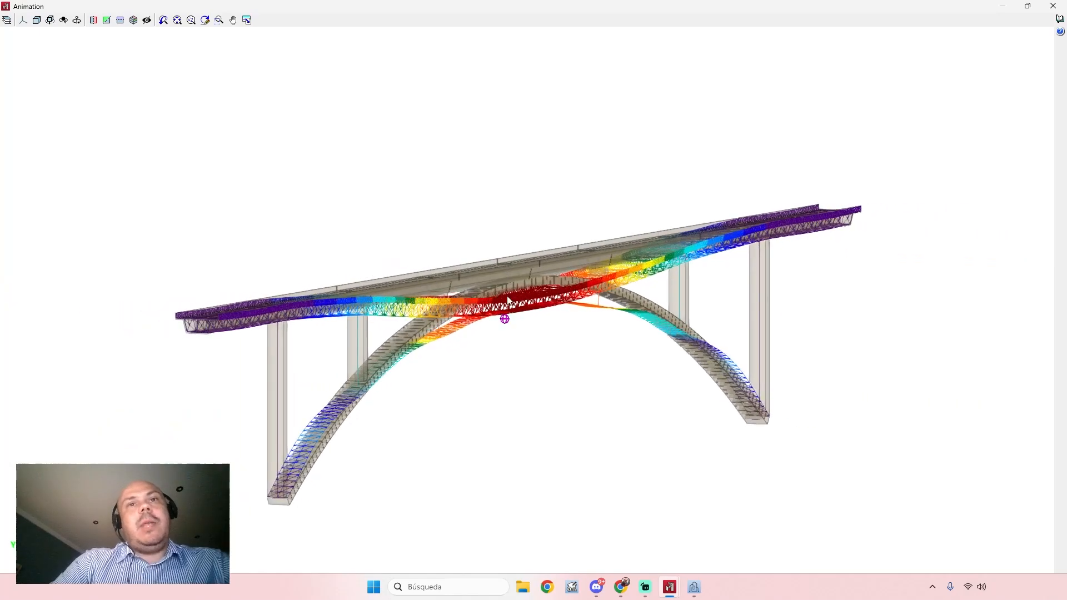
middle_click_drag(514, 274, 579, 242)
left_click_drag(567, 244, 532, 283)
scroll(529, 278, "up", 2)
middle_click_drag(541, 269, 499, 269)
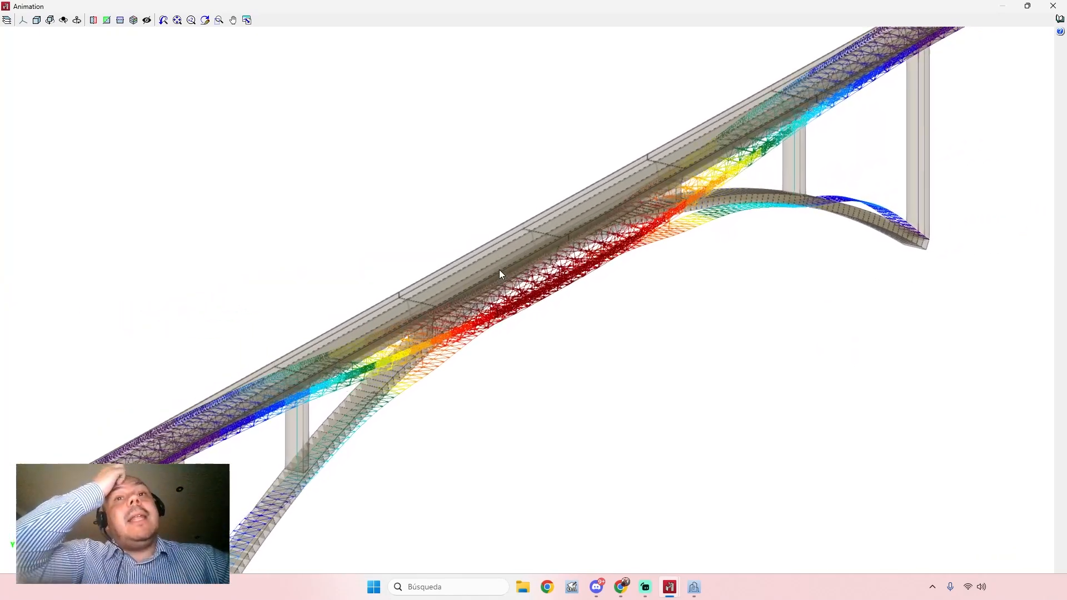
left_click_drag(499, 269, 581, 274)
scroll(538, 290, "down", 5)
scroll(581, 274, "up", 2)
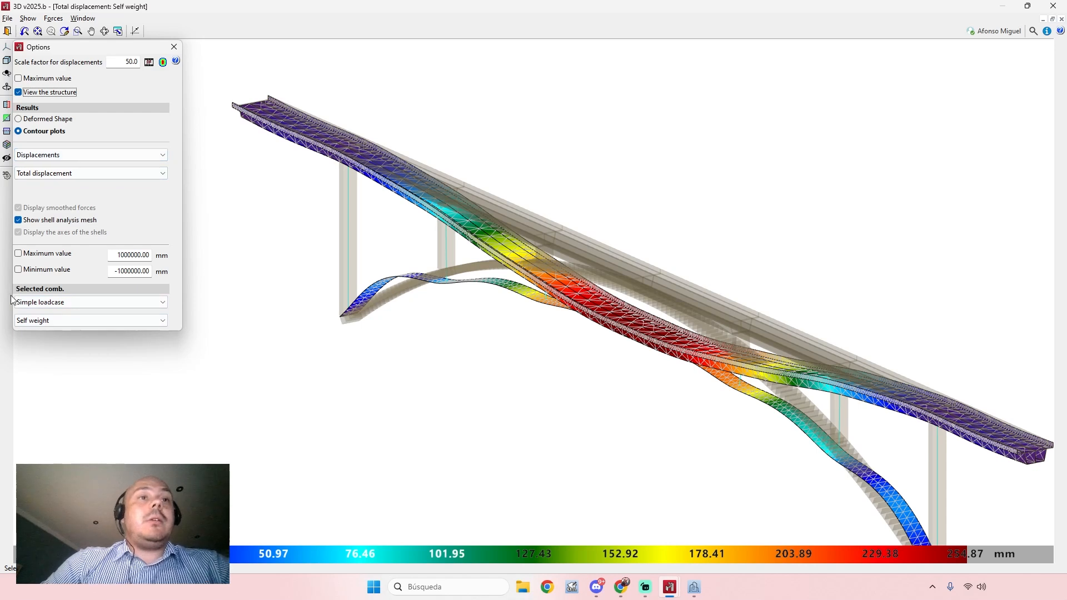
Step: Show the walkway's total displacement contours for the SW combination of the Concrete category, and close the results
left_click(66, 322)
left_click(85, 301)
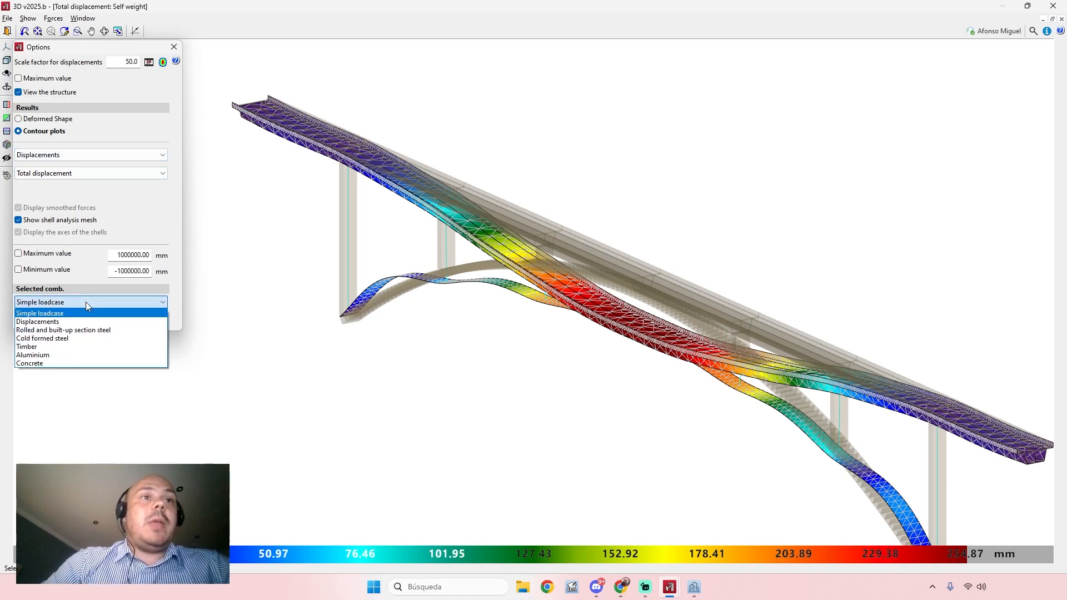
left_click(88, 363)
left_click(92, 323)
left_click(92, 324)
left_click(92, 324)
left_click(86, 334)
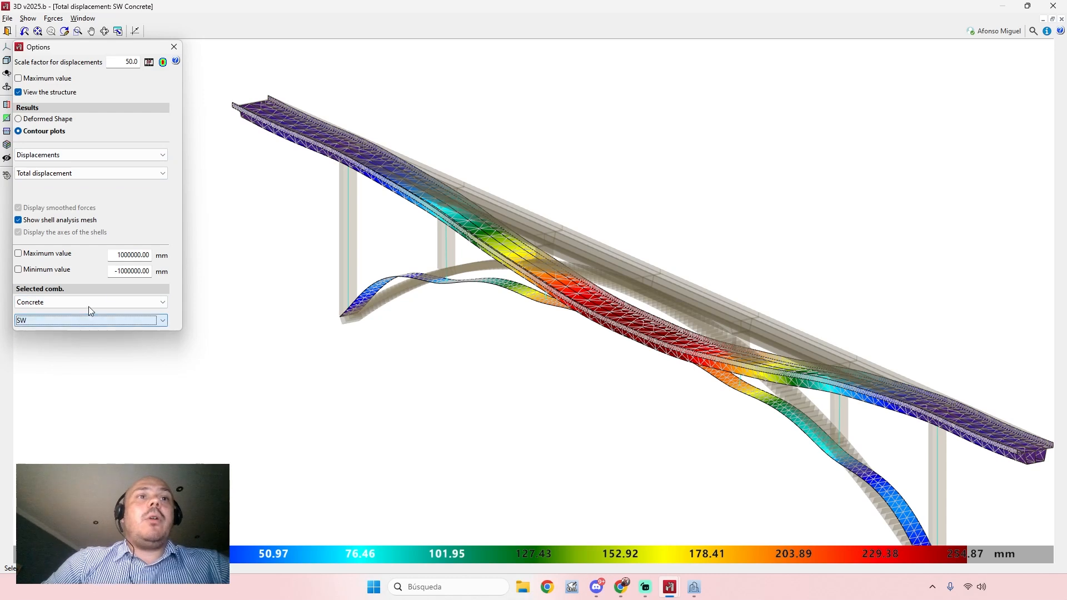
left_click(1060, 3)
Step: Launch CYPECAD from the Structures programs of the CYPE Menu and open the recent file CEFI.c3e
middle_click_drag(944, 173, 683, 395)
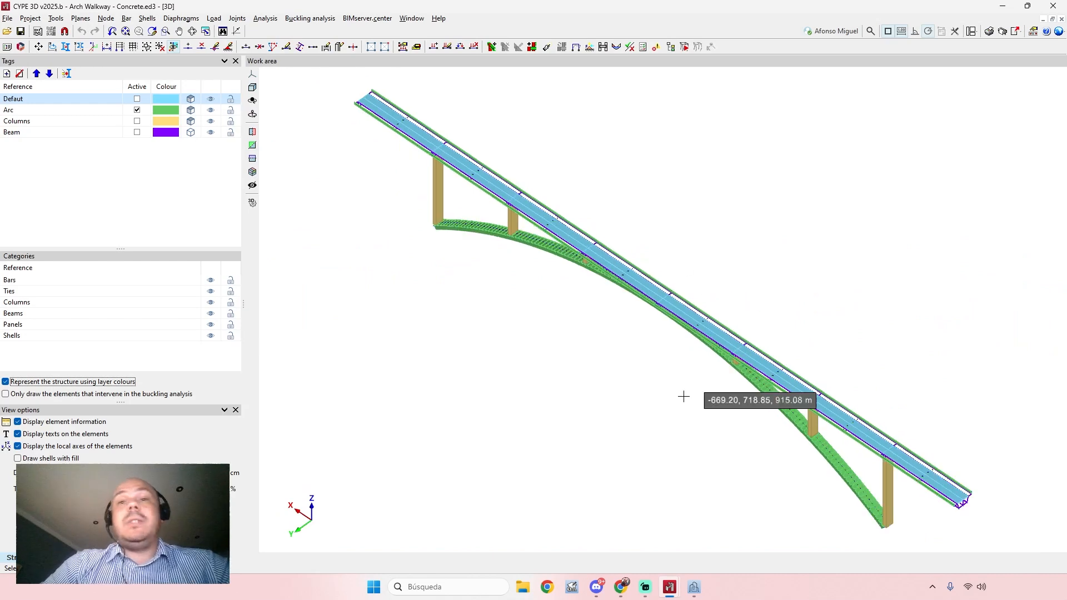
mouse_move(631, 362)
middle_mouse_down("shift")
mouse_move(633, 383)
mouse_move(683, 356)
mouse_move(679, 344)
middle_mouse_up("shift")
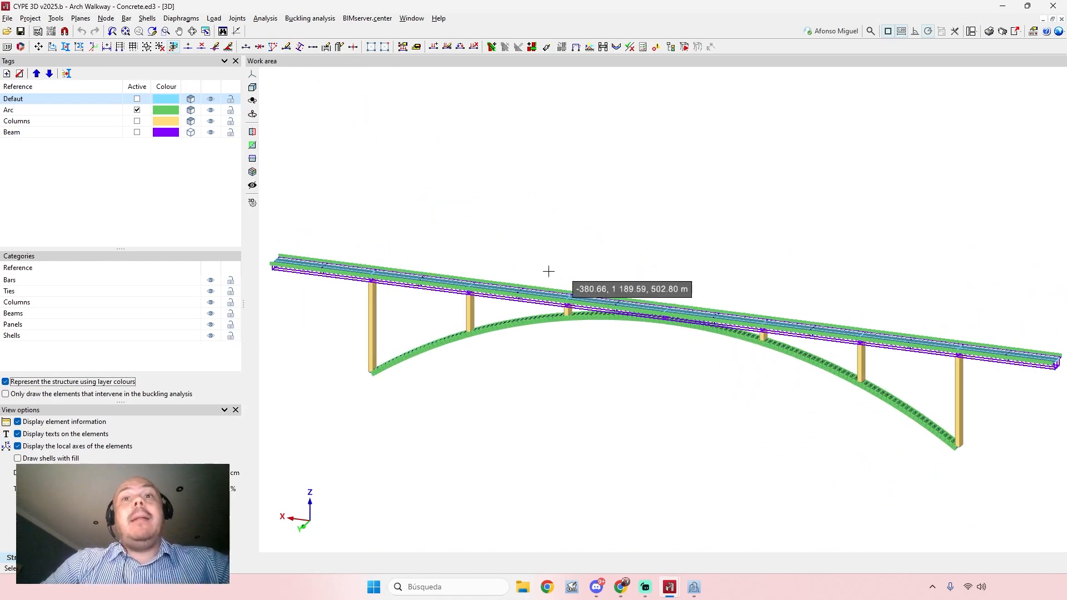
middle_click_drag(583, 291, 547, 295, "shift")
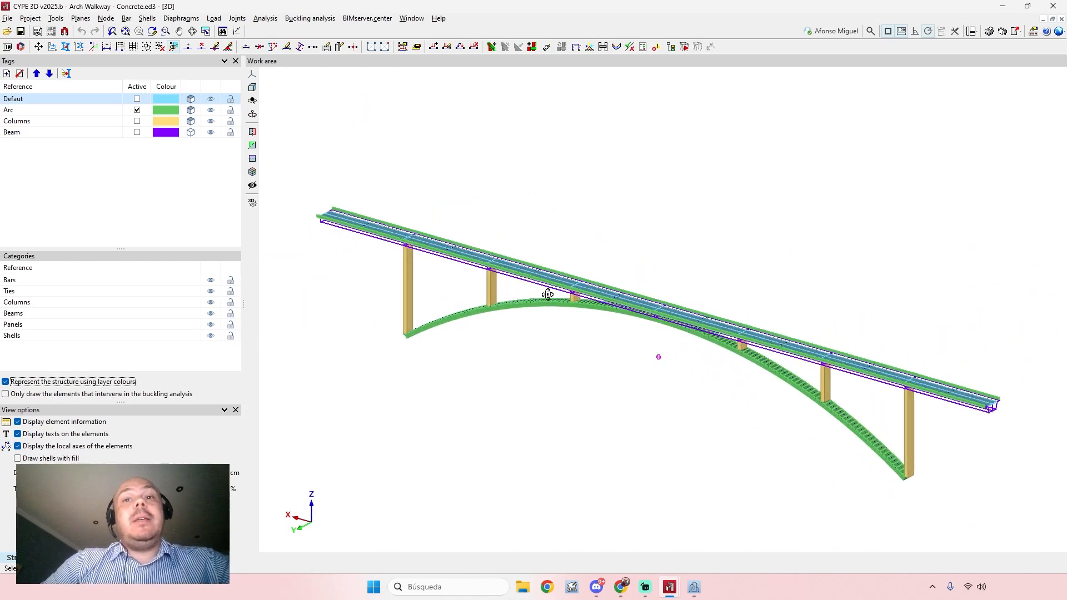
left_click(932, 590)
left_click(910, 553)
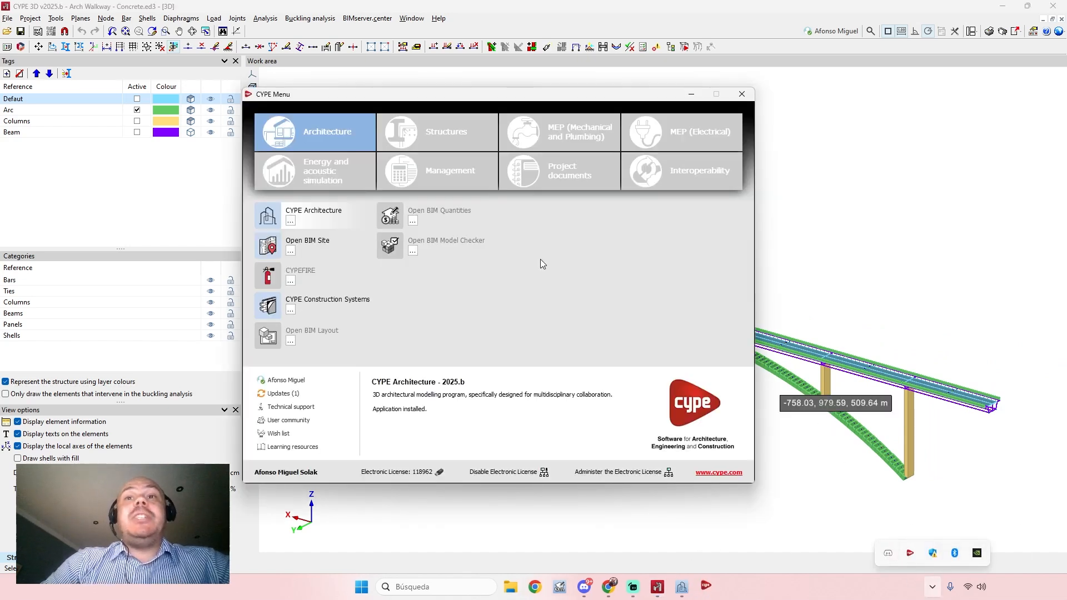
left_click(422, 133)
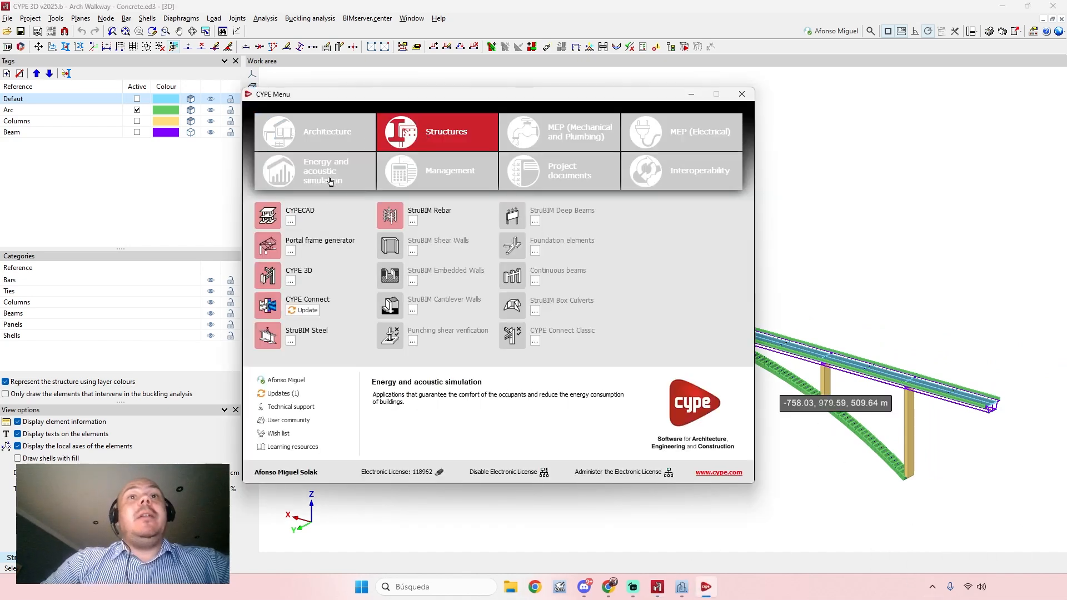
left_click(306, 215)
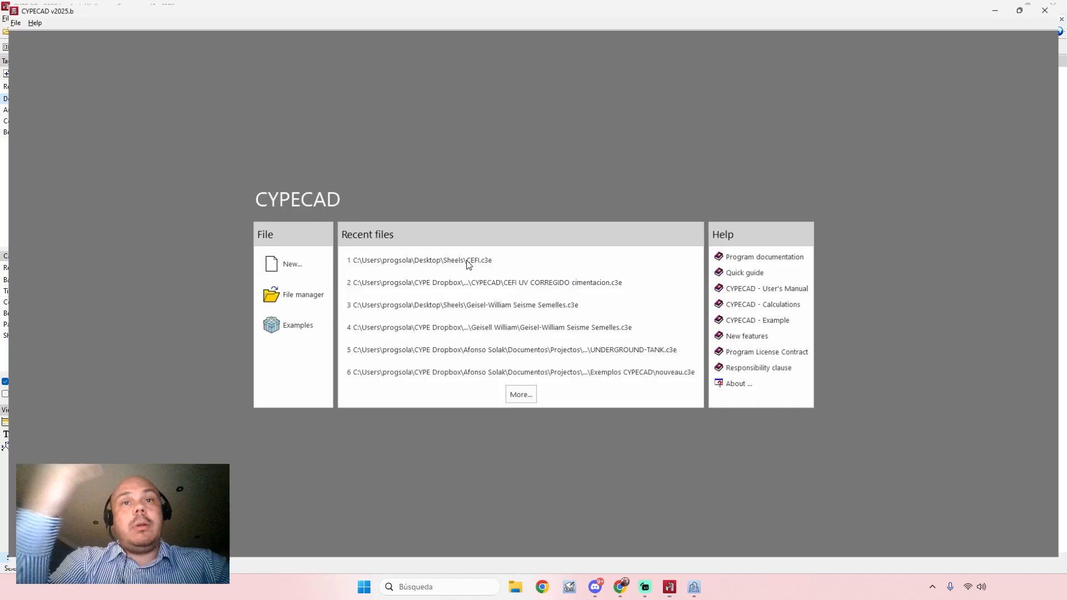
left_click(481, 262)
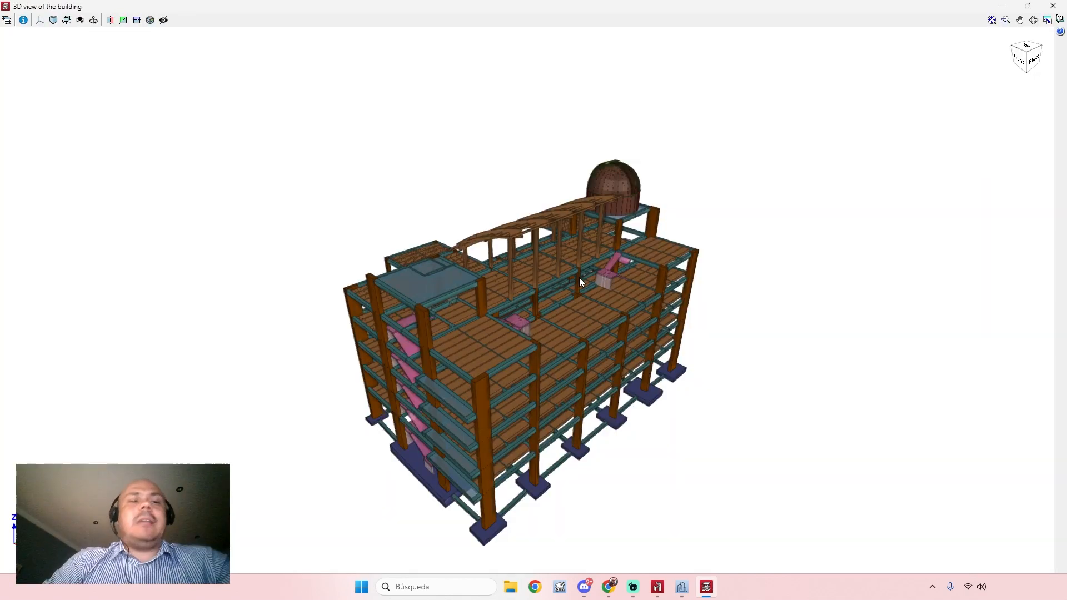
Step: Examine the dome and curved timber roof in the building's 3D view, and close that view
middle_click_drag(564, 265, 484, 259)
scroll(697, 197, "up", 6)
middle_click_drag(678, 217, 450, 225)
middle_click_drag(585, 295, 543, 243)
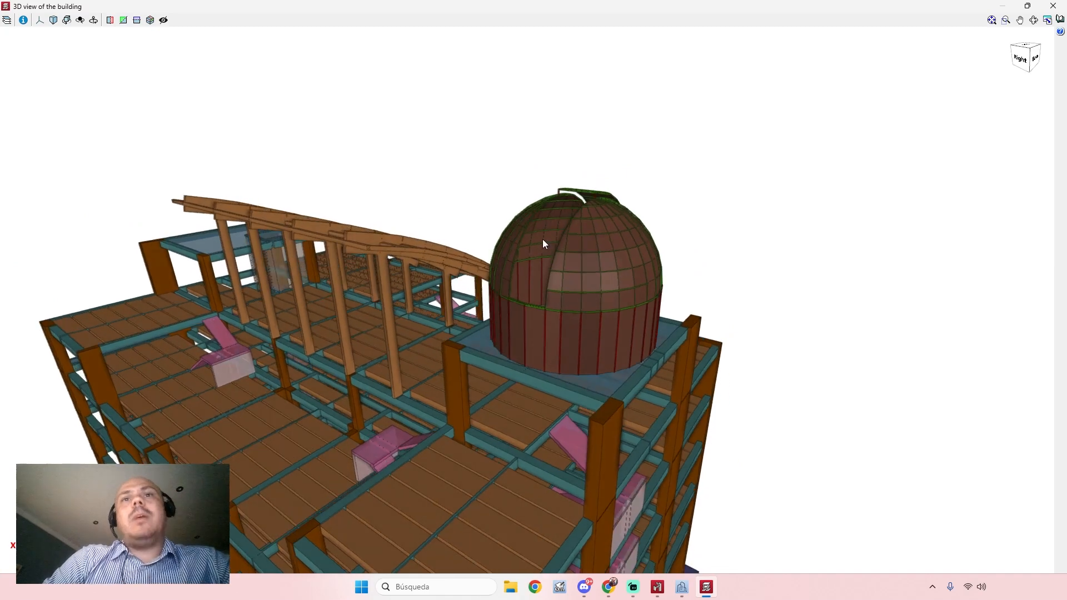
left_click(1053, 6)
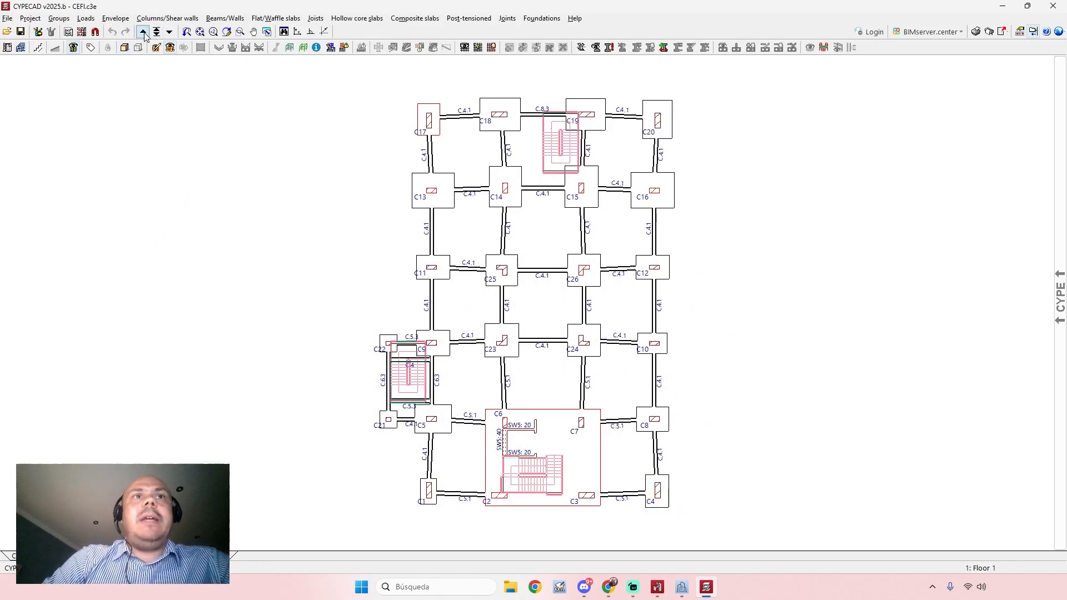
Step: Go up through the floor plans to Floor 6, where the dome is located
left_click(144, 33)
left_click(143, 32)
left_click(143, 32)
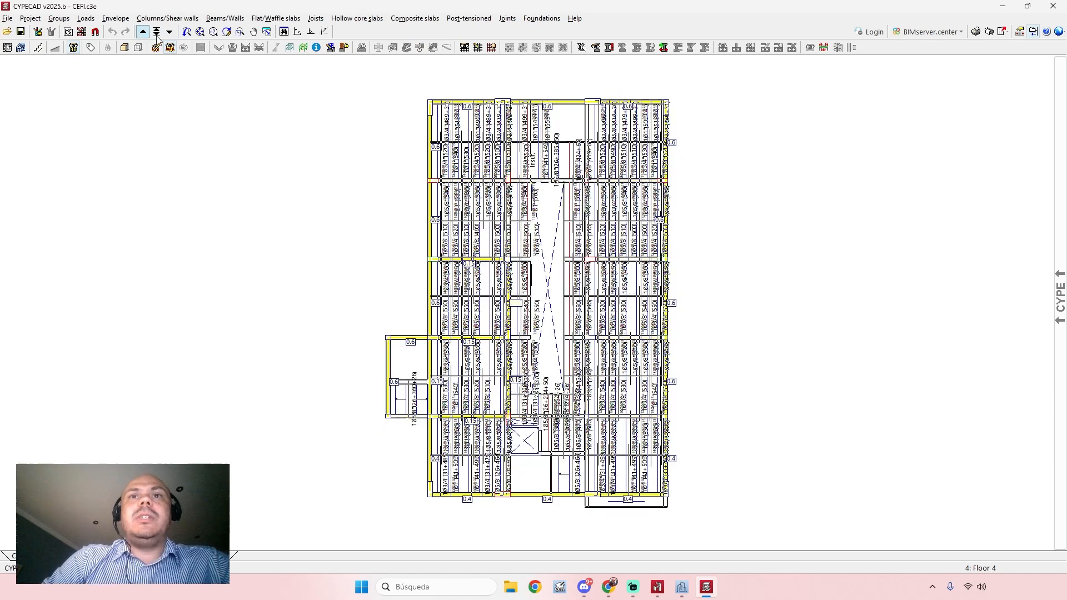
scroll(465, 224, "down", 2)
middle_click_drag(478, 180, 470, 253)
scroll(558, 158, "up", 1)
scroll(558, 160, "up", 4)
middle_click_drag(555, 159, 487, 200)
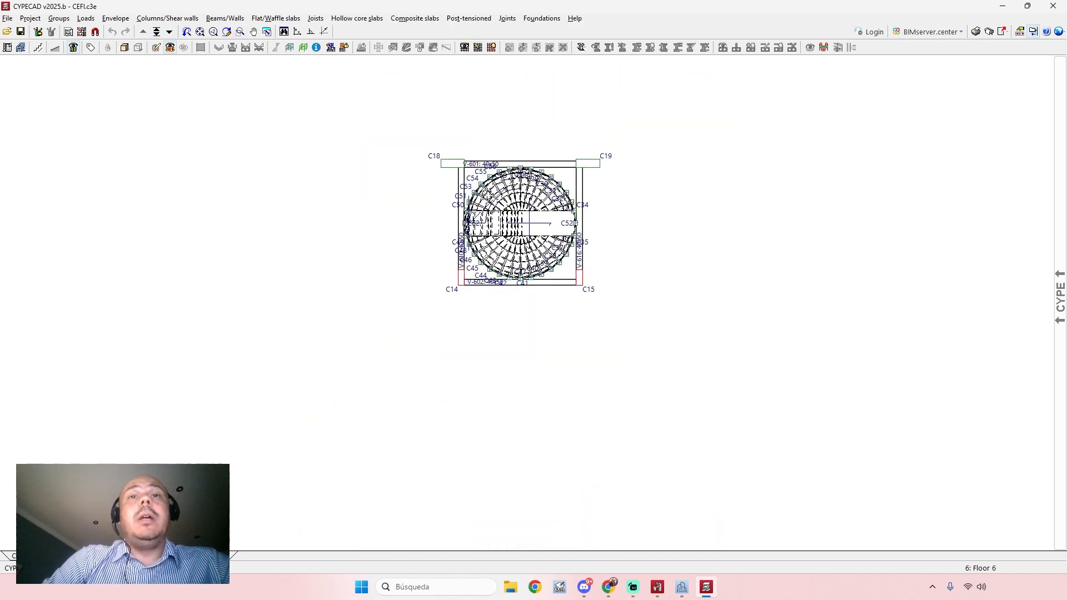
Step: Open the integrated 3D structure Universidad del Valle Sketch 3D from the floor plan and look over the dome's shells
left_click(21, 47)
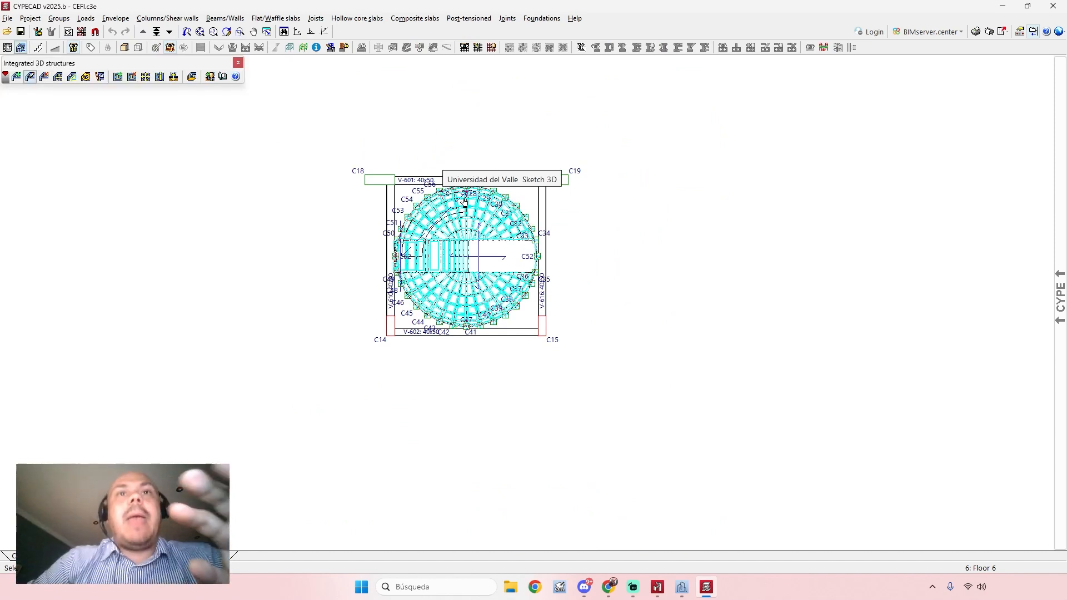
left_click(464, 201)
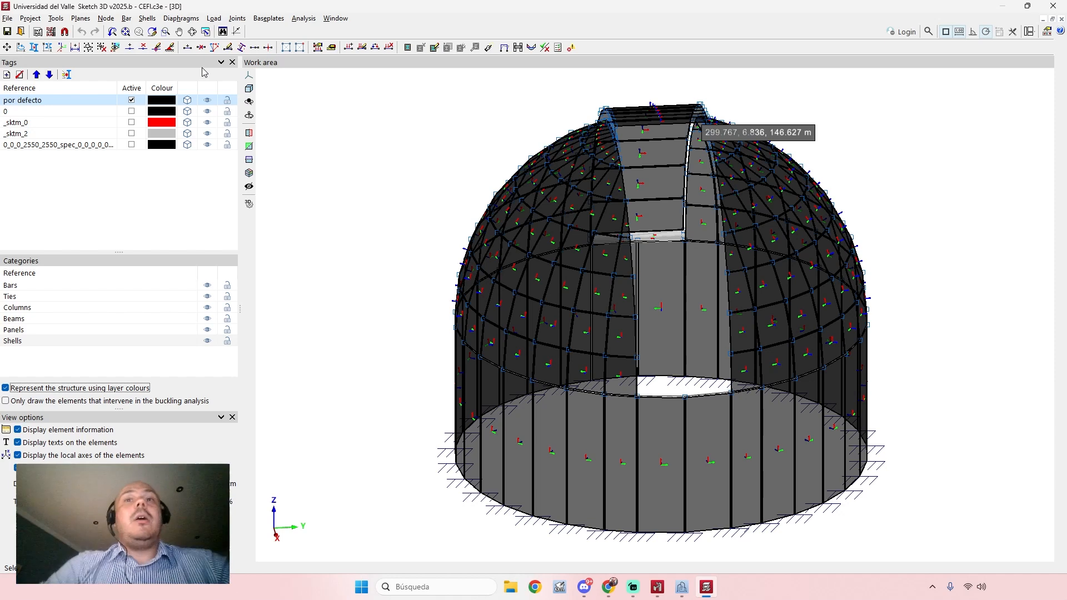
scroll(378, 181, "down", 2)
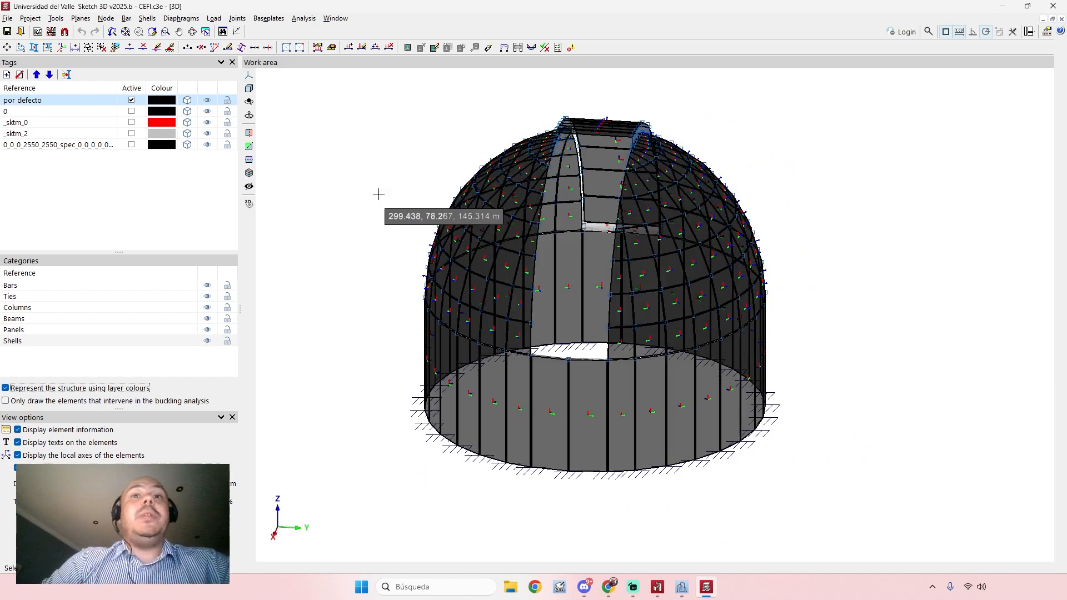
middle_click_drag(640, 347, 509, 257)
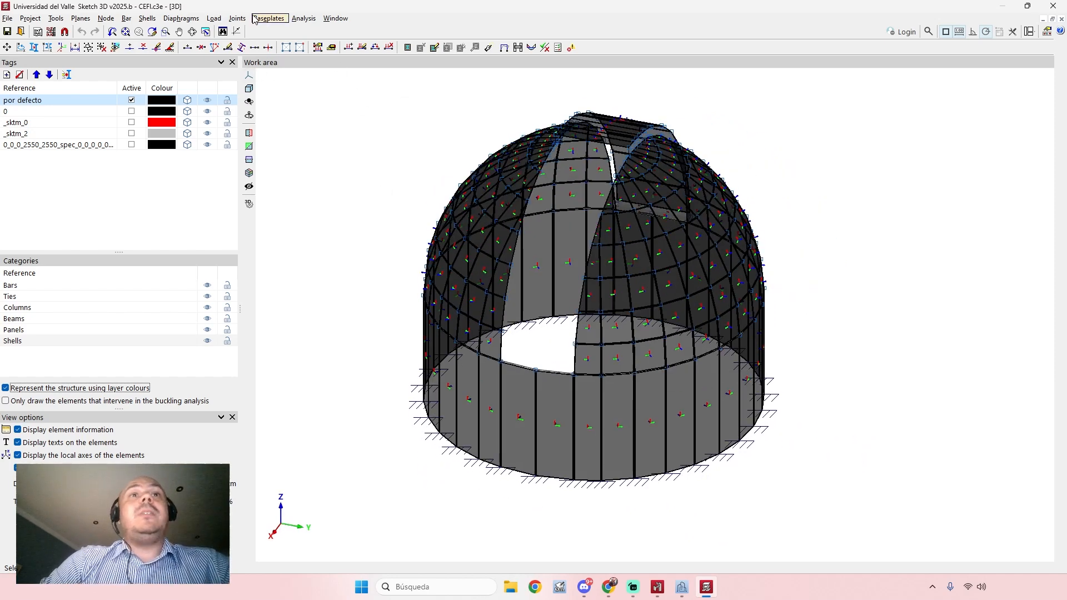
Step: Display the dome's deformation results with the structure visible, and show the total displacement contour plot for self weight
left_click(303, 19)
left_click(338, 103)
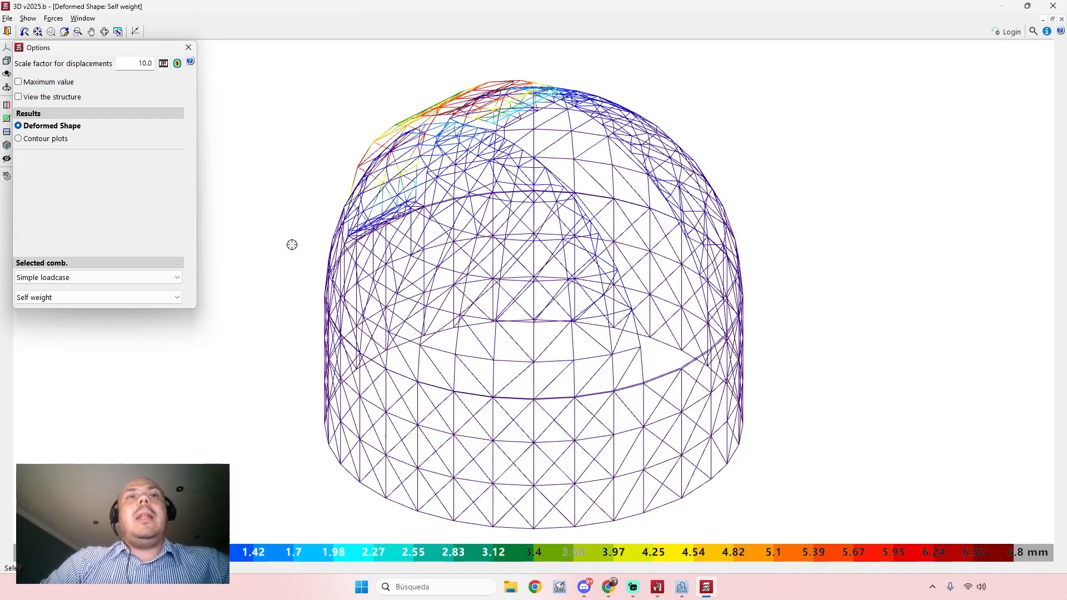
left_click(56, 98)
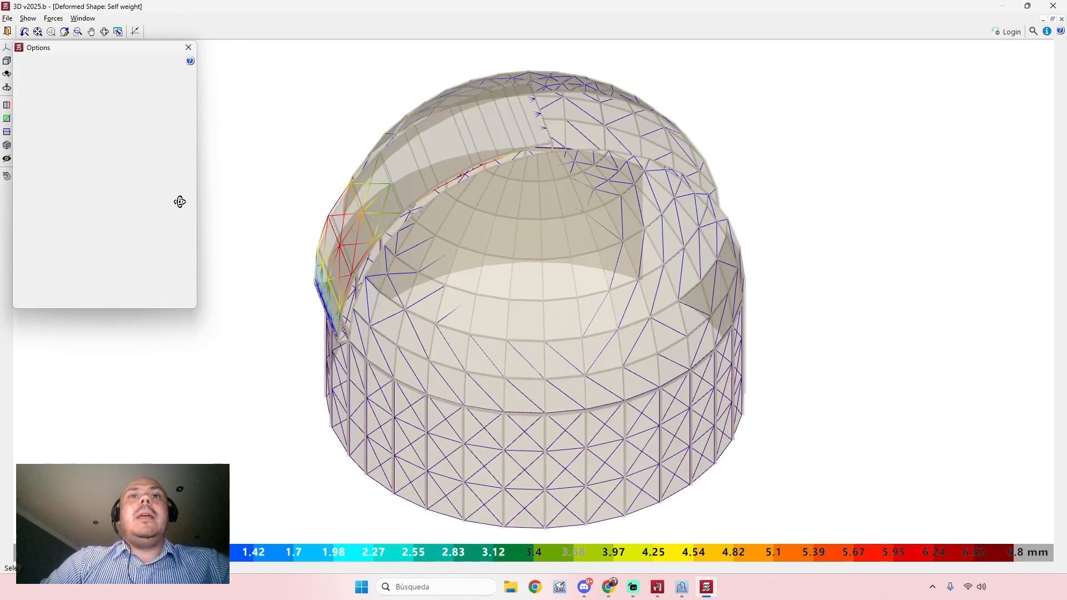
left_click(41, 139)
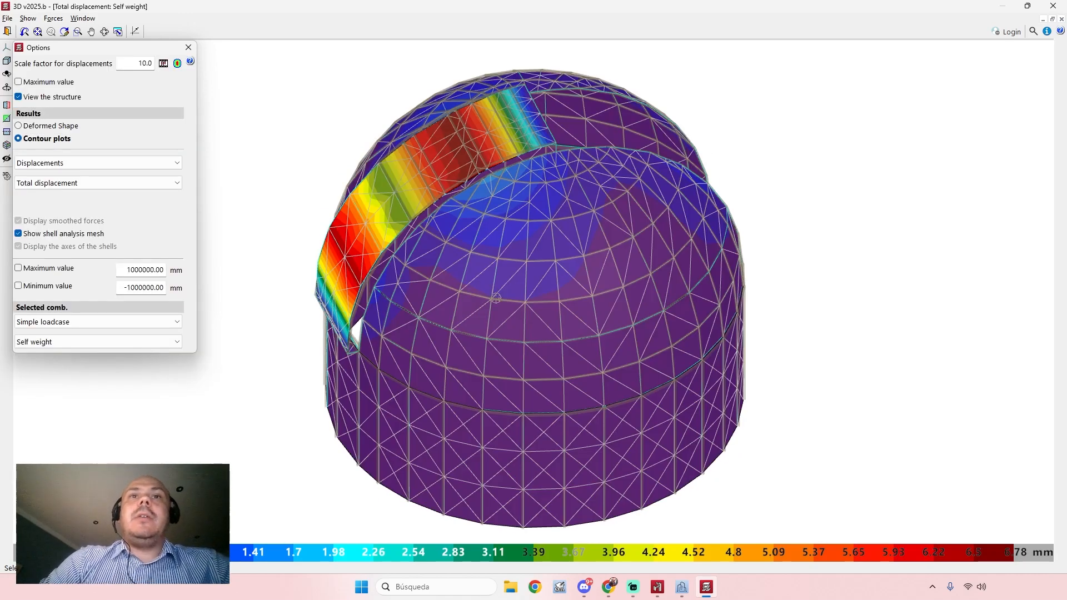
Step: Change the dome's selected combination category from simple loadcases to Cold formed steel
left_click(132, 342)
left_click(132, 342)
left_click(139, 322)
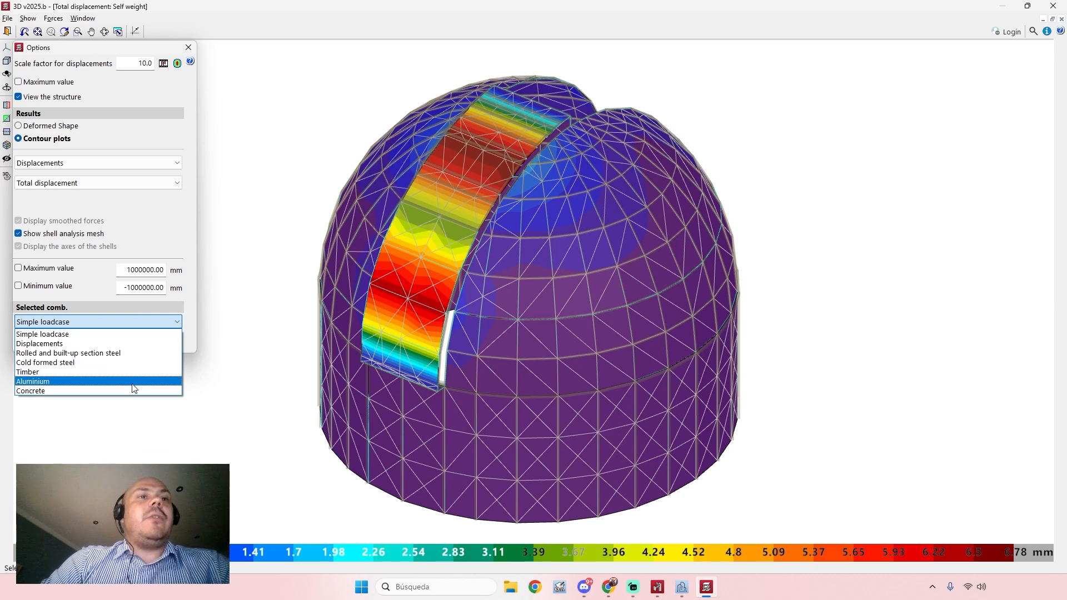
left_click(133, 362)
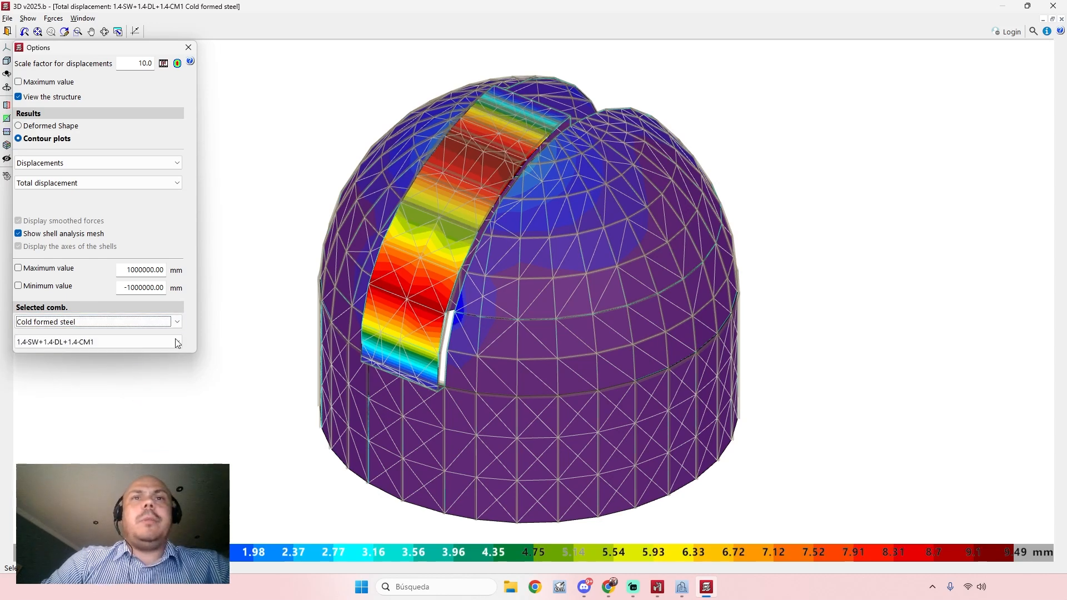
Step: Try several cold formed steel combinations, choose 0.9·SW+0.9·DL+0.9·CM1+1.6·V2, and switch the dome's contour plots to Forces
left_click(142, 348)
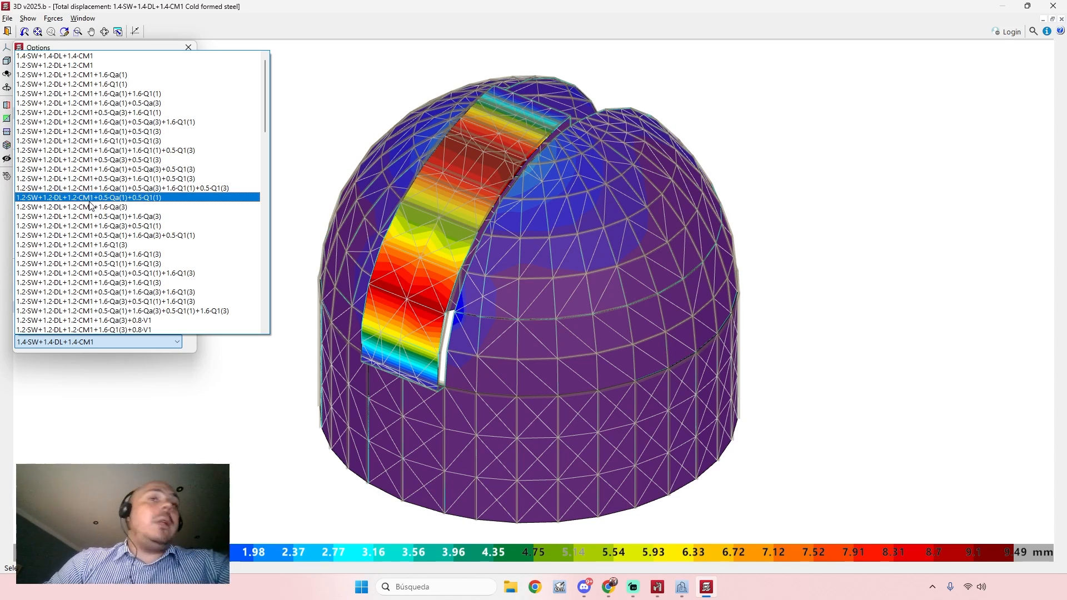
left_click(89, 150)
left_click(99, 343)
left_click(111, 314)
left_click(143, 343)
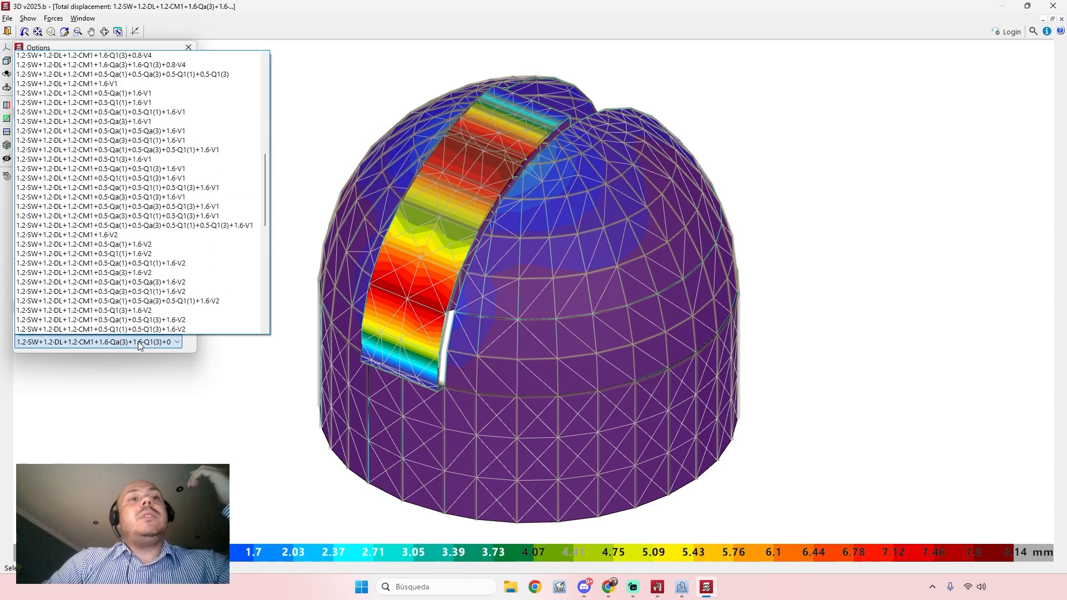
left_click(149, 322)
left_click(143, 342)
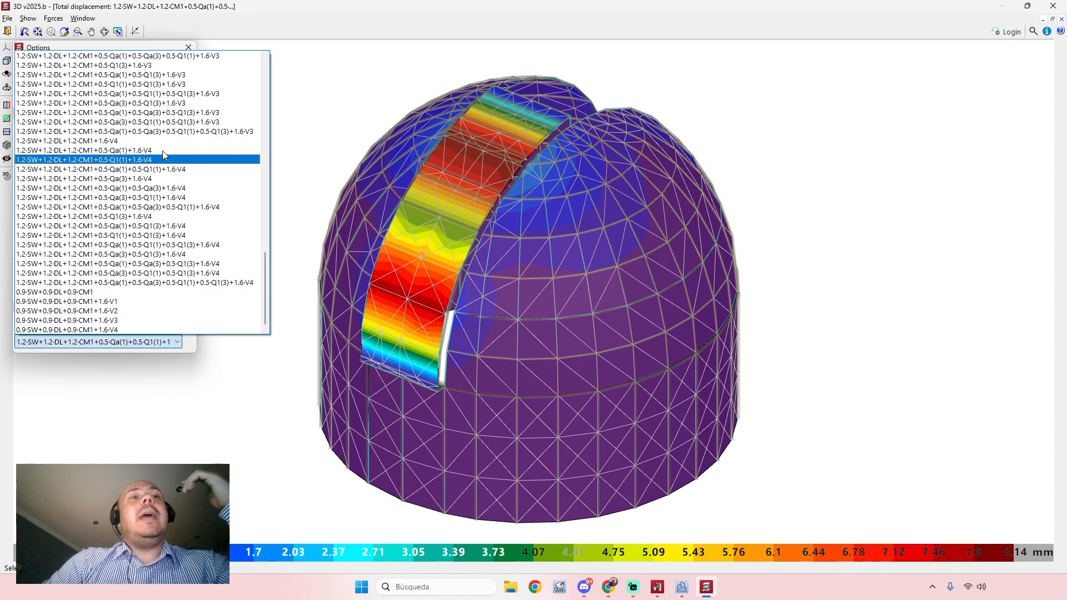
left_click(136, 311)
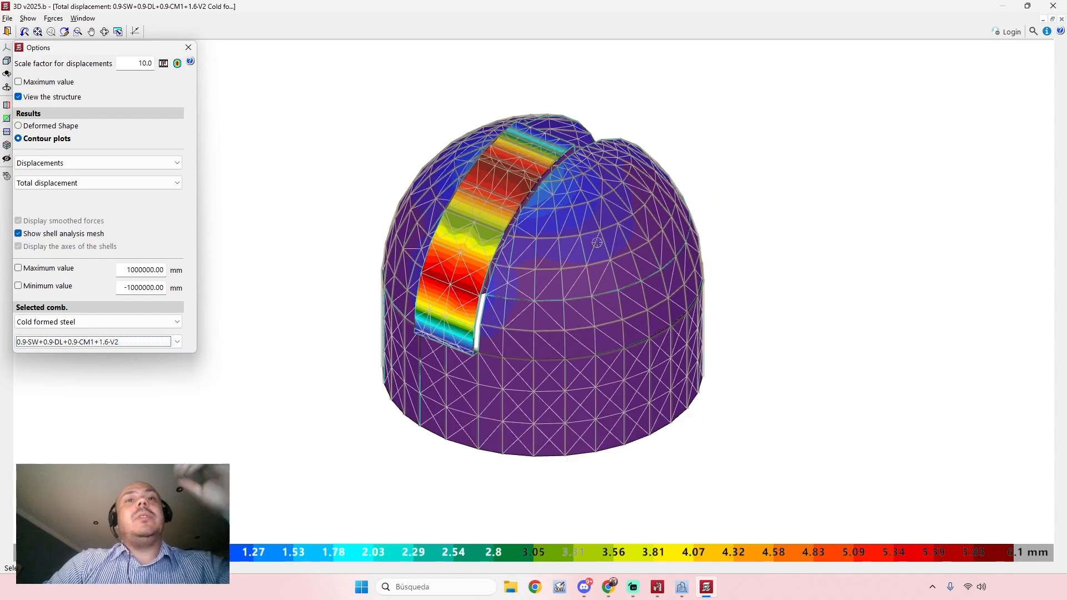
left_click(92, 163)
left_click(91, 181)
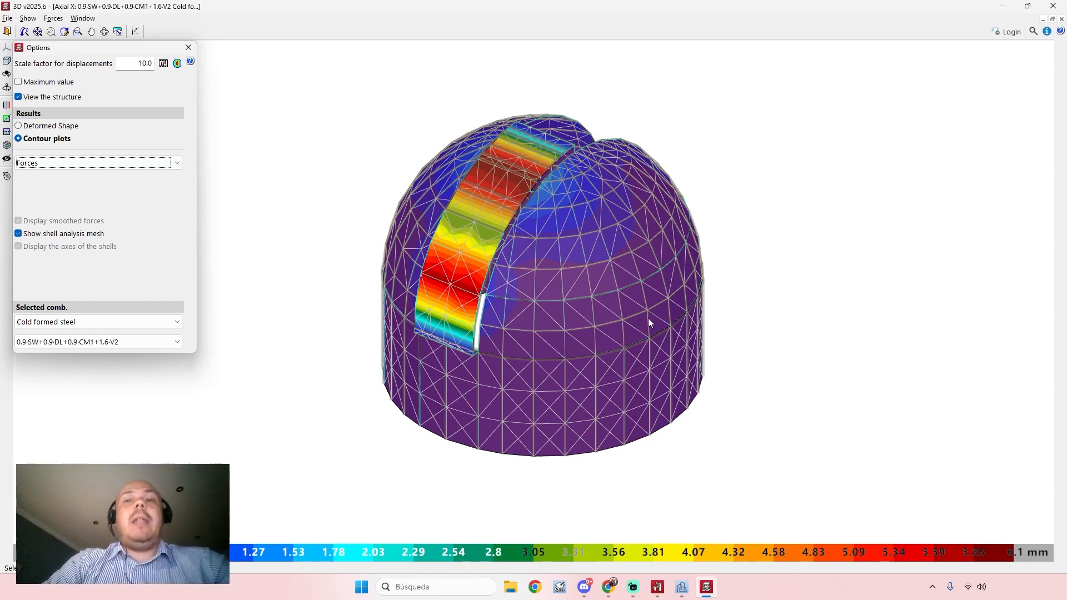
Step: Switch to CYPE Architecture and open the recent file CEFI 2020e - Sin boceto.str
left_click(685, 591)
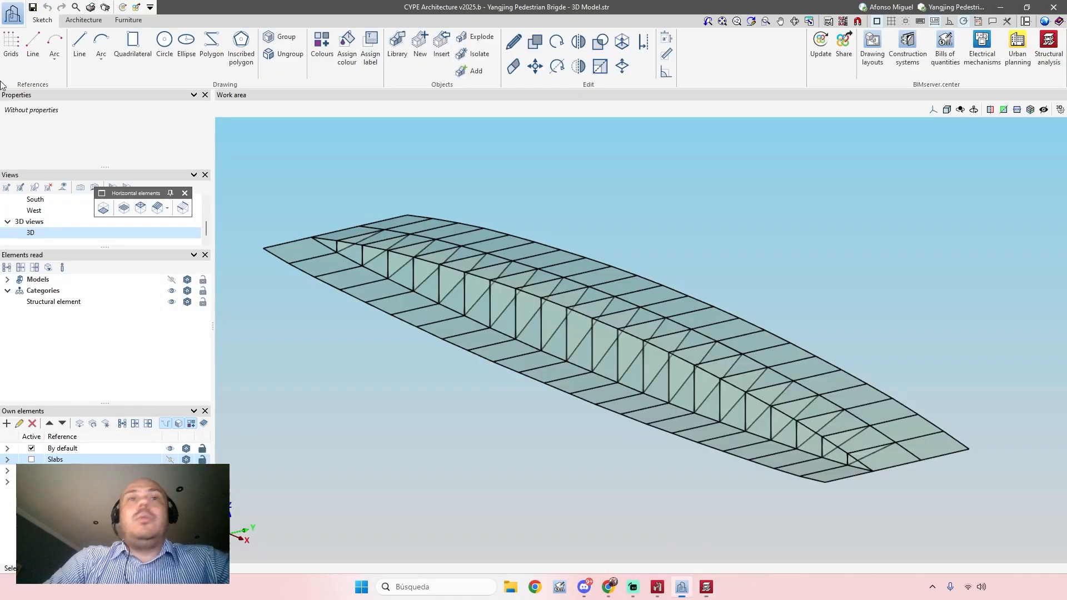
left_click(12, 13)
mouse_move(55, 209)
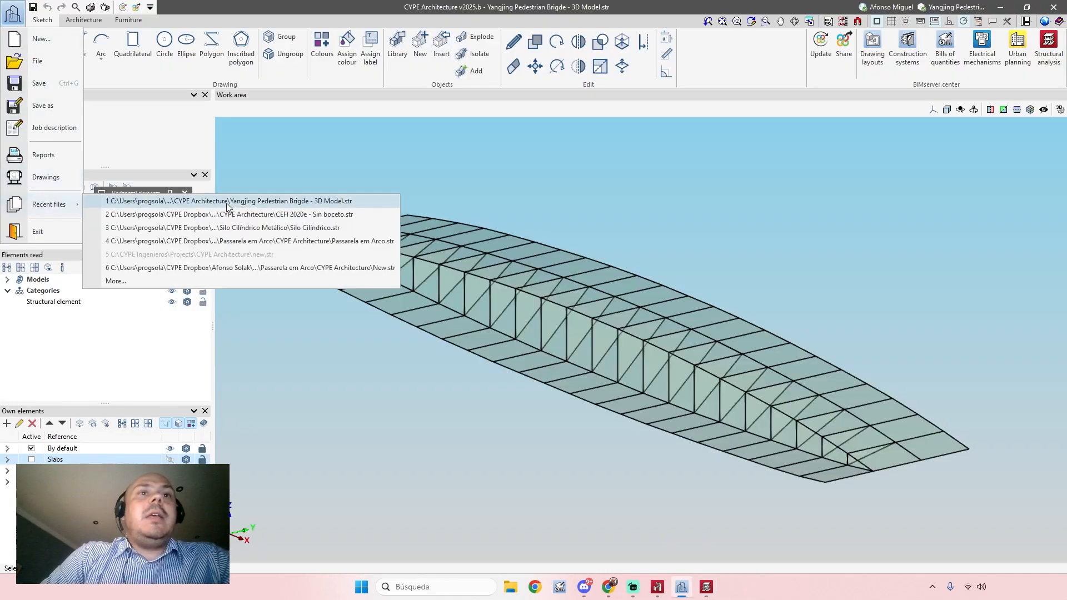
left_click(272, 225)
left_click(470, 319)
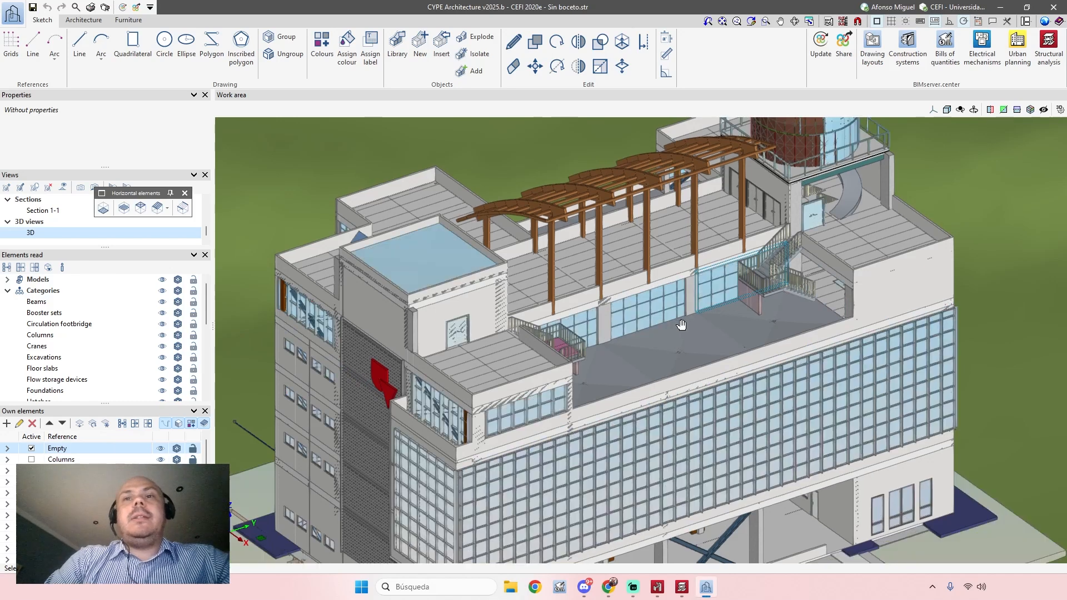
Step: Examine the building's roof terrace, timber pergola and dome in the architectural 3D model
scroll(681, 326, "down", 4)
middle_click_drag(747, 303, 668, 246)
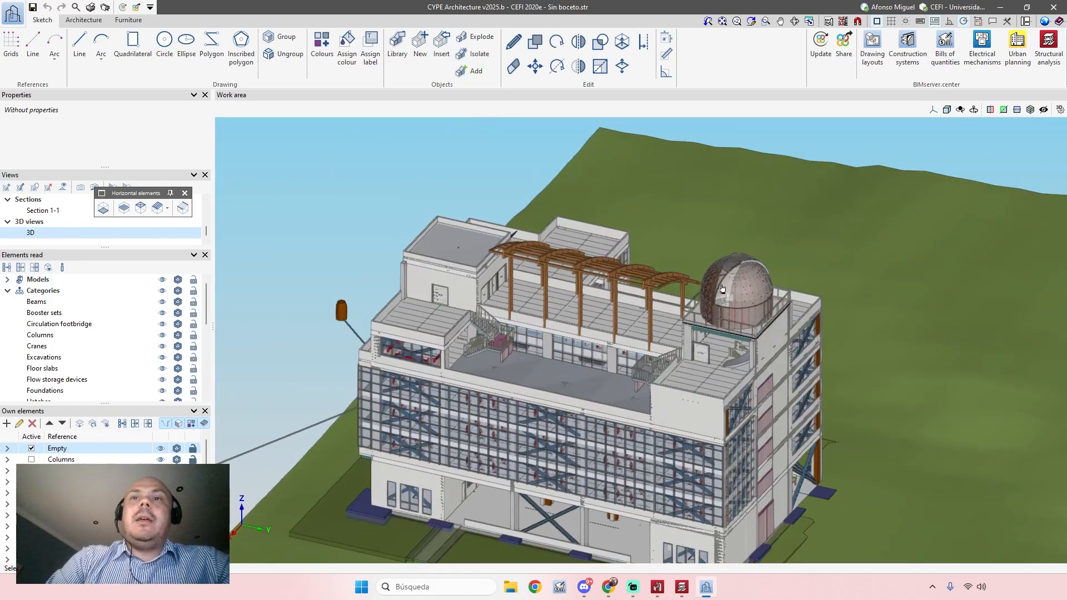
scroll(667, 246, "up", 3)
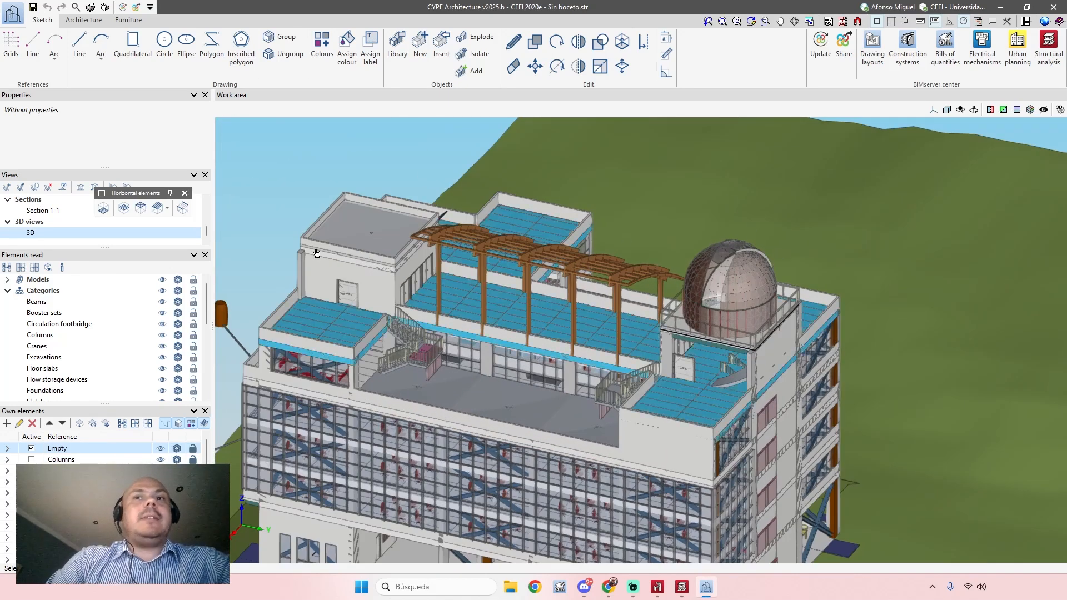
Step: Hide all of the model's own elements and examine the structural model of the roof dome and timber pergola
left_click(163, 450)
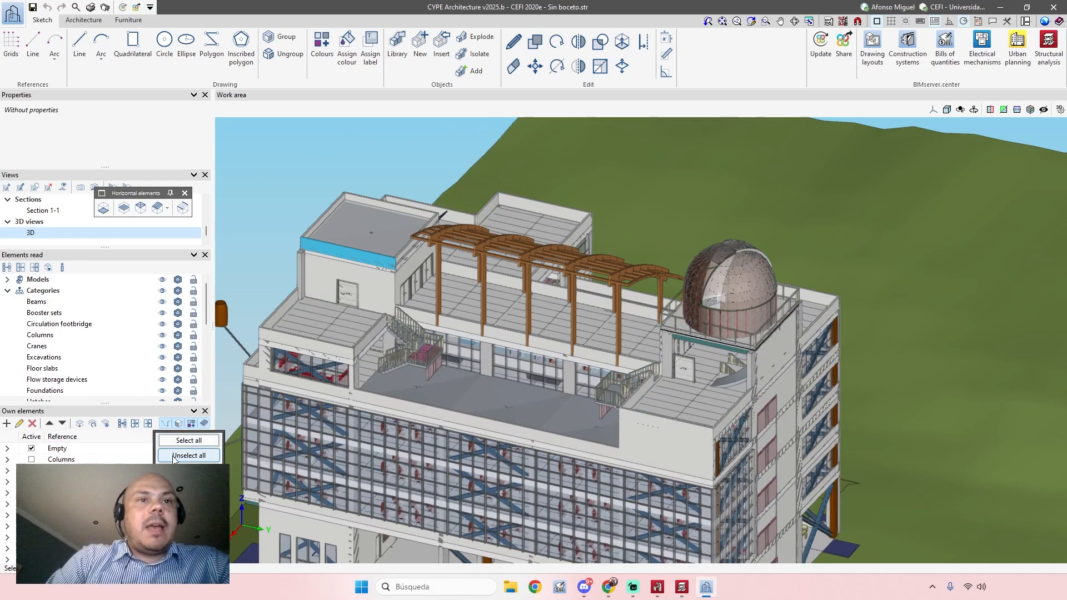
left_click(166, 455)
middle_click_drag(698, 316, 671, 149)
scroll(672, 150, "up", 2)
scroll(725, 239, "down", 4)
middle_click_drag(707, 285, 441, 166)
scroll(422, 183, "up", 5)
middle_click_drag(374, 336, 685, 302)
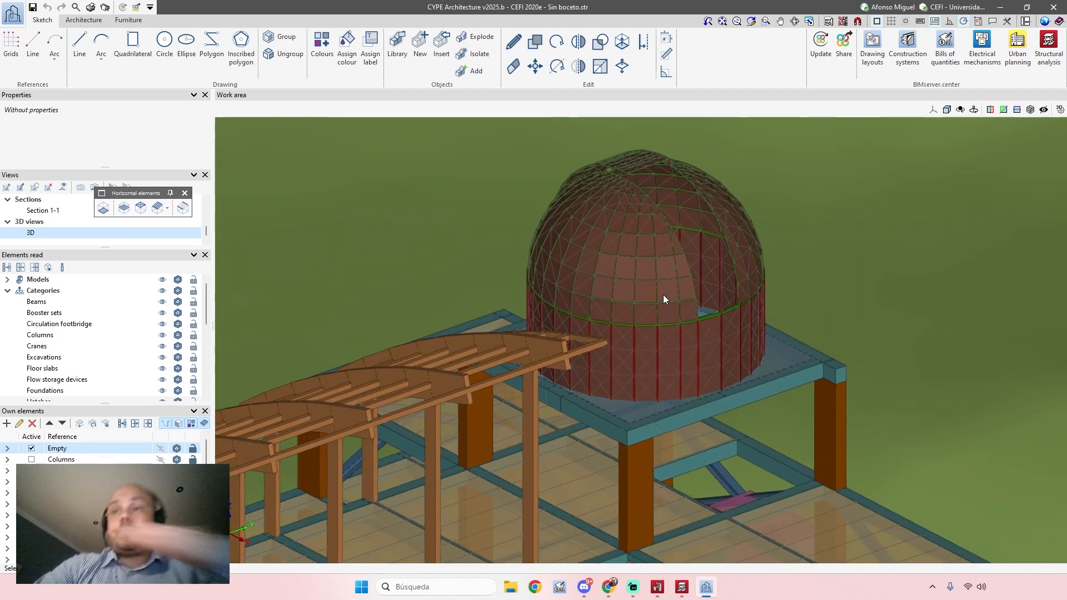
Step: Switch to CYPECAD's CEFI.c3e job and bring up the dome's 3D contour results
mouse_move(682, 589)
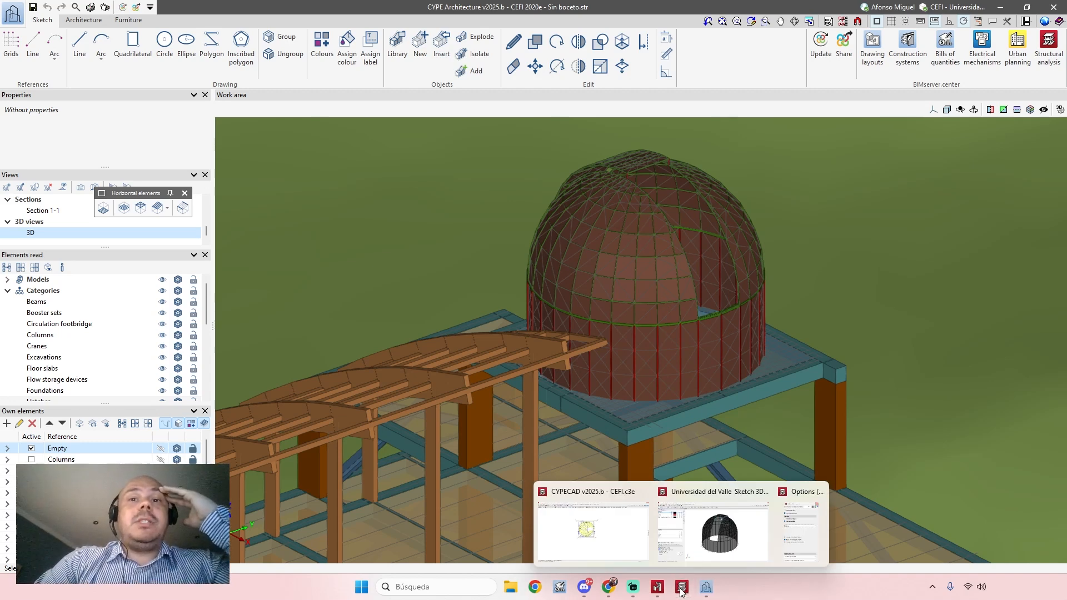
left_click(595, 533)
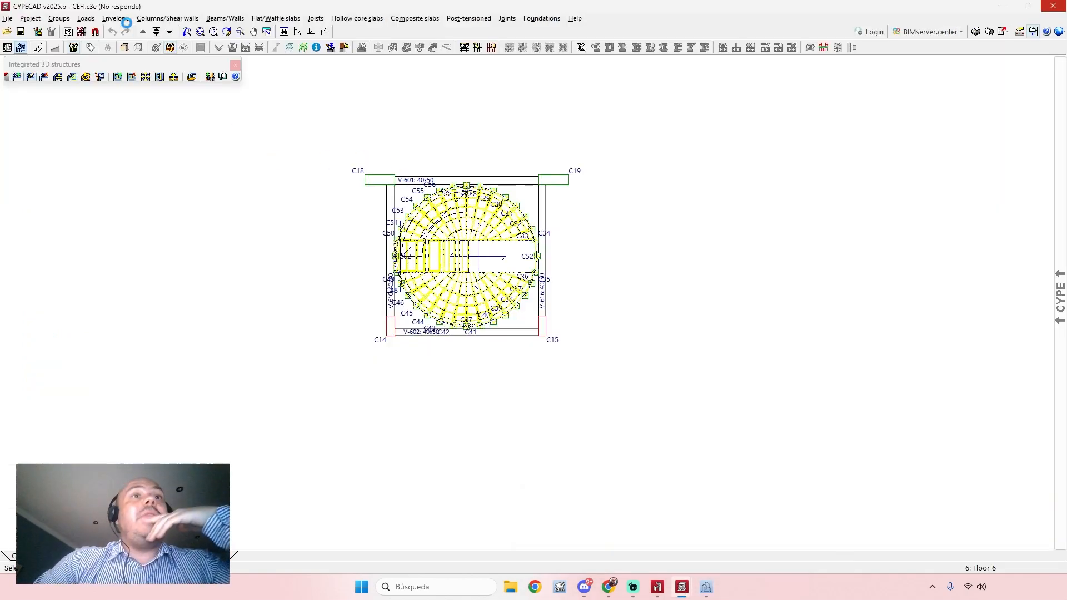
mouse_move(682, 586)
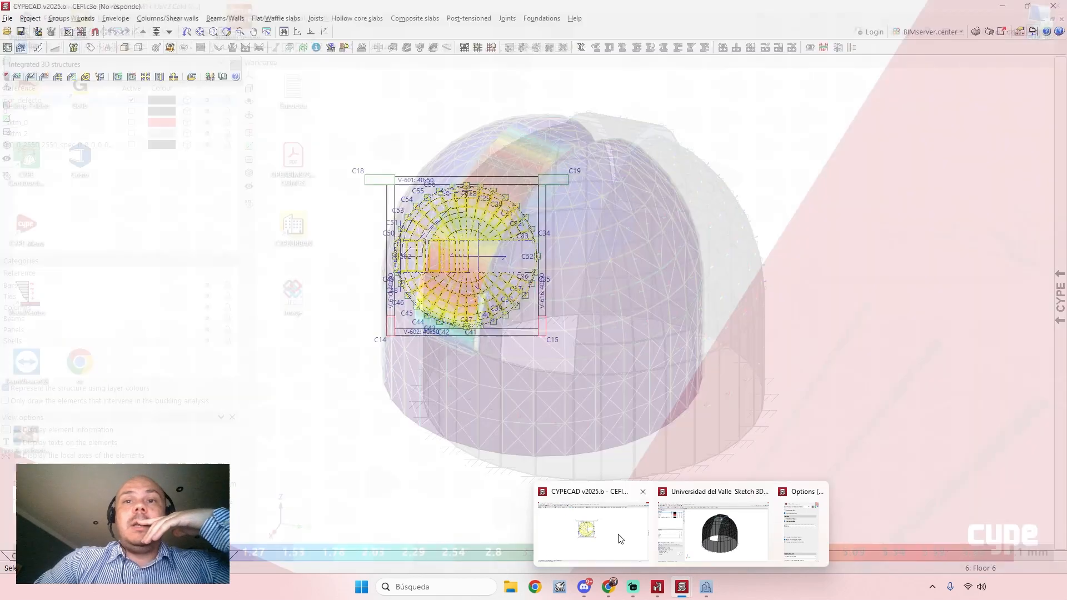
left_click(731, 530)
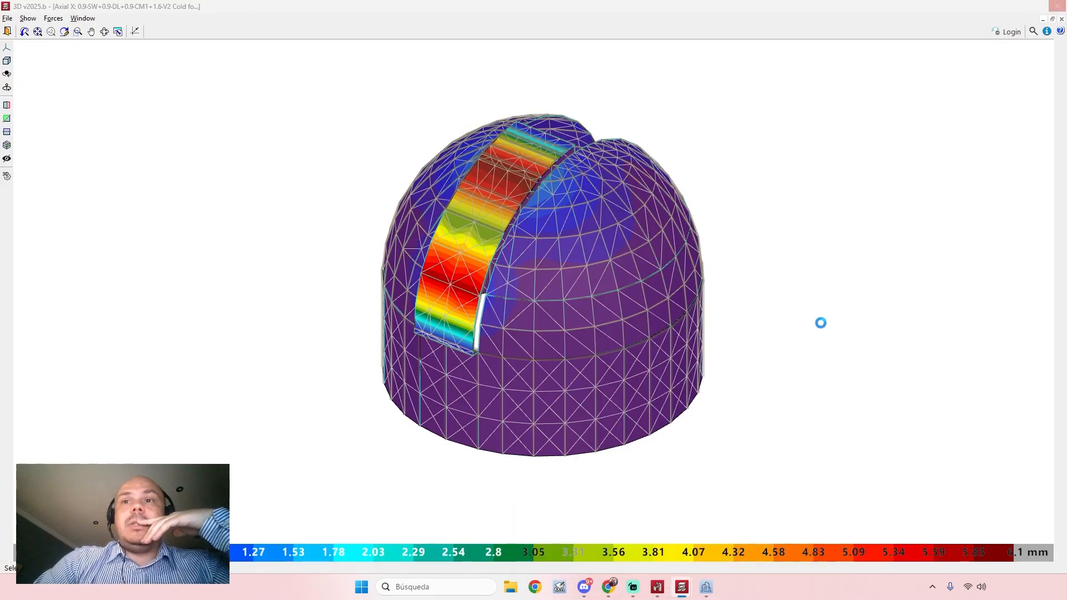
Step: Switch to the Yangjing pedestrian bridge in CYPE 3D and open the integration strips editor for deck shell S32, maximised
mouse_move(657, 588)
left_click(597, 530)
left_click(147, 18)
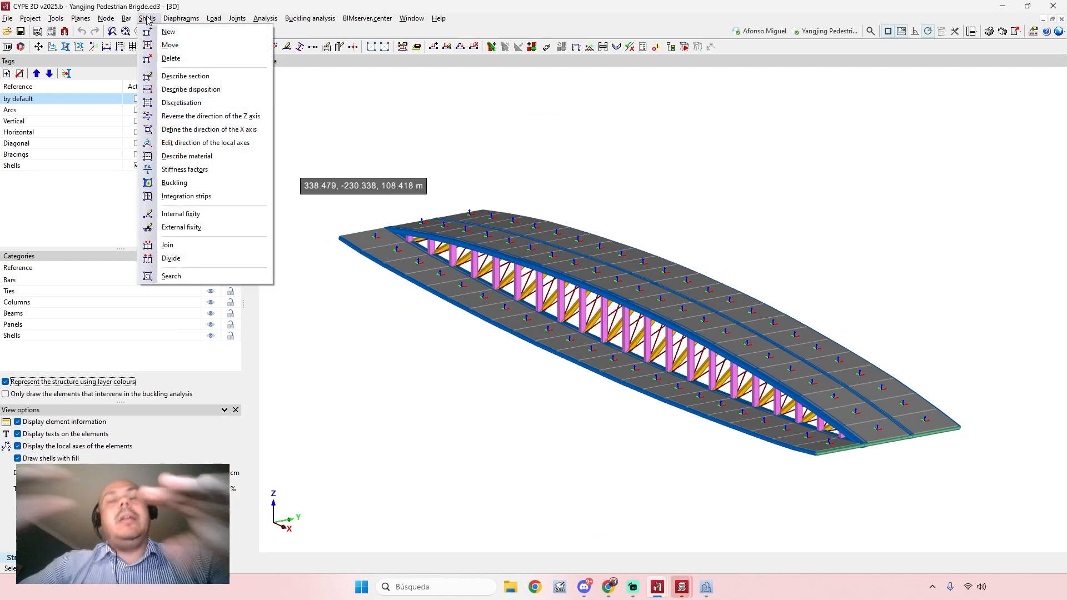
left_click(216, 196)
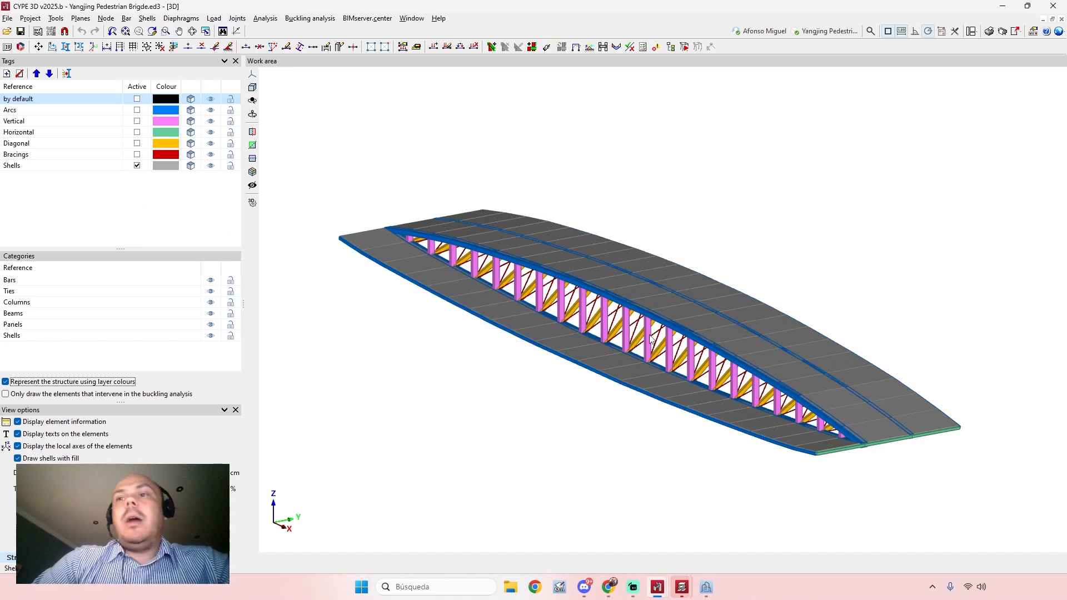
scroll(768, 323, "up", 3)
scroll(767, 323, "up", 5)
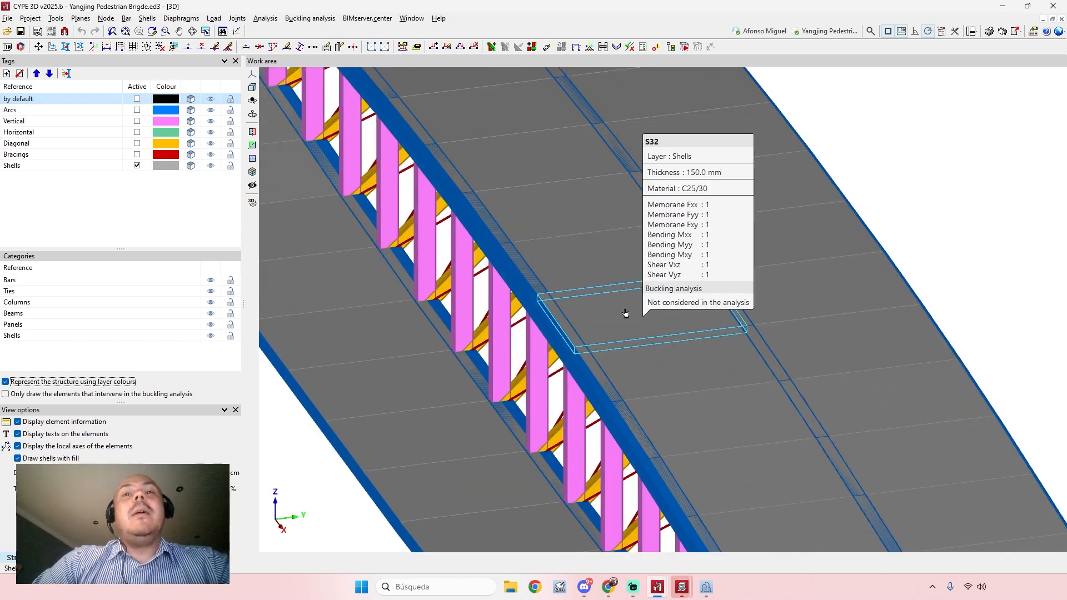
left_click(626, 315)
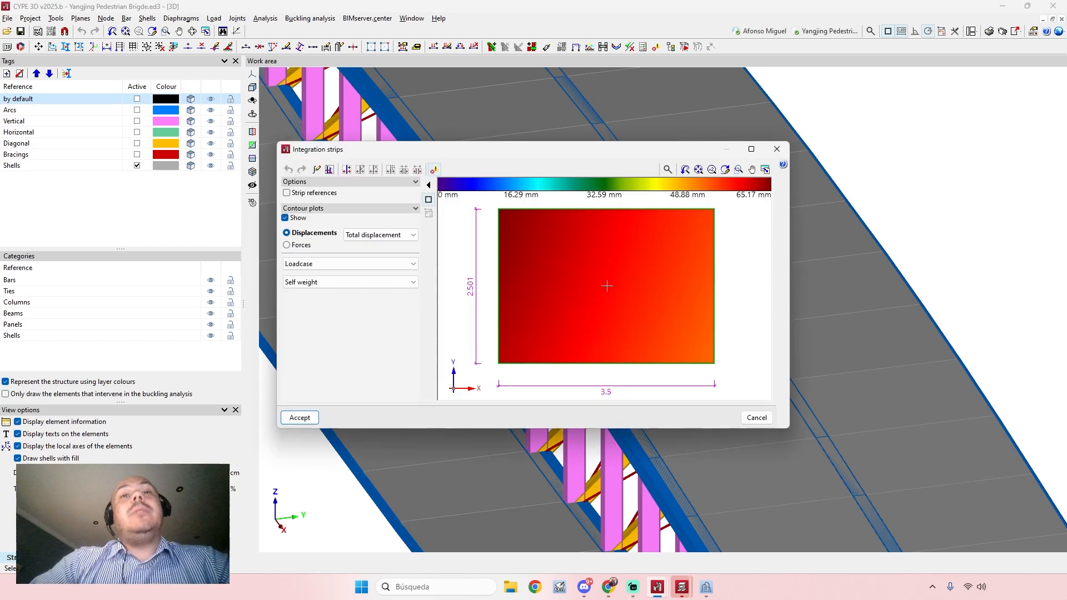
left_click(751, 149)
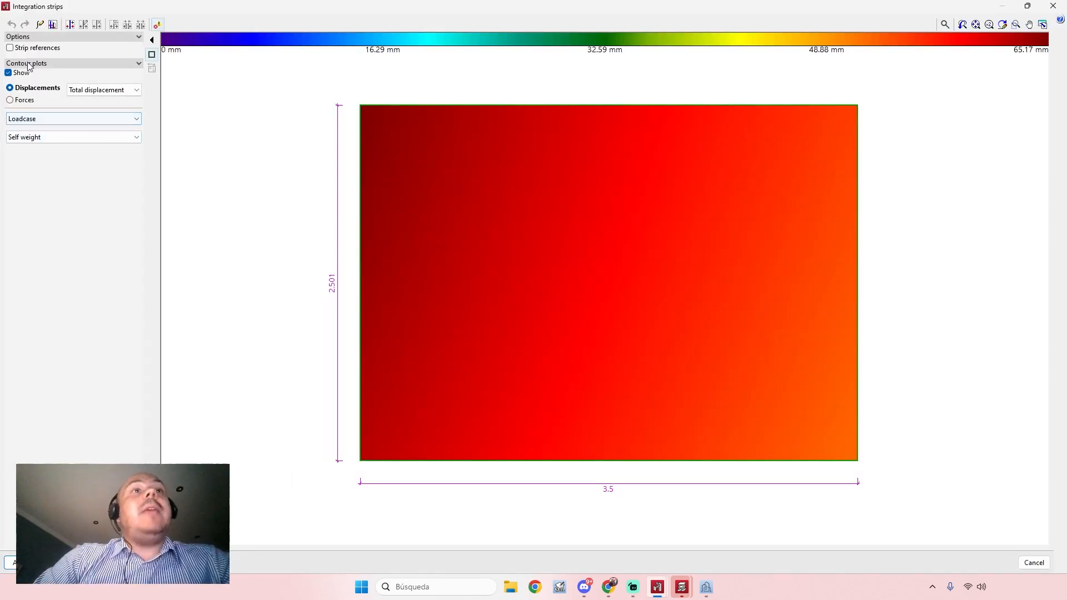
Step: Try to generate 15 cm wide integration strips across the deck shell between its opposite edges
left_click(53, 25)
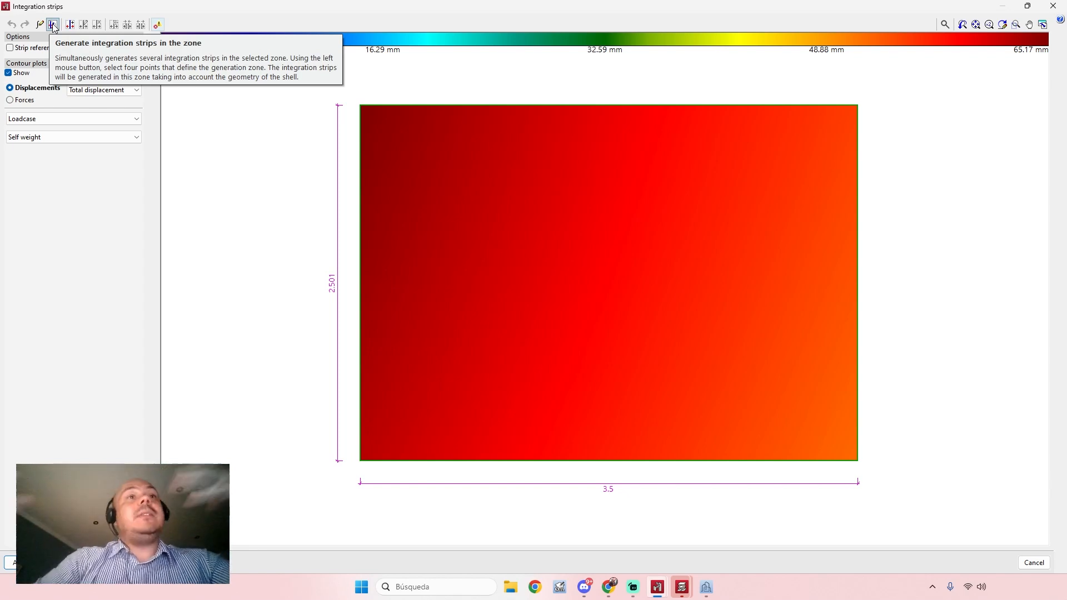
left_click(53, 25)
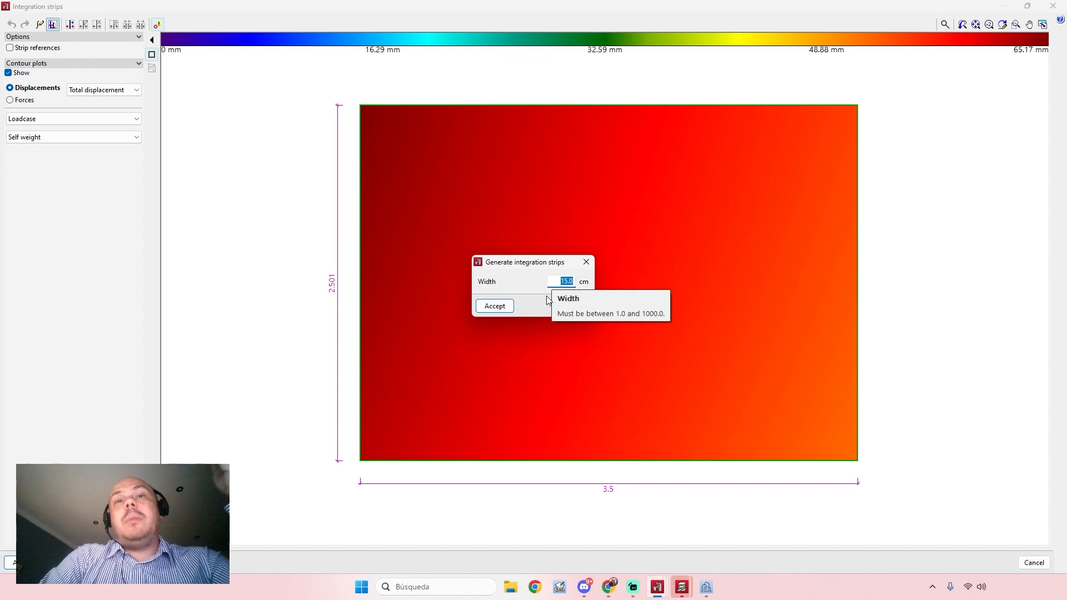
left_click(494, 306)
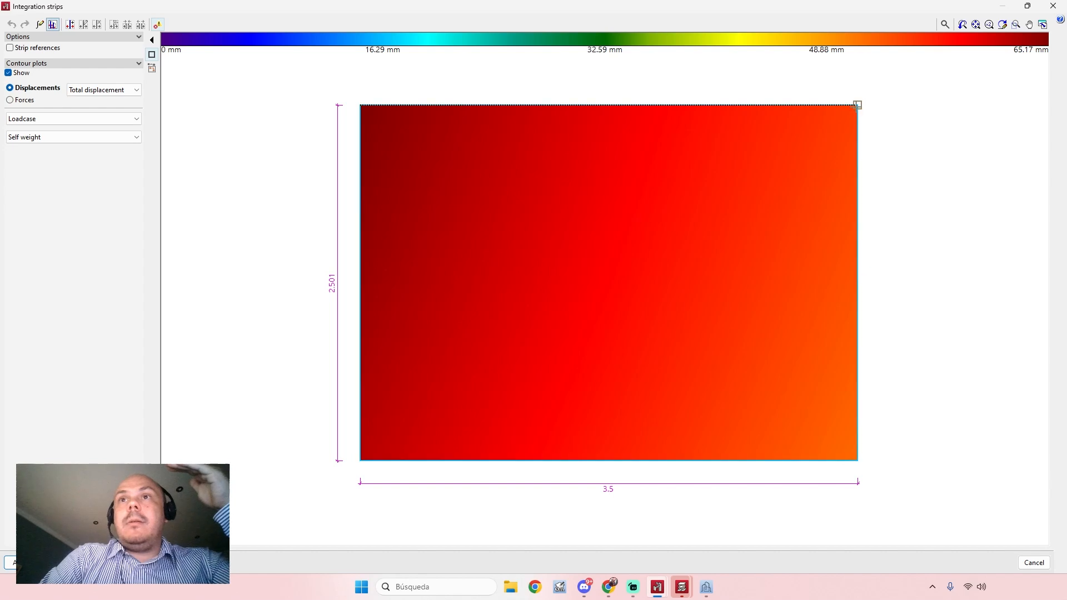
key("Escape")
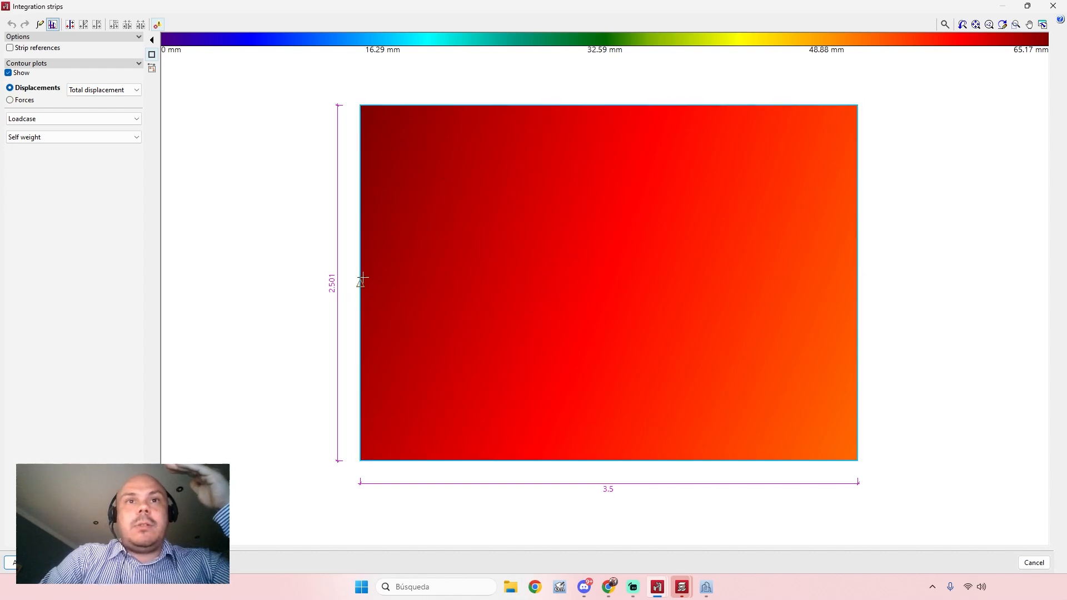
left_click(362, 281)
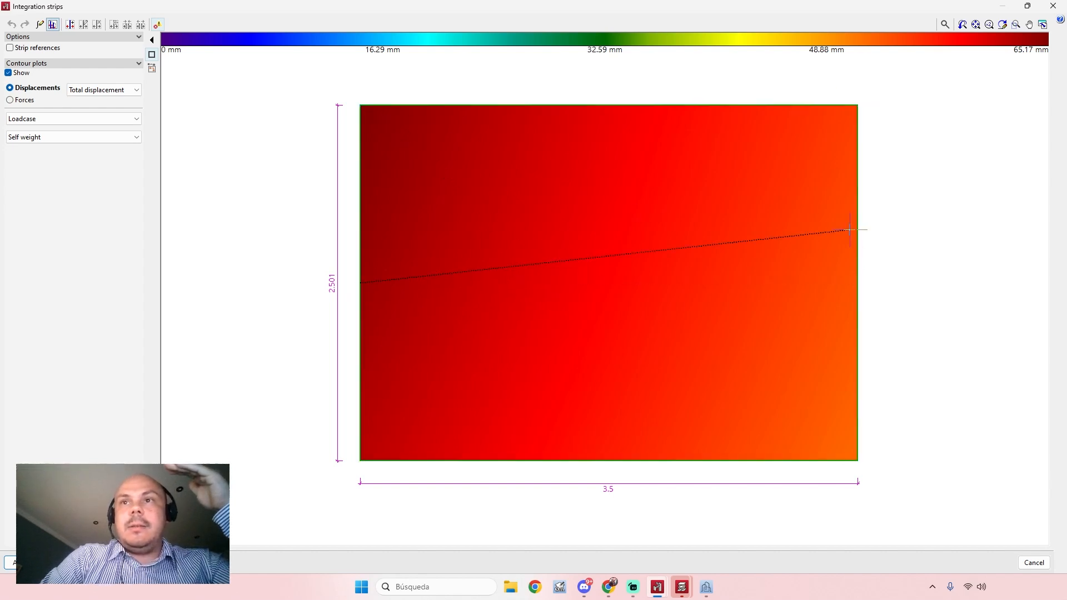
left_click(788, 271)
right_click(701, 170)
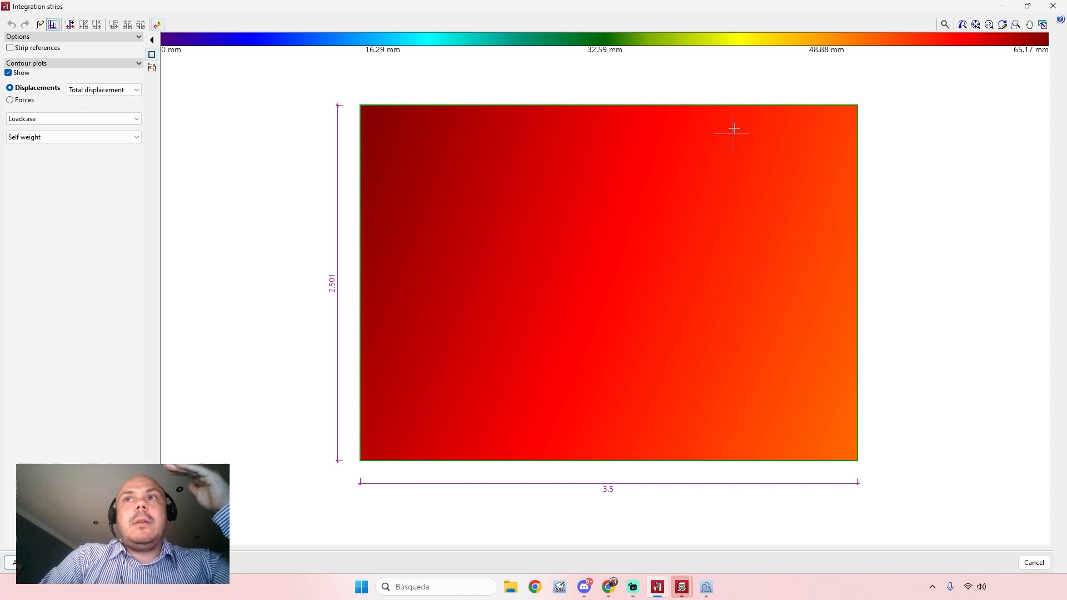
left_click(606, 106)
left_click(609, 459)
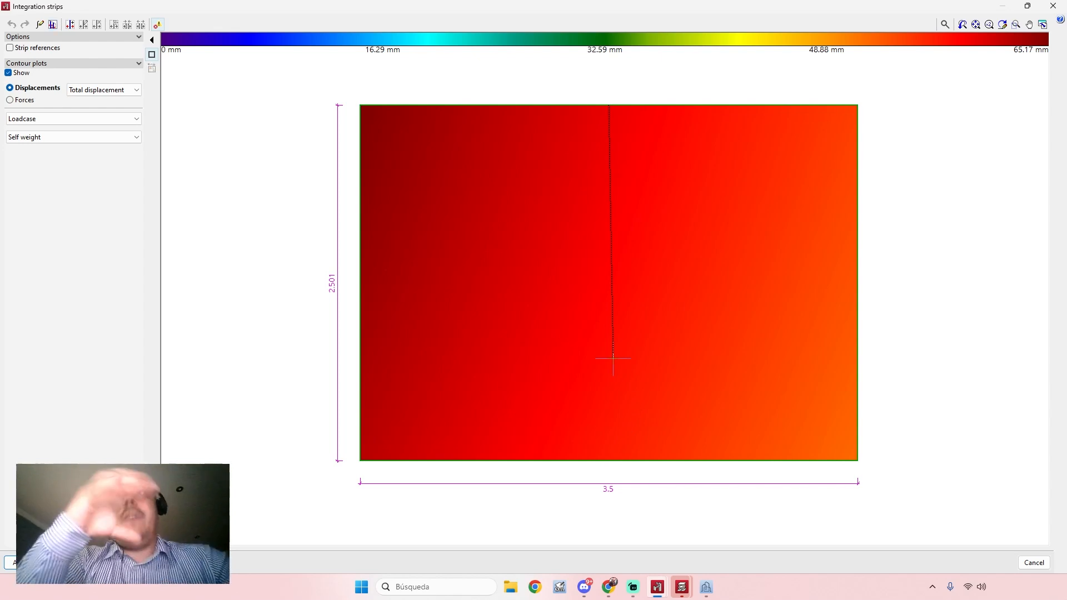
Step: Switch to Chrome, find the CYPE 3D integration strips lesson in the Quickstart Guide and play its video
left_click(608, 586)
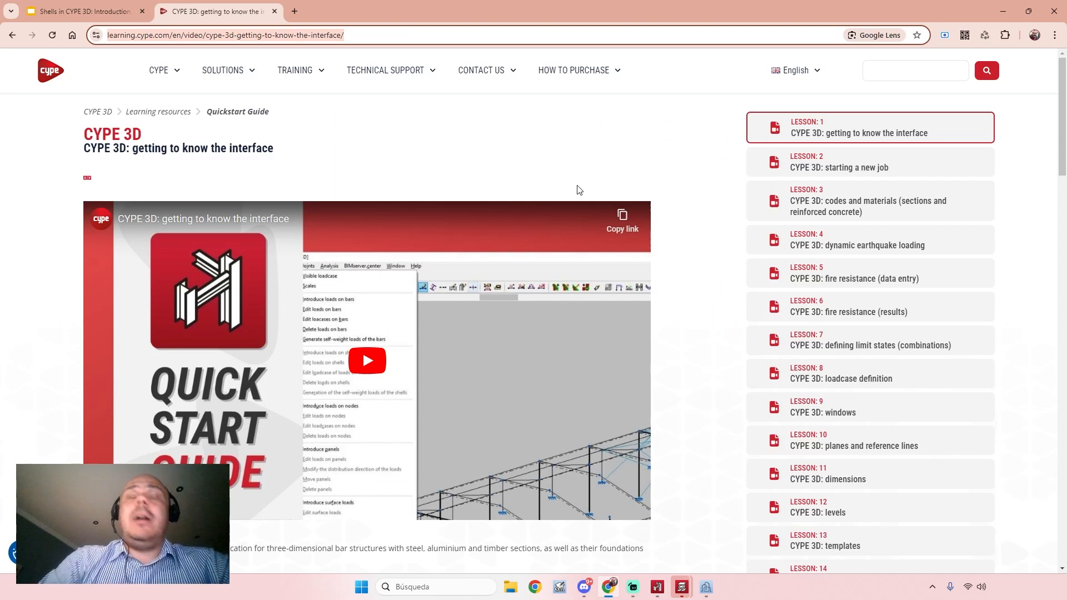
key("ctrl+f")
type("integta")
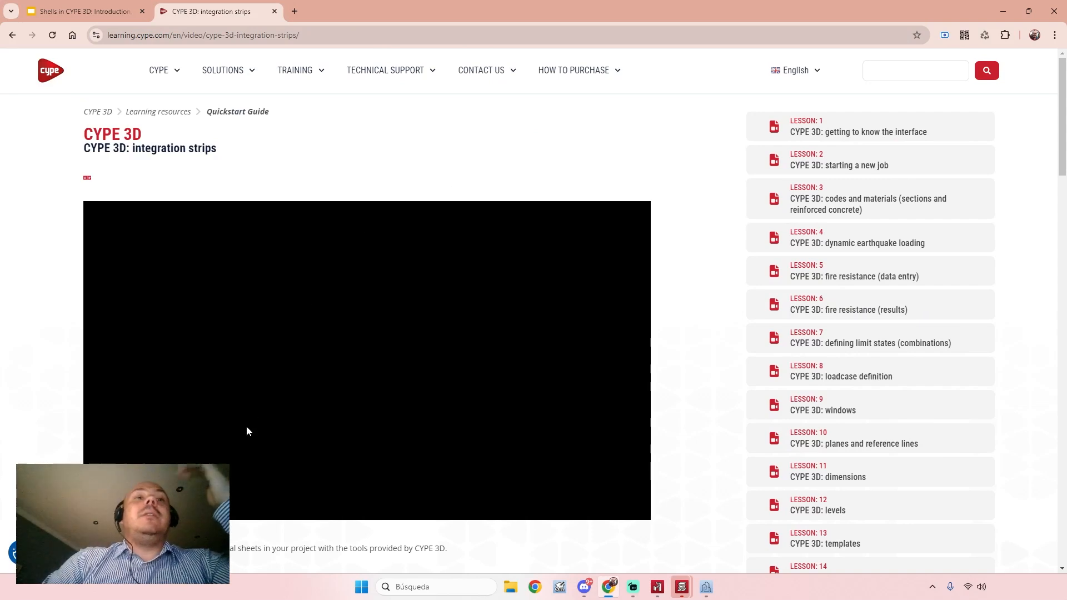
scroll(247, 431, "down", 1)
left_click(353, 308)
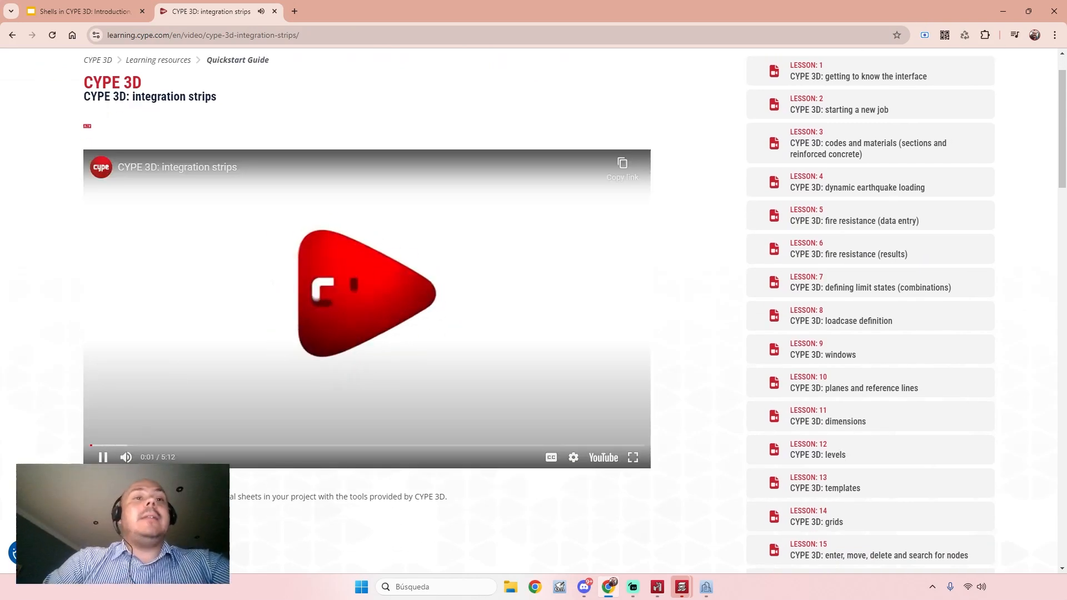
Step: Mute the lesson video and skim through its integration strip examples, ending at about 4:24
left_click(126, 457)
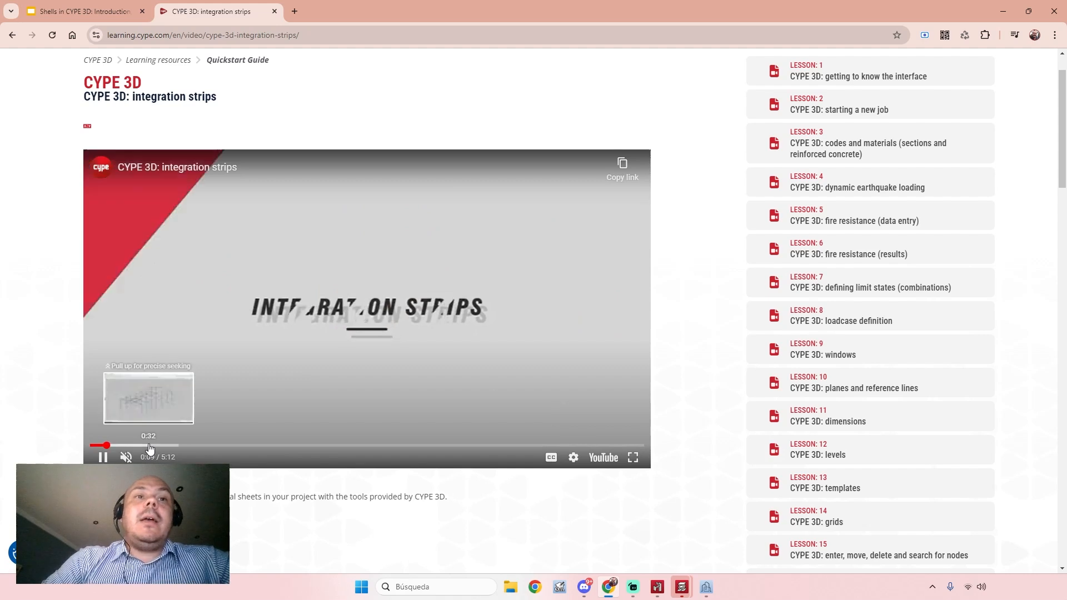
left_click(171, 445)
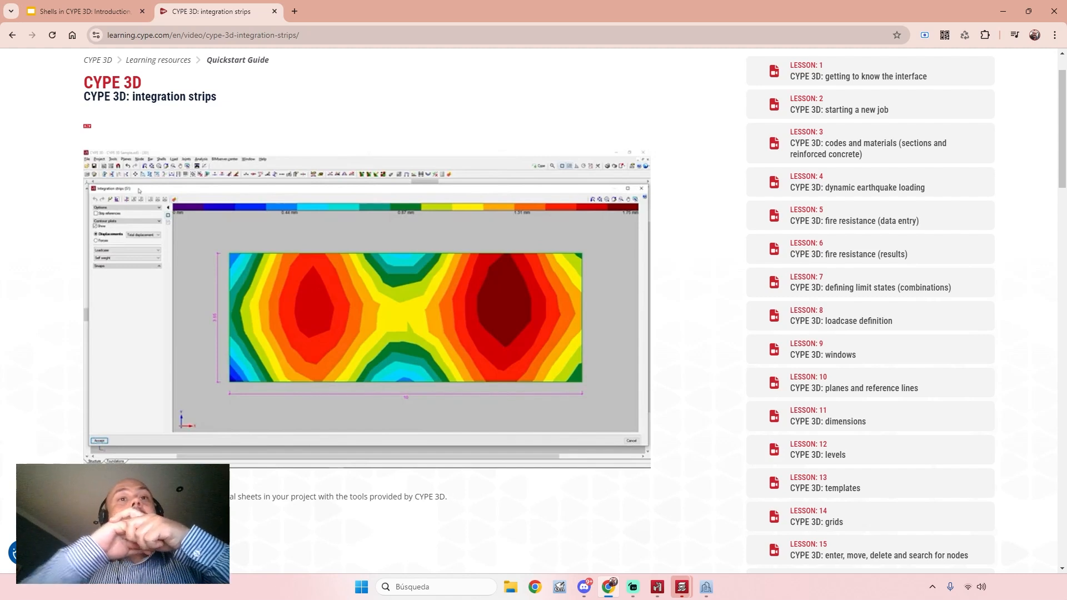
left_click(295, 445)
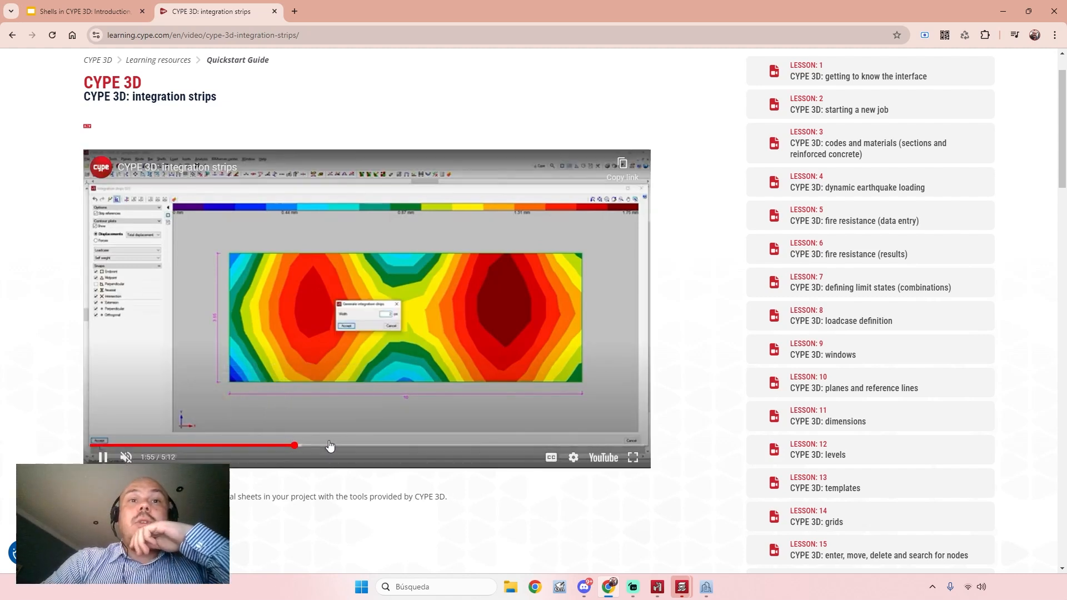
left_click_drag(337, 446, 362, 445)
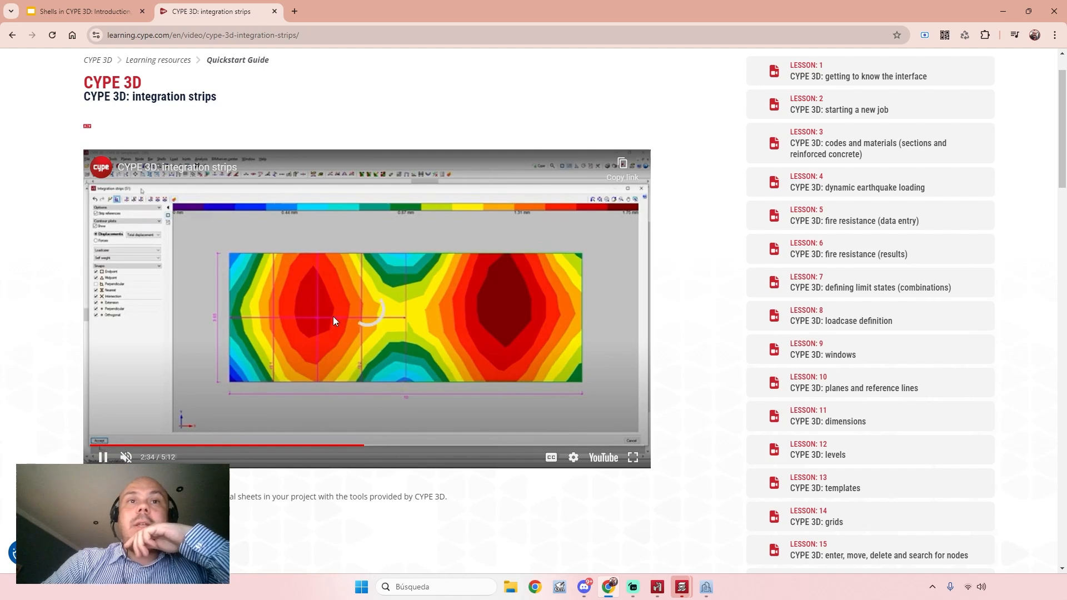
left_click_drag(366, 445, 525, 445)
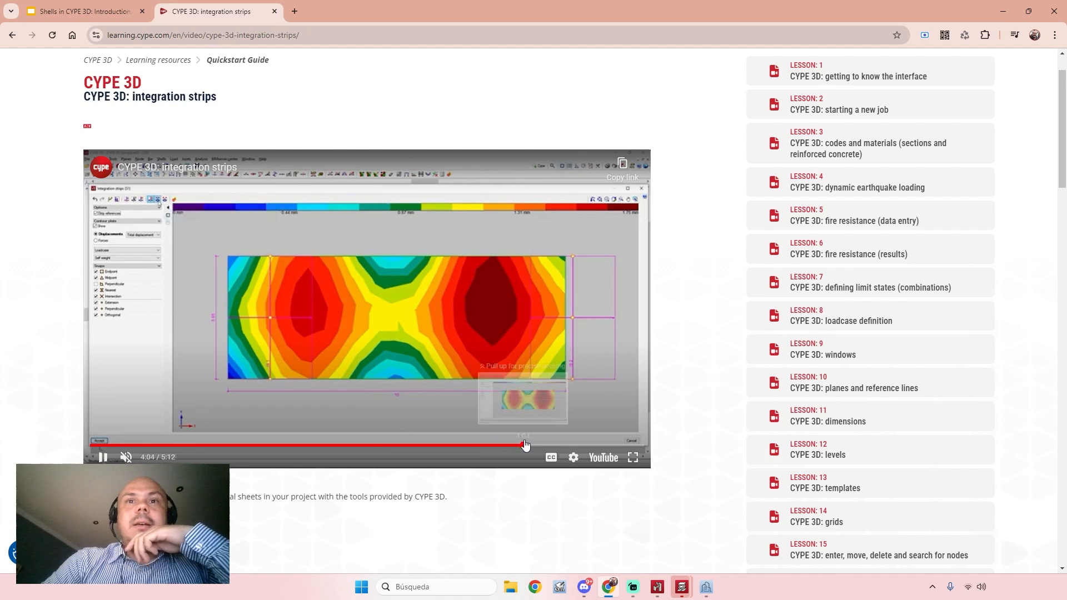
left_click(576, 445)
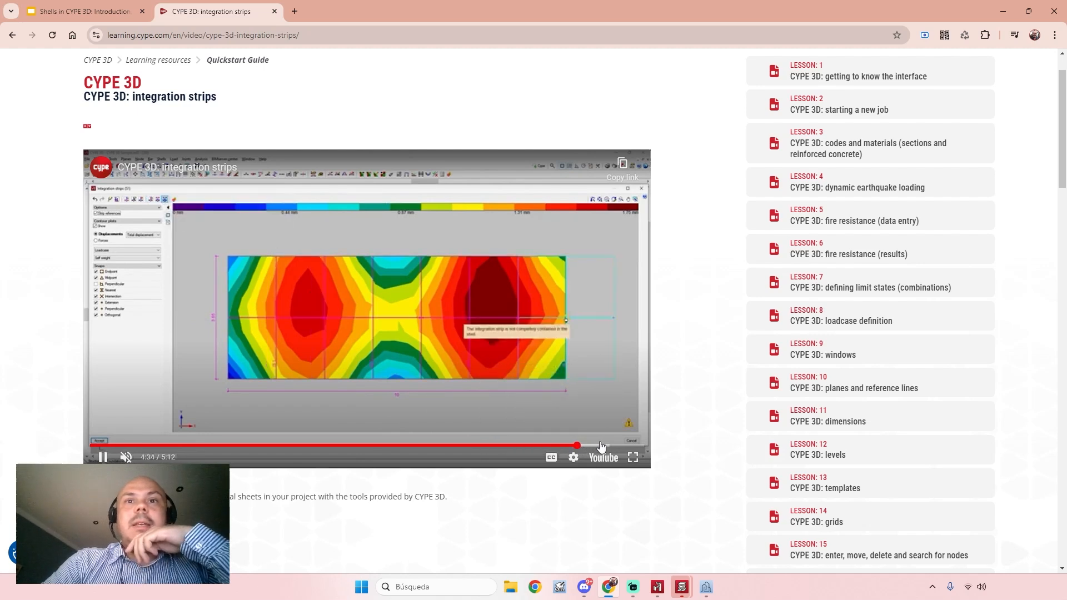
left_click(601, 445)
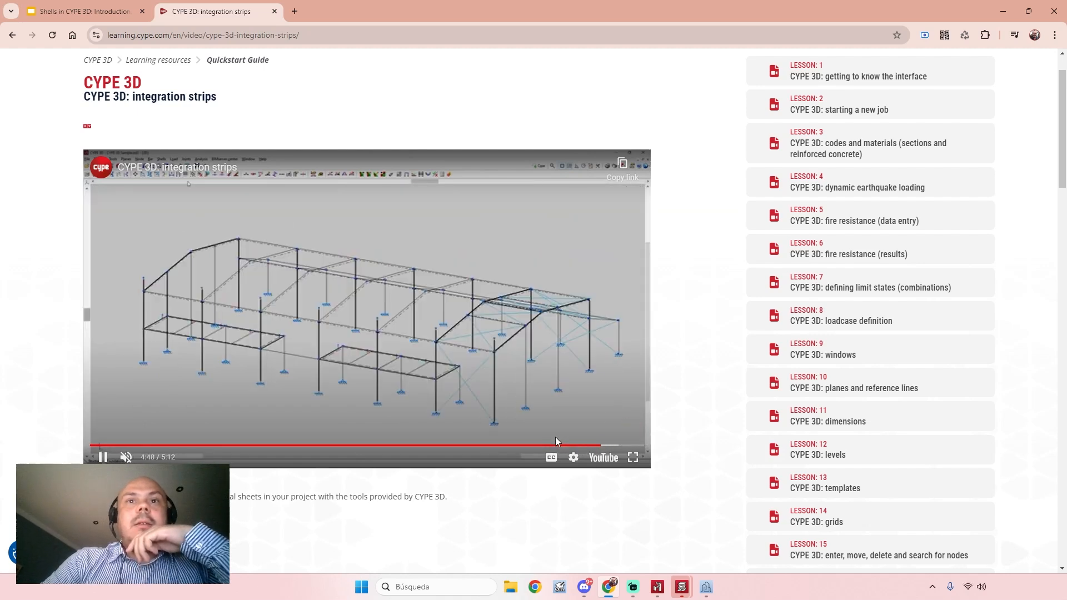
left_click(557, 444)
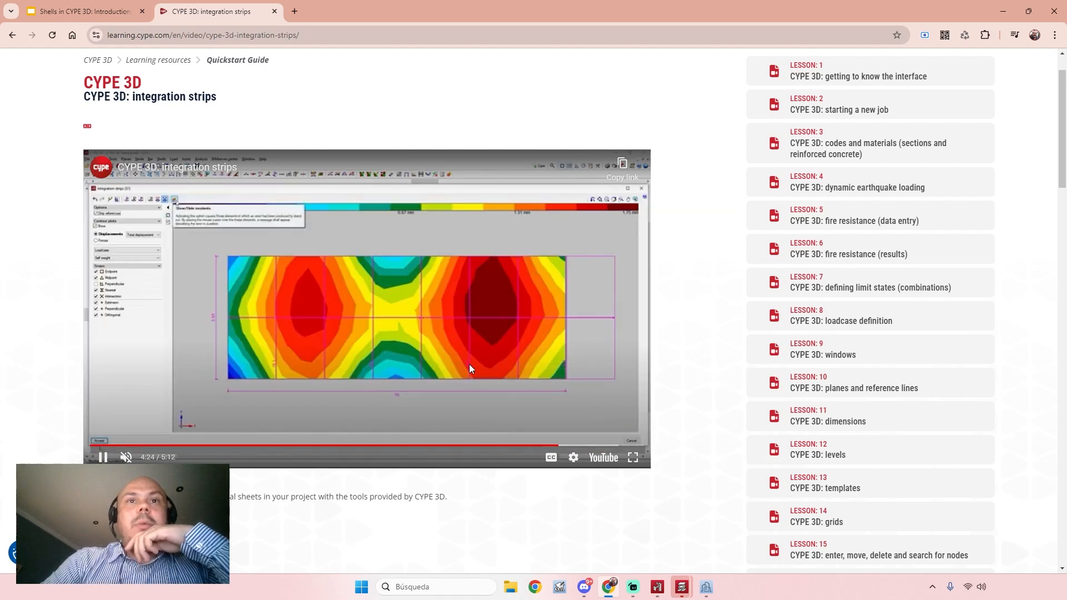